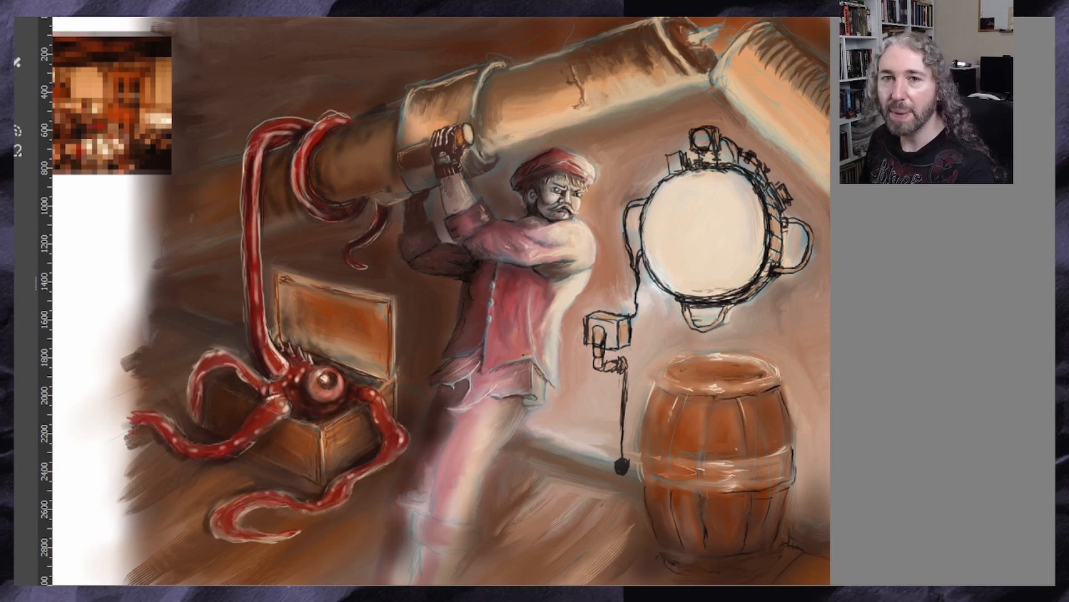
{"action": "mouse_move", "coordinate": [523, 354]}
{"action": "left_mouse_down"}
{"action": "mouse_move", "coordinate": [533, 354]}
{"action": "mouse_move", "coordinate": [491, 355]}
{"action": "left_mouse_up"}
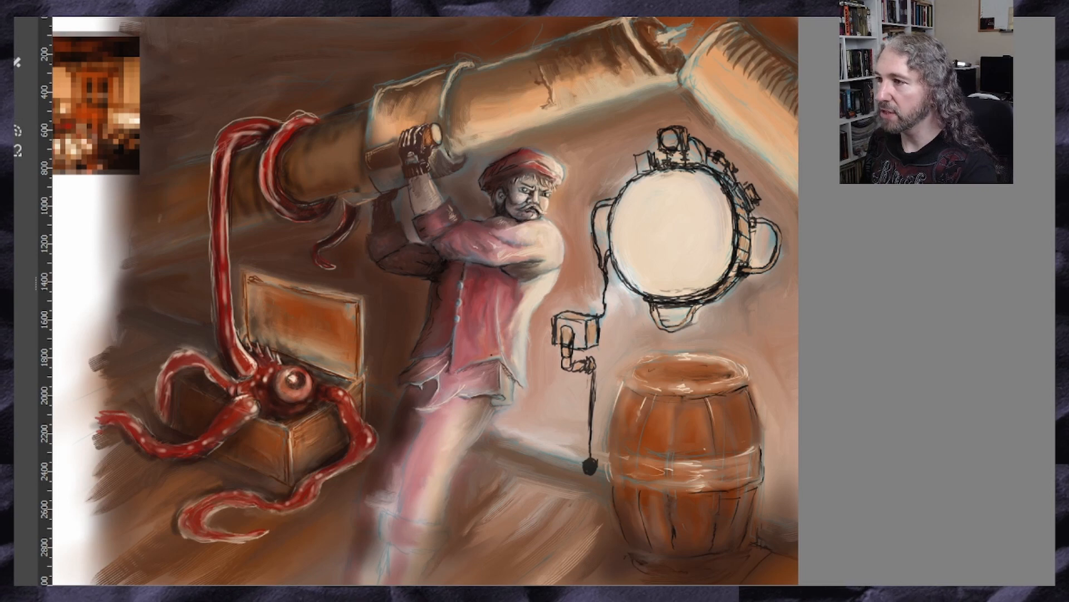
{"action": "scroll", "coordinate": [433, 301], "scroll_direction": "left", "scroll_amount": 1}
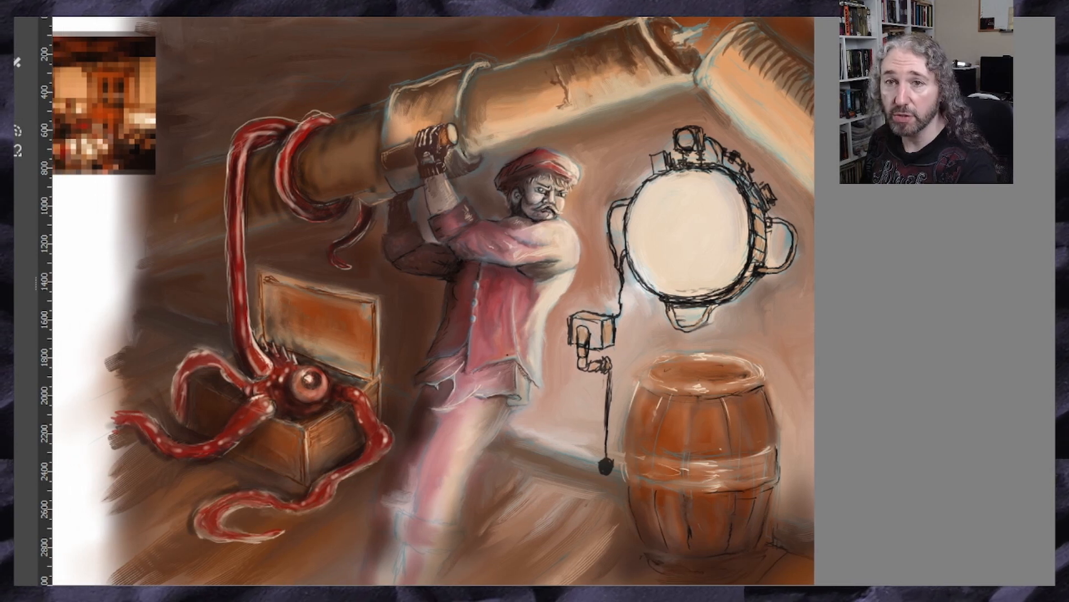
{"action": "scroll", "coordinate": [433, 301], "scroll_direction": "right", "scroll_amount": 1}
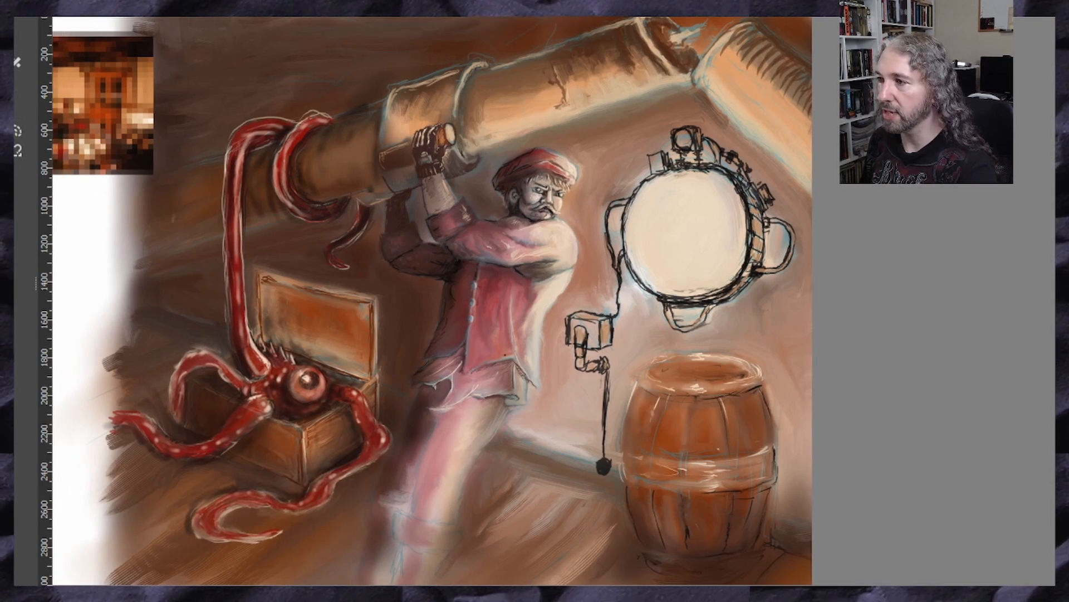
{"action": "scroll", "coordinate": [433, 300], "scroll_direction": "right", "scroll_amount": 1}
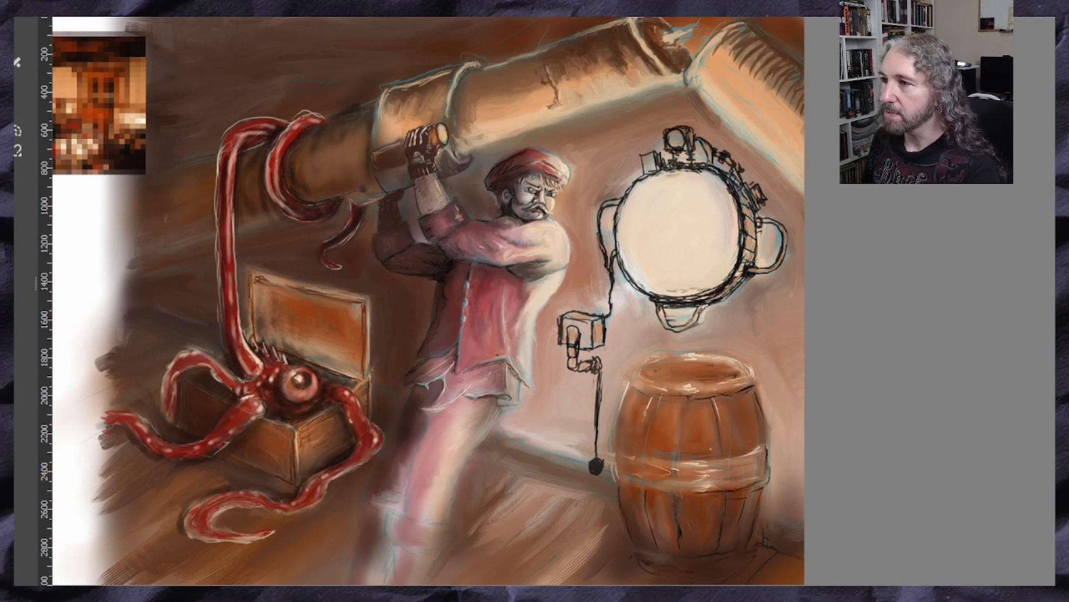
{"action": "left_click_drag", "start_coordinate": [497, 355], "coordinate": [517, 355]}
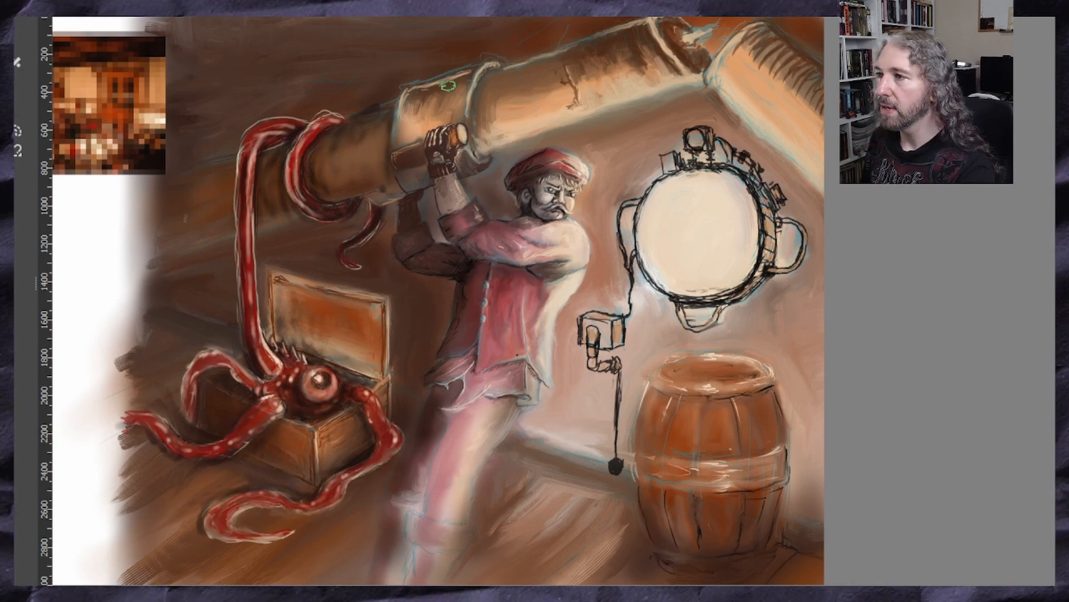
Paint over the rough sketch lines of the open chest lid, giving its outer rim a light tan edge and smoothing the orange inside
{"action": "scroll", "coordinate": [452, 85], "scroll_direction": "up", "scroll_amount": 1}
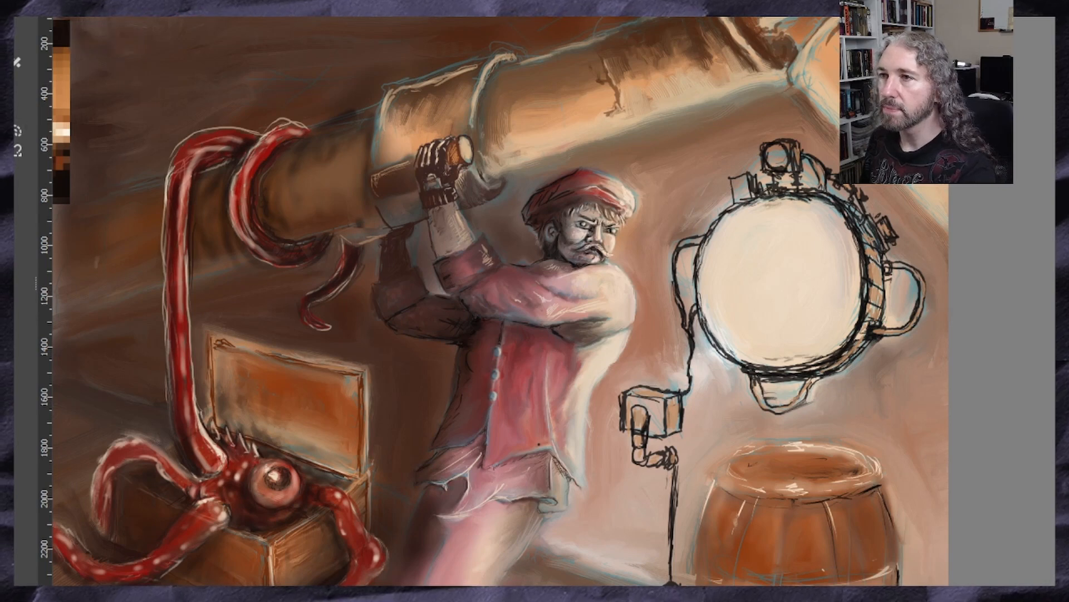
{"action": "left_click_drag", "start_coordinate": [35, 87], "coordinate": [9, 91]}
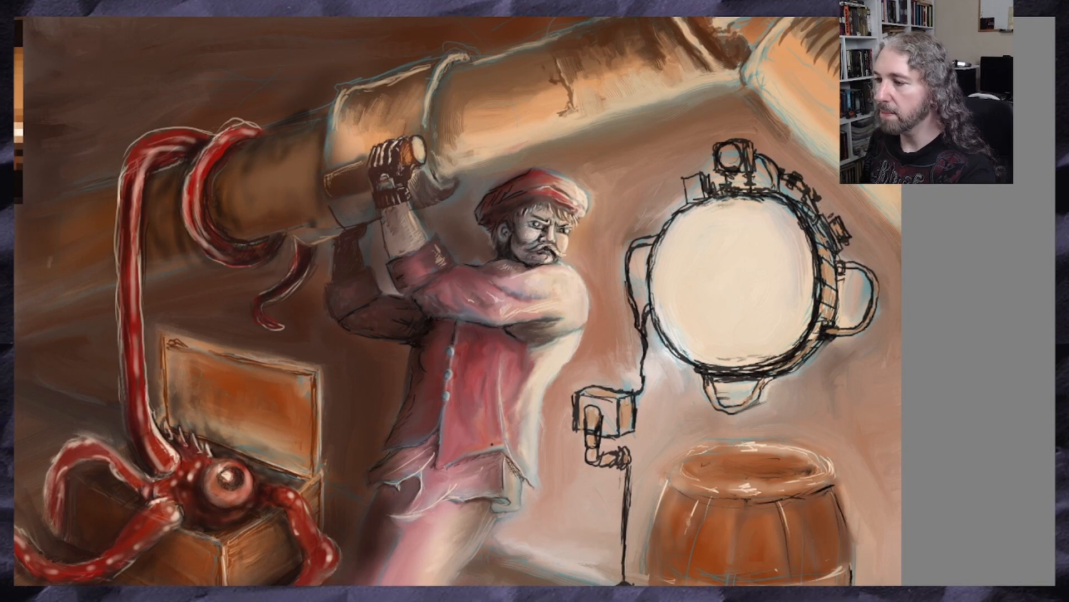
{"action": "left_click_drag", "start_coordinate": [14, 315], "coordinate": [78, 315]}
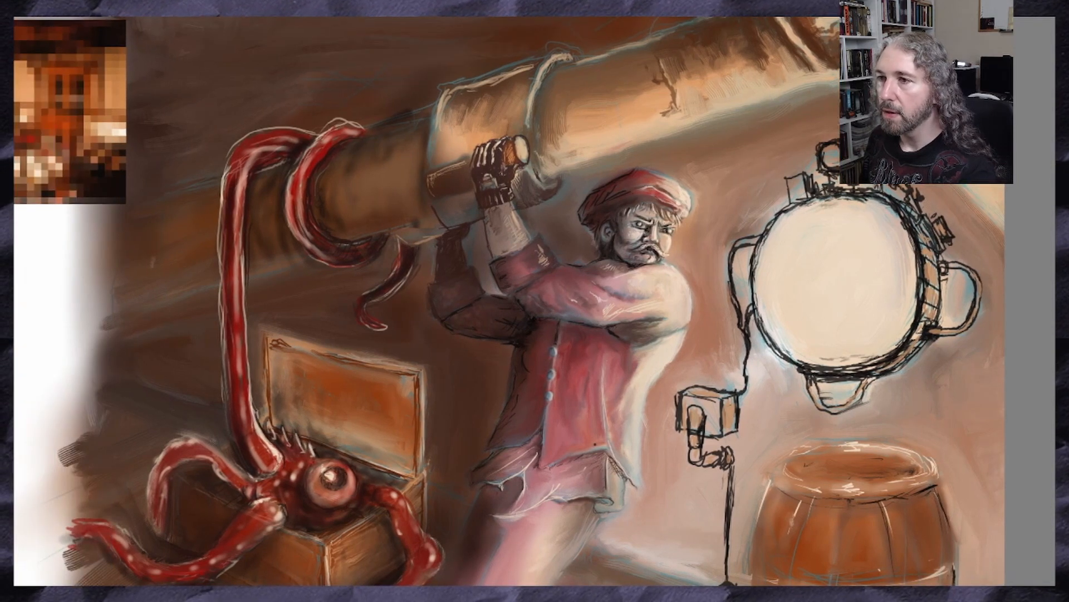
{"action": "scroll", "coordinate": [282, 312], "scroll_direction": "up", "scroll_amount": 1}
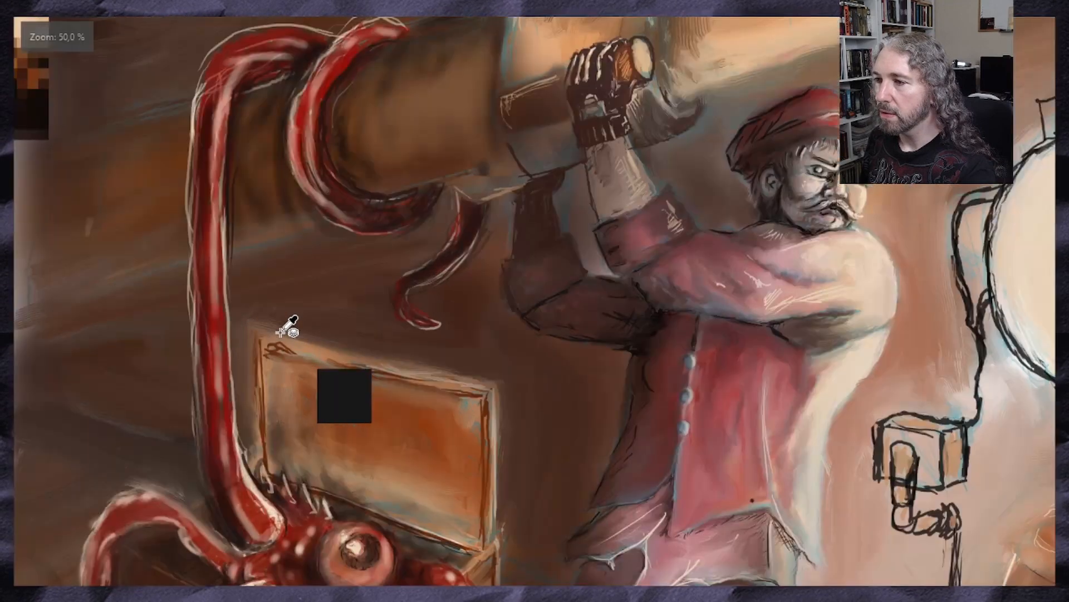
{"action": "left_click_drag", "start_coordinate": [328, 393], "coordinate": [311, 227]}
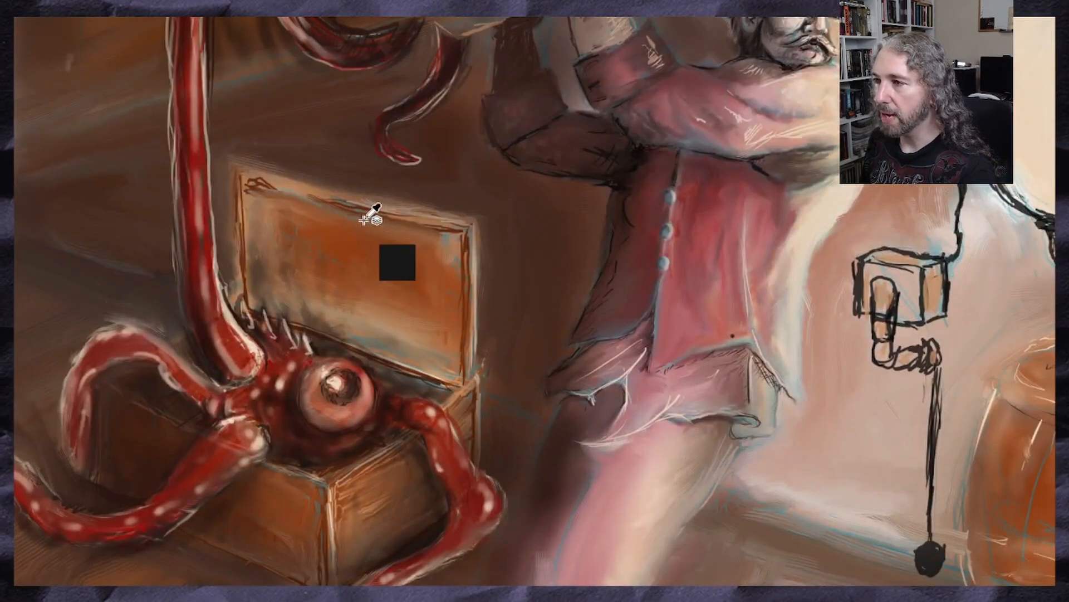
{"action": "left_click", "coordinate": [423, 216]}
{"action": "scroll", "coordinate": [429, 217], "scroll_direction": "up", "scroll_amount": 1}
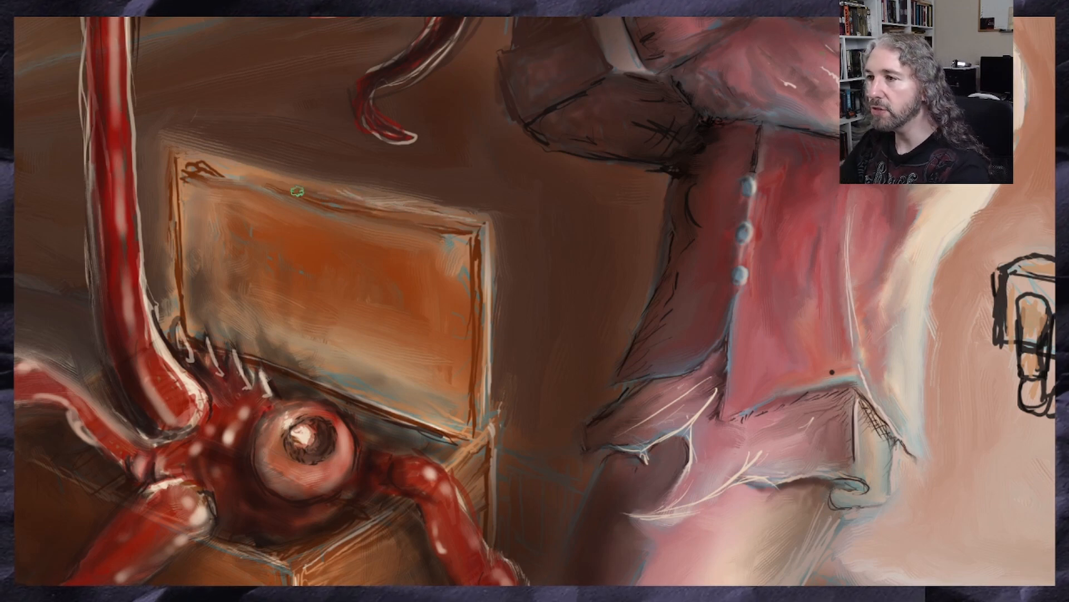
{"action": "mouse_move", "coordinate": [223, 178]}
{"action": "left_mouse_down"}
{"action": "mouse_move", "coordinate": [197, 169]}
{"action": "mouse_move", "coordinate": [244, 182]}
{"action": "mouse_move", "coordinate": [176, 169]}
{"action": "mouse_move", "coordinate": [183, 343]}
{"action": "left_mouse_up"}
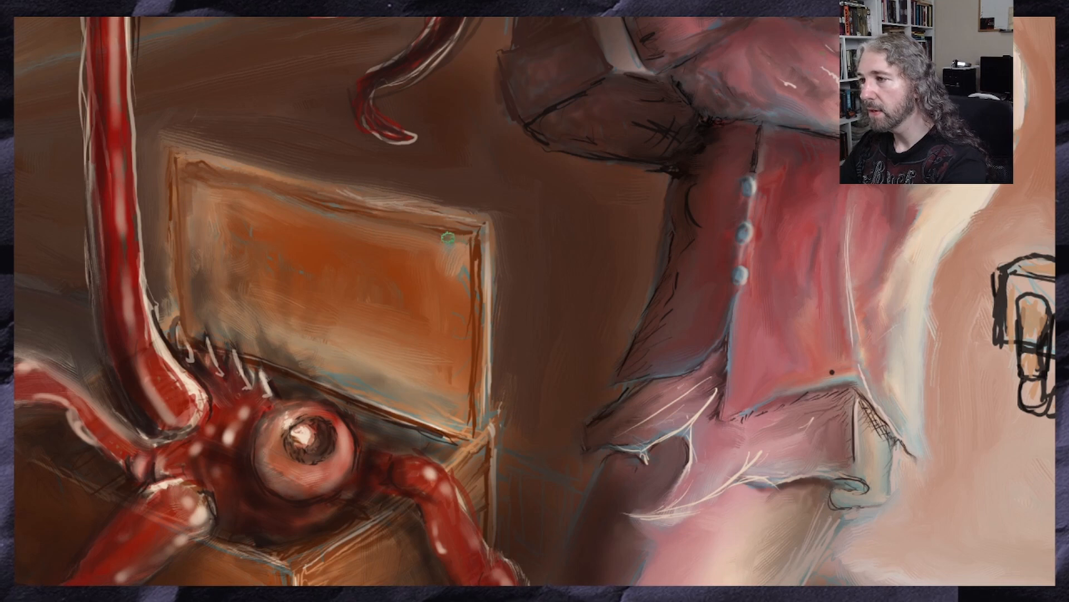
{"action": "mouse_move", "coordinate": [448, 238]}
{"action": "left_mouse_down"}
{"action": "mouse_move", "coordinate": [466, 239]}
{"action": "mouse_move", "coordinate": [465, 292]}
{"action": "left_mouse_up"}
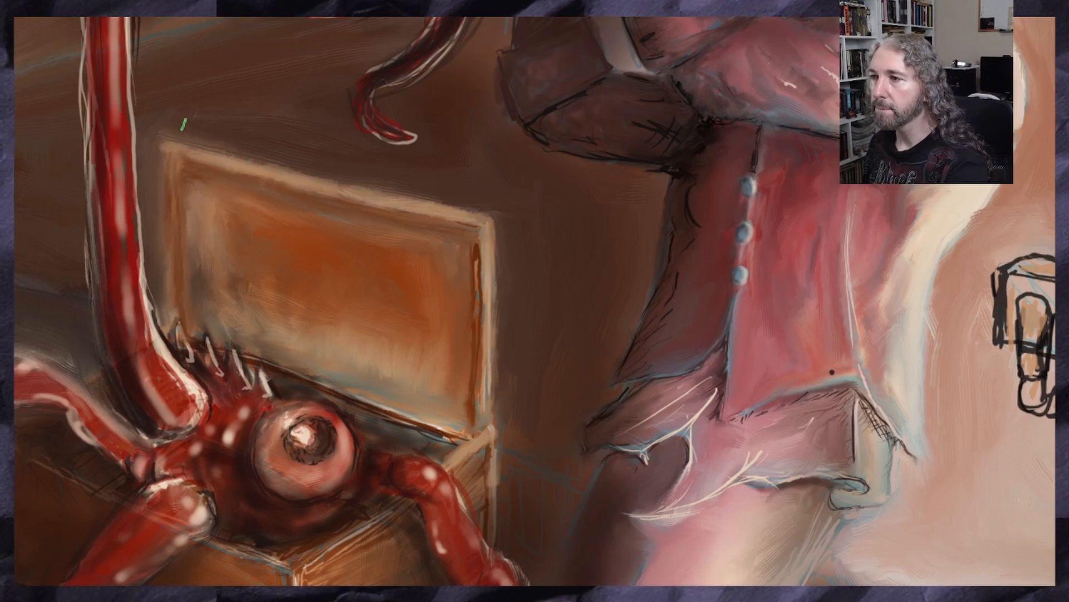
Darken the inner shadow along the upper and left edges of the chest lid's frame with brown strokes
{"action": "left_click_drag", "start_coordinate": [106, 104], "coordinate": [153, 115]}
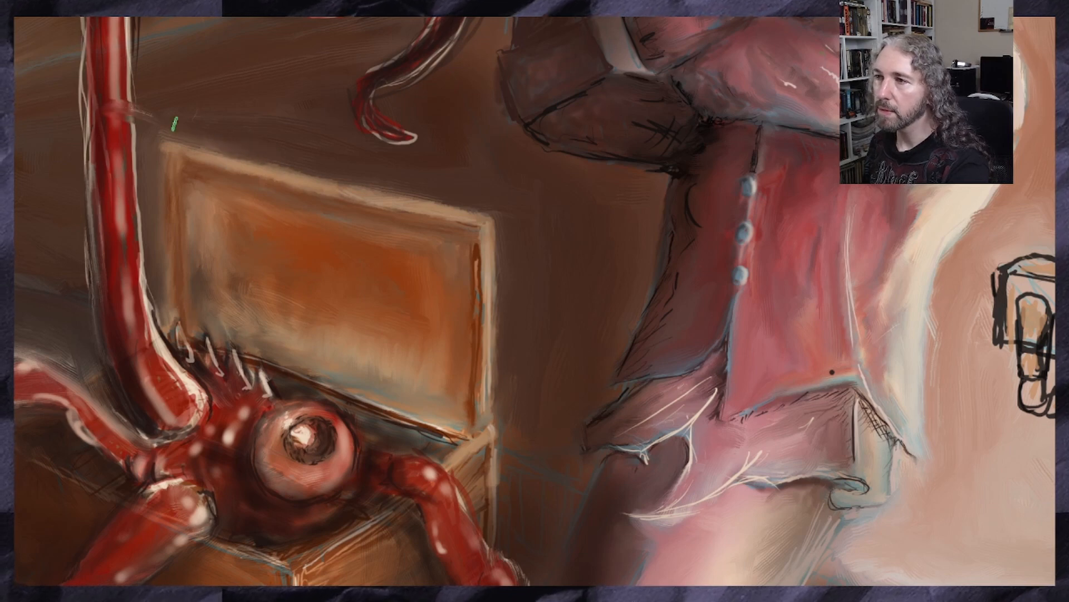
{"action": "key", "text": "ctrl+z"}
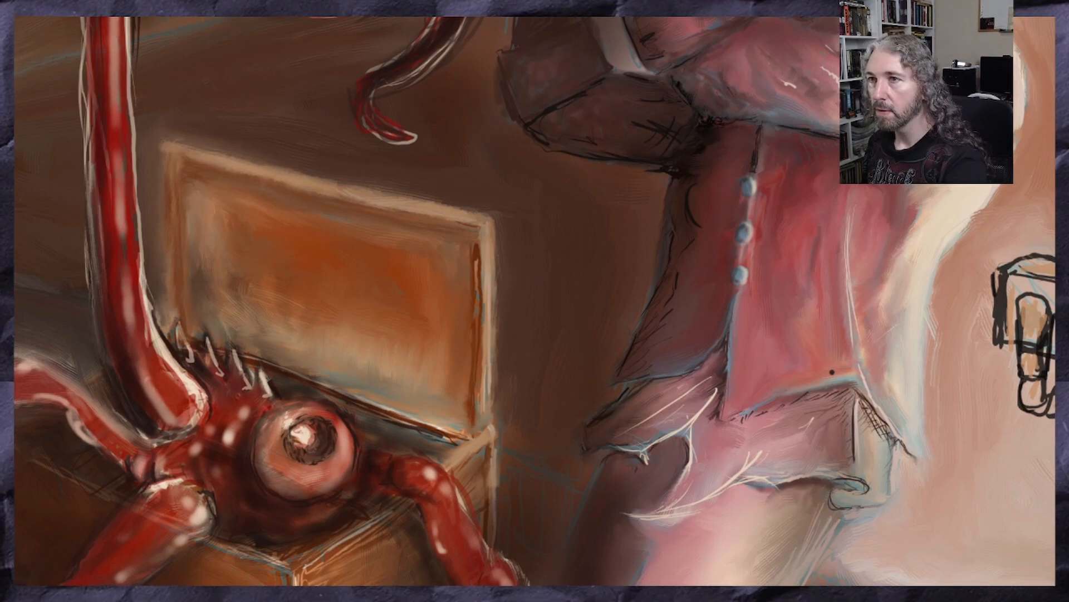
{"action": "mouse_move", "coordinate": [174, 178]}
{"action": "left_mouse_down"}
{"action": "mouse_move", "coordinate": [174, 162]}
{"action": "mouse_move", "coordinate": [167, 312]}
{"action": "mouse_move", "coordinate": [184, 305]}
{"action": "left_mouse_up"}
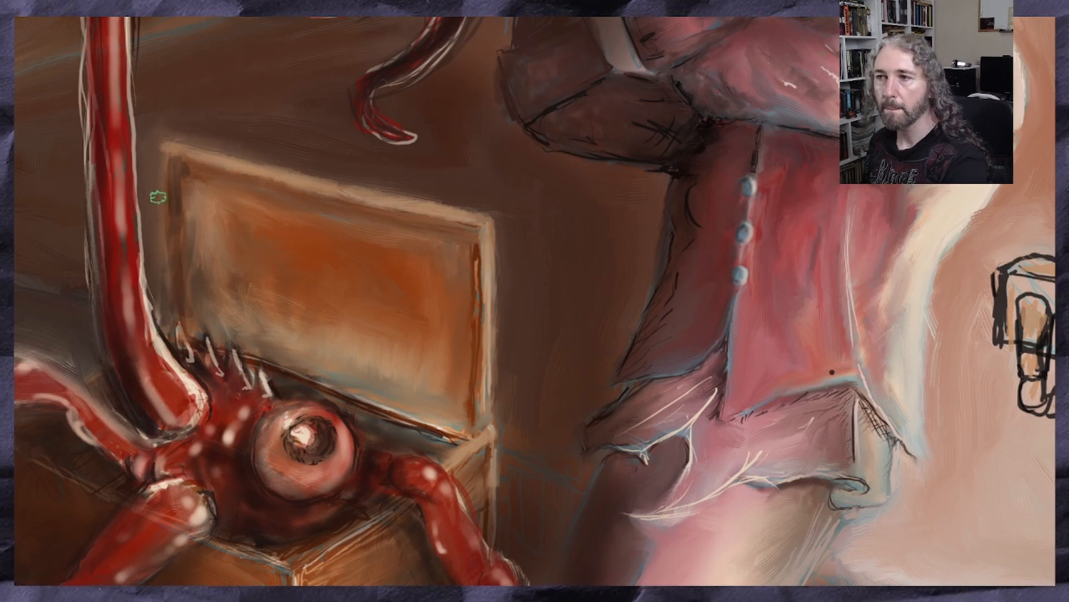
{"action": "left_click_drag", "start_coordinate": [183, 164], "coordinate": [333, 209]}
{"action": "left_click_drag", "start_coordinate": [176, 273], "coordinate": [176, 301]}
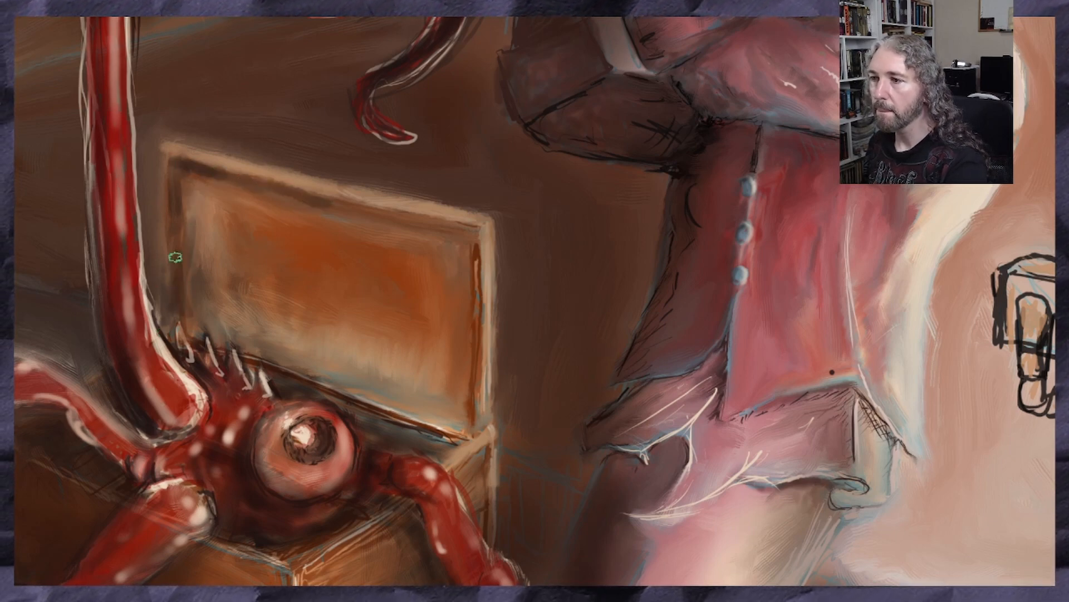
{"action": "left_click_drag", "start_coordinate": [175, 258], "coordinate": [170, 304]}
{"action": "left_click_drag", "start_coordinate": [173, 233], "coordinate": [175, 287]}
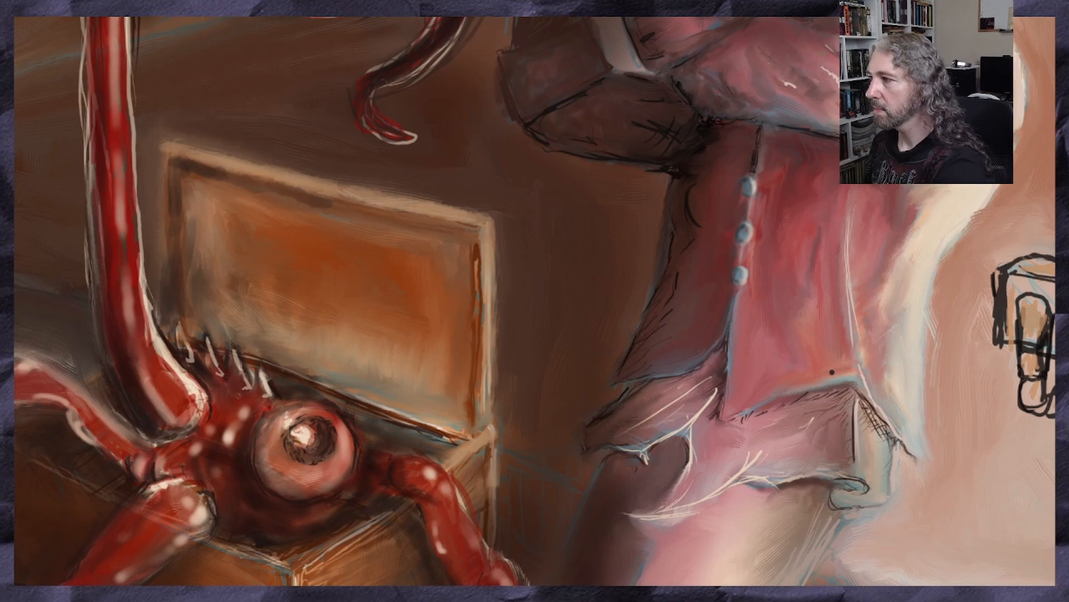
Paint a light tan edge along the upper rim of the chest's box below the creature's eye
{"action": "scroll", "coordinate": [535, 300], "scroll_direction": "down", "scroll_amount": 1}
{"action": "scroll", "coordinate": [535, 300], "scroll_direction": "down", "scroll_amount": 3}
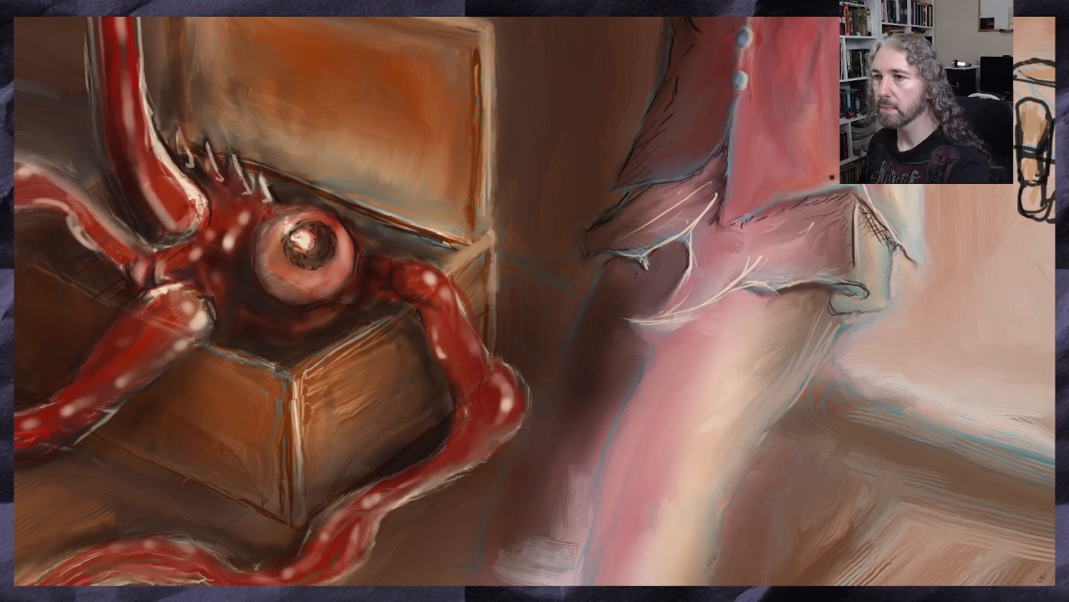
{"action": "left_click", "coordinate": [486, 75], "text": "ctrl"}
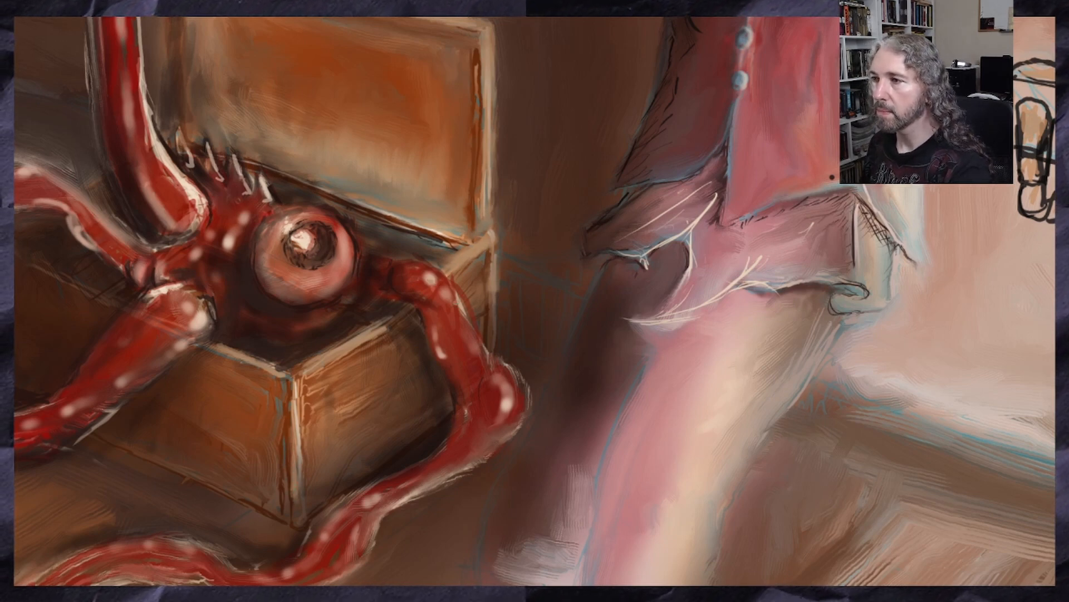
Paint pale highlights along the lit outer edge of the man's clothing and down the vertical fold of his red vest
{"action": "scroll", "coordinate": [481, 251], "scroll_direction": "down", "scroll_amount": 2}
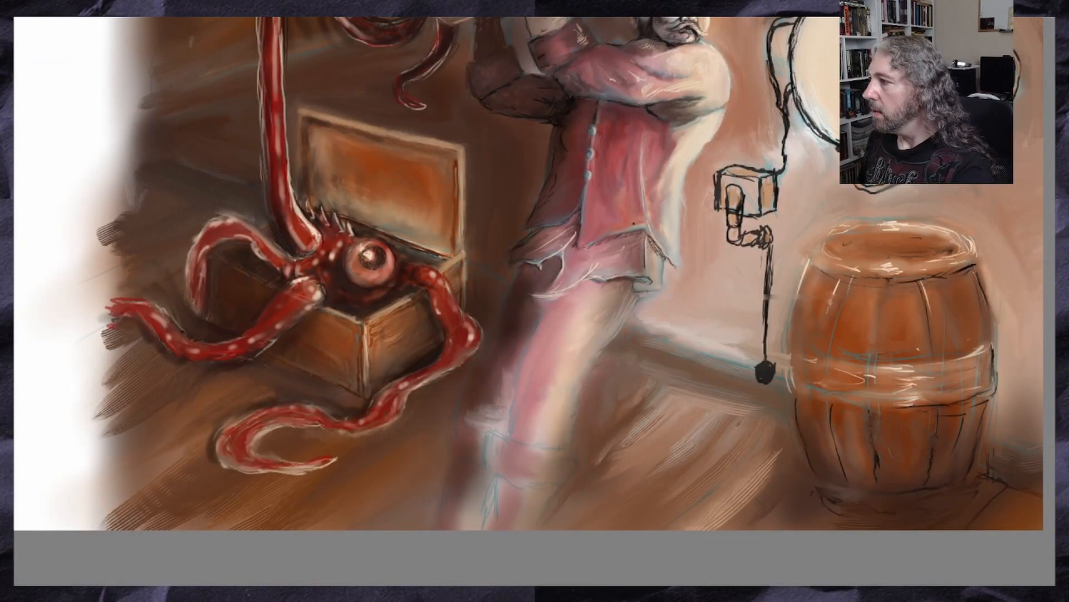
{"action": "left_click_drag", "start_coordinate": [165, 158], "coordinate": [164, 303]}
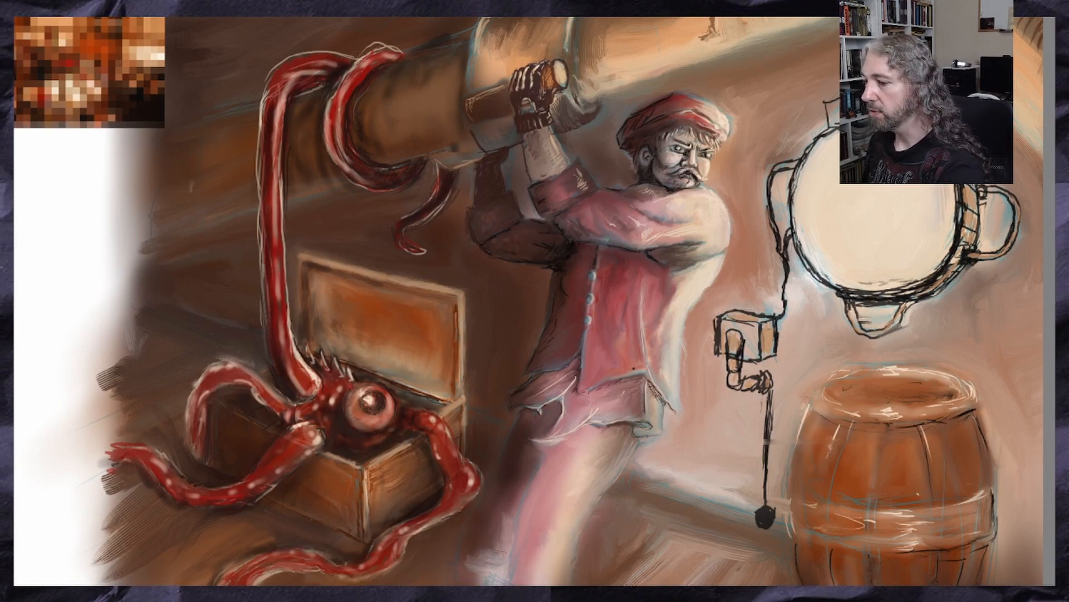
{"action": "scroll", "coordinate": [585, 297], "scroll_direction": "up", "scroll_amount": 2}
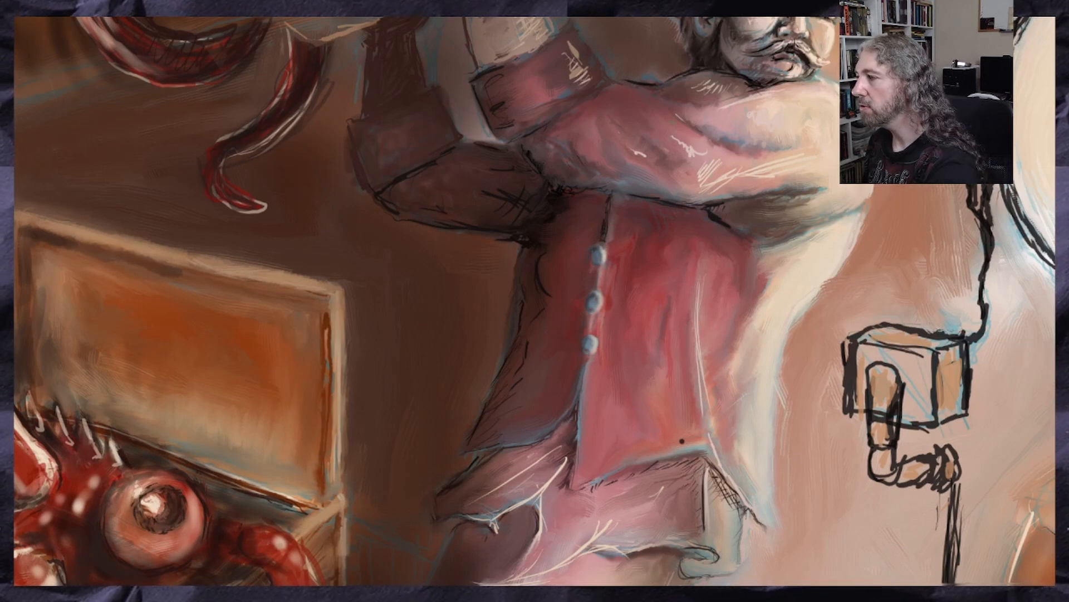
{"action": "scroll", "coordinate": [632, 144], "scroll_direction": "down", "scroll_amount": 3}
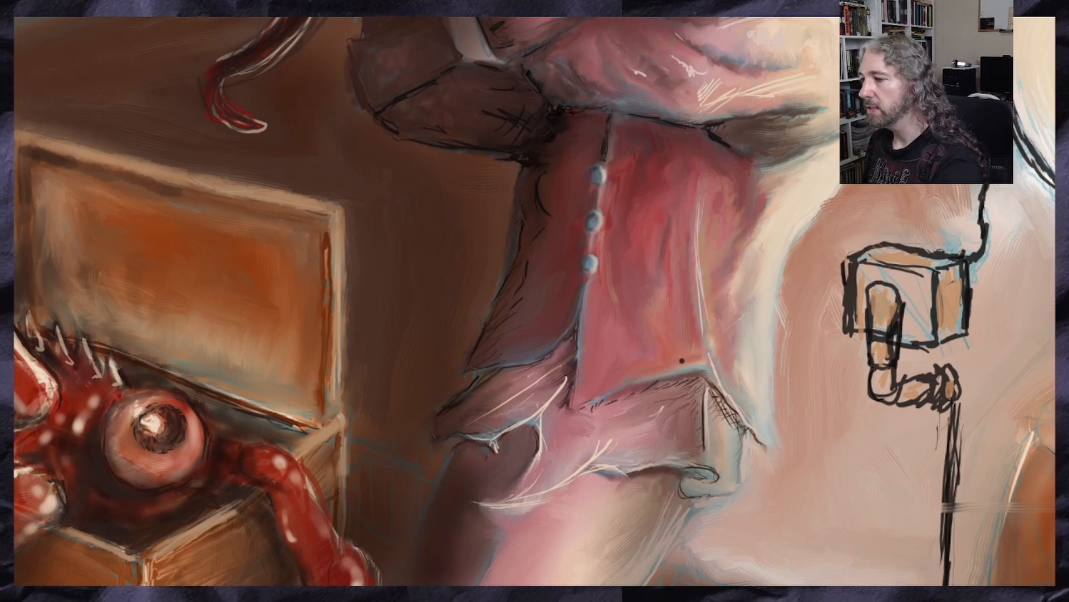
{"action": "scroll", "coordinate": [535, 301], "scroll_direction": "right", "scroll_amount": 4}
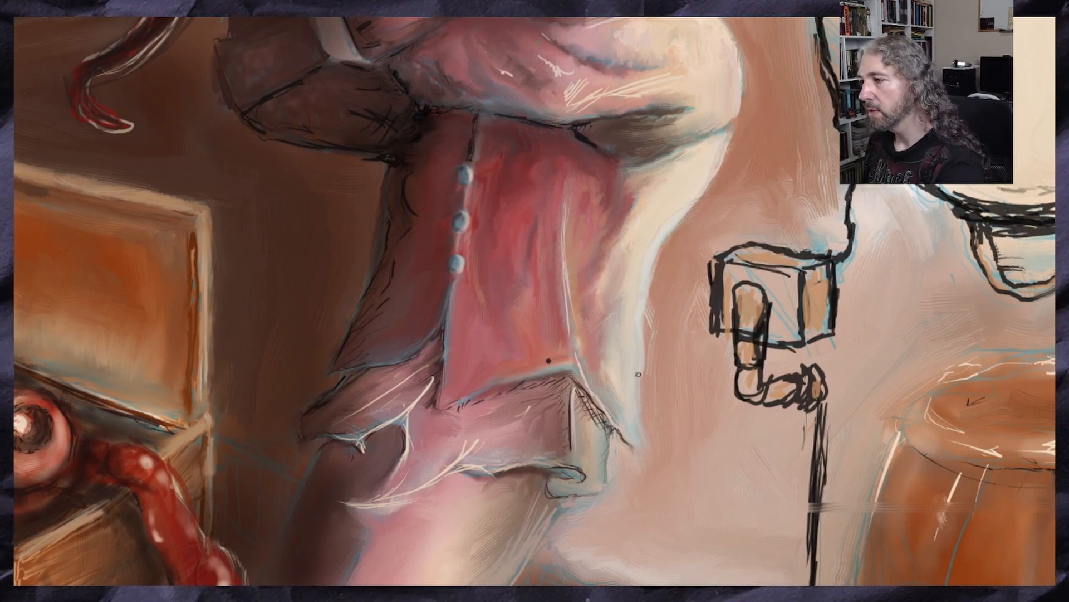
{"action": "left_click_drag", "start_coordinate": [640, 370], "coordinate": [646, 459]}
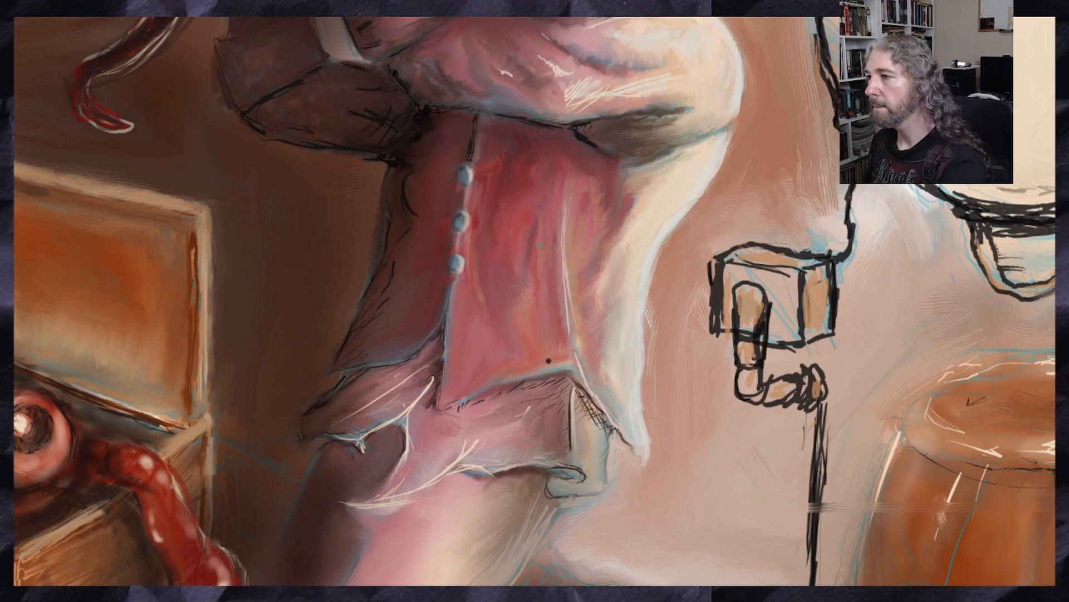
{"action": "mouse_move", "coordinate": [567, 203]}
{"action": "left_mouse_down"}
{"action": "mouse_move", "coordinate": [570, 317]}
{"action": "mouse_move", "coordinate": [585, 355]}
{"action": "left_mouse_up"}
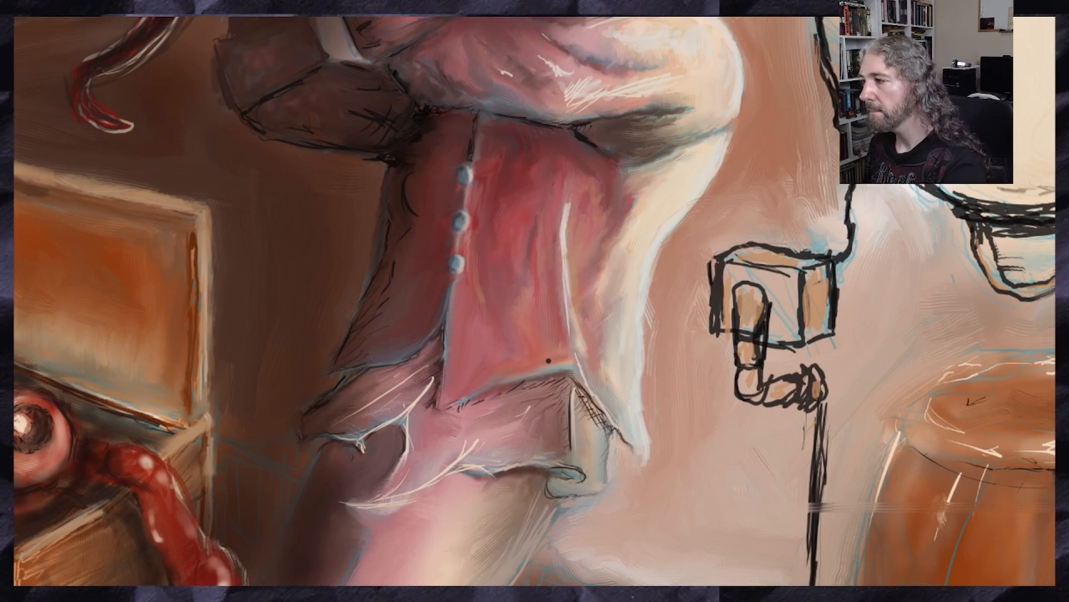
Paint whitish highlights around the rim of the barrel's opening, on both sides and along the back and front edges
{"action": "scroll", "coordinate": [534, 301], "scroll_direction": "down", "scroll_amount": 2}
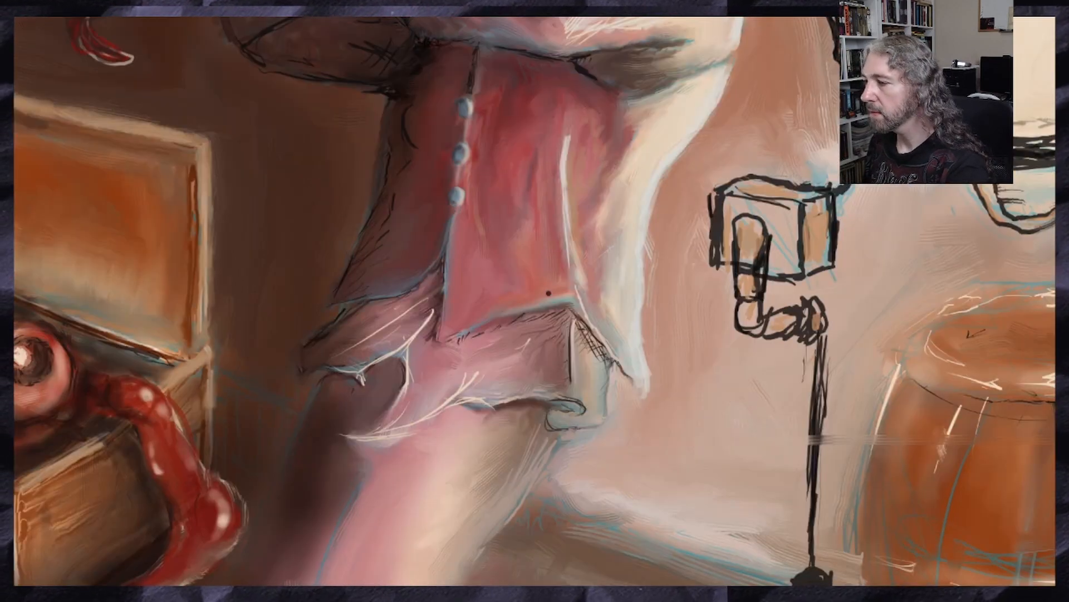
{"action": "scroll", "coordinate": [534, 300], "scroll_direction": "right", "scroll_amount": 6}
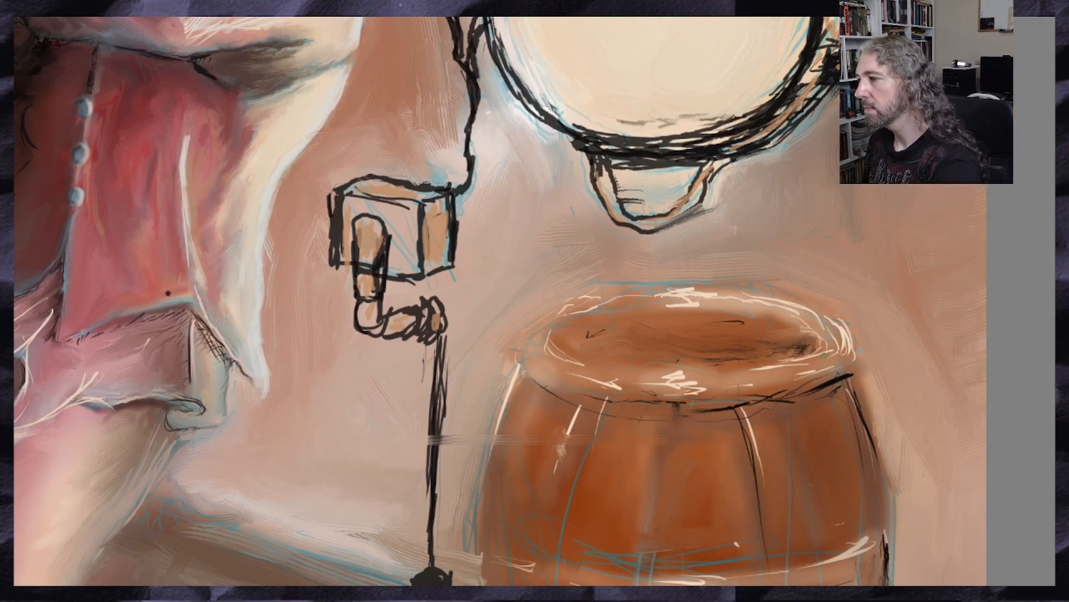
{"action": "left_click_drag", "start_coordinate": [834, 360], "coordinate": [786, 375]}
{"action": "left_click_drag", "start_coordinate": [843, 358], "coordinate": [788, 372]}
{"action": "left_click_drag", "start_coordinate": [843, 341], "coordinate": [820, 371]}
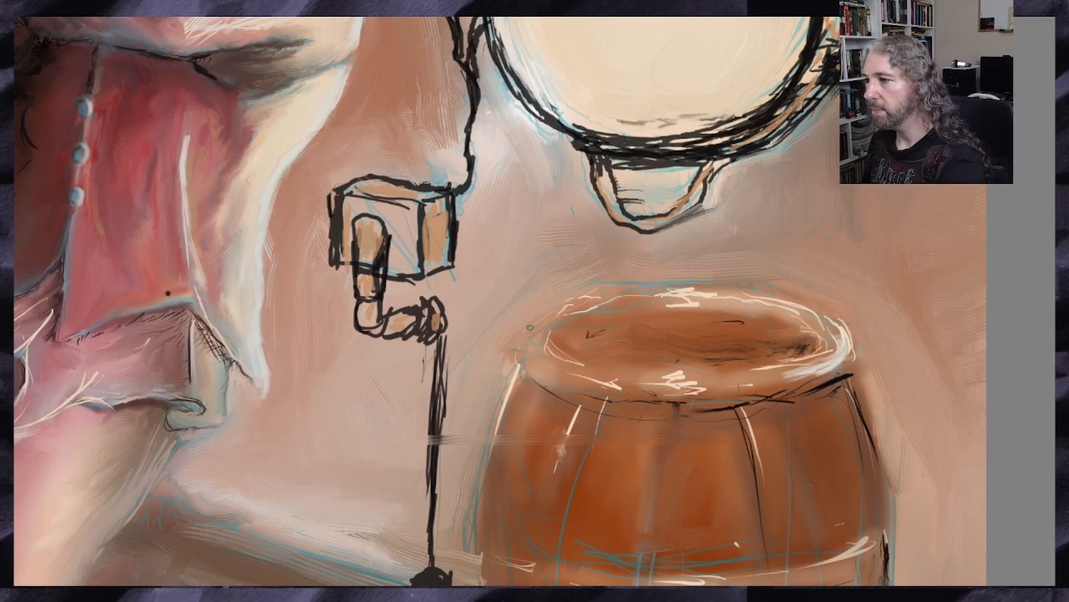
{"action": "left_click_drag", "start_coordinate": [550, 325], "coordinate": [534, 362]}
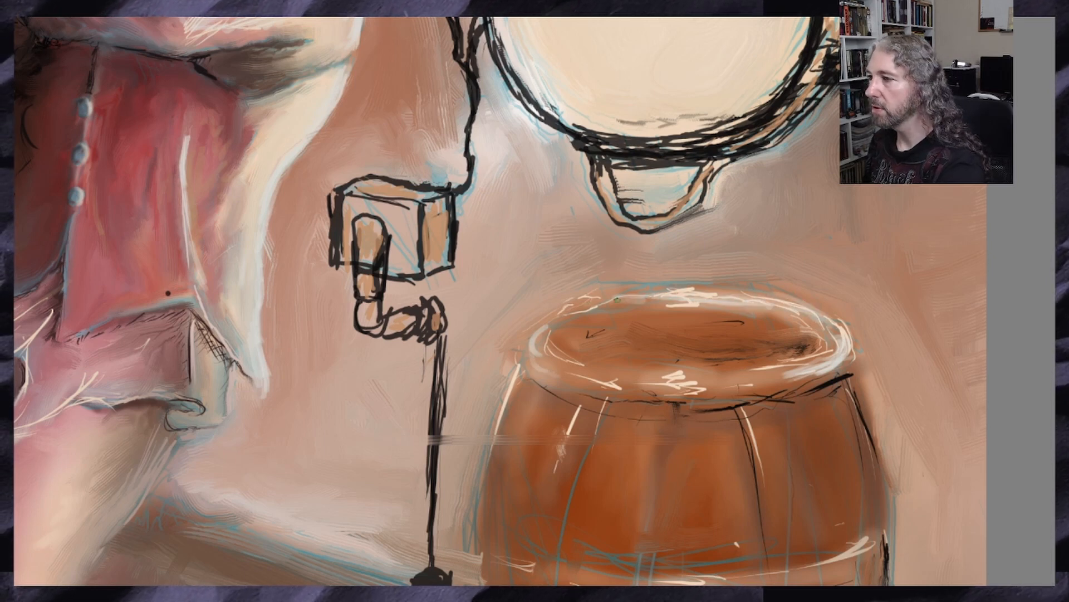
{"action": "left_click_drag", "start_coordinate": [617, 299], "coordinate": [757, 298]}
{"action": "left_click_drag", "start_coordinate": [636, 300], "coordinate": [597, 300]}
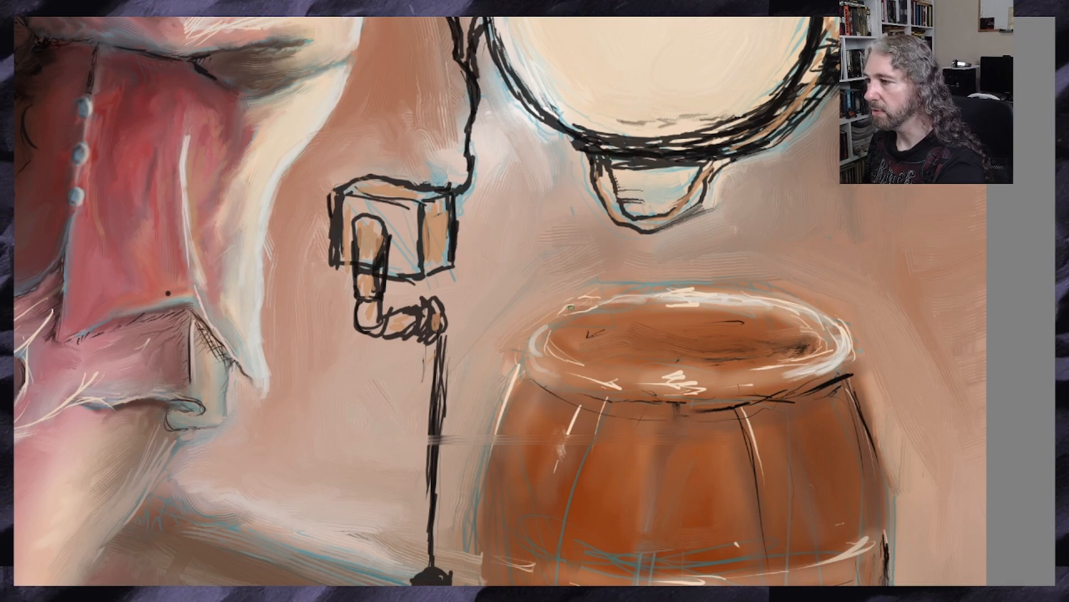
{"action": "mouse_move", "coordinate": [724, 376]}
{"action": "left_mouse_down"}
{"action": "mouse_move", "coordinate": [758, 375]}
{"action": "mouse_move", "coordinate": [711, 379]}
{"action": "left_mouse_up"}
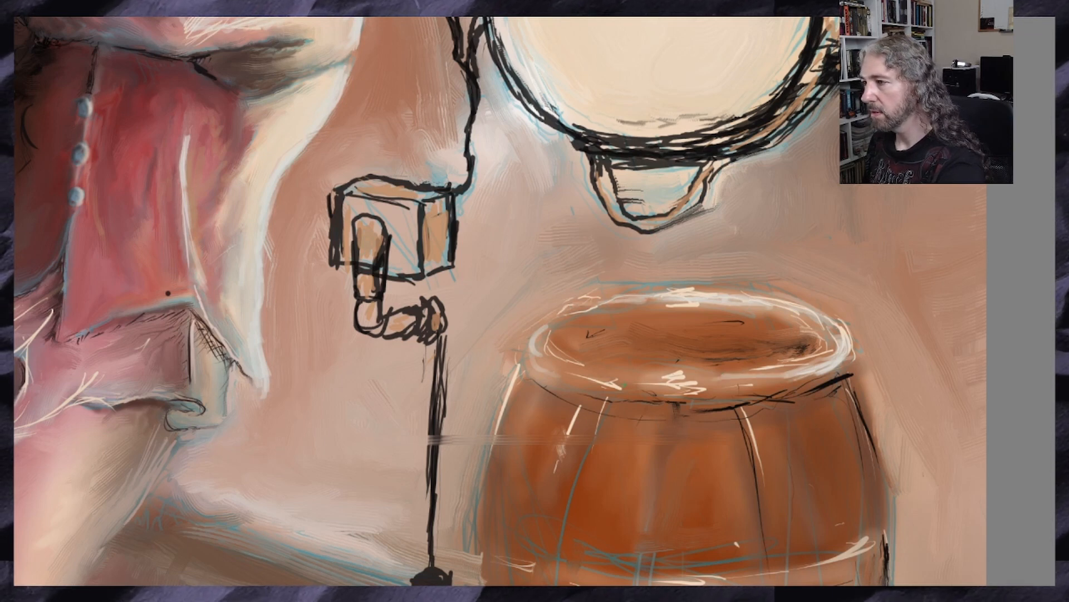
Add a light highlight along the stave seam on the front of the barrel
{"action": "left_click_drag", "start_coordinate": [748, 436], "coordinate": [761, 471]}
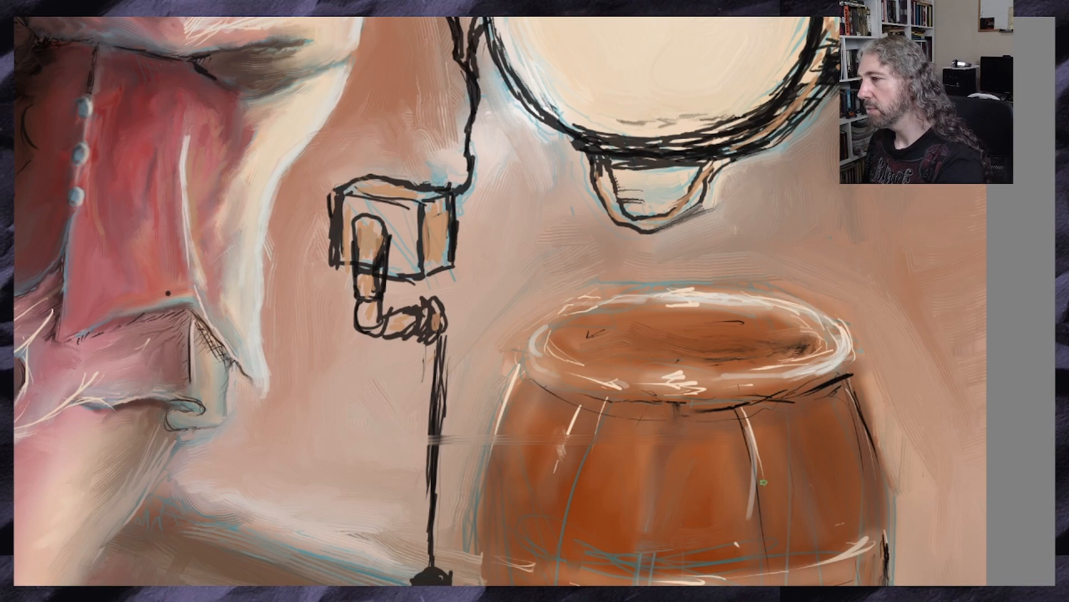
{"action": "scroll", "coordinate": [764, 482], "scroll_direction": "down", "scroll_amount": 3}
{"action": "scroll", "coordinate": [764, 482], "scroll_direction": "up", "scroll_amount": 1}
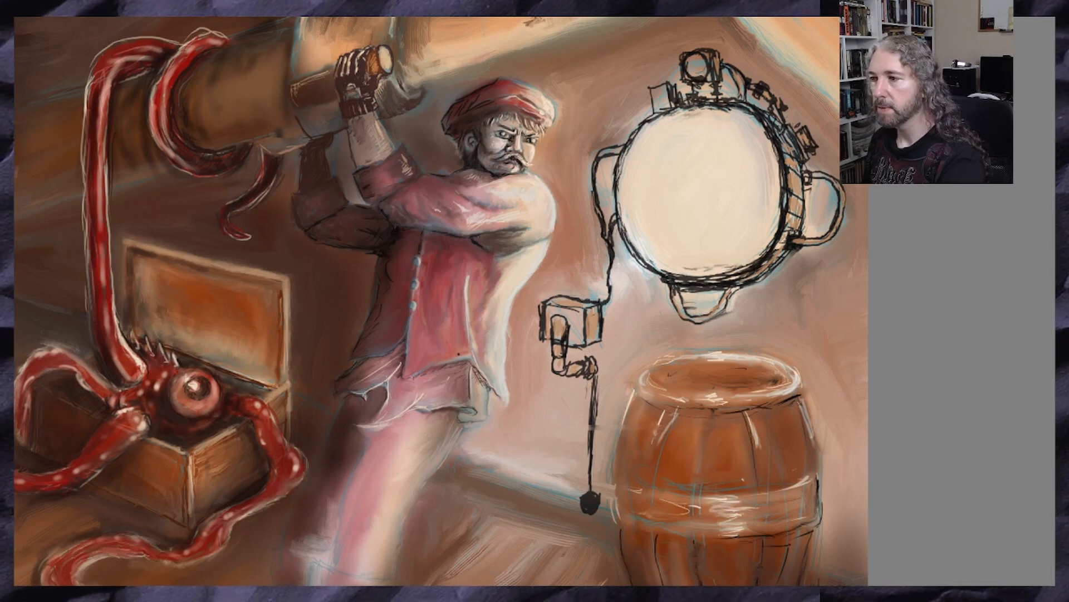
Paint pale edges and fold accents along the tattered hem of the man's shirt and up the lit side of his vest
{"action": "left_click_drag", "start_coordinate": [486, 398], "coordinate": [472, 418]}
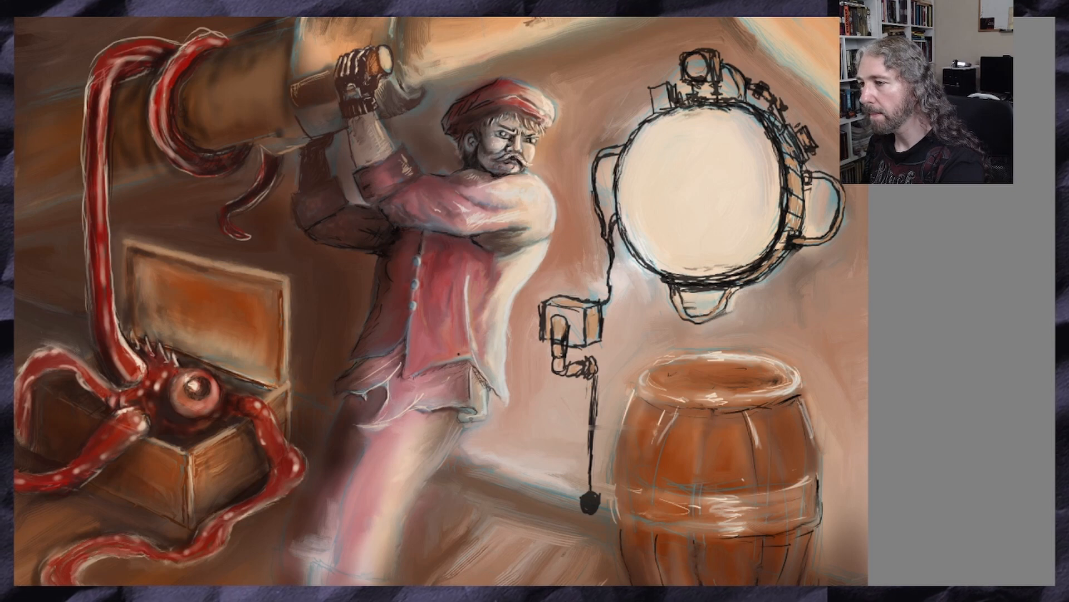
{"action": "mouse_move", "coordinate": [470, 376]}
{"action": "left_mouse_down"}
{"action": "mouse_move", "coordinate": [480, 409]}
{"action": "mouse_move", "coordinate": [412, 405]}
{"action": "mouse_move", "coordinate": [381, 421]}
{"action": "left_mouse_up"}
{"action": "mouse_move", "coordinate": [422, 398]}
{"action": "left_mouse_down"}
{"action": "mouse_move", "coordinate": [376, 425]}
{"action": "mouse_move", "coordinate": [388, 414]}
{"action": "left_mouse_up"}
{"action": "left_click_drag", "start_coordinate": [464, 387], "coordinate": [460, 397]}
{"action": "left_click_drag", "start_coordinate": [454, 382], "coordinate": [453, 399]}
{"action": "left_click_drag", "start_coordinate": [474, 306], "coordinate": [479, 327]}
{"action": "left_click_drag", "start_coordinate": [467, 283], "coordinate": [466, 311]}
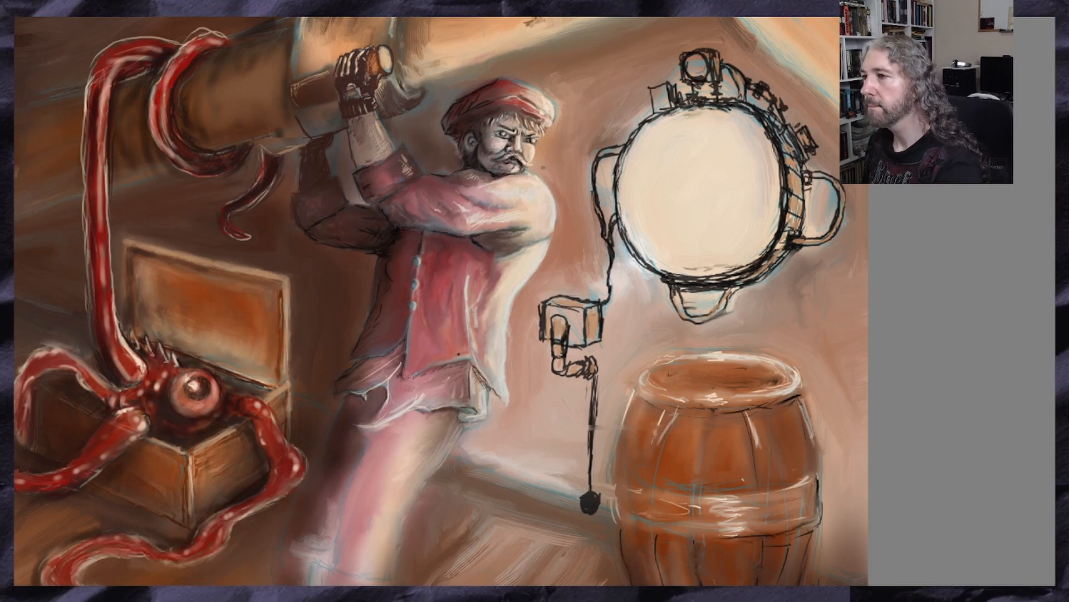
Paint whitish highlights along the large brass pipe's lower edge and seams, the adjoining beam and the small fittings around the porthole
{"action": "key", "text": "1"}
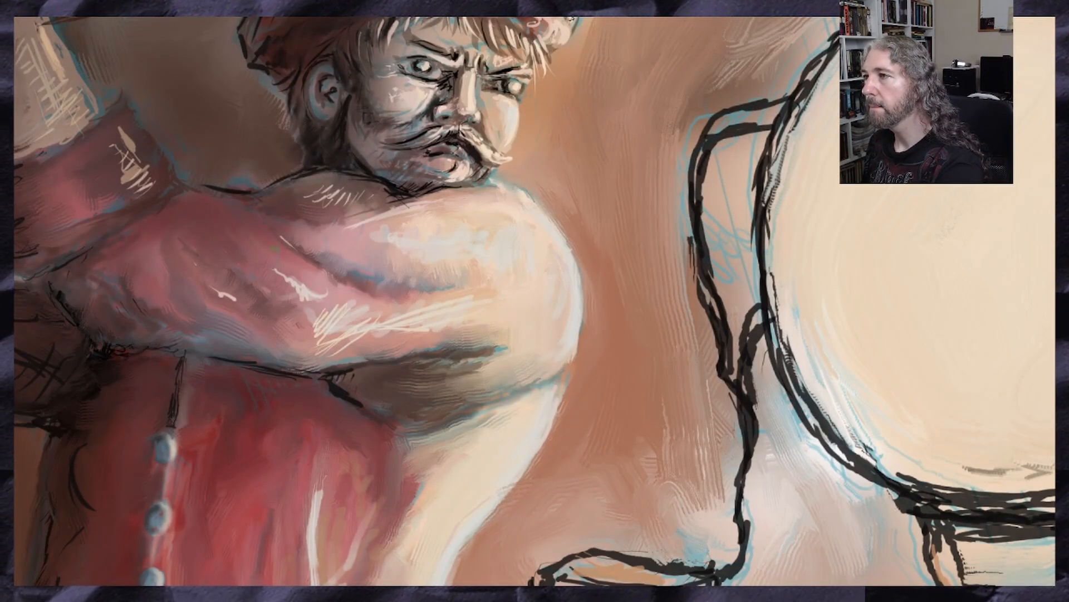
{"action": "key", "text": "minus"}
{"action": "key", "text": "minus"}
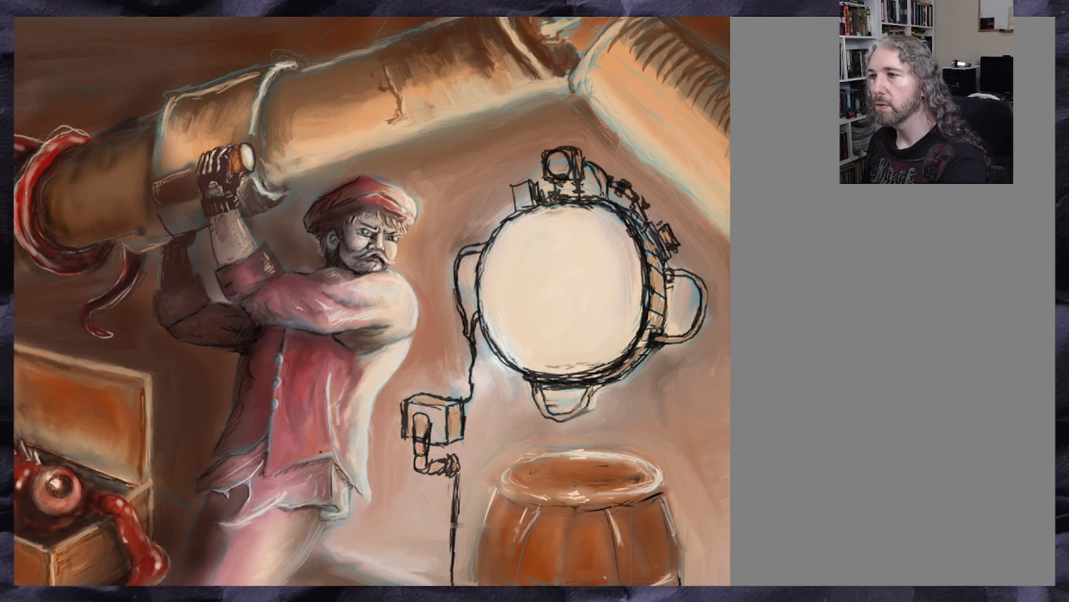
{"action": "left_click_drag", "start_coordinate": [389, 69], "coordinate": [393, 86]}
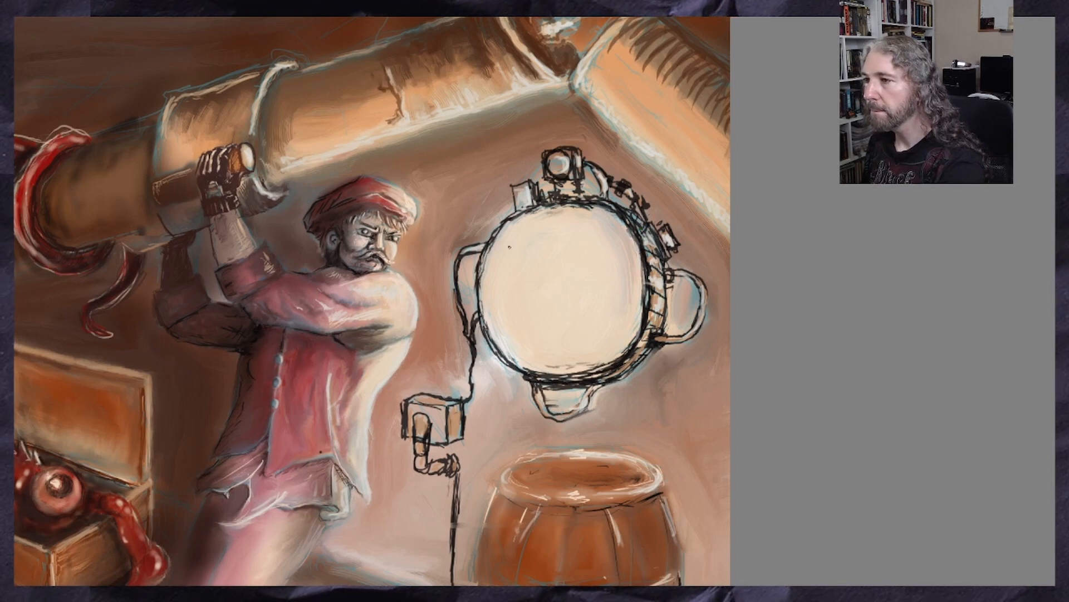
Review the whole painting from close up and at 25 % zoom, from the pipe and man down to the chest and barrel
{"action": "scroll", "coordinate": [493, 325], "scroll_direction": "down", "scroll_amount": 2}
{"action": "scroll", "coordinate": [385, 257], "scroll_direction": "up", "scroll_amount": 3}
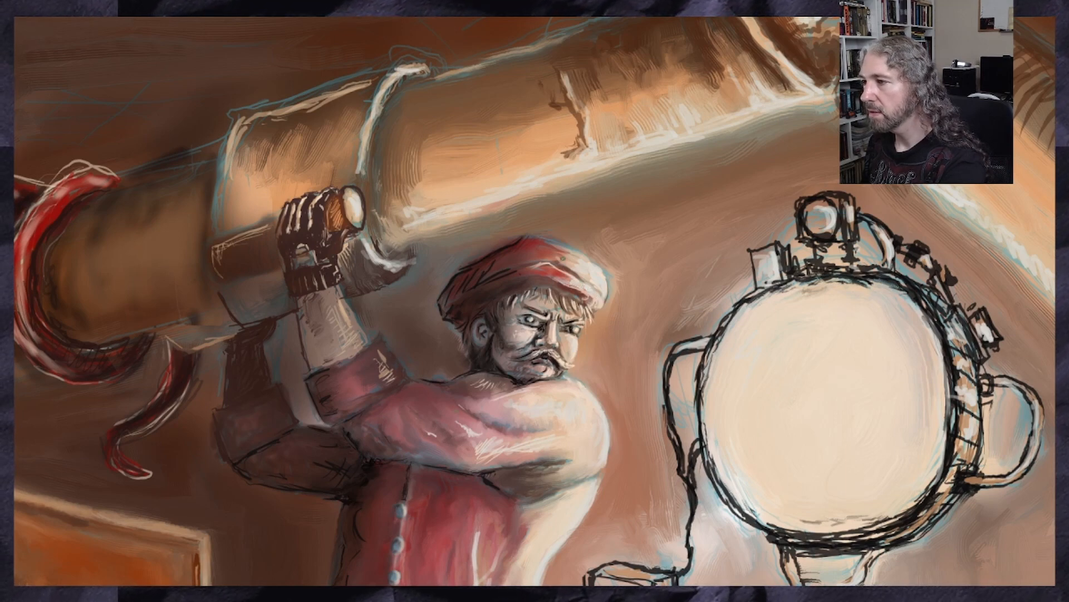
{"action": "scroll", "coordinate": [506, 320], "scroll_direction": "down", "scroll_amount": 4}
{"action": "scroll", "coordinate": [411, 357], "scroll_direction": "up", "scroll_amount": 2}
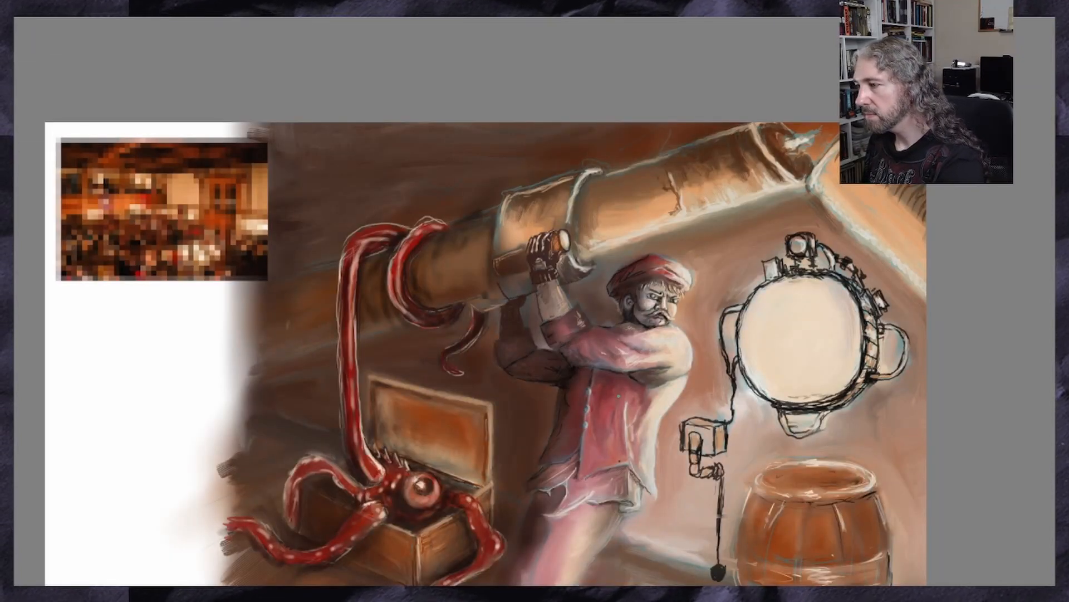
{"action": "scroll", "coordinate": [646, 386], "scroll_direction": "down", "scroll_amount": 1}
{"action": "scroll", "coordinate": [574, 422], "scroll_direction": "up", "scroll_amount": 1}
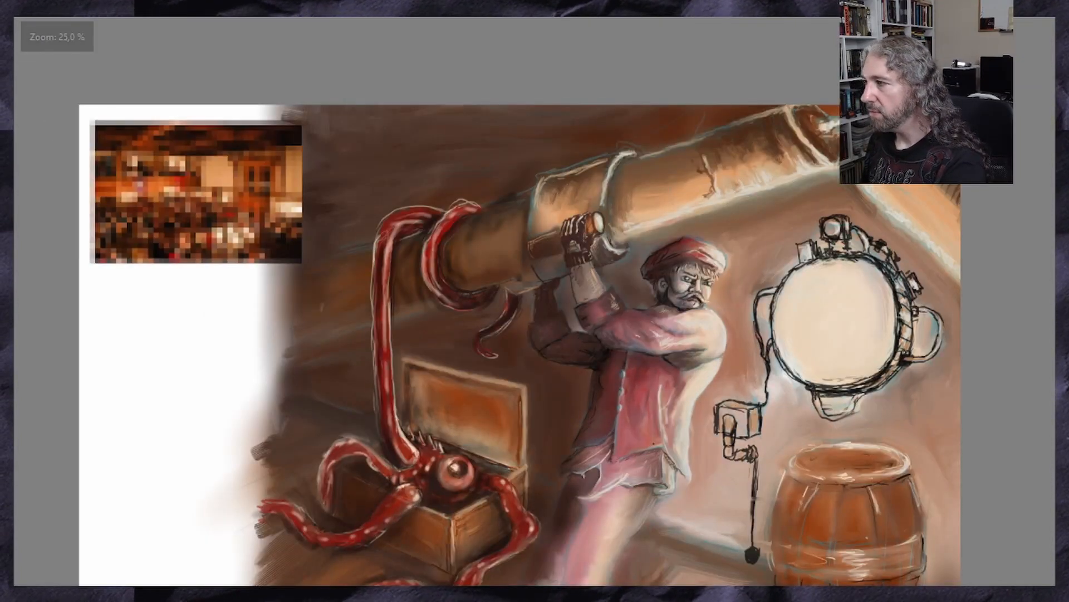
{"action": "scroll", "coordinate": [520, 331], "scroll_direction": "down", "scroll_amount": 4}
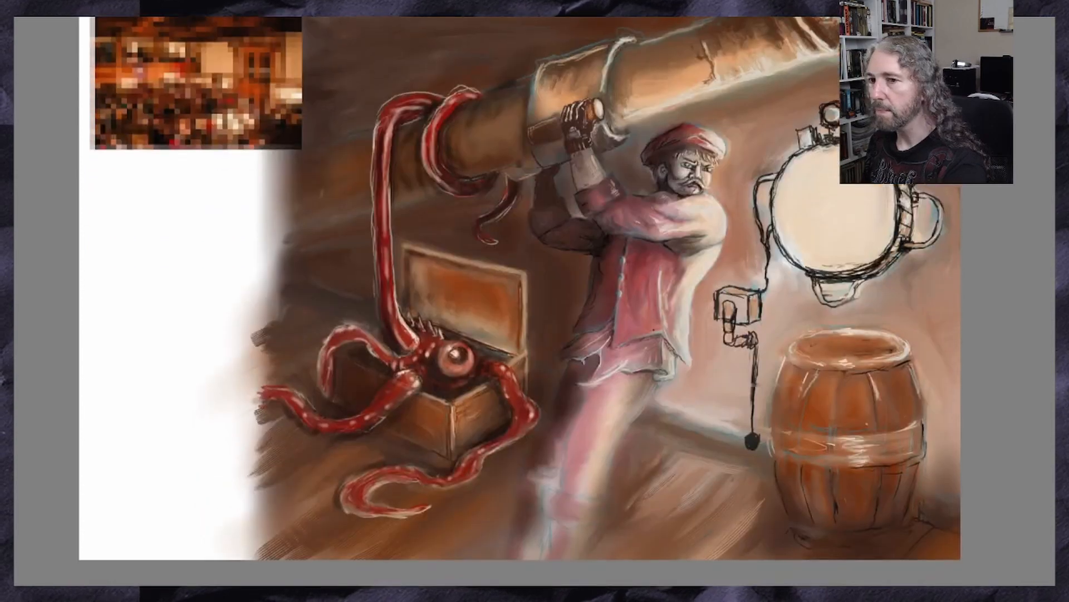
{"action": "scroll", "coordinate": [520, 307], "scroll_direction": "up", "scroll_amount": 1}
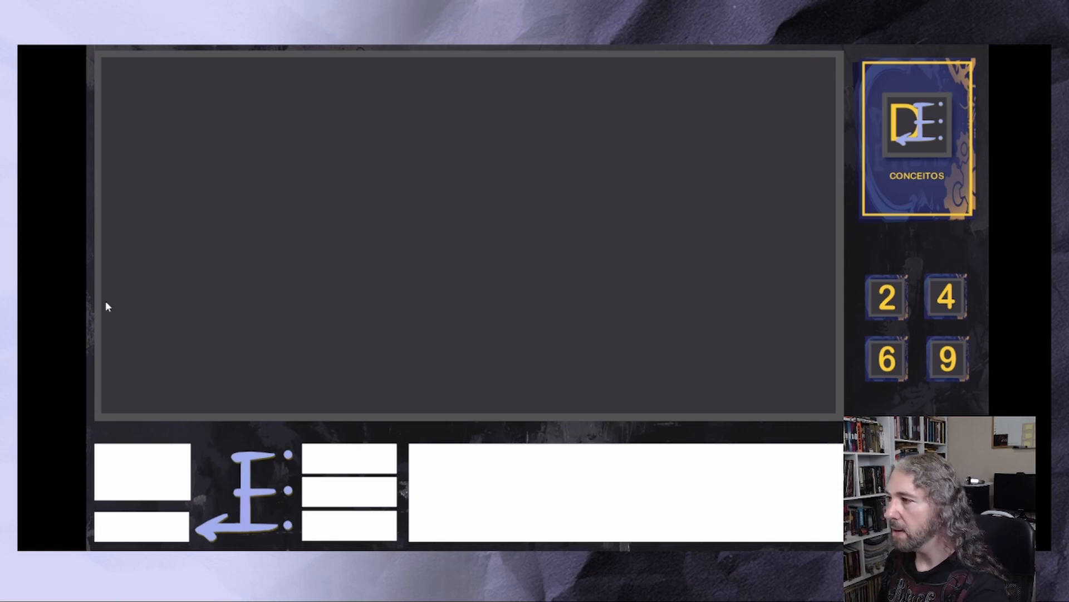
Switch to the concept card board, draw four cards from the Conceitos deck and lay them side by side in a row
{"action": "left_click", "coordinate": [939, 154]}
{"action": "left_click_drag", "start_coordinate": [864, 240], "coordinate": [189, 165]}
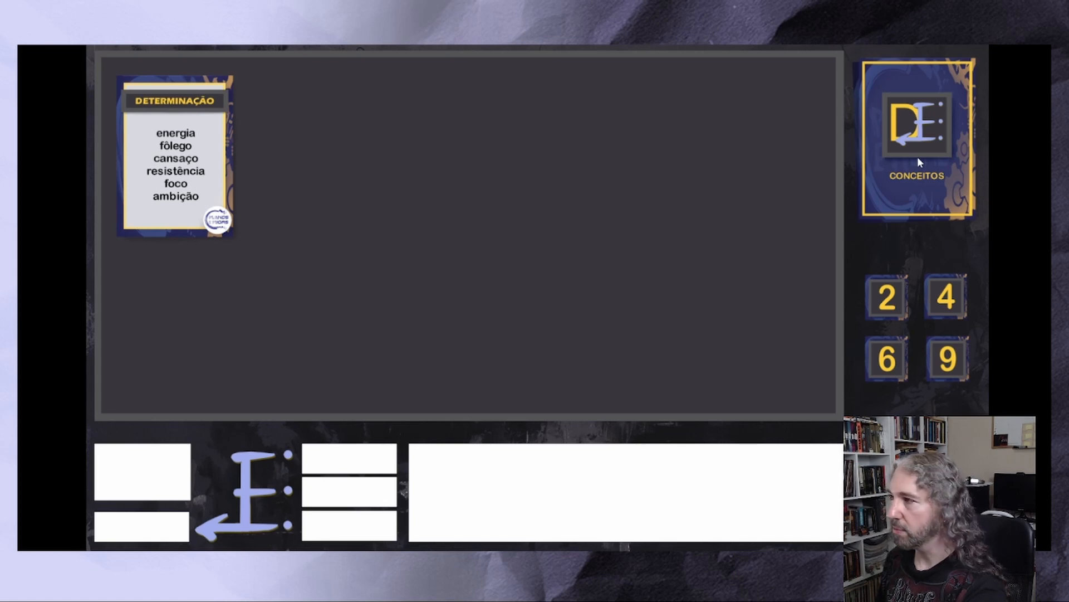
{"action": "left_click_drag", "start_coordinate": [921, 158], "coordinate": [329, 155]}
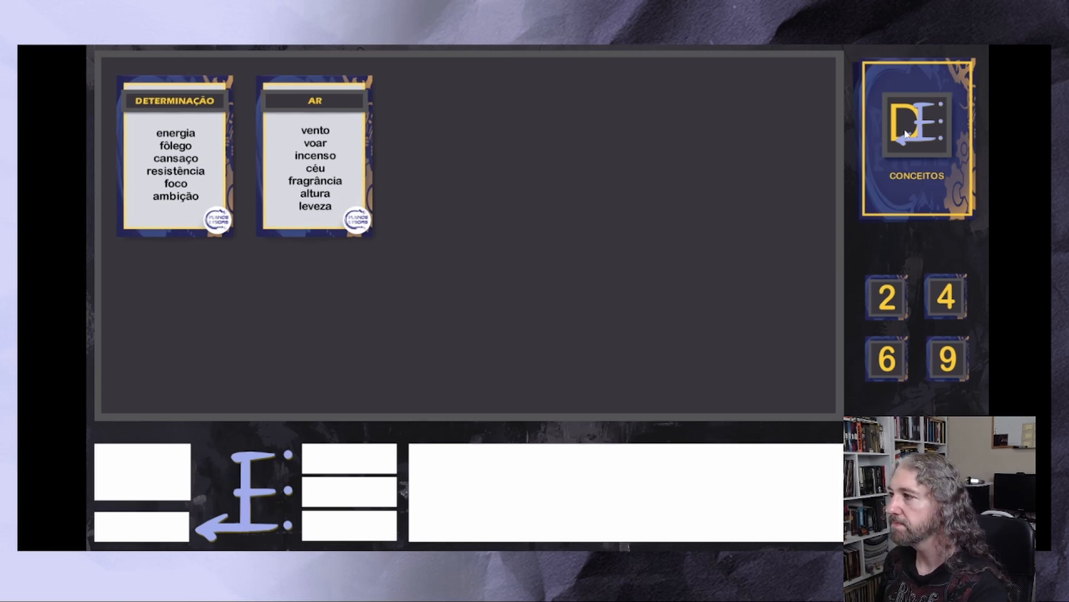
{"action": "left_click_drag", "start_coordinate": [905, 134], "coordinate": [497, 135]}
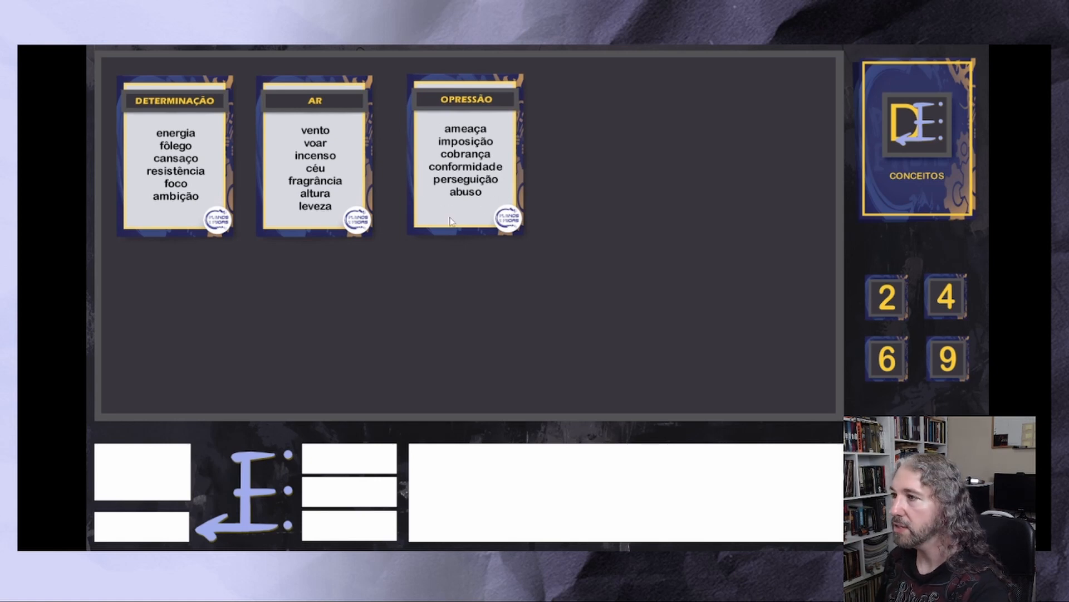
{"action": "left_click", "coordinate": [884, 157]}
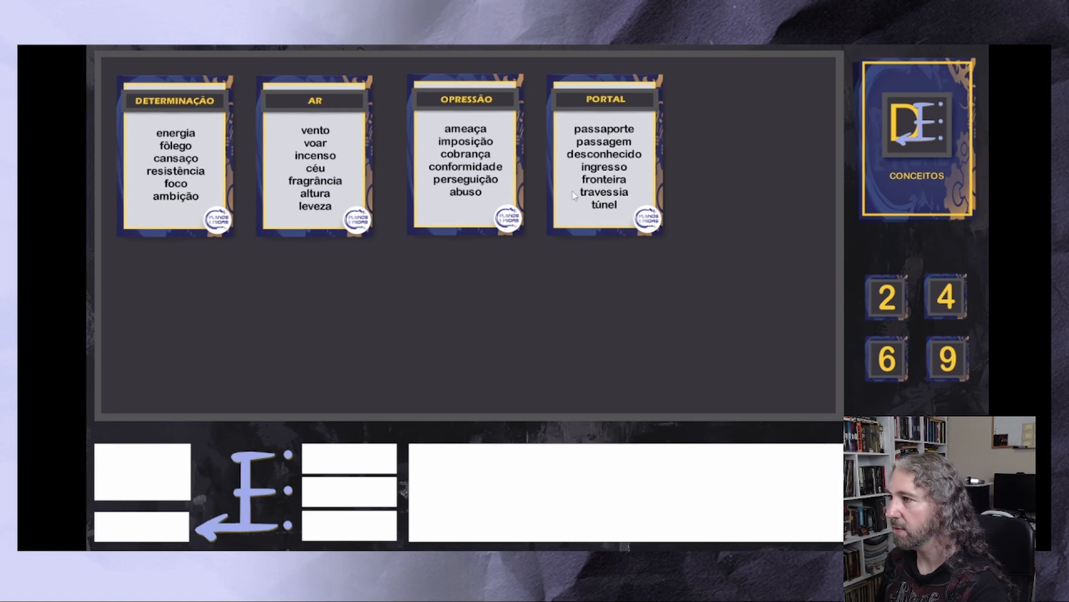
{"action": "left_click_drag", "start_coordinate": [623, 166], "coordinate": [629, 165]}
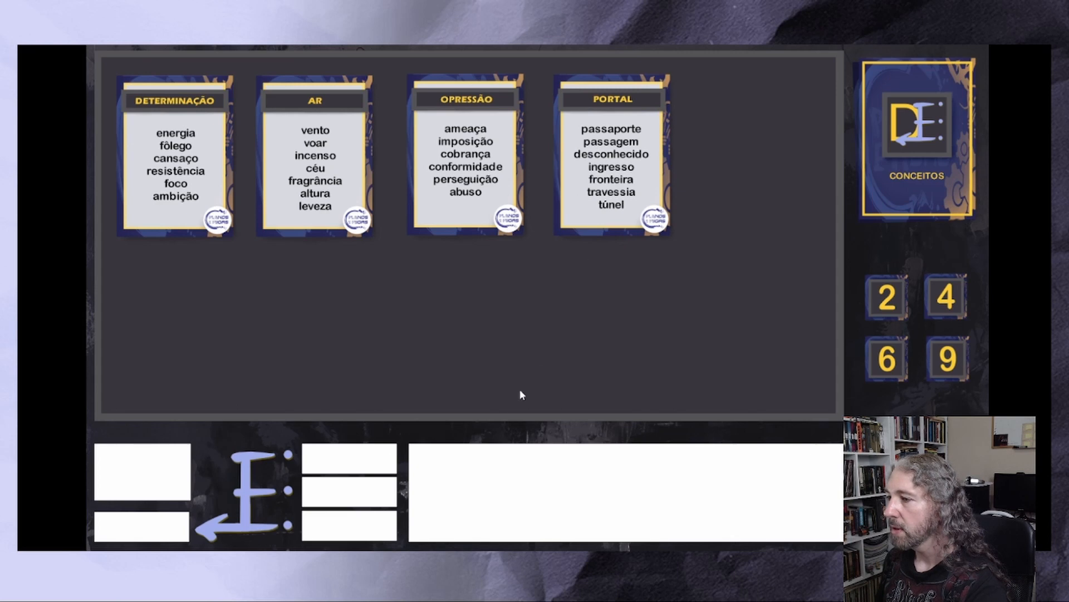
Enter the note "Fronteira - energia baixa - perseguição" in the large text area below the board
{"action": "left_click", "coordinate": [499, 449]}
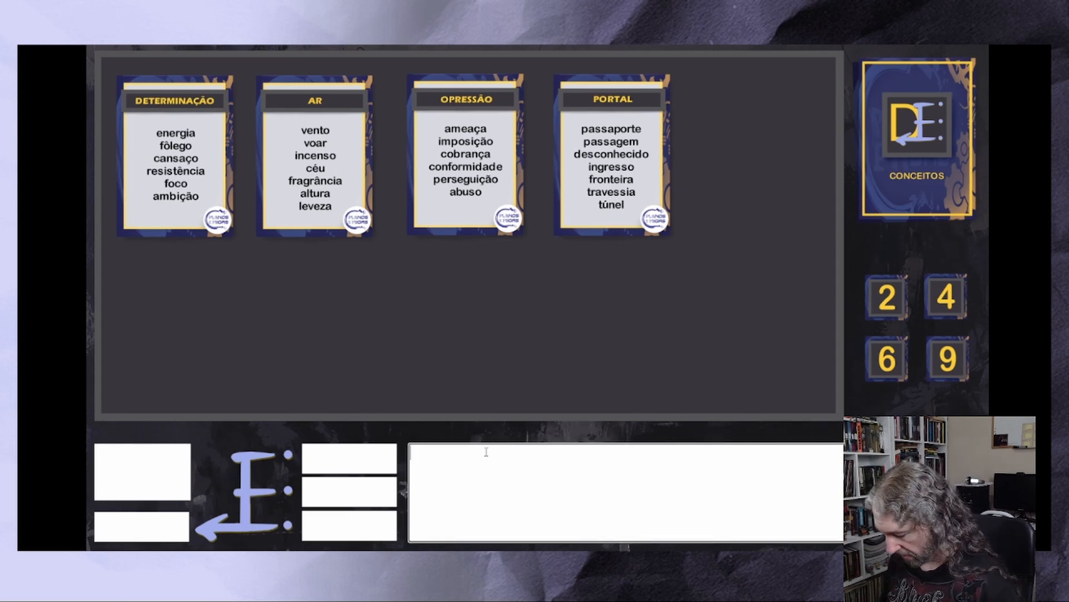
{"action": "type", "text": "Fronteira"}
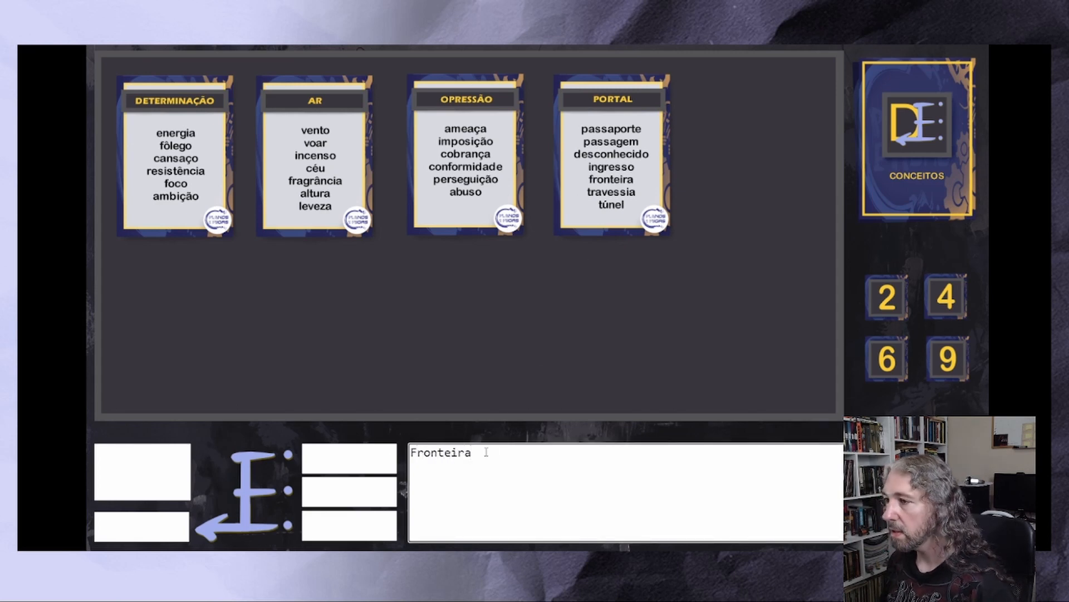
{"action": "type", "text": " - en"}
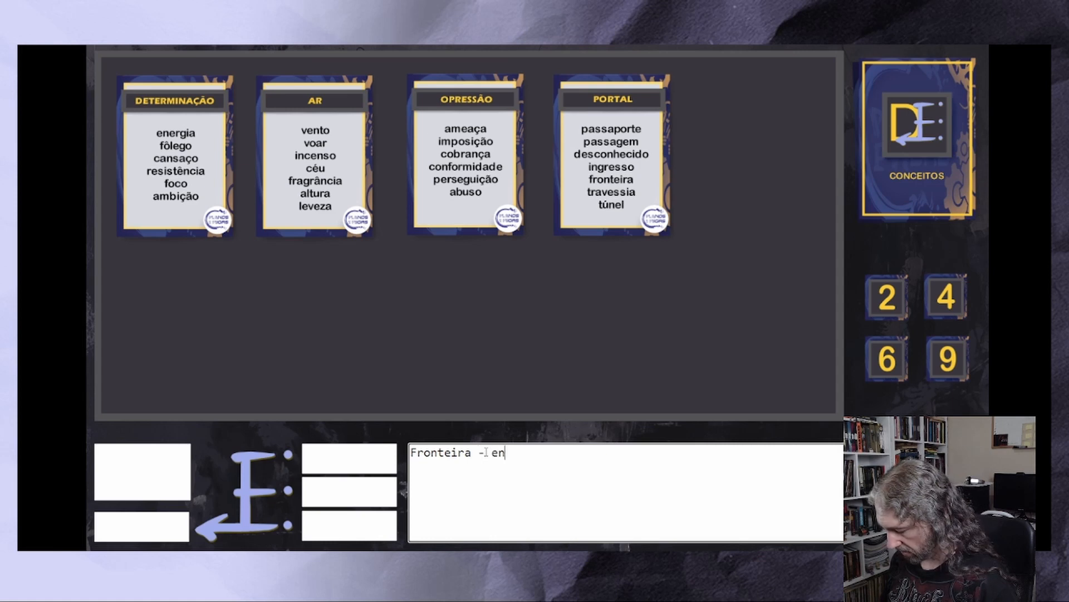
{"action": "type", "text": "er"}
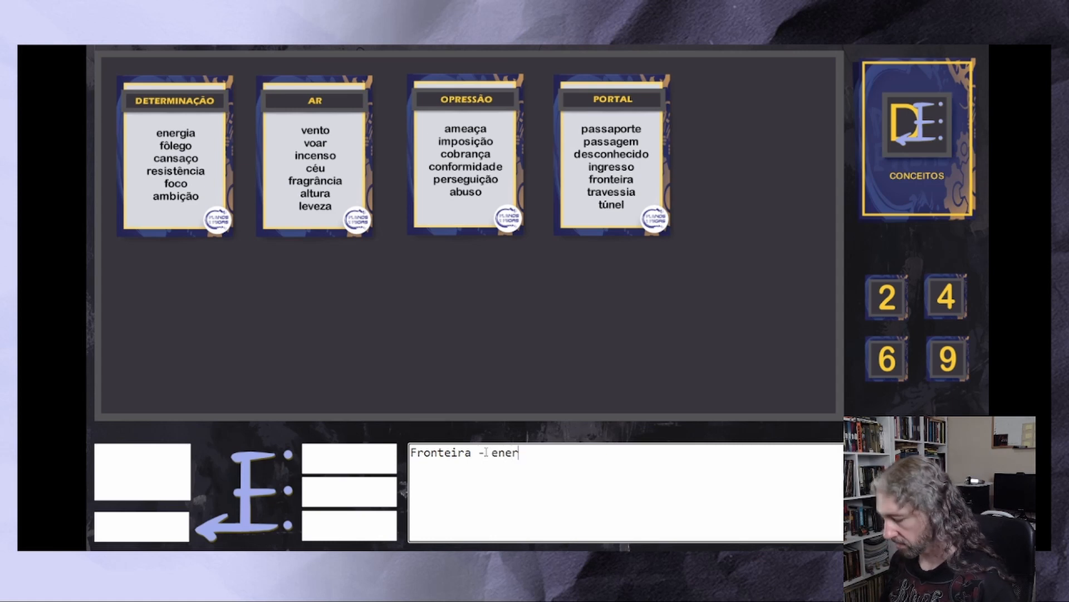
{"action": "type", "text": "gia bixa"}
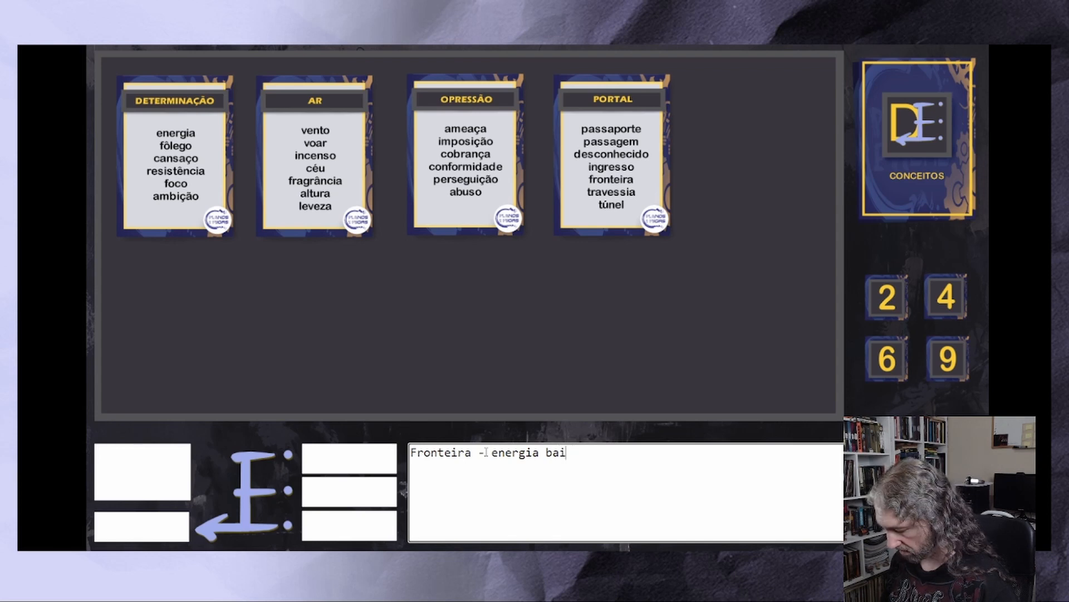
{"action": "type", "text": "xa - "}
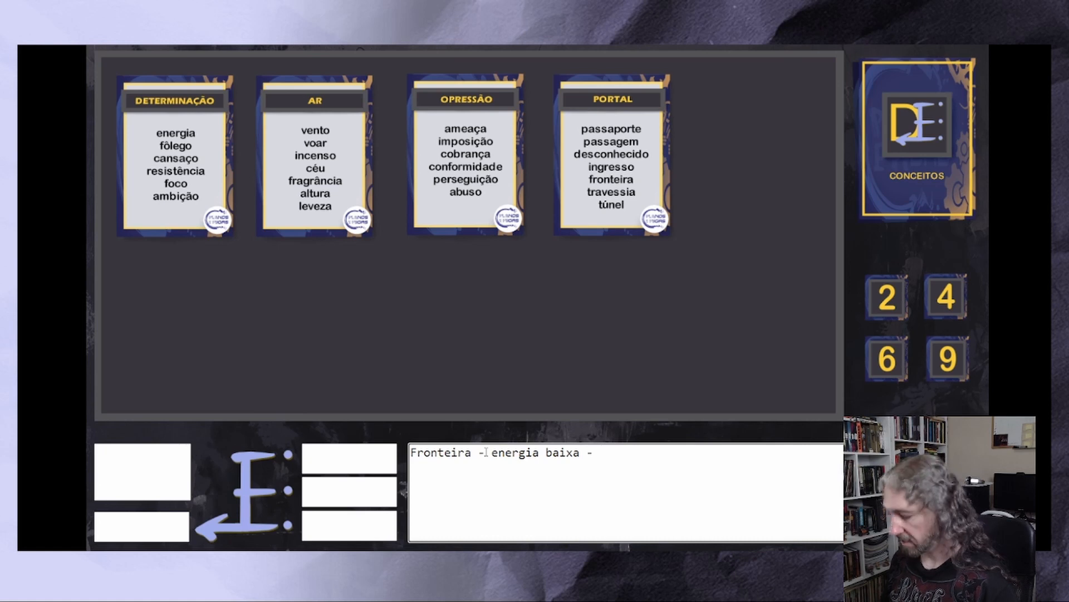
{"action": "type", "text": "perse"}
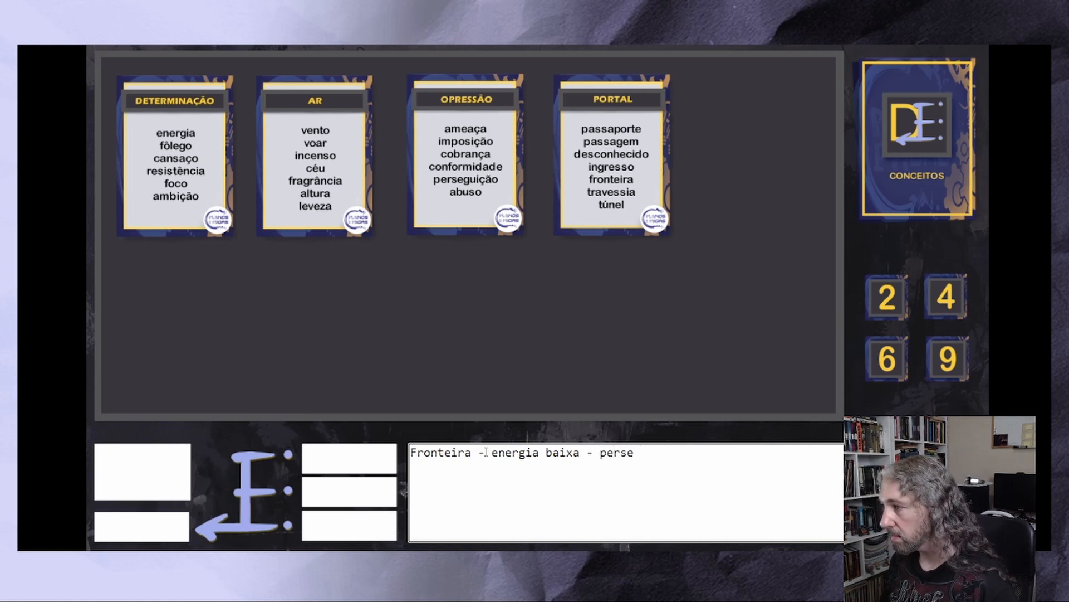
{"action": "type", "text": "guição"}
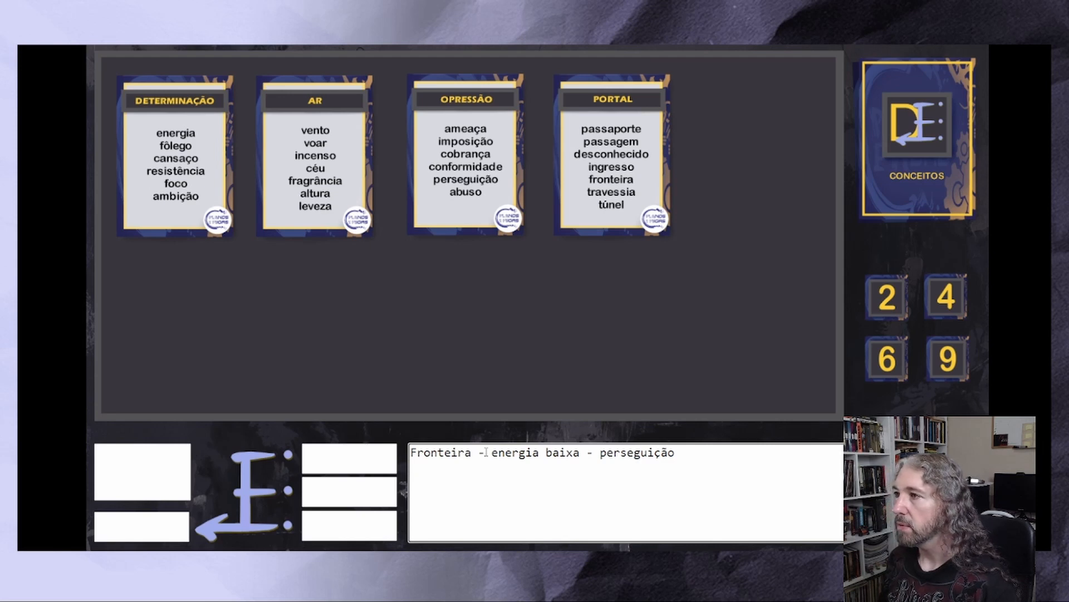
Draw a fifth concept card and set it apart at the end of the row, moving the Opressão and Portal cards closer to Ar
{"action": "left_click_drag", "start_coordinate": [898, 139], "coordinate": [785, 249]}
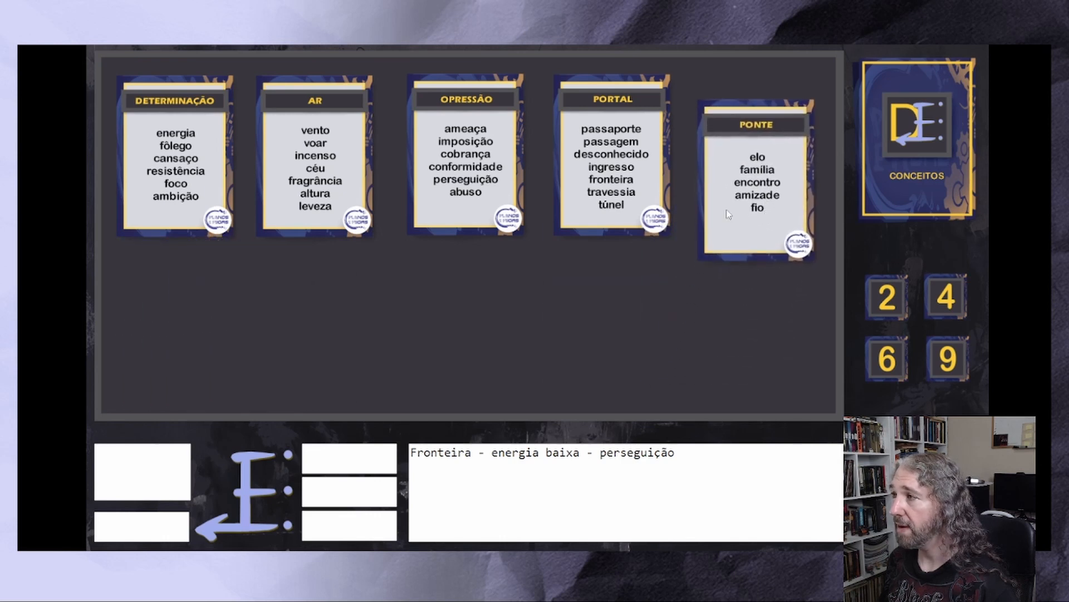
{"action": "left_click_drag", "start_coordinate": [478, 173], "coordinate": [463, 173]}
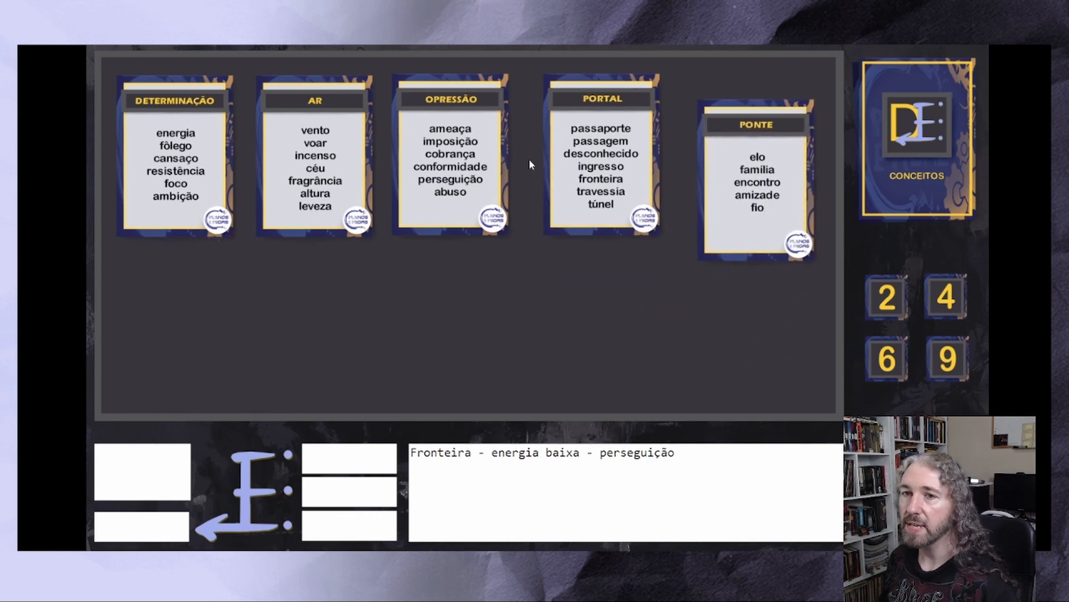
{"action": "left_click_drag", "start_coordinate": [565, 156], "coordinate": [552, 156]}
{"action": "left_click_drag", "start_coordinate": [779, 191], "coordinate": [785, 169]}
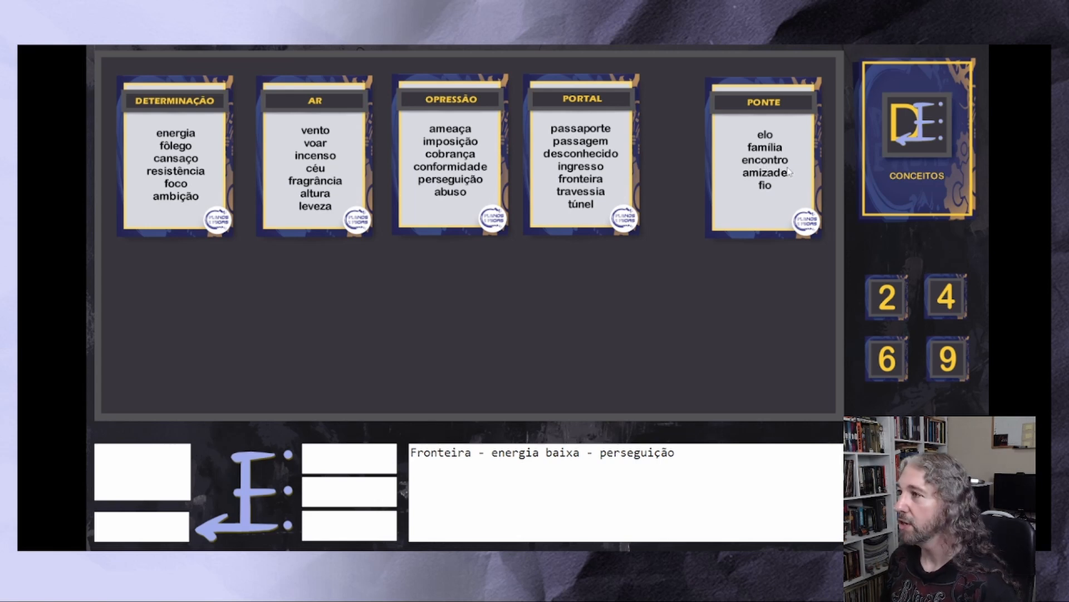
{"action": "left_click_drag", "start_coordinate": [788, 168], "coordinate": [770, 166]}
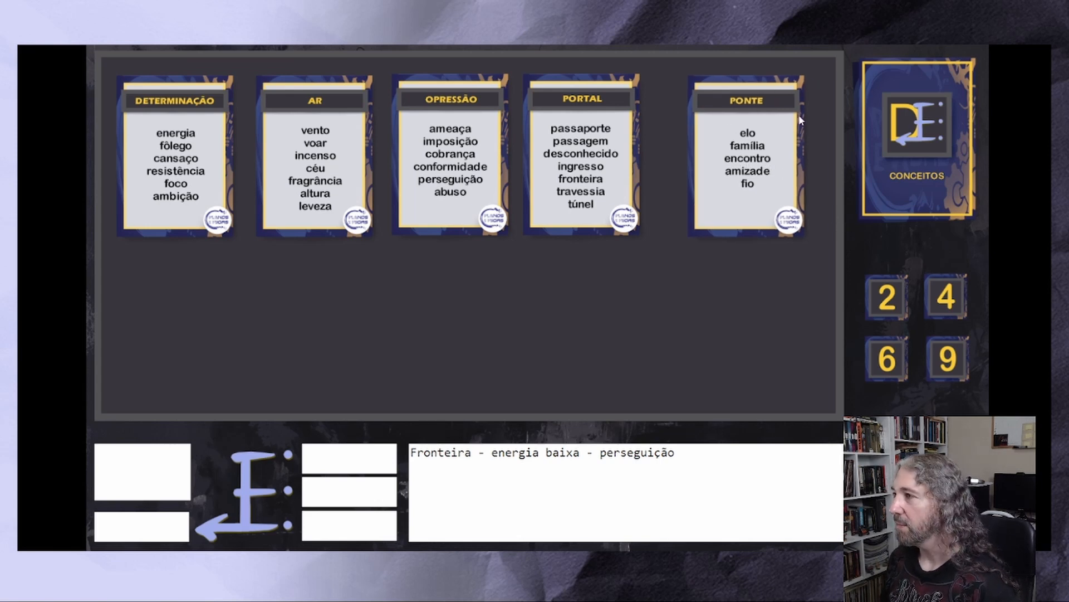
Draw two more concept cards, overlapping Tradição on the Ponte card and Desordem on the Ar card
{"action": "mouse_move", "coordinate": [917, 148]}
{"action": "left_mouse_down"}
{"action": "mouse_move", "coordinate": [886, 191]}
{"action": "mouse_move", "coordinate": [568, 277]}
{"action": "mouse_move", "coordinate": [501, 284]}
{"action": "left_mouse_up"}
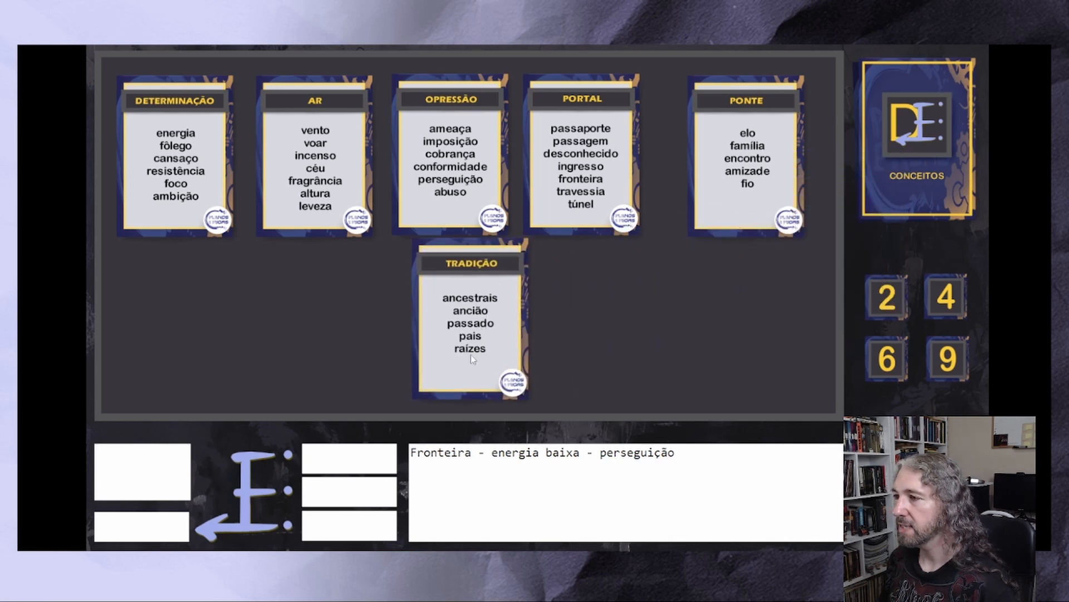
{"action": "left_click_drag", "start_coordinate": [470, 336], "coordinate": [756, 216]}
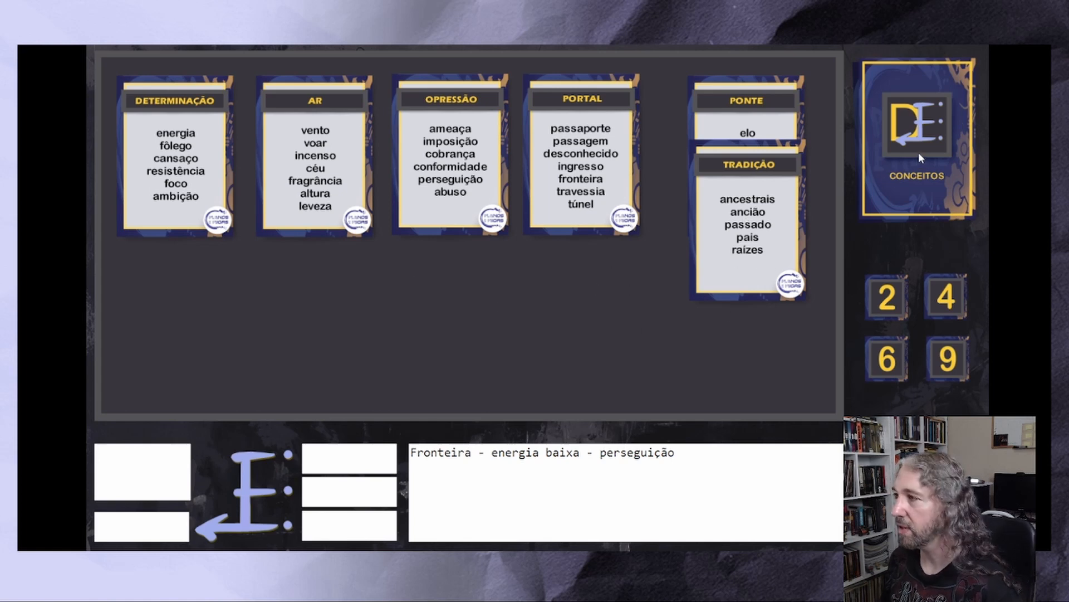
{"action": "left_click", "coordinate": [932, 159]}
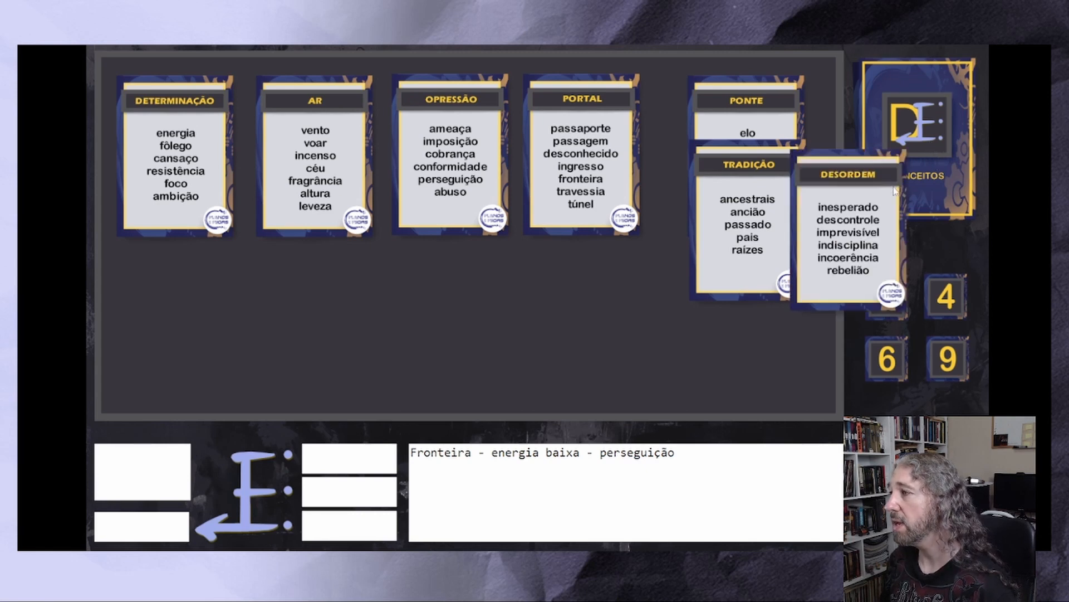
{"action": "left_click_drag", "start_coordinate": [886, 223], "coordinate": [600, 329]}
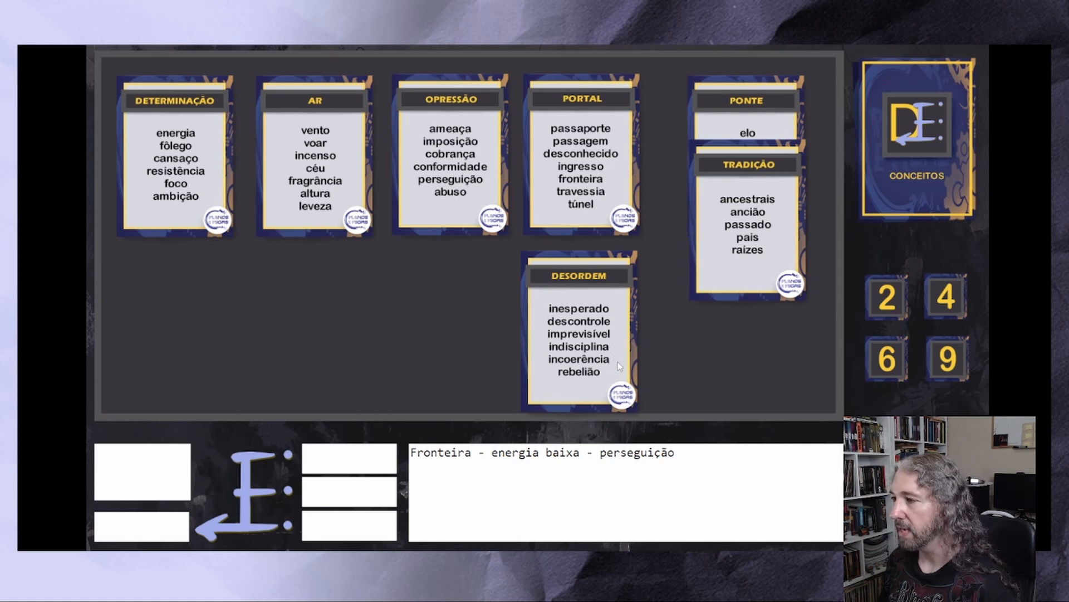
{"action": "left_click_drag", "start_coordinate": [609, 366], "coordinate": [347, 232]}
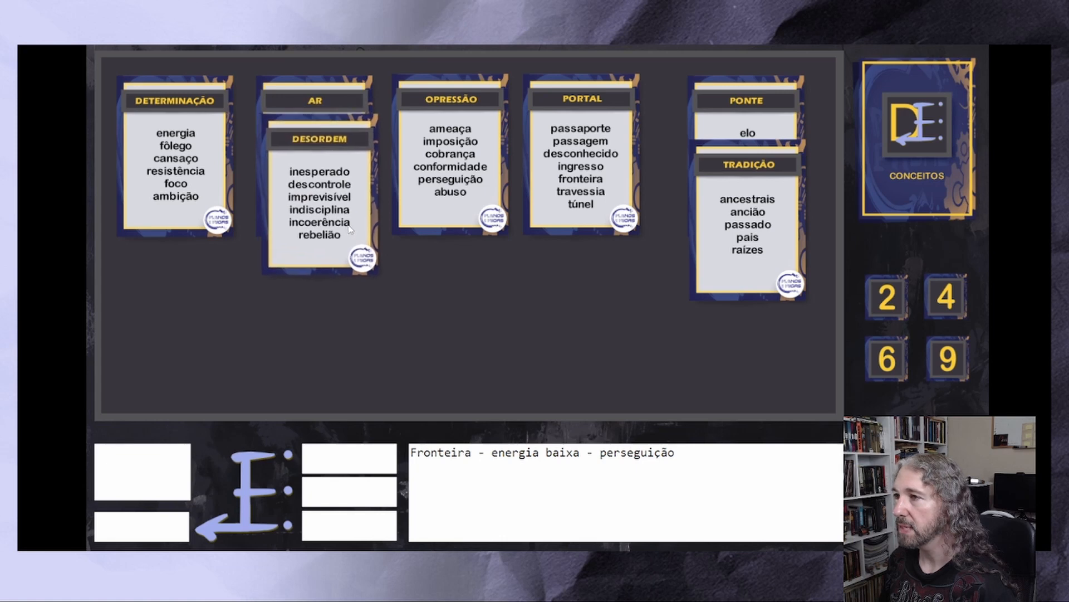
Draw another concept card and overlap Coração on the Tradição card in the Ponte stack
{"action": "left_click", "coordinate": [890, 205]}
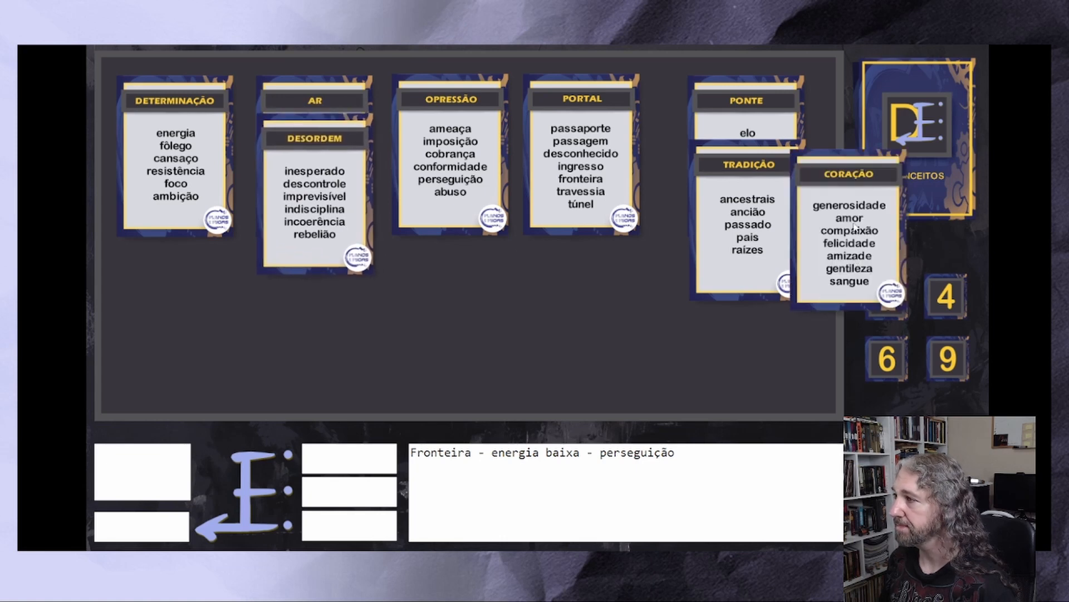
{"action": "mouse_move", "coordinate": [855, 239]}
{"action": "left_mouse_down"}
{"action": "mouse_move", "coordinate": [590, 291]}
{"action": "mouse_move", "coordinate": [533, 354]}
{"action": "left_mouse_up"}
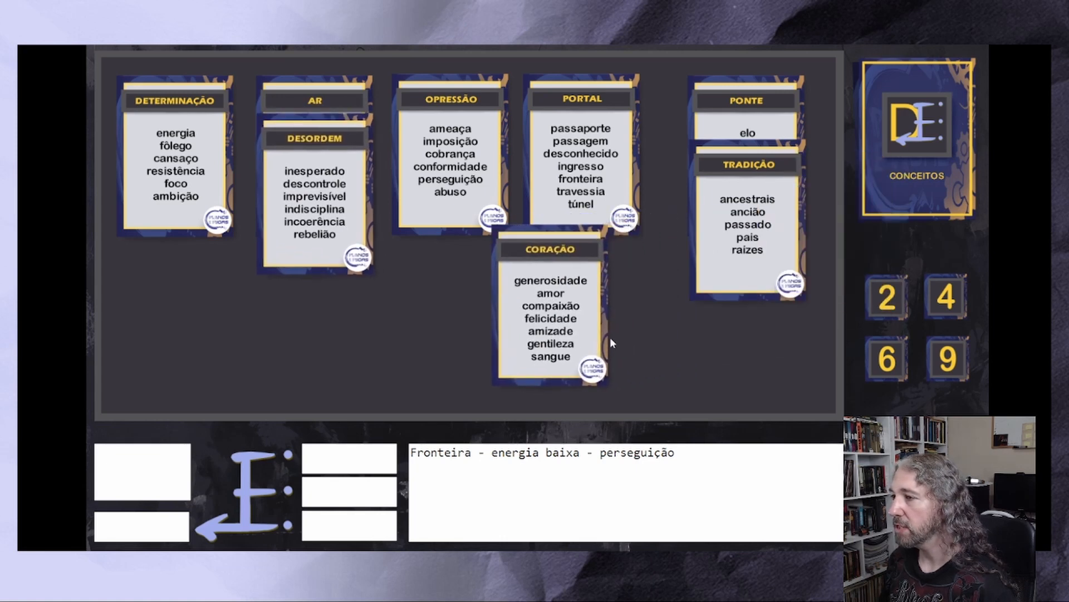
{"action": "left_click_drag", "start_coordinate": [583, 320], "coordinate": [750, 249]}
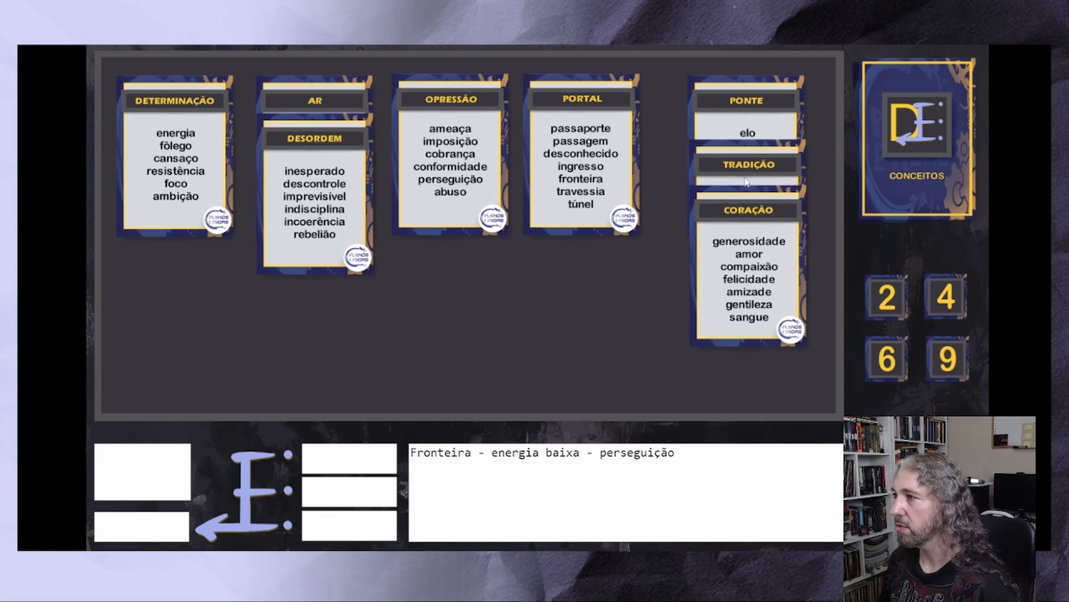
Tighten the Tradição and Coração overlaps in the Ponte stack, then draw another concept card and overlap Renovação on Coração
{"action": "left_click_drag", "start_coordinate": [746, 171], "coordinate": [744, 157]}
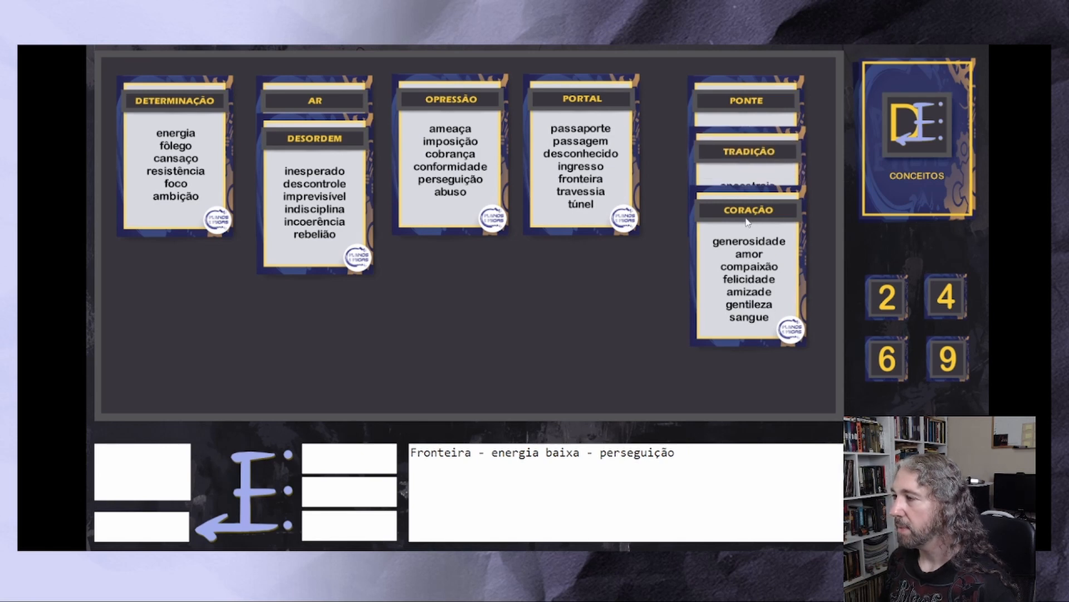
{"action": "left_click_drag", "start_coordinate": [747, 221], "coordinate": [746, 215]}
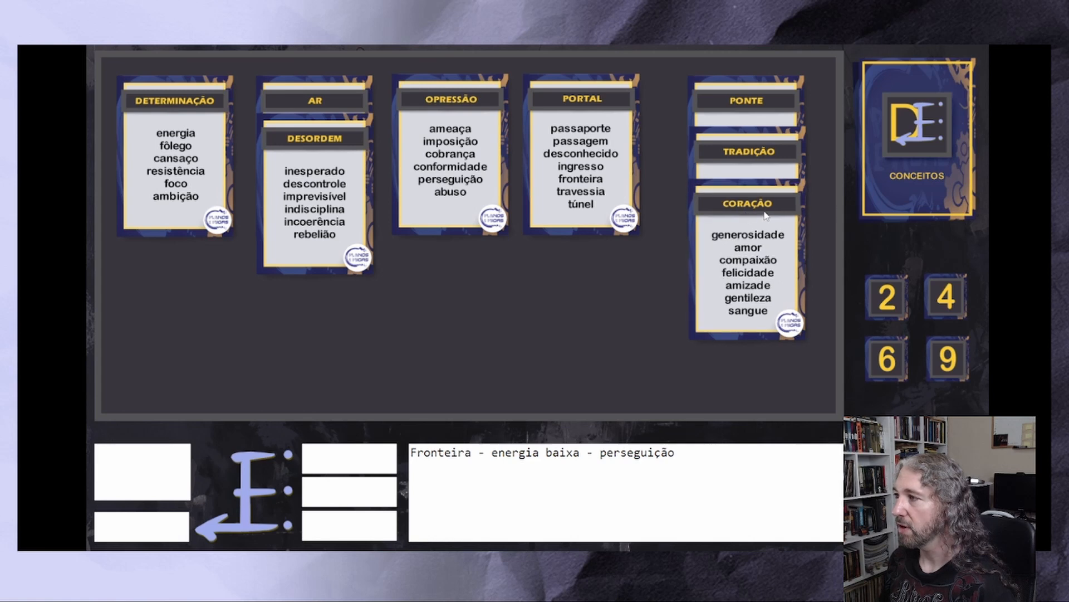
{"action": "left_click", "coordinate": [906, 171]}
{"action": "left_click_drag", "start_coordinate": [859, 245], "coordinate": [571, 320]}
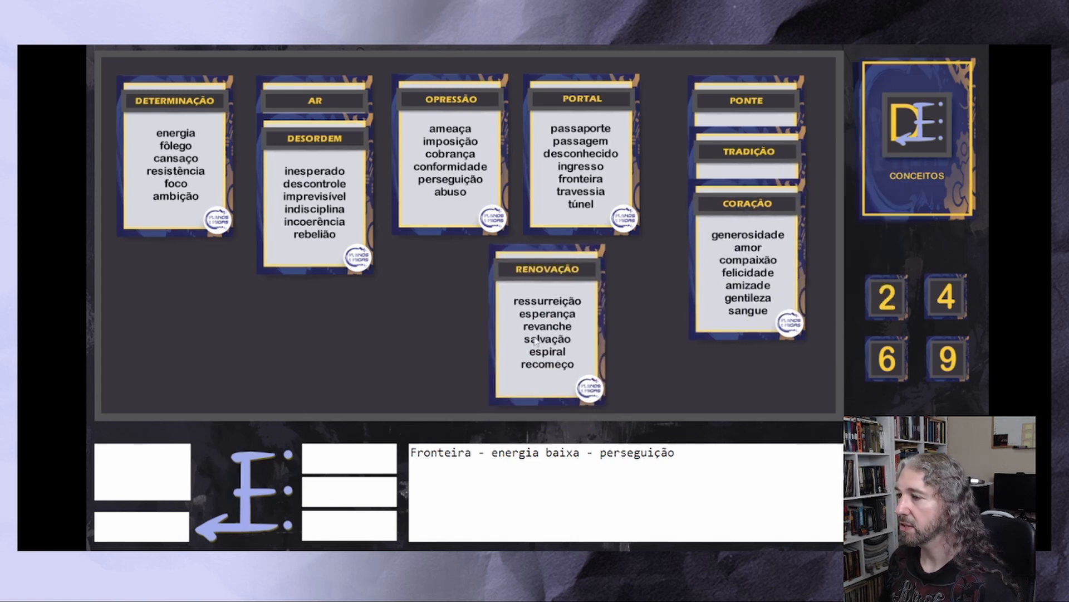
{"action": "left_click_drag", "start_coordinate": [545, 332], "coordinate": [695, 316]}
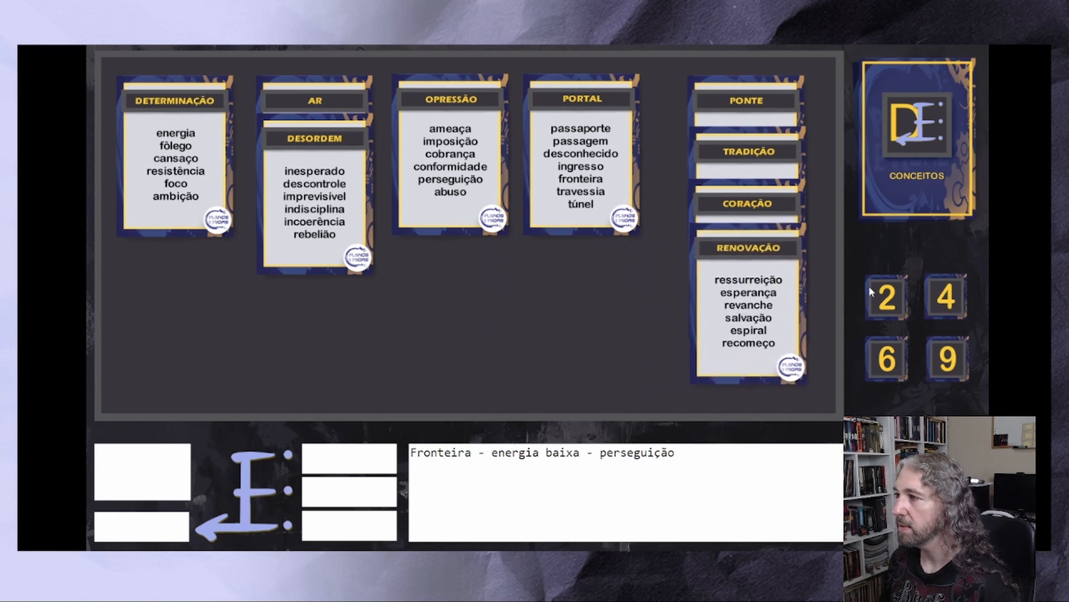
Draw another concept card, overlap Ressentimento on Renovação, and even out the spacing of the Ponte stack within the board
{"action": "left_click", "coordinate": [910, 121]}
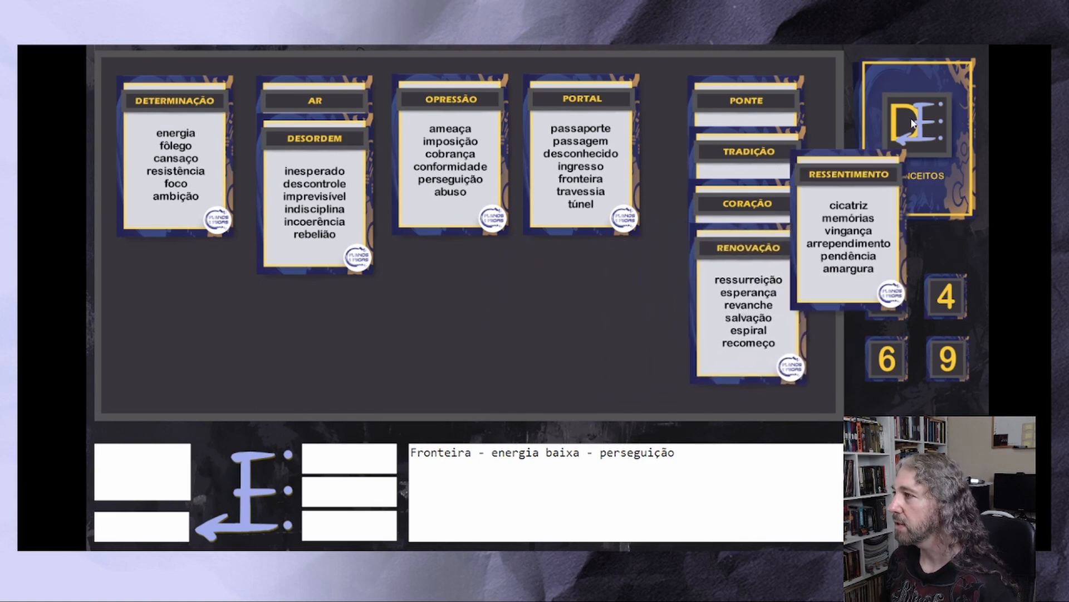
{"action": "left_click_drag", "start_coordinate": [862, 221], "coordinate": [585, 287]}
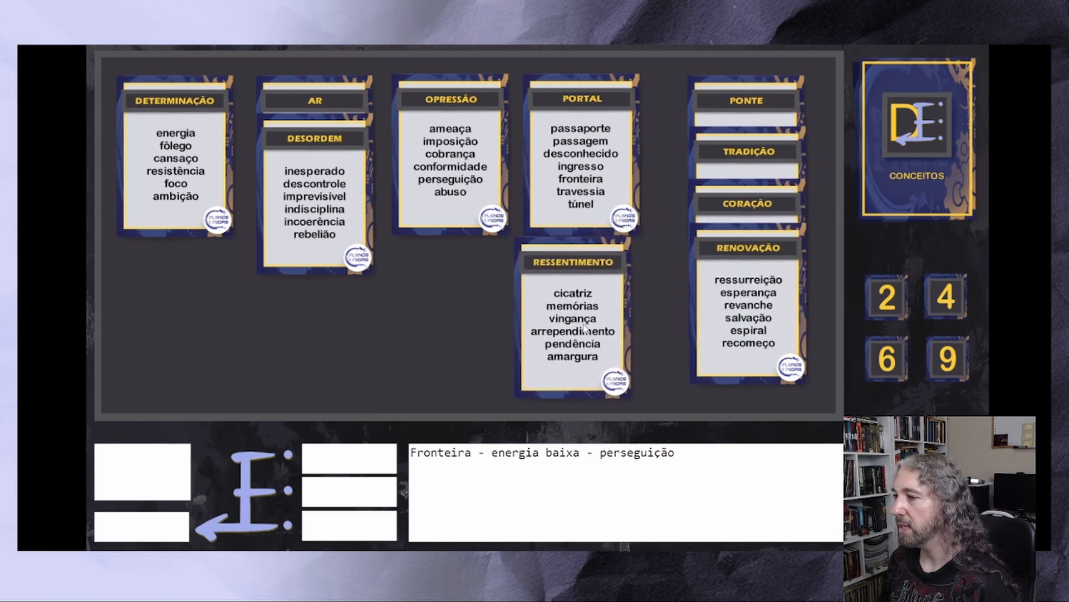
{"action": "left_click_drag", "start_coordinate": [604, 325], "coordinate": [772, 286]}
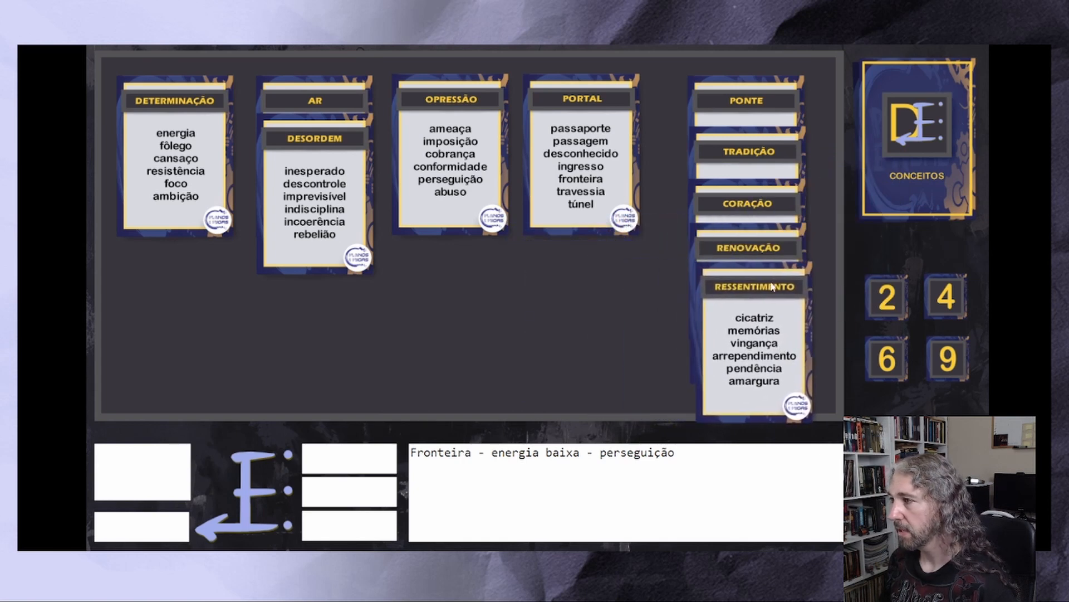
{"action": "left_click_drag", "start_coordinate": [774, 249], "coordinate": [775, 239]}
{"action": "left_click_drag", "start_coordinate": [774, 289], "coordinate": [773, 277]}
{"action": "left_click_drag", "start_coordinate": [763, 210], "coordinate": [761, 198]}
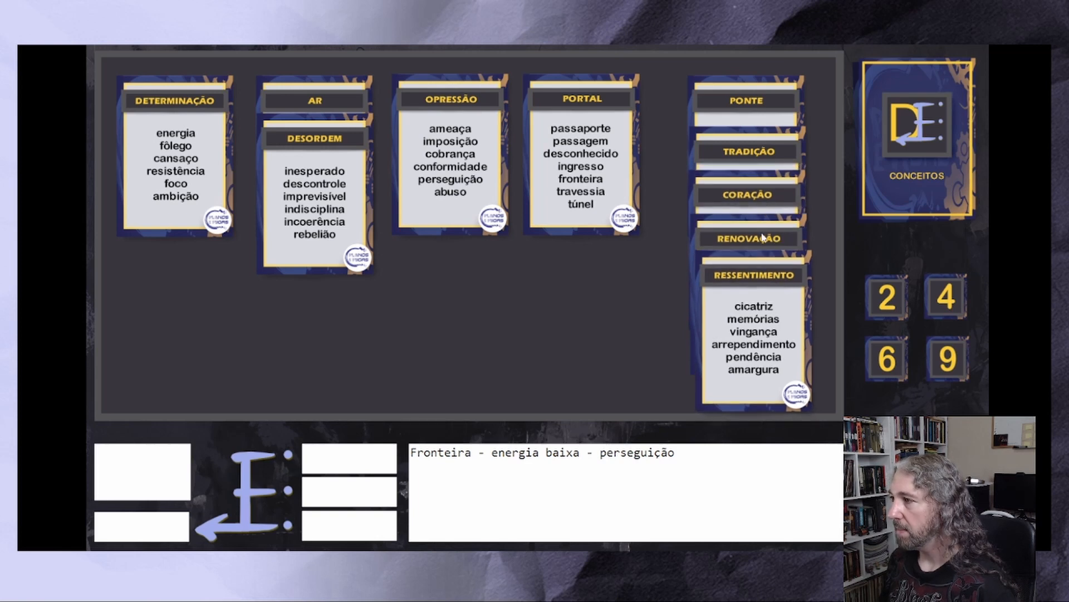
{"action": "left_click_drag", "start_coordinate": [763, 237], "coordinate": [766, 234]}
{"action": "left_click_drag", "start_coordinate": [755, 292], "coordinate": [751, 293]}
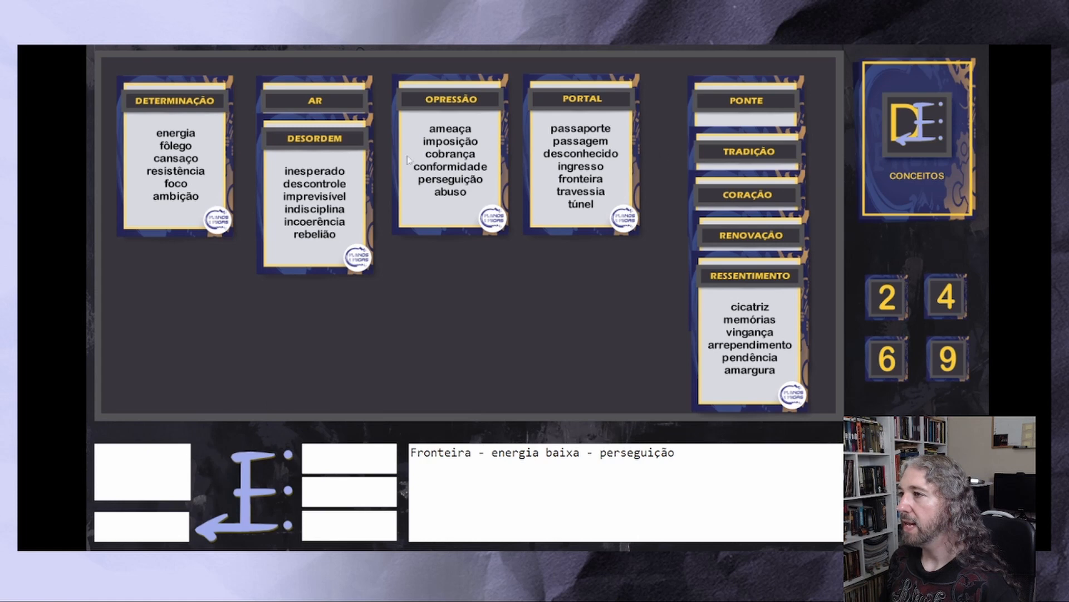
{"action": "left_click_drag", "start_coordinate": [482, 453], "coordinate": [431, 453]}
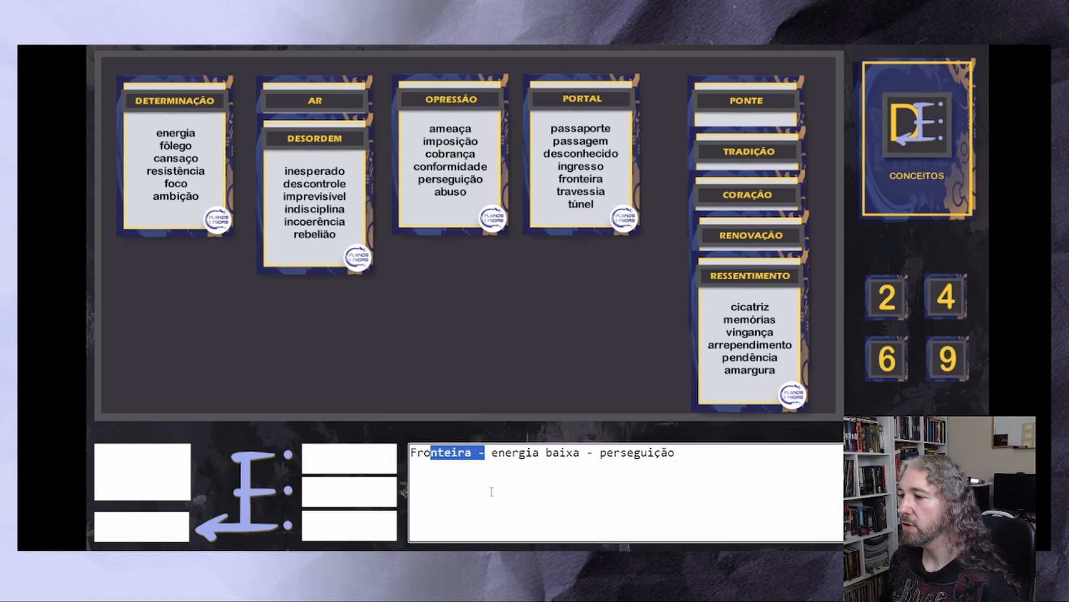
{"action": "left_click_drag", "start_coordinate": [581, 453], "coordinate": [474, 477]}
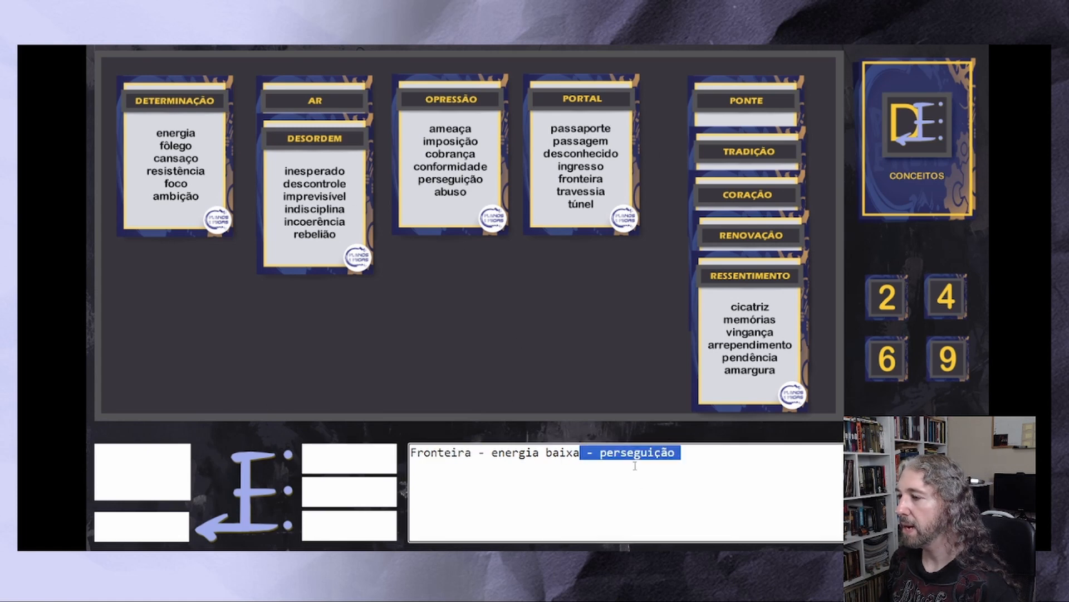
{"action": "left_click", "coordinate": [677, 454]}
{"action": "left_click_drag", "start_coordinate": [678, 453], "coordinate": [505, 452]}
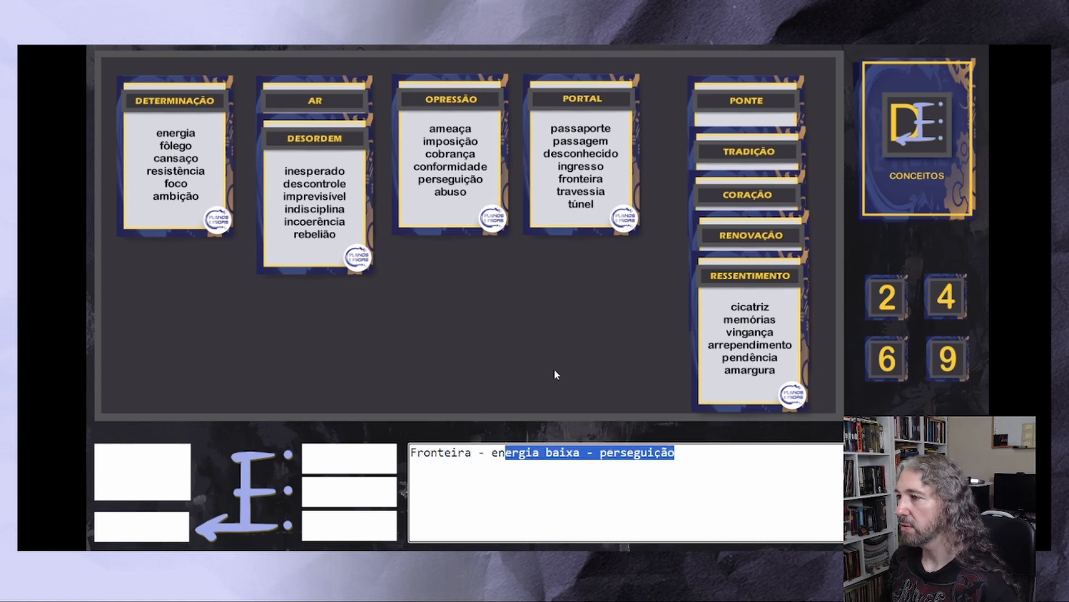
{"action": "left_click", "coordinate": [699, 292]}
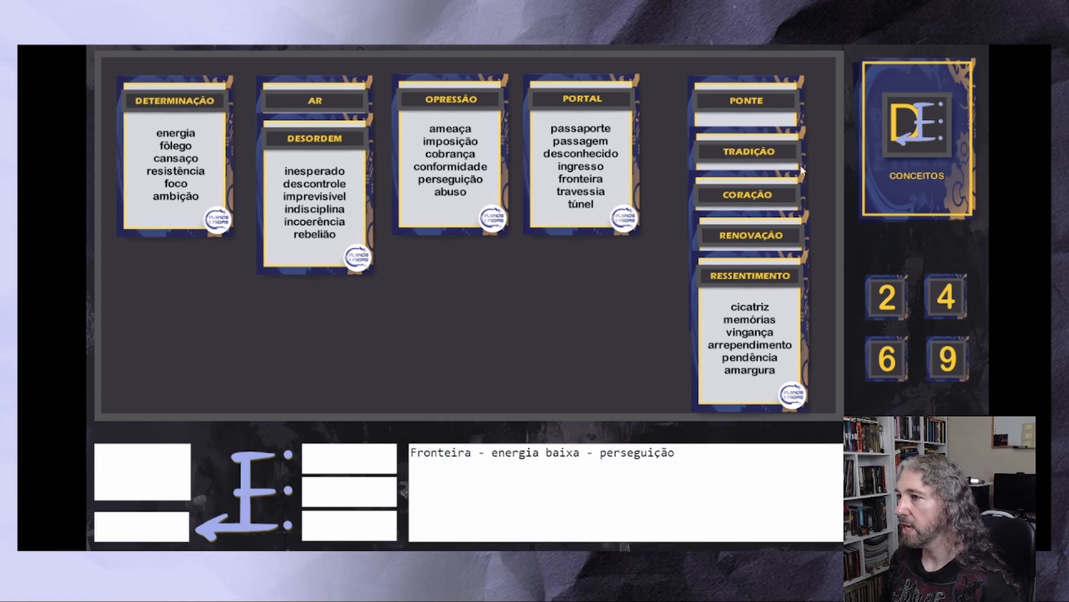
Draw another concept card and place Magia below Determinação, nudging the Portal, Opressão, Ar and Desordem cards upward
{"action": "left_click", "coordinate": [928, 141]}
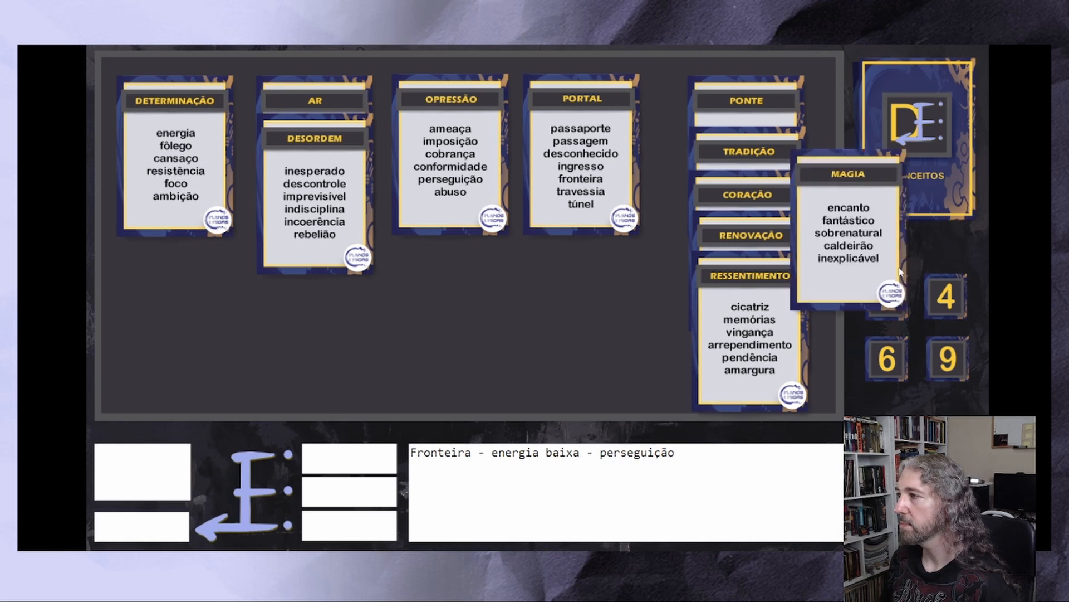
{"action": "left_click_drag", "start_coordinate": [865, 226], "coordinate": [587, 353]}
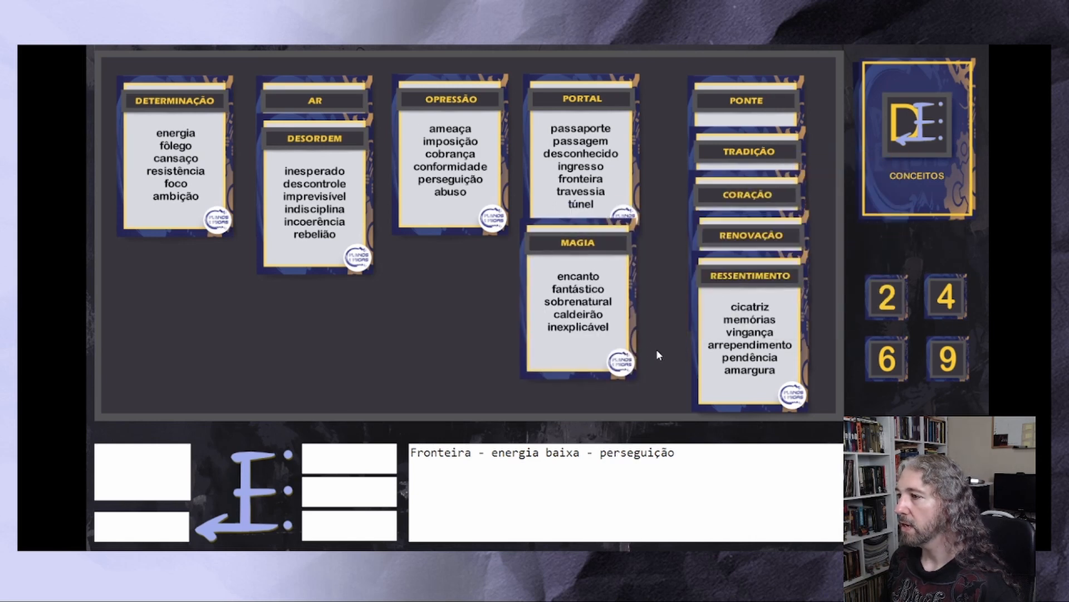
{"action": "left_click_drag", "start_coordinate": [579, 307], "coordinate": [514, 334]}
{"action": "left_click_drag", "start_coordinate": [633, 158], "coordinate": [649, 147]}
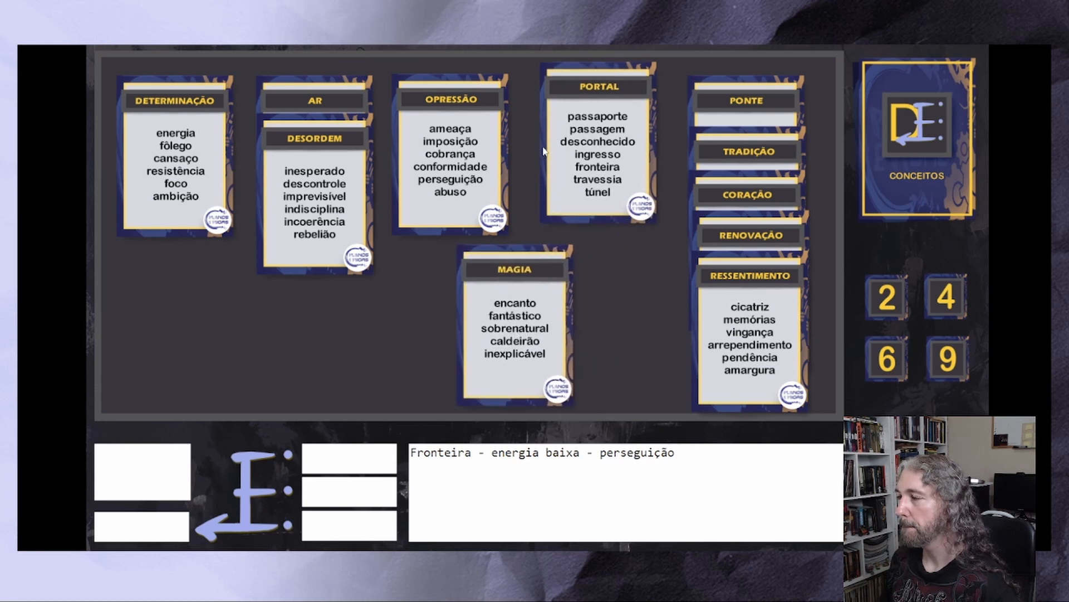
{"action": "left_click_drag", "start_coordinate": [503, 143], "coordinate": [515, 133]}
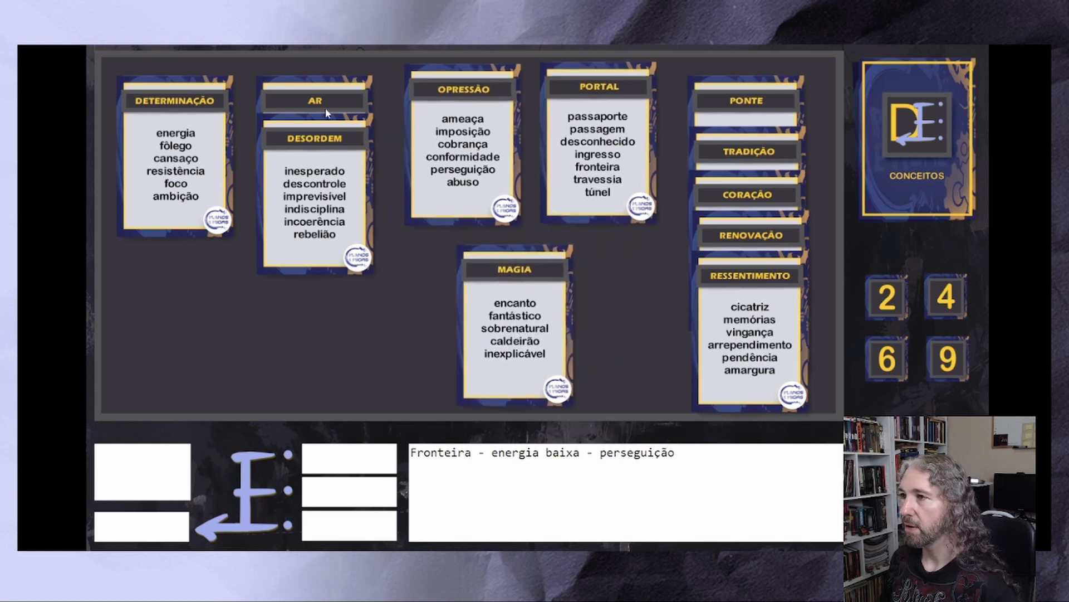
{"action": "left_click_drag", "start_coordinate": [334, 148], "coordinate": [335, 145]}
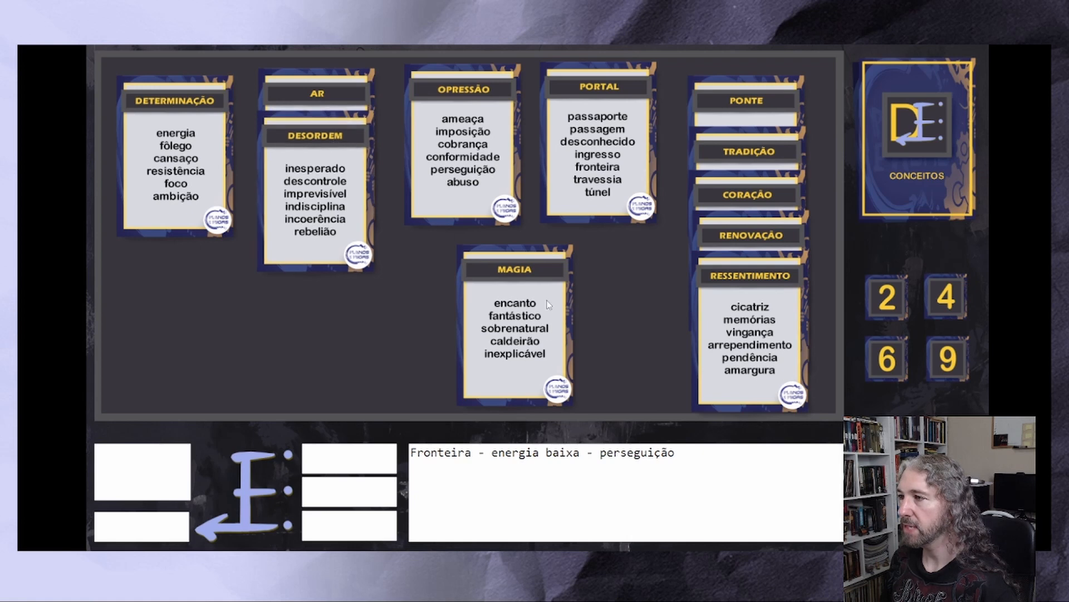
{"action": "left_click_drag", "start_coordinate": [521, 310], "coordinate": [230, 299]}
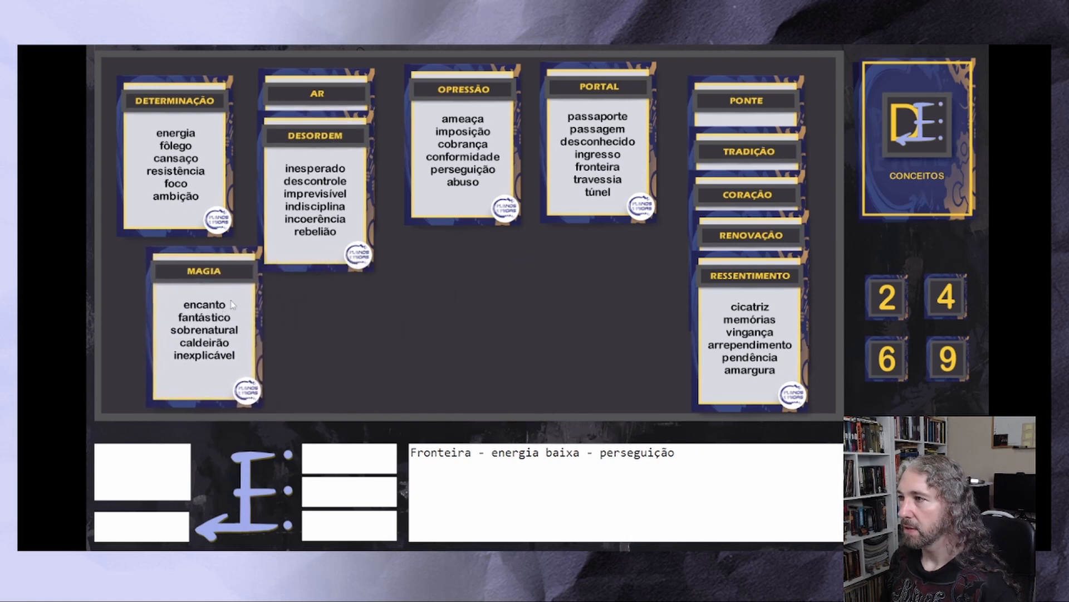
Move Opressão beside the Ponte stack and overlap the Portal card on it
{"action": "left_click_drag", "start_coordinate": [500, 155], "coordinate": [635, 225]}
{"action": "left_click_drag", "start_coordinate": [640, 116], "coordinate": [628, 242]}
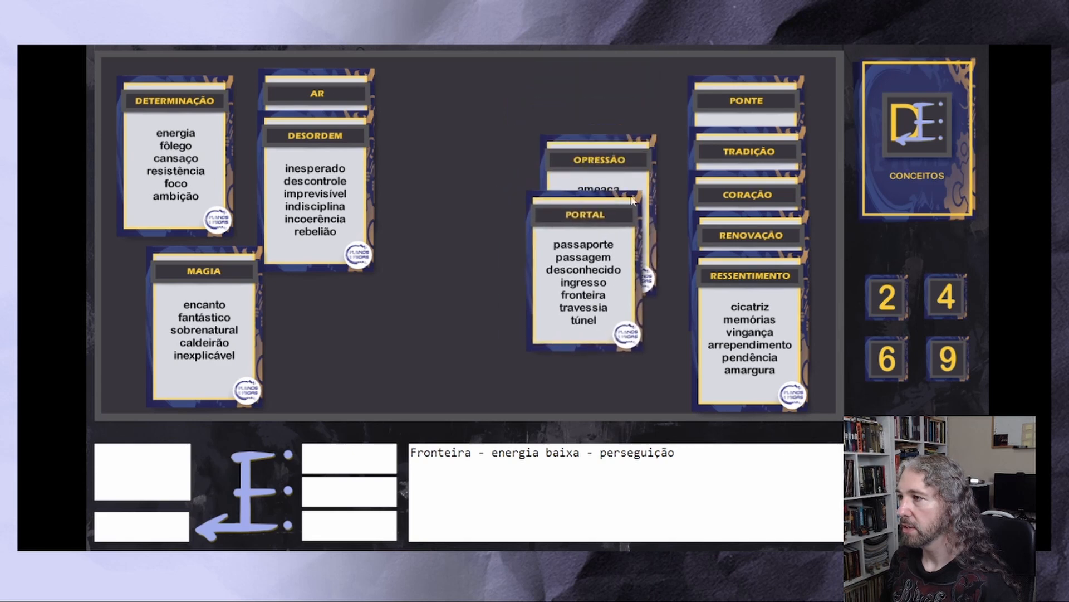
{"action": "left_click_drag", "start_coordinate": [607, 151], "coordinate": [595, 98]}
{"action": "left_click_drag", "start_coordinate": [599, 261], "coordinate": [597, 196]}
Move Determinação to the head of the middle stack, with Opressão overlapping it and Portal overlapping Opressão
{"action": "left_click_drag", "start_coordinate": [162, 155], "coordinate": [552, 270]}
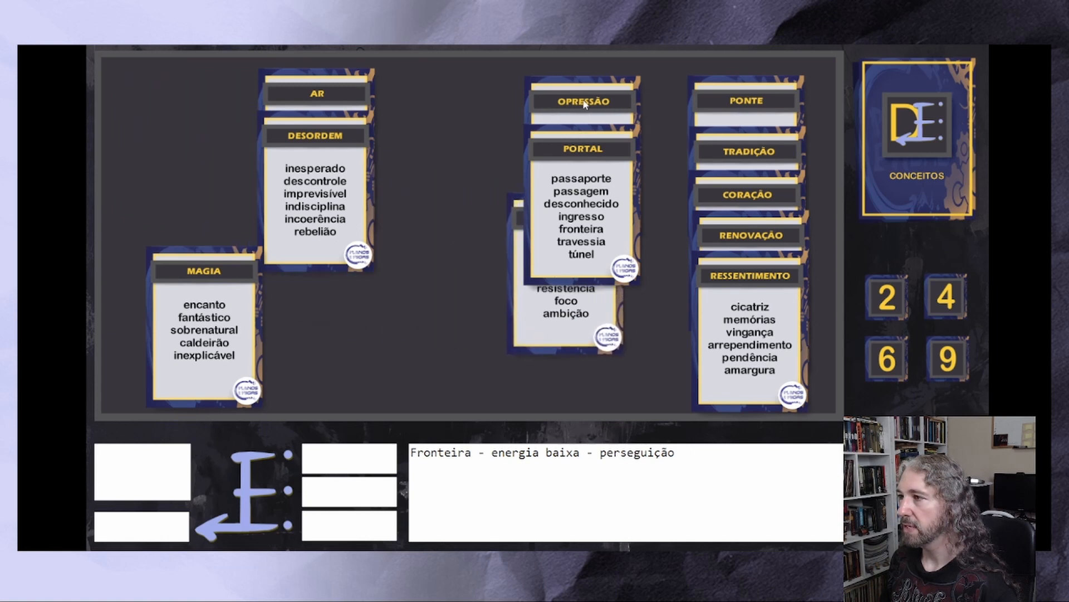
{"action": "left_click_drag", "start_coordinate": [590, 119], "coordinate": [573, 290]}
{"action": "left_click_drag", "start_coordinate": [573, 174], "coordinate": [558, 111]}
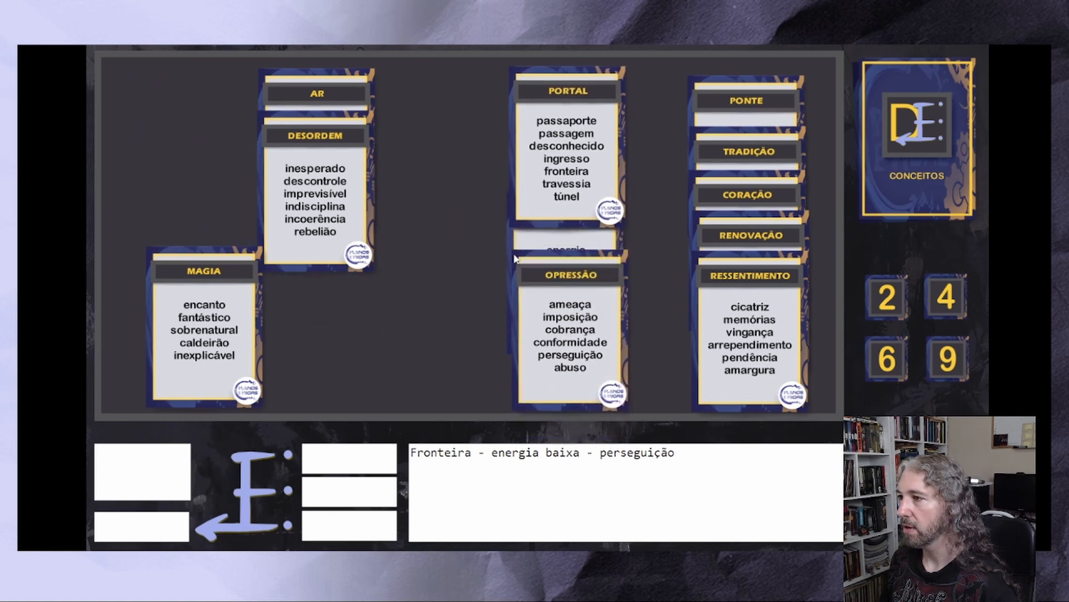
{"action": "left_click_drag", "start_coordinate": [522, 244], "coordinate": [506, 125]}
{"action": "left_click_drag", "start_coordinate": [551, 178], "coordinate": [542, 235]}
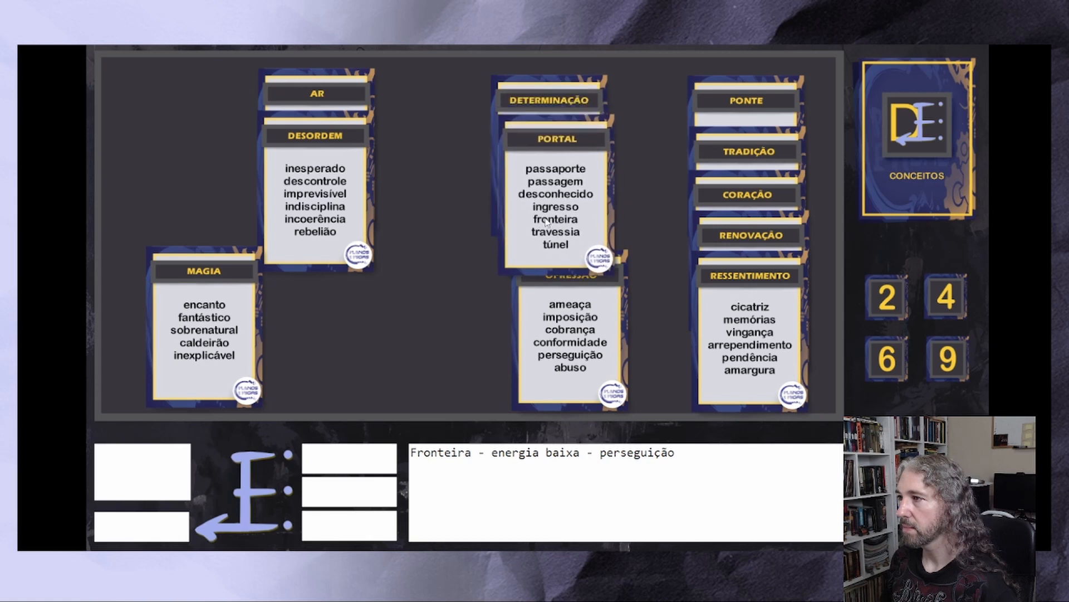
{"action": "left_click_drag", "start_coordinate": [582, 351], "coordinate": [548, 206]}
{"action": "left_click_drag", "start_coordinate": [551, 234], "coordinate": [552, 295]}
{"action": "left_click_drag", "start_coordinate": [546, 174], "coordinate": [563, 189]}
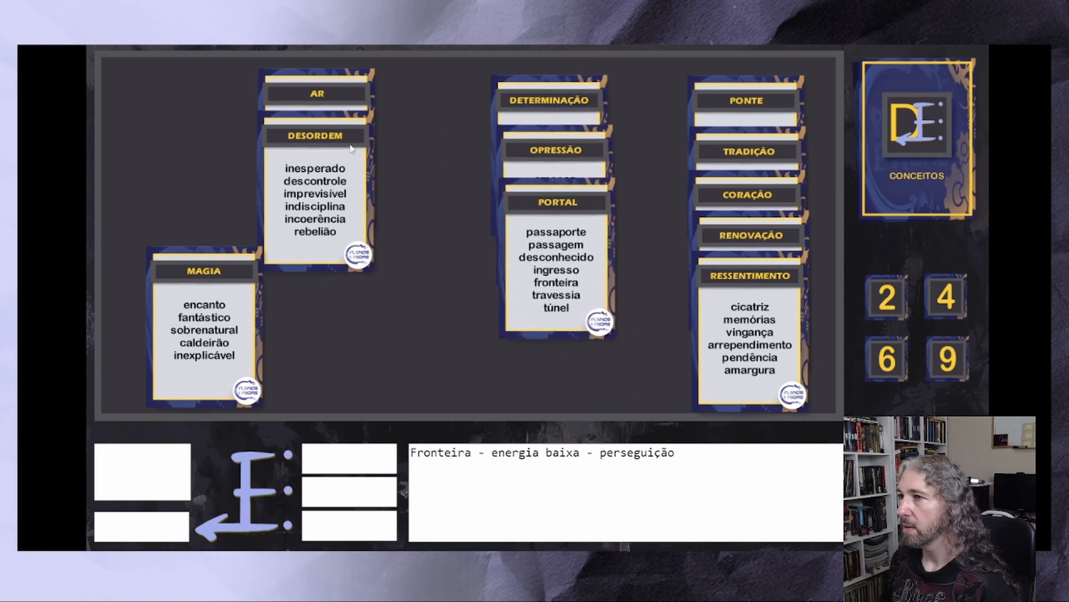
Remove the Ar and Desordem cards from the board and move Magia to the start of the top row
{"action": "left_click_drag", "start_coordinate": [323, 109], "coordinate": [384, 117]}
{"action": "left_click_drag", "start_coordinate": [331, 153], "coordinate": [366, 151]}
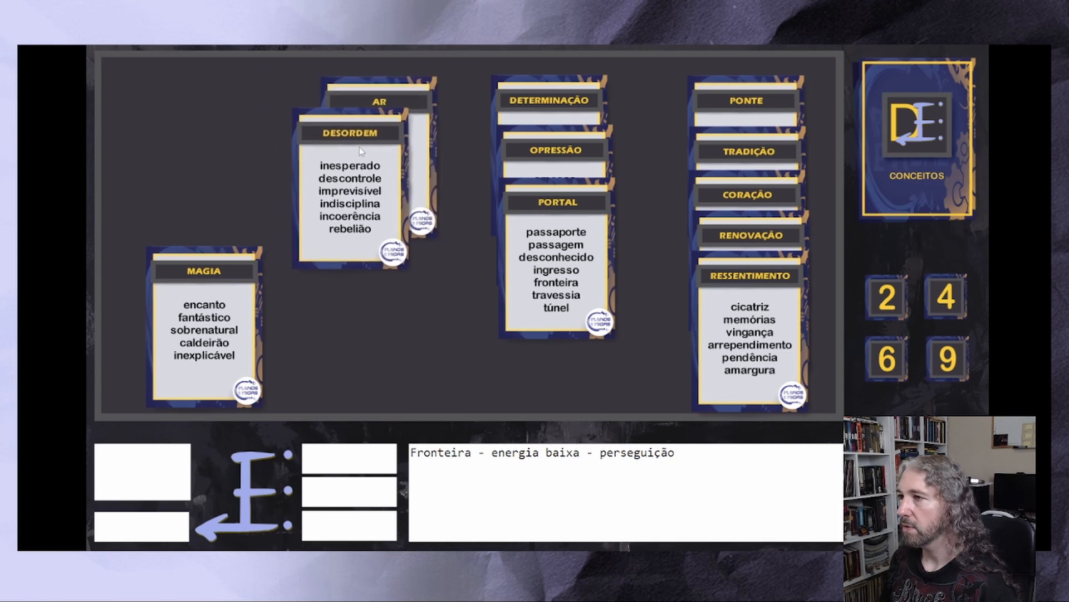
{"action": "right_click", "coordinate": [364, 152]}
{"action": "left_click_drag", "start_coordinate": [225, 293], "coordinate": [192, 110]}
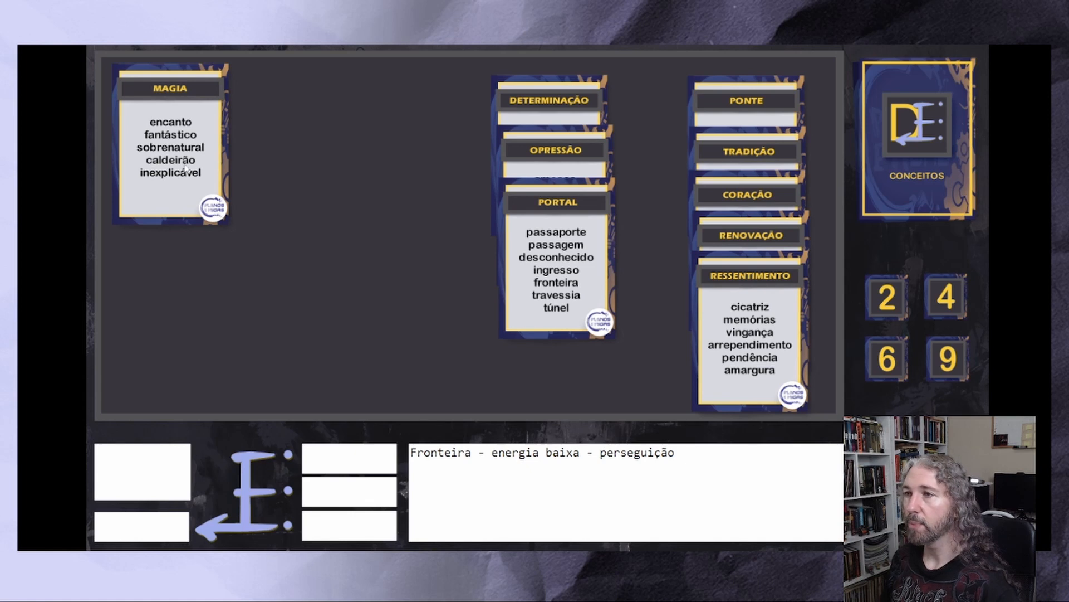
{"action": "left_click_drag", "start_coordinate": [168, 152], "coordinate": [169, 156]}
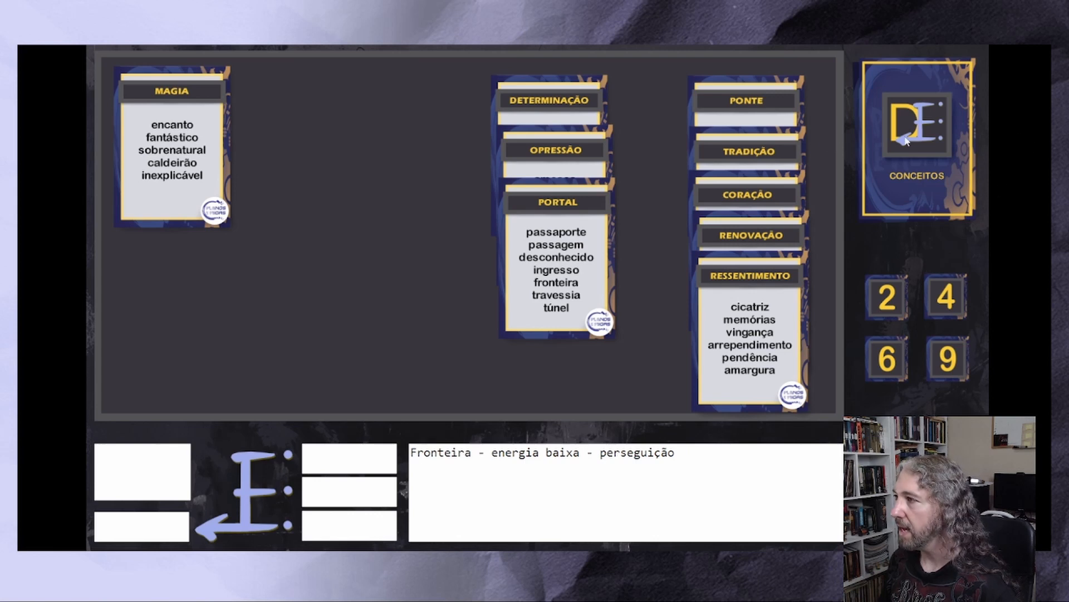
Draw a concept card and place Gigante between Magia and Determinação, discarding the repeated Coração and Renovação cards drawn after it
{"action": "left_click_drag", "start_coordinate": [906, 140], "coordinate": [344, 205]}
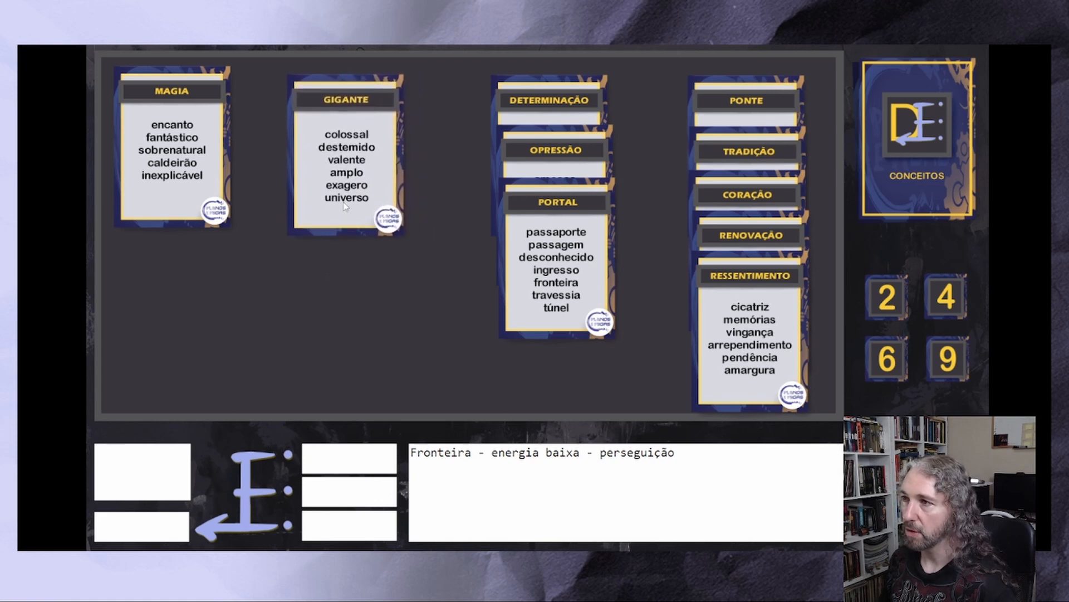
{"action": "left_click", "coordinate": [922, 142]}
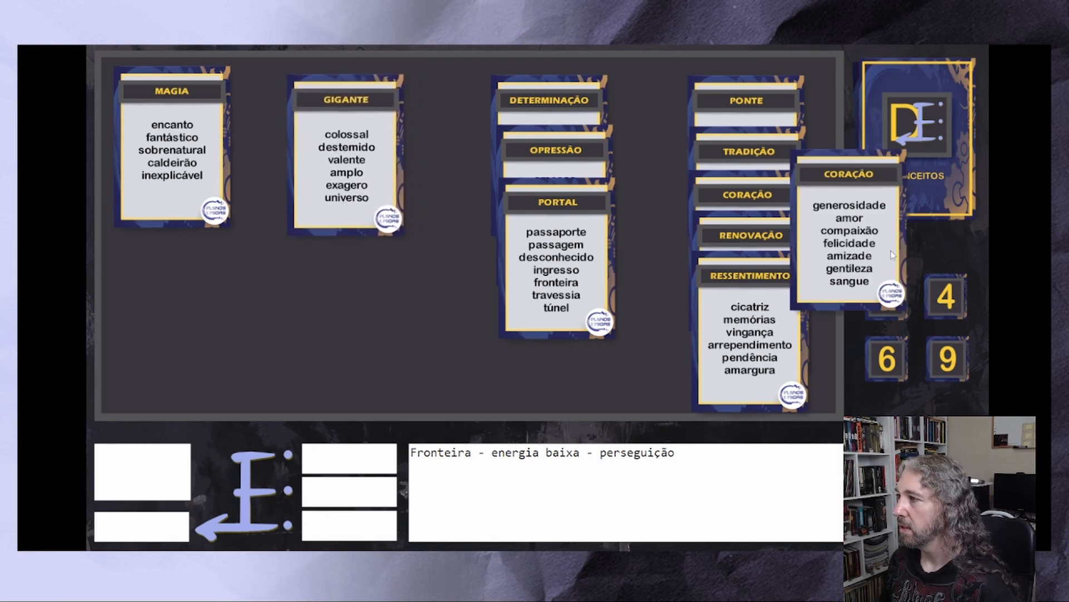
{"action": "left_click_drag", "start_coordinate": [362, 328], "coordinate": [333, 348]}
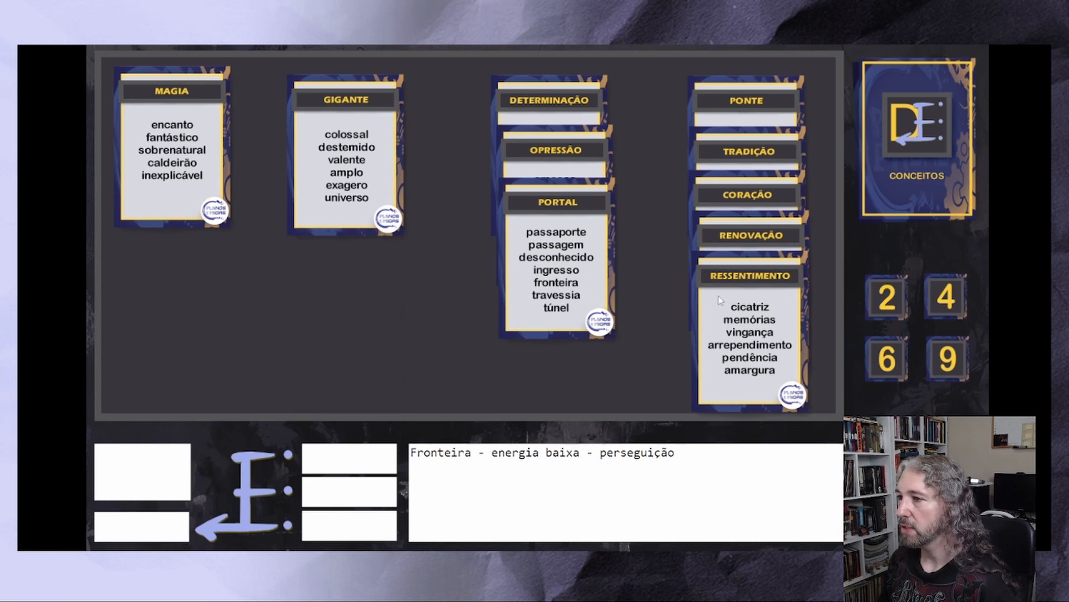
{"action": "left_click", "coordinate": [906, 142]}
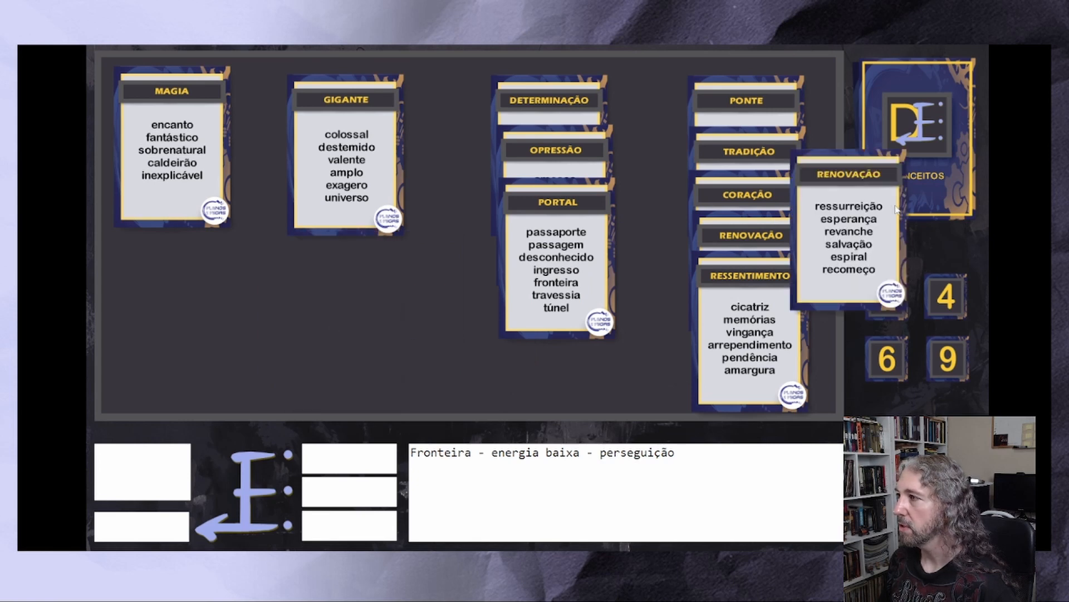
{"action": "left_click", "coordinate": [856, 210]}
Draw a concept card and place Destino overlapping the Gigante card
{"action": "left_click", "coordinate": [970, 208]}
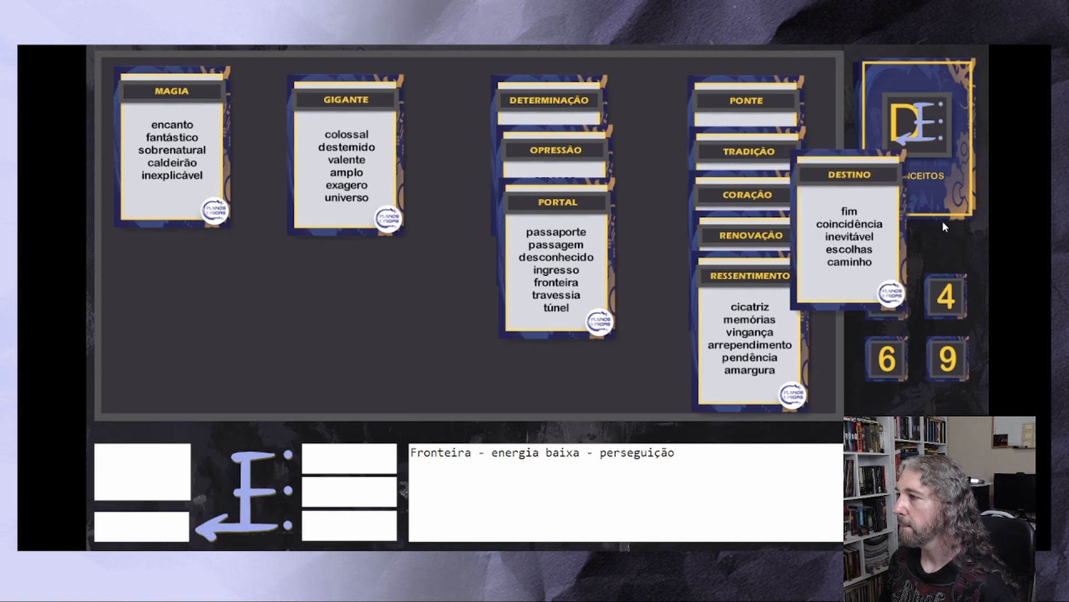
{"action": "left_click", "coordinate": [879, 239]}
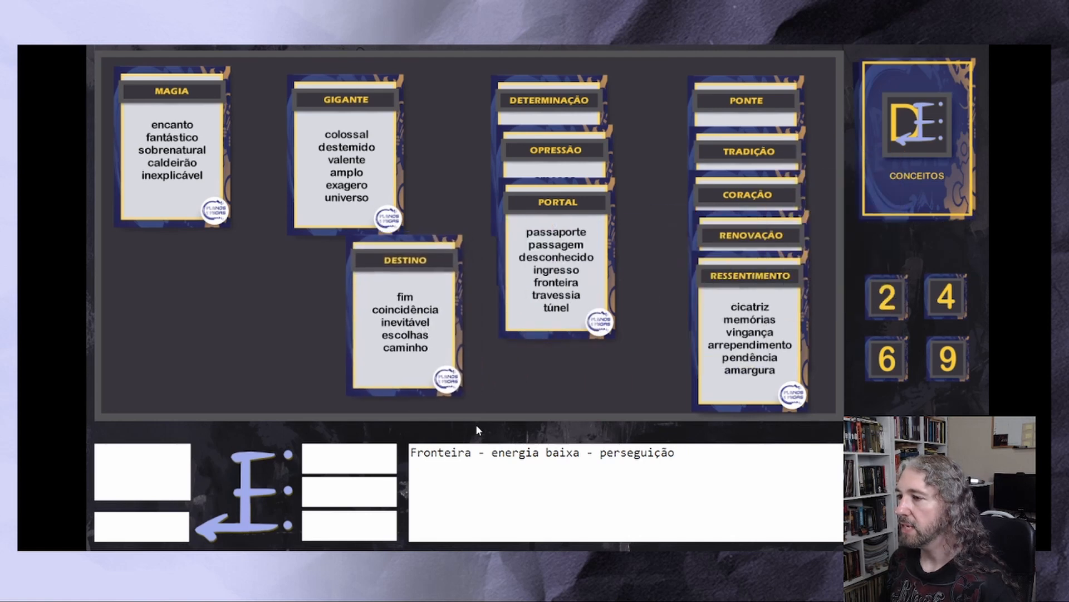
{"action": "left_click_drag", "start_coordinate": [417, 329], "coordinate": [361, 204]}
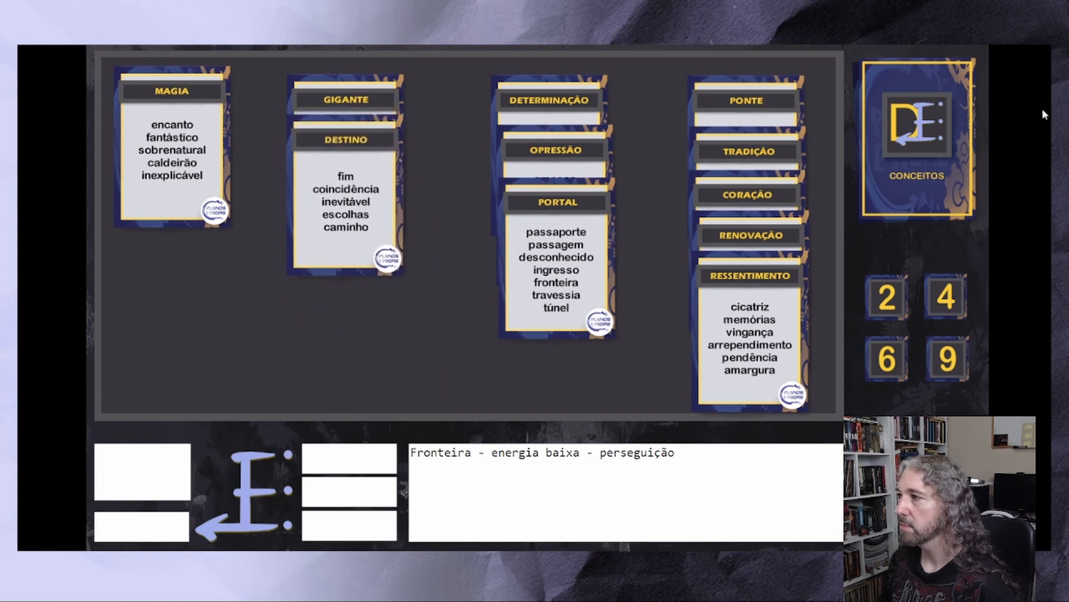
Draw two more concept cards, overlapping Tato on Magia and Poção on Tato
{"action": "left_click", "coordinate": [880, 188]}
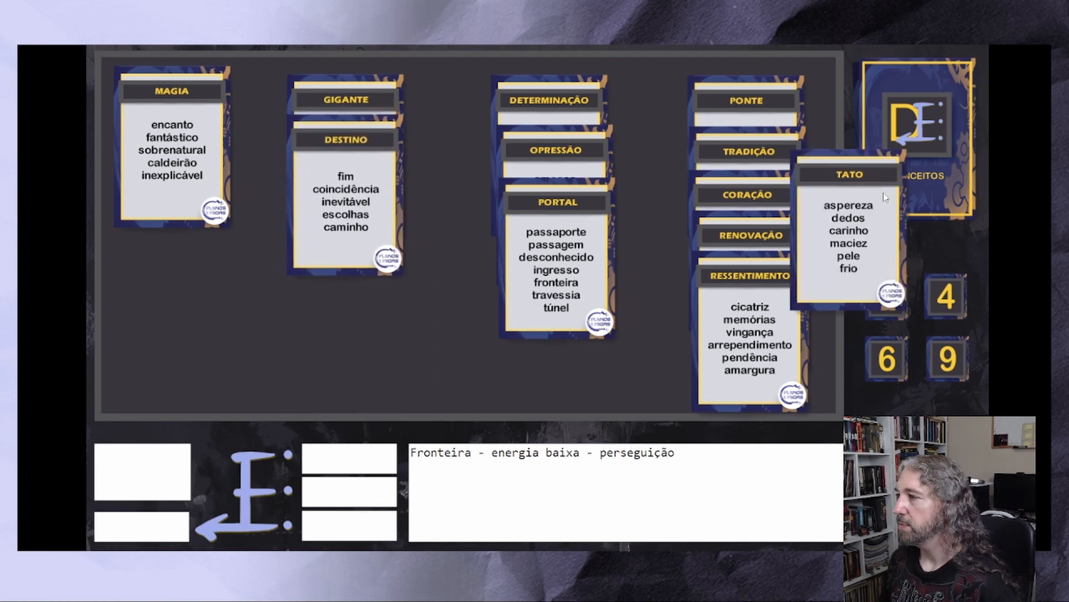
{"action": "left_click_drag", "start_coordinate": [852, 223], "coordinate": [167, 188]}
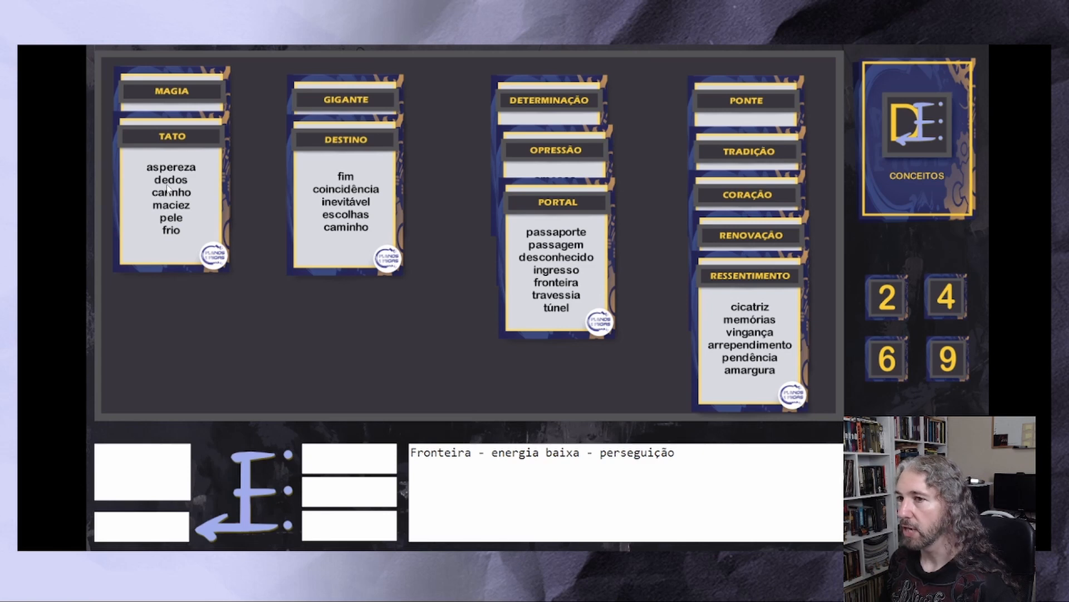
{"action": "left_click", "coordinate": [912, 148]}
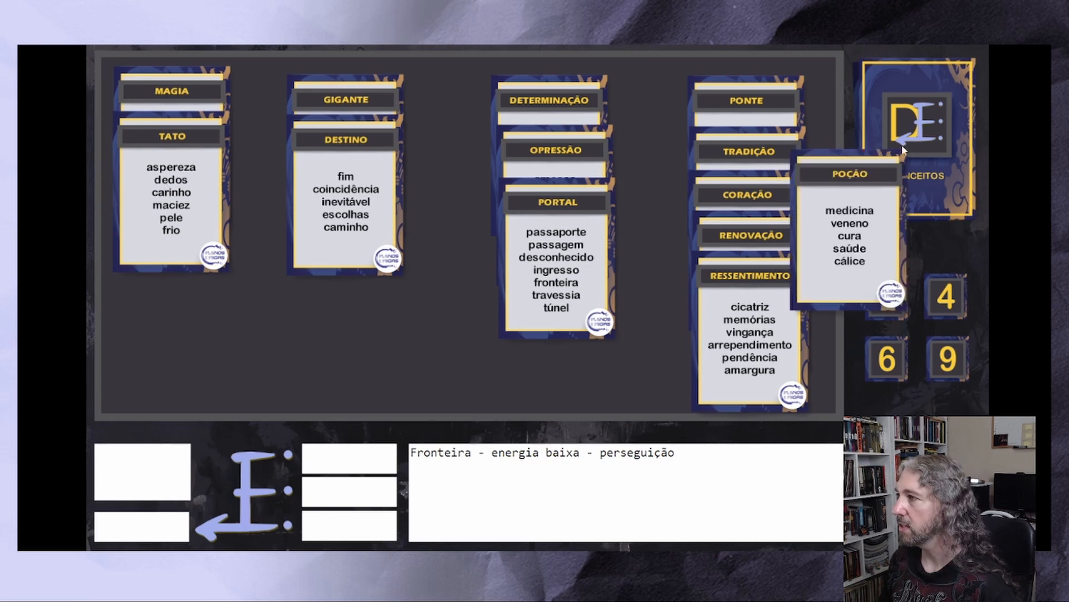
{"action": "left_click_drag", "start_coordinate": [869, 210], "coordinate": [188, 258]}
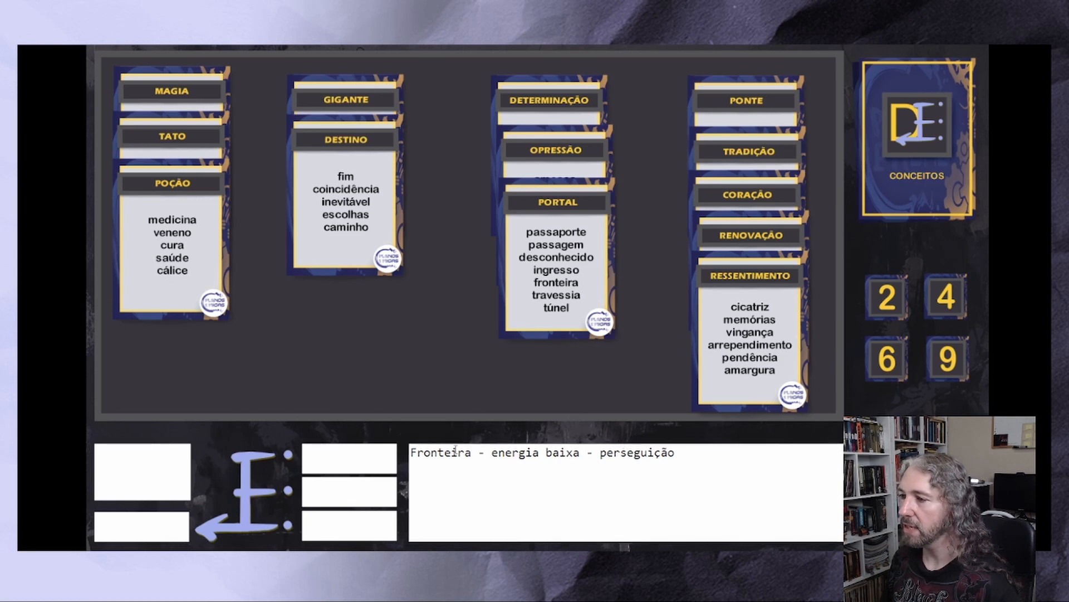
{"action": "left_click_drag", "start_coordinate": [461, 455], "coordinate": [415, 461]}
{"action": "left_click", "coordinate": [432, 455]}
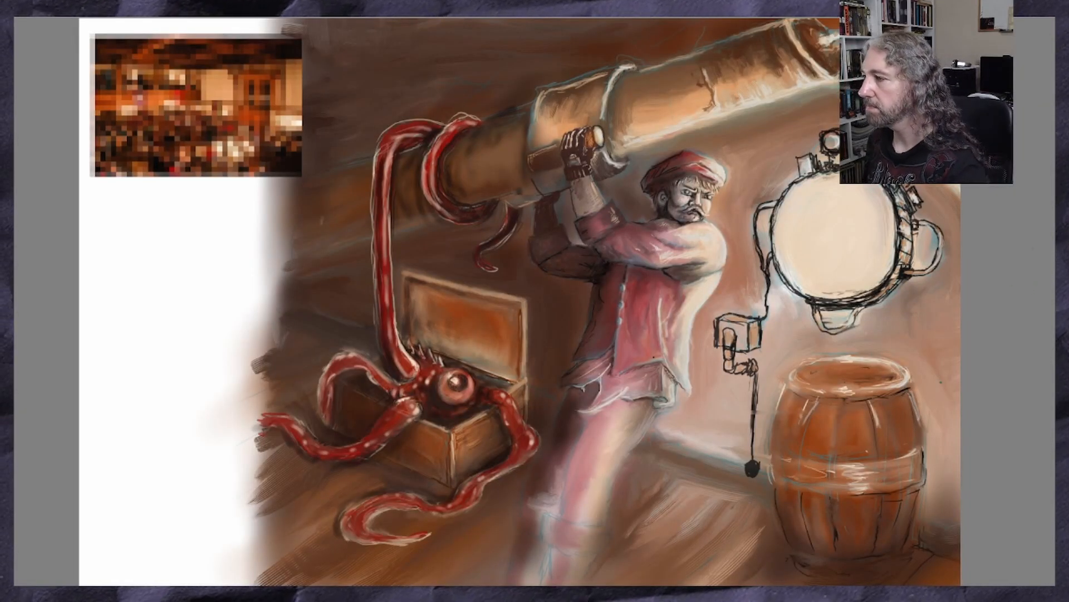
Switch to the Krita painting, add a new layer and sample a red from the creature's tentacle as the brush colour
{"action": "scroll", "coordinate": [946, 378], "scroll_direction": "up", "scroll_amount": 2}
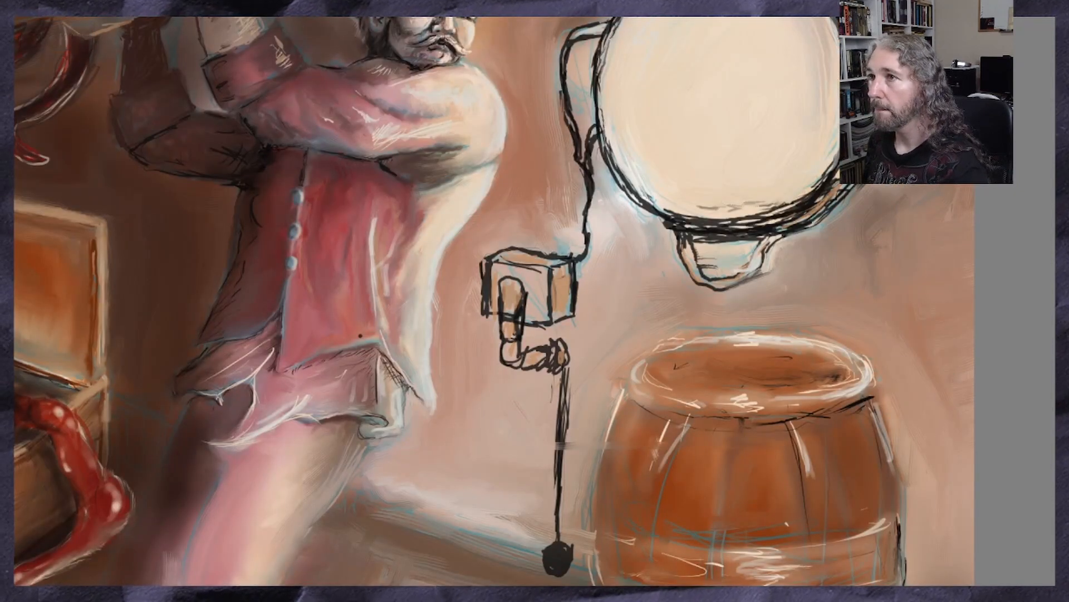
{"action": "left_click", "coordinate": [120, 1]}
{"action": "mouse_move", "coordinate": [239, 1]}
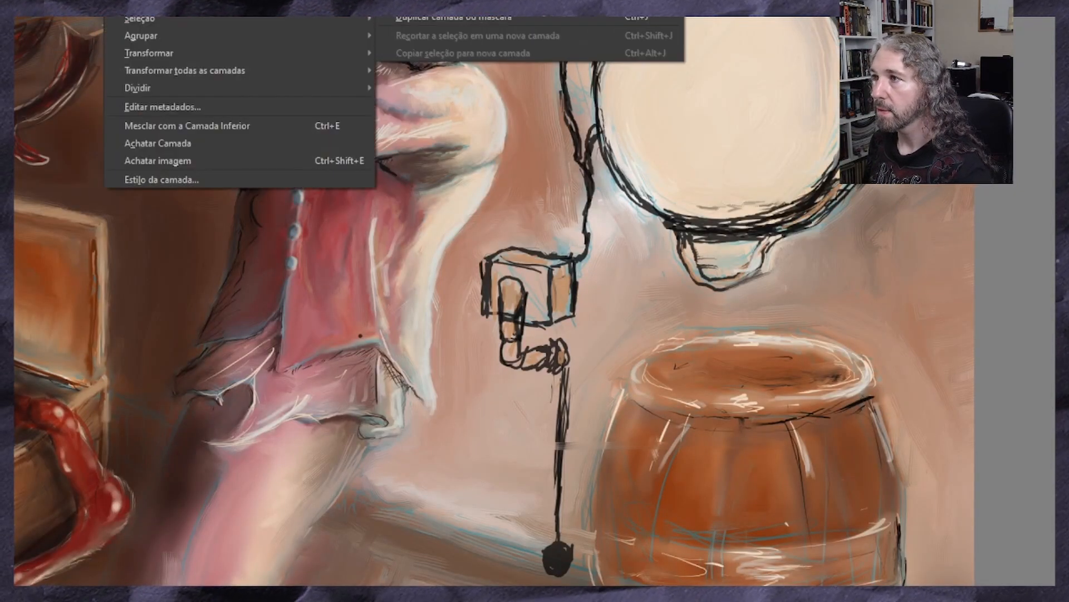
{"action": "left_click", "coordinate": [544, 7]}
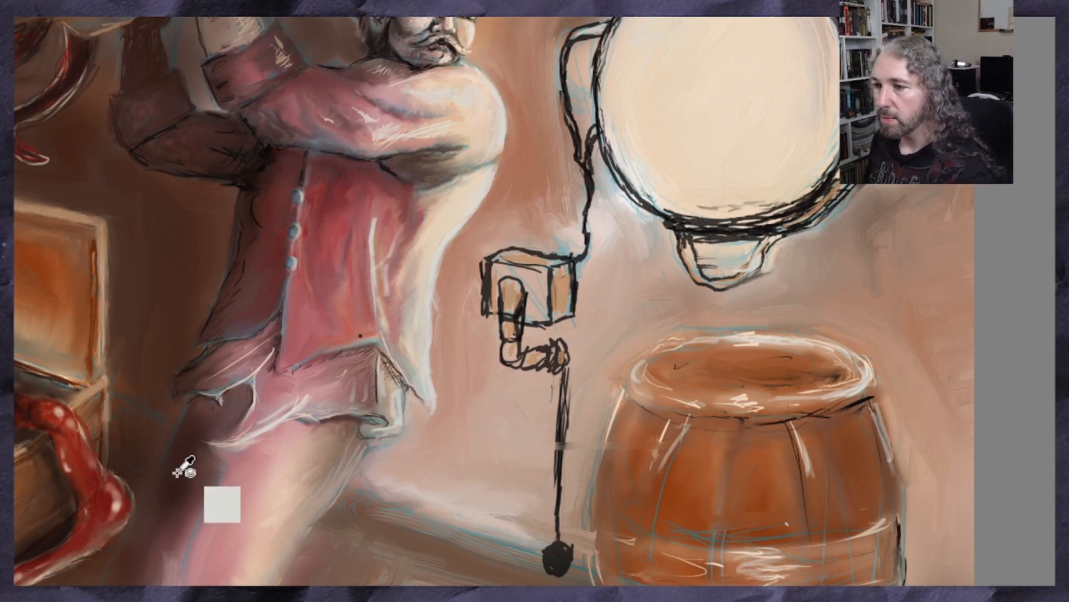
{"action": "left_click", "coordinate": [115, 486], "text": "ctrl"}
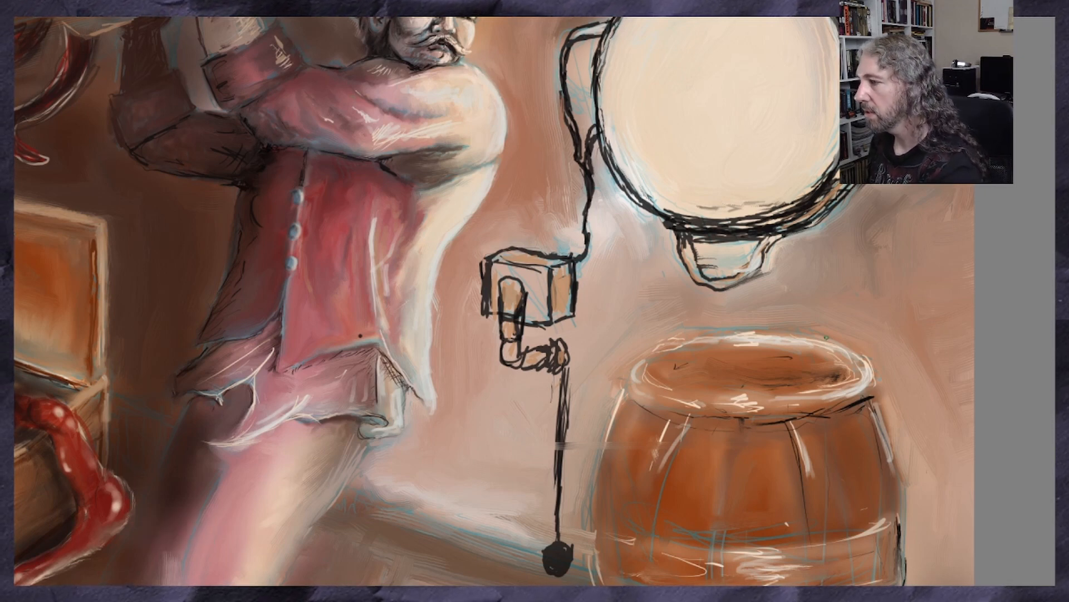
Paint a solid rounded mass in muted red over the far right rim of the barrel's opening
{"action": "mouse_move", "coordinate": [833, 334]}
{"action": "left_mouse_down"}
{"action": "mouse_move", "coordinate": [825, 355]}
{"action": "mouse_move", "coordinate": [832, 328]}
{"action": "mouse_move", "coordinate": [808, 348]}
{"action": "left_mouse_up"}
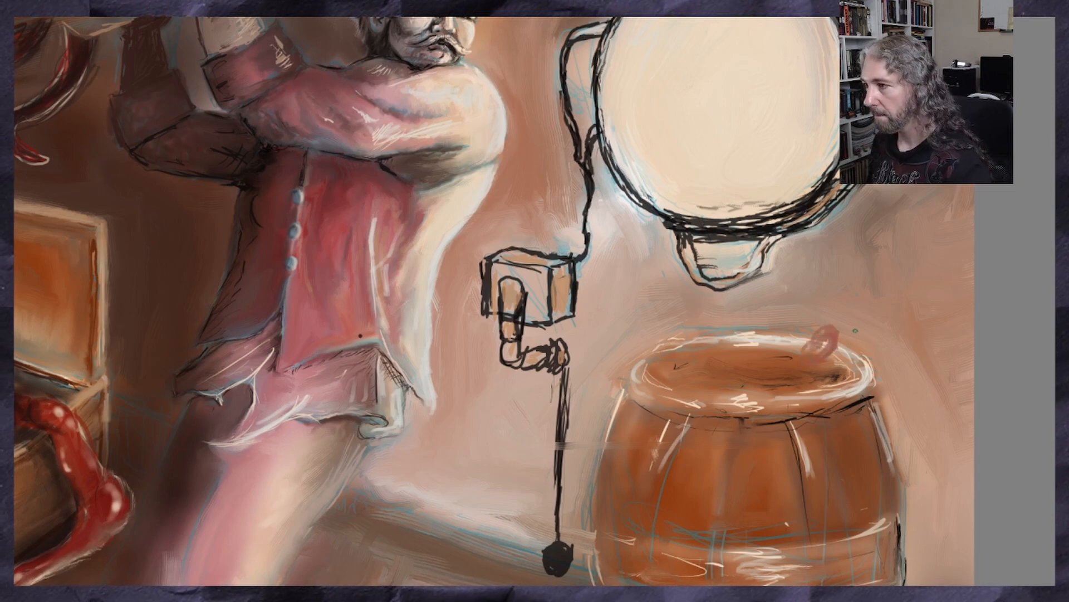
{"action": "key", "text": "ctrl+plus"}
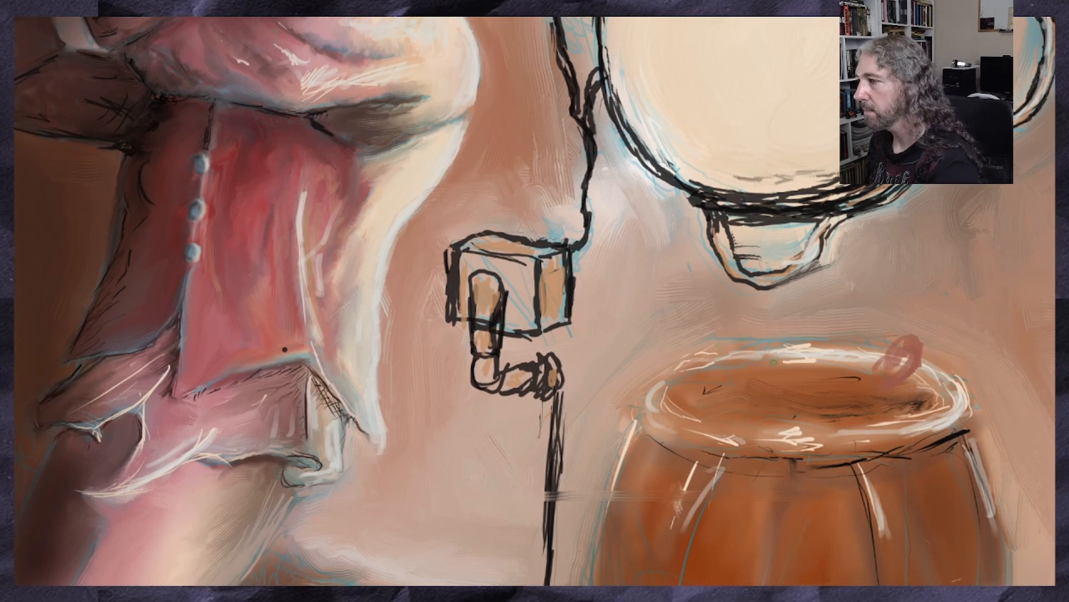
{"action": "left_click_drag", "start_coordinate": [895, 340], "coordinate": [870, 361]}
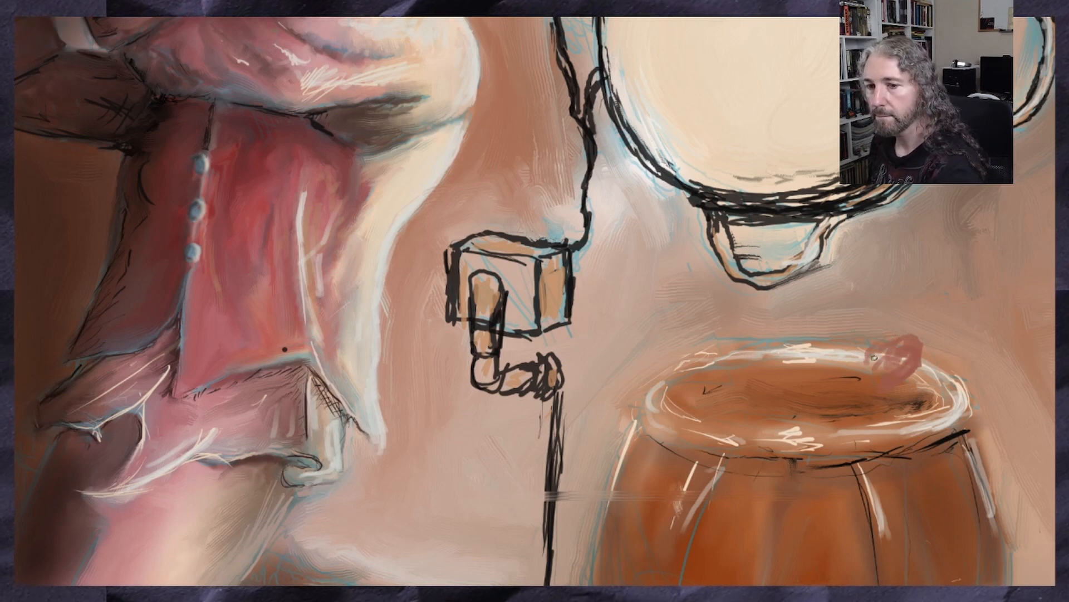
{"action": "mouse_move", "coordinate": [915, 330]}
{"action": "left_mouse_down"}
{"action": "mouse_move", "coordinate": [869, 342]}
{"action": "mouse_move", "coordinate": [908, 319]}
{"action": "mouse_move", "coordinate": [922, 345]}
{"action": "mouse_move", "coordinate": [902, 387]}
{"action": "mouse_move", "coordinate": [939, 328]}
{"action": "mouse_move", "coordinate": [914, 309]}
{"action": "mouse_move", "coordinate": [855, 319]}
{"action": "mouse_move", "coordinate": [835, 365]}
{"action": "mouse_move", "coordinate": [866, 393]}
{"action": "mouse_move", "coordinate": [941, 354]}
{"action": "mouse_move", "coordinate": [868, 334]}
{"action": "mouse_move", "coordinate": [923, 326]}
{"action": "mouse_move", "coordinate": [929, 309]}
{"action": "left_mouse_up"}
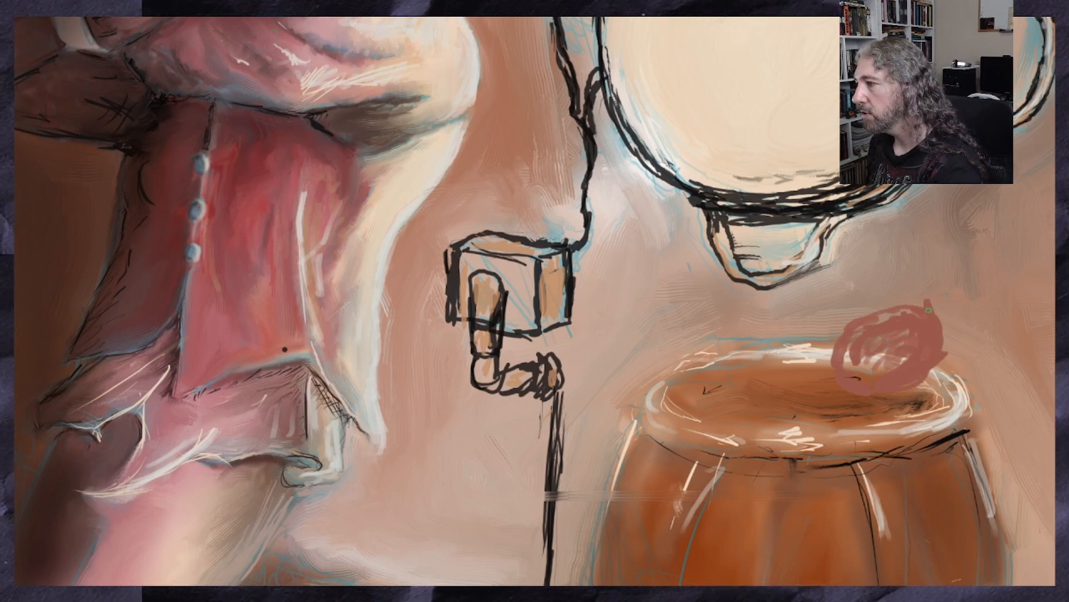
{"action": "left_click_drag", "start_coordinate": [929, 356], "coordinate": [937, 351]}
{"action": "mouse_move", "coordinate": [904, 308]}
{"action": "left_mouse_down"}
{"action": "mouse_move", "coordinate": [892, 301]}
{"action": "mouse_move", "coordinate": [854, 325]}
{"action": "left_mouse_up"}
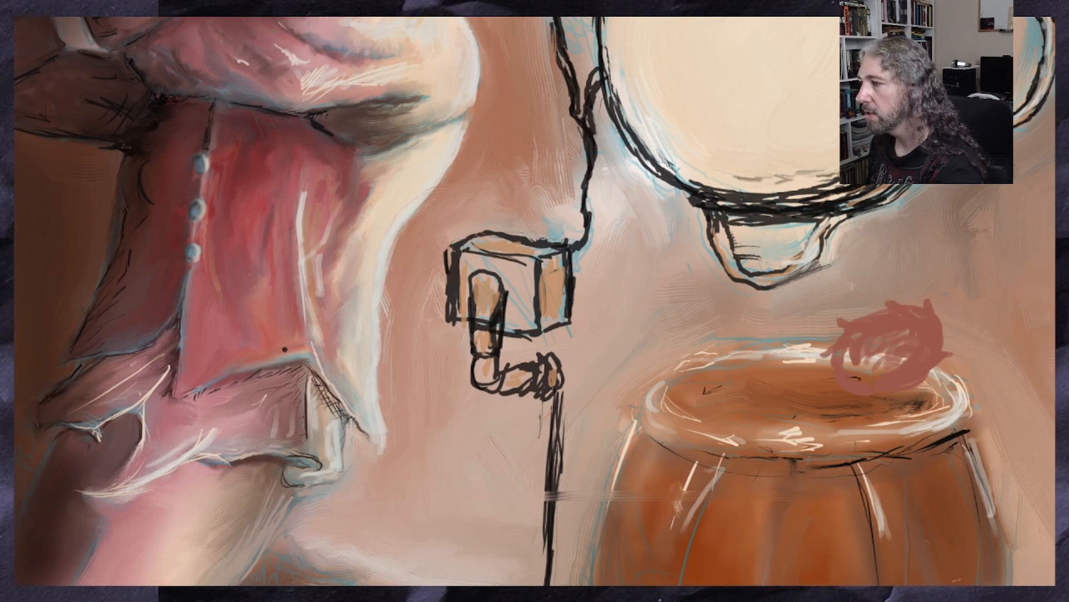
{"action": "mouse_move", "coordinate": [841, 356]}
{"action": "left_mouse_down"}
{"action": "mouse_move", "coordinate": [906, 361]}
{"action": "mouse_move", "coordinate": [869, 374]}
{"action": "left_mouse_up"}
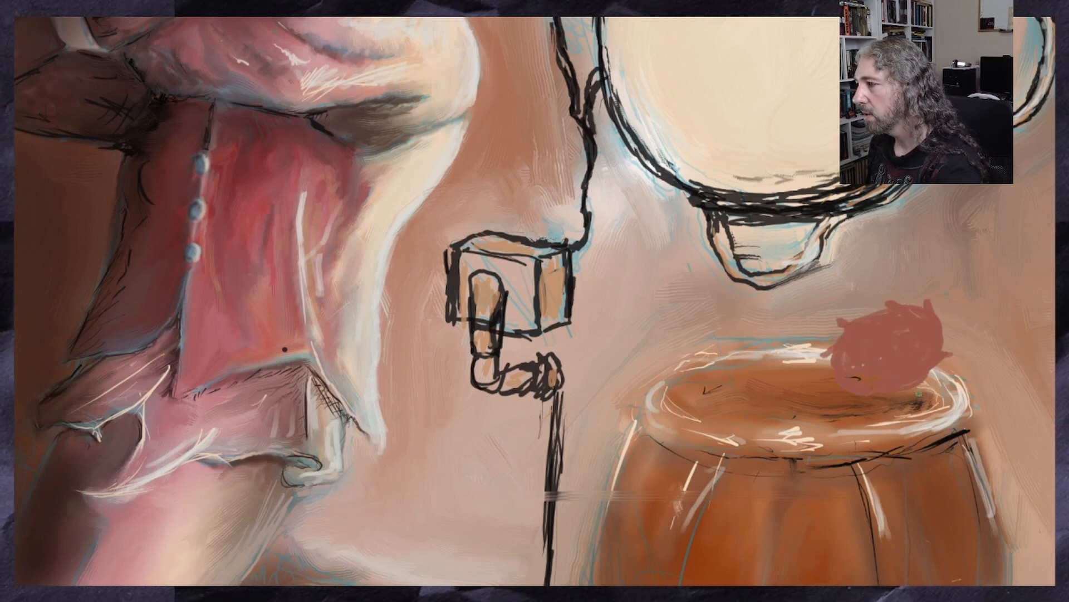
Extend the muted red mass across the barrel's opening with a middle lobe and a smaller lobe at the left rim
{"action": "mouse_move", "coordinate": [889, 395]}
{"action": "left_mouse_down"}
{"action": "mouse_move", "coordinate": [859, 413]}
{"action": "mouse_move", "coordinate": [913, 397]}
{"action": "mouse_move", "coordinate": [871, 412]}
{"action": "mouse_move", "coordinate": [869, 395]}
{"action": "mouse_move", "coordinate": [825, 403]}
{"action": "mouse_move", "coordinate": [834, 412]}
{"action": "mouse_move", "coordinate": [791, 399]}
{"action": "mouse_move", "coordinate": [811, 401]}
{"action": "left_mouse_up"}
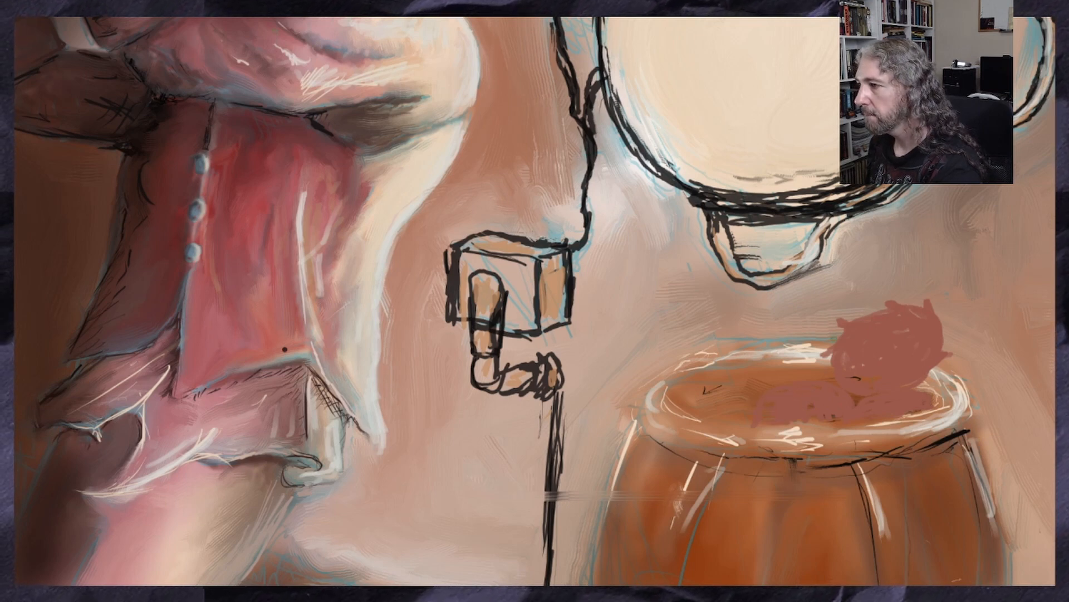
{"action": "mouse_move", "coordinate": [838, 337]}
{"action": "left_mouse_down"}
{"action": "mouse_move", "coordinate": [788, 321]}
{"action": "mouse_move", "coordinate": [762, 381]}
{"action": "mouse_move", "coordinate": [773, 389]}
{"action": "left_mouse_up"}
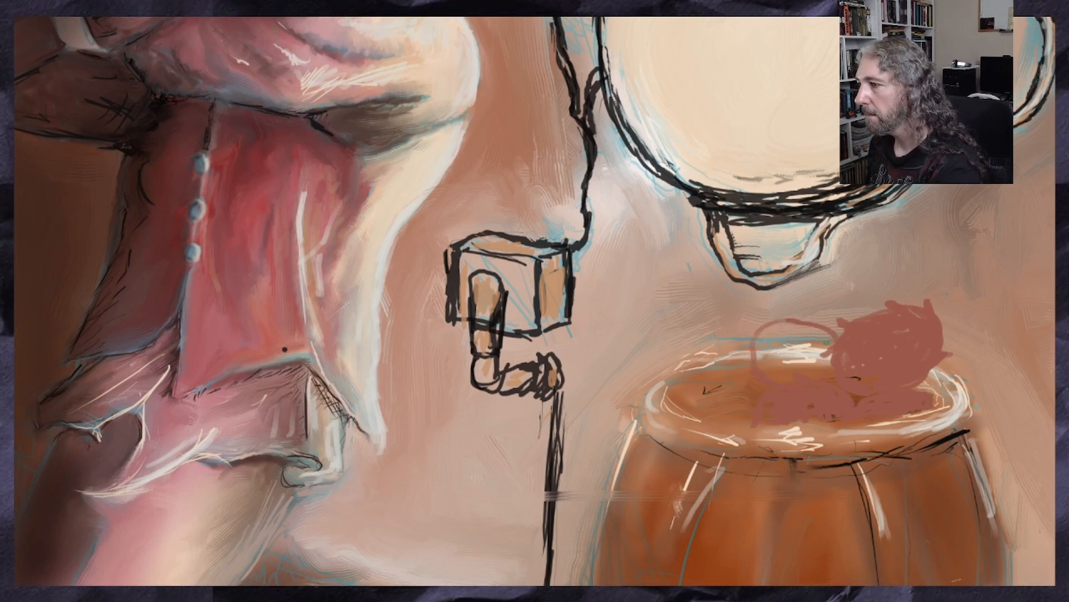
{"action": "mouse_move", "coordinate": [828, 340]}
{"action": "left_mouse_down"}
{"action": "mouse_move", "coordinate": [801, 318]}
{"action": "mouse_move", "coordinate": [752, 326]}
{"action": "mouse_move", "coordinate": [744, 356]}
{"action": "mouse_move", "coordinate": [825, 360]}
{"action": "mouse_move", "coordinate": [807, 348]}
{"action": "mouse_move", "coordinate": [798, 316]}
{"action": "mouse_move", "coordinate": [795, 348]}
{"action": "mouse_move", "coordinate": [780, 334]}
{"action": "mouse_move", "coordinate": [771, 371]}
{"action": "mouse_move", "coordinate": [824, 348]}
{"action": "mouse_move", "coordinate": [863, 375]}
{"action": "left_mouse_up"}
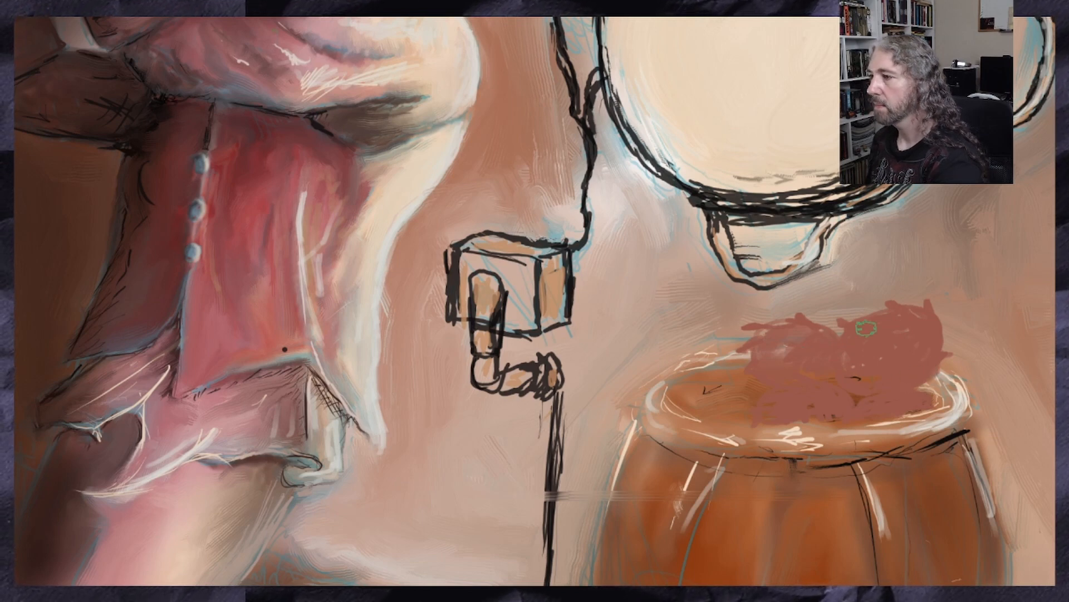
{"action": "mouse_move", "coordinate": [727, 374]}
{"action": "left_mouse_down"}
{"action": "mouse_move", "coordinate": [703, 361]}
{"action": "mouse_move", "coordinate": [680, 384]}
{"action": "mouse_move", "coordinate": [739, 412]}
{"action": "mouse_move", "coordinate": [713, 328]}
{"action": "left_mouse_up"}
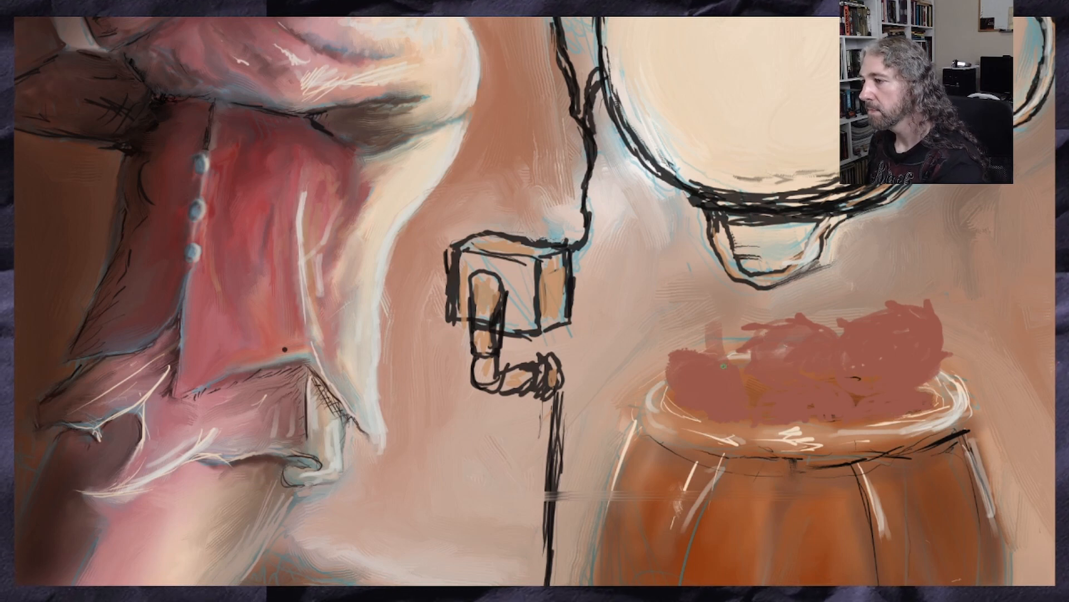
{"action": "mouse_move", "coordinate": [723, 366]}
{"action": "left_mouse_down"}
{"action": "mouse_move", "coordinate": [708, 341]}
{"action": "mouse_move", "coordinate": [676, 344]}
{"action": "left_mouse_up"}
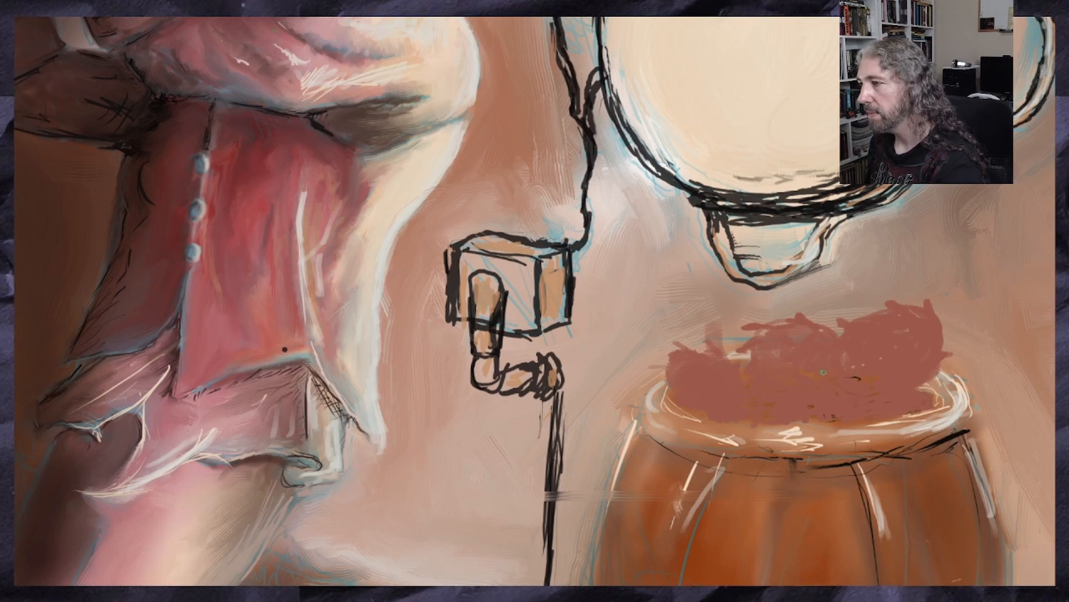
Sample a darker red-brown from the creature's body beside its eye as the brush colour
{"action": "scroll", "coordinate": [785, 382], "scroll_direction": "down", "scroll_amount": 4}
{"action": "scroll", "coordinate": [828, 391], "scroll_direction": "up", "scroll_amount": 2}
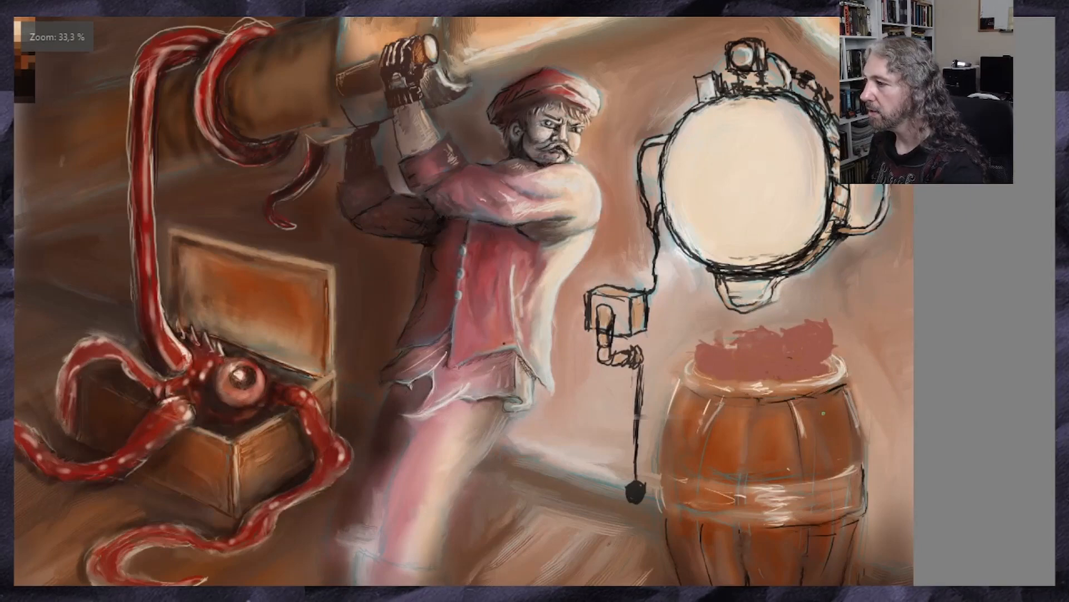
{"action": "scroll", "coordinate": [823, 414], "scroll_direction": "up", "scroll_amount": 2}
{"action": "scroll", "coordinate": [752, 317], "scroll_direction": "up", "scroll_amount": 1}
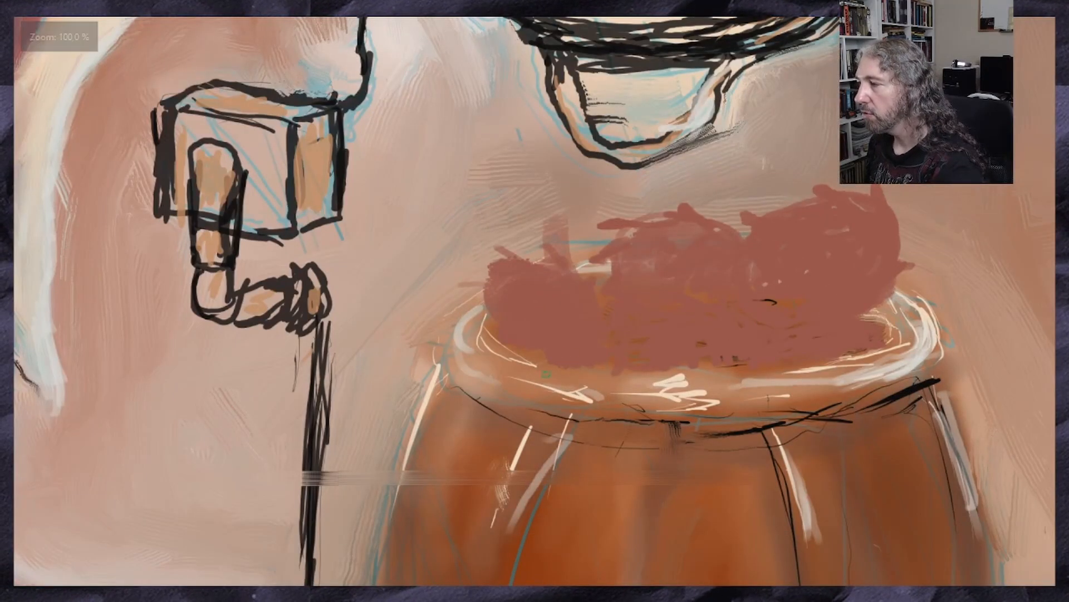
{"action": "scroll", "coordinate": [456, 312], "scroll_direction": "down", "scroll_amount": 2}
{"action": "scroll", "coordinate": [167, 345], "scroll_direction": "down", "scroll_amount": 2}
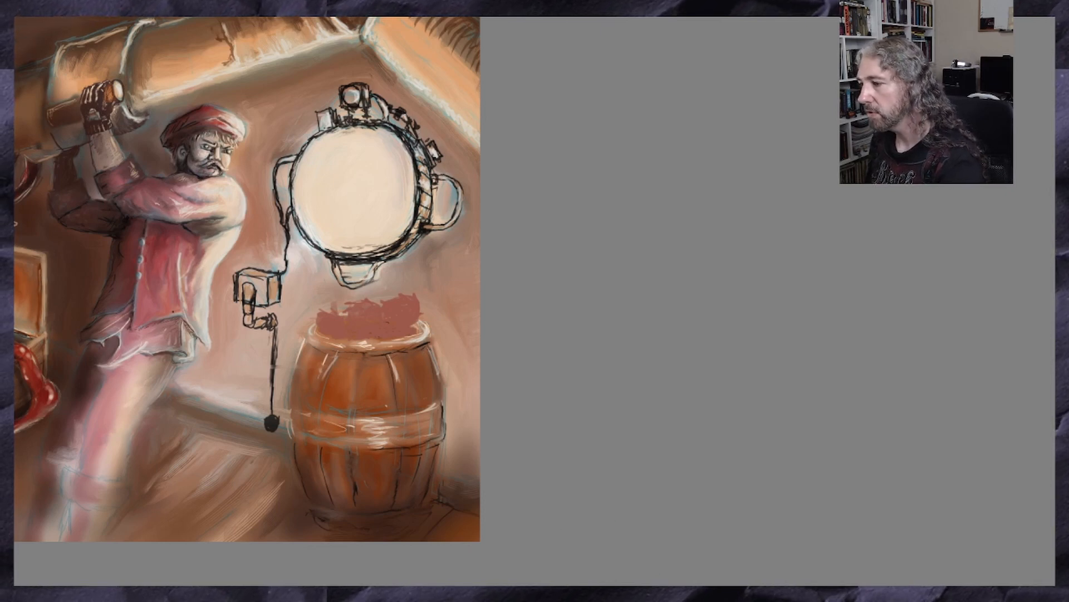
{"action": "left_click_drag", "start_coordinate": [335, 300], "coordinate": [671, 300]}
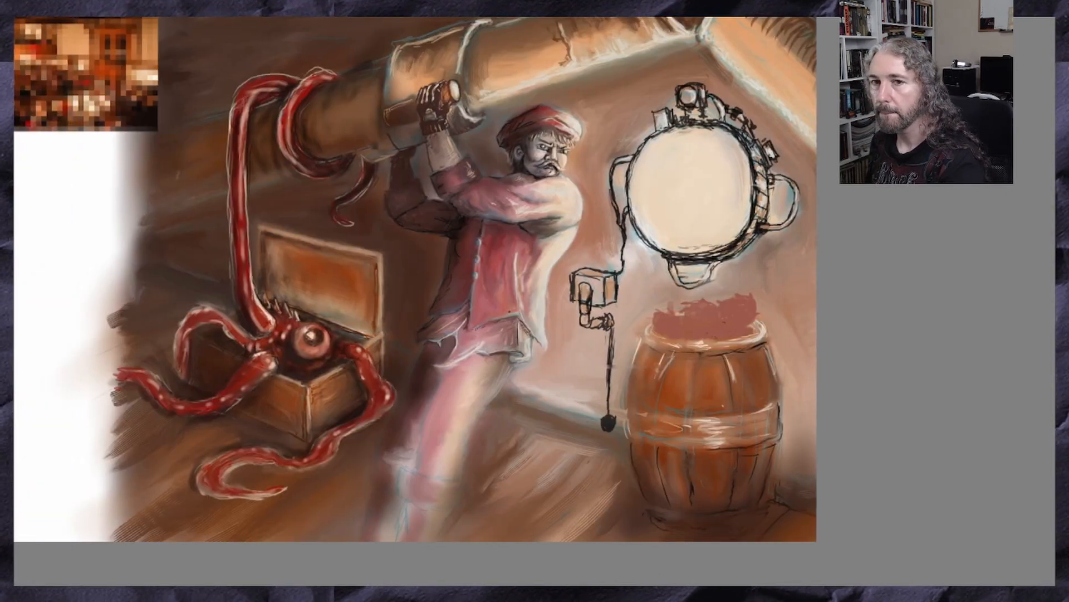
{"action": "left_click", "coordinate": [279, 346], "text": "ctrl"}
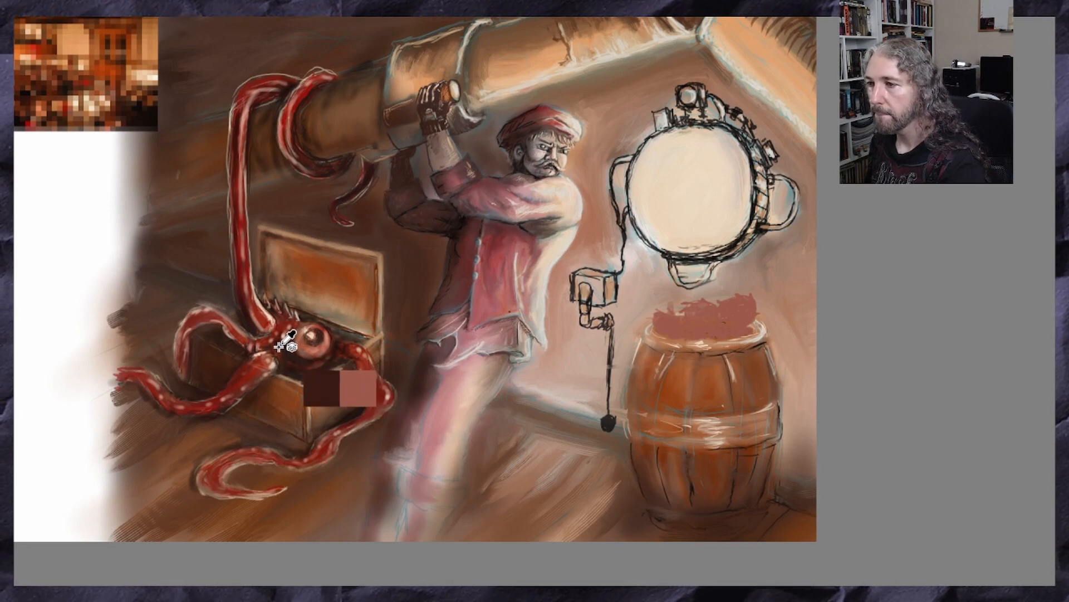
{"action": "left_click", "coordinate": [280, 342], "text": "ctrl"}
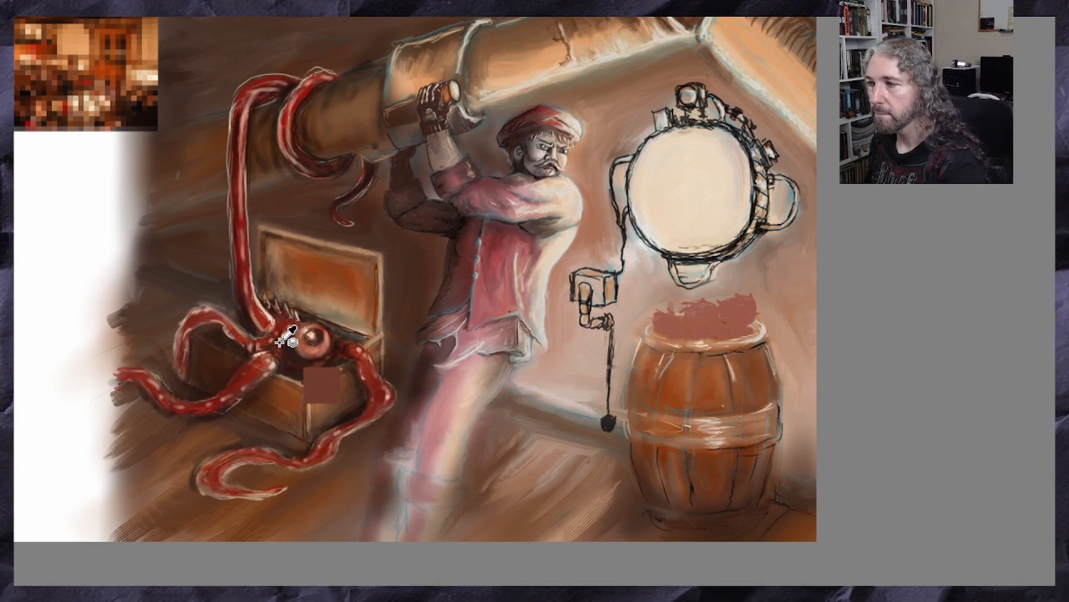
{"action": "left_click", "coordinate": [255, 307], "text": "ctrl"}
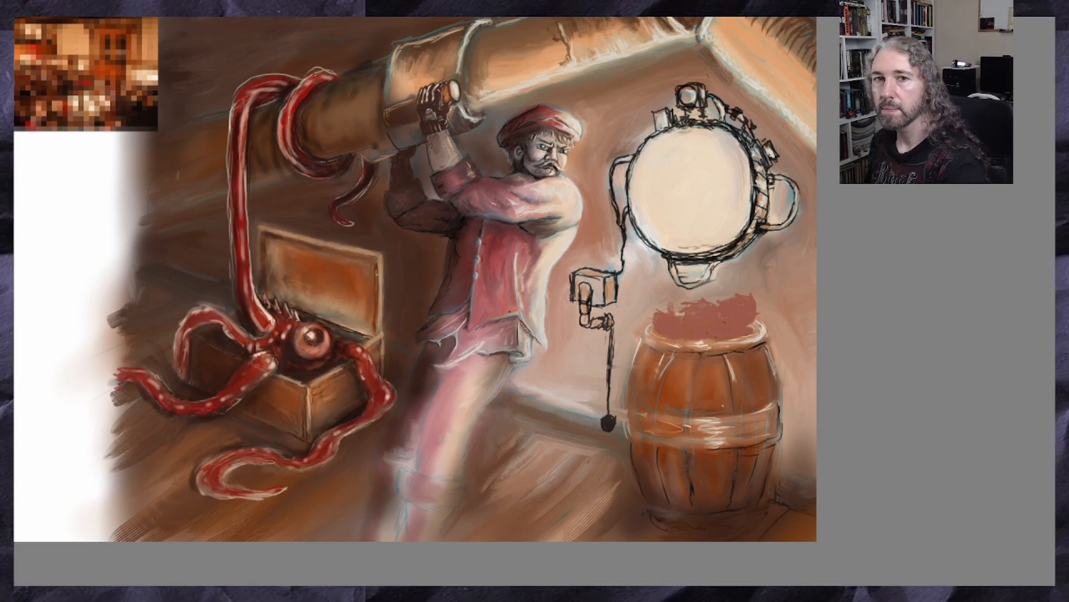
Paint darker contour strokes between and around the lobes of the red mass in the barrel
{"action": "scroll", "coordinate": [738, 262], "scroll_direction": "up", "scroll_amount": 3}
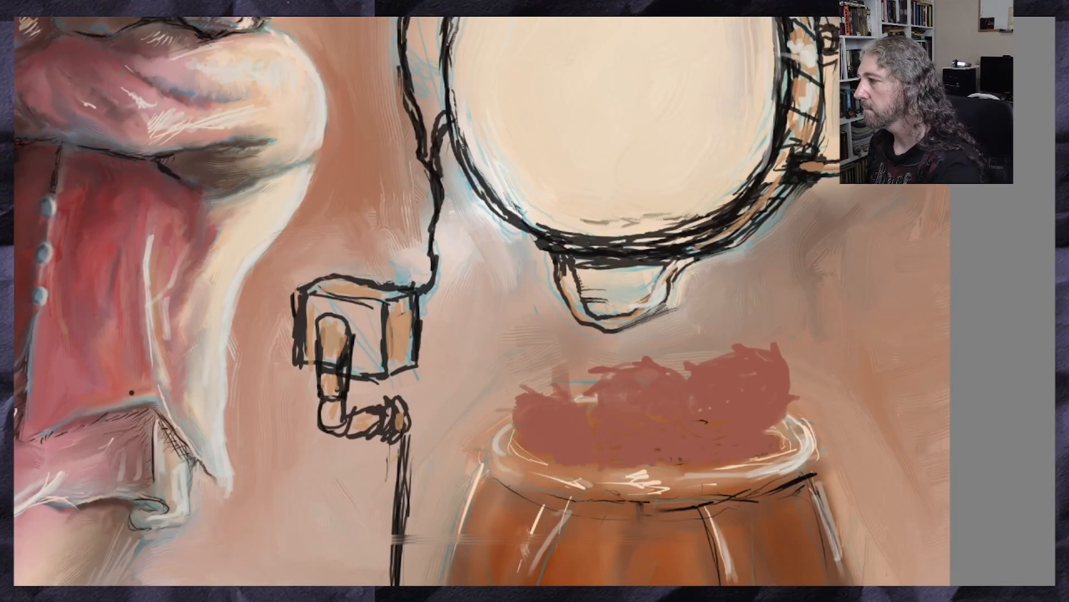
{"action": "scroll", "coordinate": [535, 301], "scroll_direction": "down", "scroll_amount": 3}
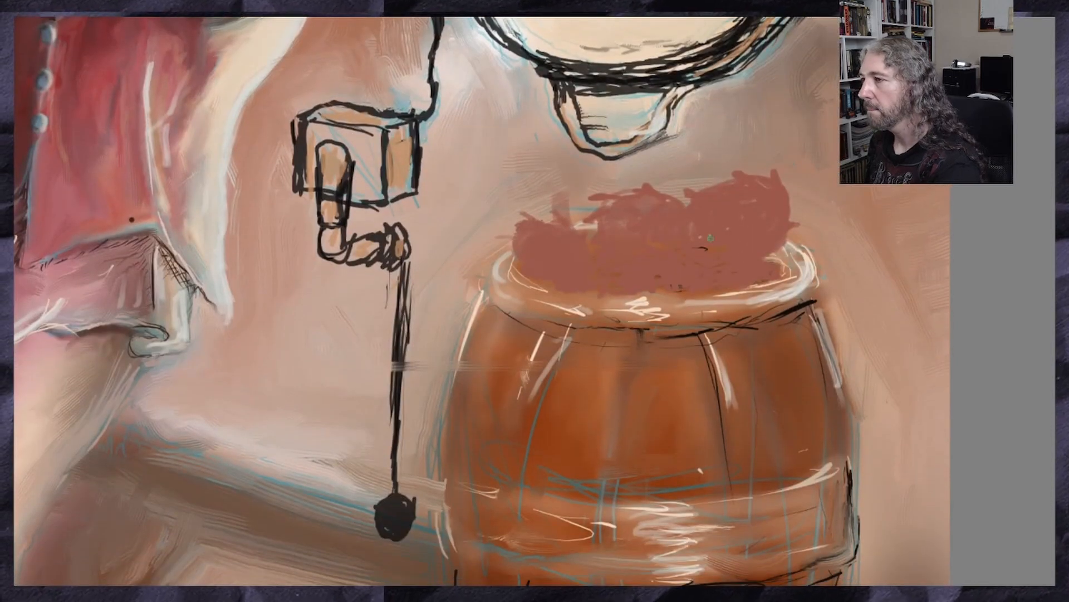
{"action": "left_click_drag", "start_coordinate": [686, 213], "coordinate": [685, 256]}
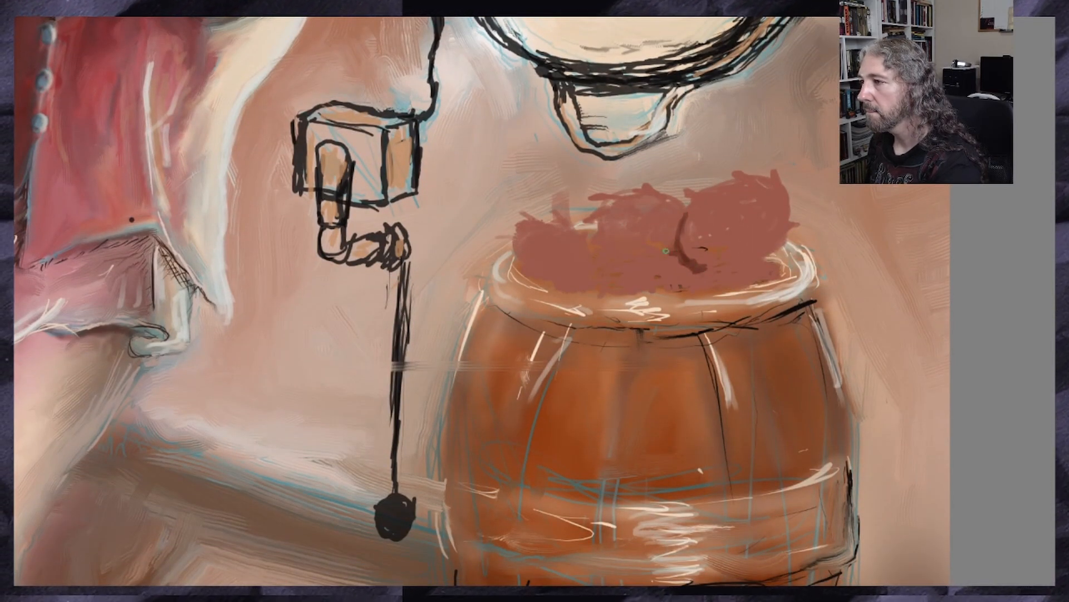
{"action": "left_click_drag", "start_coordinate": [662, 243], "coordinate": [680, 204]}
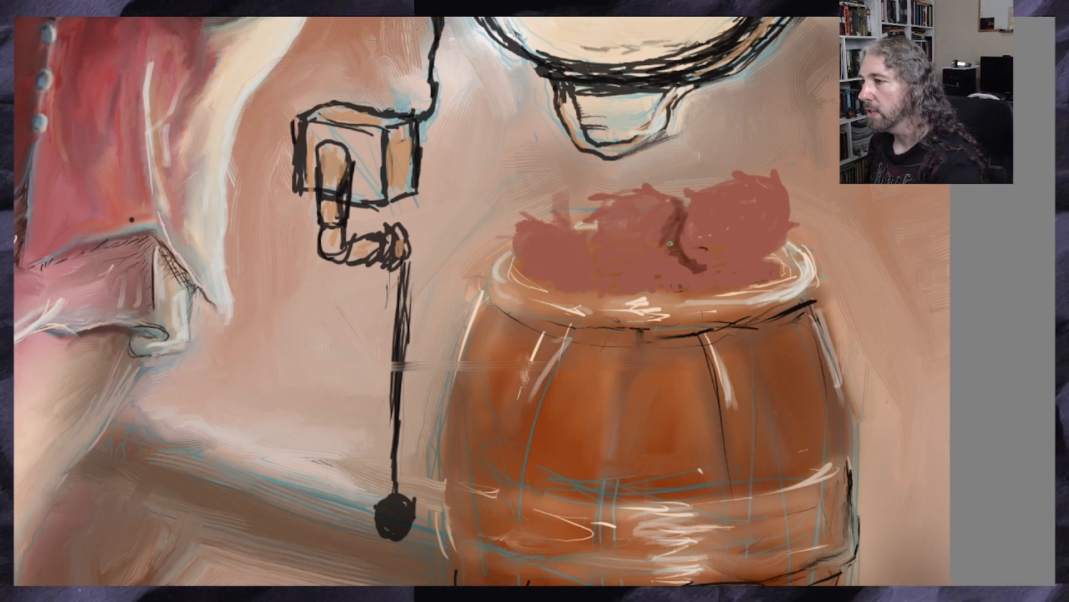
{"action": "mouse_move", "coordinate": [650, 240]}
{"action": "left_mouse_down"}
{"action": "mouse_move", "coordinate": [660, 241]}
{"action": "mouse_move", "coordinate": [639, 220]}
{"action": "mouse_move", "coordinate": [644, 242]}
{"action": "mouse_move", "coordinate": [605, 255]}
{"action": "mouse_move", "coordinate": [643, 226]}
{"action": "left_mouse_up"}
{"action": "left_click_drag", "start_coordinate": [706, 268], "coordinate": [727, 257]}
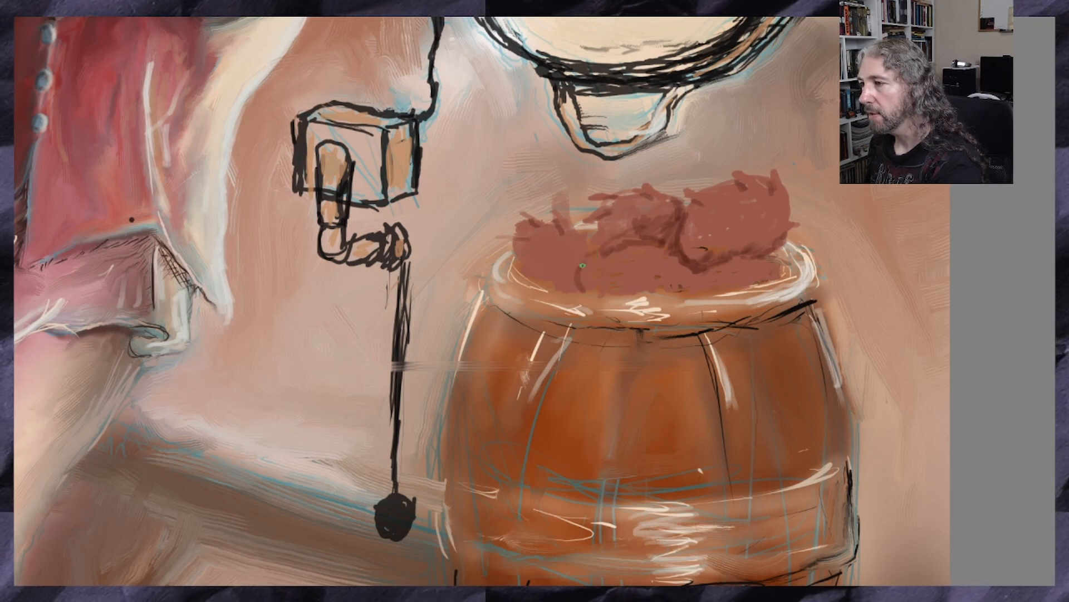
Paint dark red-brown shading around the lower middle lobe and along the mass's base inside the barrel rim
{"action": "mouse_move", "coordinate": [577, 240]}
{"action": "left_mouse_down"}
{"action": "mouse_move", "coordinate": [564, 262]}
{"action": "mouse_move", "coordinate": [569, 289]}
{"action": "mouse_move", "coordinate": [697, 289]}
{"action": "left_mouse_up"}
{"action": "mouse_move", "coordinate": [801, 275]}
{"action": "left_mouse_down"}
{"action": "mouse_move", "coordinate": [671, 295]}
{"action": "mouse_move", "coordinate": [682, 281]}
{"action": "mouse_move", "coordinate": [675, 265]}
{"action": "left_mouse_up"}
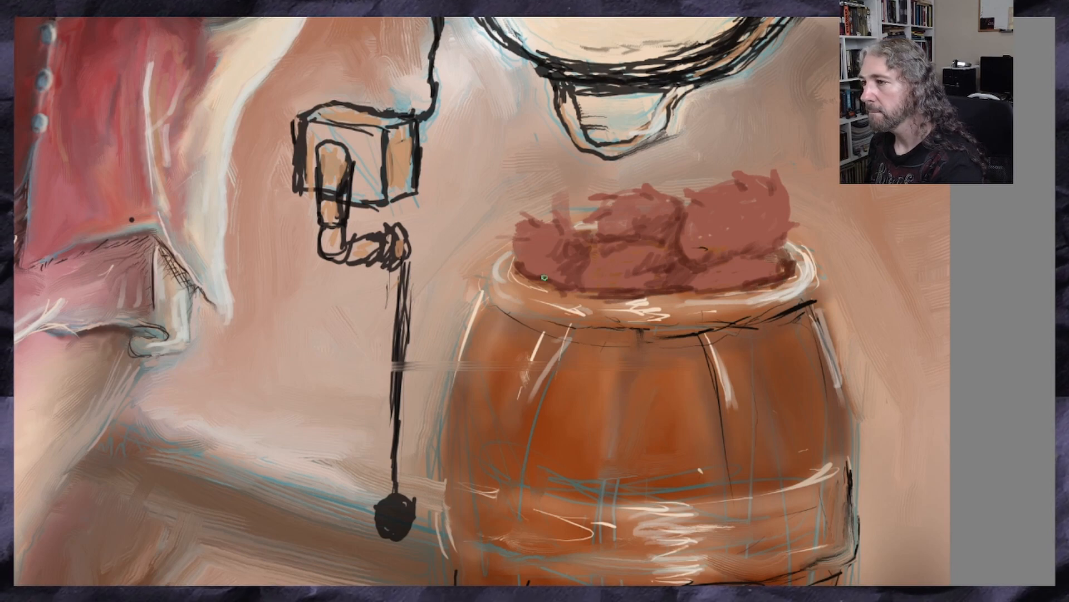
{"action": "left_click_drag", "start_coordinate": [528, 284], "coordinate": [583, 282]}
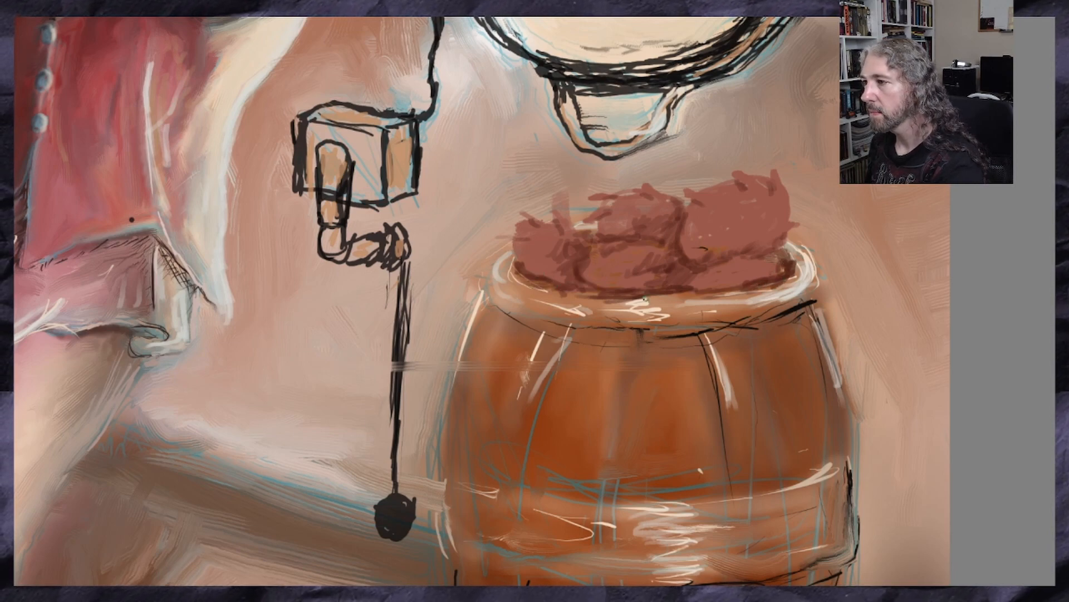
Sample the pale cream from the large round shape above the barrel as the brush colour
{"action": "scroll", "coordinate": [645, 298], "scroll_direction": "down", "scroll_amount": 3}
{"action": "scroll", "coordinate": [710, 264], "scroll_direction": "up", "scroll_amount": 2}
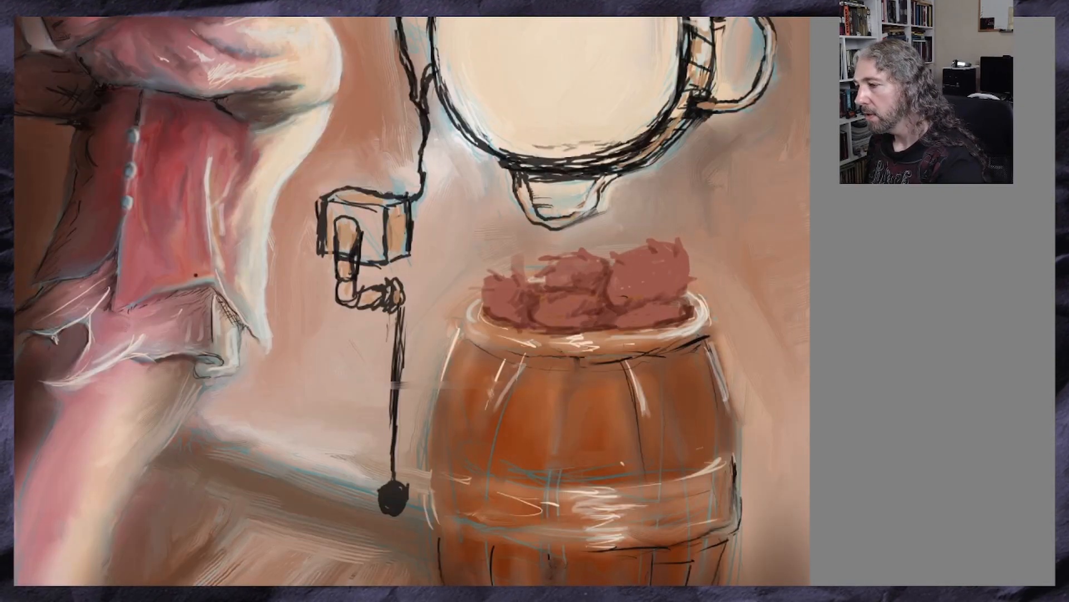
{"action": "key", "text": "Left"}
{"action": "key", "text": "Left"}
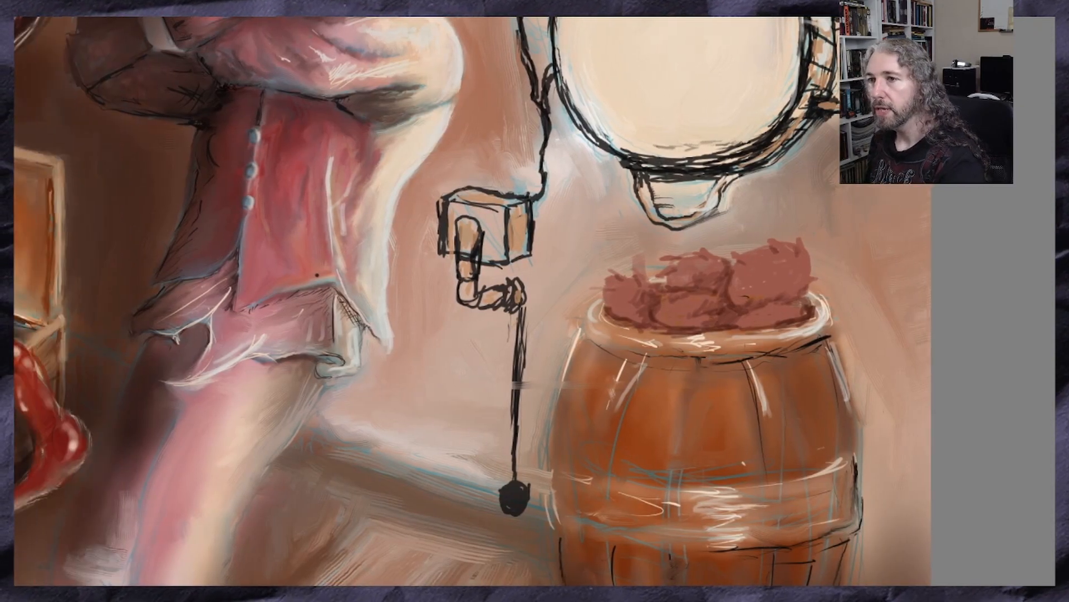
{"action": "left_click", "coordinate": [666, 128], "text": "ctrl"}
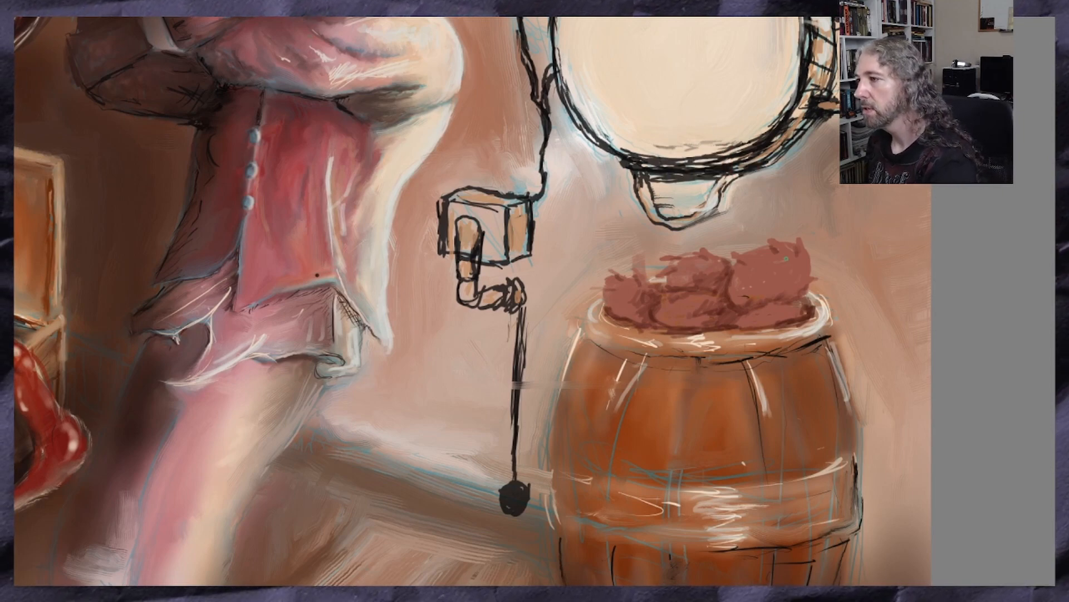
Paint cream highlights on the spikes and along the upper edge of the red mass's large right lobe
{"action": "scroll", "coordinate": [786, 258], "scroll_direction": "up", "scroll_amount": 2}
{"action": "scroll", "coordinate": [719, 253], "scroll_direction": "up", "scroll_amount": 2}
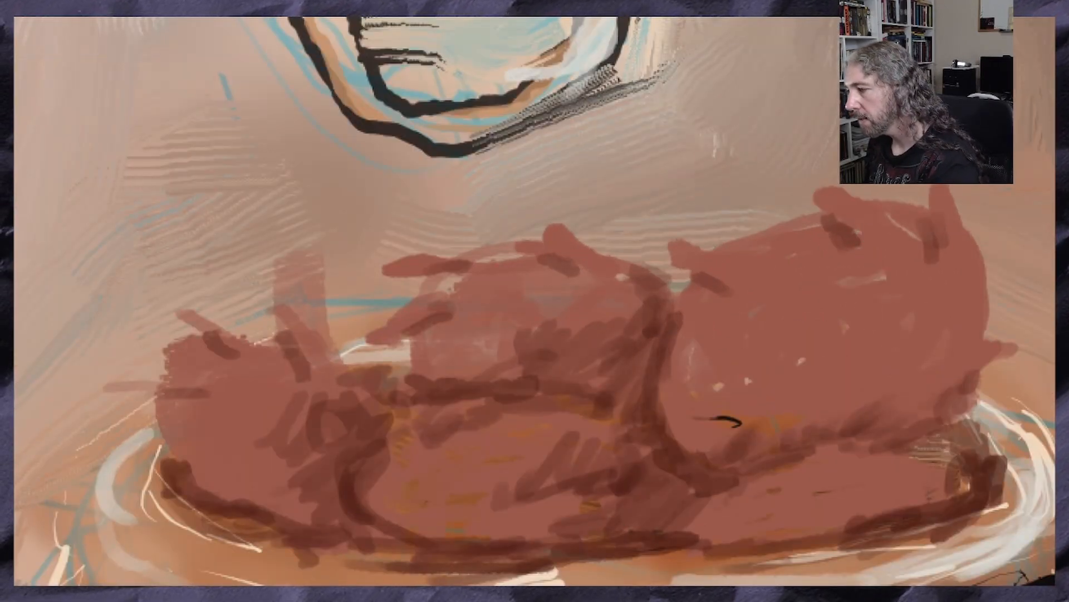
{"action": "scroll", "coordinate": [534, 301], "scroll_direction": "right", "scroll_amount": 3}
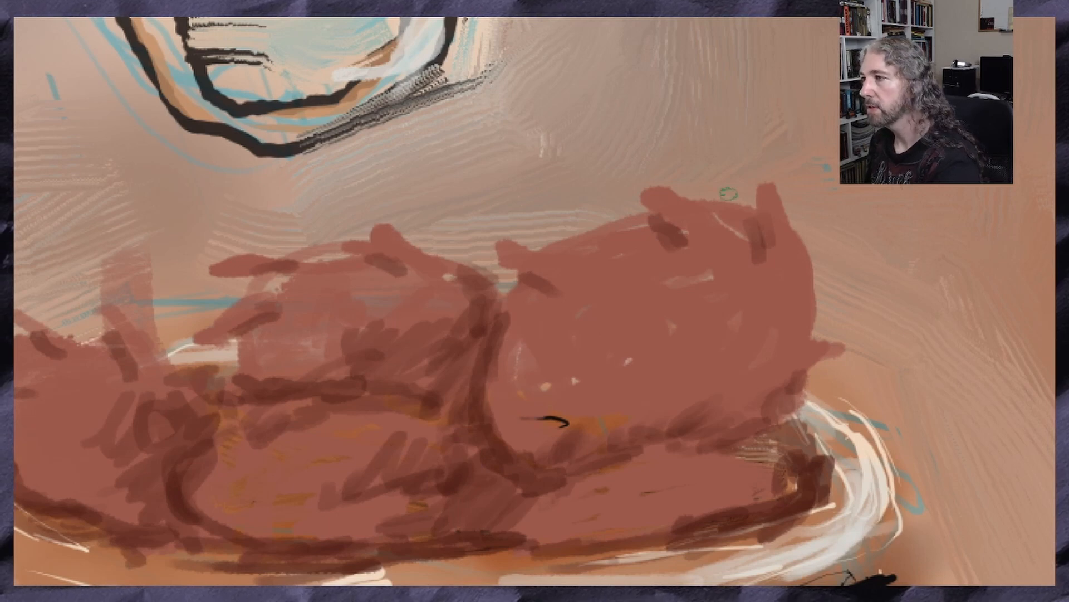
{"action": "mouse_move", "coordinate": [770, 207]}
{"action": "left_mouse_down"}
{"action": "mouse_move", "coordinate": [764, 194]}
{"action": "mouse_move", "coordinate": [769, 218]}
{"action": "left_mouse_up"}
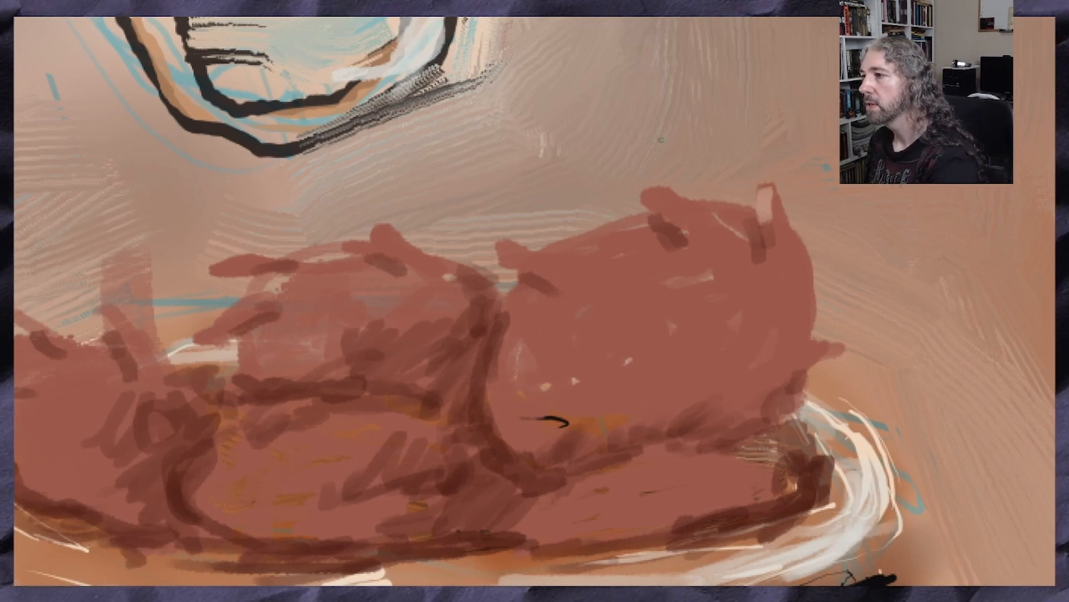
{"action": "mouse_move", "coordinate": [666, 198]}
{"action": "left_mouse_down"}
{"action": "mouse_move", "coordinate": [704, 217]}
{"action": "mouse_move", "coordinate": [650, 195]}
{"action": "mouse_move", "coordinate": [683, 214]}
{"action": "mouse_move", "coordinate": [744, 212]}
{"action": "mouse_move", "coordinate": [690, 204]}
{"action": "left_mouse_up"}
{"action": "mouse_move", "coordinate": [637, 223]}
{"action": "left_mouse_down"}
{"action": "mouse_move", "coordinate": [558, 260]}
{"action": "mouse_move", "coordinate": [501, 246]}
{"action": "mouse_move", "coordinate": [543, 261]}
{"action": "left_mouse_up"}
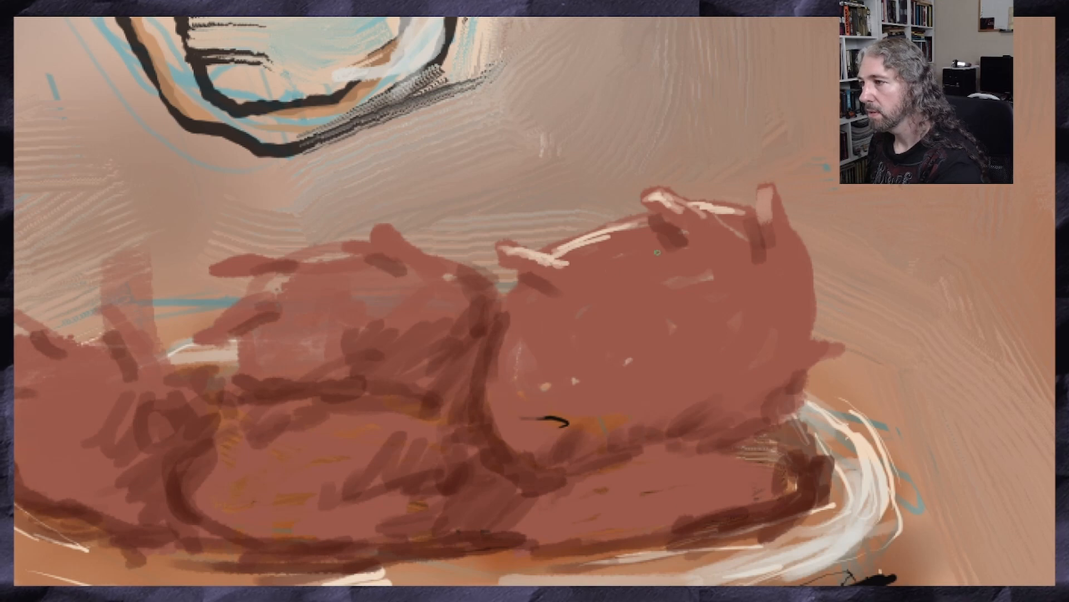
{"action": "mouse_move", "coordinate": [657, 253]}
{"action": "left_mouse_down"}
{"action": "mouse_move", "coordinate": [582, 248]}
{"action": "mouse_move", "coordinate": [601, 263]}
{"action": "mouse_move", "coordinate": [640, 262]}
{"action": "left_mouse_up"}
{"action": "left_click_drag", "start_coordinate": [722, 235], "coordinate": [728, 243]}
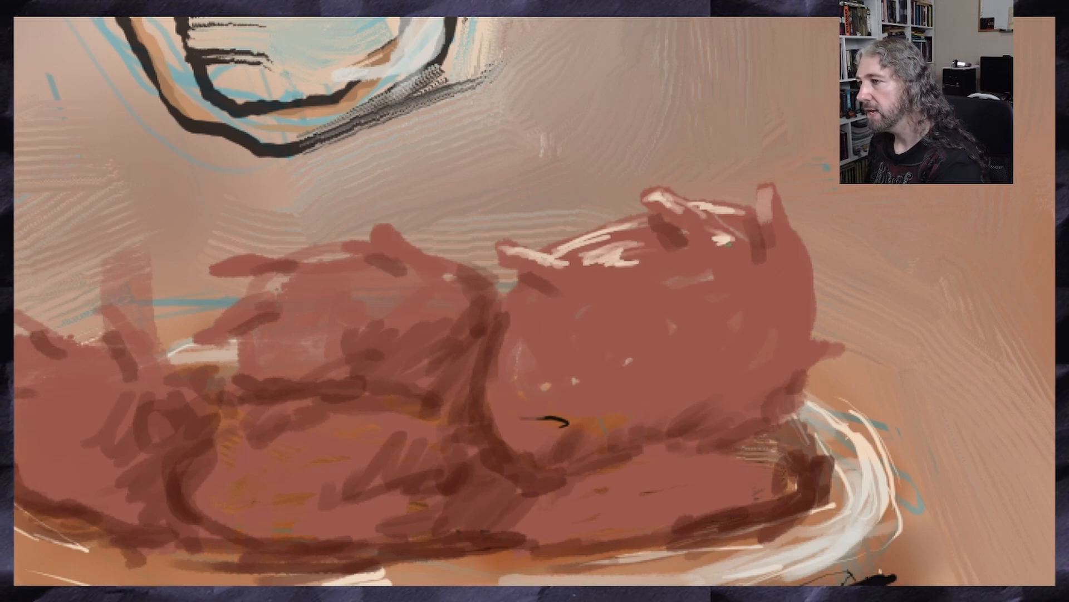
{"action": "mouse_move", "coordinate": [764, 209]}
{"action": "left_mouse_down"}
{"action": "mouse_move", "coordinate": [768, 195]}
{"action": "mouse_move", "coordinate": [765, 220]}
{"action": "left_mouse_up"}
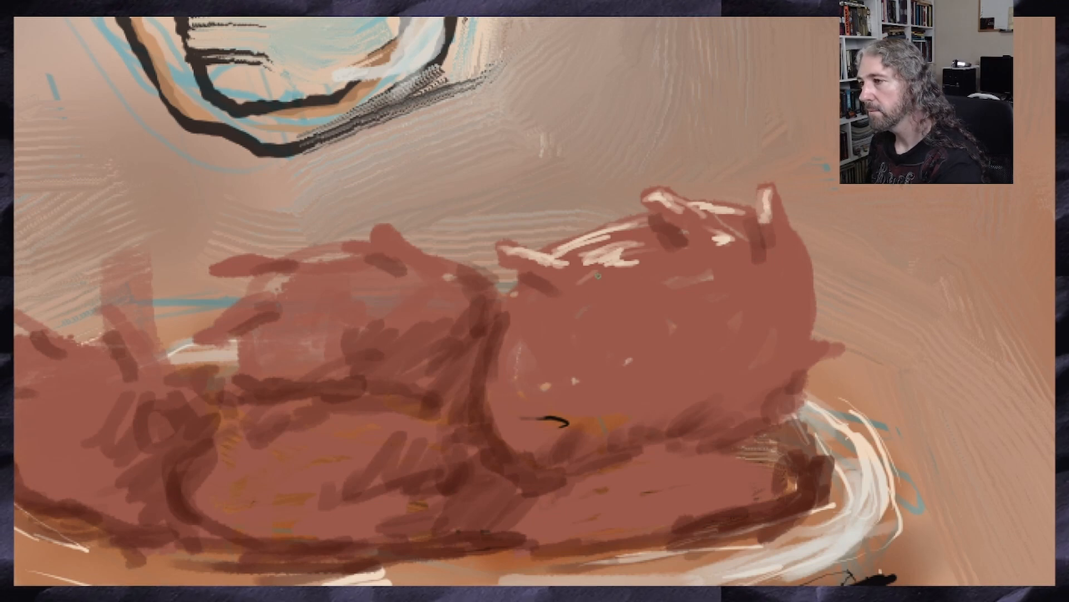
Scatter short curved cream highlights across the front surface of the large right lobe
{"action": "mouse_move", "coordinate": [672, 268]}
{"action": "left_mouse_down"}
{"action": "mouse_move", "coordinate": [697, 276]}
{"action": "mouse_move", "coordinate": [696, 262]}
{"action": "mouse_move", "coordinate": [716, 267]}
{"action": "mouse_move", "coordinate": [672, 274]}
{"action": "left_mouse_up"}
{"action": "mouse_move", "coordinate": [634, 289]}
{"action": "left_mouse_down"}
{"action": "mouse_move", "coordinate": [605, 301]}
{"action": "mouse_move", "coordinate": [632, 317]}
{"action": "mouse_move", "coordinate": [557, 318]}
{"action": "mouse_move", "coordinate": [547, 332]}
{"action": "mouse_move", "coordinate": [576, 343]}
{"action": "mouse_move", "coordinate": [583, 372]}
{"action": "mouse_move", "coordinate": [597, 373]}
{"action": "left_mouse_up"}
{"action": "left_click_drag", "start_coordinate": [534, 346], "coordinate": [522, 370]}
{"action": "mouse_move", "coordinate": [756, 282]}
{"action": "left_mouse_down"}
{"action": "mouse_move", "coordinate": [775, 272]}
{"action": "mouse_move", "coordinate": [791, 292]}
{"action": "mouse_move", "coordinate": [744, 322]}
{"action": "mouse_move", "coordinate": [677, 325]}
{"action": "mouse_move", "coordinate": [668, 338]}
{"action": "left_mouse_up"}
{"action": "left_click_drag", "start_coordinate": [673, 335], "coordinate": [706, 333]}
{"action": "left_click_drag", "start_coordinate": [646, 360], "coordinate": [627, 374]}
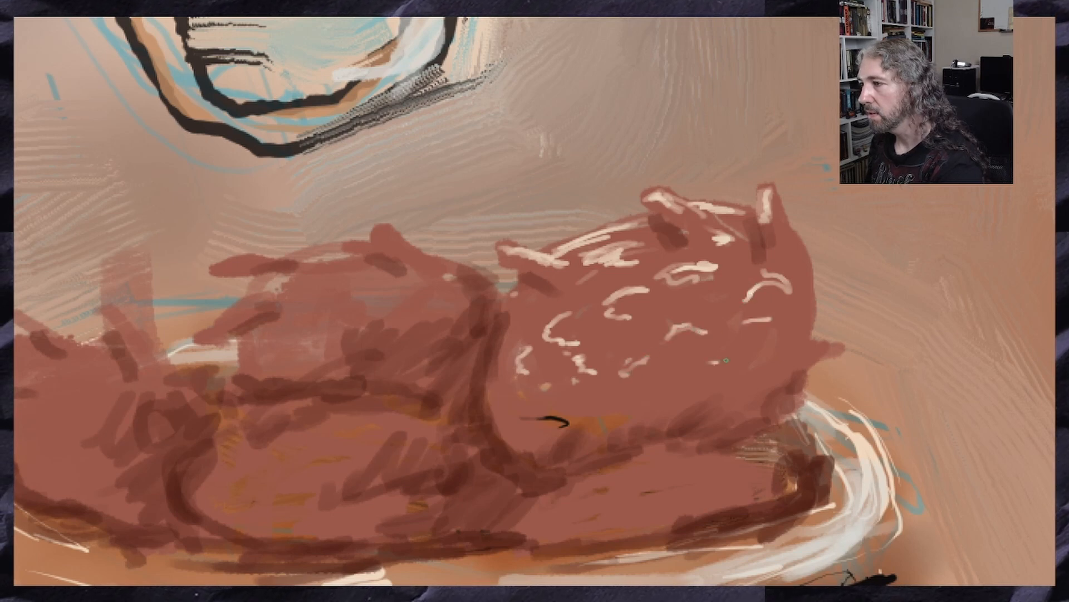
Paint cream highlights along the upper edge and top spikes of the red mass's middle lobe
{"action": "scroll", "coordinate": [591, 310], "scroll_direction": "down", "scroll_amount": 5}
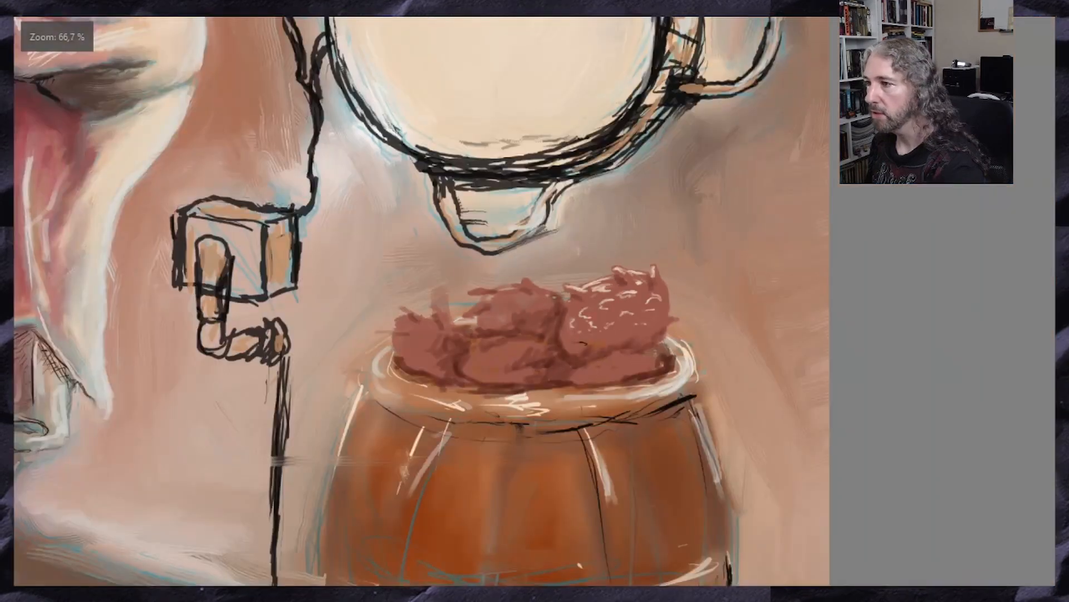
{"action": "scroll", "coordinate": [532, 290], "scroll_direction": "up", "scroll_amount": 2}
{"action": "scroll", "coordinate": [582, 362], "scroll_direction": "up", "scroll_amount": 3}
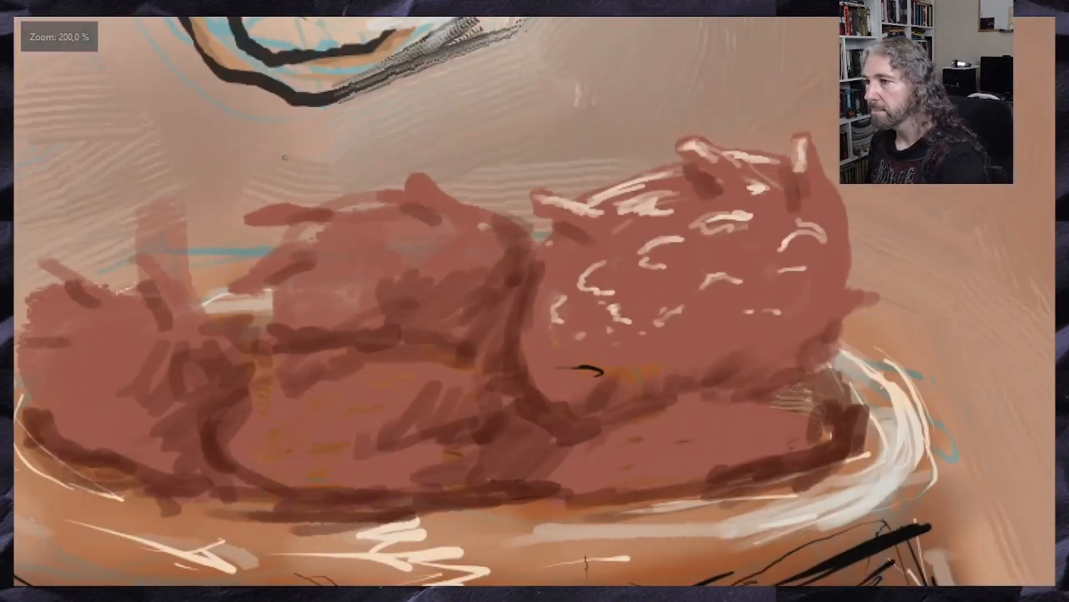
{"action": "left_click_drag", "start_coordinate": [416, 179], "coordinate": [503, 221]}
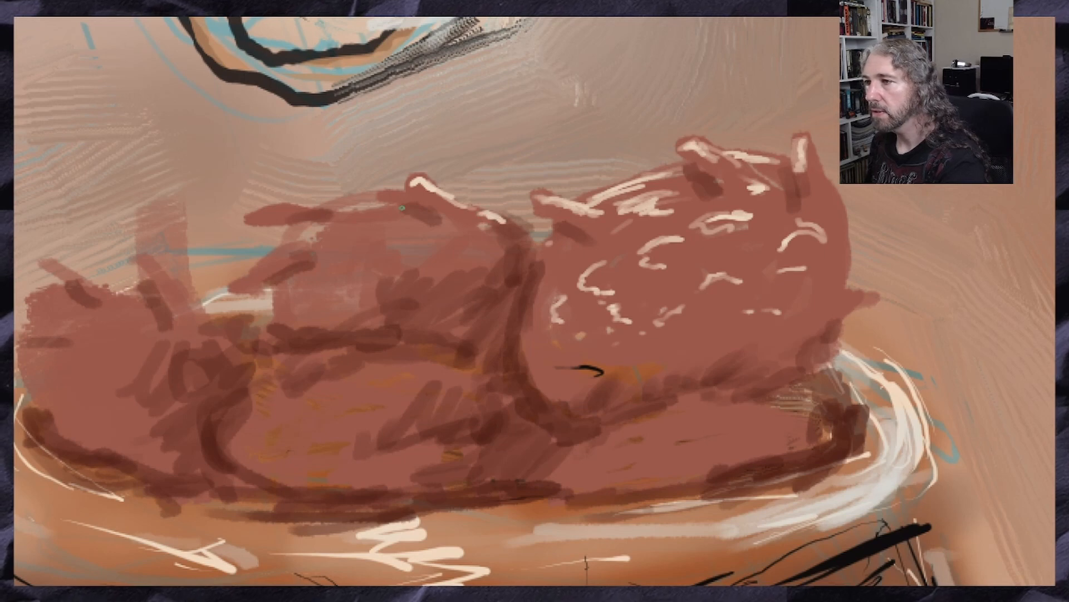
{"action": "mouse_move", "coordinate": [362, 197]}
{"action": "left_mouse_down"}
{"action": "mouse_move", "coordinate": [468, 225]}
{"action": "mouse_move", "coordinate": [440, 199]}
{"action": "left_mouse_up"}
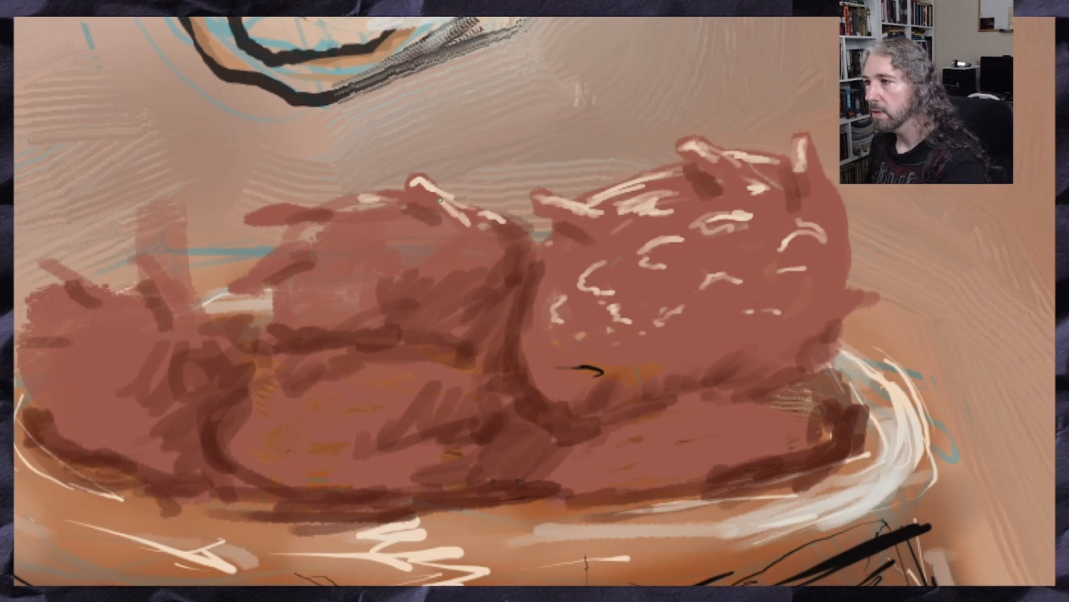
{"action": "left_click_drag", "start_coordinate": [346, 204], "coordinate": [334, 202]}
{"action": "mouse_move", "coordinate": [259, 215]}
{"action": "left_mouse_down"}
{"action": "mouse_move", "coordinate": [337, 214]}
{"action": "mouse_move", "coordinate": [256, 215]}
{"action": "left_mouse_up"}
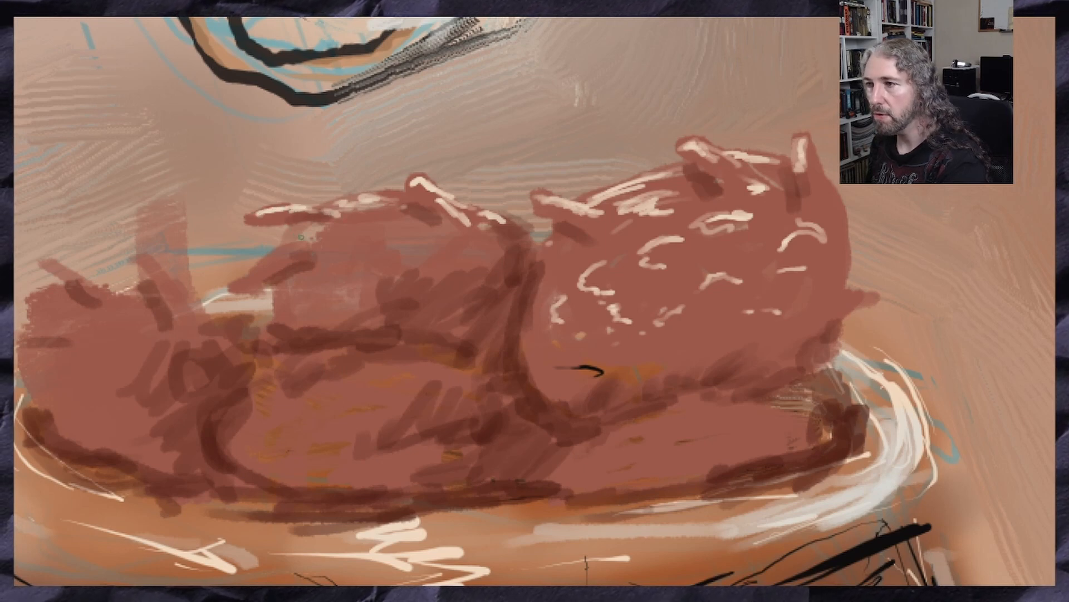
Highlight the middle lobe's left spike in cream and add short curved highlights across its surface
{"action": "left_click_drag", "start_coordinate": [304, 249], "coordinate": [243, 278]}
{"action": "mouse_move", "coordinate": [343, 237]}
{"action": "left_mouse_down"}
{"action": "mouse_move", "coordinate": [393, 228]}
{"action": "mouse_move", "coordinate": [341, 237]}
{"action": "mouse_move", "coordinate": [352, 245]}
{"action": "mouse_move", "coordinate": [311, 280]}
{"action": "mouse_move", "coordinate": [334, 292]}
{"action": "mouse_move", "coordinate": [352, 271]}
{"action": "left_mouse_up"}
{"action": "left_click_drag", "start_coordinate": [384, 260], "coordinate": [429, 253]}
{"action": "mouse_move", "coordinate": [428, 253]}
{"action": "left_mouse_down"}
{"action": "mouse_move", "coordinate": [396, 251]}
{"action": "mouse_move", "coordinate": [404, 264]}
{"action": "left_mouse_up"}
{"action": "mouse_move", "coordinate": [461, 241]}
{"action": "left_mouse_down"}
{"action": "mouse_move", "coordinate": [475, 242]}
{"action": "mouse_move", "coordinate": [472, 252]}
{"action": "mouse_move", "coordinate": [416, 277]}
{"action": "mouse_move", "coordinate": [444, 285]}
{"action": "mouse_move", "coordinate": [432, 296]}
{"action": "mouse_move", "coordinate": [354, 301]}
{"action": "left_mouse_up"}
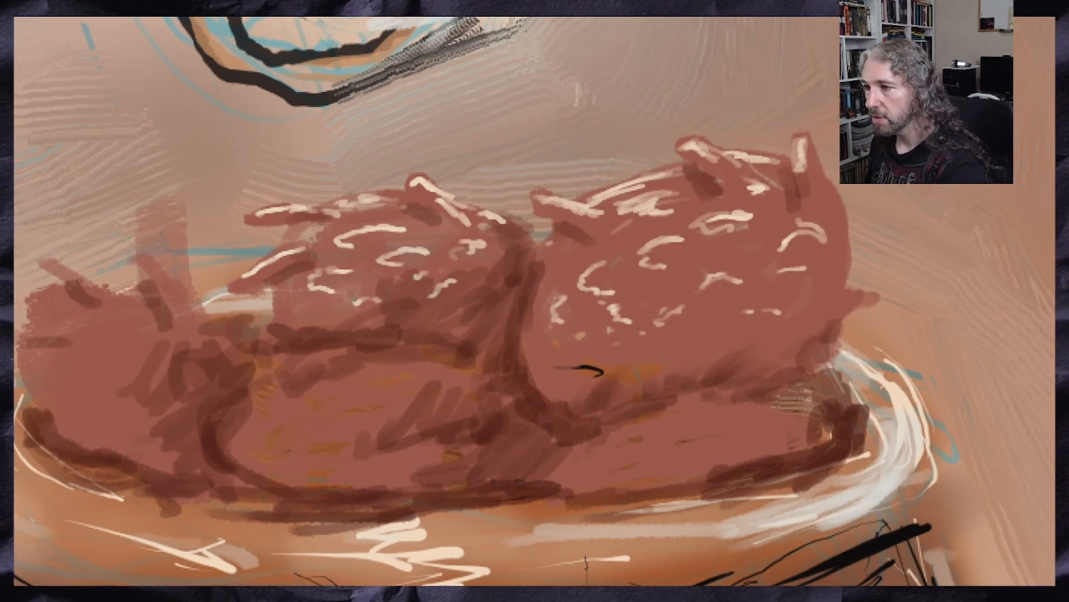
Paint a broken cream highlight along the crease between the upper and lower middle lobes
{"action": "left_click_drag", "start_coordinate": [385, 354], "coordinate": [365, 356]}
{"action": "left_click_drag", "start_coordinate": [379, 352], "coordinate": [292, 346]}
{"action": "mouse_move", "coordinate": [321, 344]}
{"action": "left_mouse_down"}
{"action": "mouse_move", "coordinate": [411, 345]}
{"action": "mouse_move", "coordinate": [370, 328]}
{"action": "mouse_move", "coordinate": [449, 342]}
{"action": "left_mouse_up"}
{"action": "mouse_move", "coordinate": [325, 342]}
{"action": "left_mouse_down"}
{"action": "mouse_move", "coordinate": [282, 335]}
{"action": "mouse_move", "coordinate": [333, 343]}
{"action": "left_mouse_up"}
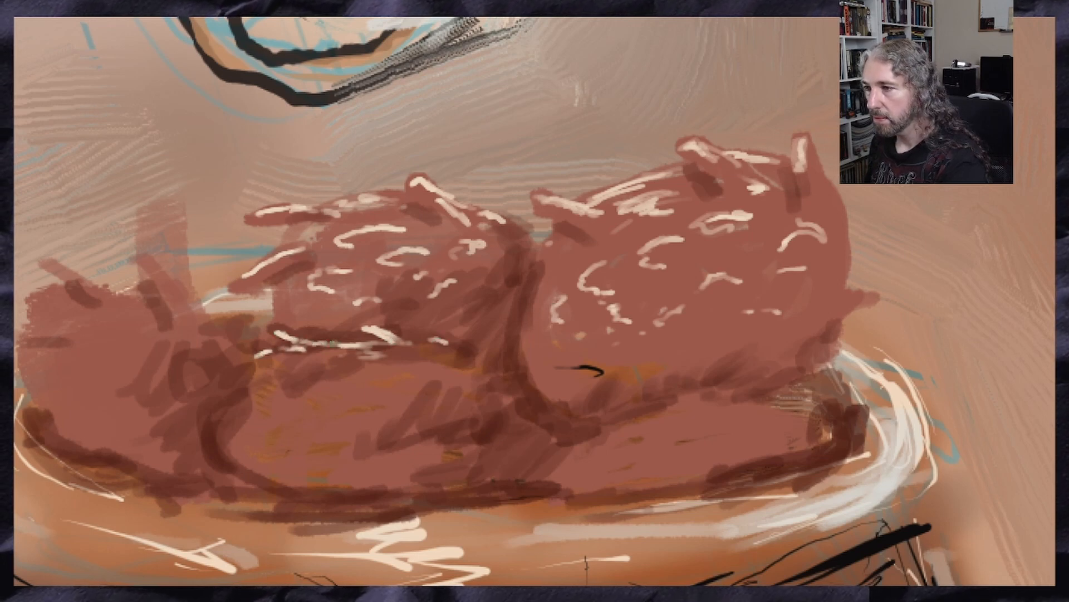
{"action": "mouse_move", "coordinate": [427, 338]}
{"action": "left_mouse_down"}
{"action": "mouse_move", "coordinate": [472, 348]}
{"action": "mouse_move", "coordinate": [419, 338]}
{"action": "mouse_move", "coordinate": [462, 346]}
{"action": "left_mouse_up"}
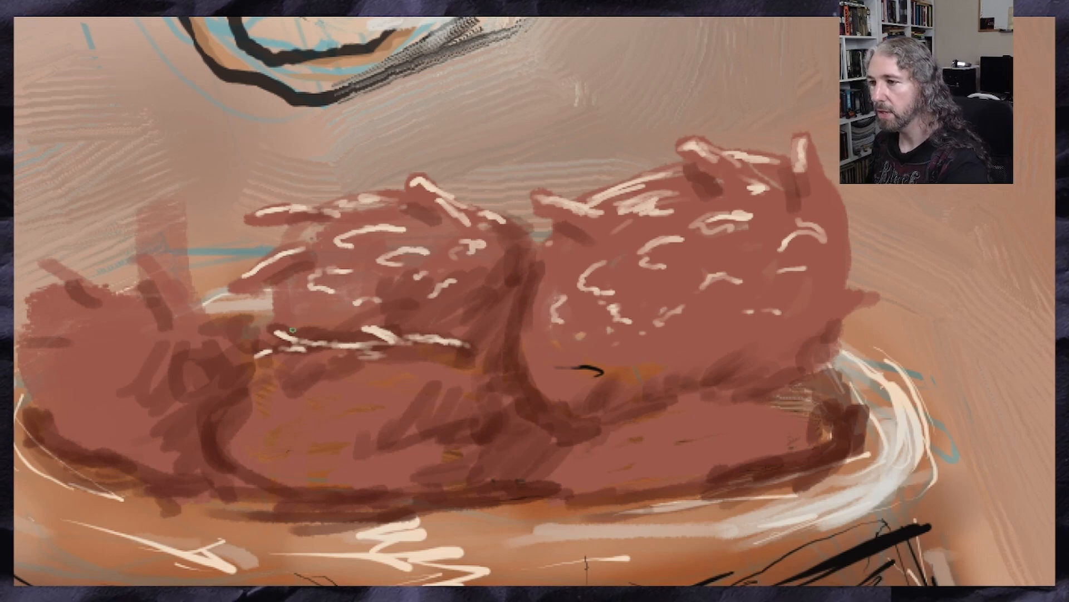
Add small curved cream highlights across the upper part of the lower middle lobe
{"action": "left_click_drag", "start_coordinate": [270, 390], "coordinate": [311, 386]}
{"action": "left_click_drag", "start_coordinate": [274, 392], "coordinate": [261, 412]}
{"action": "left_click_drag", "start_coordinate": [349, 386], "coordinate": [396, 387]}
{"action": "left_click_drag", "start_coordinate": [351, 387], "coordinate": [345, 404]}
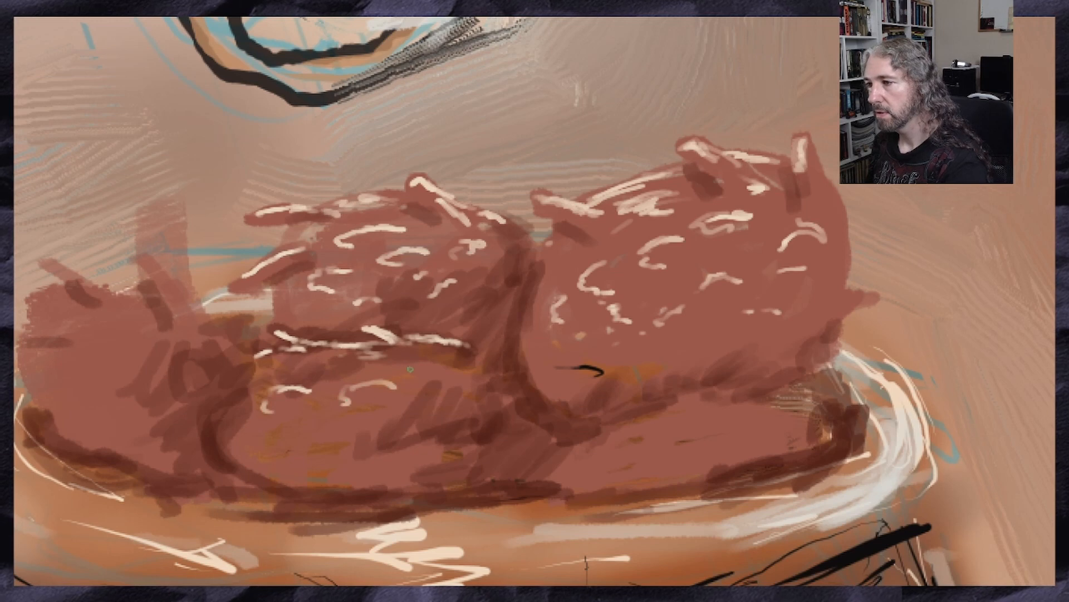
{"action": "left_click_drag", "start_coordinate": [417, 381], "coordinate": [436, 378]}
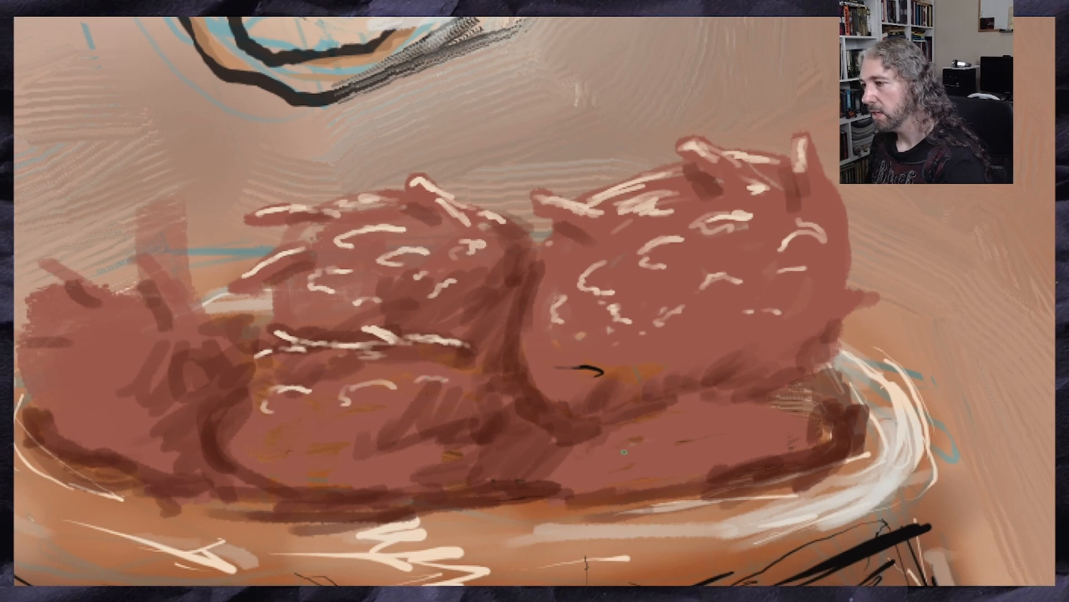
Dot small curved cream highlights over the lower right lobe and add a few more to the lower middle lobe
{"action": "mouse_move", "coordinate": [630, 443]}
{"action": "left_mouse_down"}
{"action": "mouse_move", "coordinate": [654, 441]}
{"action": "mouse_move", "coordinate": [616, 463]}
{"action": "left_mouse_up"}
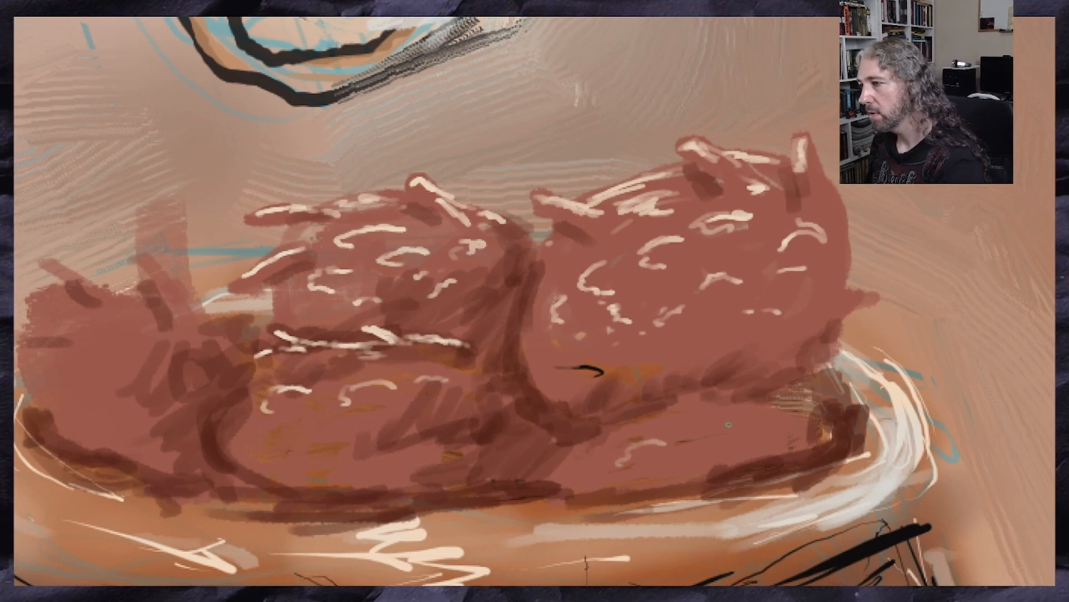
{"action": "left_click_drag", "start_coordinate": [729, 424], "coordinate": [760, 429]}
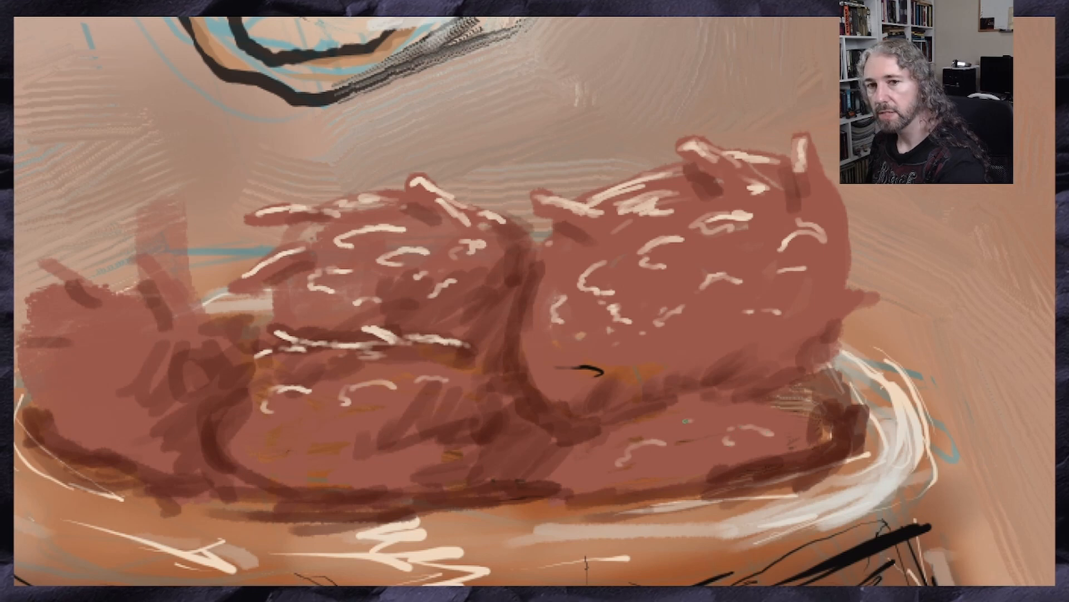
{"action": "left_click_drag", "start_coordinate": [685, 421], "coordinate": [688, 432]}
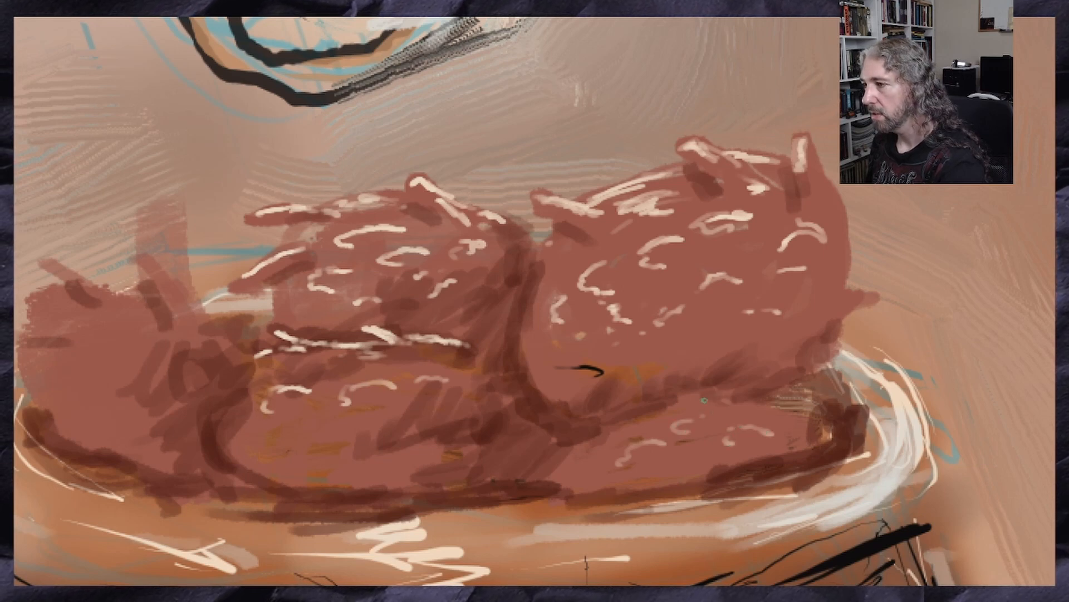
{"action": "left_click_drag", "start_coordinate": [753, 404], "coordinate": [709, 399]}
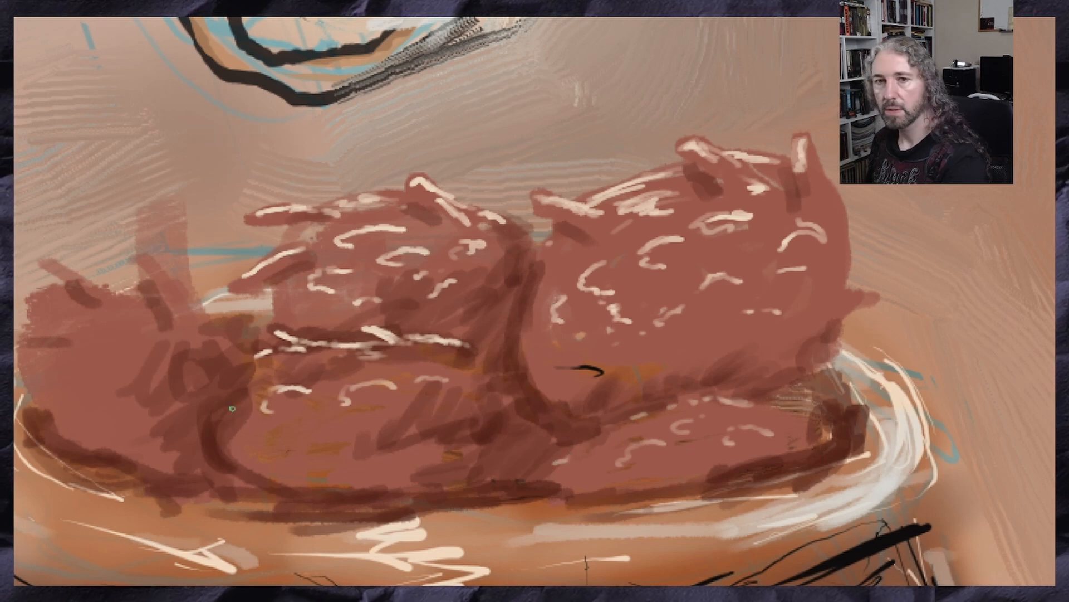
{"action": "left_click_drag", "start_coordinate": [418, 418], "coordinate": [379, 422]}
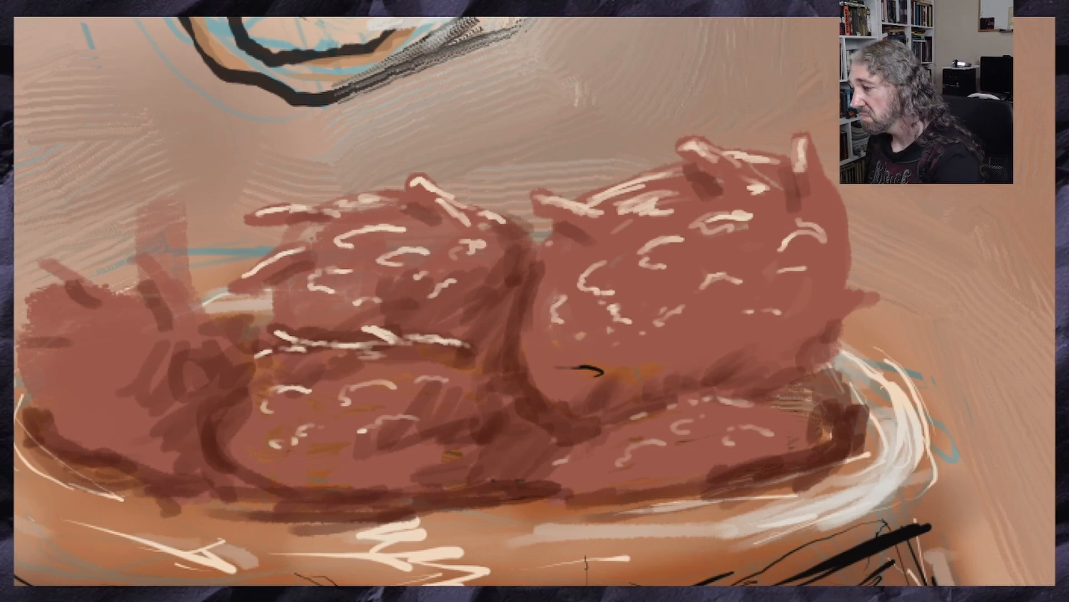
Paint cream highlights along the three spikes of the red mass's left lobe
{"action": "scroll", "coordinate": [534, 301], "scroll_direction": "left", "scroll_amount": 7}
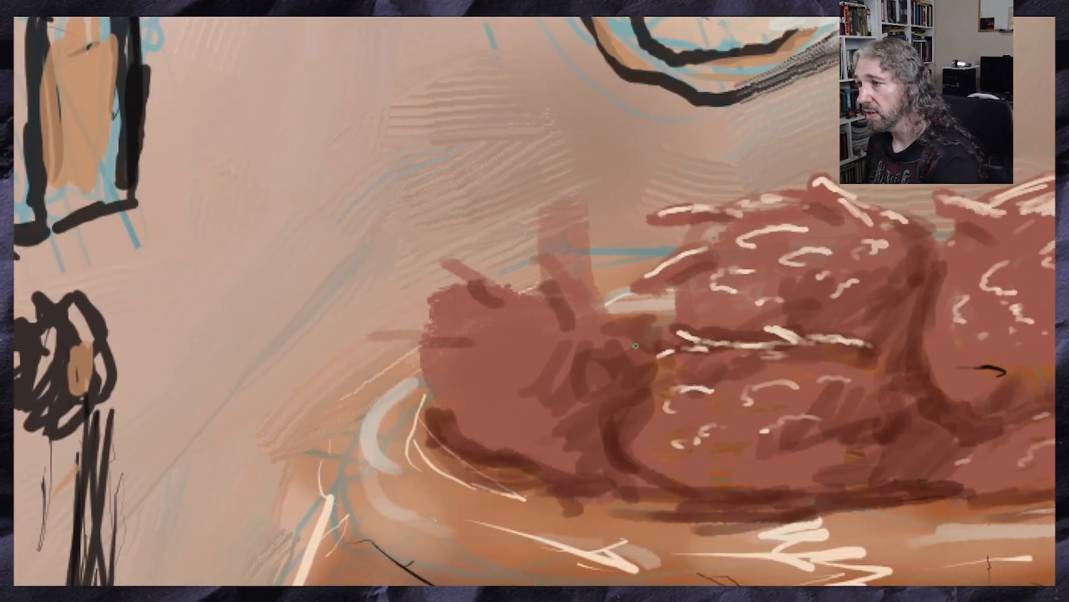
{"action": "left_click_drag", "start_coordinate": [544, 264], "coordinate": [585, 309]}
{"action": "left_click_drag", "start_coordinate": [457, 271], "coordinate": [493, 290]}
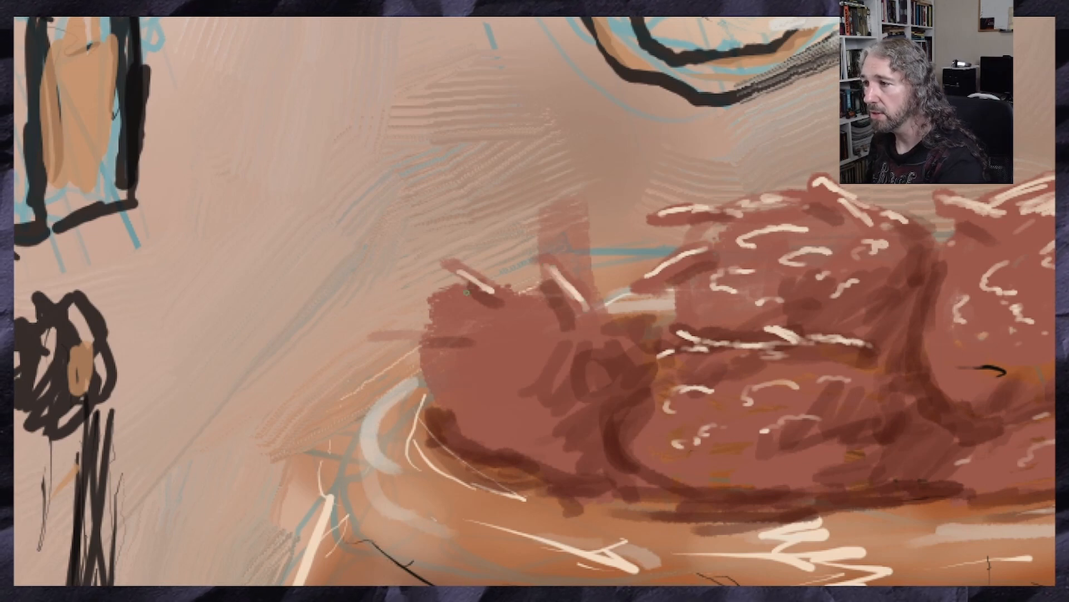
{"action": "mouse_move", "coordinate": [443, 334]}
{"action": "left_mouse_down"}
{"action": "mouse_move", "coordinate": [458, 336]}
{"action": "mouse_move", "coordinate": [404, 338]}
{"action": "left_mouse_up"}
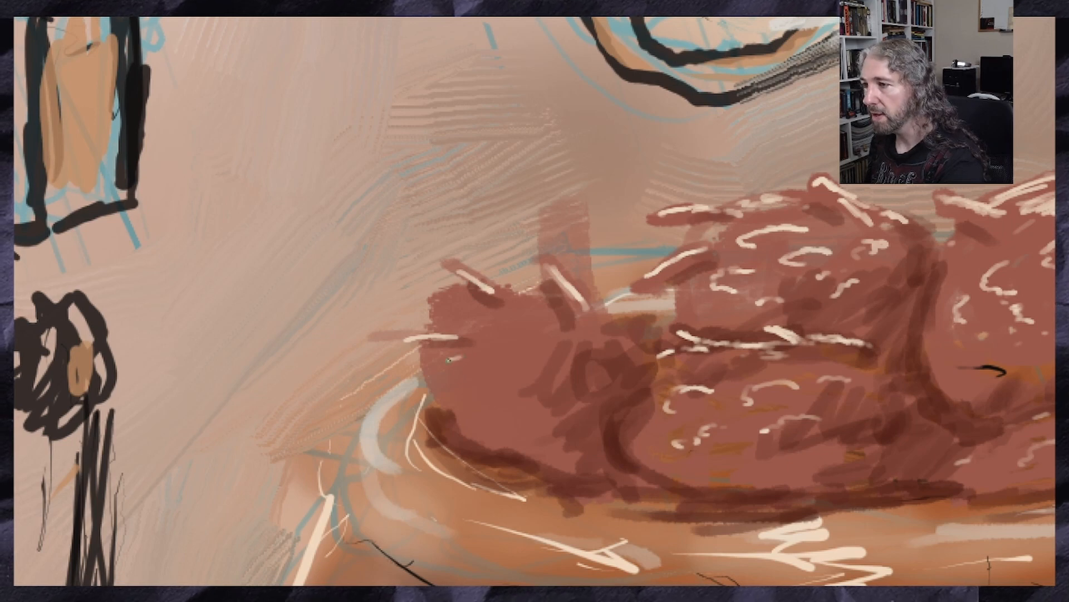
Scatter short cream highlights across the left lobe's surface and add one at its inner edge beside the middle lobe
{"action": "left_click_drag", "start_coordinate": [448, 361], "coordinate": [491, 365]}
{"action": "mouse_move", "coordinate": [475, 319]}
{"action": "left_mouse_down"}
{"action": "mouse_move", "coordinate": [521, 324]}
{"action": "mouse_move", "coordinate": [511, 328]}
{"action": "left_mouse_up"}
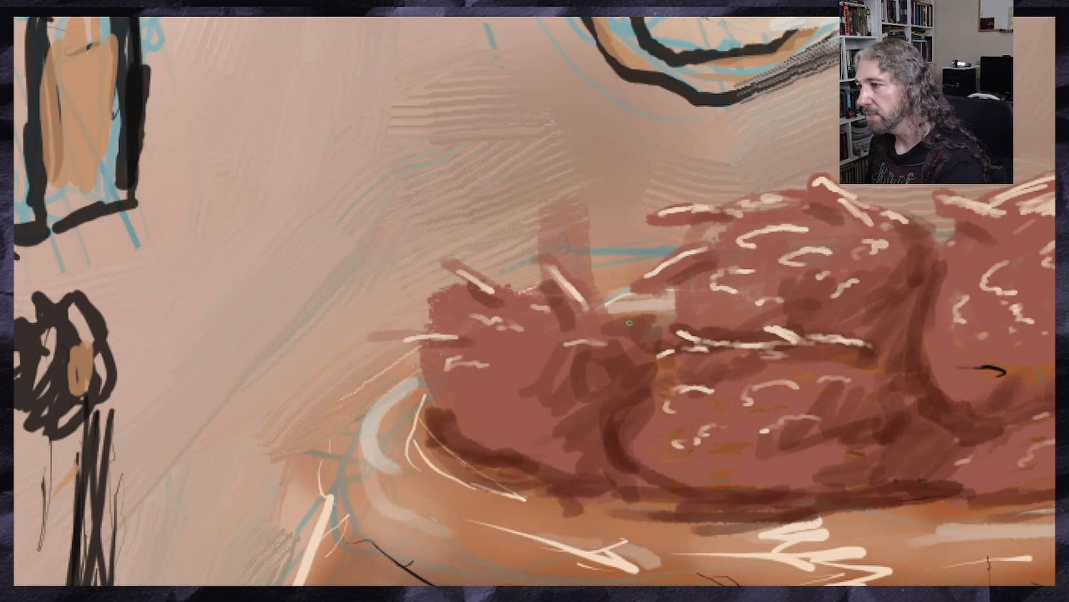
{"action": "mouse_move", "coordinate": [632, 325]}
{"action": "left_mouse_down"}
{"action": "mouse_move", "coordinate": [616, 302]}
{"action": "mouse_move", "coordinate": [634, 329]}
{"action": "mouse_move", "coordinate": [610, 326]}
{"action": "left_mouse_up"}
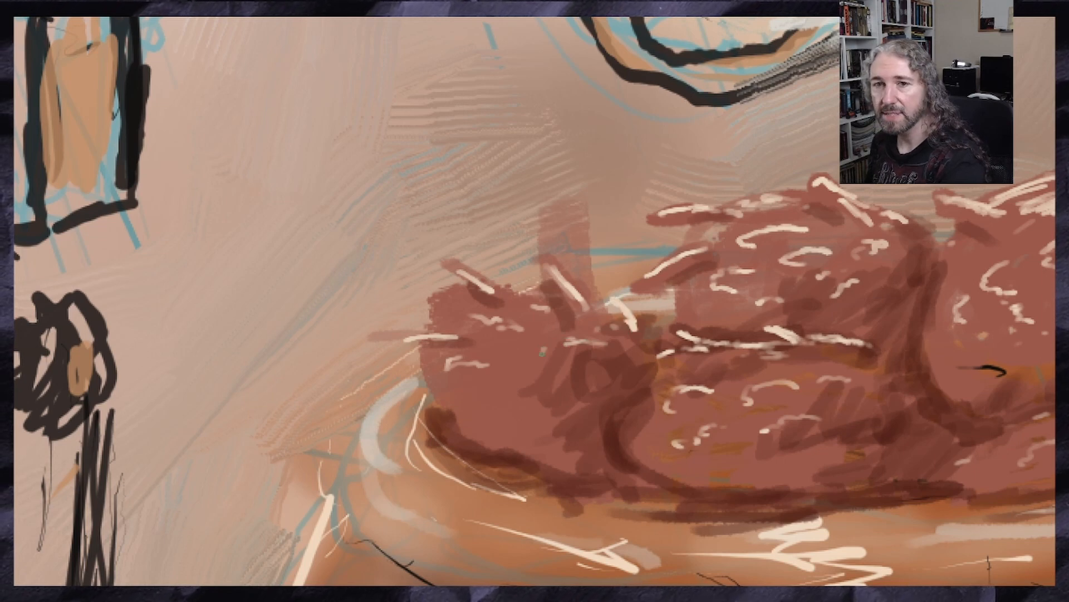
{"action": "left_click_drag", "start_coordinate": [510, 372], "coordinate": [585, 376]}
{"action": "left_click_drag", "start_coordinate": [502, 351], "coordinate": [528, 350]}
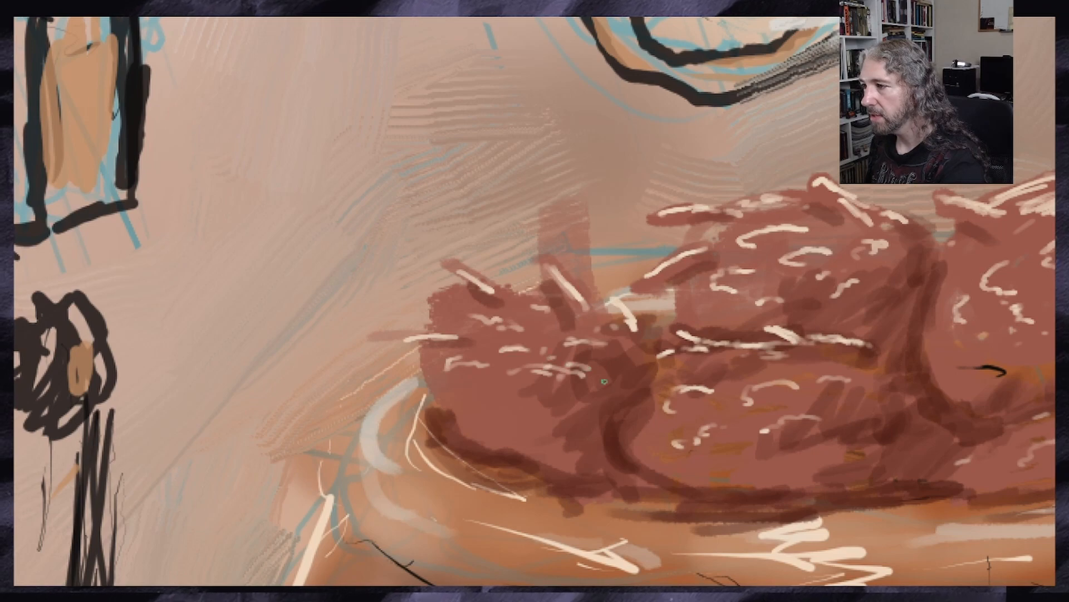
{"action": "left_click_drag", "start_coordinate": [540, 400], "coordinate": [562, 406]}
{"action": "left_click_drag", "start_coordinate": [482, 404], "coordinate": [504, 400]}
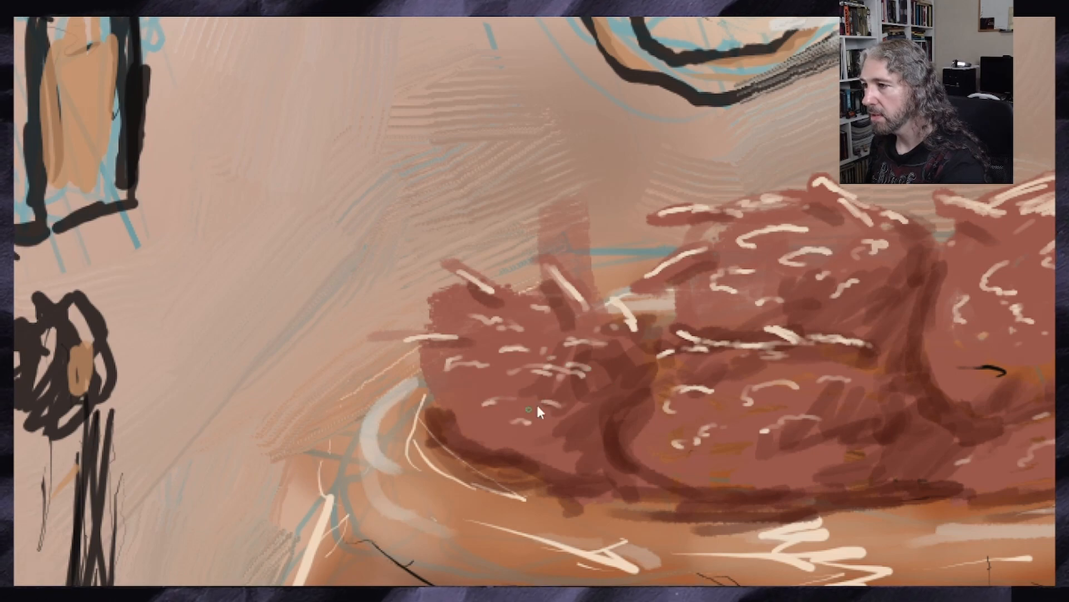
{"action": "scroll", "coordinate": [602, 391], "scroll_direction": "down", "scroll_amount": 4}
{"action": "scroll", "coordinate": [712, 387], "scroll_direction": "up", "scroll_amount": 2}
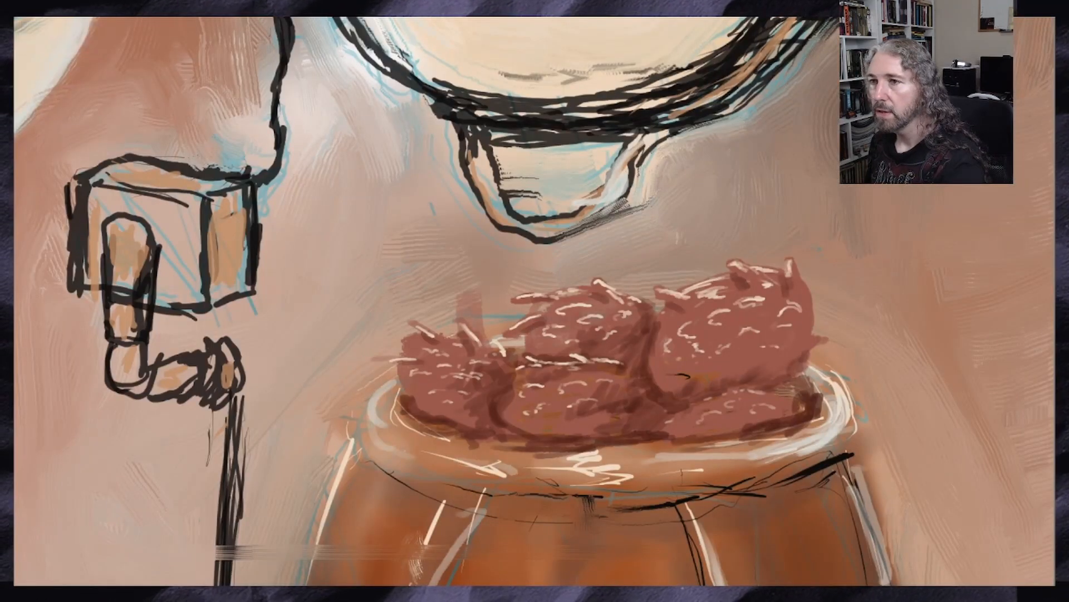
Sample a dark tone from the tentacled creature in the chest and paint small shadows beneath the upper right lobe's highlights and spikes
{"action": "scroll", "coordinate": [167, 335], "scroll_direction": "down", "scroll_amount": 3}
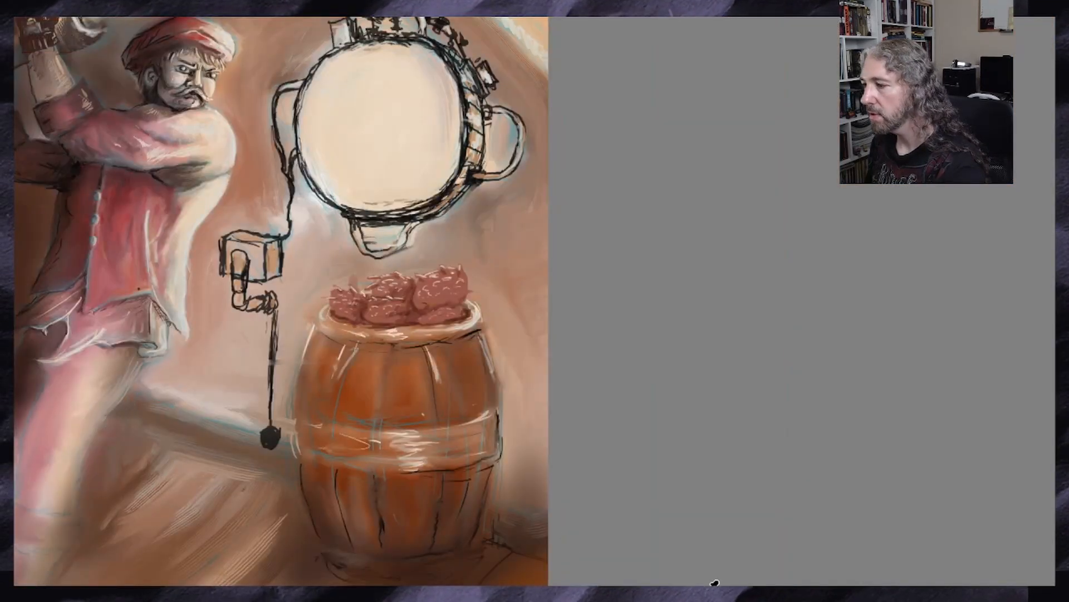
{"action": "left_click_drag", "start_coordinate": [663, 591], "coordinate": [517, 590]}
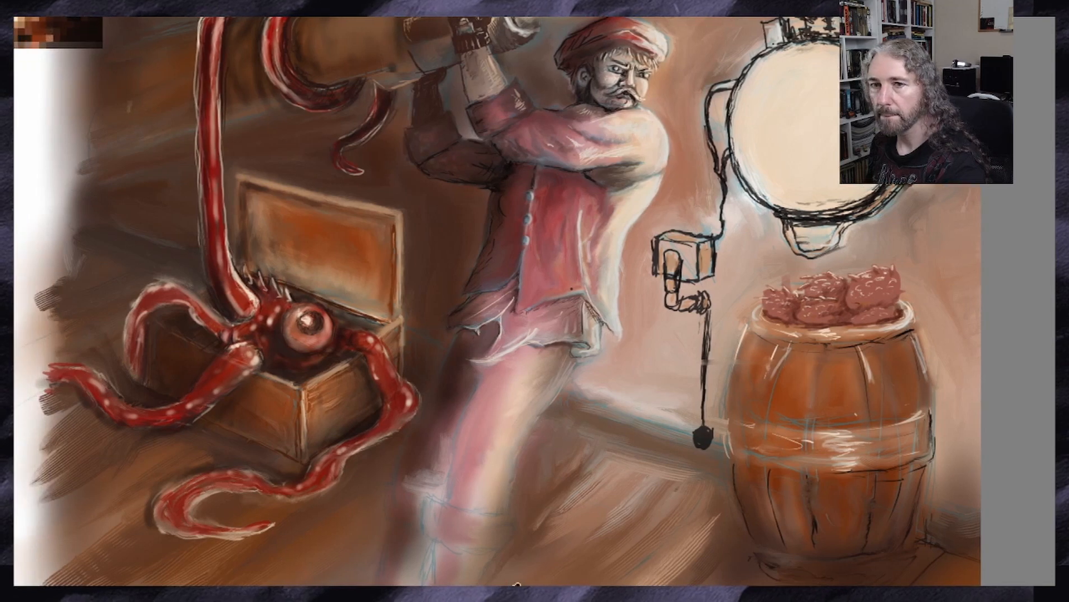
{"action": "left_click", "coordinate": [256, 334]}
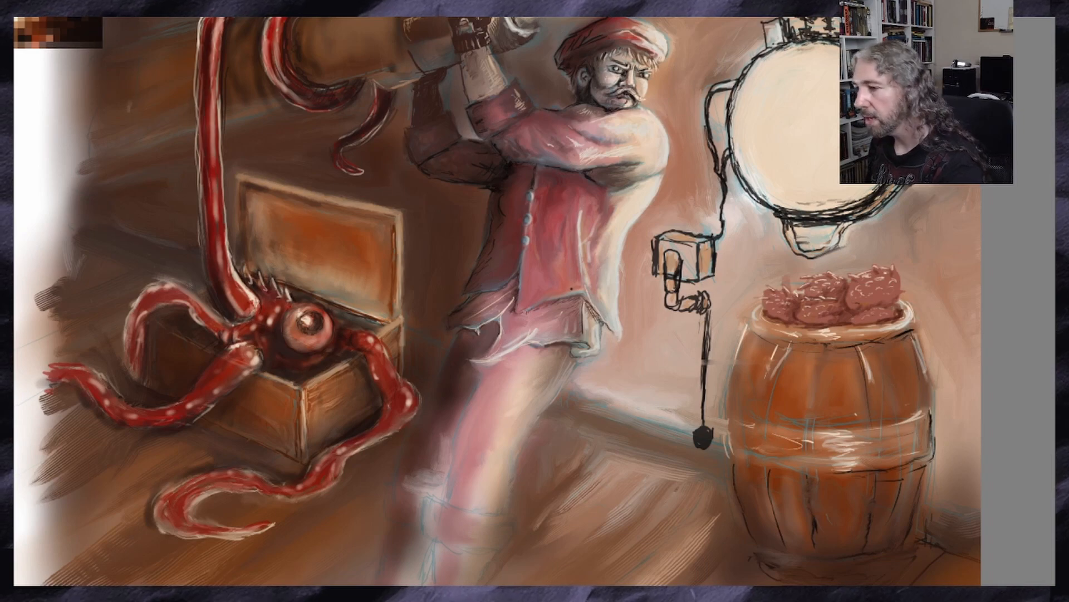
{"action": "left_click_drag", "start_coordinate": [516, 590], "coordinate": [560, 590]}
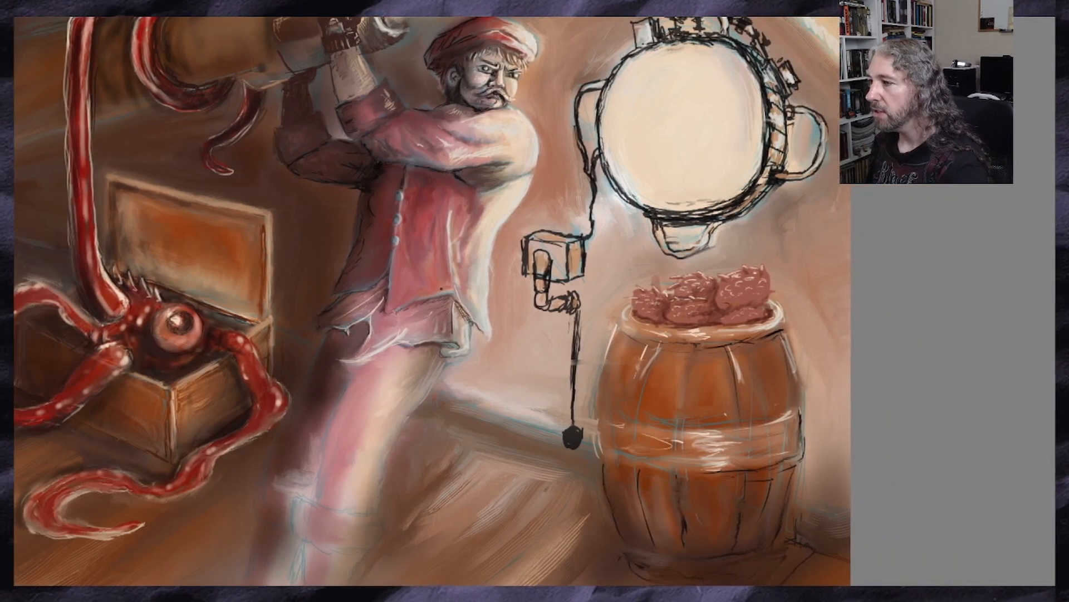
{"action": "scroll", "coordinate": [754, 276], "scroll_direction": "up", "scroll_amount": 3}
{"action": "scroll", "coordinate": [596, 301], "scroll_direction": "up", "scroll_amount": 1}
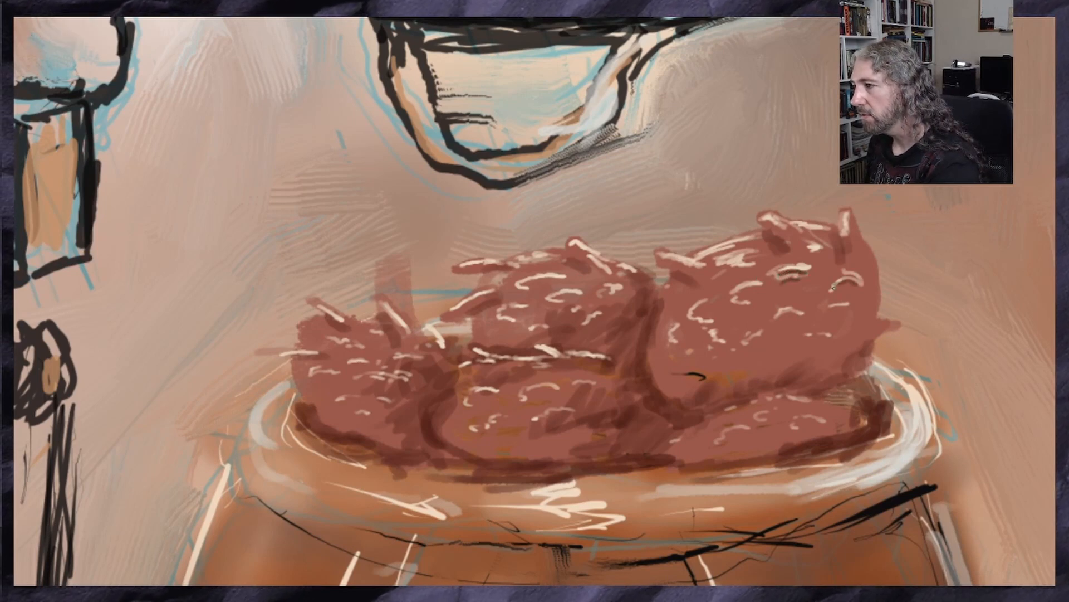
{"action": "mouse_move", "coordinate": [830, 309]}
{"action": "left_mouse_down"}
{"action": "mouse_move", "coordinate": [847, 310]}
{"action": "mouse_move", "coordinate": [819, 338]}
{"action": "mouse_move", "coordinate": [805, 338]}
{"action": "mouse_move", "coordinate": [799, 317]}
{"action": "mouse_move", "coordinate": [775, 323]}
{"action": "left_mouse_up"}
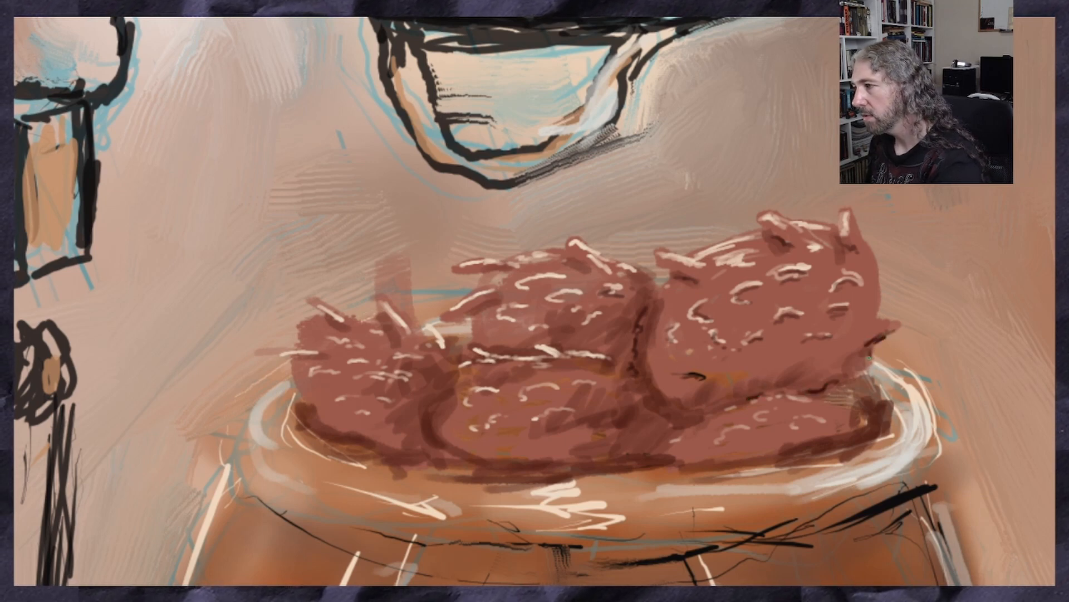
Darken the upper right lobe's lower edge and crosshatch its underside with thin dark red lines
{"action": "left_click_drag", "start_coordinate": [885, 418], "coordinate": [892, 415]}
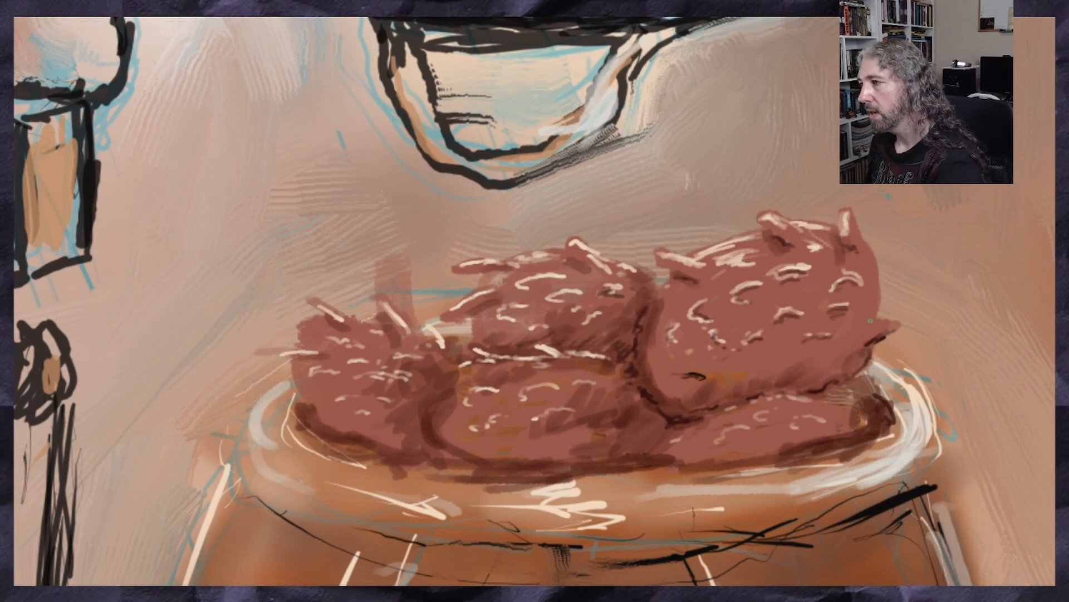
{"action": "left_click_drag", "start_coordinate": [870, 321], "coordinate": [795, 373]}
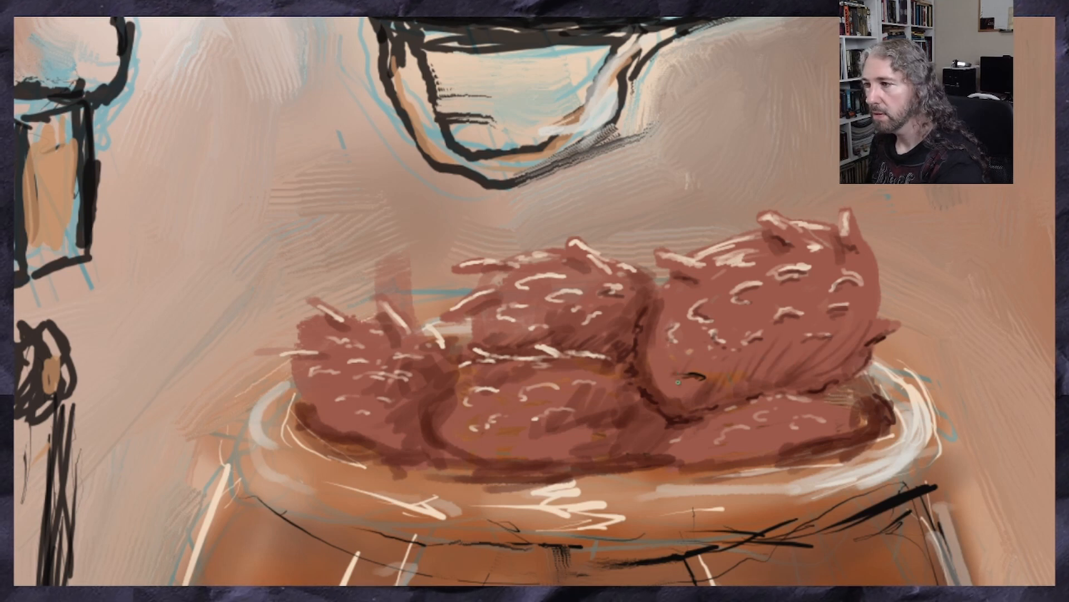
{"action": "mouse_move", "coordinate": [656, 373]}
{"action": "left_mouse_down"}
{"action": "mouse_move", "coordinate": [686, 391]}
{"action": "mouse_move", "coordinate": [744, 372]}
{"action": "left_mouse_up"}
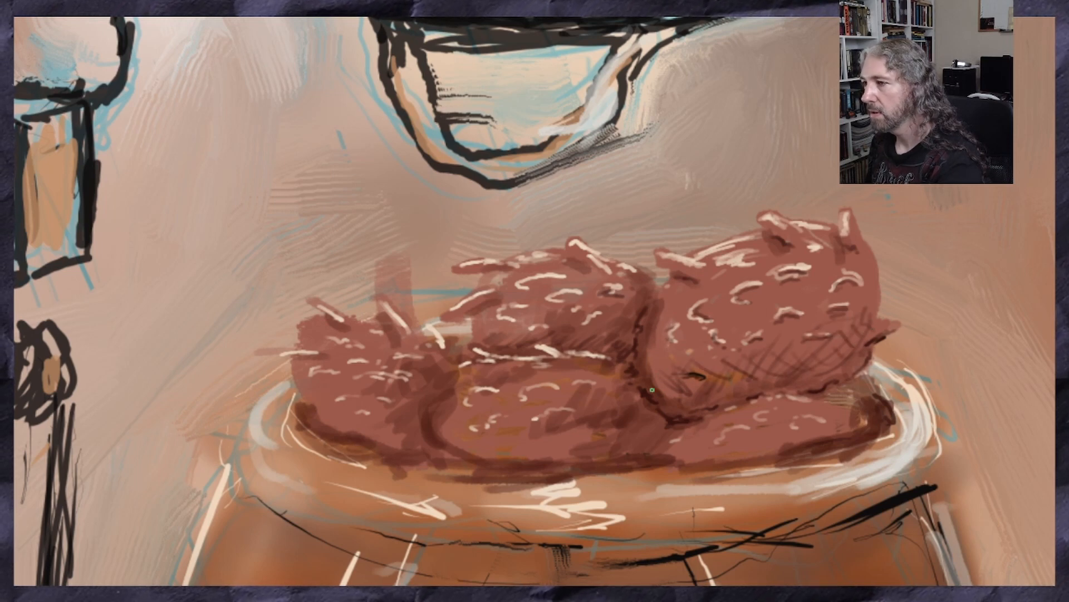
Hatch dark red shadows along the lower parts of the left, lower middle and lower right lobes
{"action": "mouse_move", "coordinate": [443, 377]}
{"action": "left_mouse_down"}
{"action": "mouse_move", "coordinate": [419, 415]}
{"action": "mouse_move", "coordinate": [446, 450]}
{"action": "mouse_move", "coordinate": [406, 439]}
{"action": "mouse_move", "coordinate": [351, 452]}
{"action": "mouse_move", "coordinate": [338, 446]}
{"action": "mouse_move", "coordinate": [401, 448]}
{"action": "mouse_move", "coordinate": [310, 413]}
{"action": "mouse_move", "coordinate": [419, 424]}
{"action": "left_mouse_up"}
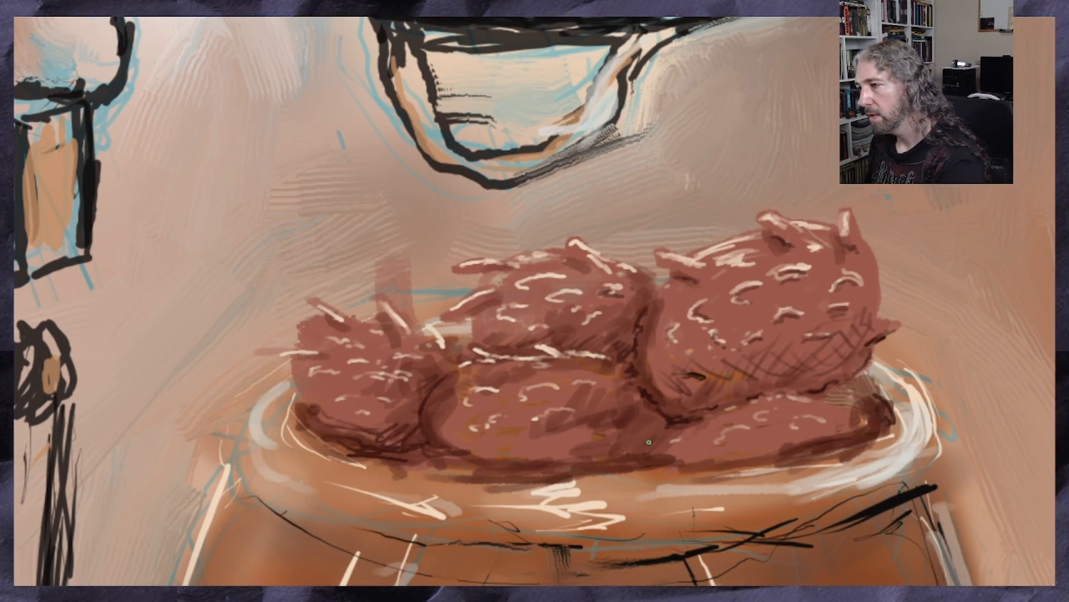
{"action": "mouse_move", "coordinate": [657, 428]}
{"action": "left_mouse_down"}
{"action": "mouse_move", "coordinate": [559, 453]}
{"action": "mouse_move", "coordinate": [464, 438]}
{"action": "mouse_move", "coordinate": [495, 428]}
{"action": "left_mouse_up"}
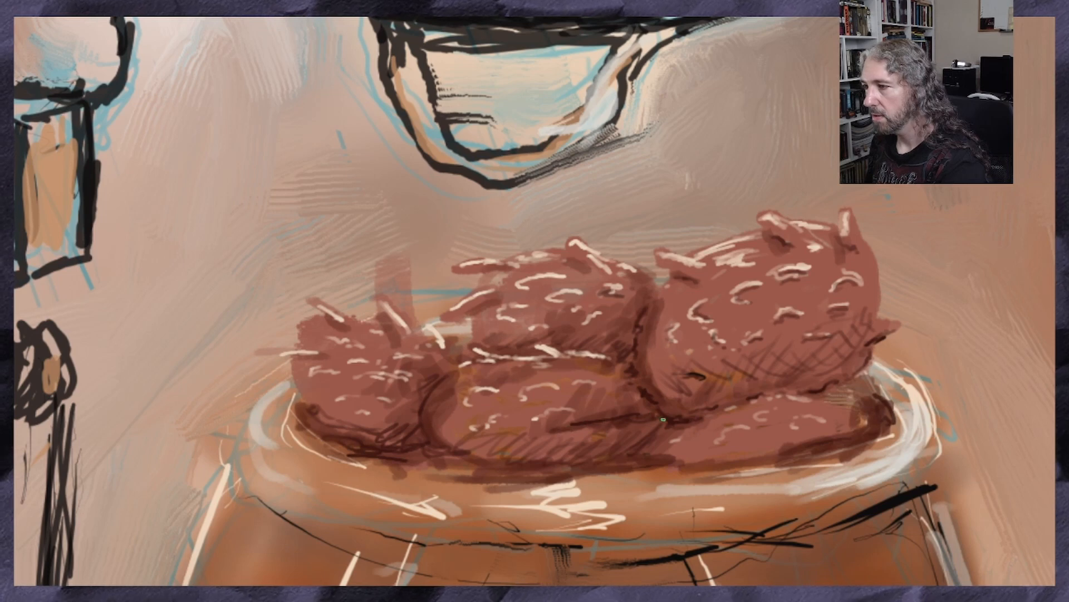
{"action": "left_click_drag", "start_coordinate": [650, 427], "coordinate": [636, 444]}
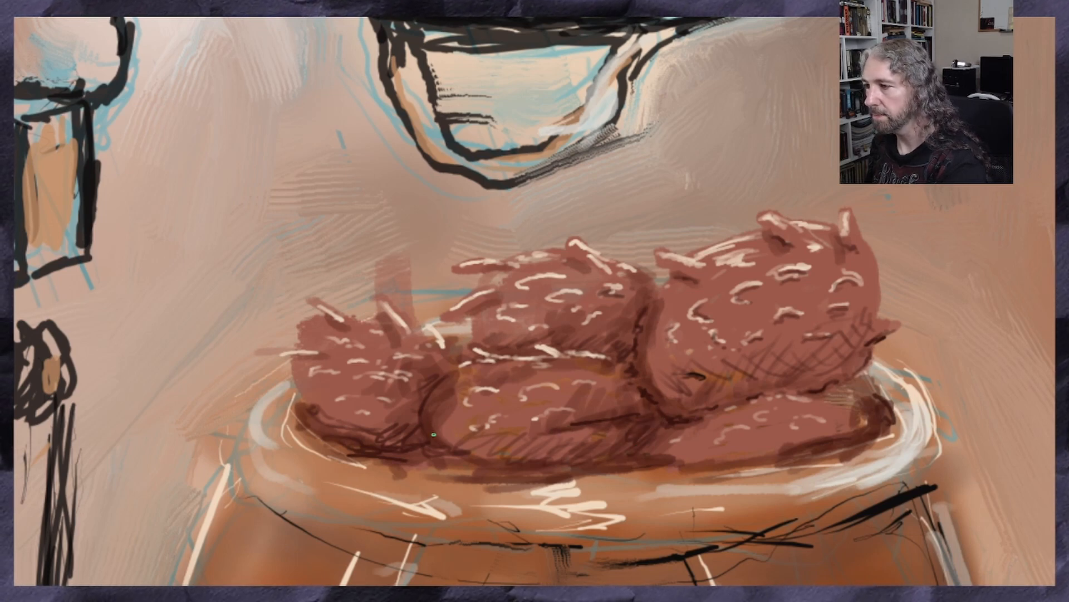
{"action": "left_click_drag", "start_coordinate": [446, 449], "coordinate": [521, 465]}
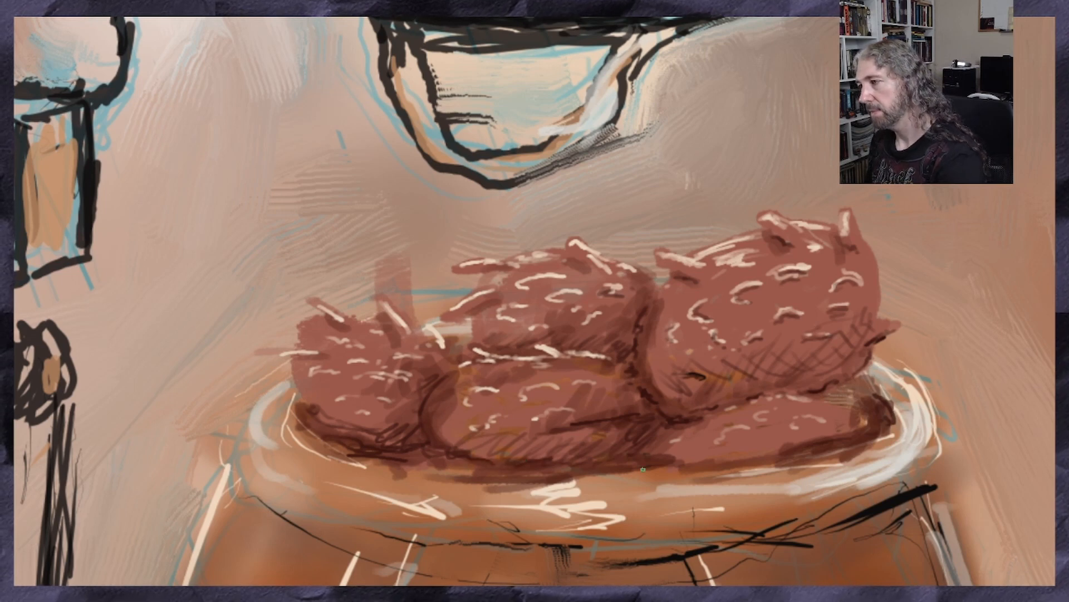
{"action": "mouse_move", "coordinate": [853, 422]}
{"action": "left_mouse_down"}
{"action": "mouse_move", "coordinate": [796, 450]}
{"action": "mouse_move", "coordinate": [730, 457]}
{"action": "mouse_move", "coordinate": [787, 442]}
{"action": "left_mouse_up"}
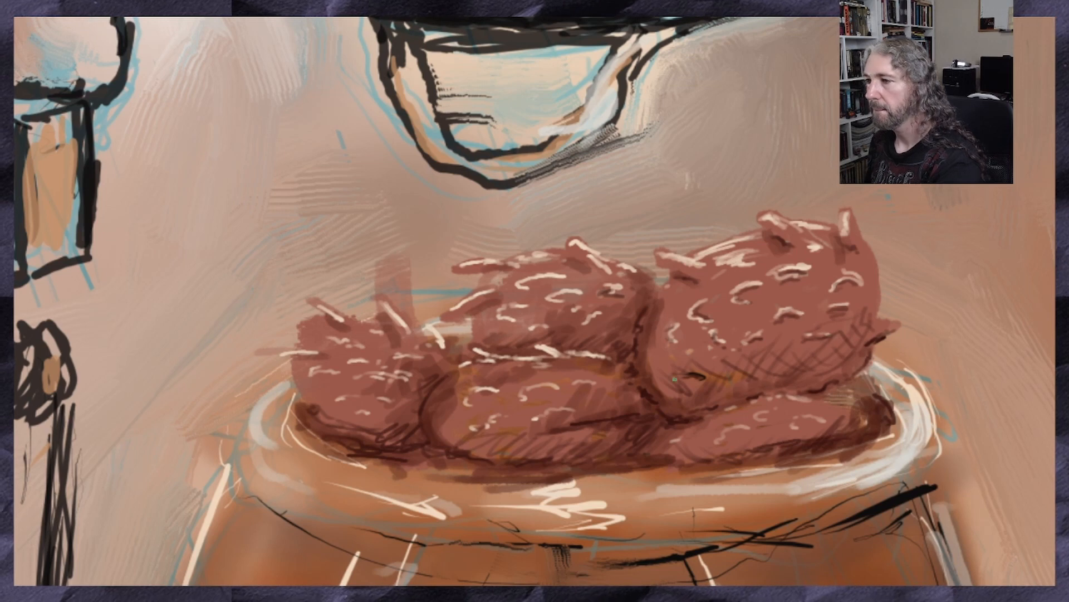
Sample the cream highlight colour and paint faint streaks on the lower middle, left and upper middle lobes
{"action": "left_click_drag", "start_coordinate": [587, 251], "coordinate": [580, 239]}
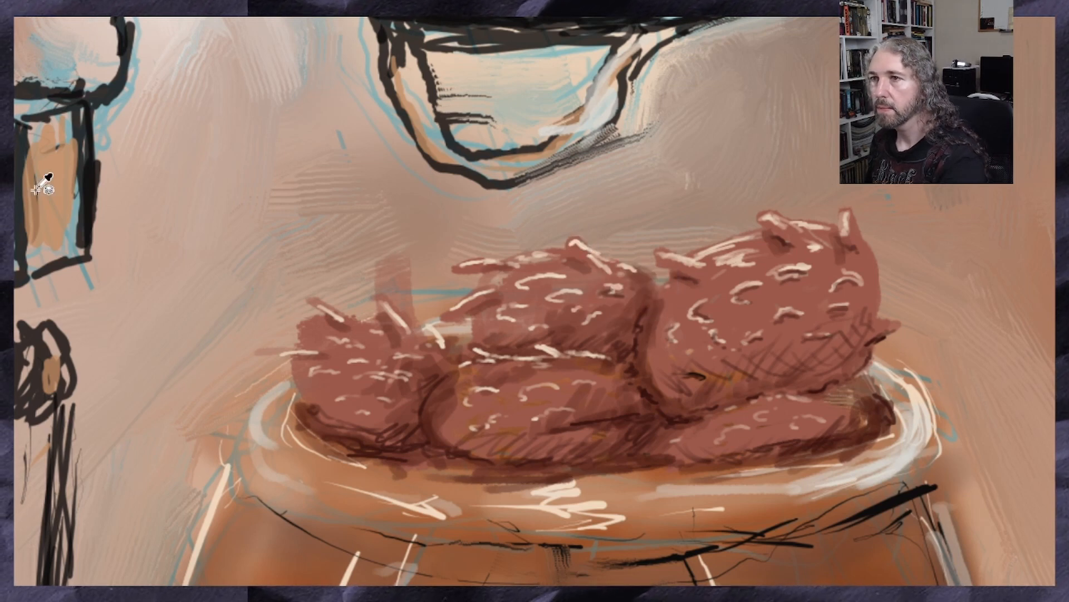
{"action": "mouse_move", "coordinate": [638, 412]}
{"action": "left_mouse_down"}
{"action": "mouse_move", "coordinate": [604, 418]}
{"action": "mouse_move", "coordinate": [633, 413]}
{"action": "left_mouse_up"}
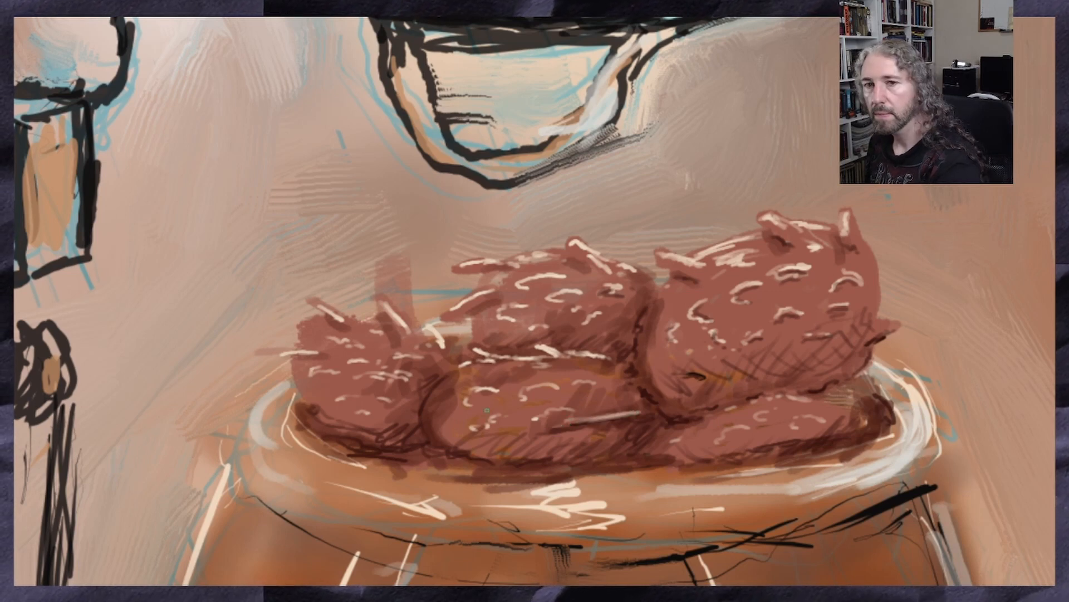
{"action": "mouse_move", "coordinate": [376, 391]}
{"action": "left_mouse_down"}
{"action": "mouse_move", "coordinate": [361, 390]}
{"action": "mouse_move", "coordinate": [412, 400]}
{"action": "left_mouse_up"}
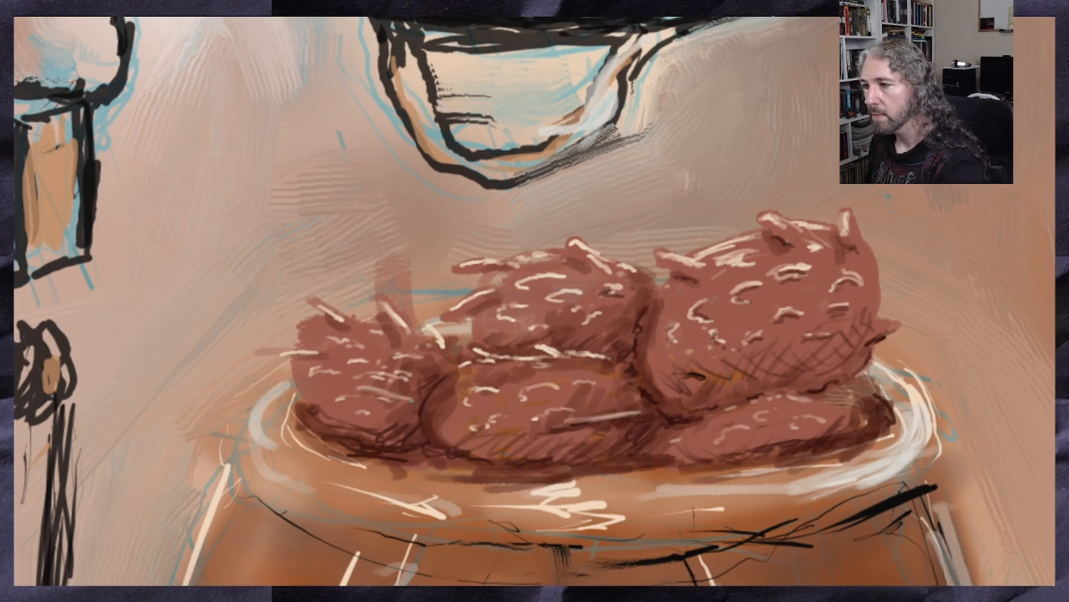
{"action": "left_click_drag", "start_coordinate": [606, 331], "coordinate": [567, 329]}
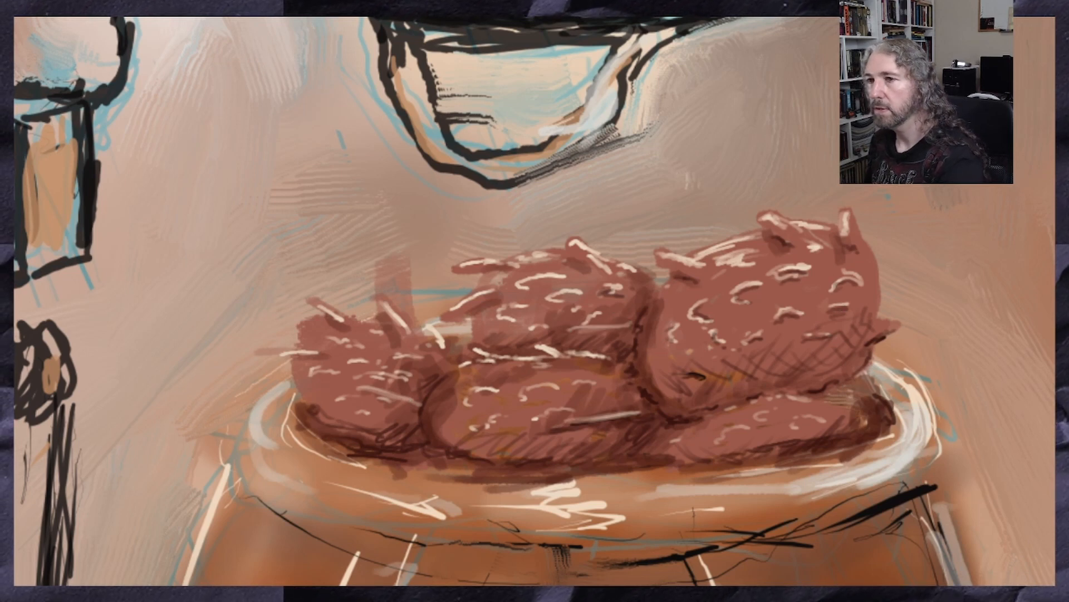
Sample the dark red at the left lobe's base and softly shade over the hatching on the lobes with a large brush
{"action": "left_click", "coordinate": [340, 431], "text": "alt"}
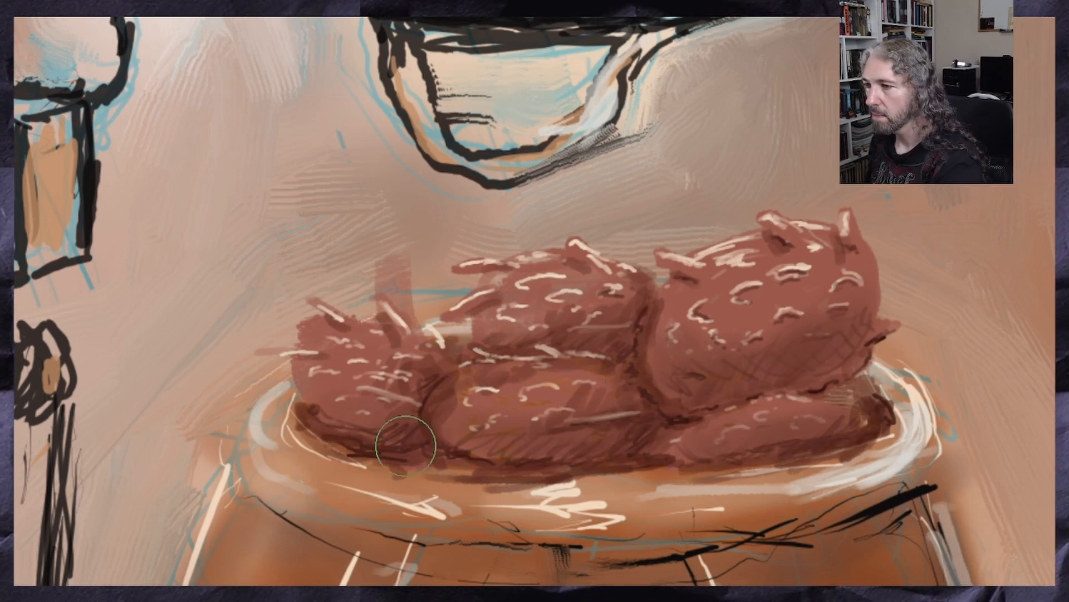
{"action": "scroll", "coordinate": [357, 418], "scroll_direction": "down", "scroll_amount": 4}
{"action": "scroll", "coordinate": [319, 446], "scroll_direction": "down", "scroll_amount": 2}
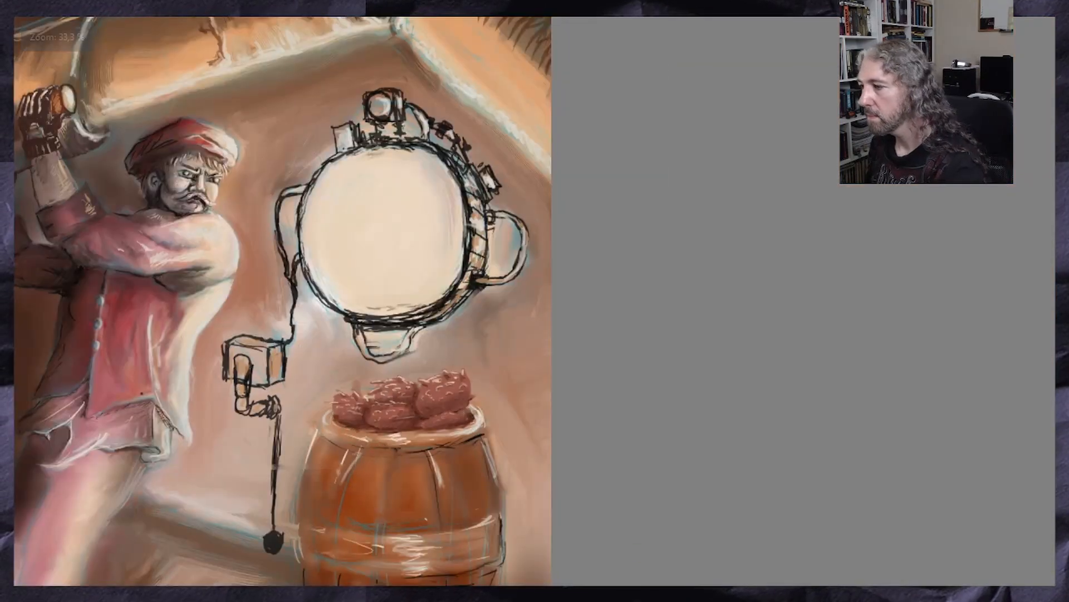
{"action": "scroll", "coordinate": [557, 479], "scroll_direction": "down", "scroll_amount": 3}
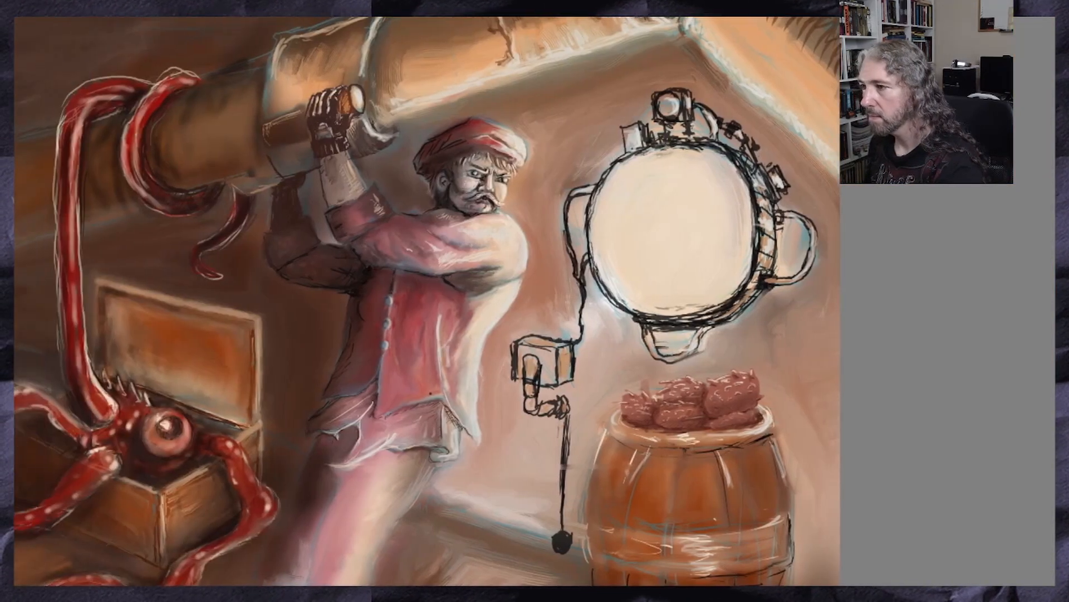
{"action": "scroll", "coordinate": [555, 484], "scroll_direction": "down", "scroll_amount": 2}
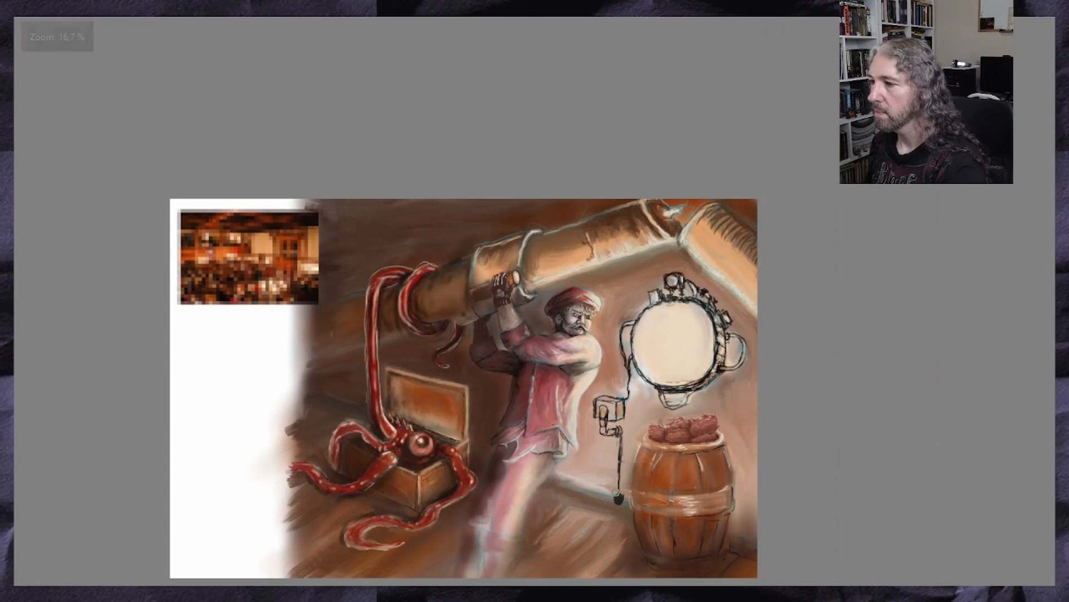
Paint near-black contact shadows along the red mass's base and into the gaps between its lower lobes
{"action": "scroll", "coordinate": [651, 490], "scroll_direction": "up", "scroll_amount": 3}
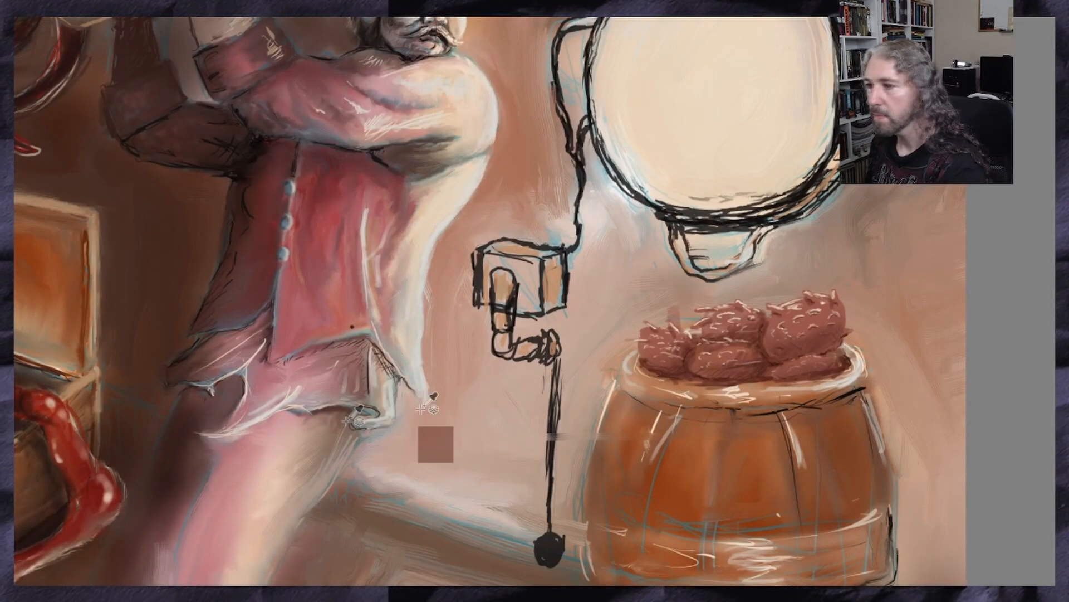
{"action": "scroll", "coordinate": [802, 371], "scroll_direction": "up", "scroll_amount": 3}
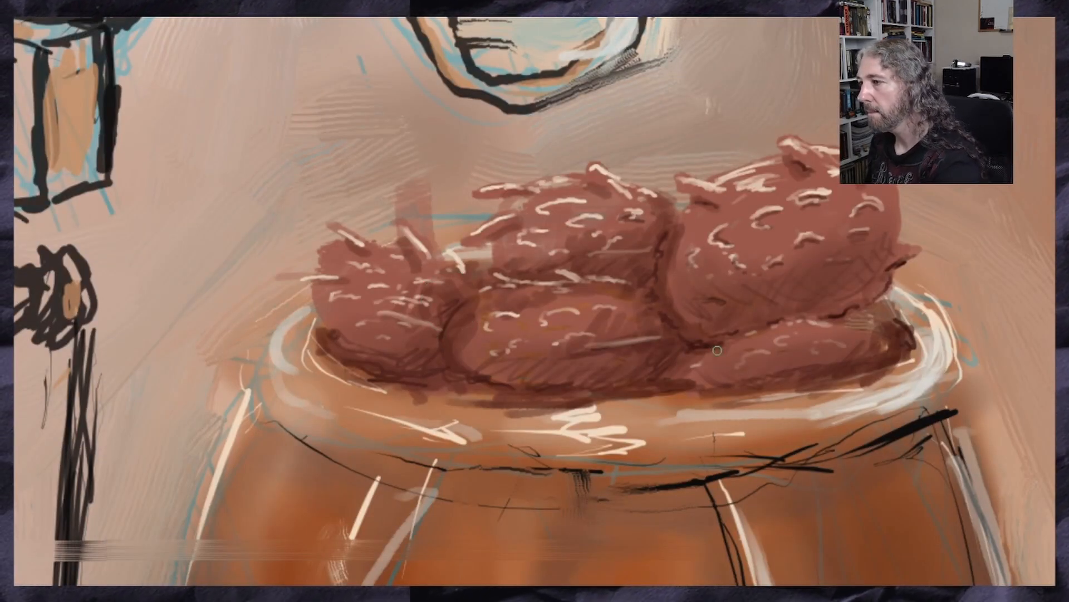
{"action": "mouse_move", "coordinate": [885, 304]}
{"action": "left_mouse_down"}
{"action": "mouse_move", "coordinate": [774, 323]}
{"action": "mouse_move", "coordinate": [897, 352]}
{"action": "mouse_move", "coordinate": [857, 368]}
{"action": "mouse_move", "coordinate": [749, 386]}
{"action": "mouse_move", "coordinate": [677, 379]}
{"action": "mouse_move", "coordinate": [682, 351]}
{"action": "mouse_move", "coordinate": [678, 379]}
{"action": "mouse_move", "coordinate": [558, 391]}
{"action": "left_mouse_up"}
{"action": "mouse_move", "coordinate": [659, 388]}
{"action": "left_mouse_down"}
{"action": "mouse_move", "coordinate": [506, 387]}
{"action": "mouse_move", "coordinate": [440, 369]}
{"action": "mouse_move", "coordinate": [436, 333]}
{"action": "mouse_move", "coordinate": [443, 380]}
{"action": "mouse_move", "coordinate": [394, 379]}
{"action": "left_mouse_up"}
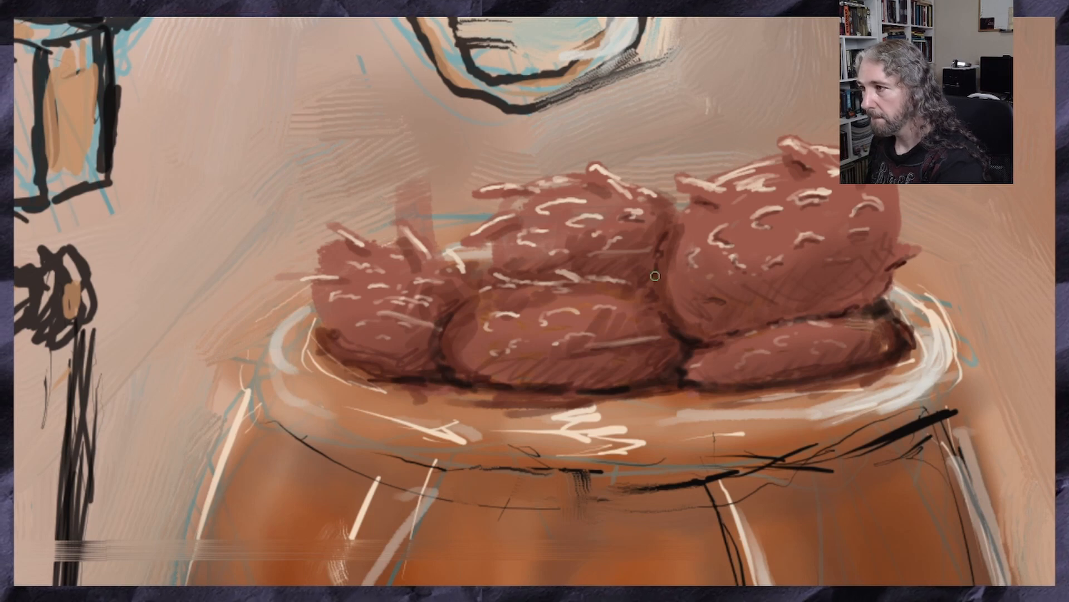
Deepen the crevices around the upper middle lobe and the left lobe's lower edge with near-black strokes
{"action": "mouse_move", "coordinate": [656, 277]}
{"action": "left_mouse_down"}
{"action": "mouse_move", "coordinate": [644, 262]}
{"action": "mouse_move", "coordinate": [612, 278]}
{"action": "left_mouse_up"}
{"action": "left_click_drag", "start_coordinate": [647, 258], "coordinate": [674, 218]}
{"action": "mouse_move", "coordinate": [622, 273]}
{"action": "left_mouse_down"}
{"action": "mouse_move", "coordinate": [635, 262]}
{"action": "mouse_move", "coordinate": [474, 275]}
{"action": "mouse_move", "coordinate": [487, 259]}
{"action": "mouse_move", "coordinate": [467, 271]}
{"action": "left_mouse_up"}
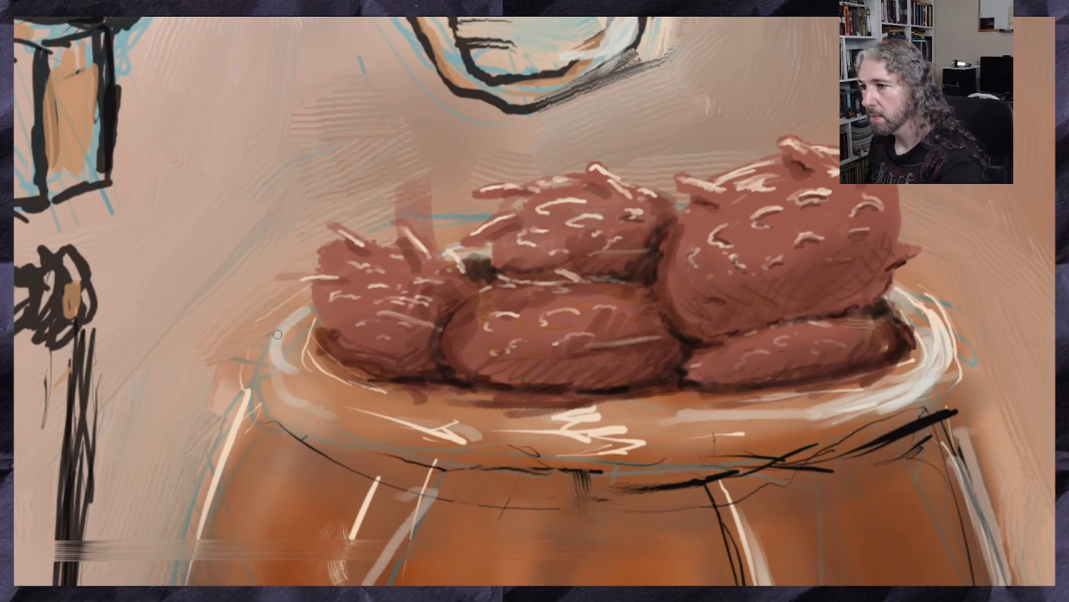
{"action": "left_click_drag", "start_coordinate": [318, 347], "coordinate": [391, 373]}
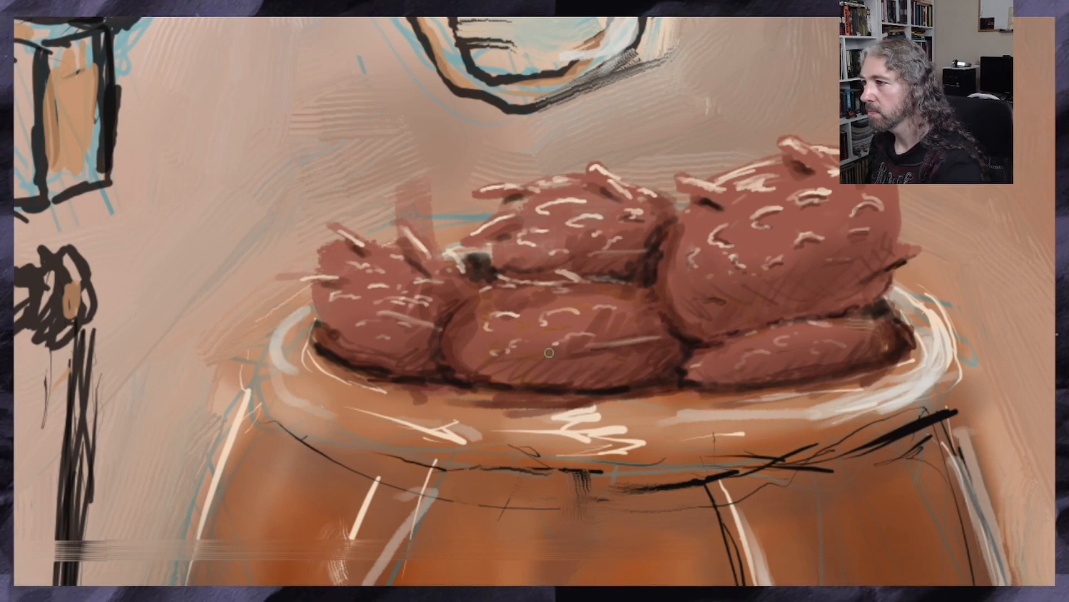
{"action": "scroll", "coordinate": [559, 340], "scroll_direction": "down", "scroll_amount": 3}
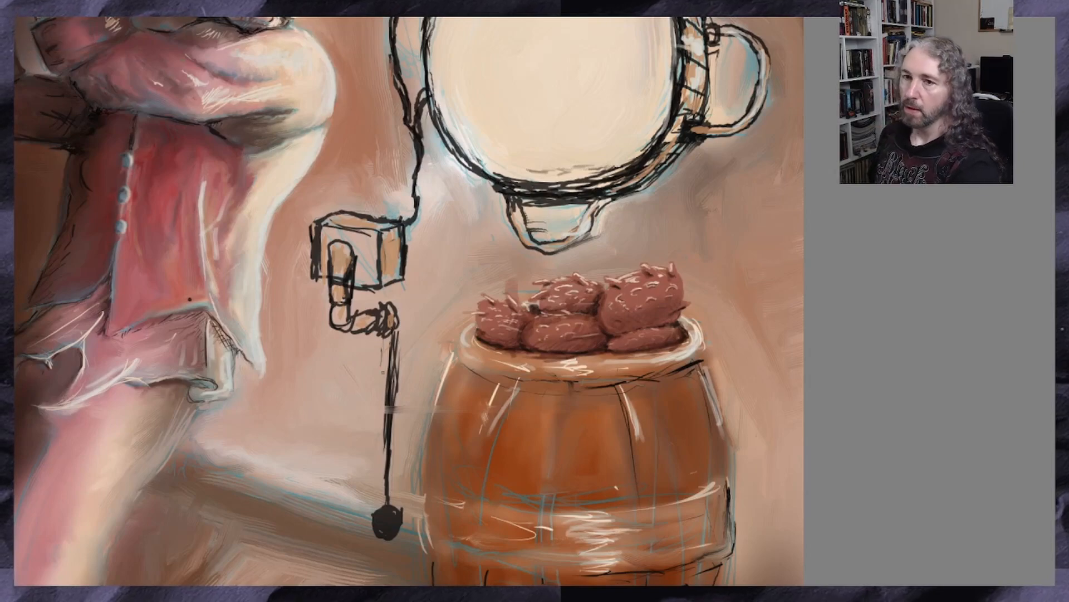
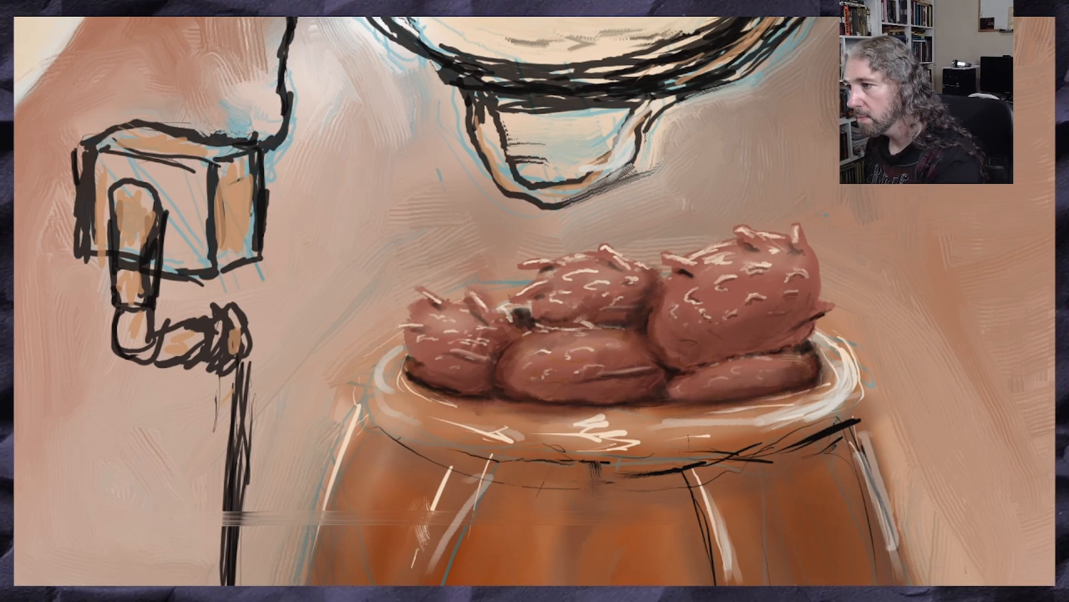
Rework the crevice between the left lobe and the upper middle lobe, darkening it with near-black strokes
{"action": "mouse_move", "coordinate": [524, 306]}
{"action": "left_mouse_down"}
{"action": "mouse_move", "coordinate": [506, 313]}
{"action": "mouse_move", "coordinate": [514, 312]}
{"action": "left_mouse_up"}
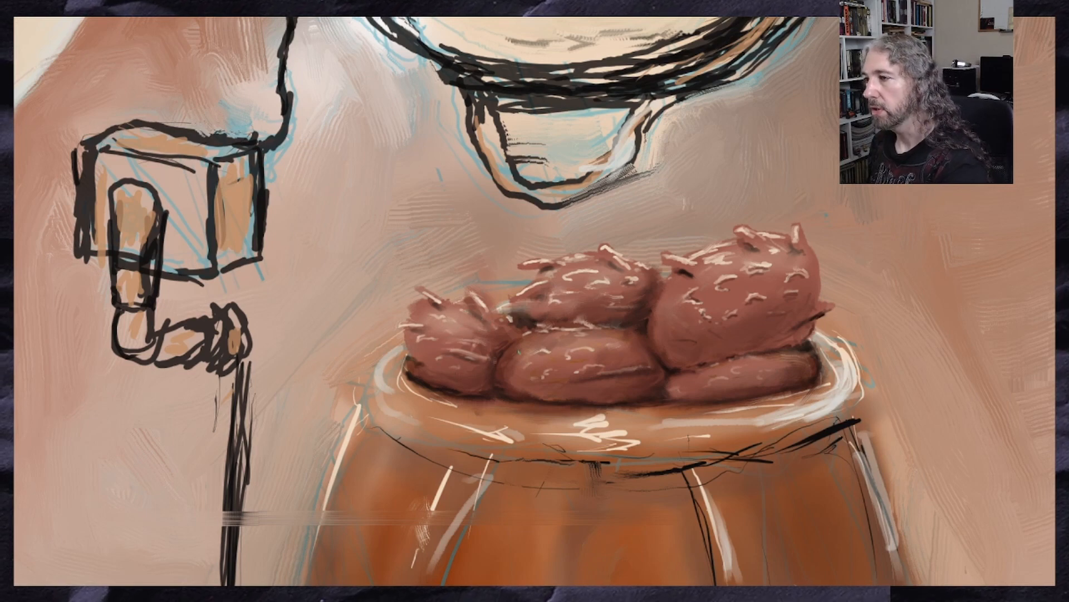
{"action": "scroll", "coordinate": [519, 352], "scroll_direction": "down", "scroll_amount": 5}
{"action": "scroll", "coordinate": [524, 362], "scroll_direction": "up", "scroll_amount": 6}
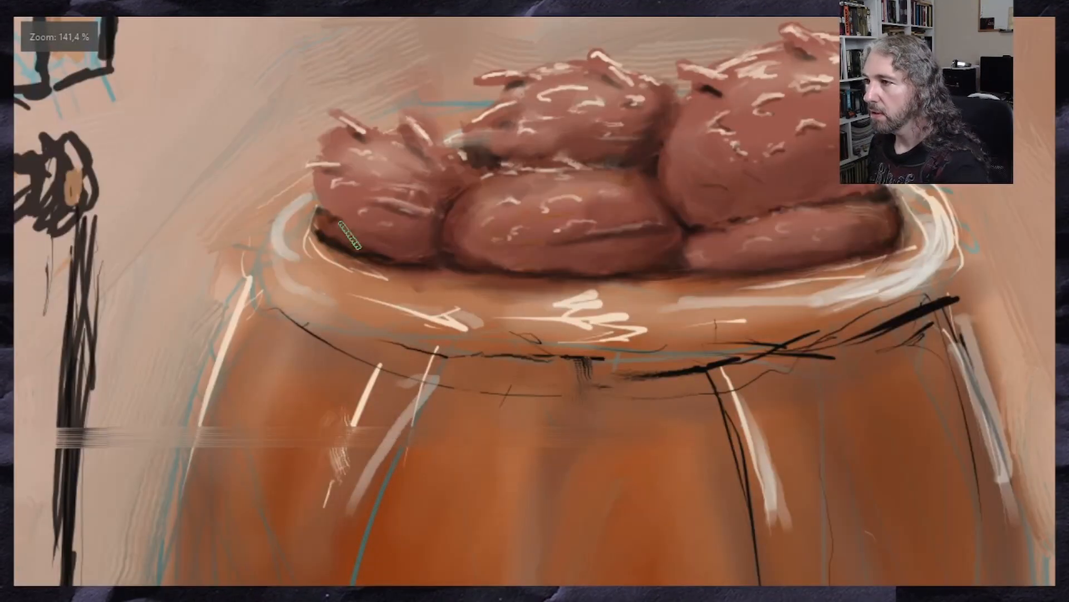
{"action": "scroll", "coordinate": [357, 228], "scroll_direction": "down", "scroll_amount": 2}
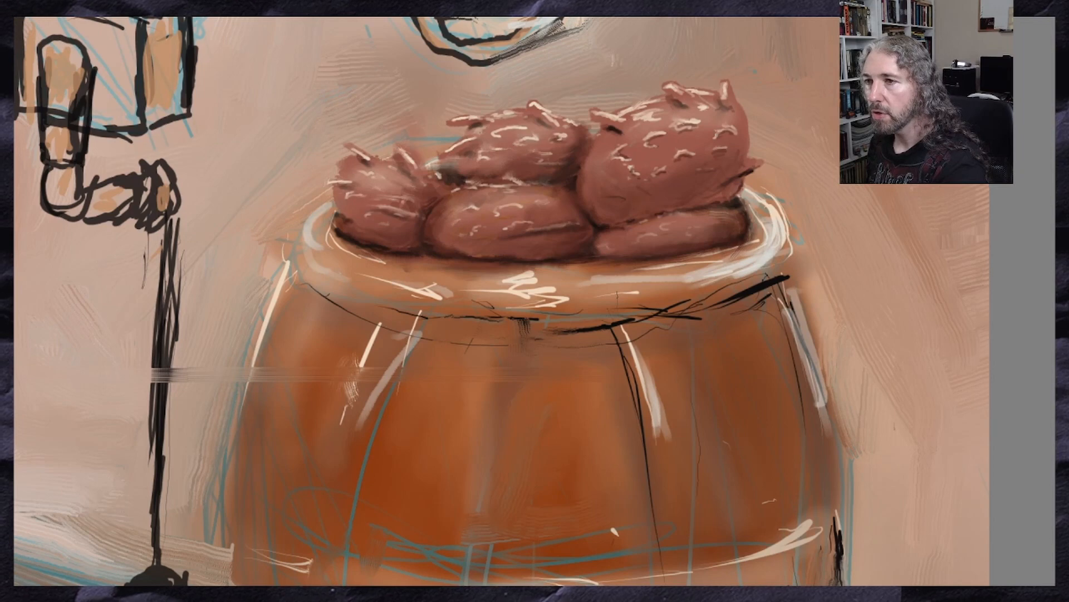
{"action": "left_click", "coordinate": [450, 172], "text": "ctrl"}
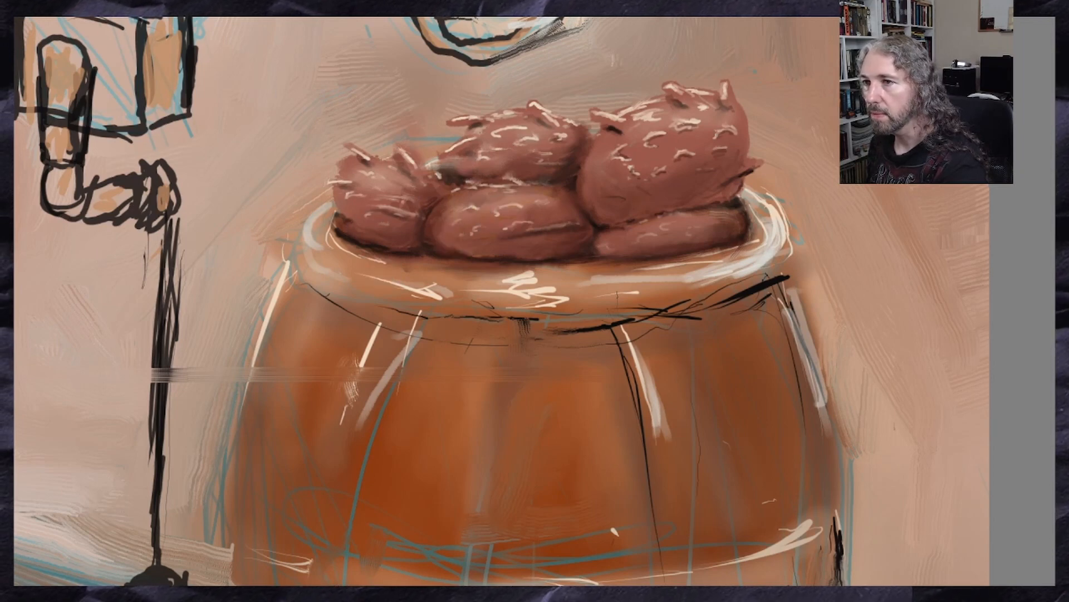
{"action": "left_click_drag", "start_coordinate": [293, 171], "coordinate": [587, 226]}
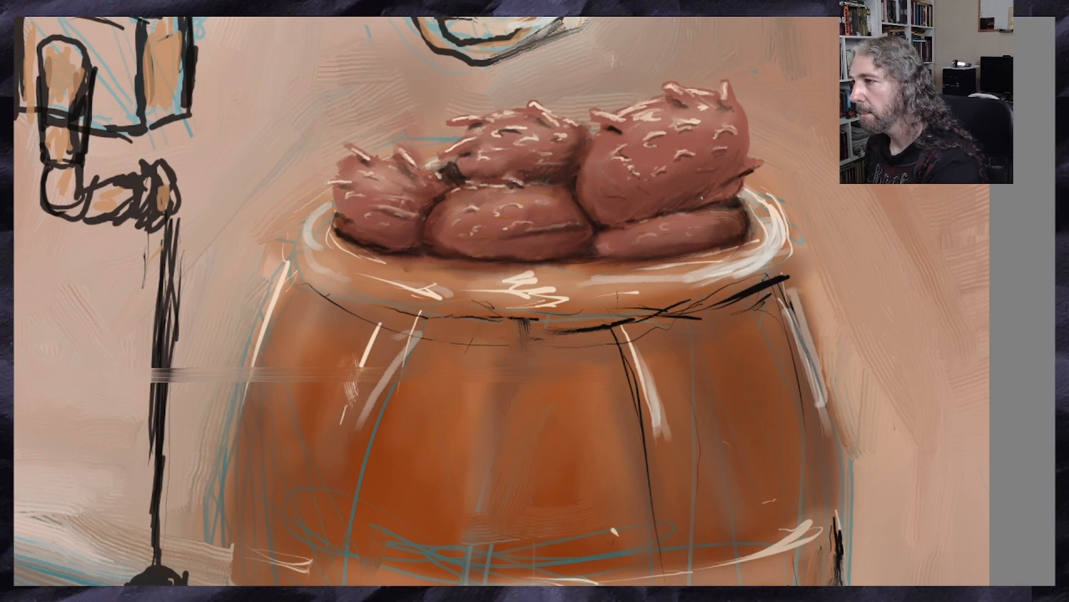
Hatch dark shading strokes across the underside of the large right lobe and the lower right lobe's upper edge
{"action": "left_click_drag", "start_coordinate": [607, 207], "coordinate": [582, 183]}
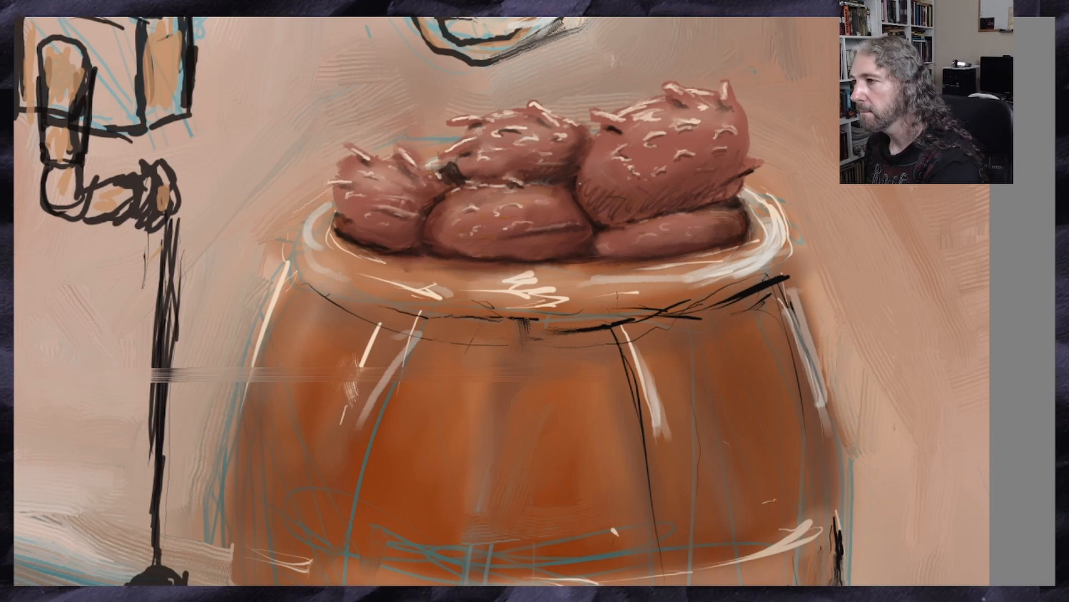
{"action": "scroll", "coordinate": [563, 223], "scroll_direction": "down", "scroll_amount": 4}
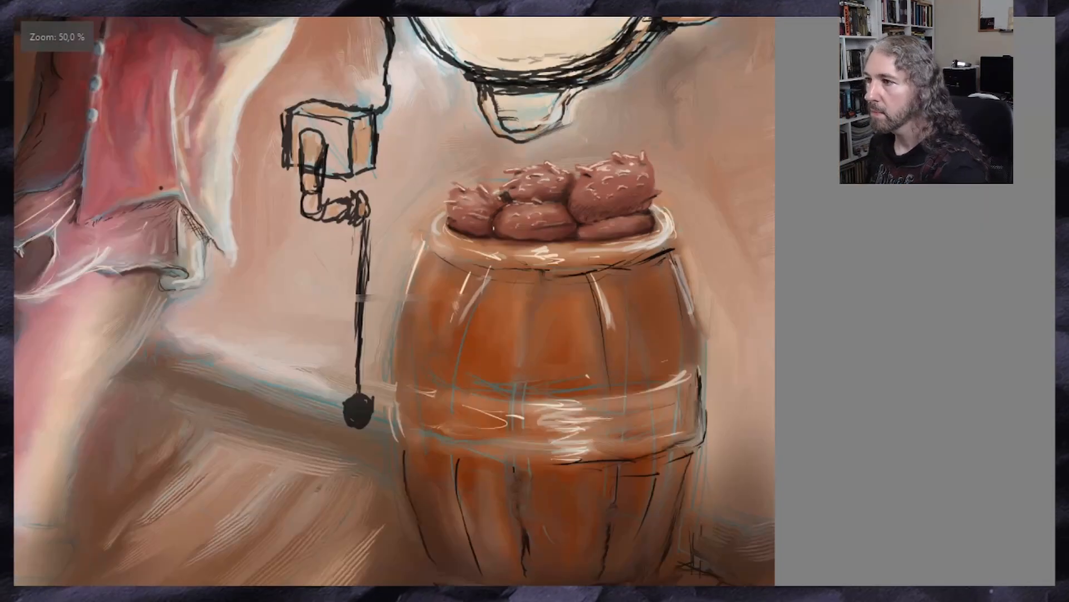
{"action": "scroll", "coordinate": [398, 72], "scroll_direction": "up", "scroll_amount": 3}
{"action": "scroll", "coordinate": [765, 429], "scroll_direction": "up", "scroll_amount": 2}
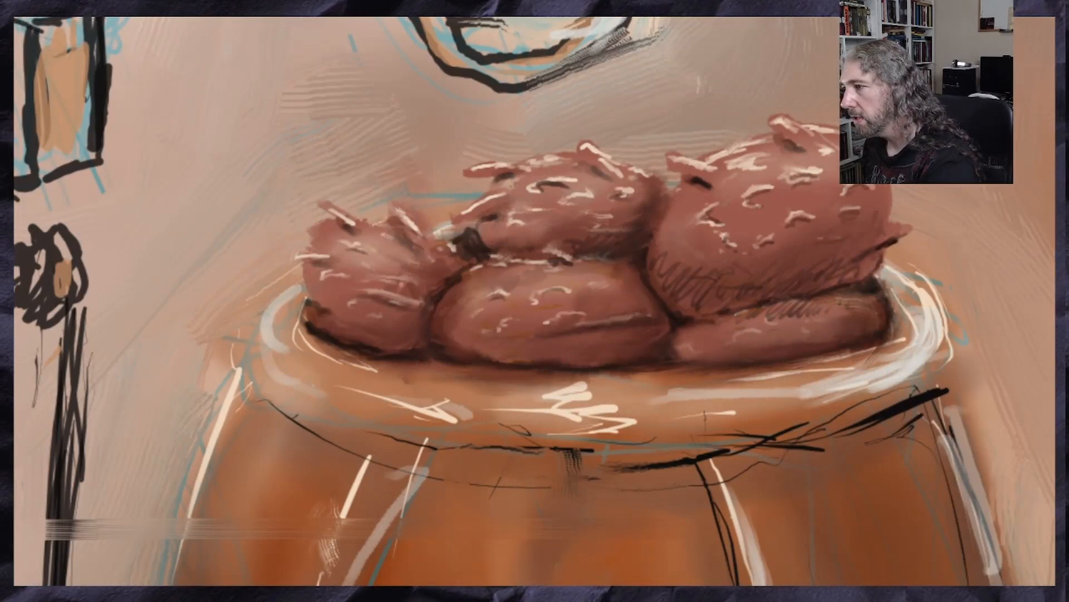
Blend the hatching on the large right lobe and the lower right lobe into soft shading
{"action": "mouse_move", "coordinate": [764, 306]}
{"action": "left_mouse_down"}
{"action": "mouse_move", "coordinate": [862, 299]}
{"action": "mouse_move", "coordinate": [749, 320]}
{"action": "left_mouse_up"}
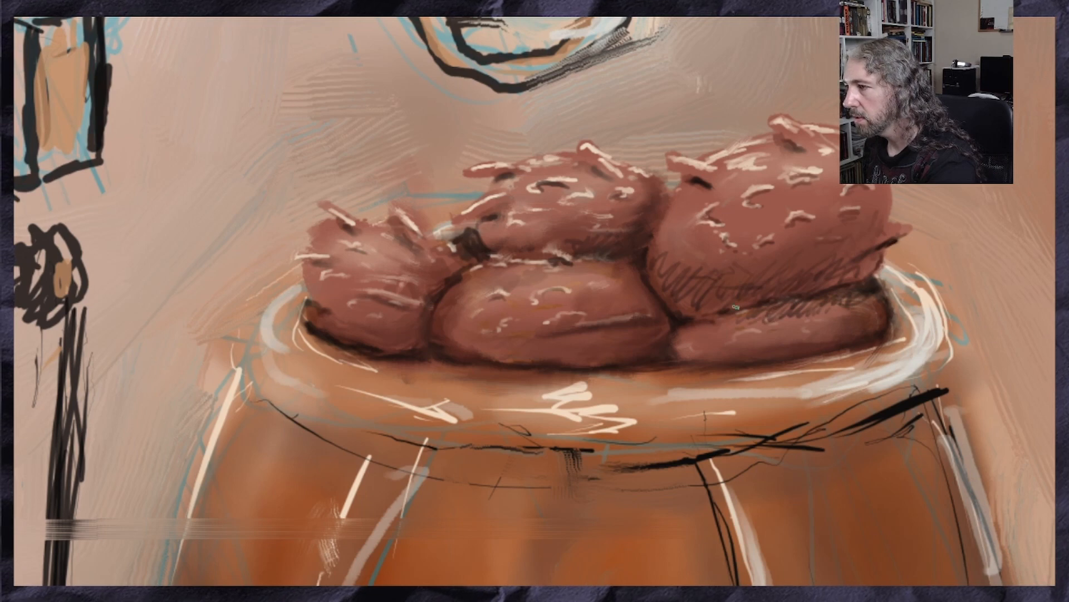
{"action": "left_click_drag", "start_coordinate": [810, 305], "coordinate": [864, 301]}
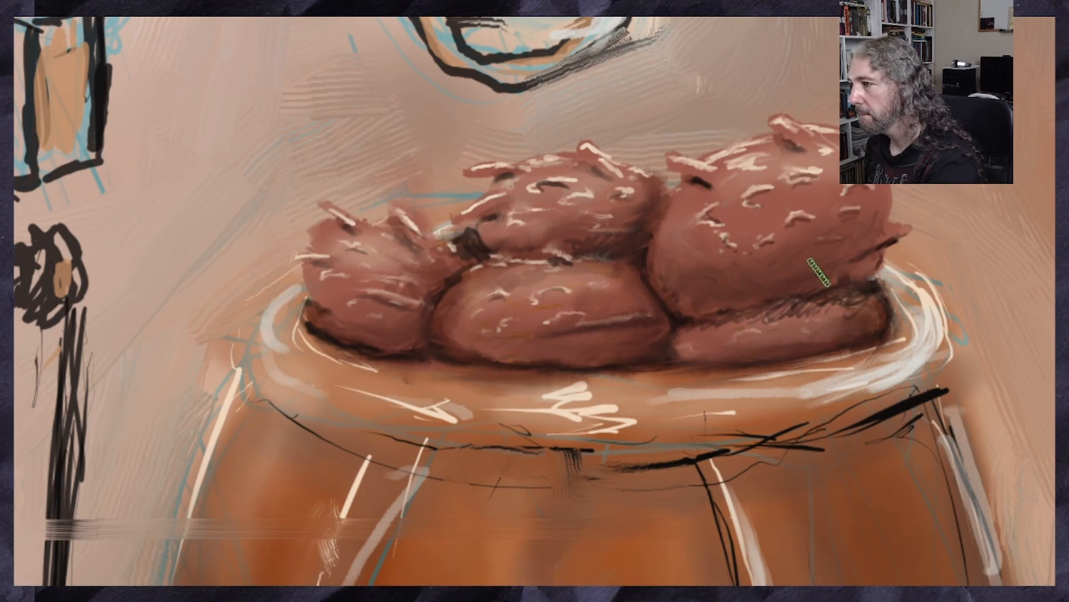
{"action": "left_click_drag", "start_coordinate": [831, 306], "coordinate": [713, 326]}
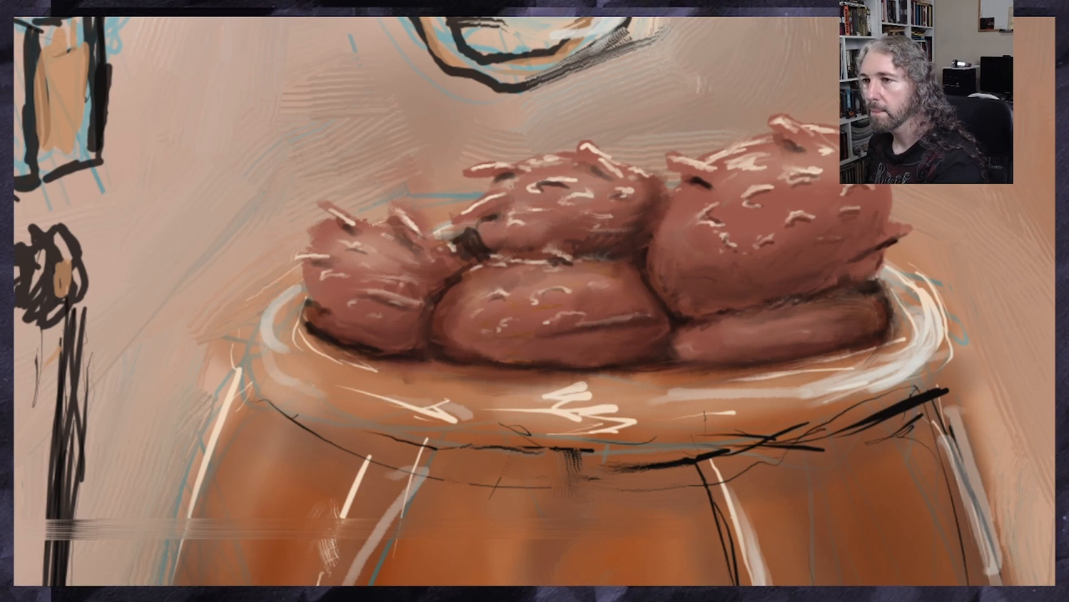
Sample the highlight colour on the upper middle lobe and paint faint light squiggles along the lower right lobe
{"action": "left_click", "coordinate": [561, 179], "text": "ctrl"}
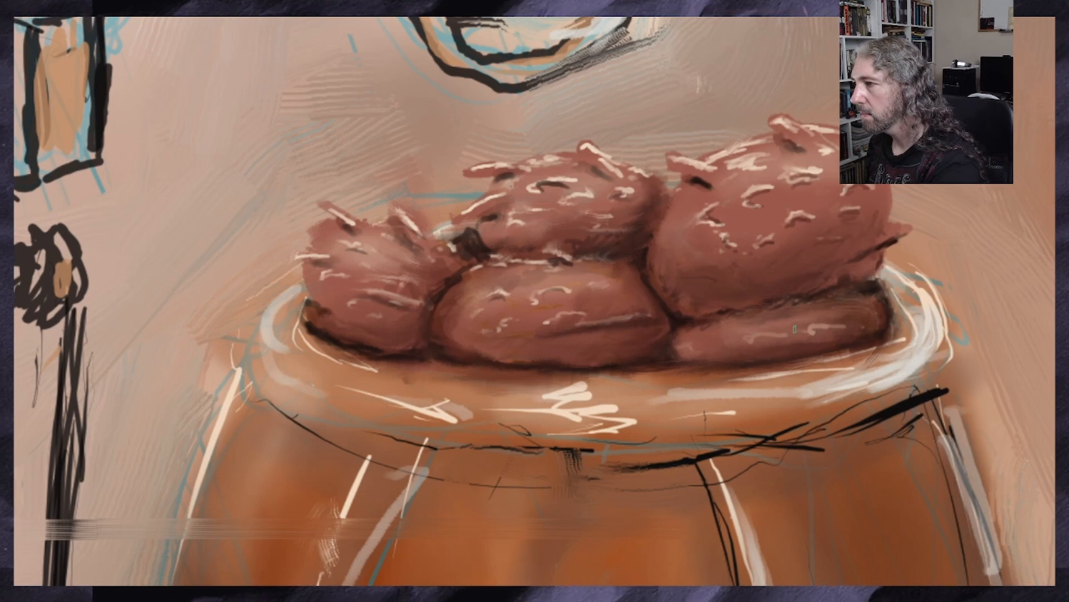
{"action": "left_click_drag", "start_coordinate": [711, 350], "coordinate": [742, 344]}
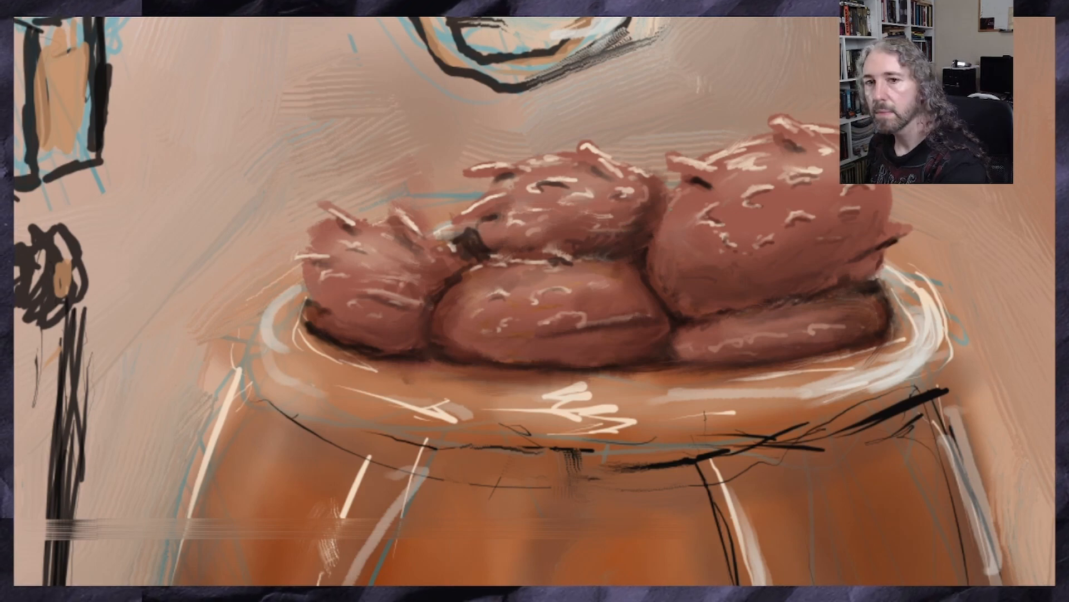
{"action": "scroll", "coordinate": [344, 254], "scroll_direction": "down", "scroll_amount": 3}
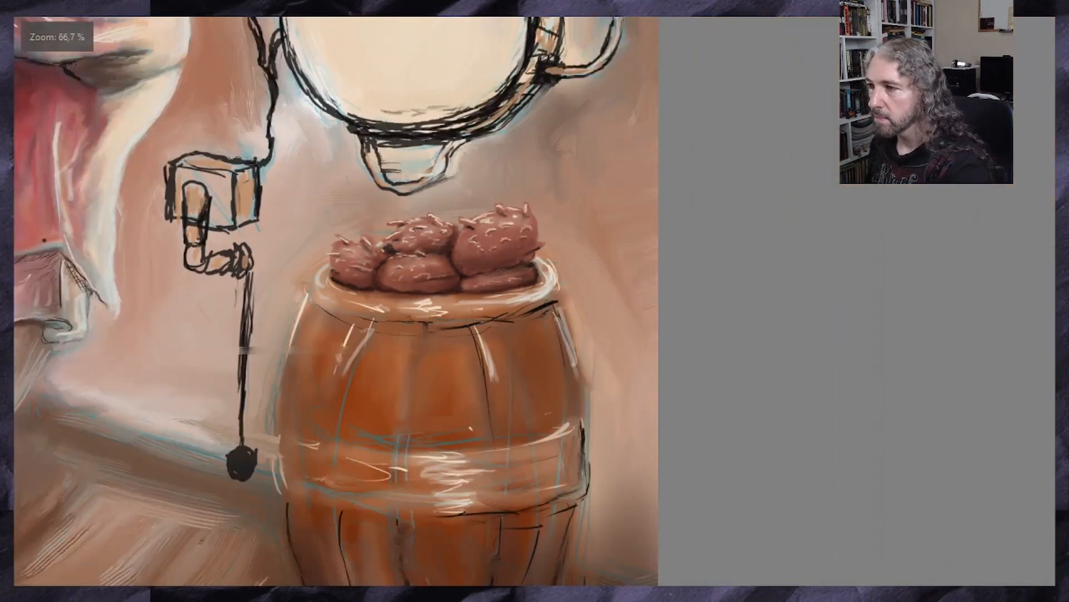
Sample the dark shadow colour at the left lobe's base and hatch shadows under the lobes and into the upper gaps
{"action": "scroll", "coordinate": [363, 267], "scroll_direction": "up", "scroll_amount": 3}
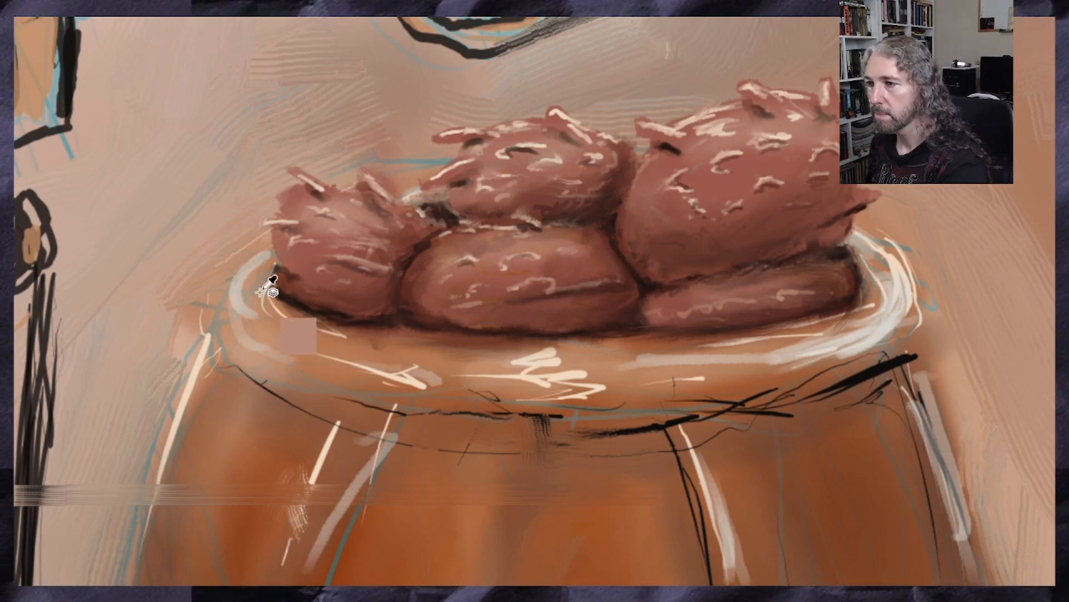
{"action": "left_click", "coordinate": [284, 294], "text": "ctrl"}
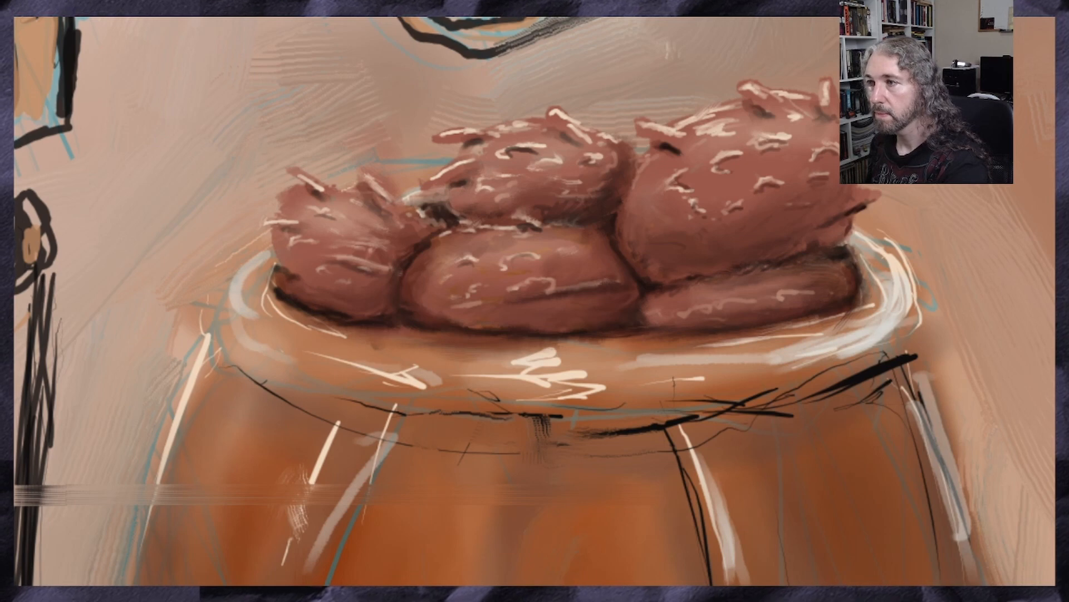
{"action": "mouse_move", "coordinate": [417, 215]}
{"action": "left_mouse_down"}
{"action": "mouse_move", "coordinate": [440, 199]}
{"action": "mouse_move", "coordinate": [413, 202]}
{"action": "mouse_move", "coordinate": [449, 208]}
{"action": "left_mouse_up"}
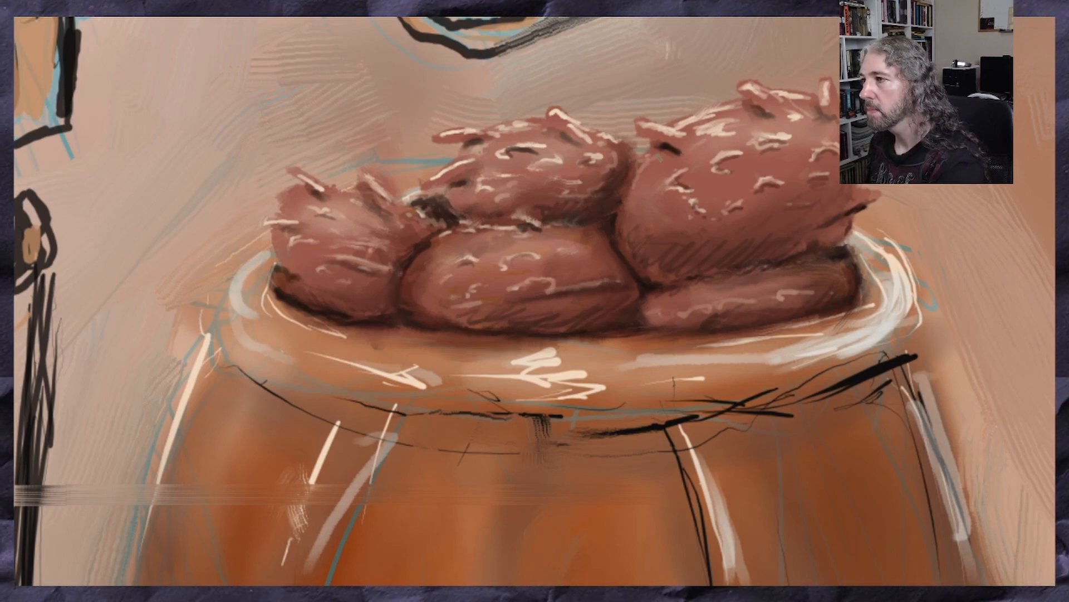
{"action": "mouse_move", "coordinate": [636, 171]}
{"action": "left_mouse_down"}
{"action": "mouse_move", "coordinate": [615, 220]}
{"action": "mouse_move", "coordinate": [630, 214]}
{"action": "left_mouse_up"}
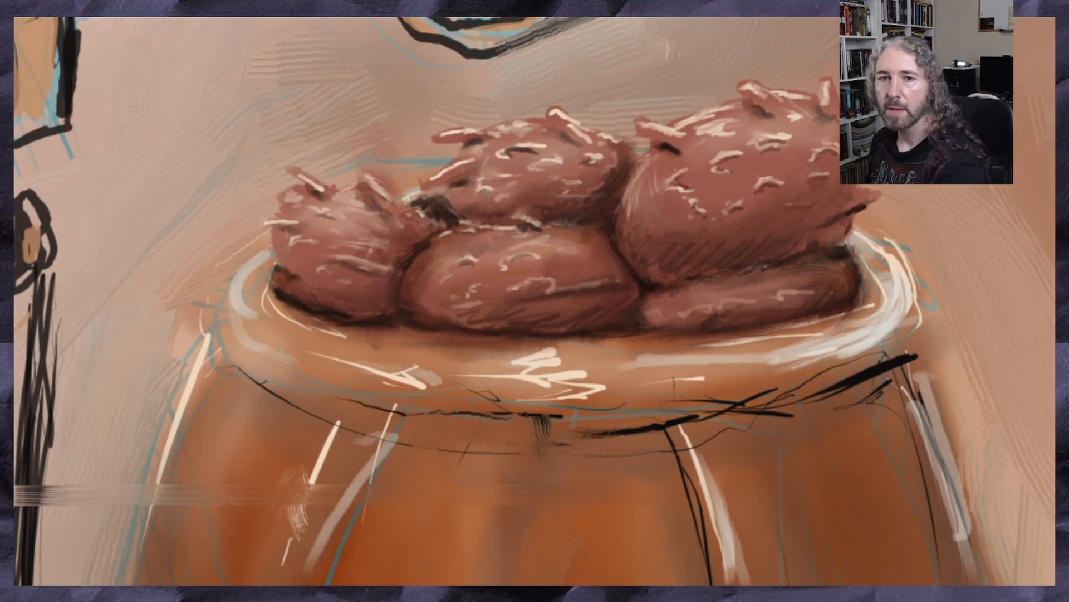
Examine how the shaded red mass reads against the man, the creature and the rest of the painting
{"action": "key", "text": "minus"}
{"action": "key", "text": "minus"}
{"action": "key", "text": "minus"}
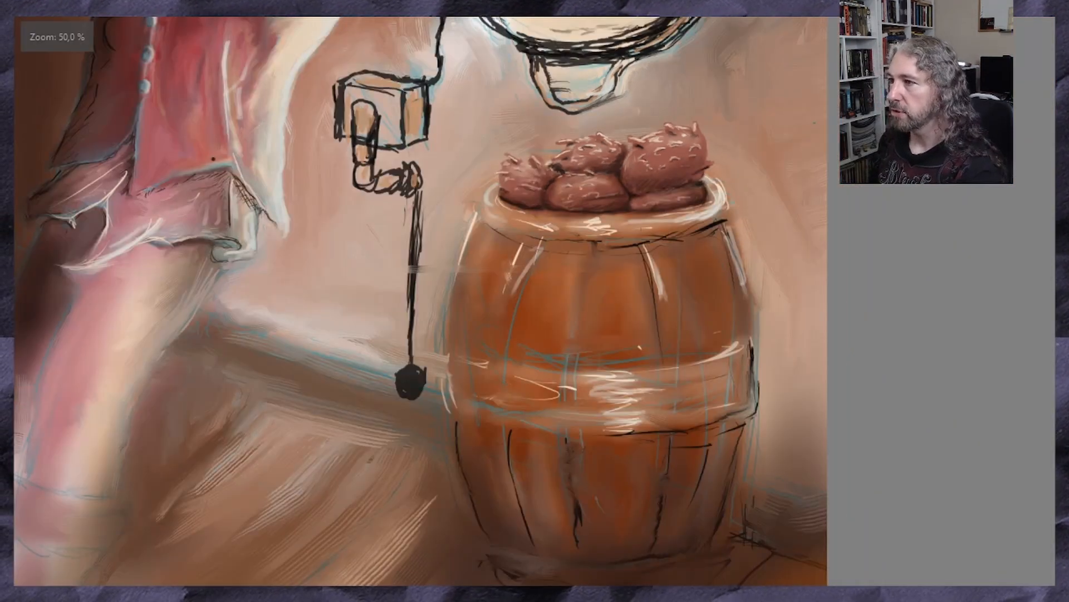
{"action": "key", "text": "minus"}
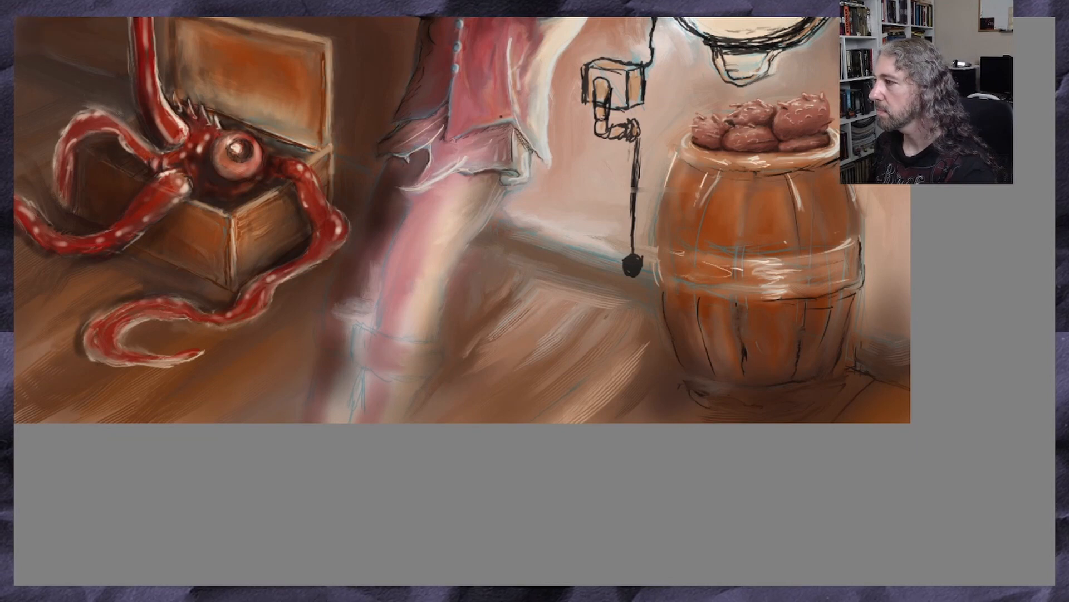
{"action": "key", "text": "Up"}
{"action": "key", "text": "Up"}
{"action": "key", "text": "Up"}
{"action": "key", "text": "Up"}
{"action": "key", "text": "Up"}
{"action": "key", "text": "Up"}
{"action": "key", "text": "Up"}
{"action": "key", "text": "Up"}
{"action": "key", "text": "Up"}
{"action": "key", "text": "Up"}
{"action": "key", "text": "Up"}
{"action": "key", "text": "Up"}
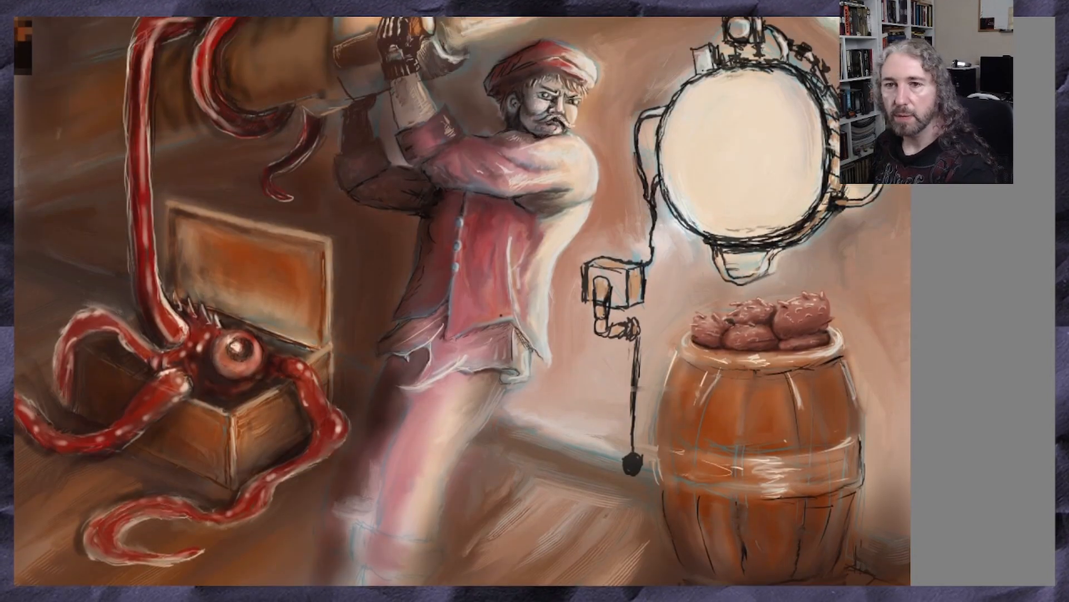
{"action": "key", "text": "Up"}
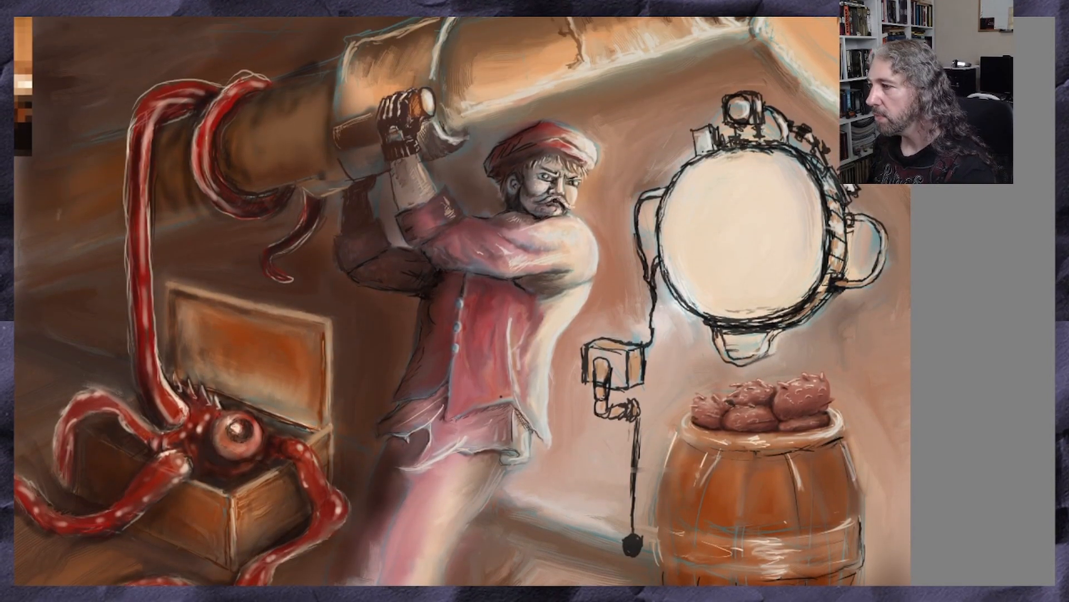
Sample the dark tone at the red mass's base and darken the lower right lobe and the base along the barrel rim
{"action": "key", "text": "plus"}
{"action": "key", "text": "plus"}
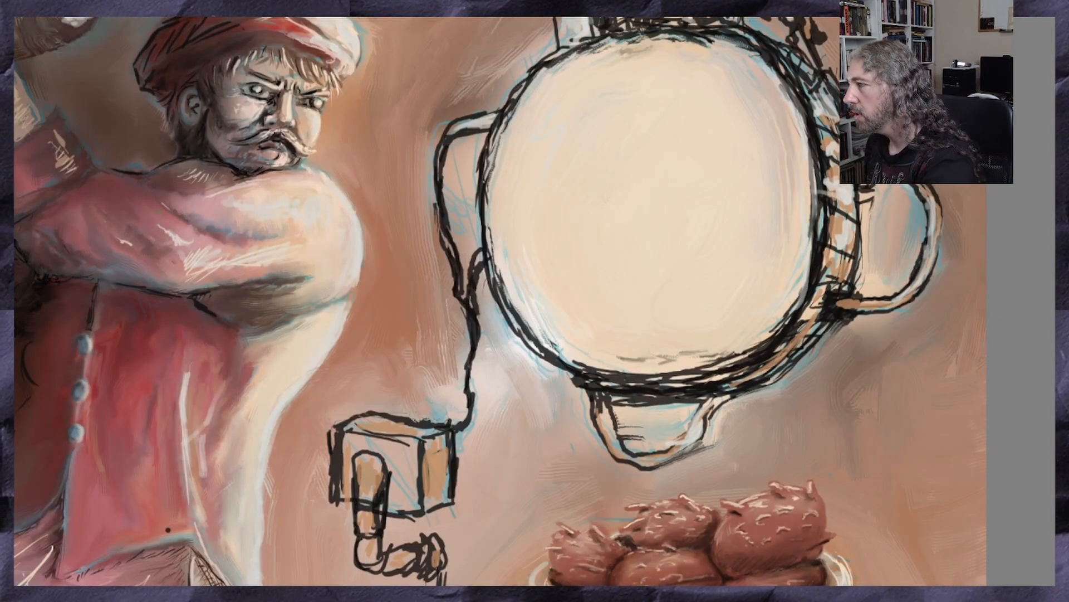
{"action": "key", "text": "Down"}
{"action": "key", "text": "Down"}
{"action": "key", "text": "Down"}
{"action": "key", "text": "Down"}
{"action": "key", "text": "Down"}
{"action": "key", "text": "Down"}
{"action": "key", "text": "Down"}
{"action": "key", "text": "Down"}
{"action": "key", "text": "Down"}
{"action": "key", "text": "Down"}
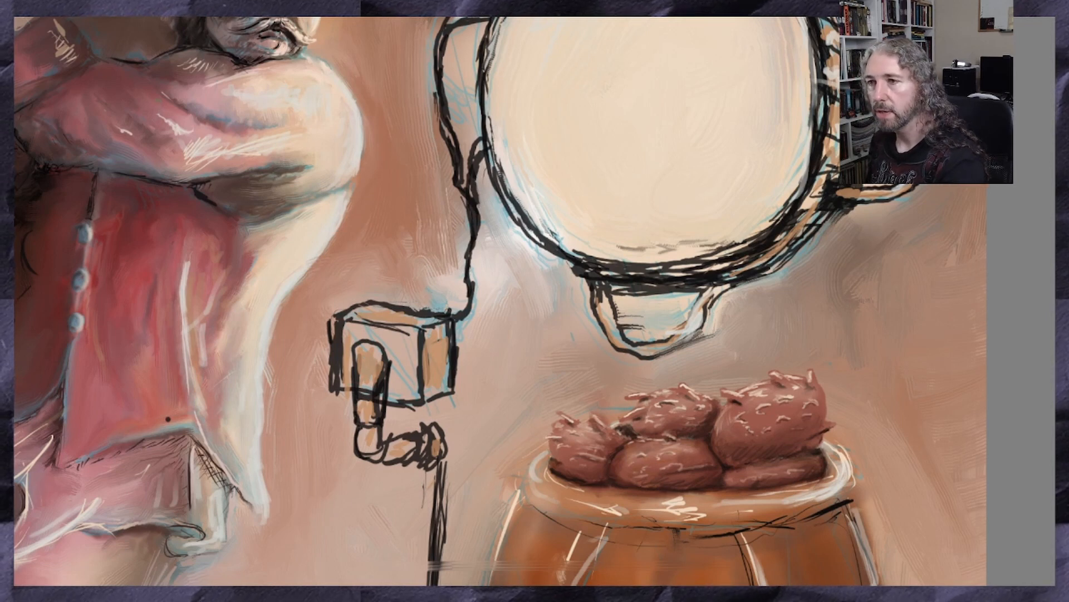
{"action": "left_click", "coordinate": [716, 489], "text": "ctrl"}
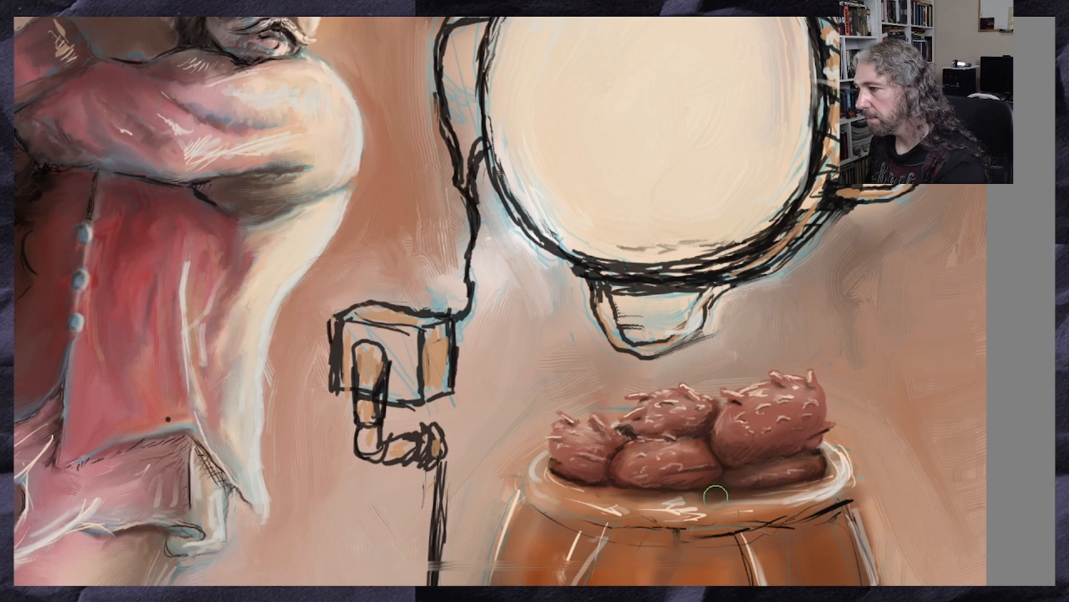
{"action": "mouse_move", "coordinate": [569, 484]}
{"action": "left_mouse_down"}
{"action": "mouse_move", "coordinate": [757, 495]}
{"action": "mouse_move", "coordinate": [827, 466]}
{"action": "mouse_move", "coordinate": [784, 485]}
{"action": "mouse_move", "coordinate": [599, 499]}
{"action": "left_mouse_up"}
Add a new layer and sketch a thin flat ellipse as a tabletop across the man's thighs
{"action": "scroll", "coordinate": [648, 439], "scroll_direction": "down", "scroll_amount": 2}
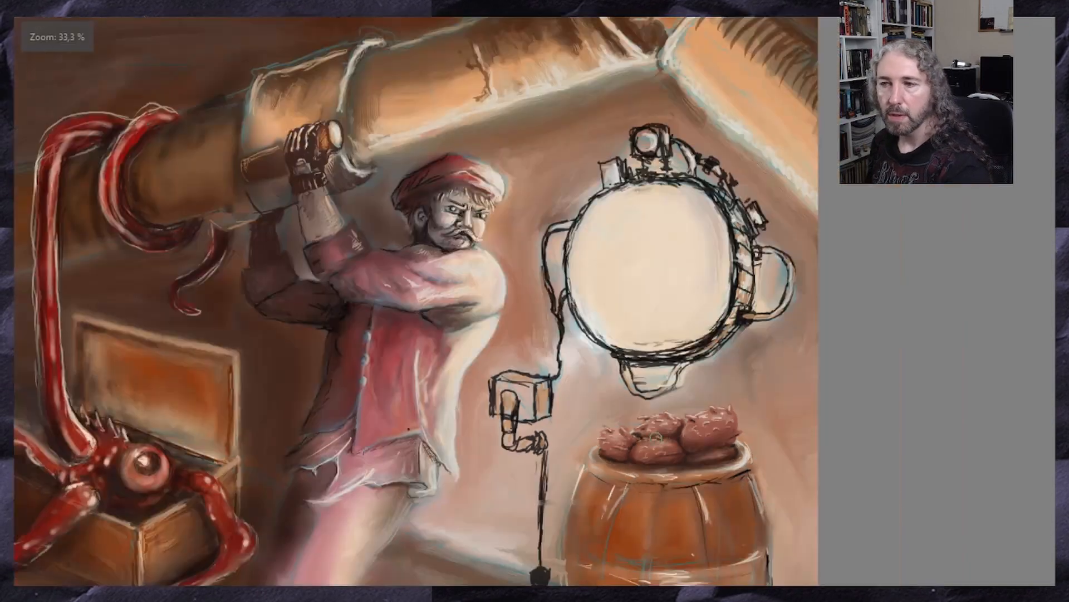
{"action": "scroll", "coordinate": [780, 500], "scroll_direction": "down", "scroll_amount": 1}
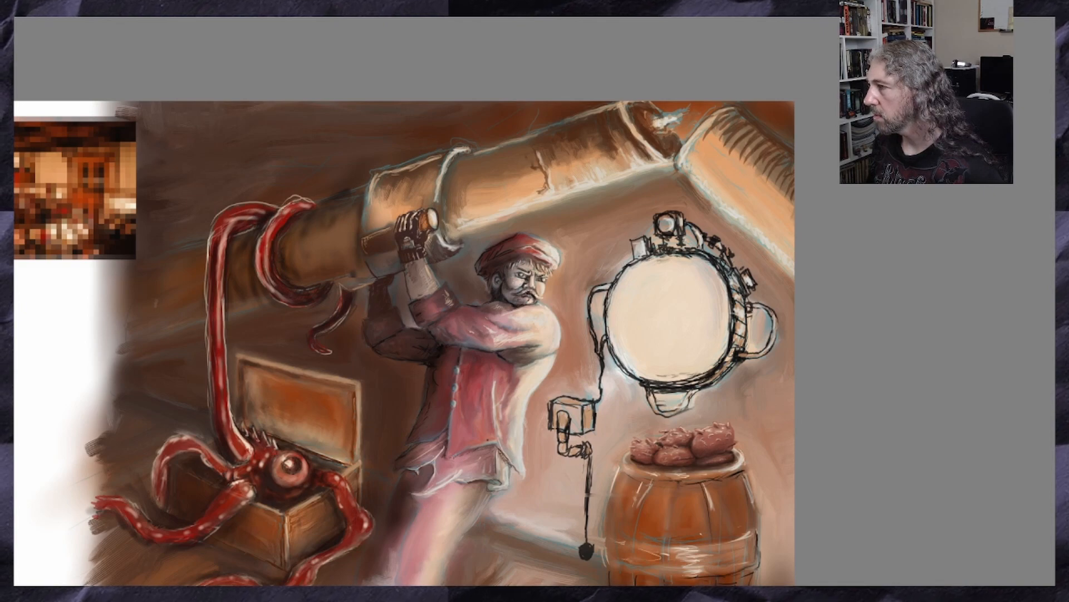
{"action": "scroll", "coordinate": [669, 301], "scroll_direction": "down", "scroll_amount": 2}
{"action": "scroll", "coordinate": [582, 436], "scroll_direction": "up", "scroll_amount": 1}
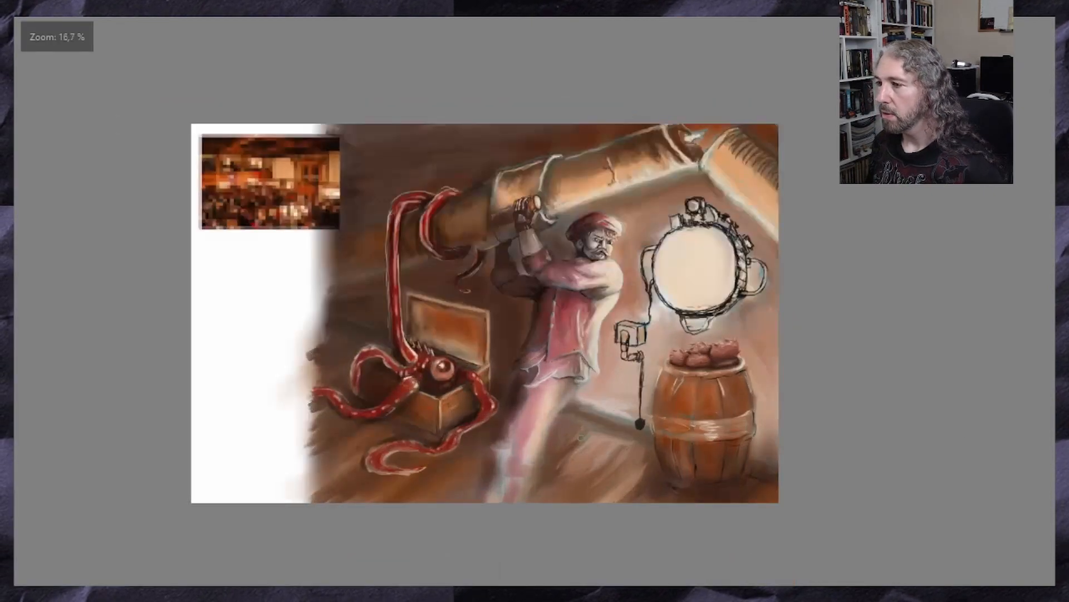
{"action": "scroll", "coordinate": [582, 437], "scroll_direction": "up", "scroll_amount": 1}
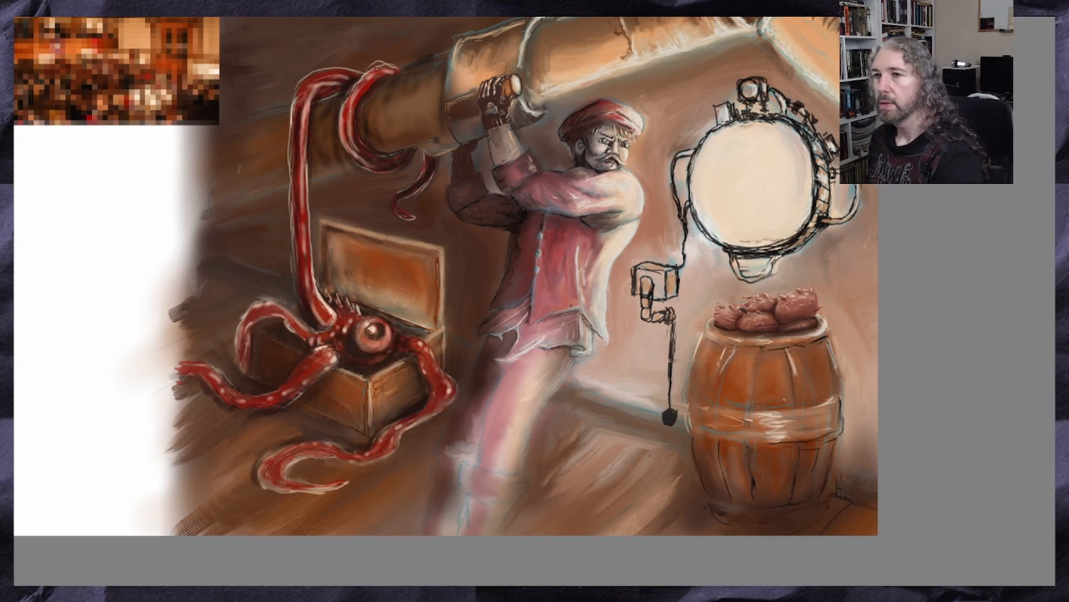
{"action": "left_click", "coordinate": [123, 1]}
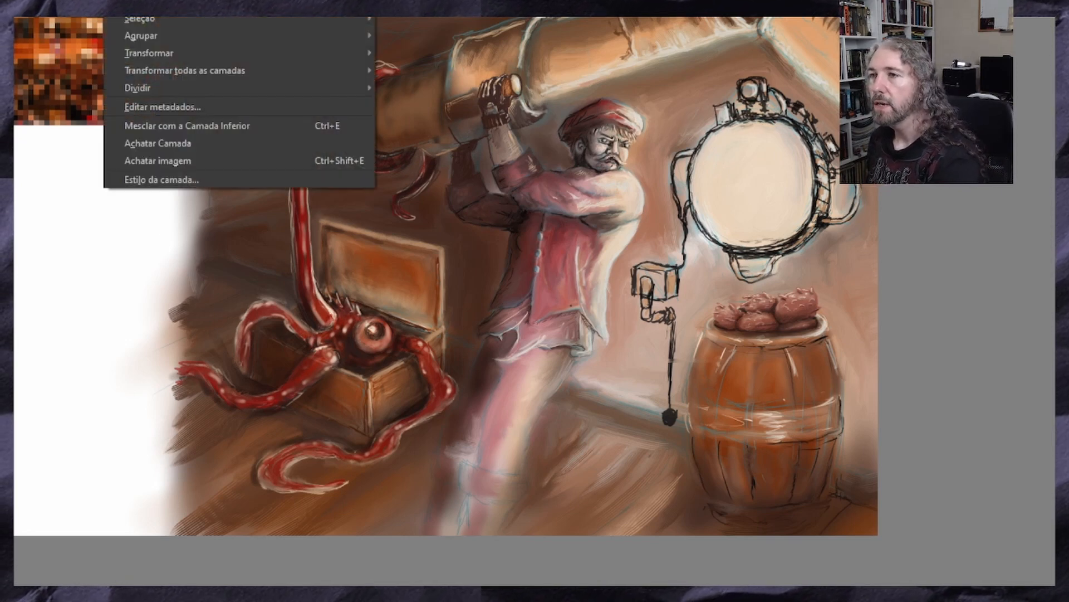
{"action": "mouse_move", "coordinate": [140, 1]}
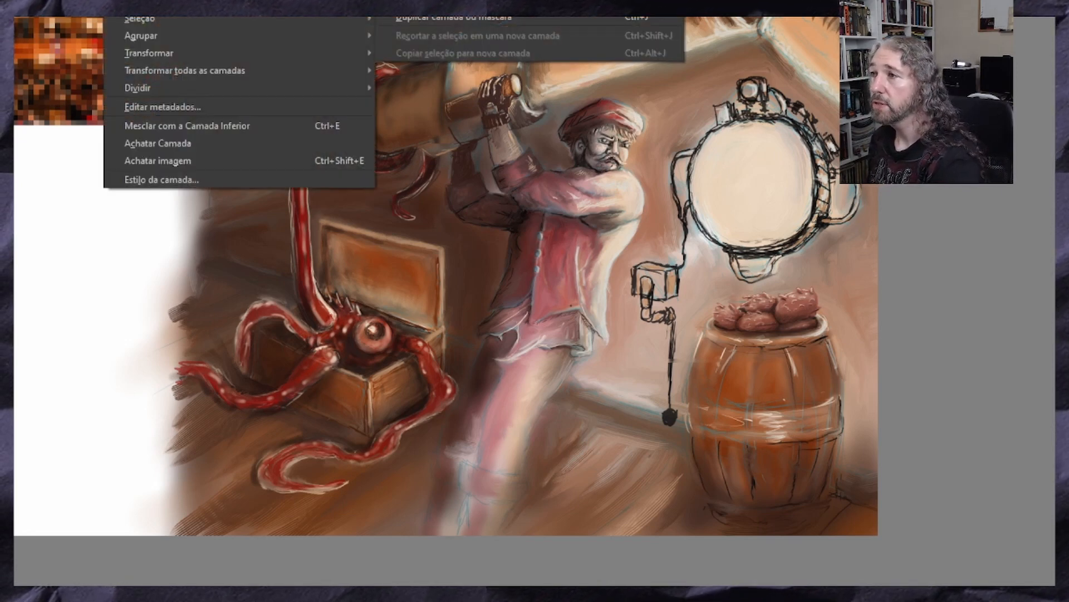
{"action": "left_click", "coordinate": [457, 2]}
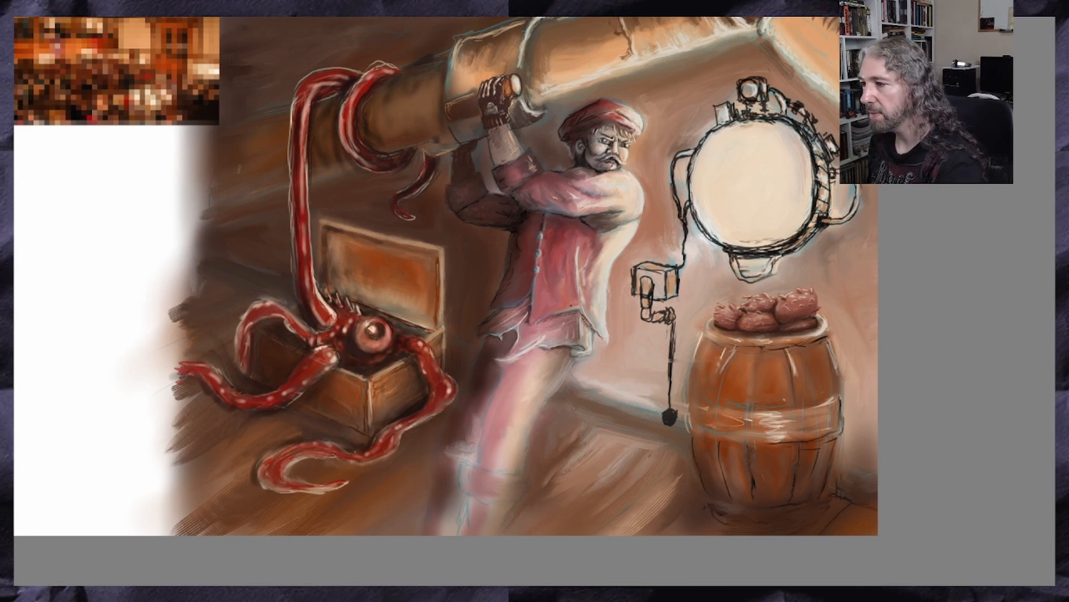
{"action": "mouse_move", "coordinate": [498, 394]}
{"action": "left_mouse_down"}
{"action": "mouse_move", "coordinate": [608, 390]}
{"action": "mouse_move", "coordinate": [530, 383]}
{"action": "left_mouse_up"}
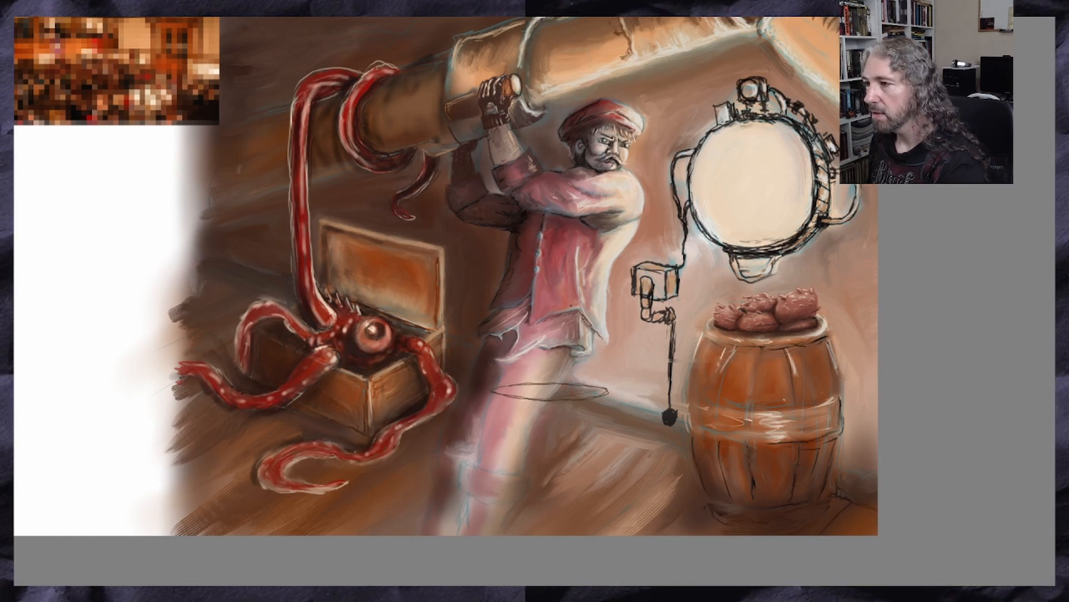
Sketch a small square fitting on the ellipse's upper rim and an angled pipe with a flared cup at its right end
{"action": "mouse_move", "coordinate": [537, 375]}
{"action": "left_mouse_down"}
{"action": "mouse_move", "coordinate": [553, 384]}
{"action": "mouse_move", "coordinate": [551, 374]}
{"action": "mouse_move", "coordinate": [540, 387]}
{"action": "left_mouse_up"}
{"action": "left_click_drag", "start_coordinate": [540, 386], "coordinate": [552, 394]}
{"action": "mouse_move", "coordinate": [539, 385]}
{"action": "left_mouse_down"}
{"action": "mouse_move", "coordinate": [617, 413]}
{"action": "mouse_move", "coordinate": [633, 403]}
{"action": "left_mouse_up"}
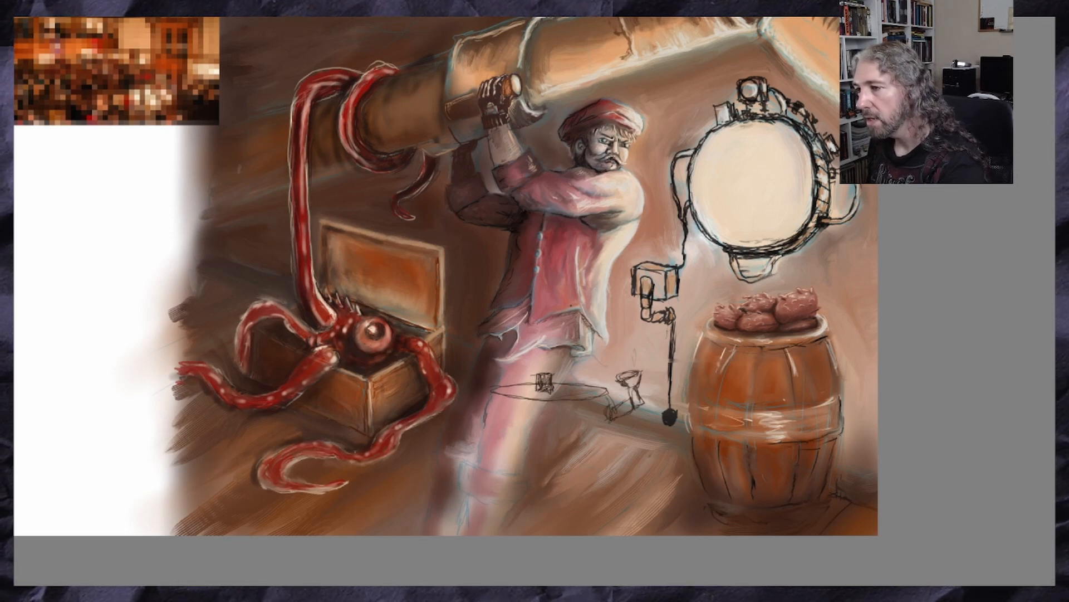
Sketch a narrow bracket below the ellipse's left end and a round dial with an arched hood at the centre of the machine body
{"action": "left_click_drag", "start_coordinate": [484, 419], "coordinate": [489, 442]}
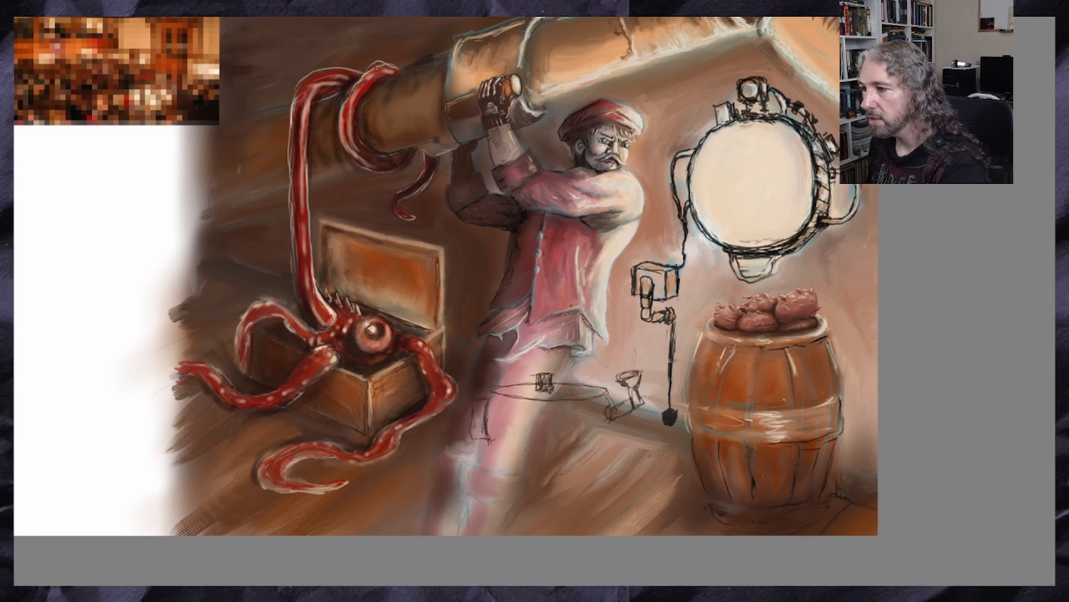
{"action": "left_click_drag", "start_coordinate": [528, 430], "coordinate": [565, 447]}
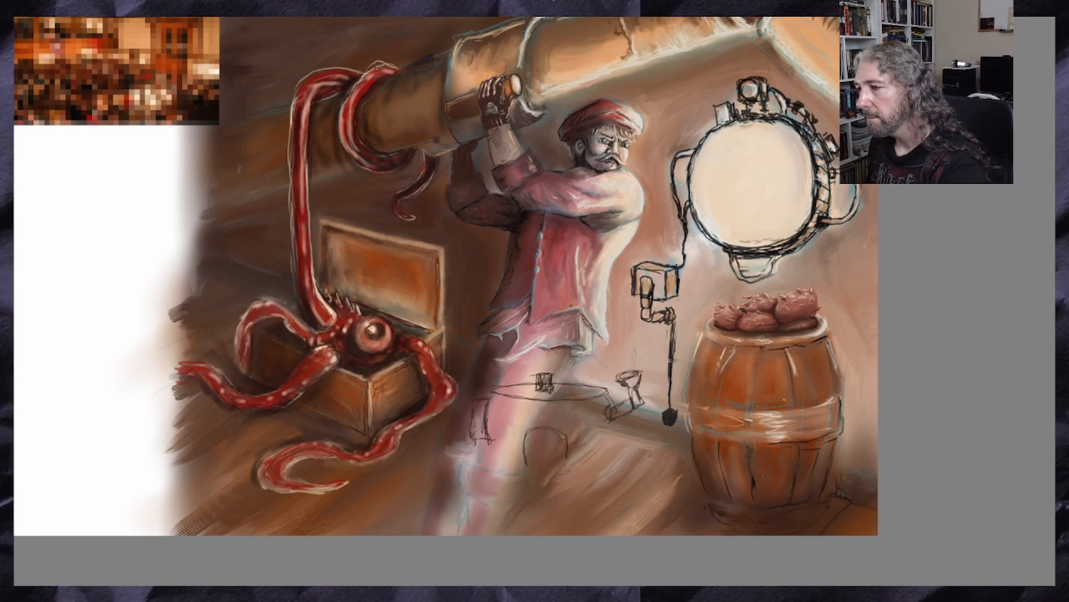
{"action": "left_click_drag", "start_coordinate": [525, 463], "coordinate": [558, 475]}
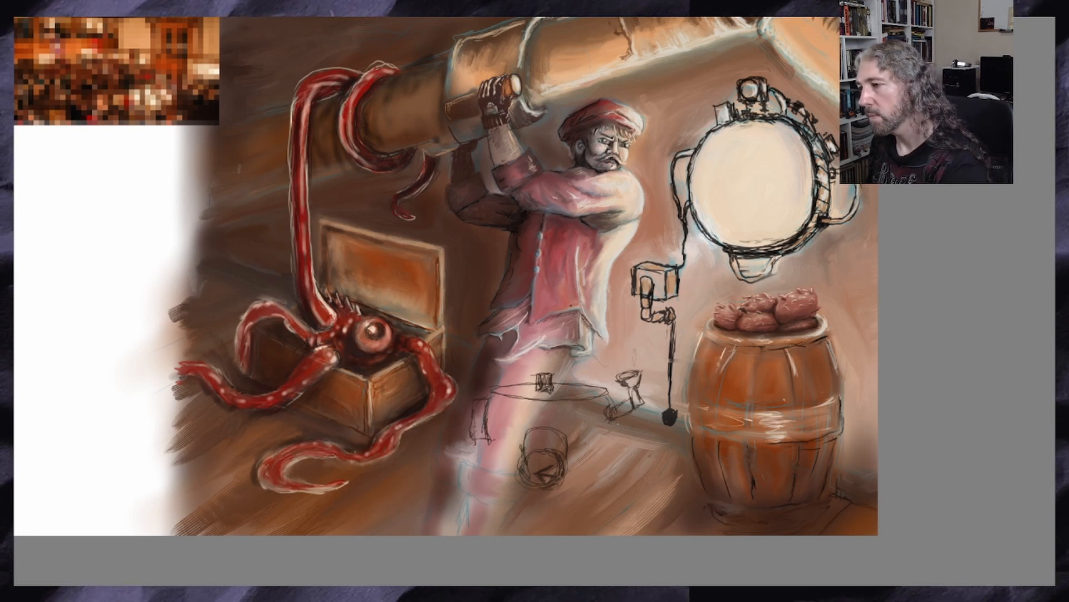
Sketch a tall ribbed grille on the machine's right side, filling it with slanted vertical bars
{"action": "left_click_drag", "start_coordinate": [593, 444], "coordinate": [589, 498]}
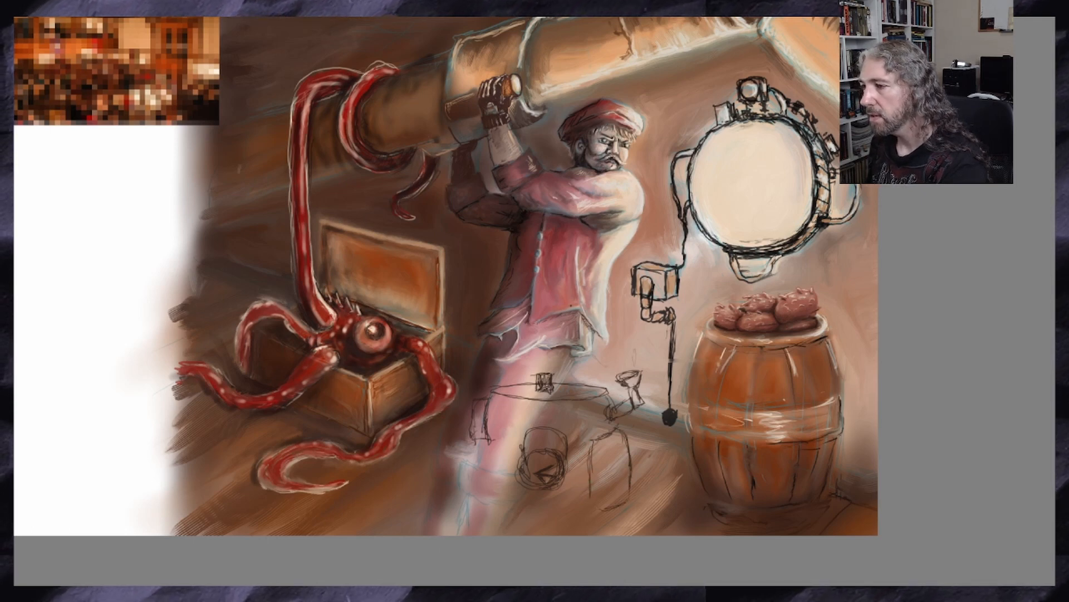
{"action": "mouse_move", "coordinate": [631, 504]}
{"action": "left_mouse_down"}
{"action": "mouse_move", "coordinate": [632, 457]}
{"action": "mouse_move", "coordinate": [618, 499]}
{"action": "left_mouse_up"}
{"action": "mouse_move", "coordinate": [610, 441]}
{"action": "left_mouse_down"}
{"action": "mouse_move", "coordinate": [617, 503]}
{"action": "mouse_move", "coordinate": [614, 454]}
{"action": "left_mouse_up"}
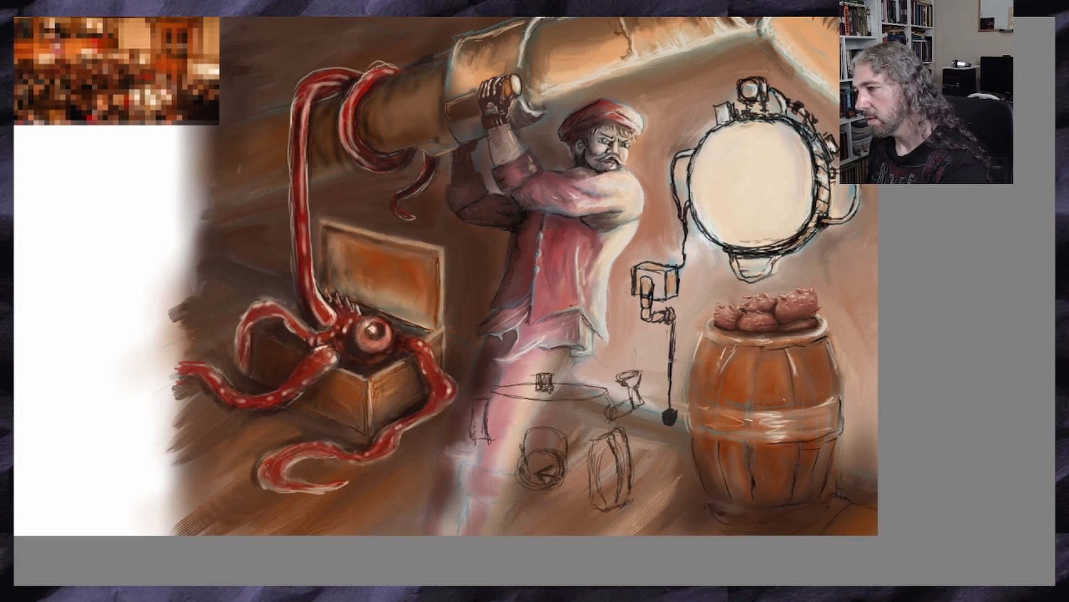
{"action": "mouse_move", "coordinate": [610, 449]}
{"action": "left_mouse_down"}
{"action": "mouse_move", "coordinate": [616, 481]}
{"action": "mouse_move", "coordinate": [591, 485]}
{"action": "mouse_move", "coordinate": [596, 501]}
{"action": "left_mouse_up"}
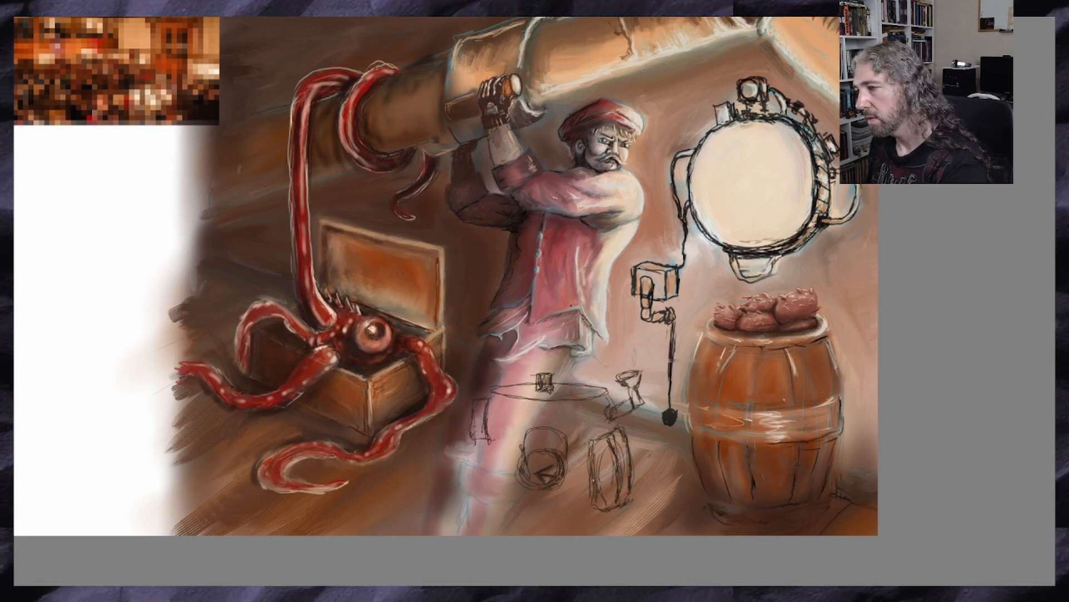
{"action": "mouse_move", "coordinate": [605, 442]}
{"action": "left_mouse_down"}
{"action": "mouse_move", "coordinate": [603, 501]}
{"action": "mouse_move", "coordinate": [621, 489]}
{"action": "mouse_move", "coordinate": [612, 507]}
{"action": "mouse_move", "coordinate": [602, 479]}
{"action": "left_mouse_up"}
Sketch the machine's wide curved base platform with box-like corners and a flat ledge projecting from the body's lower left
{"action": "mouse_move", "coordinate": [607, 447]}
{"action": "left_mouse_down"}
{"action": "mouse_move", "coordinate": [592, 509]}
{"action": "mouse_move", "coordinate": [625, 521]}
{"action": "mouse_move", "coordinate": [589, 534]}
{"action": "left_mouse_up"}
{"action": "mouse_move", "coordinate": [590, 533]}
{"action": "left_mouse_down"}
{"action": "mouse_move", "coordinate": [660, 503]}
{"action": "mouse_move", "coordinate": [662, 536]}
{"action": "mouse_move", "coordinate": [597, 536]}
{"action": "left_mouse_up"}
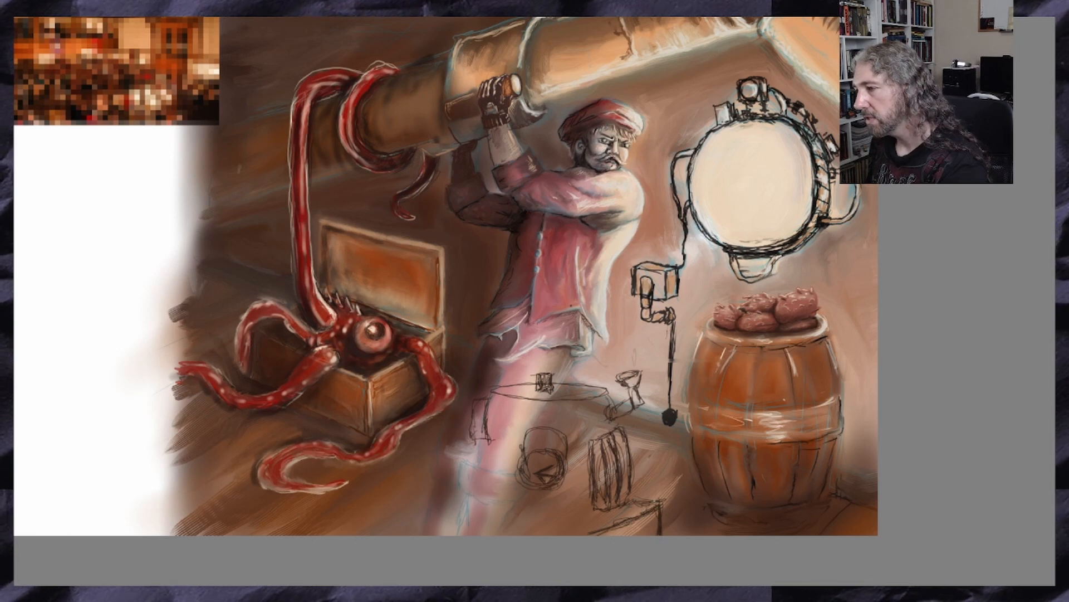
{"action": "left_click_drag", "start_coordinate": [638, 503], "coordinate": [659, 501]}
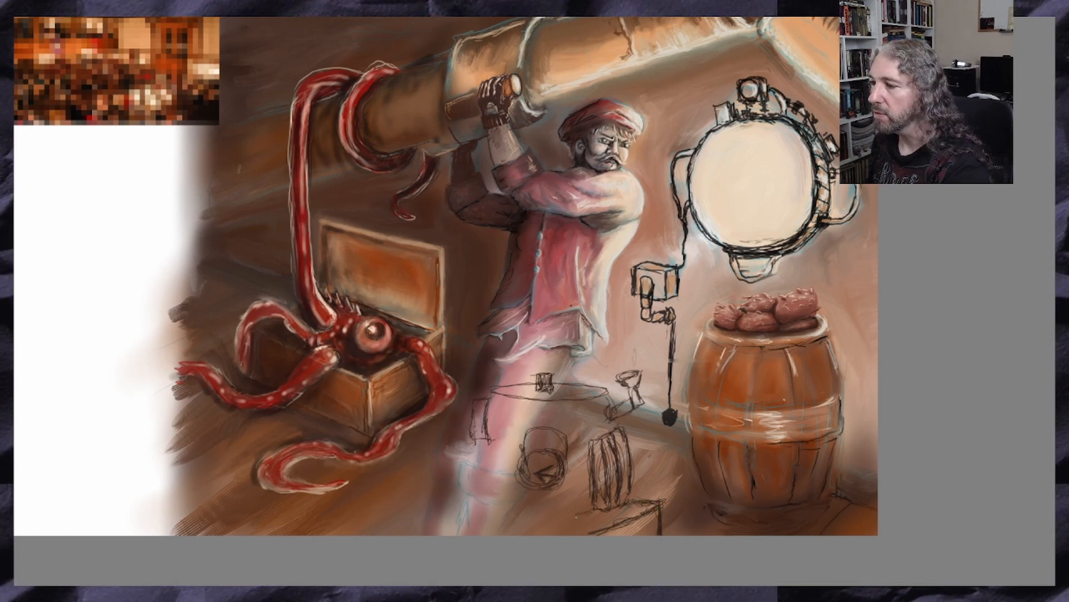
{"action": "left_click_drag", "start_coordinate": [589, 517], "coordinate": [496, 523]}
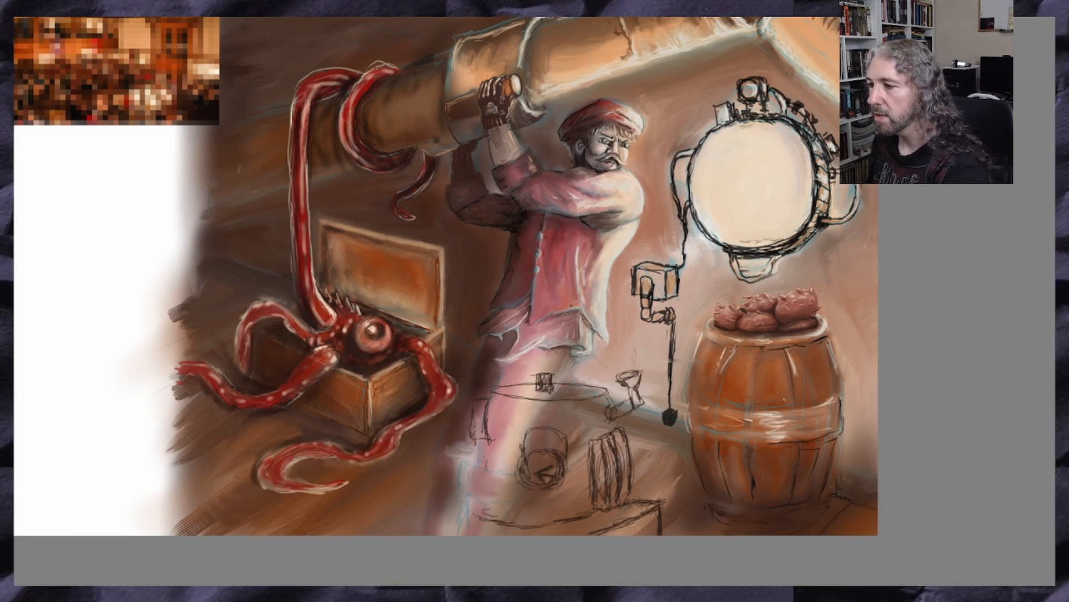
{"action": "mouse_move", "coordinate": [486, 461]}
{"action": "left_mouse_down"}
{"action": "mouse_move", "coordinate": [477, 479]}
{"action": "mouse_move", "coordinate": [432, 468]}
{"action": "mouse_move", "coordinate": [485, 469]}
{"action": "mouse_move", "coordinate": [464, 508]}
{"action": "mouse_move", "coordinate": [483, 519]}
{"action": "mouse_move", "coordinate": [459, 506]}
{"action": "mouse_move", "coordinate": [467, 532]}
{"action": "left_mouse_up"}
{"action": "scroll", "coordinate": [554, 507], "scroll_direction": "up", "scroll_amount": 1}
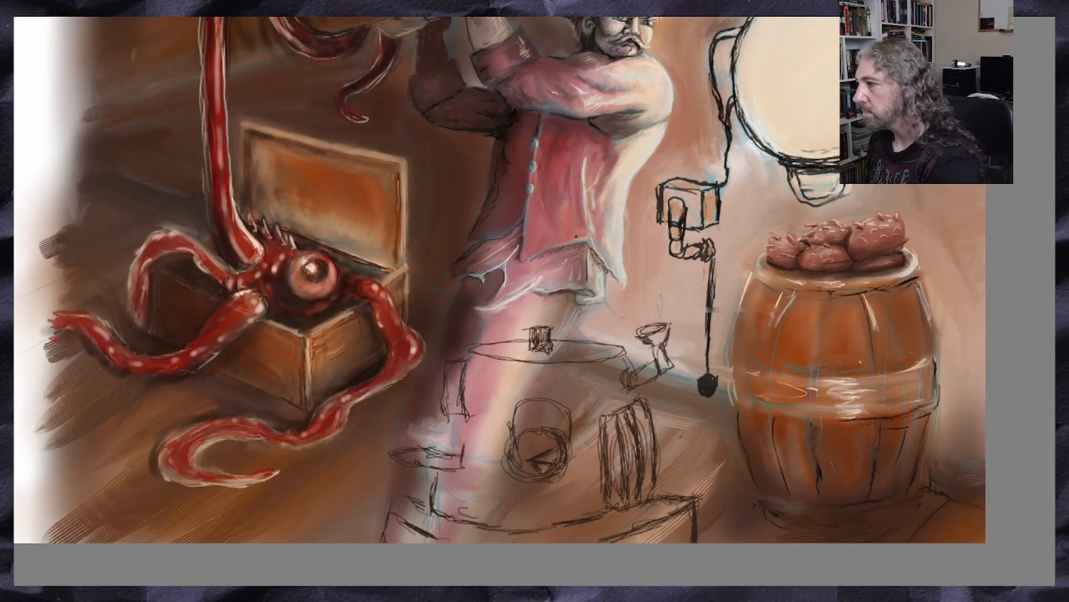
{"action": "left_click_drag", "start_coordinate": [812, 427], "coordinate": [811, 375]}
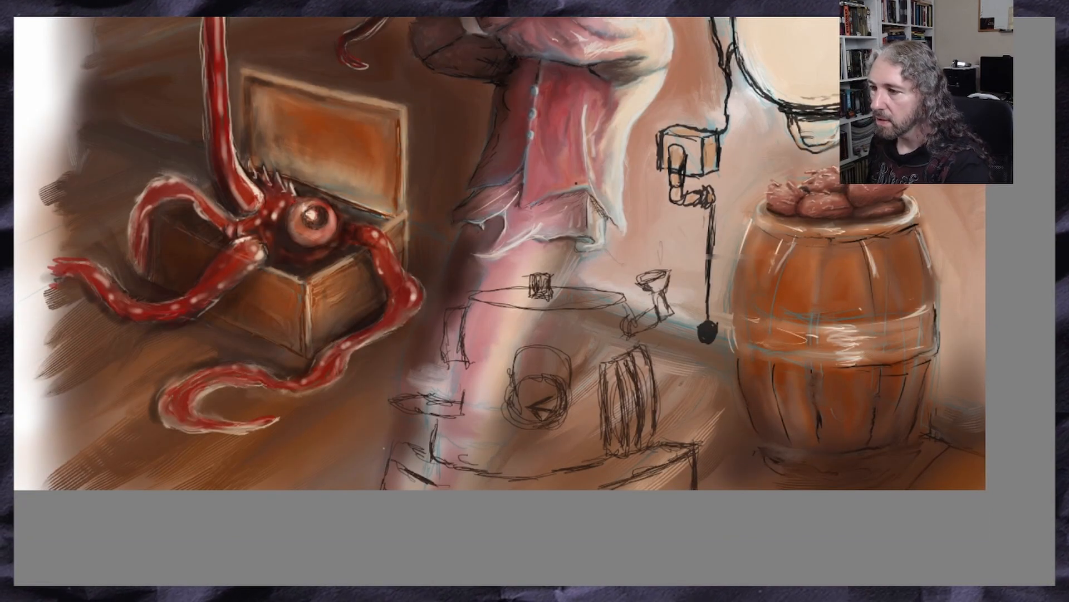
{"action": "mouse_move", "coordinate": [388, 457]}
{"action": "left_mouse_down"}
{"action": "mouse_move", "coordinate": [383, 486]}
{"action": "mouse_move", "coordinate": [405, 466]}
{"action": "mouse_move", "coordinate": [381, 486]}
{"action": "left_mouse_up"}
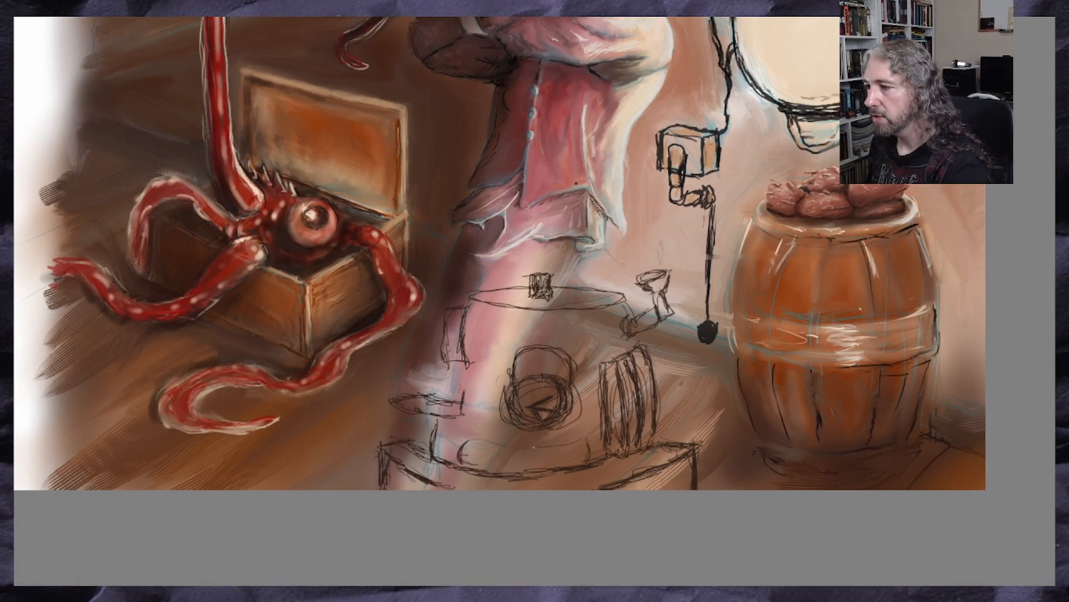
Sketch a curved horizontal pipe with banded ends along the base and reinforce the machine body's lower left edge
{"action": "mouse_move", "coordinate": [499, 445]}
{"action": "left_mouse_down"}
{"action": "mouse_move", "coordinate": [473, 439]}
{"action": "mouse_move", "coordinate": [589, 440]}
{"action": "left_mouse_up"}
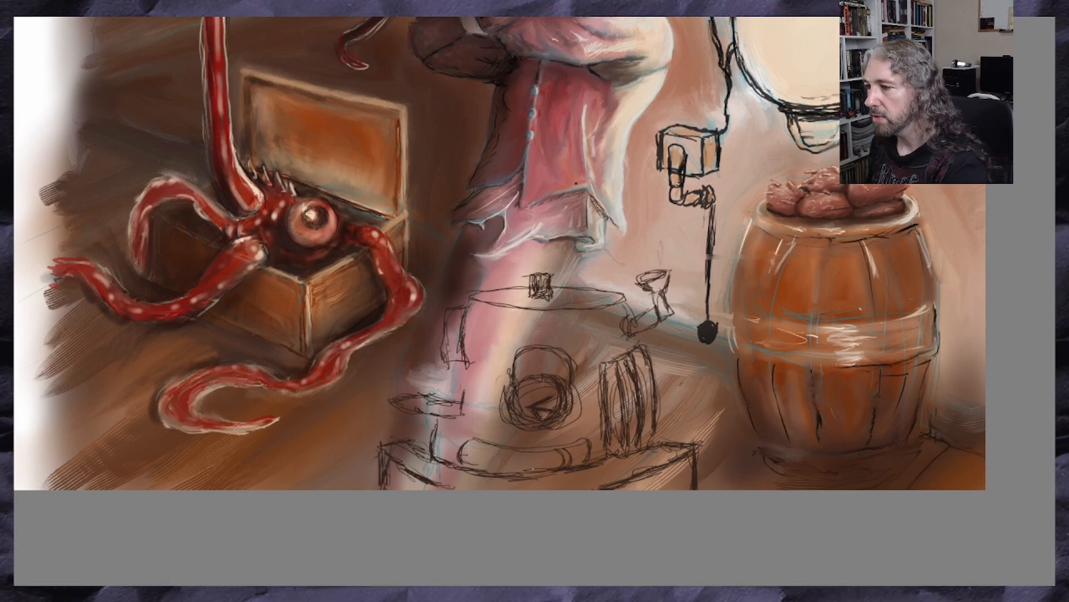
{"action": "mouse_move", "coordinate": [490, 445]}
{"action": "left_mouse_down"}
{"action": "mouse_move", "coordinate": [480, 468]}
{"action": "mouse_move", "coordinate": [490, 472]}
{"action": "mouse_move", "coordinate": [571, 472]}
{"action": "left_mouse_up"}
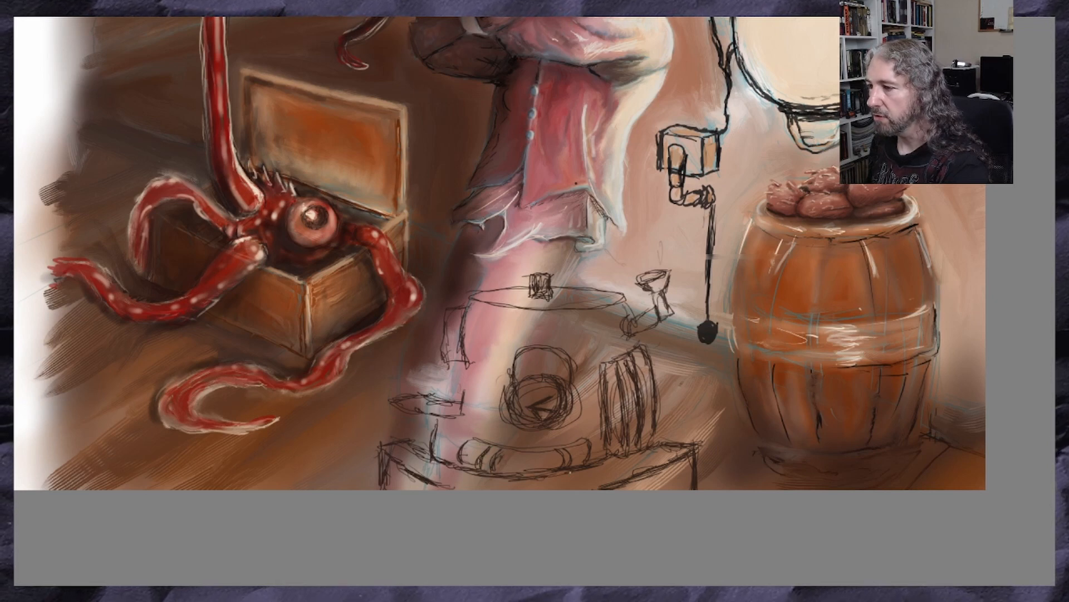
{"action": "left_click_drag", "start_coordinate": [440, 419], "coordinate": [435, 433]}
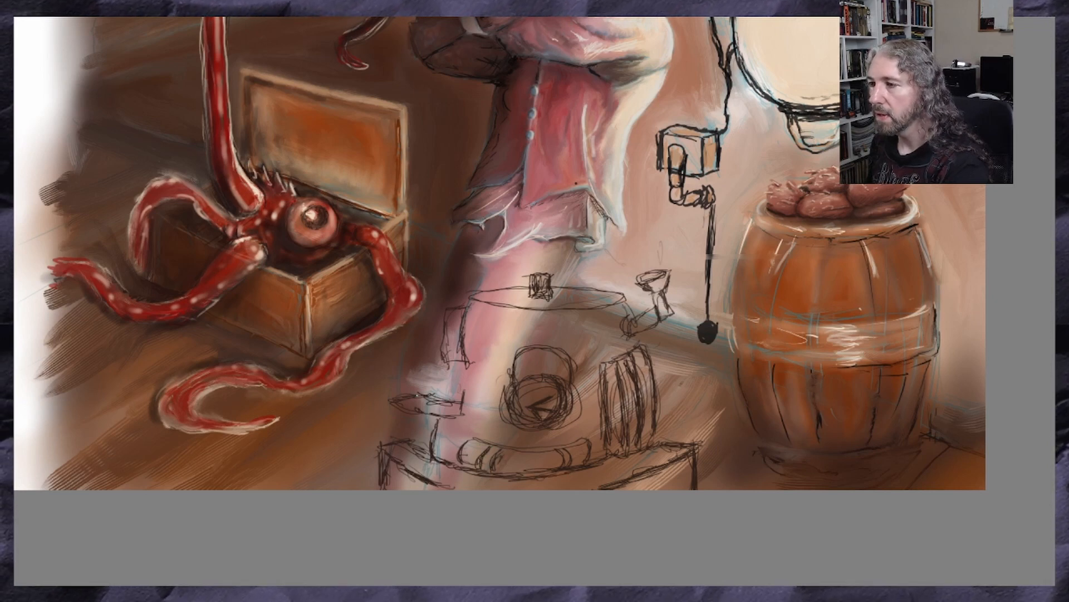
Add a domed shape to the left ledge, a flared cup to the top fitting, and detail to the machine's left side
{"action": "mouse_move", "coordinate": [399, 390]}
{"action": "left_mouse_down"}
{"action": "mouse_move", "coordinate": [425, 376]}
{"action": "mouse_move", "coordinate": [439, 393]}
{"action": "mouse_move", "coordinate": [421, 378]}
{"action": "mouse_move", "coordinate": [426, 391]}
{"action": "mouse_move", "coordinate": [442, 392]}
{"action": "left_mouse_up"}
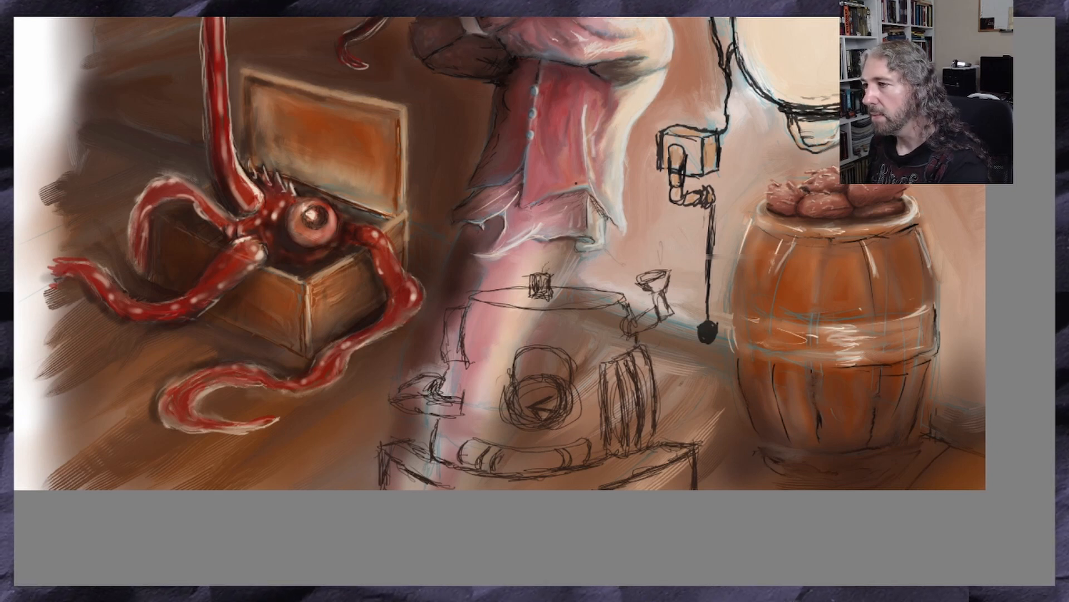
{"action": "mouse_move", "coordinate": [526, 273]}
{"action": "left_mouse_down"}
{"action": "mouse_move", "coordinate": [524, 260]}
{"action": "mouse_move", "coordinate": [559, 257]}
{"action": "mouse_move", "coordinate": [528, 259]}
{"action": "left_mouse_up"}
{"action": "left_click_drag", "start_coordinate": [526, 269], "coordinate": [527, 290]}
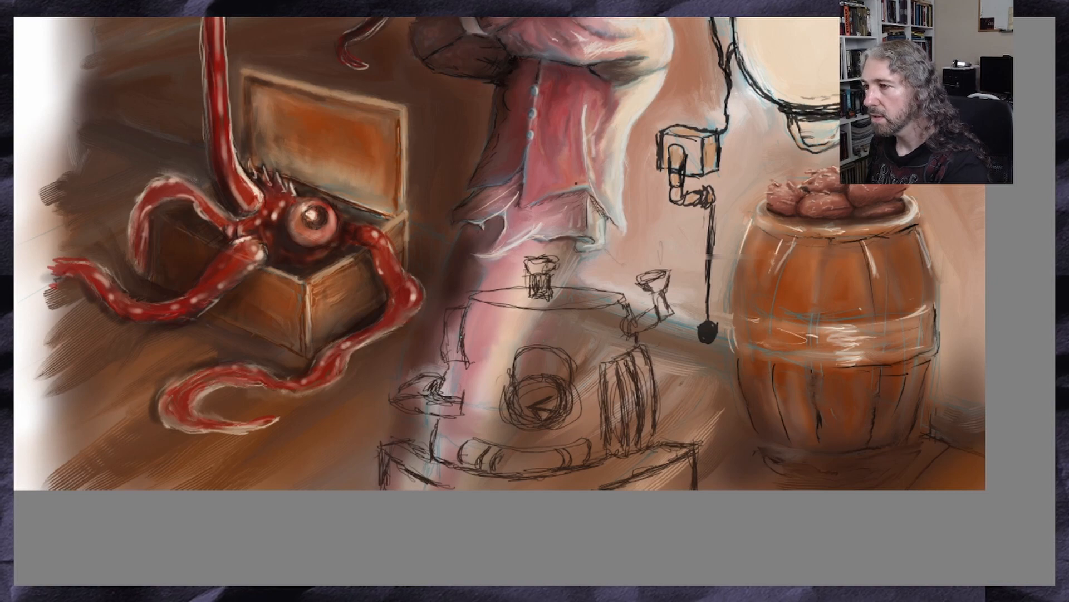
{"action": "left_click_drag", "start_coordinate": [446, 367], "coordinate": [442, 390]}
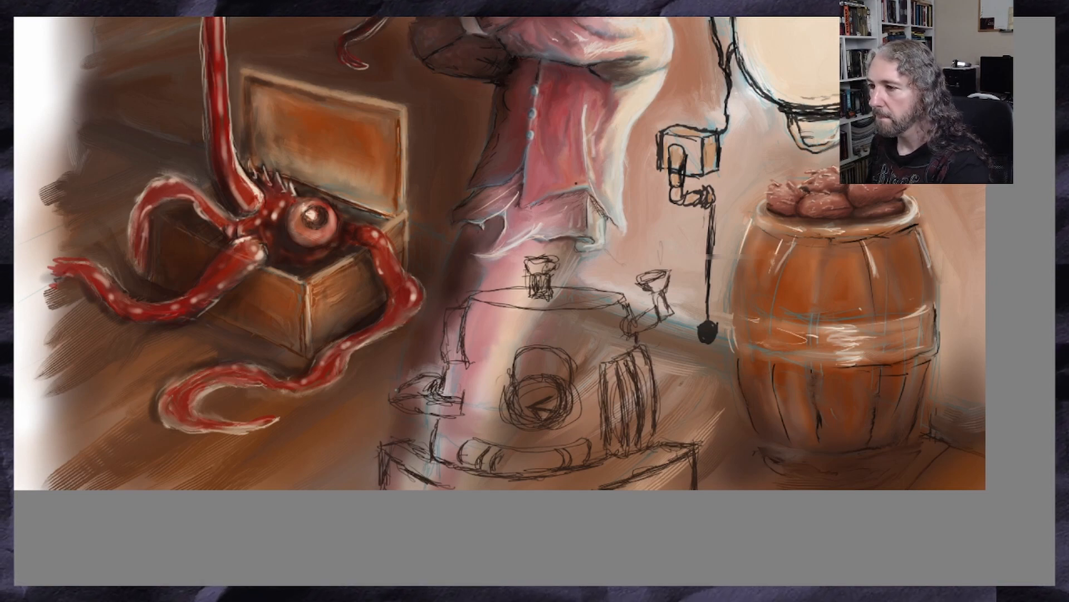
Examine how the sketched machine sits within the whole painting and check its line details up close
{"action": "scroll", "coordinate": [422, 410], "scroll_direction": "down", "scroll_amount": 5}
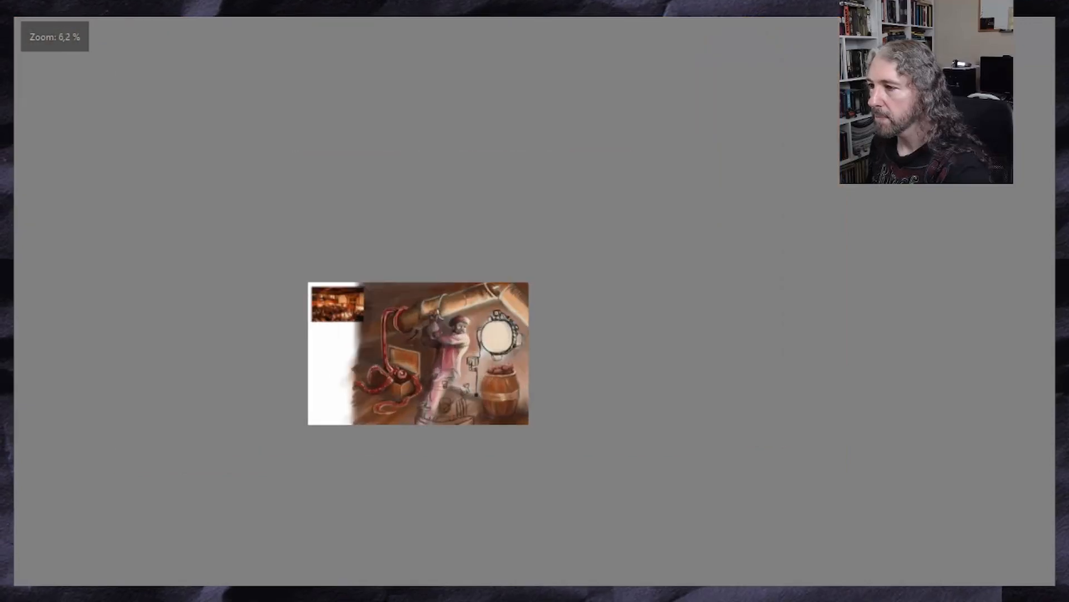
{"action": "scroll", "coordinate": [431, 409], "scroll_direction": "up", "scroll_amount": 3}
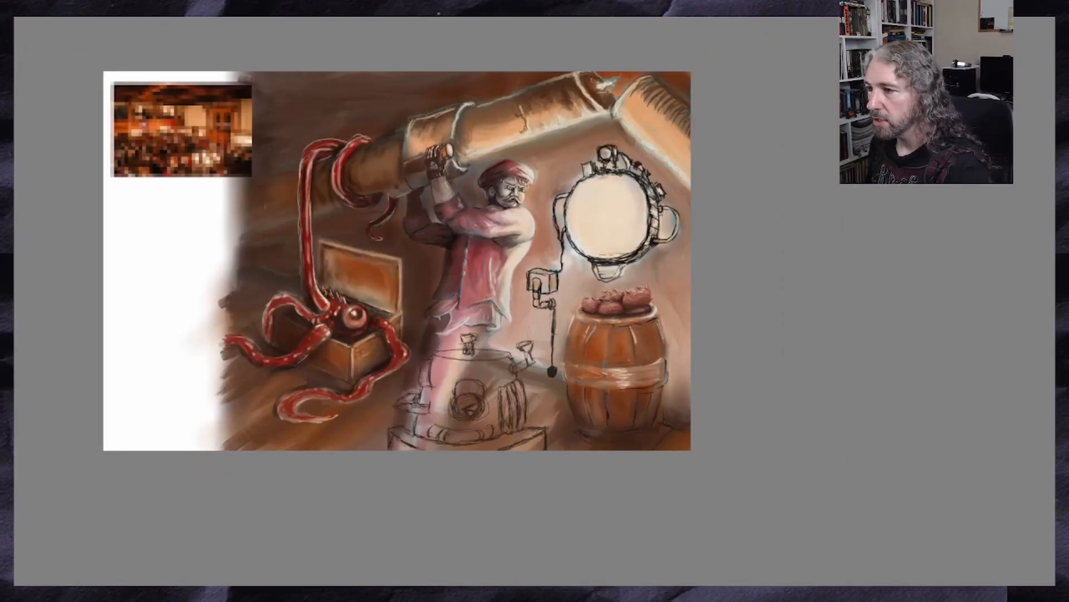
{"action": "scroll", "coordinate": [218, 316], "scroll_direction": "up", "scroll_amount": 2}
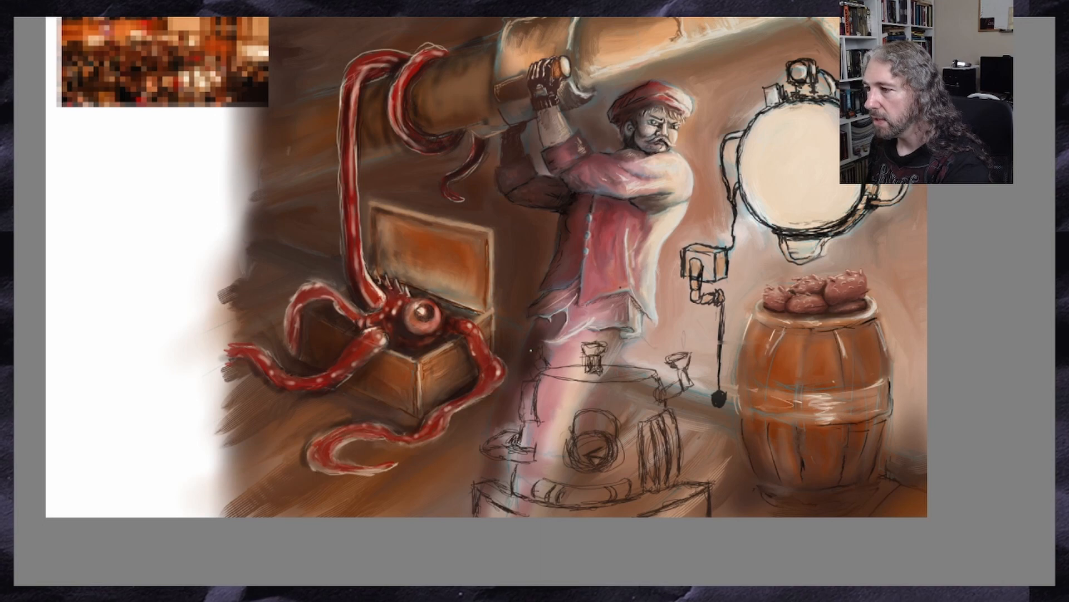
{"action": "scroll", "coordinate": [527, 357], "scroll_direction": "down", "scroll_amount": 2}
{"action": "scroll", "coordinate": [528, 357], "scroll_direction": "up", "scroll_amount": 5}
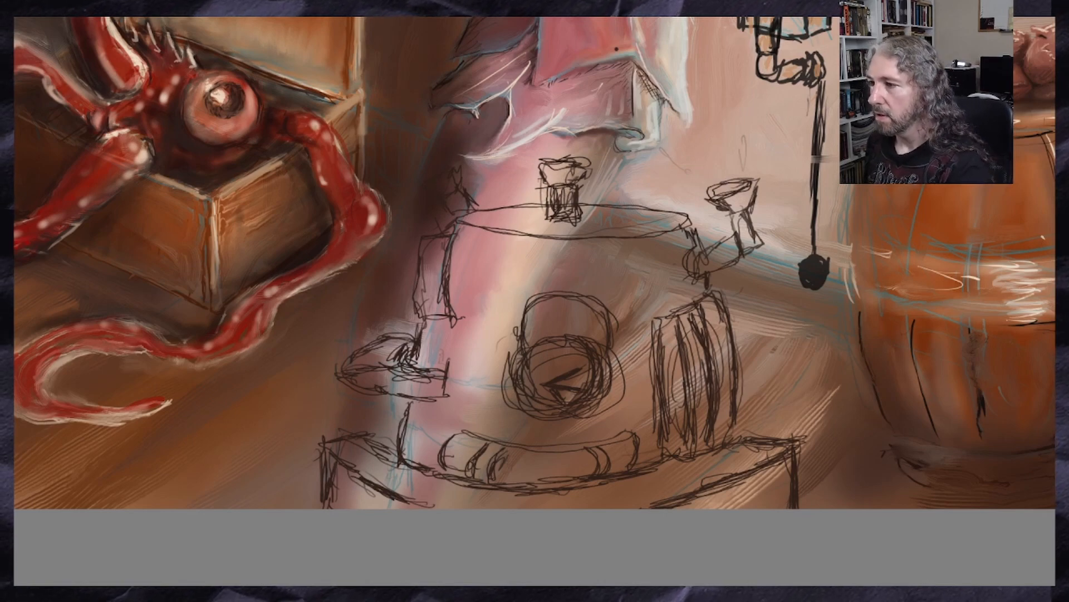
{"action": "scroll", "coordinate": [520, 340], "scroll_direction": "down", "scroll_amount": 2}
{"action": "scroll", "coordinate": [551, 393], "scroll_direction": "up", "scroll_amount": 1}
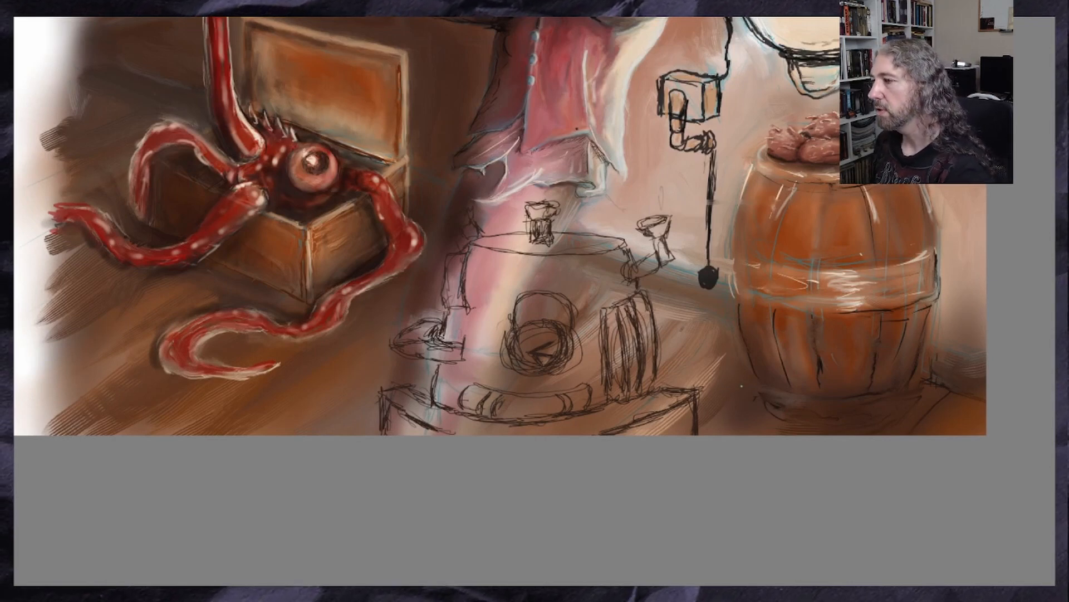
{"action": "scroll", "coordinate": [742, 386], "scroll_direction": "down", "scroll_amount": 1}
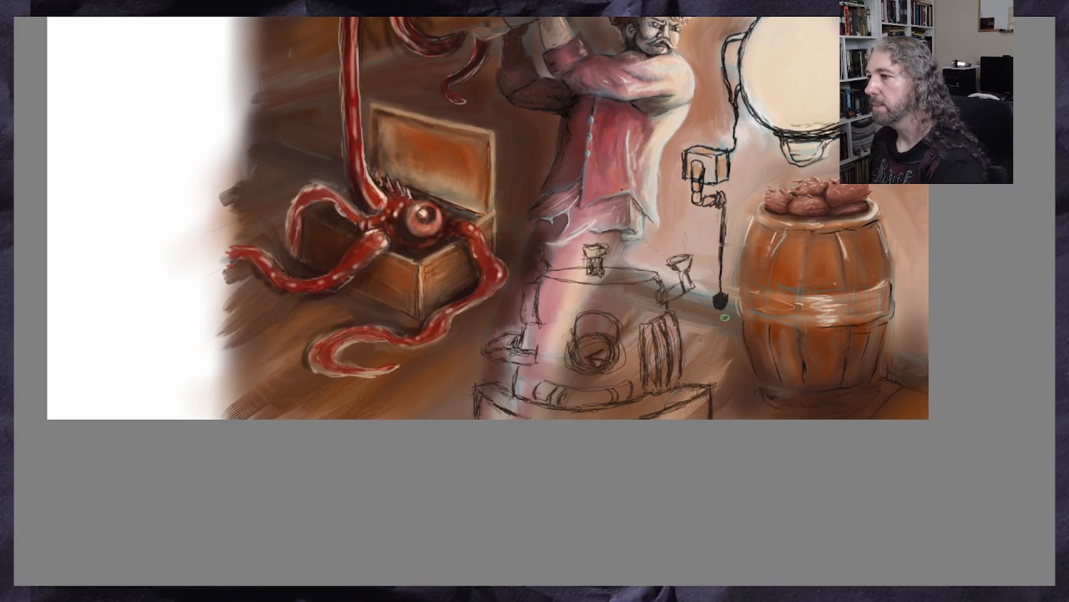
{"action": "scroll", "coordinate": [488, 301], "scroll_direction": "up", "scroll_amount": 8}
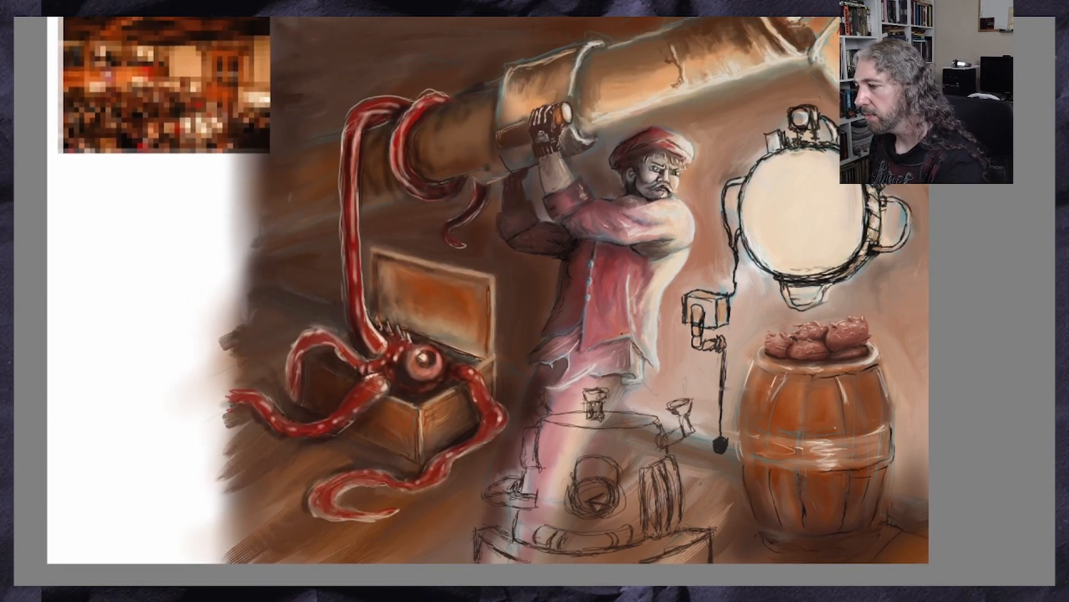
Sample colours from the pixelated reference image and settle on a neutral grey for the machine
{"action": "scroll", "coordinate": [535, 290], "scroll_direction": "left", "scroll_amount": 10}
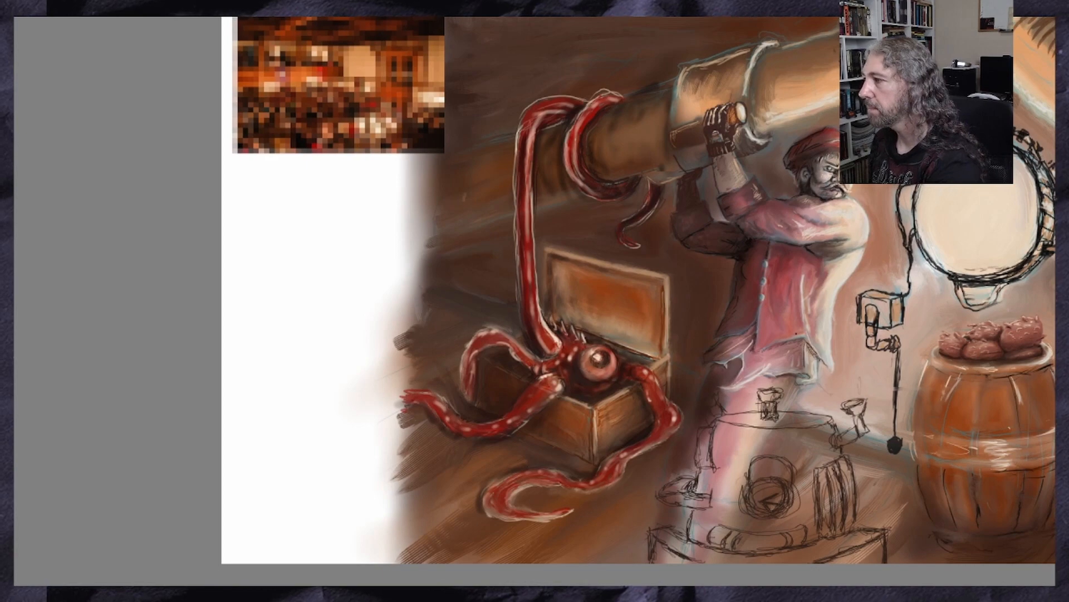
{"action": "scroll", "coordinate": [639, 301], "scroll_direction": "up", "scroll_amount": 3}
{"action": "scroll", "coordinate": [951, 262], "scroll_direction": "up", "scroll_amount": 3}
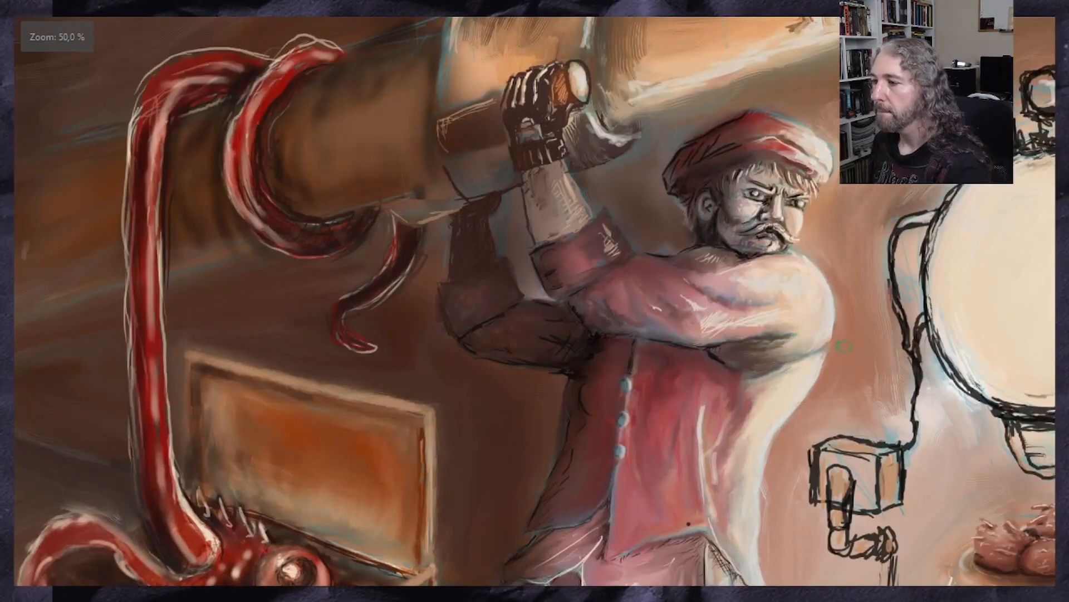
{"action": "scroll", "coordinate": [535, 301], "scroll_direction": "left", "scroll_amount": 15}
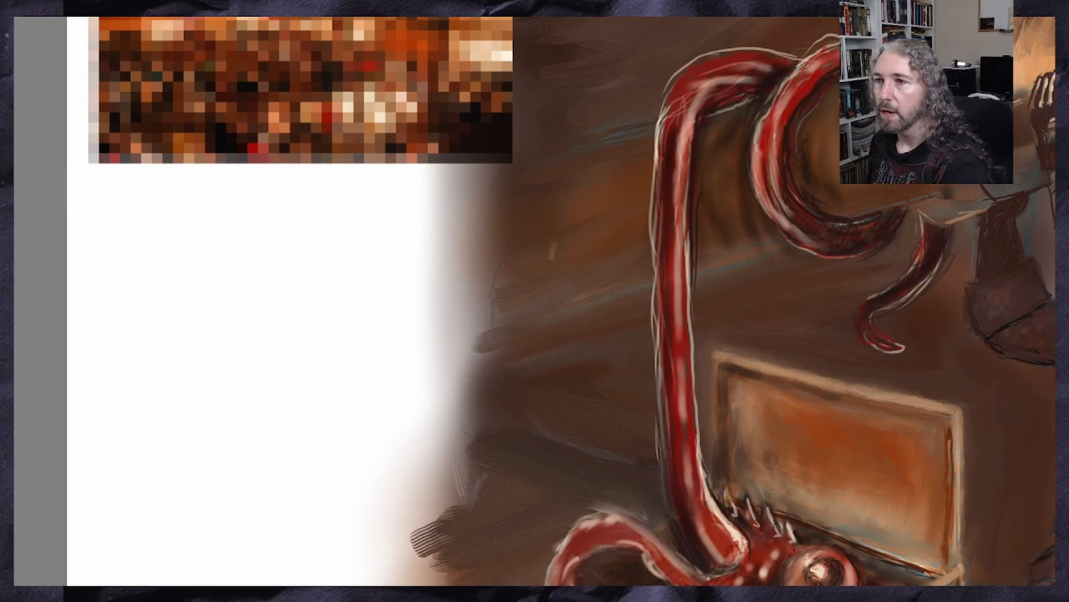
{"action": "left_click", "coordinate": [343, 126], "text": "ctrl"}
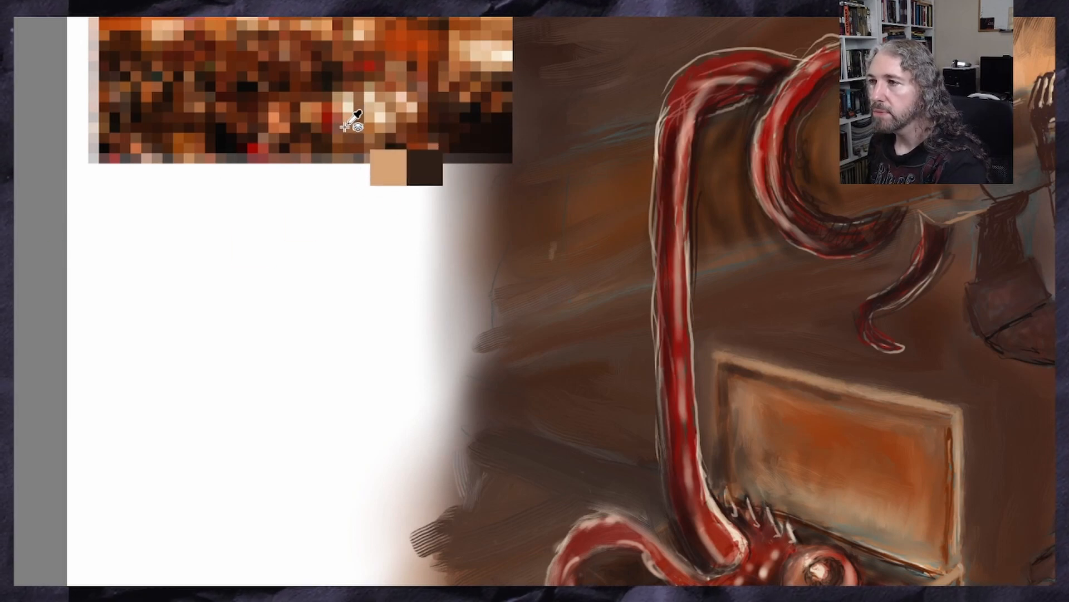
{"action": "left_click_drag", "start_coordinate": [342, 128], "coordinate": [366, 239]}
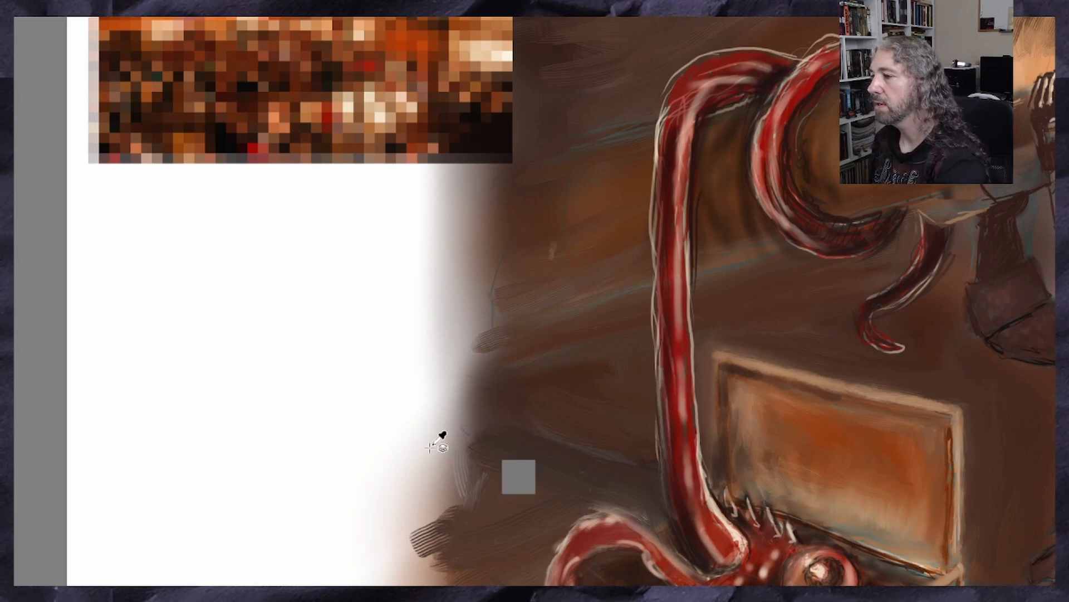
Block in the machine's main body with flat grey, painting around the dial and the arched shape above it
{"action": "scroll", "coordinate": [592, 519], "scroll_direction": "down", "scroll_amount": 3}
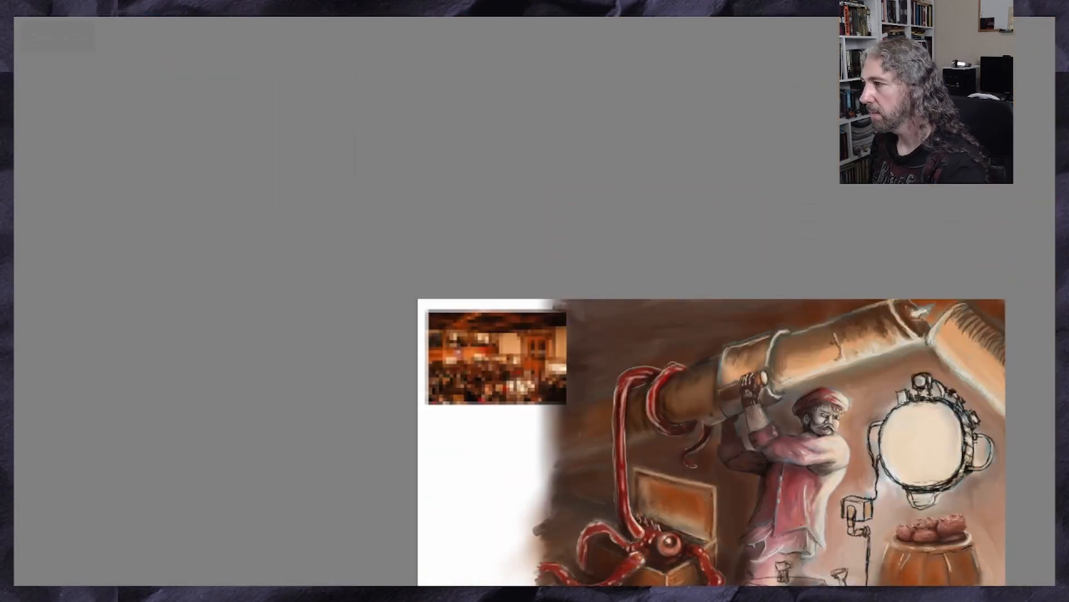
{"action": "left_click_drag", "start_coordinate": [1060, 230], "coordinate": [1060, 330]}
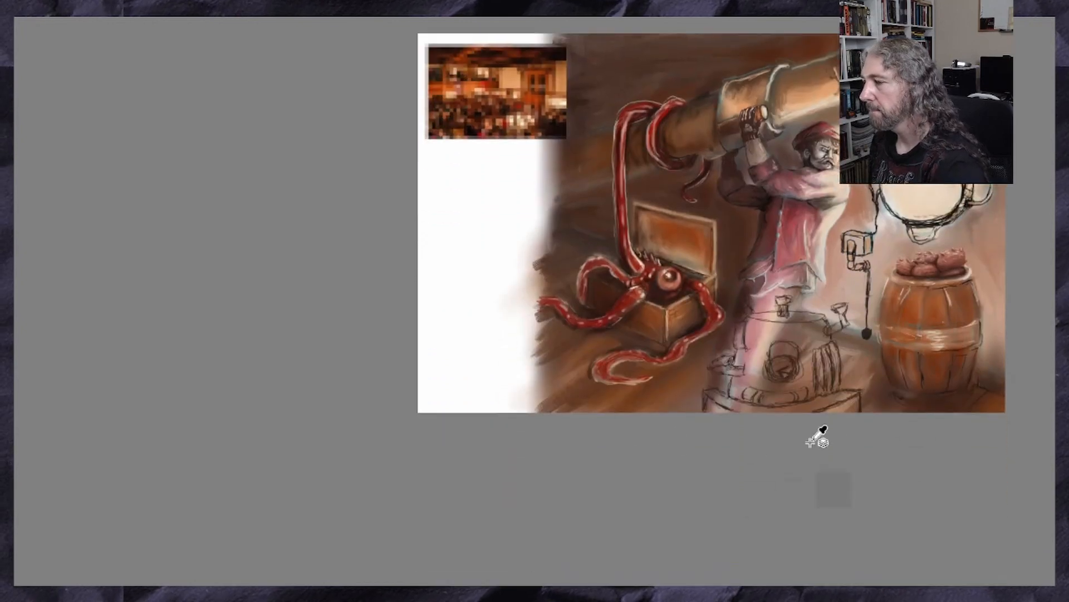
{"action": "scroll", "coordinate": [824, 402], "scroll_direction": "up", "scroll_amount": 1}
{"action": "scroll", "coordinate": [830, 397], "scroll_direction": "up", "scroll_amount": 1}
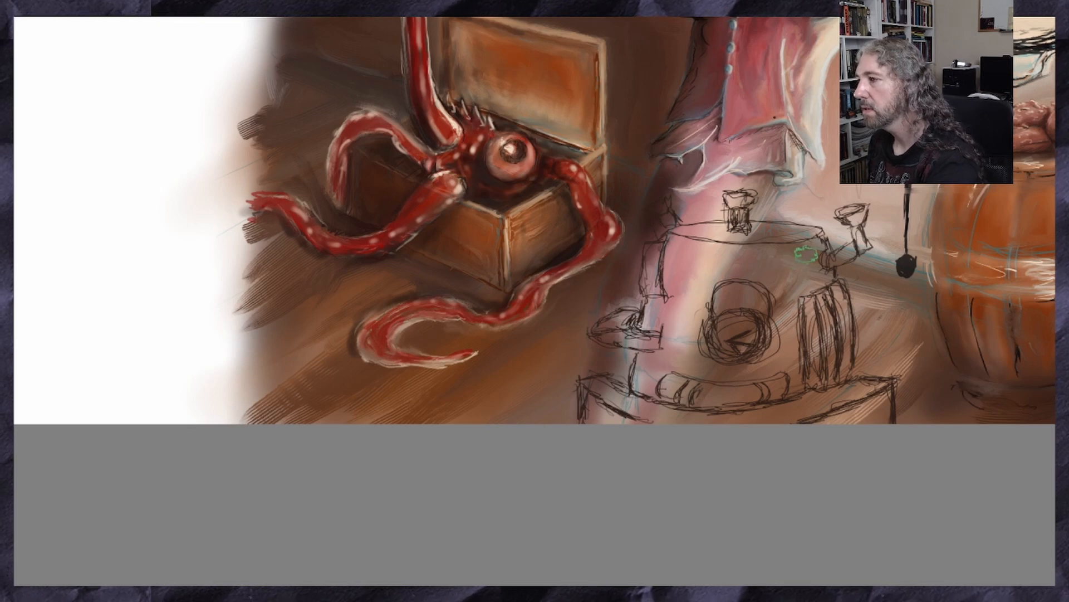
{"action": "mouse_move", "coordinate": [791, 257]}
{"action": "left_mouse_down"}
{"action": "mouse_move", "coordinate": [677, 249]}
{"action": "mouse_move", "coordinate": [717, 253]}
{"action": "left_mouse_up"}
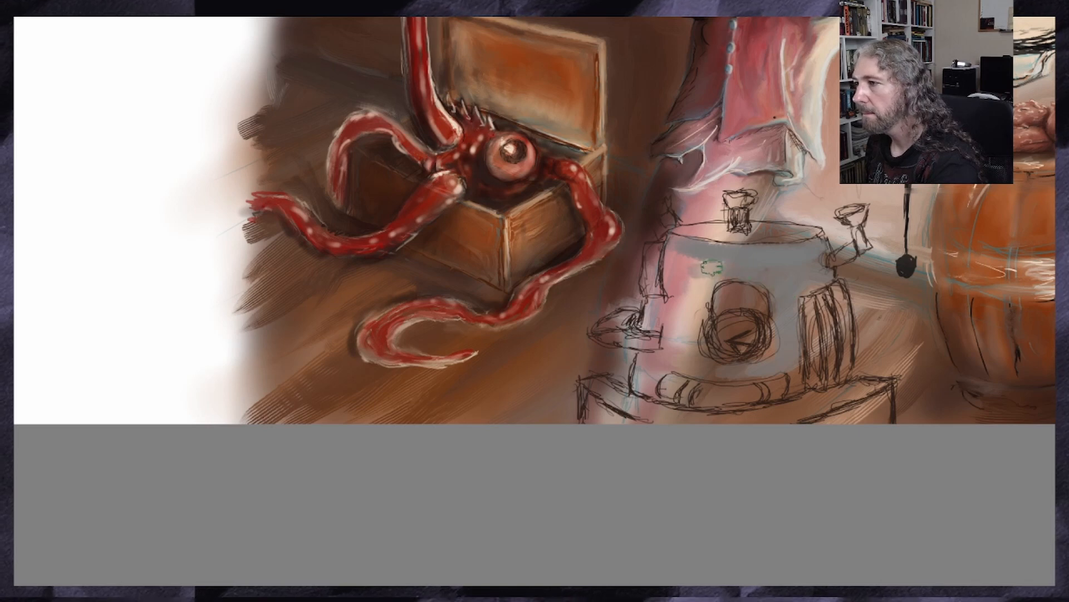
{"action": "mouse_move", "coordinate": [720, 269]}
{"action": "left_mouse_down"}
{"action": "mouse_move", "coordinate": [686, 281]}
{"action": "mouse_move", "coordinate": [671, 268]}
{"action": "mouse_move", "coordinate": [699, 293]}
{"action": "mouse_move", "coordinate": [751, 270]}
{"action": "mouse_move", "coordinate": [698, 299]}
{"action": "mouse_move", "coordinate": [691, 329]}
{"action": "mouse_move", "coordinate": [680, 309]}
{"action": "mouse_move", "coordinate": [654, 306]}
{"action": "mouse_move", "coordinate": [696, 301]}
{"action": "mouse_move", "coordinate": [690, 357]}
{"action": "mouse_move", "coordinate": [710, 372]}
{"action": "mouse_move", "coordinate": [680, 337]}
{"action": "mouse_move", "coordinate": [661, 367]}
{"action": "left_mouse_up"}
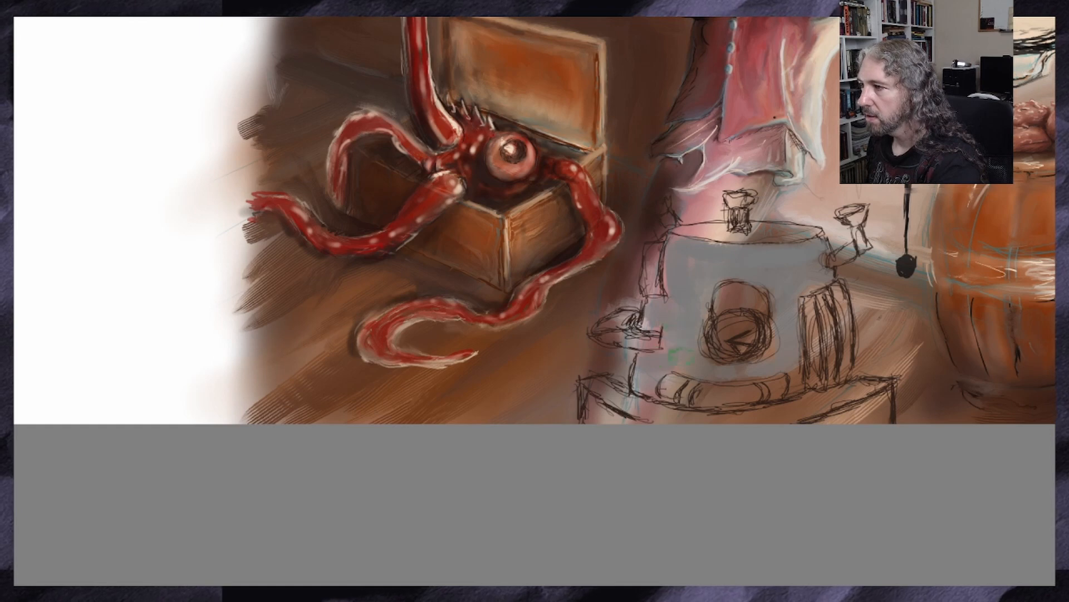
Extend the flat grey over the machine's curved base platform, top lid, left ledge and front horizontal pipe
{"action": "scroll", "coordinate": [662, 351], "scroll_direction": "down", "scroll_amount": 3}
{"action": "scroll", "coordinate": [615, 359], "scroll_direction": "up", "scroll_amount": 1}
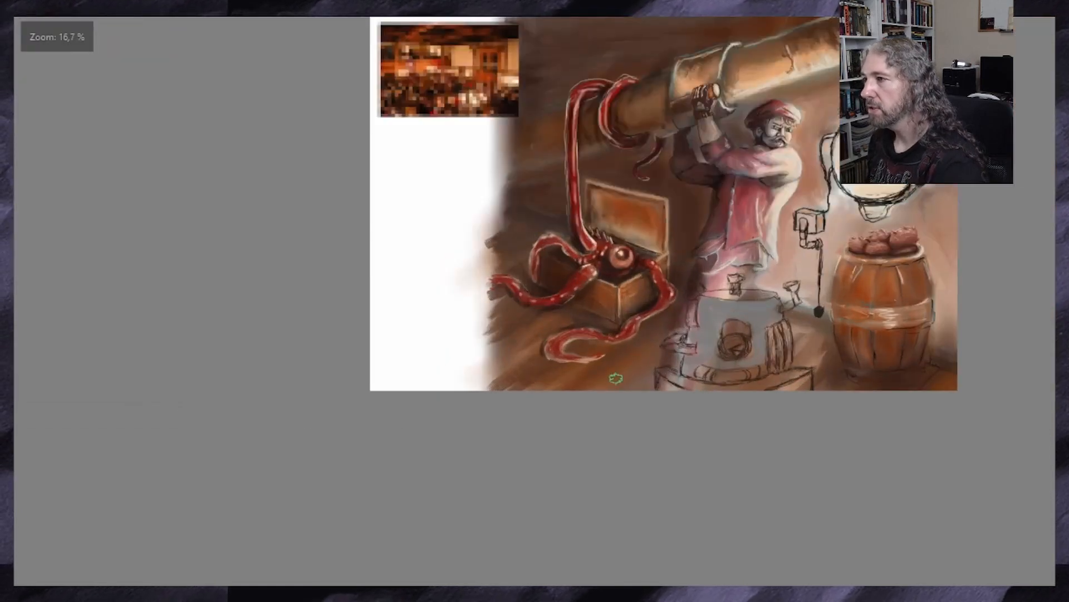
{"action": "scroll", "coordinate": [774, 388], "scroll_direction": "up", "scroll_amount": 1}
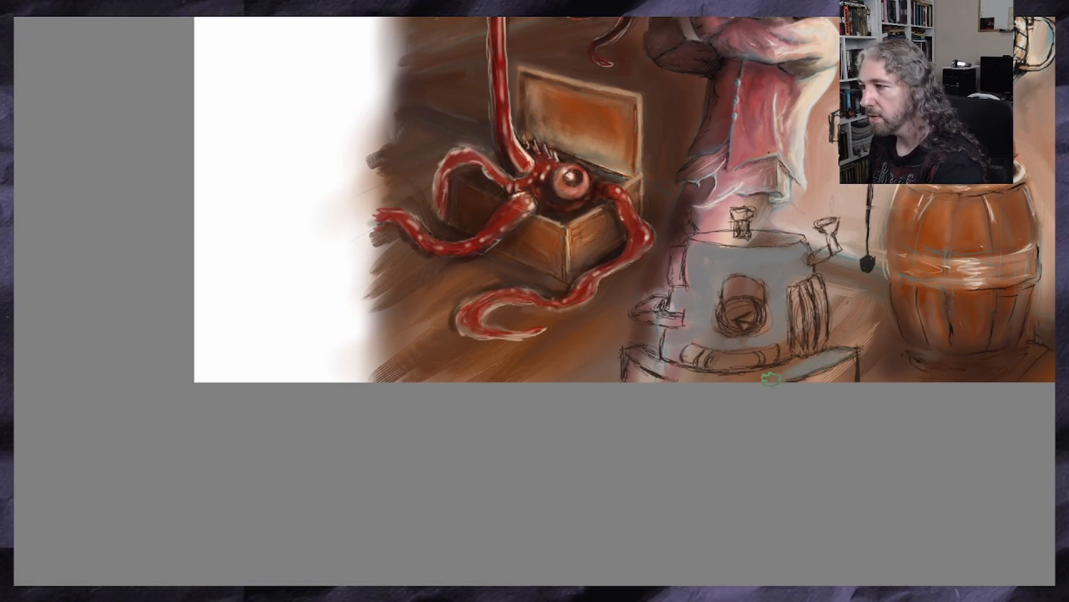
{"action": "left_click_drag", "start_coordinate": [646, 592], "coordinate": [717, 591]}
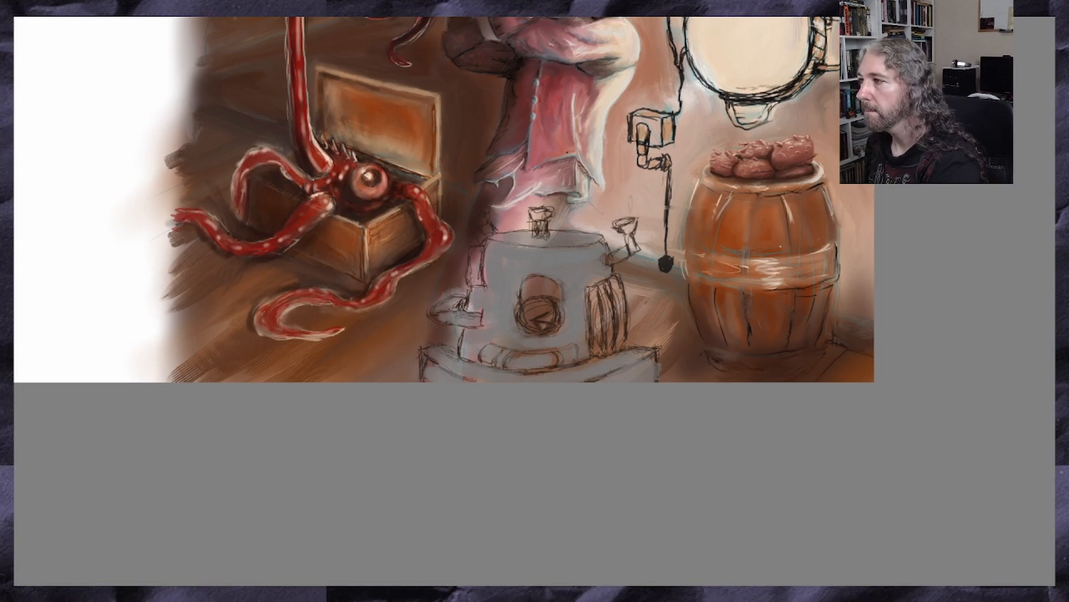
Paint grey curved bands along the vertical ribs on the machine's right side
{"action": "scroll", "coordinate": [601, 315], "scroll_direction": "up", "scroll_amount": 3}
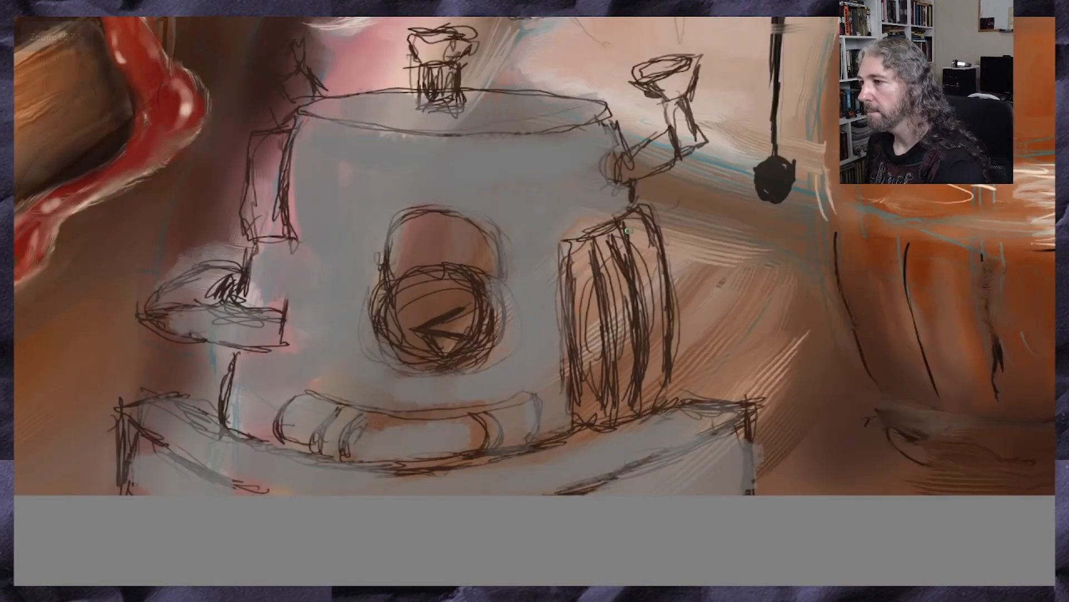
{"action": "mouse_move", "coordinate": [625, 224]}
{"action": "left_mouse_down"}
{"action": "mouse_move", "coordinate": [641, 294]}
{"action": "mouse_move", "coordinate": [640, 390]}
{"action": "mouse_move", "coordinate": [647, 330]}
{"action": "left_mouse_up"}
{"action": "mouse_move", "coordinate": [648, 212]}
{"action": "left_mouse_down"}
{"action": "mouse_move", "coordinate": [678, 349]}
{"action": "mouse_move", "coordinate": [668, 404]}
{"action": "left_mouse_up"}
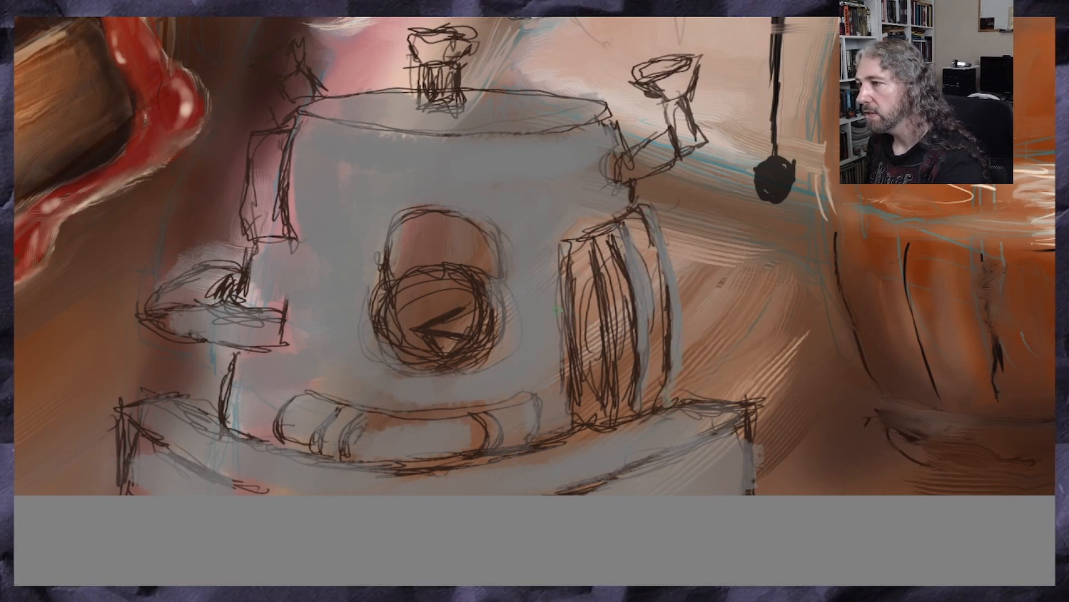
{"action": "mouse_move", "coordinate": [589, 238]}
{"action": "left_mouse_down"}
{"action": "mouse_move", "coordinate": [621, 390]}
{"action": "mouse_move", "coordinate": [613, 368]}
{"action": "mouse_move", "coordinate": [613, 422]}
{"action": "left_mouse_up"}
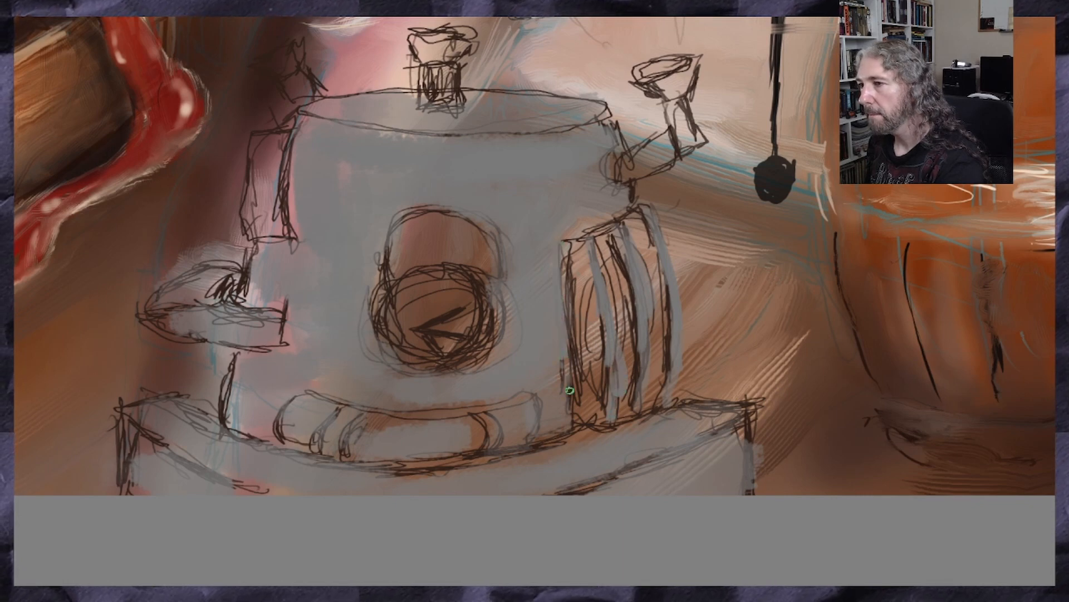
Fill the machine's left side panel, central top fitting, right flared cup and upper-left fitting with grey
{"action": "left_click_drag", "start_coordinate": [266, 144], "coordinate": [260, 217]}
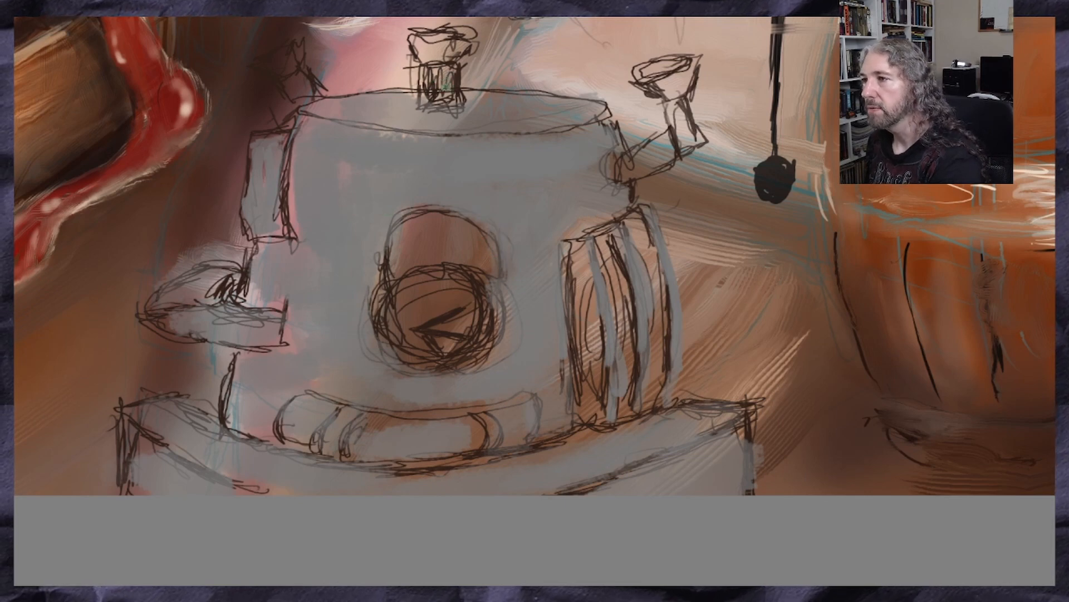
{"action": "left_click_drag", "start_coordinate": [449, 85], "coordinate": [426, 81]}
{"action": "mouse_move", "coordinate": [460, 46]}
{"action": "left_mouse_down"}
{"action": "mouse_move", "coordinate": [424, 48]}
{"action": "mouse_move", "coordinate": [444, 48]}
{"action": "left_mouse_up"}
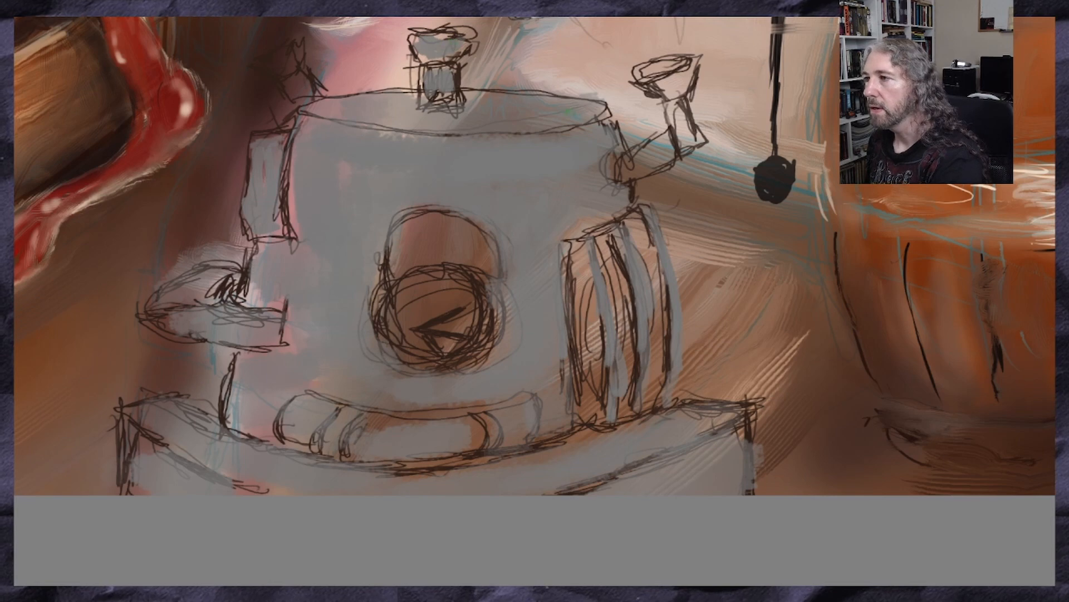
{"action": "mouse_move", "coordinate": [681, 74]}
{"action": "left_mouse_down"}
{"action": "mouse_move", "coordinate": [690, 75]}
{"action": "mouse_move", "coordinate": [671, 89]}
{"action": "mouse_move", "coordinate": [676, 125]}
{"action": "mouse_move", "coordinate": [697, 143]}
{"action": "mouse_move", "coordinate": [663, 143]}
{"action": "mouse_move", "coordinate": [643, 166]}
{"action": "mouse_move", "coordinate": [666, 137]}
{"action": "mouse_move", "coordinate": [623, 174]}
{"action": "left_mouse_up"}
{"action": "mouse_move", "coordinate": [321, 102]}
{"action": "left_mouse_down"}
{"action": "mouse_move", "coordinate": [300, 84]}
{"action": "mouse_move", "coordinate": [309, 94]}
{"action": "mouse_move", "coordinate": [298, 101]}
{"action": "left_mouse_up"}
{"action": "mouse_move", "coordinate": [281, 56]}
{"action": "left_mouse_down"}
{"action": "mouse_move", "coordinate": [292, 69]}
{"action": "mouse_move", "coordinate": [268, 70]}
{"action": "mouse_move", "coordinate": [290, 62]}
{"action": "mouse_move", "coordinate": [306, 87]}
{"action": "mouse_move", "coordinate": [296, 86]}
{"action": "left_mouse_up"}
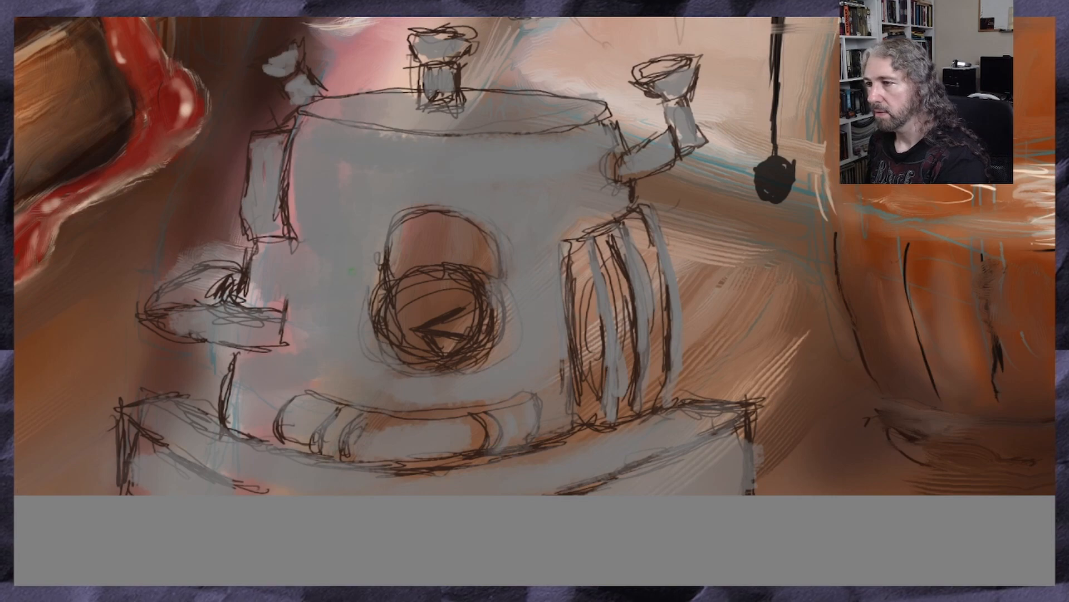
Tidy the dial's outer rim with grey, then fill its round face with pale cream and begin a reddish-brown mark at its lower right
{"action": "left_click_drag", "start_coordinate": [383, 285], "coordinate": [399, 325]}
{"action": "left_click_drag", "start_coordinate": [495, 290], "coordinate": [483, 344]}
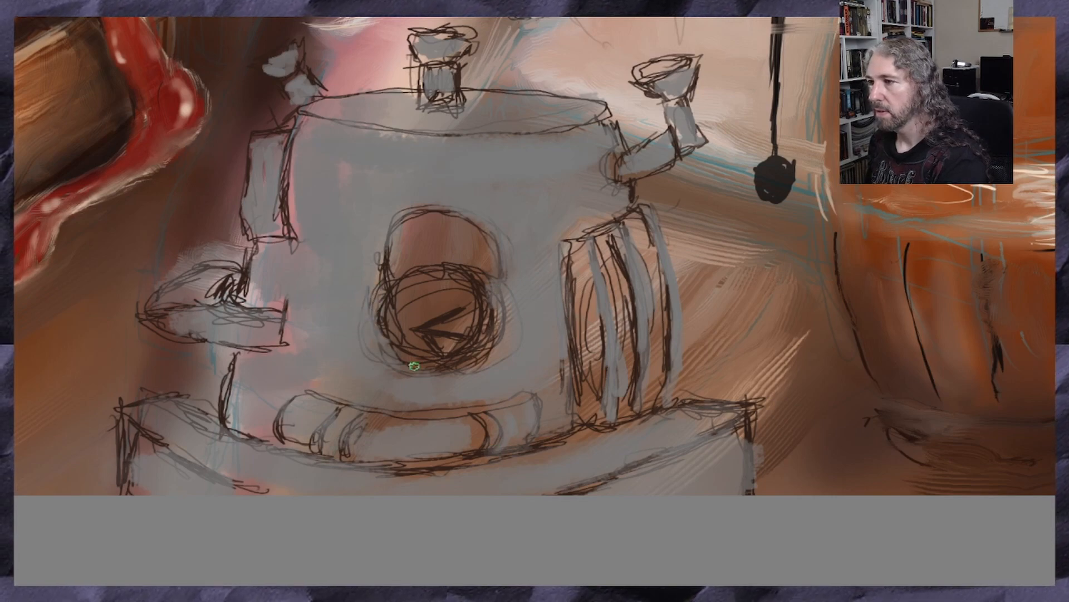
{"action": "scroll", "coordinate": [414, 366], "scroll_direction": "down", "scroll_amount": 5}
{"action": "scroll", "coordinate": [334, 349], "scroll_direction": "up", "scroll_amount": 3}
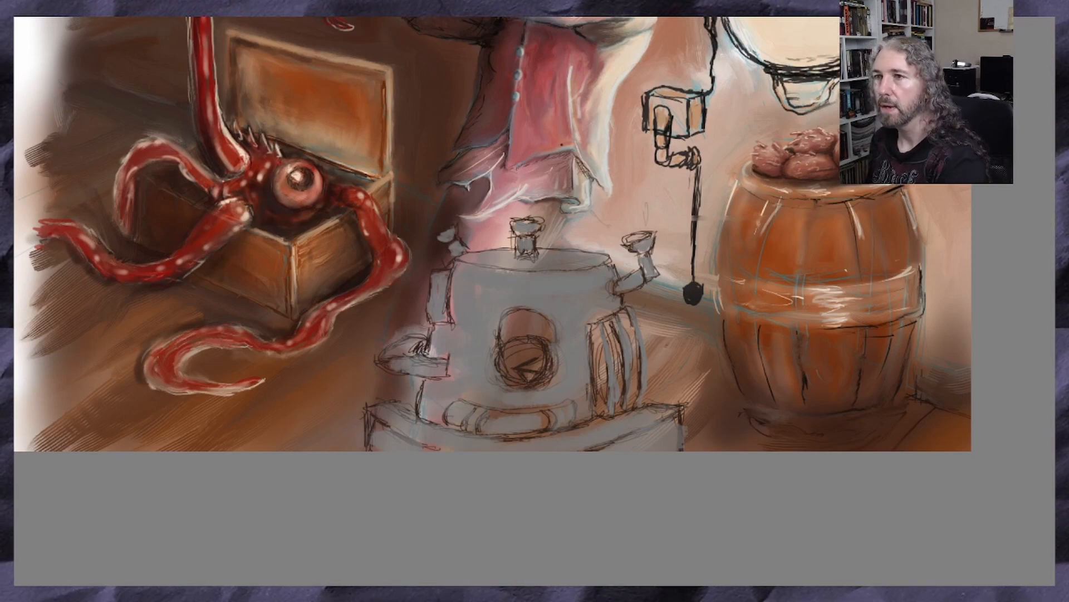
{"action": "scroll", "coordinate": [479, 349], "scroll_direction": "up", "scroll_amount": 2}
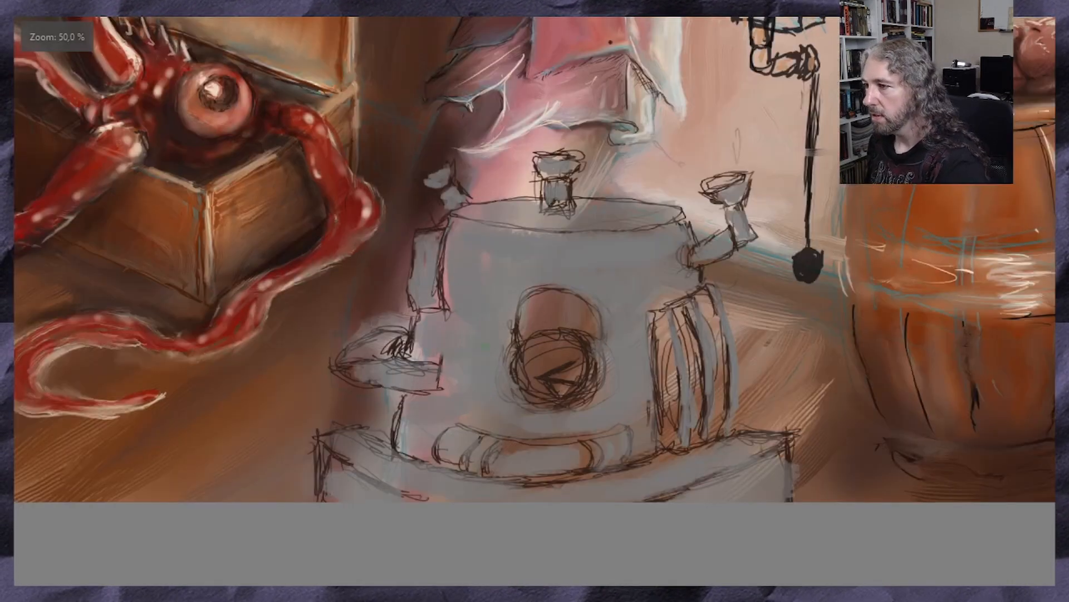
{"action": "mouse_move", "coordinate": [601, 341]}
{"action": "left_mouse_down"}
{"action": "mouse_move", "coordinate": [613, 367]}
{"action": "mouse_move", "coordinate": [600, 376]}
{"action": "mouse_move", "coordinate": [618, 354]}
{"action": "mouse_move", "coordinate": [537, 348]}
{"action": "mouse_move", "coordinate": [532, 407]}
{"action": "mouse_move", "coordinate": [586, 417]}
{"action": "mouse_move", "coordinate": [618, 356]}
{"action": "mouse_move", "coordinate": [543, 365]}
{"action": "mouse_move", "coordinate": [624, 379]}
{"action": "mouse_move", "coordinate": [551, 340]}
{"action": "mouse_move", "coordinate": [626, 378]}
{"action": "mouse_move", "coordinate": [618, 407]}
{"action": "mouse_move", "coordinate": [543, 357]}
{"action": "mouse_move", "coordinate": [570, 406]}
{"action": "mouse_move", "coordinate": [607, 413]}
{"action": "mouse_move", "coordinate": [604, 362]}
{"action": "mouse_move", "coordinate": [568, 379]}
{"action": "mouse_move", "coordinate": [590, 343]}
{"action": "mouse_move", "coordinate": [604, 392]}
{"action": "mouse_move", "coordinate": [540, 390]}
{"action": "mouse_move", "coordinate": [557, 357]}
{"action": "mouse_move", "coordinate": [536, 388]}
{"action": "mouse_move", "coordinate": [574, 416]}
{"action": "mouse_move", "coordinate": [610, 397]}
{"action": "mouse_move", "coordinate": [548, 348]}
{"action": "mouse_move", "coordinate": [588, 385]}
{"action": "mouse_move", "coordinate": [613, 381]}
{"action": "mouse_move", "coordinate": [629, 396]}
{"action": "mouse_move", "coordinate": [595, 356]}
{"action": "mouse_move", "coordinate": [546, 349]}
{"action": "left_mouse_up"}
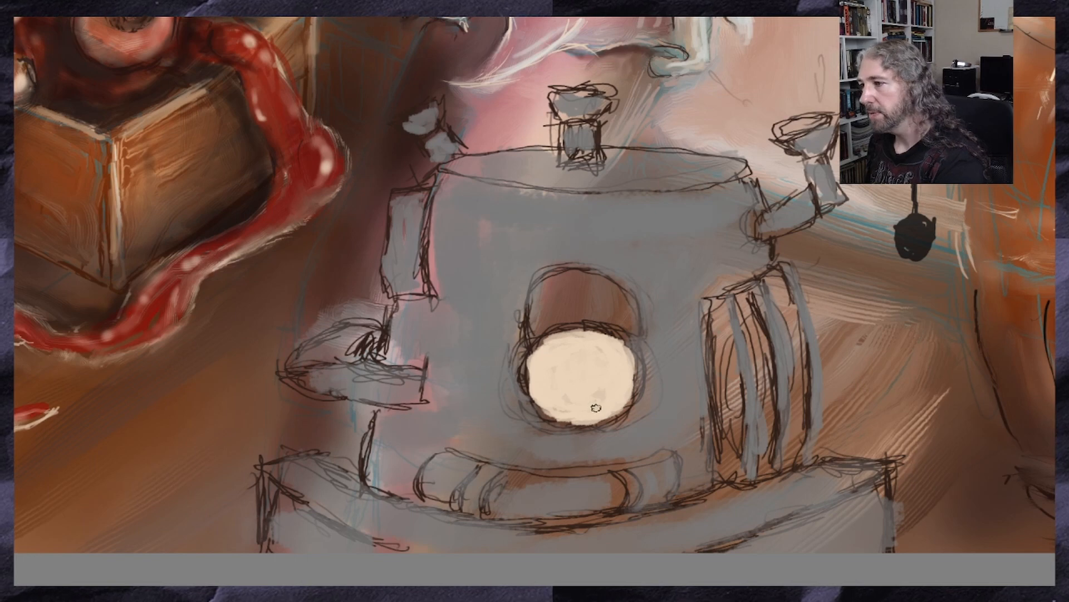
{"action": "left_click_drag", "start_coordinate": [621, 387], "coordinate": [620, 390]}
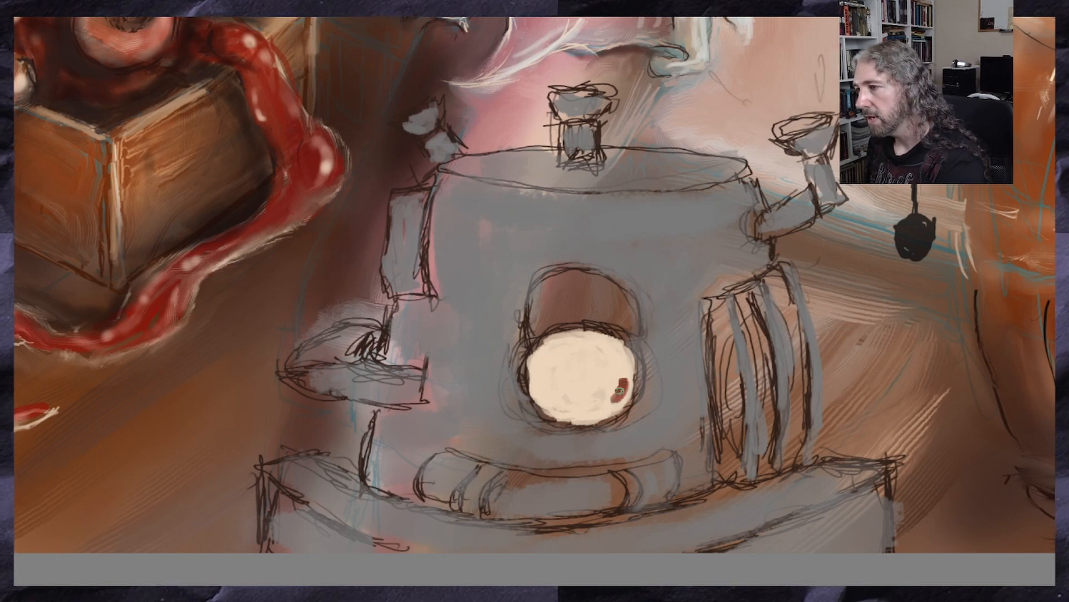
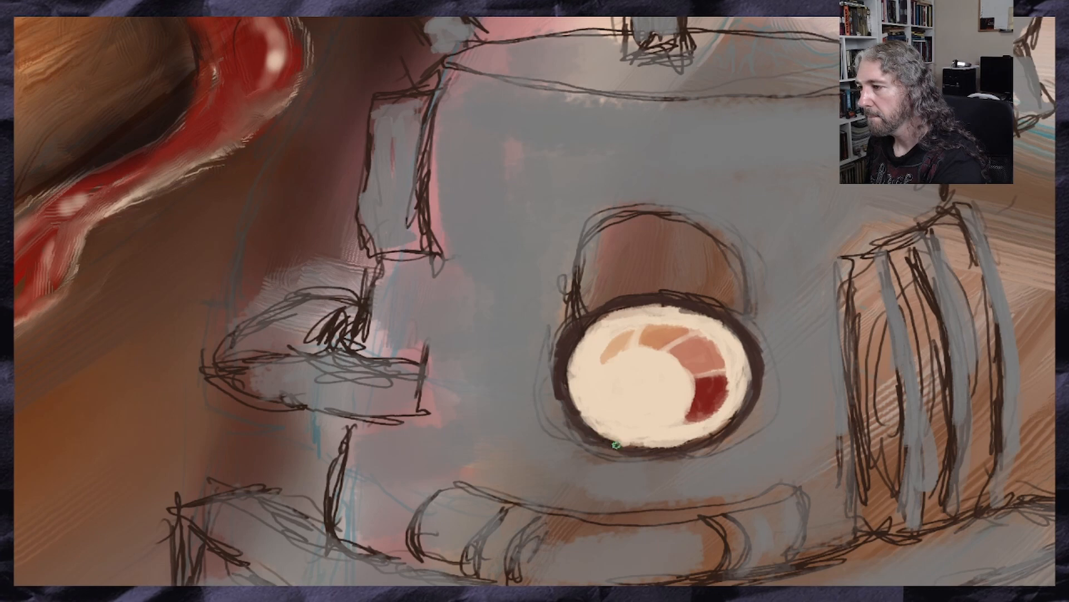
Outline the round dial's rim and the arched plate above it with thick dark brown strokes
{"action": "left_click_drag", "start_coordinate": [623, 448], "coordinate": [556, 386]}
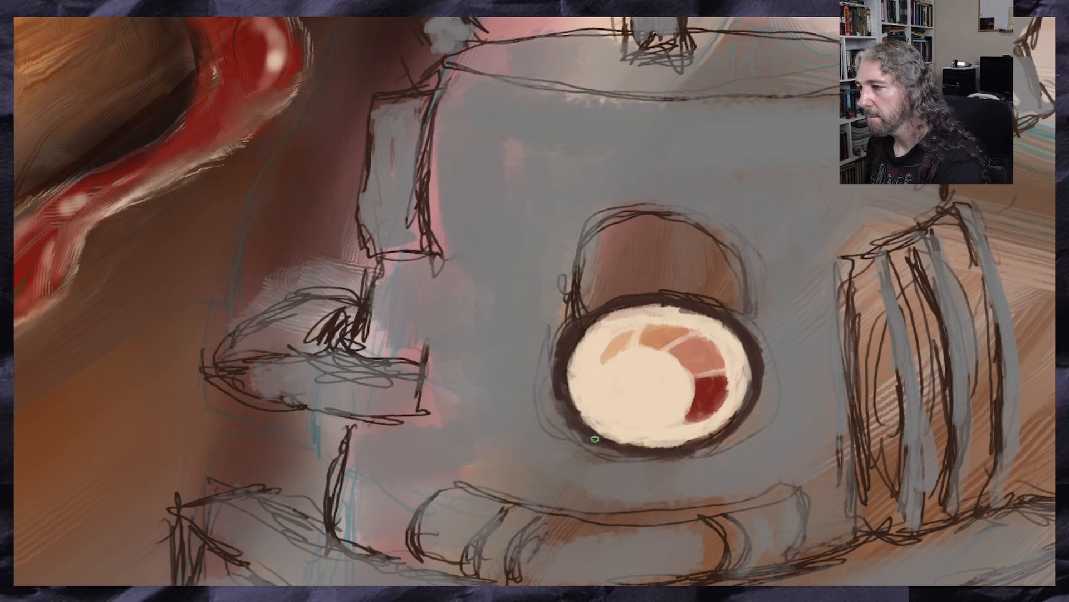
{"action": "mouse_move", "coordinate": [667, 455]}
{"action": "left_mouse_down"}
{"action": "mouse_move", "coordinate": [733, 445]}
{"action": "mouse_move", "coordinate": [714, 437]}
{"action": "left_mouse_up"}
{"action": "left_click_drag", "start_coordinate": [760, 380], "coordinate": [756, 415]}
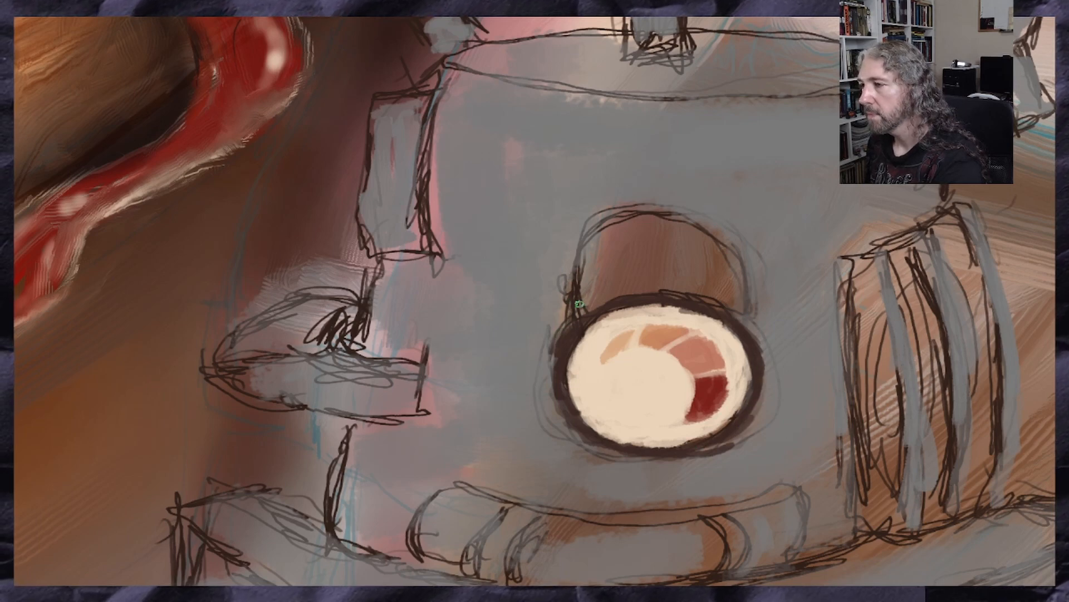
{"action": "mouse_move", "coordinate": [738, 301]}
{"action": "left_mouse_down"}
{"action": "mouse_move", "coordinate": [727, 238]}
{"action": "mouse_move", "coordinate": [625, 211]}
{"action": "left_mouse_up"}
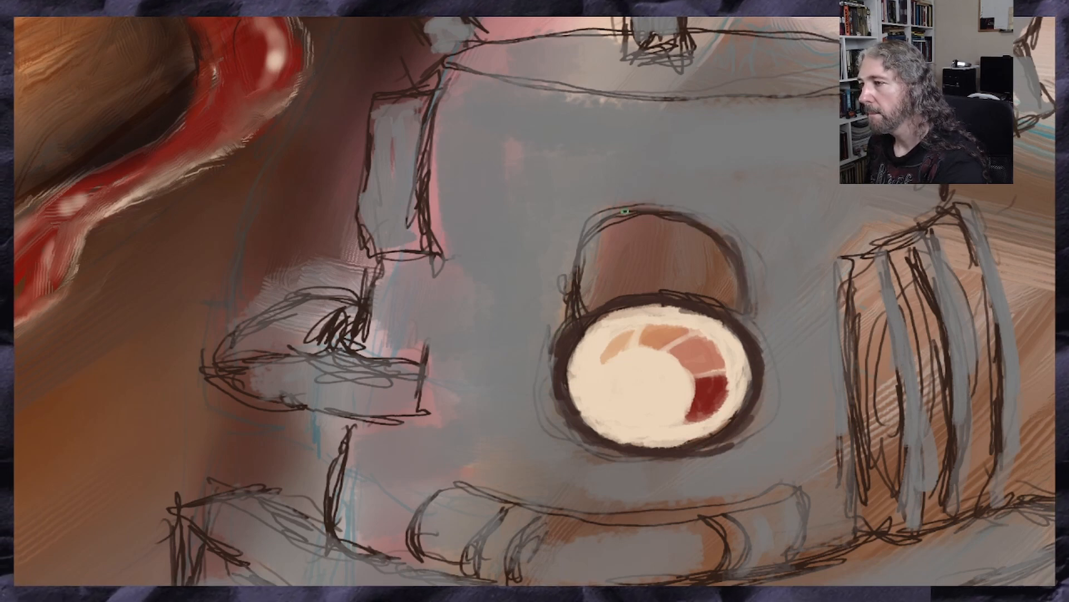
{"action": "mouse_move", "coordinate": [577, 294]}
{"action": "left_mouse_down"}
{"action": "mouse_move", "coordinate": [582, 235]}
{"action": "mouse_move", "coordinate": [674, 211]}
{"action": "mouse_move", "coordinate": [735, 254]}
{"action": "mouse_move", "coordinate": [739, 303]}
{"action": "left_mouse_up"}
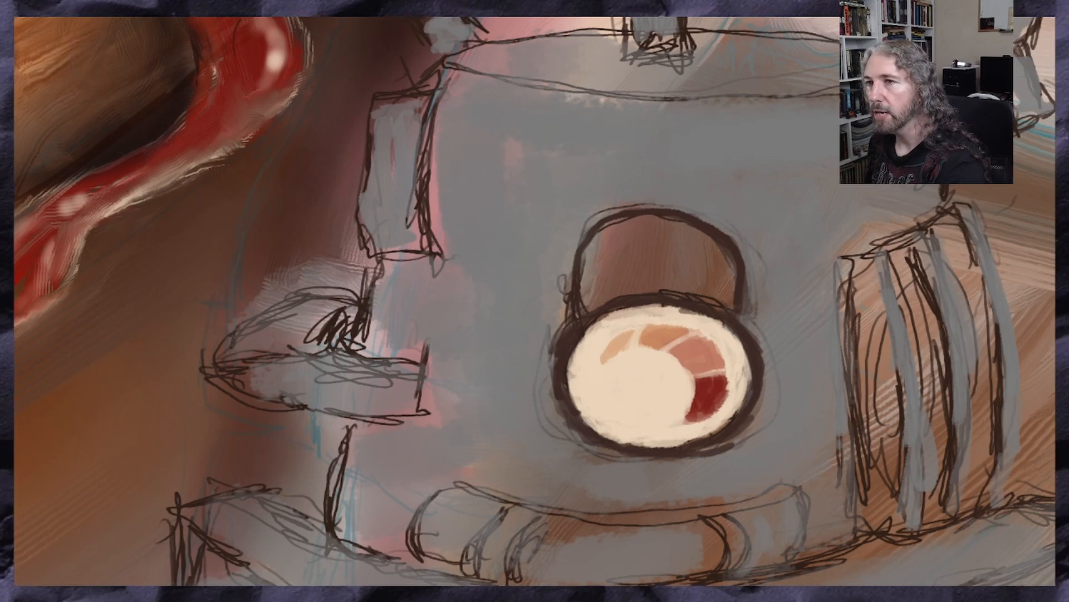
Fill the arched plate above the dial with pale cream, working from its edges inward
{"action": "mouse_move", "coordinate": [710, 254]}
{"action": "left_mouse_down"}
{"action": "mouse_move", "coordinate": [726, 278]}
{"action": "mouse_move", "coordinate": [701, 290]}
{"action": "mouse_move", "coordinate": [622, 283]}
{"action": "mouse_move", "coordinate": [585, 266]}
{"action": "mouse_move", "coordinate": [592, 244]}
{"action": "mouse_move", "coordinate": [703, 236]}
{"action": "mouse_move", "coordinate": [724, 273]}
{"action": "left_mouse_up"}
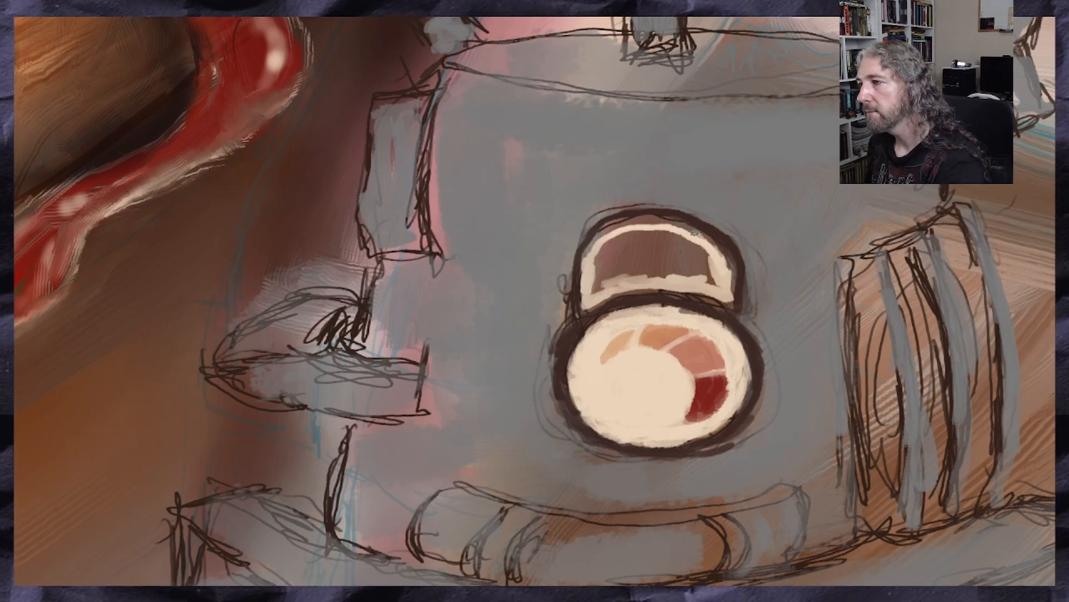
{"action": "mouse_move", "coordinate": [695, 233]}
{"action": "left_mouse_down"}
{"action": "mouse_move", "coordinate": [628, 222]}
{"action": "mouse_move", "coordinate": [591, 245]}
{"action": "mouse_move", "coordinate": [688, 226]}
{"action": "mouse_move", "coordinate": [730, 273]}
{"action": "mouse_move", "coordinate": [716, 245]}
{"action": "mouse_move", "coordinate": [731, 292]}
{"action": "mouse_move", "coordinate": [652, 231]}
{"action": "mouse_move", "coordinate": [619, 225]}
{"action": "mouse_move", "coordinate": [595, 260]}
{"action": "mouse_move", "coordinate": [616, 245]}
{"action": "mouse_move", "coordinate": [697, 237]}
{"action": "mouse_move", "coordinate": [706, 279]}
{"action": "mouse_move", "coordinate": [686, 244]}
{"action": "mouse_move", "coordinate": [666, 262]}
{"action": "mouse_move", "coordinate": [615, 267]}
{"action": "mouse_move", "coordinate": [641, 284]}
{"action": "mouse_move", "coordinate": [618, 270]}
{"action": "mouse_move", "coordinate": [604, 253]}
{"action": "mouse_move", "coordinate": [638, 220]}
{"action": "mouse_move", "coordinate": [705, 261]}
{"action": "mouse_move", "coordinate": [628, 239]}
{"action": "mouse_move", "coordinate": [604, 281]}
{"action": "mouse_move", "coordinate": [623, 240]}
{"action": "left_mouse_up"}
{"action": "left_click_drag", "start_coordinate": [640, 281], "coordinate": [725, 296]}
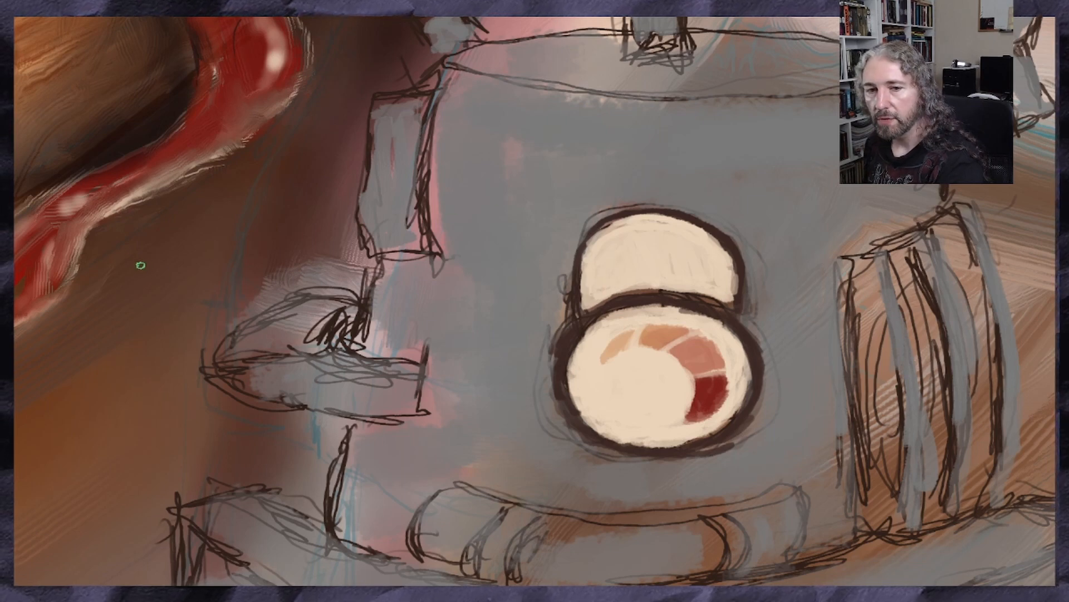
Paint two rows of small reddish-brown invented glyphs across the upper half of the cream arched plate
{"action": "left_click_drag", "start_coordinate": [42, 78], "coordinate": [35, 79]}
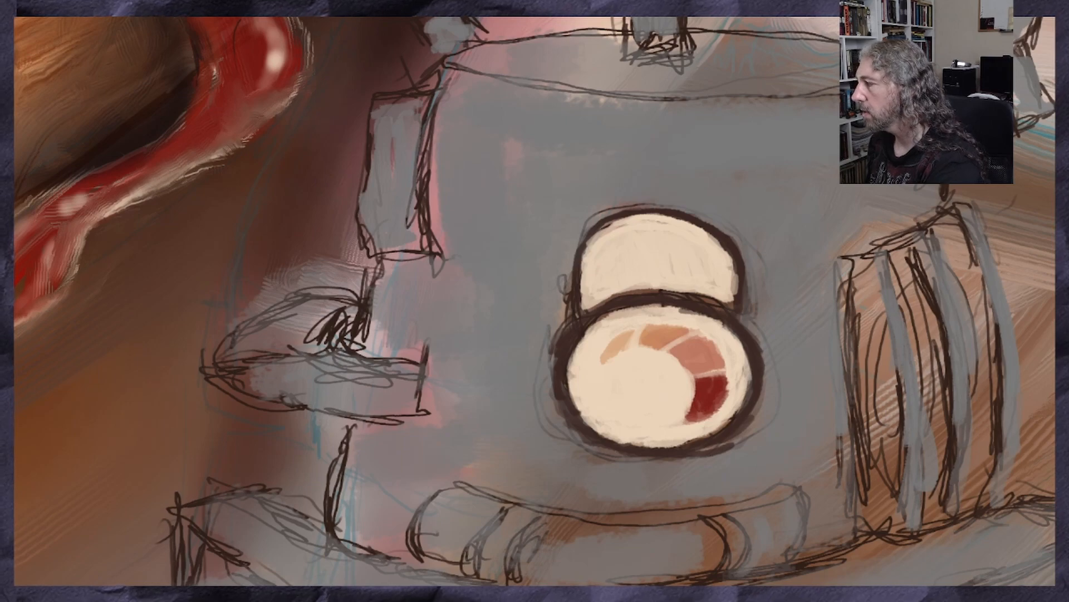
{"action": "scroll", "coordinate": [607, 252], "scroll_direction": "up", "scroll_amount": 3}
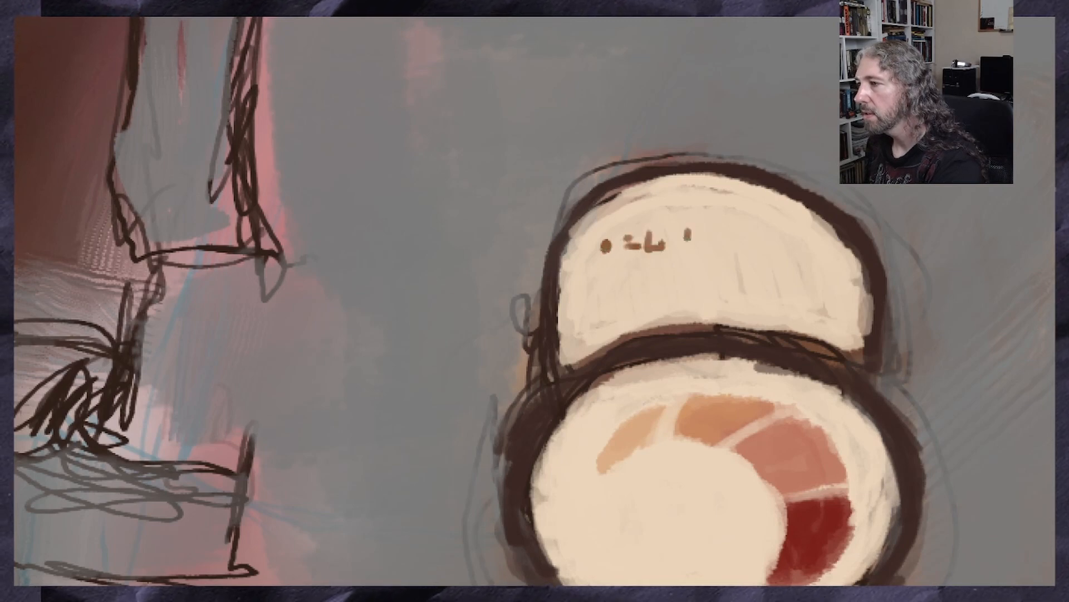
{"action": "left_click", "coordinate": [727, 235]}
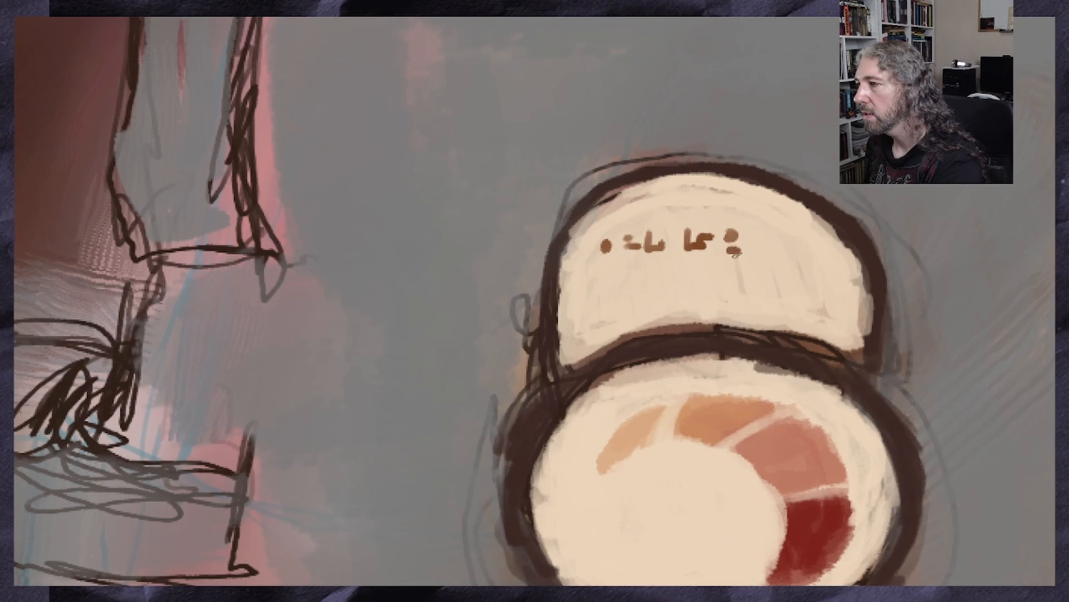
{"action": "left_click_drag", "start_coordinate": [764, 234], "coordinate": [762, 253]}
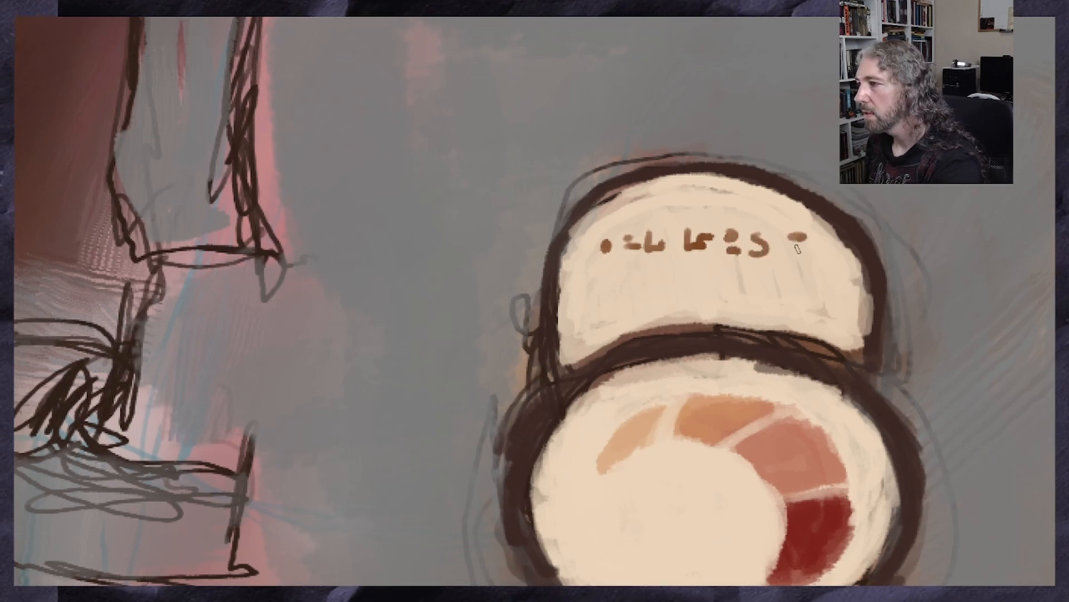
{"action": "mouse_move", "coordinate": [659, 198]}
{"action": "left_mouse_down"}
{"action": "mouse_move", "coordinate": [714, 217]}
{"action": "mouse_move", "coordinate": [695, 199]}
{"action": "left_mouse_up"}
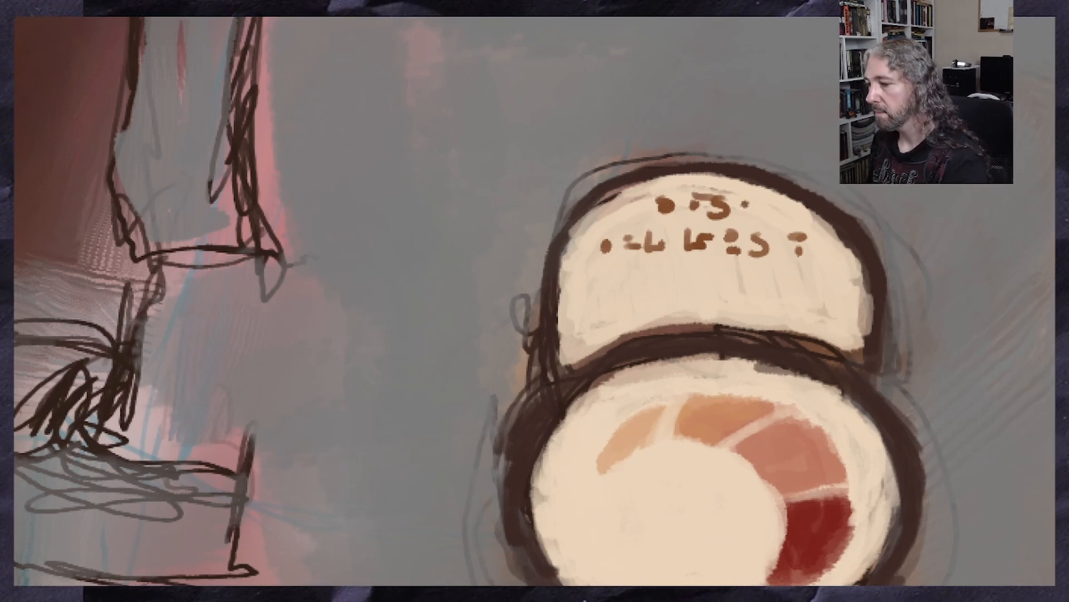
Refine the plate's top glyph row with small brown dots and dashes, undoing the stroke tried beneath it
{"action": "key", "text": "ctrl+z"}
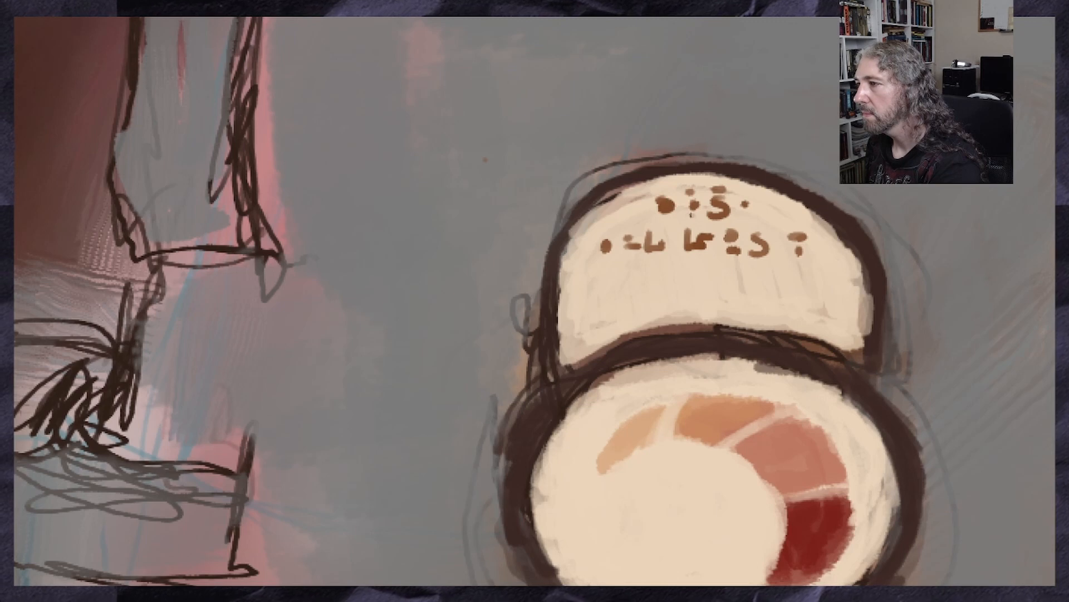
{"action": "left_click_drag", "start_coordinate": [662, 219], "coordinate": [696, 220]}
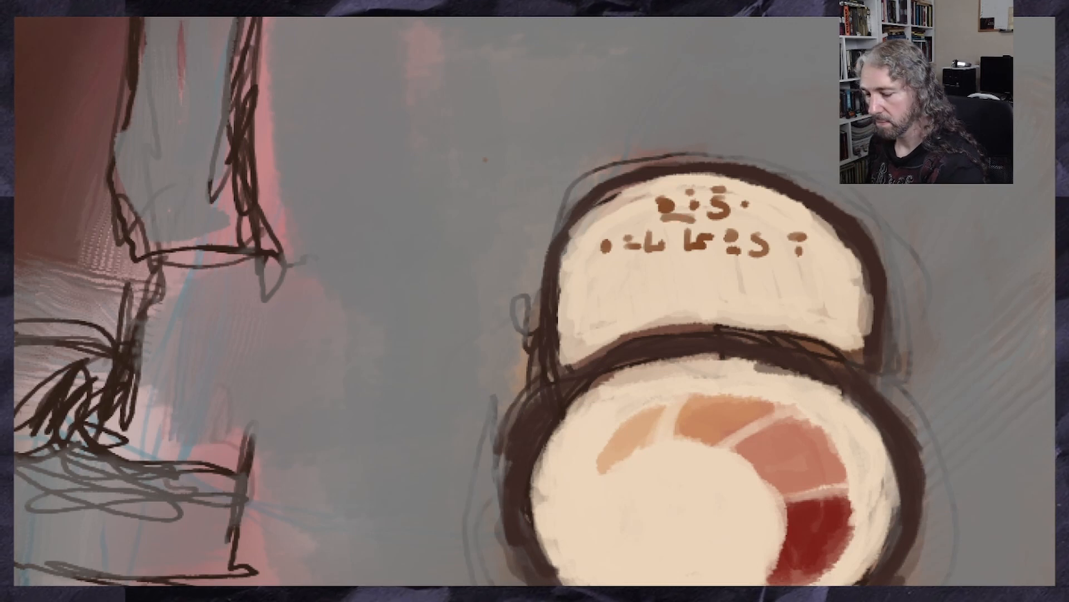
{"action": "key", "text": "ctrl+z"}
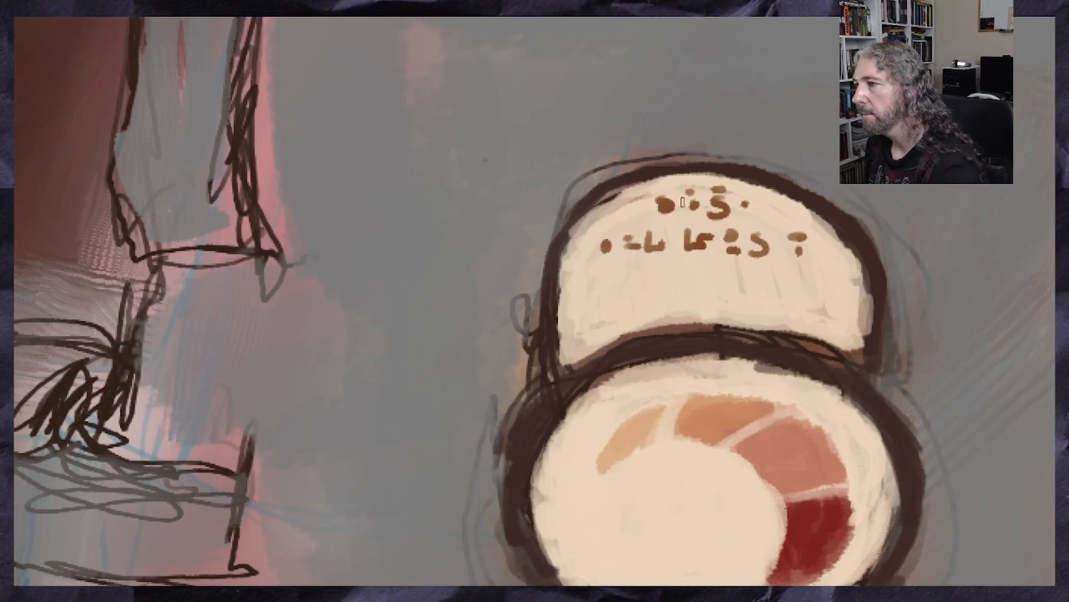
{"action": "left_click_drag", "start_coordinate": [675, 213], "coordinate": [684, 214]}
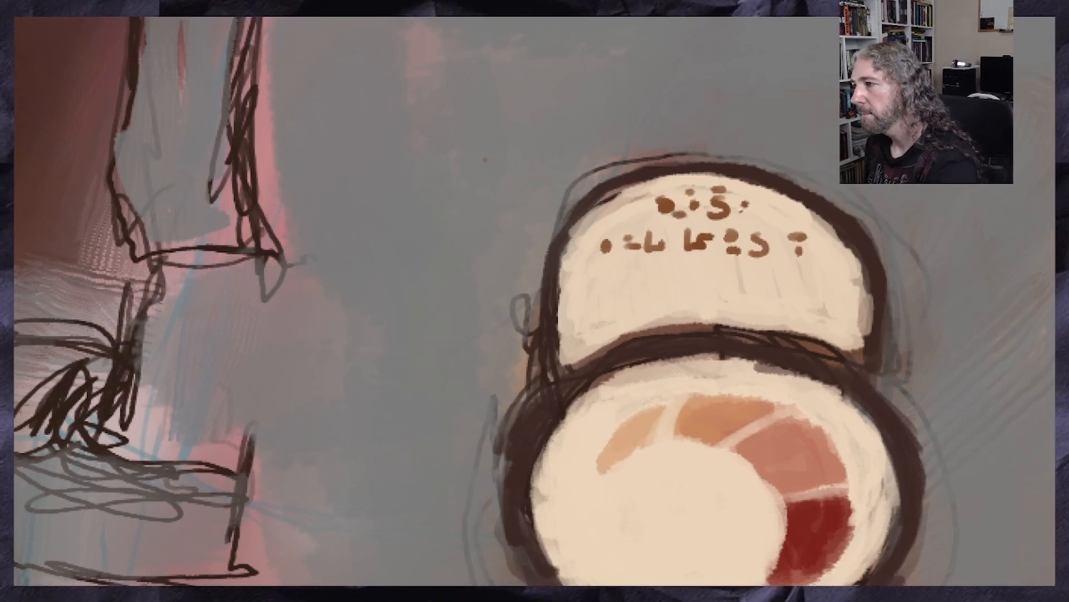
{"action": "left_click_drag", "start_coordinate": [745, 211], "coordinate": [750, 213]}
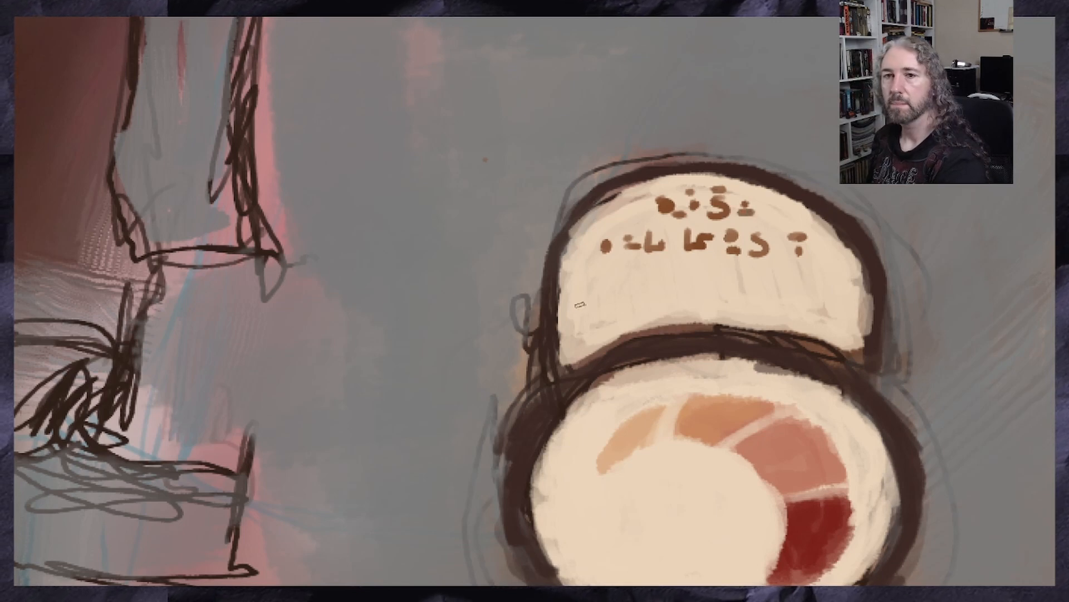
Underline the plate's second glyph row with three short horizontal brown strokes
{"action": "left_click_drag", "start_coordinate": [776, 267], "coordinate": [706, 266]}
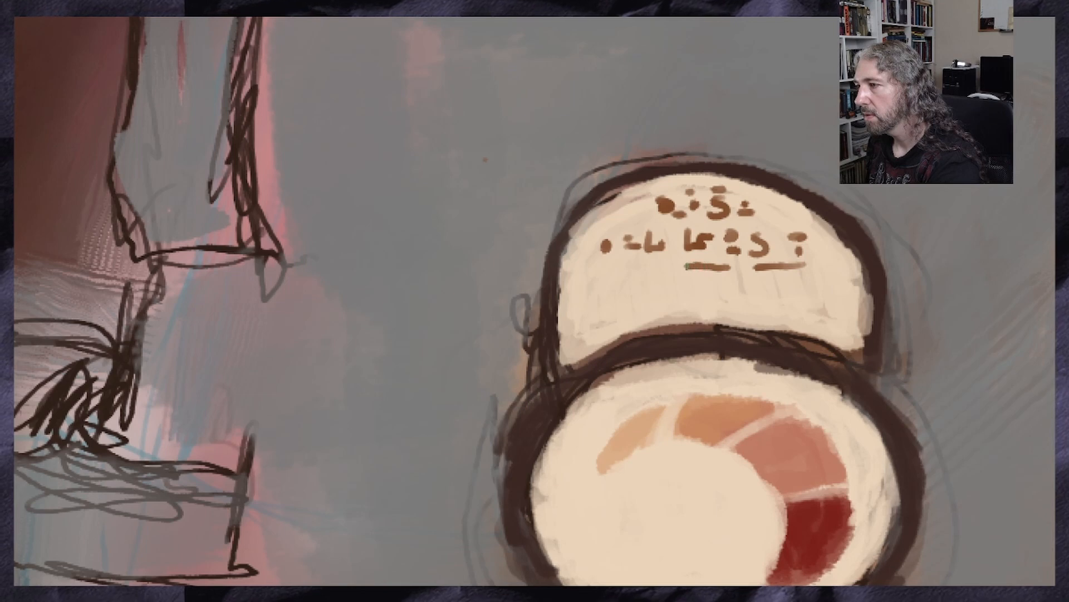
{"action": "key", "text": "ctrl+z"}
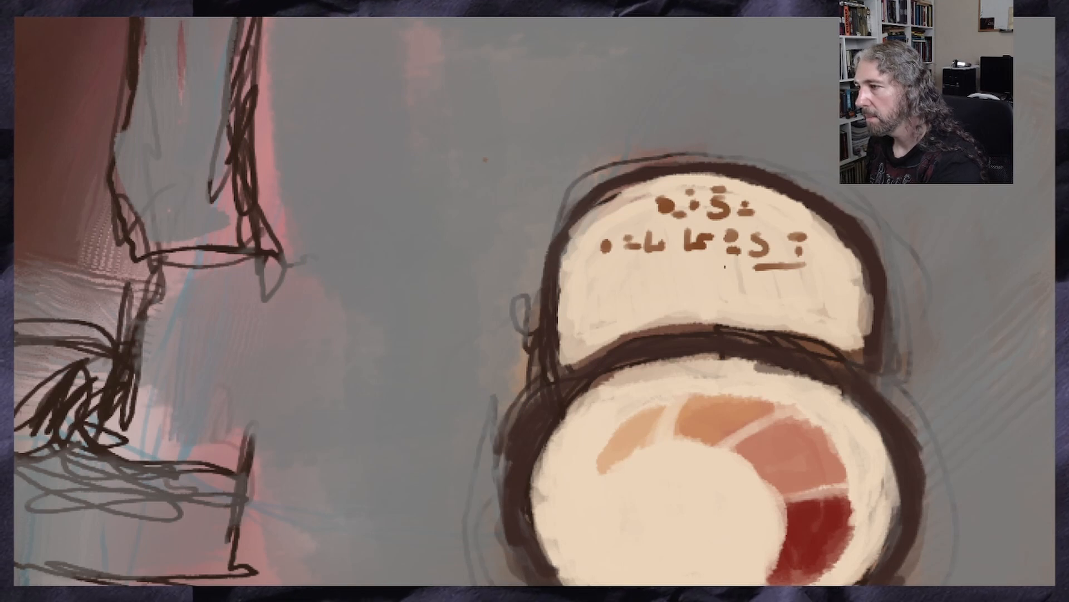
{"action": "left_click_drag", "start_coordinate": [697, 266], "coordinate": [604, 269]}
{"action": "key", "text": "ctrl+z"}
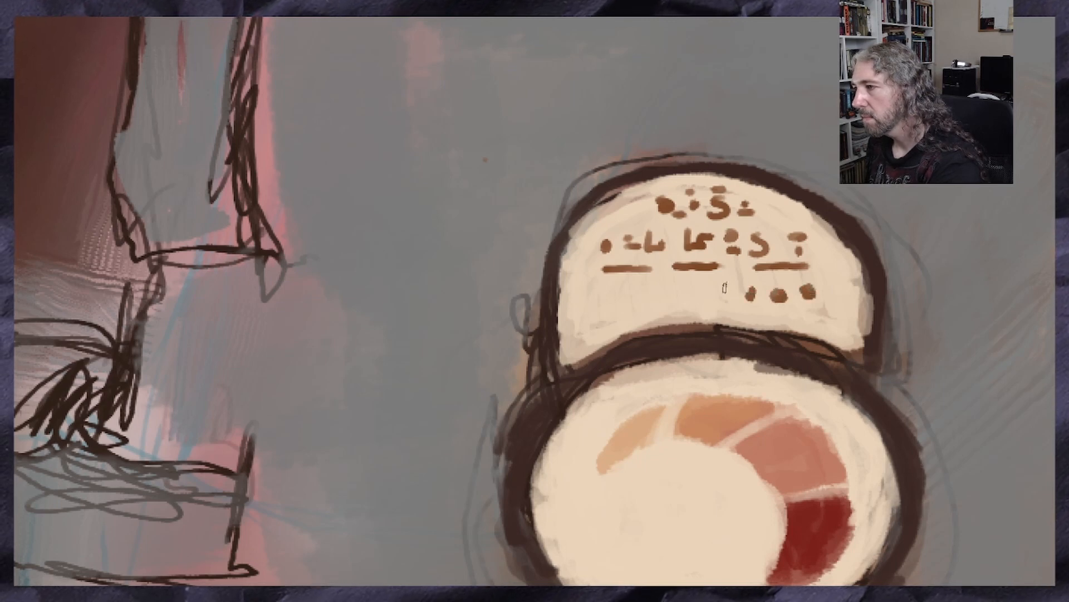
Paint a third row of brown dots and angular glyphs along the lower part of the arched plate
{"action": "left_click_drag", "start_coordinate": [725, 288], "coordinate": [711, 297]}
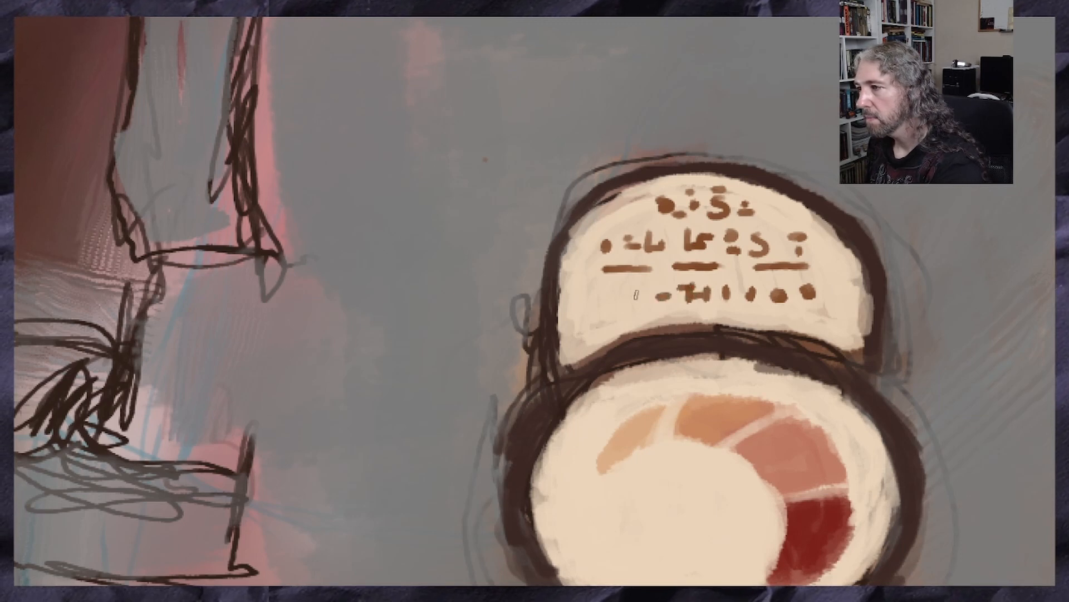
{"action": "mouse_move", "coordinate": [628, 289]}
{"action": "left_mouse_down"}
{"action": "mouse_move", "coordinate": [614, 307]}
{"action": "mouse_move", "coordinate": [607, 291]}
{"action": "left_mouse_up"}
{"action": "mouse_move", "coordinate": [601, 292]}
{"action": "left_mouse_down"}
{"action": "mouse_move", "coordinate": [598, 307]}
{"action": "mouse_move", "coordinate": [579, 310]}
{"action": "left_mouse_up"}
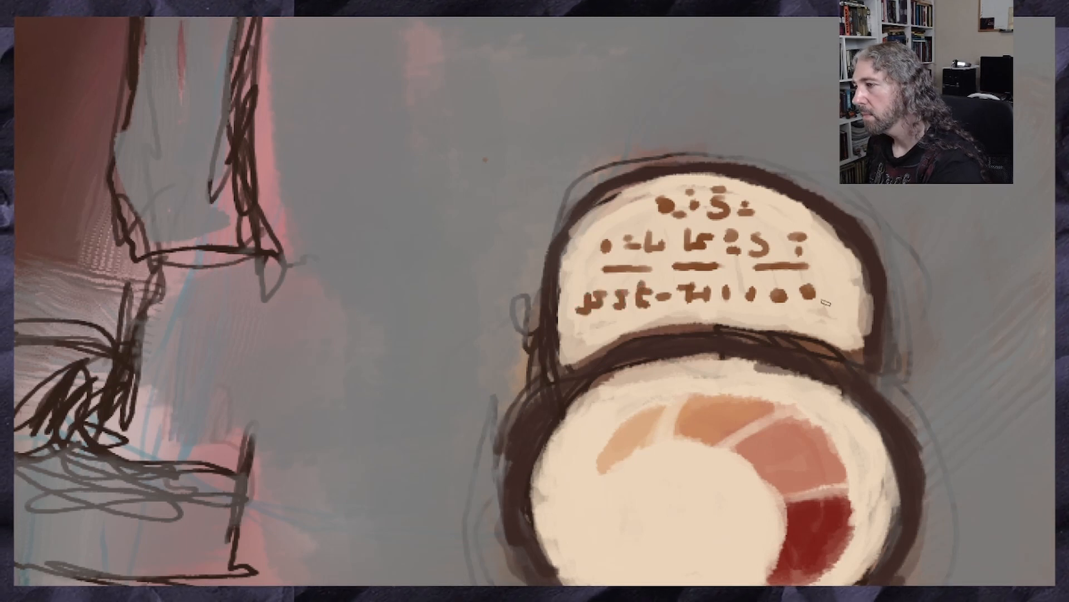
{"action": "left_click_drag", "start_coordinate": [817, 304], "coordinate": [784, 285]}
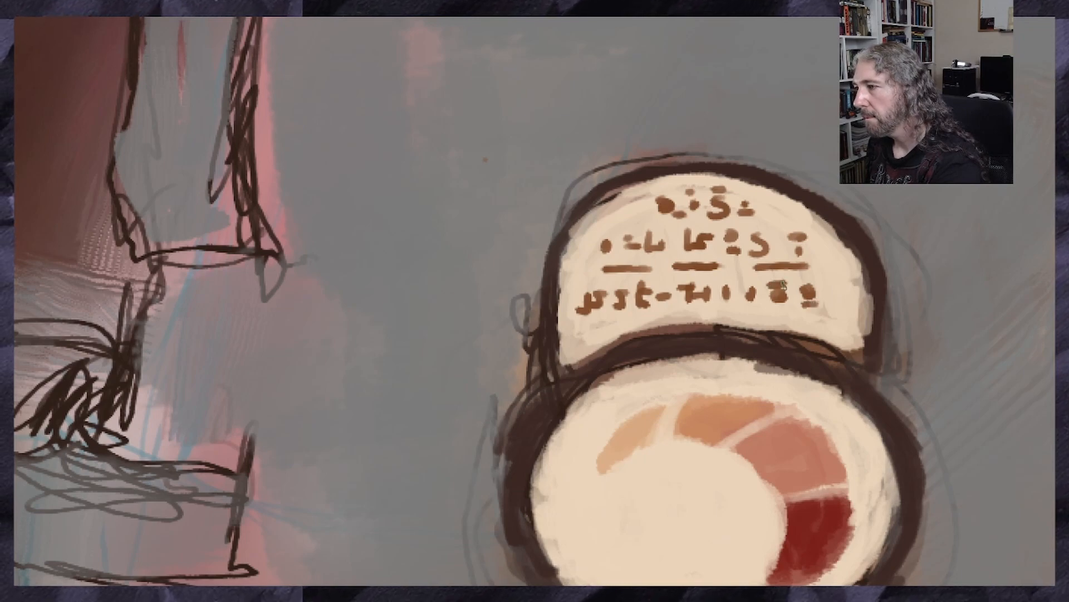
Softly shade the inner edges of the arched plate and the round dial face with a larger brush
{"action": "scroll", "coordinate": [924, 227], "scroll_direction": "down", "scroll_amount": 3}
{"action": "scroll", "coordinate": [920, 268], "scroll_direction": "up", "scroll_amount": 5}
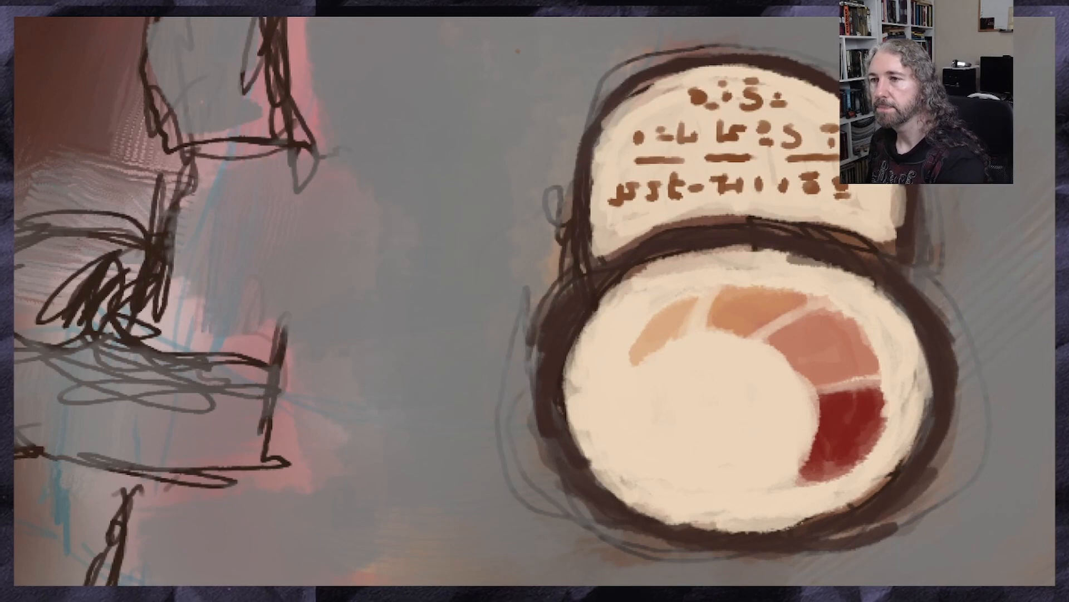
{"action": "key", "text": "ctrl"}
{"action": "left_click_drag", "start_coordinate": [189, 126], "coordinate": [179, 130]}
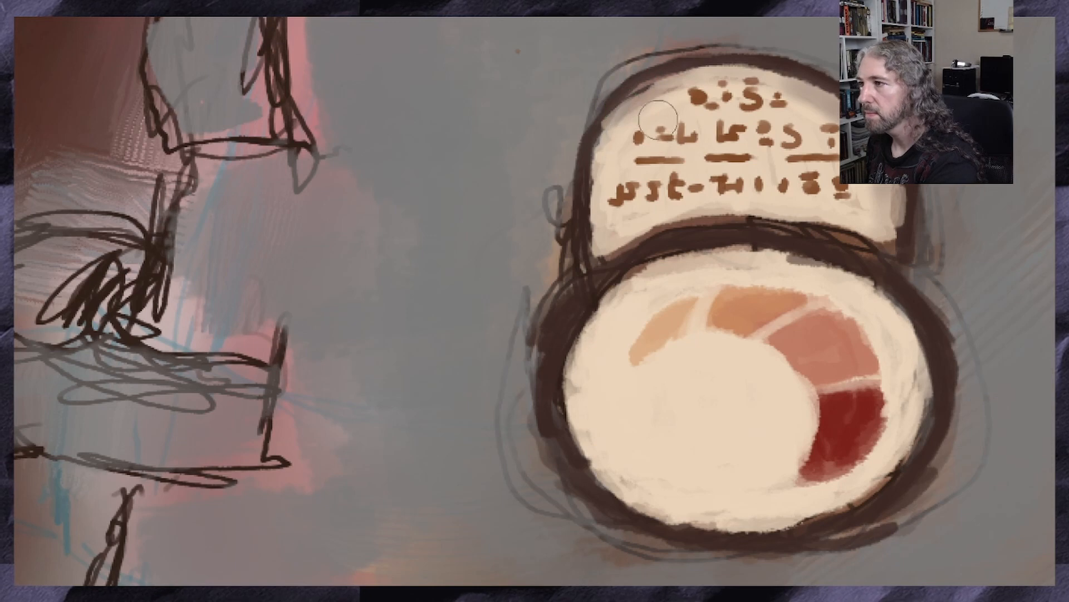
{"action": "mouse_move", "coordinate": [603, 142]}
{"action": "left_mouse_down"}
{"action": "mouse_move", "coordinate": [597, 240]}
{"action": "mouse_move", "coordinate": [612, 128]}
{"action": "mouse_move", "coordinate": [643, 100]}
{"action": "mouse_move", "coordinate": [752, 74]}
{"action": "left_mouse_up"}
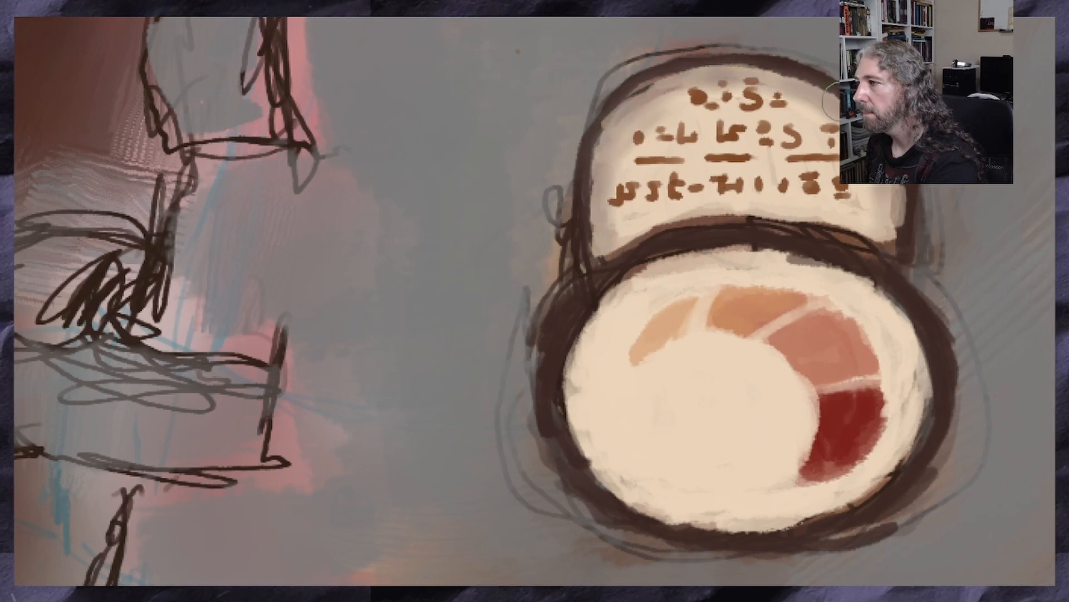
{"action": "left_click_drag", "start_coordinate": [882, 218], "coordinate": [885, 241]}
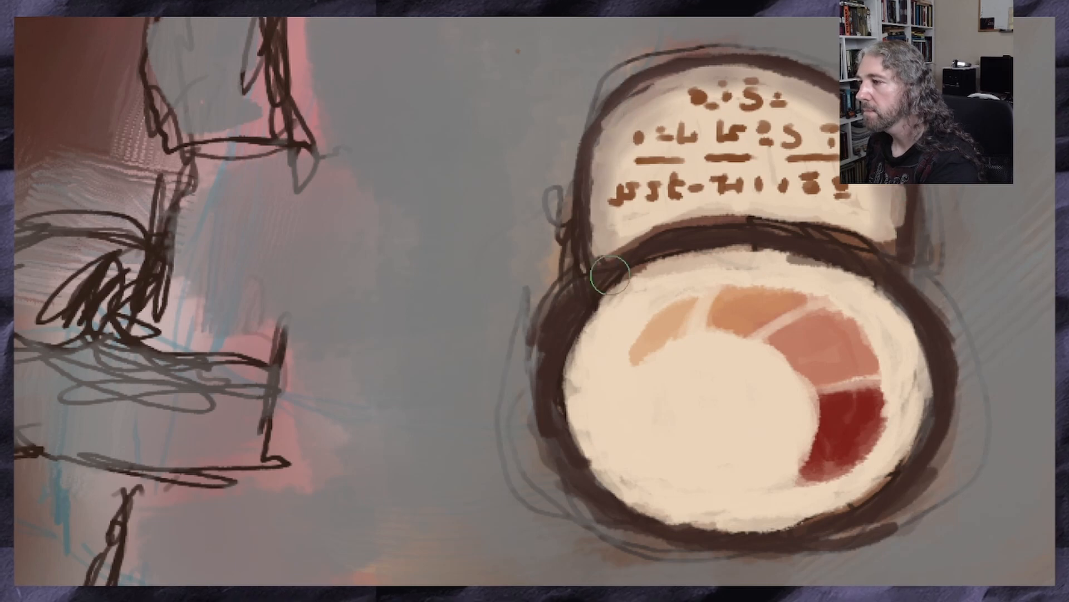
{"action": "left_click_drag", "start_coordinate": [870, 290], "coordinate": [895, 390]}
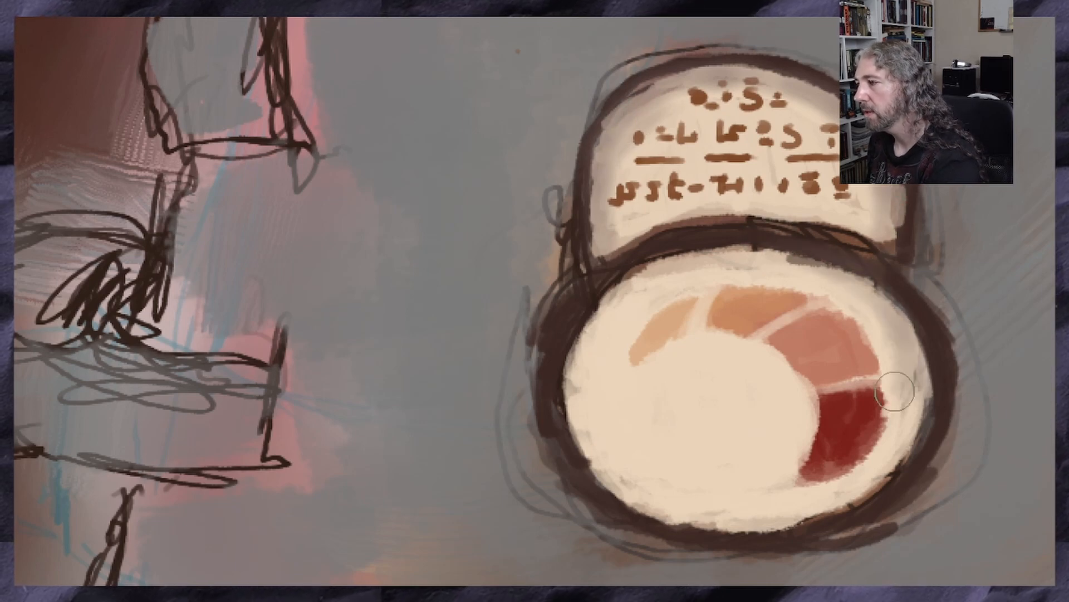
{"action": "left_click_drag", "start_coordinate": [903, 330], "coordinate": [893, 423]}
{"action": "mouse_move", "coordinate": [919, 366]}
{"action": "left_mouse_down"}
{"action": "mouse_move", "coordinate": [885, 455]}
{"action": "mouse_move", "coordinate": [834, 491]}
{"action": "left_mouse_up"}
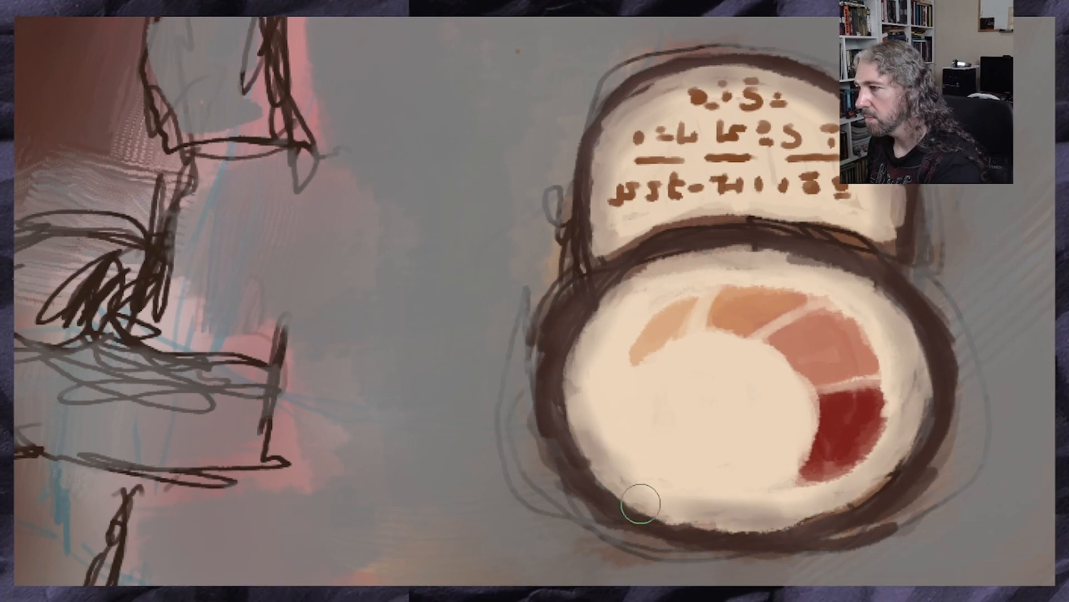
Sample the dark brown of the dial's outline and darken the outer and middle ribs of the machine's slatted side panel
{"action": "scroll", "coordinate": [533, 365], "scroll_direction": "down", "scroll_amount": 4}
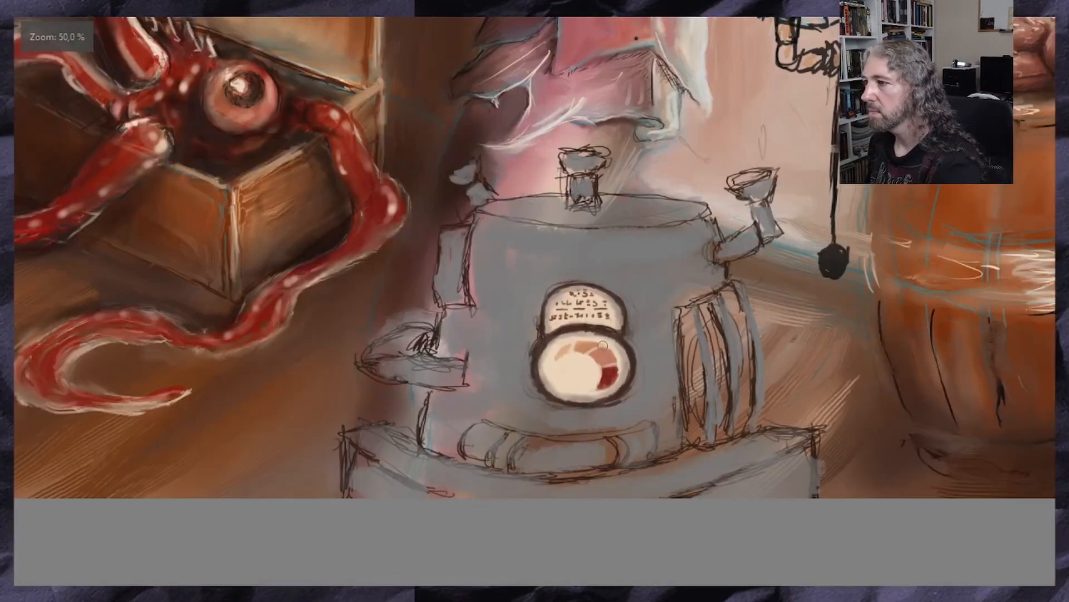
{"action": "scroll", "coordinate": [595, 384], "scroll_direction": "down", "scroll_amount": 1}
{"action": "scroll", "coordinate": [352, 362], "scroll_direction": "up", "scroll_amount": 1}
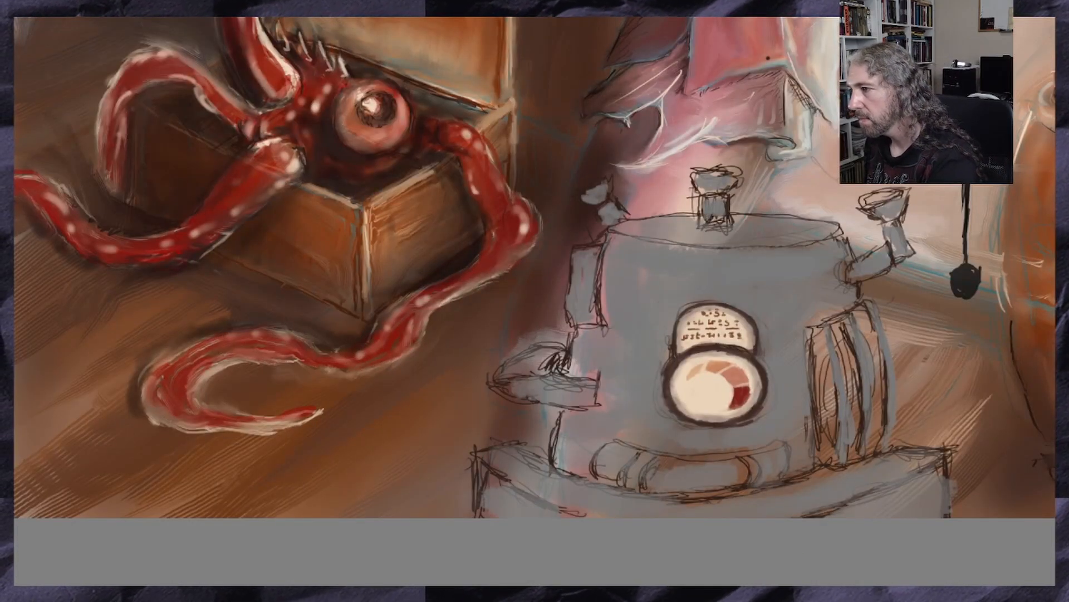
{"action": "left_click_drag", "start_coordinate": [717, 373], "coordinate": [605, 373]}
{"action": "scroll", "coordinate": [605, 373], "scroll_direction": "up", "scroll_amount": 2}
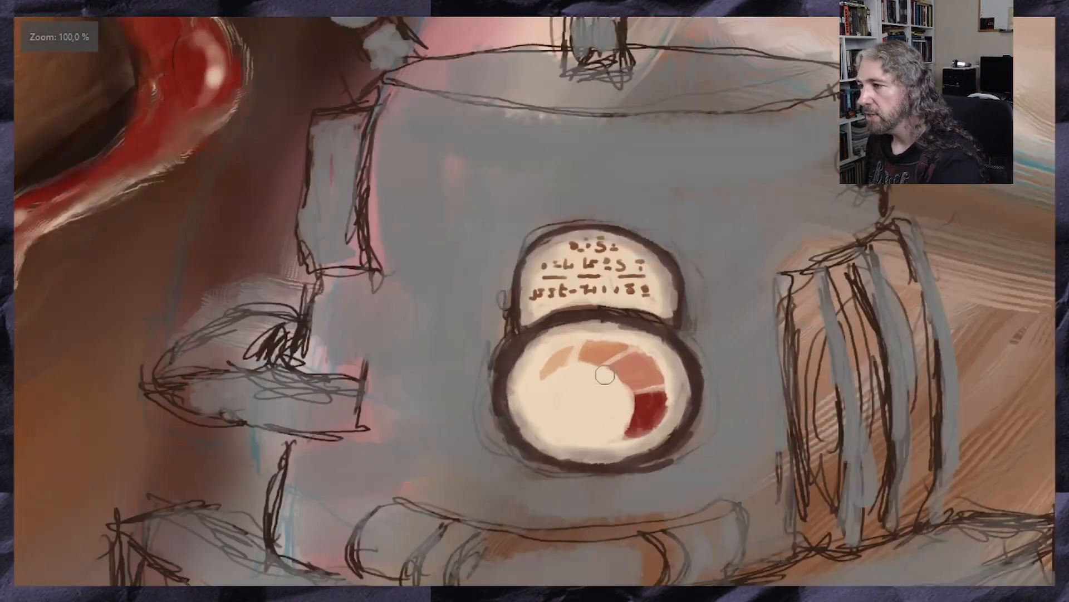
{"action": "left_click", "coordinate": [563, 319], "text": "ctrl"}
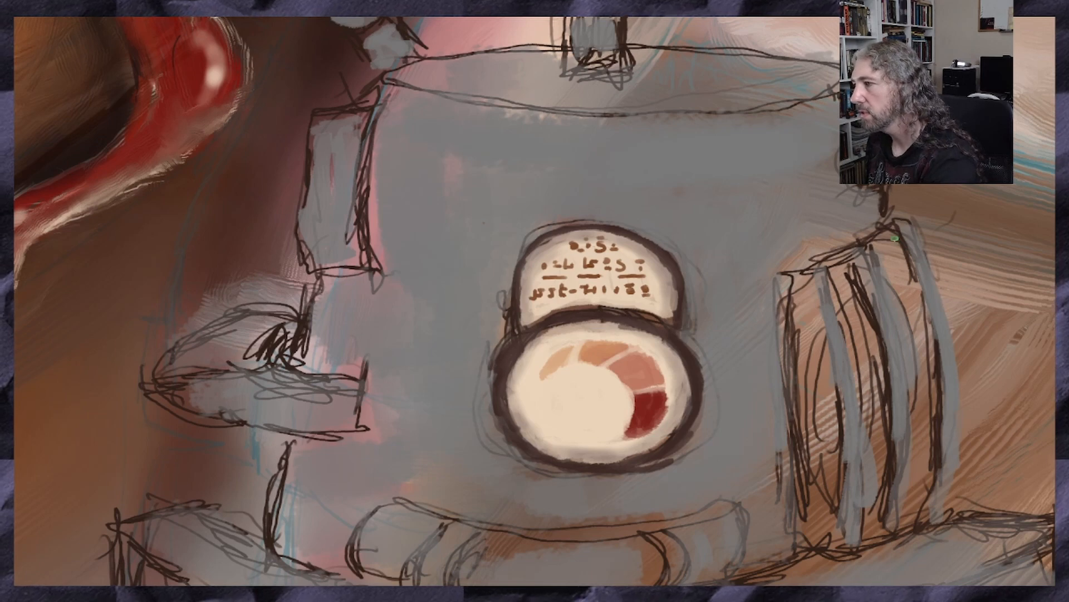
{"action": "mouse_move", "coordinate": [894, 239]}
{"action": "left_mouse_down"}
{"action": "mouse_move", "coordinate": [912, 266]}
{"action": "mouse_move", "coordinate": [932, 363]}
{"action": "left_mouse_up"}
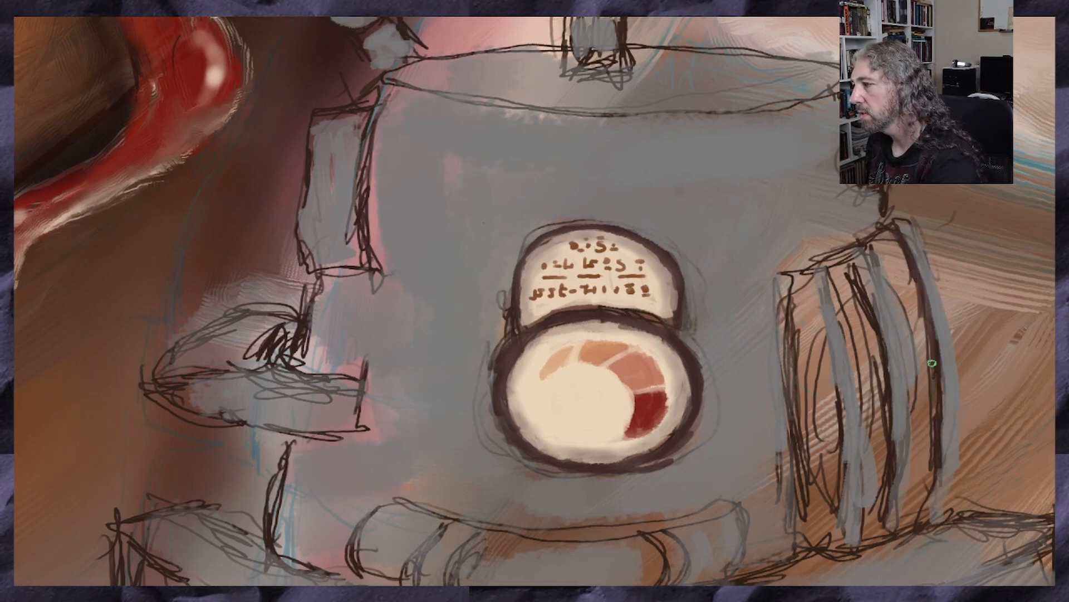
{"action": "left_click_drag", "start_coordinate": [938, 405], "coordinate": [926, 521]}
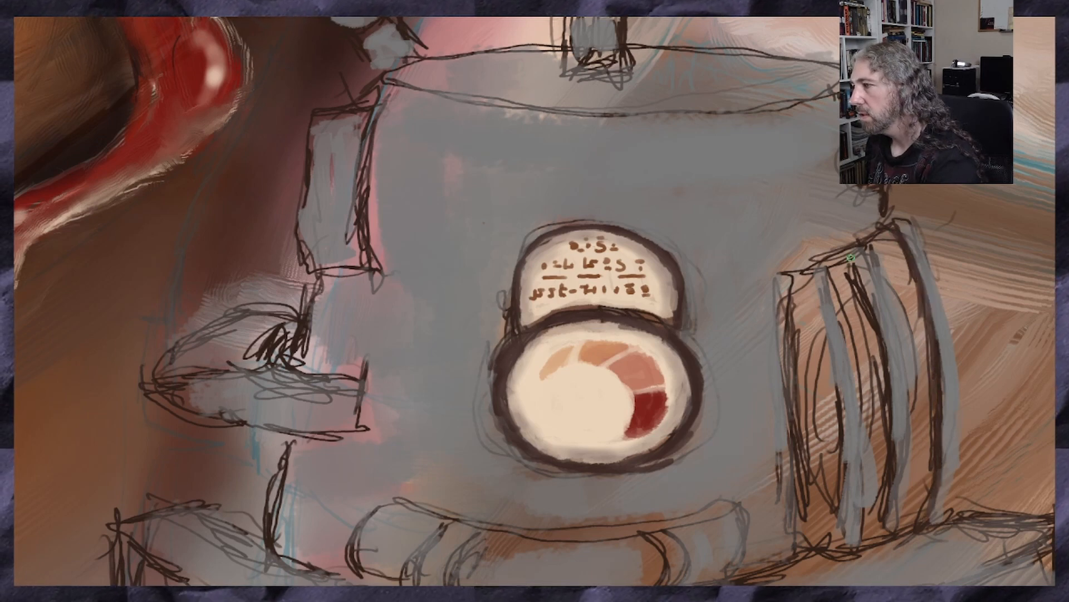
{"action": "mouse_move", "coordinate": [851, 258]}
{"action": "left_mouse_down"}
{"action": "mouse_move", "coordinate": [869, 341]}
{"action": "mouse_move", "coordinate": [887, 360]}
{"action": "left_mouse_up"}
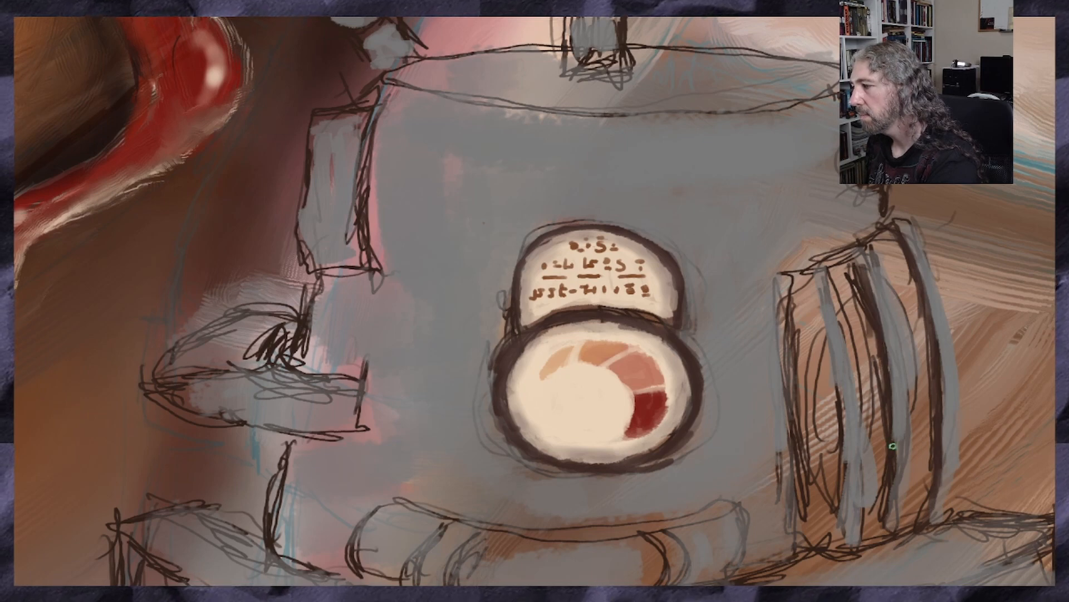
{"action": "left_click_drag", "start_coordinate": [893, 447], "coordinate": [888, 530]}
{"action": "left_click_drag", "start_coordinate": [882, 254], "coordinate": [895, 344]}
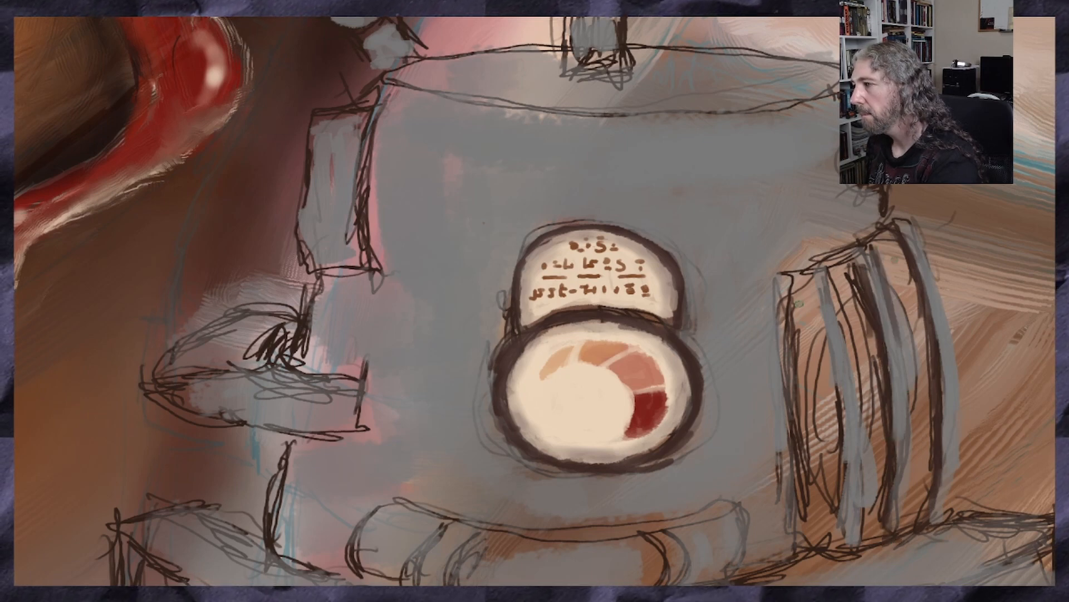
Paint dark brown lines along both edges of the slatted panel's inner curved rib, from top to bottom
{"action": "left_click_drag", "start_coordinate": [821, 267], "coordinate": [850, 363]}
{"action": "mouse_move", "coordinate": [840, 299]}
{"action": "left_mouse_down"}
{"action": "mouse_move", "coordinate": [865, 404]}
{"action": "mouse_move", "coordinate": [861, 473]}
{"action": "left_mouse_up"}
{"action": "left_click_drag", "start_coordinate": [867, 429], "coordinate": [862, 508]}
{"action": "left_click_drag", "start_coordinate": [870, 457], "coordinate": [855, 543]}
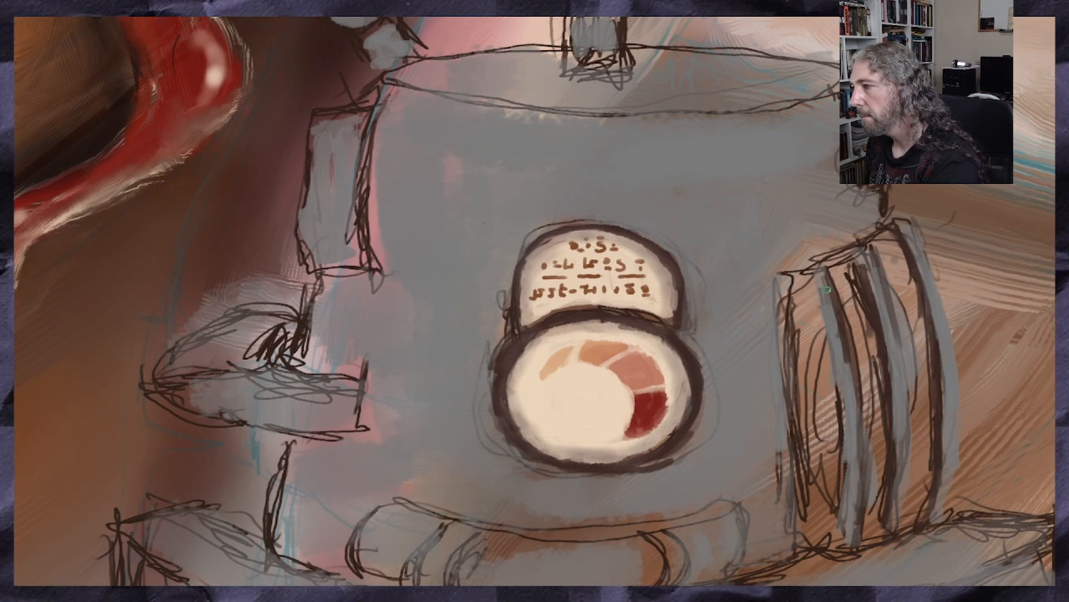
{"action": "left_click_drag", "start_coordinate": [816, 277], "coordinate": [833, 370]}
{"action": "mouse_move", "coordinate": [823, 317]}
{"action": "left_mouse_down"}
{"action": "mouse_move", "coordinate": [843, 493]}
{"action": "mouse_move", "coordinate": [834, 536]}
{"action": "left_mouse_up"}
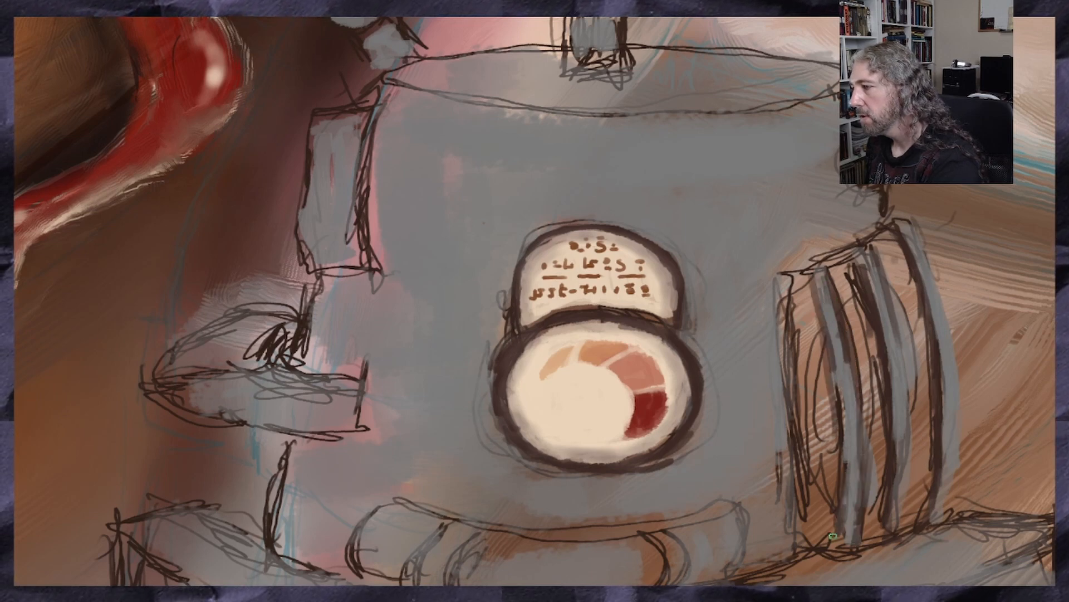
{"action": "left_click_drag", "start_coordinate": [850, 469], "coordinate": [838, 526]}
Thicken the slatted panel's straight inner edge and its slanted top edge with dark brown strokes
{"action": "mouse_move", "coordinate": [780, 278]}
{"action": "left_mouse_down"}
{"action": "mouse_move", "coordinate": [776, 381]}
{"action": "mouse_move", "coordinate": [778, 366]}
{"action": "left_mouse_up"}
{"action": "mouse_move", "coordinate": [780, 402]}
{"action": "left_mouse_down"}
{"action": "mouse_move", "coordinate": [795, 518]}
{"action": "mouse_move", "coordinate": [780, 565]}
{"action": "left_mouse_up"}
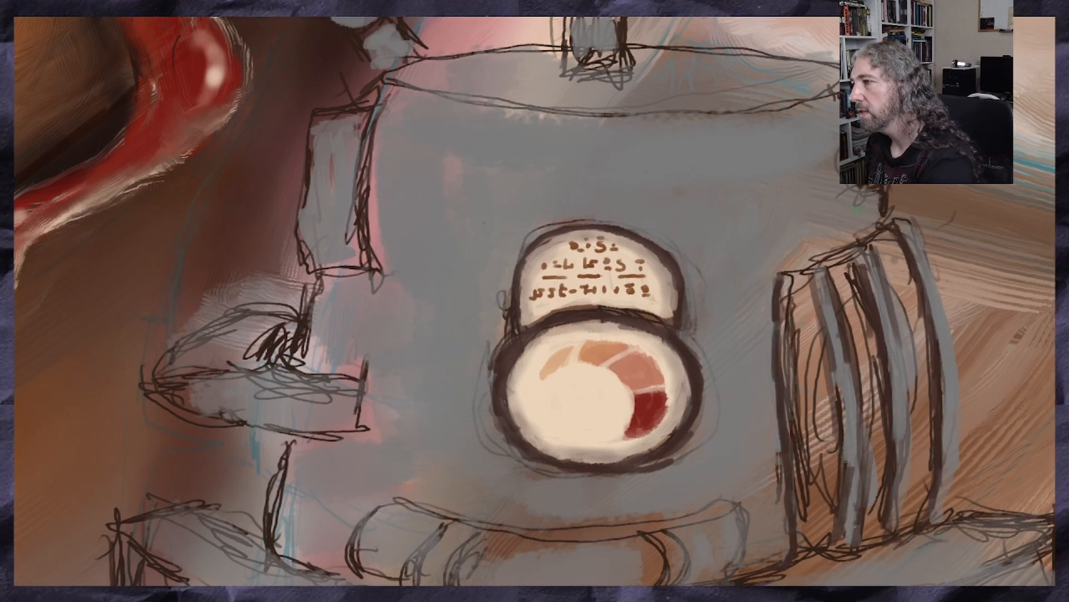
{"action": "left_click_drag", "start_coordinate": [880, 225], "coordinate": [779, 273]}
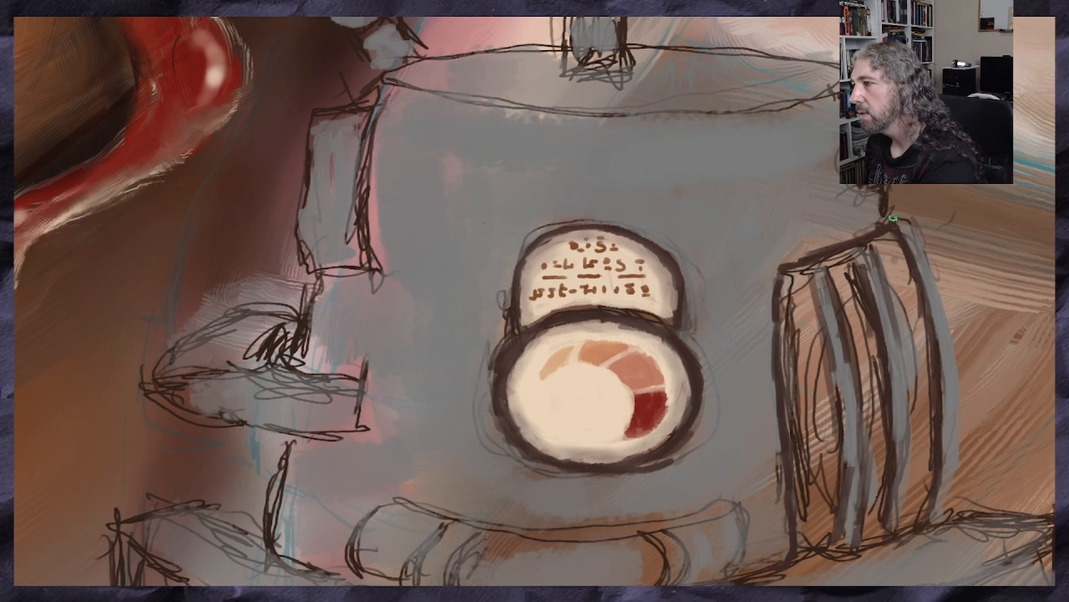
Darken the outlines of the machine's angled side pipe and the body contour where the pipe joins above the slatted panel
{"action": "left_click_drag", "start_coordinate": [879, 188], "coordinate": [858, 189]}
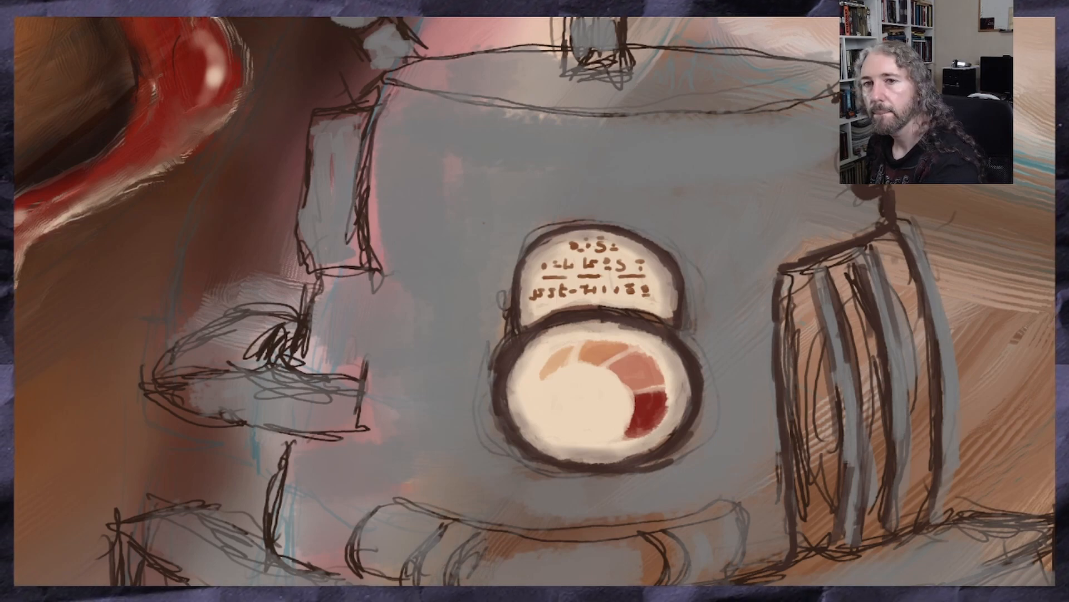
{"action": "scroll", "coordinate": [928, 132], "scroll_direction": "down", "scroll_amount": 2}
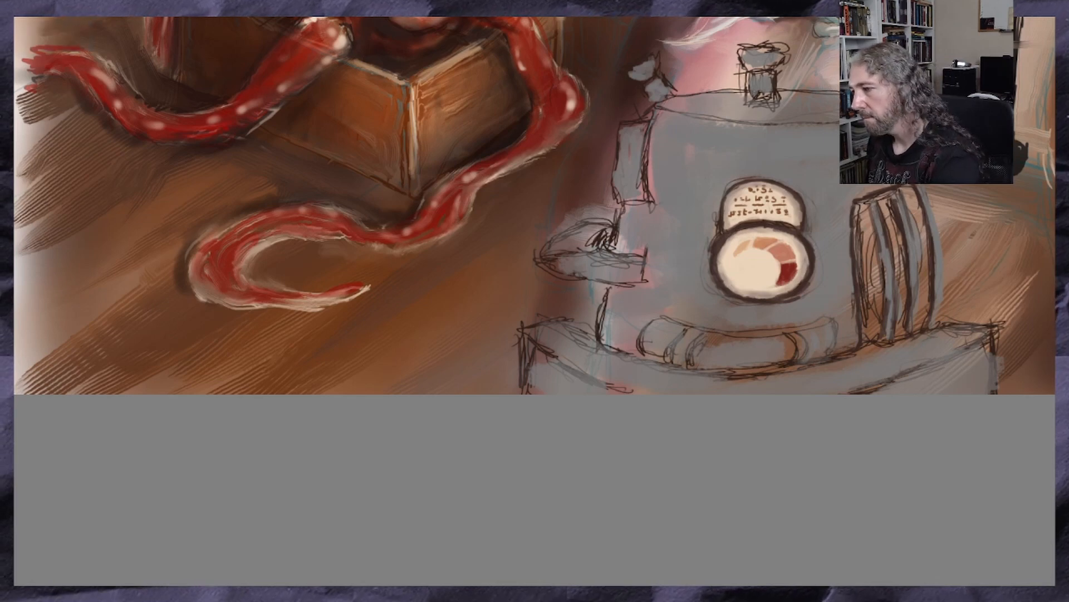
{"action": "scroll", "coordinate": [535, 205], "scroll_direction": "right", "scroll_amount": 4}
{"action": "scroll", "coordinate": [535, 205], "scroll_direction": "right", "scroll_amount": 1}
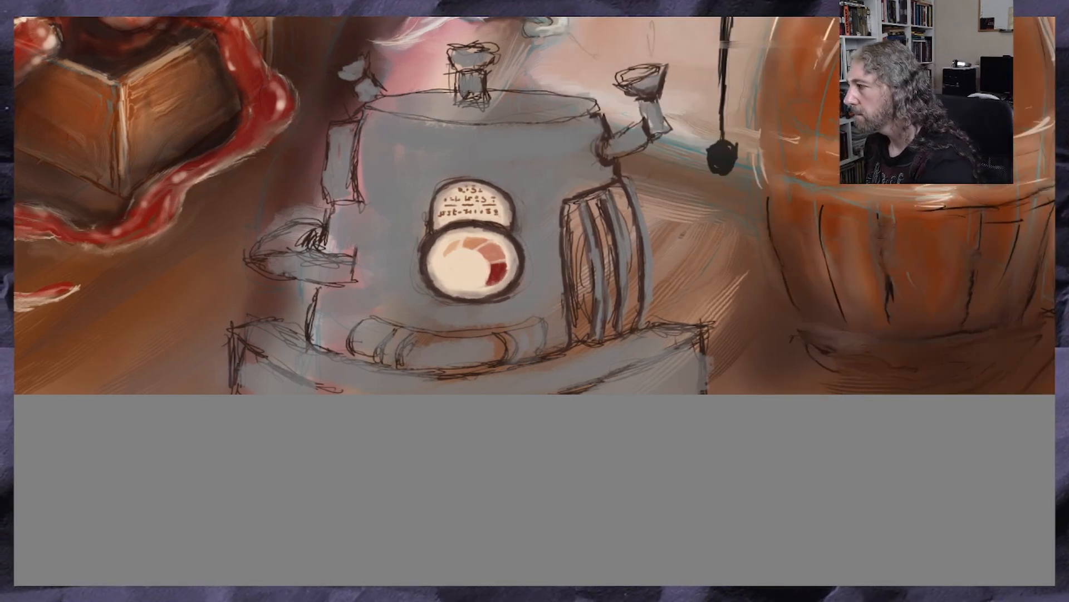
{"action": "scroll", "coordinate": [534, 205], "scroll_direction": "up", "scroll_amount": 2}
{"action": "scroll", "coordinate": [684, 232], "scroll_direction": "up", "scroll_amount": 2}
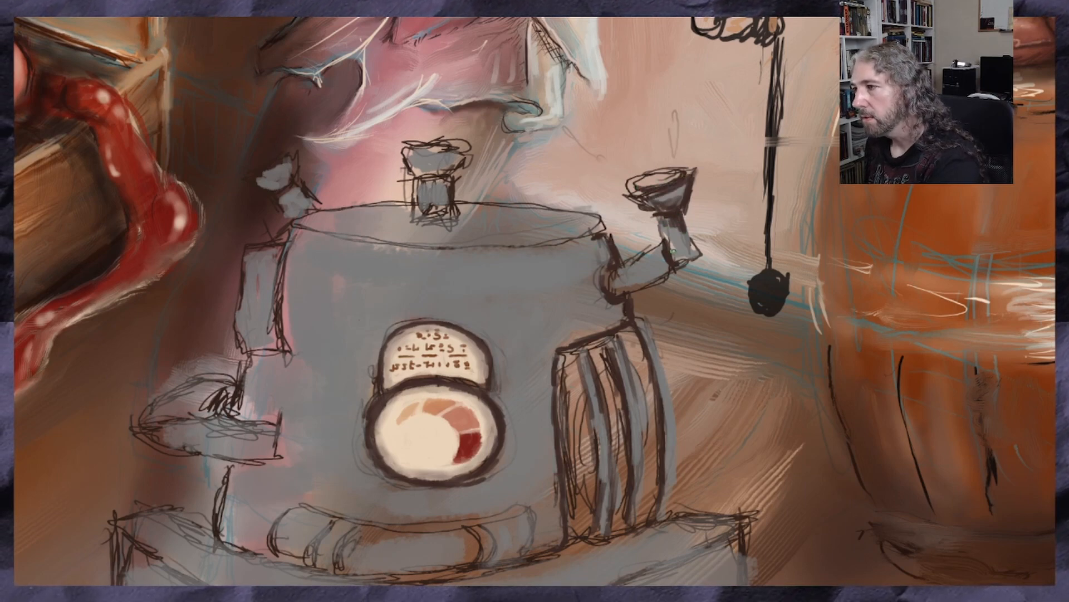
{"action": "mouse_move", "coordinate": [697, 251]}
{"action": "left_mouse_down"}
{"action": "mouse_move", "coordinate": [619, 289]}
{"action": "mouse_move", "coordinate": [626, 282]}
{"action": "left_mouse_up"}
{"action": "mouse_move", "coordinate": [695, 255]}
{"action": "left_mouse_down"}
{"action": "mouse_move", "coordinate": [674, 251]}
{"action": "mouse_move", "coordinate": [691, 241]}
{"action": "left_mouse_up"}
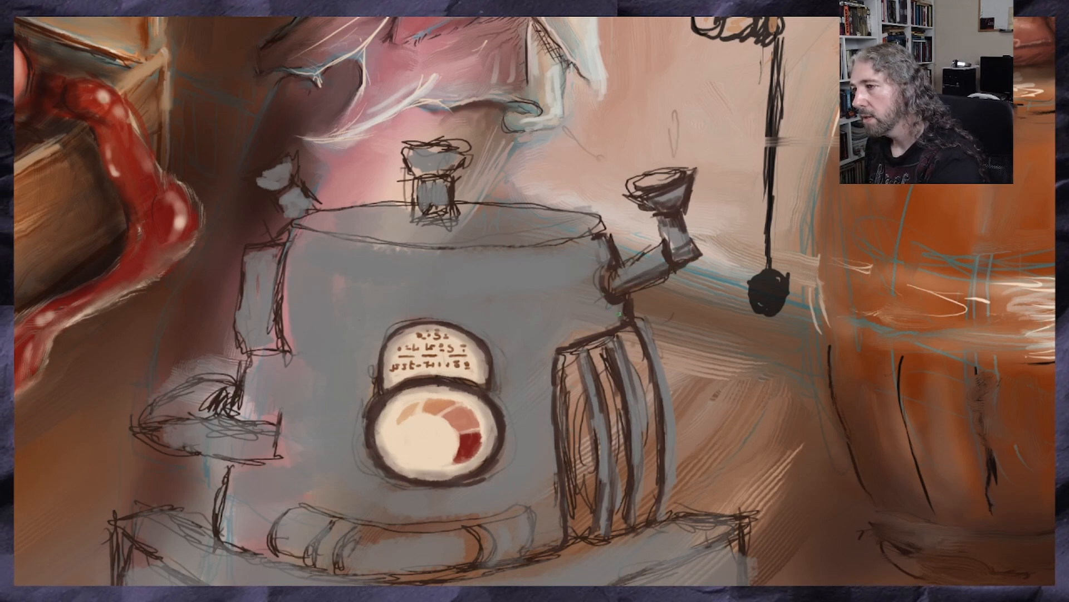
{"action": "left_click_drag", "start_coordinate": [607, 308], "coordinate": [601, 274]}
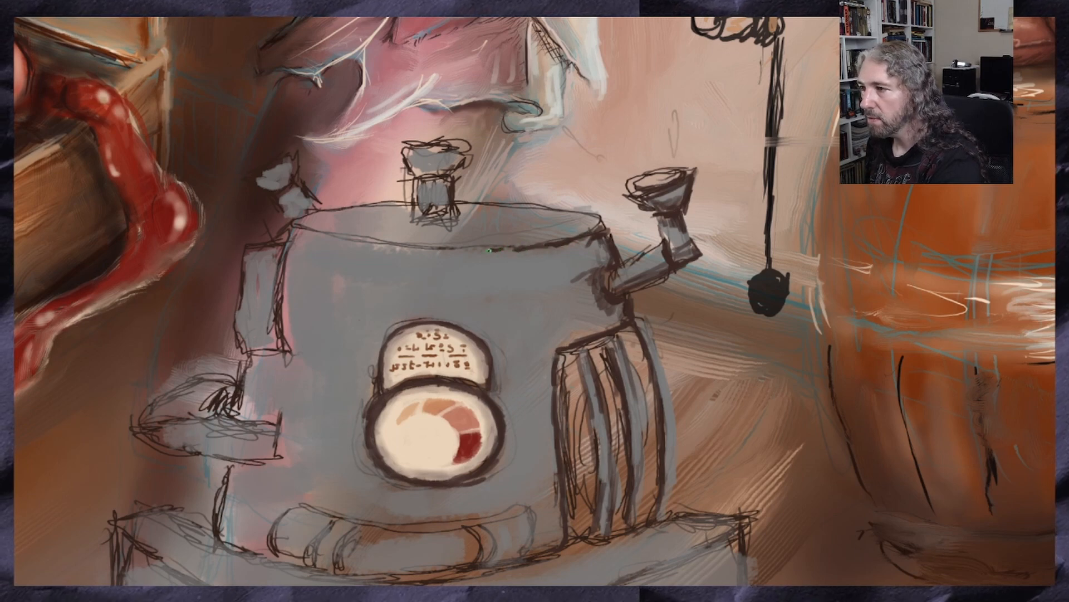
Redraw the lid's rim in dark brown and strengthen the outline and shading of the knob on top of it
{"action": "left_click_drag", "start_coordinate": [430, 247], "coordinate": [410, 245]}
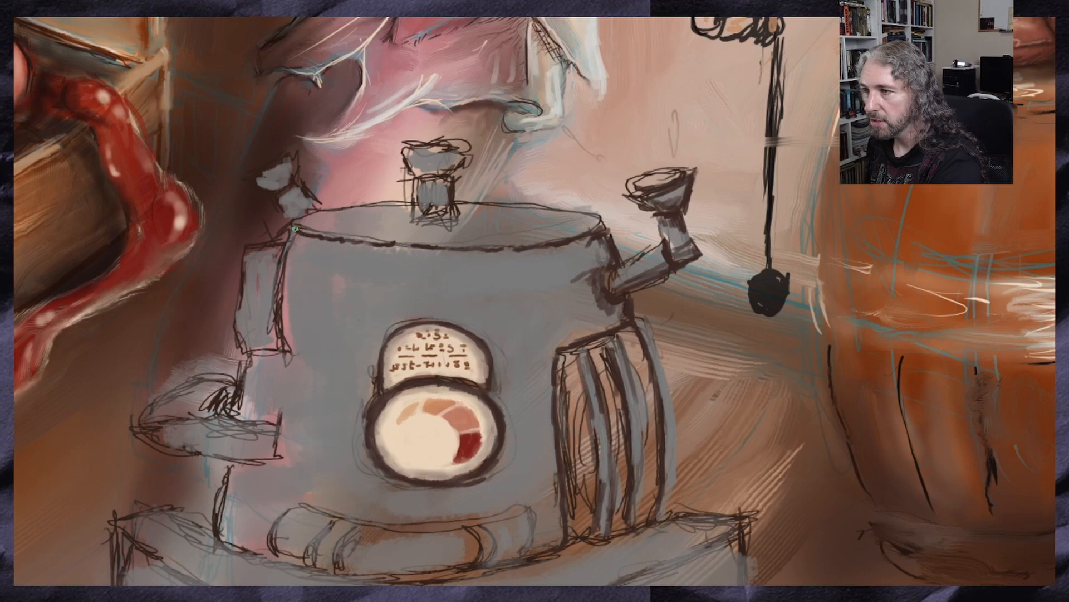
{"action": "left_click_drag", "start_coordinate": [296, 228], "coordinate": [319, 236]}
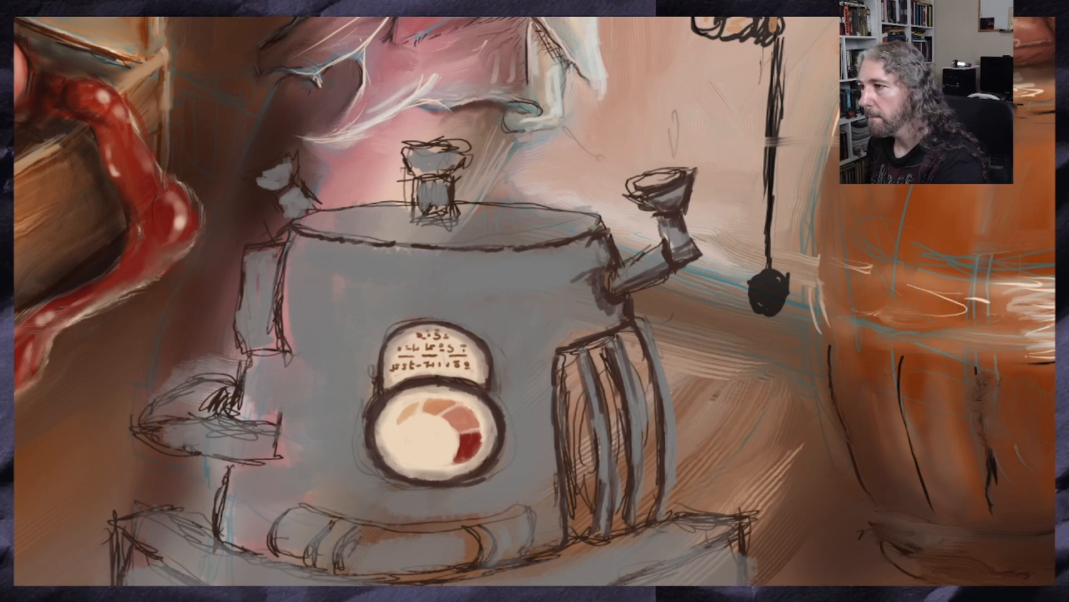
{"action": "left_click_drag", "start_coordinate": [593, 224], "coordinate": [569, 211]}
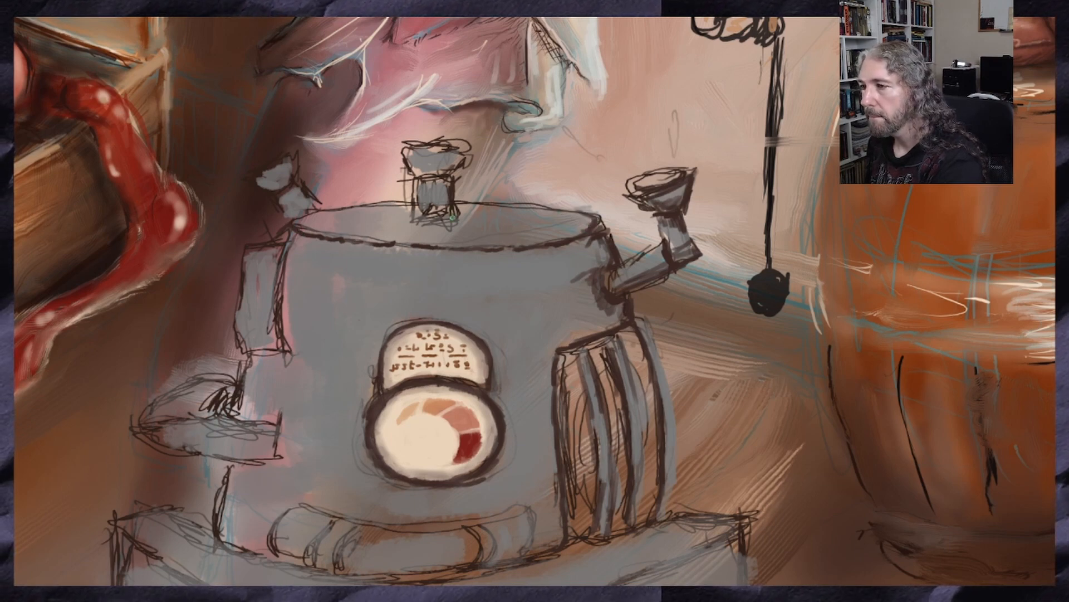
{"action": "mouse_move", "coordinate": [453, 218]}
{"action": "left_mouse_down"}
{"action": "mouse_move", "coordinate": [416, 198]}
{"action": "mouse_move", "coordinate": [457, 170]}
{"action": "mouse_move", "coordinate": [417, 177]}
{"action": "mouse_move", "coordinate": [434, 156]}
{"action": "mouse_move", "coordinate": [407, 153]}
{"action": "mouse_move", "coordinate": [452, 159]}
{"action": "mouse_move", "coordinate": [407, 150]}
{"action": "mouse_move", "coordinate": [443, 146]}
{"action": "left_mouse_up"}
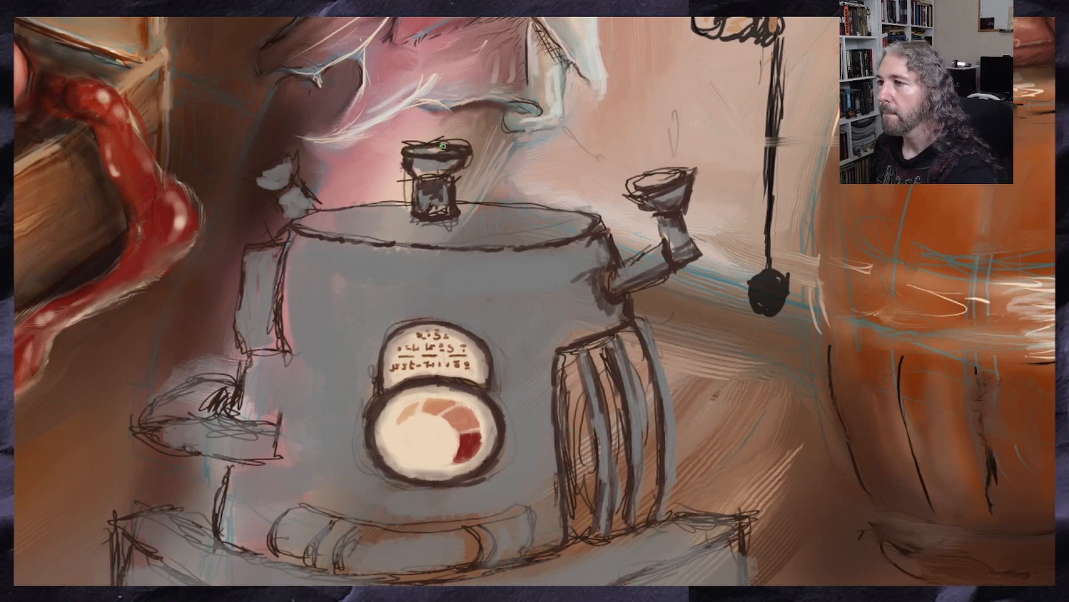
{"action": "left_click_drag", "start_coordinate": [417, 181], "coordinate": [416, 201]}
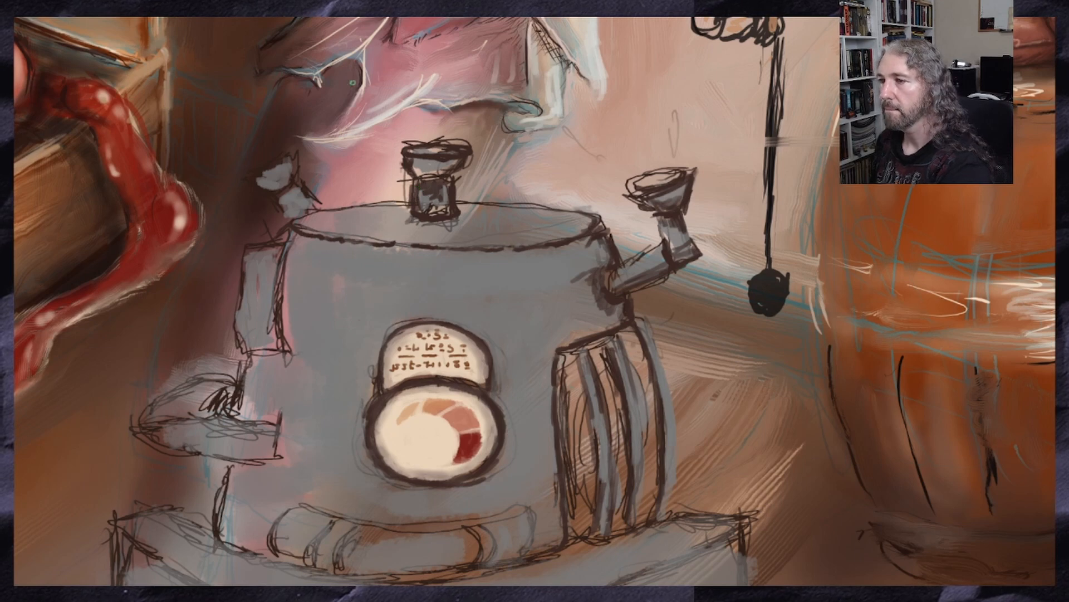
Outline the upright tube on the machine's left side in dark brown and extend it downward to a pointed nozzle
{"action": "mouse_move", "coordinate": [290, 218]}
{"action": "left_mouse_down"}
{"action": "mouse_move", "coordinate": [314, 203]}
{"action": "mouse_move", "coordinate": [286, 190]}
{"action": "mouse_move", "coordinate": [289, 239]}
{"action": "mouse_move", "coordinate": [262, 348]}
{"action": "mouse_move", "coordinate": [266, 329]}
{"action": "mouse_move", "coordinate": [286, 352]}
{"action": "left_mouse_up"}
{"action": "mouse_move", "coordinate": [278, 314]}
{"action": "left_mouse_down"}
{"action": "mouse_move", "coordinate": [290, 352]}
{"action": "mouse_move", "coordinate": [278, 340]}
{"action": "mouse_move", "coordinate": [270, 384]}
{"action": "mouse_move", "coordinate": [289, 359]}
{"action": "mouse_move", "coordinate": [272, 380]}
{"action": "mouse_move", "coordinate": [267, 369]}
{"action": "mouse_move", "coordinate": [272, 377]}
{"action": "left_mouse_up"}
{"action": "left_click_drag", "start_coordinate": [263, 364], "coordinate": [268, 399]}
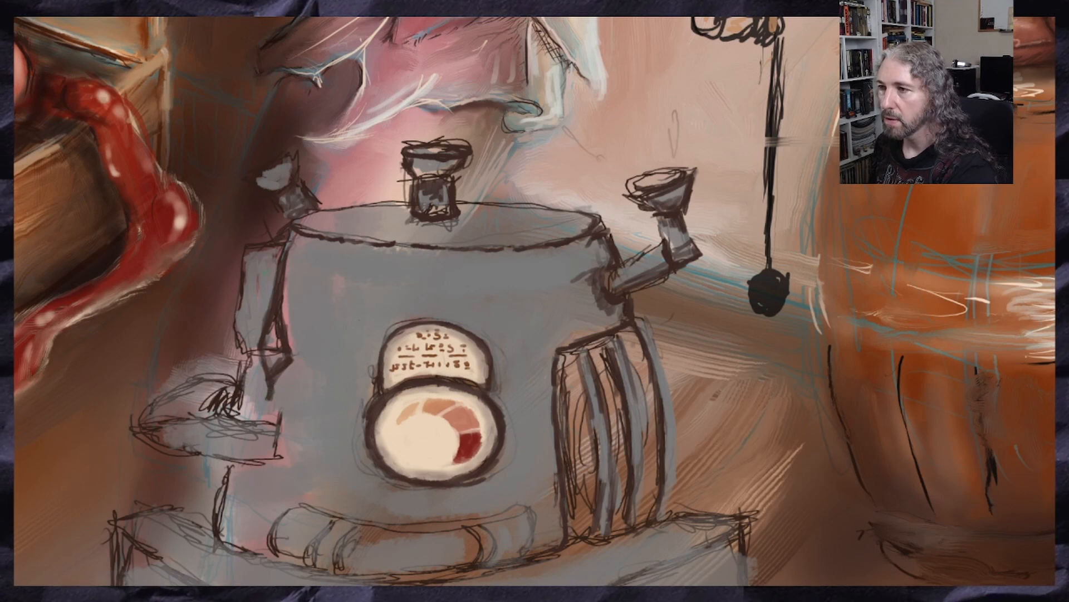
{"action": "left_click_drag", "start_coordinate": [276, 253], "coordinate": [264, 322]}
{"action": "mouse_move", "coordinate": [257, 252]}
{"action": "left_mouse_down"}
{"action": "mouse_move", "coordinate": [245, 273]}
{"action": "mouse_move", "coordinate": [249, 352]}
{"action": "left_mouse_up"}
Darken the outlines of the tray and its rounded cover beneath the nozzle on the machine's left side
{"action": "mouse_move", "coordinate": [232, 391]}
{"action": "left_mouse_down"}
{"action": "mouse_move", "coordinate": [221, 411]}
{"action": "mouse_move", "coordinate": [242, 414]}
{"action": "mouse_move", "coordinate": [234, 394]}
{"action": "mouse_move", "coordinate": [281, 438]}
{"action": "mouse_move", "coordinate": [279, 455]}
{"action": "mouse_move", "coordinate": [279, 426]}
{"action": "left_mouse_up"}
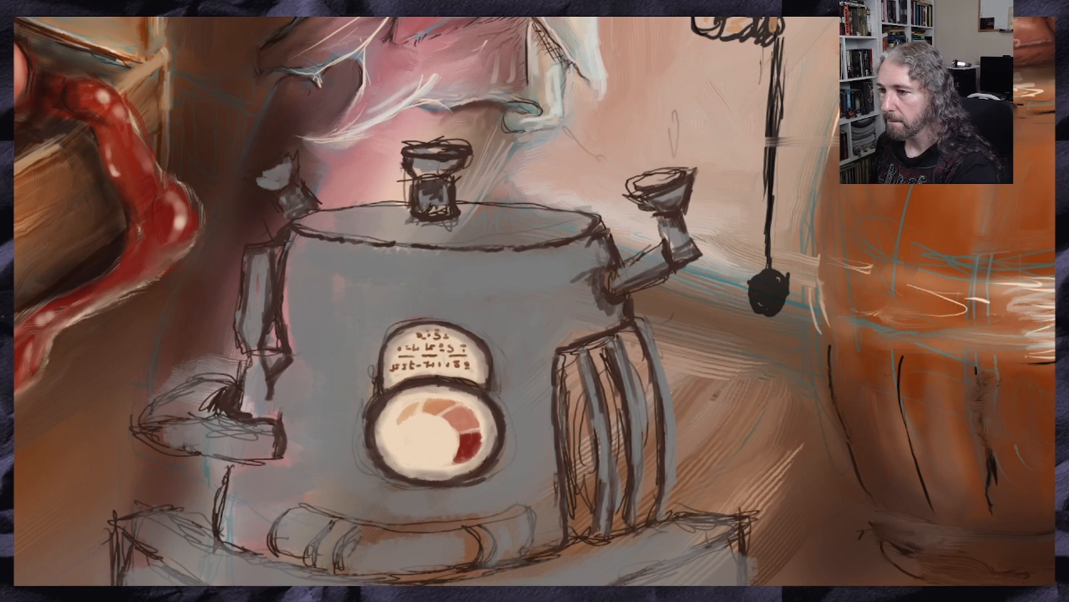
{"action": "mouse_move", "coordinate": [215, 415]}
{"action": "left_mouse_down"}
{"action": "mouse_move", "coordinate": [183, 418]}
{"action": "mouse_move", "coordinate": [231, 417]}
{"action": "left_mouse_up"}
{"action": "mouse_move", "coordinate": [219, 379]}
{"action": "left_mouse_down"}
{"action": "mouse_move", "coordinate": [195, 375]}
{"action": "mouse_move", "coordinate": [163, 391]}
{"action": "mouse_move", "coordinate": [148, 432]}
{"action": "mouse_move", "coordinate": [192, 453]}
{"action": "mouse_move", "coordinate": [279, 454]}
{"action": "left_mouse_up"}
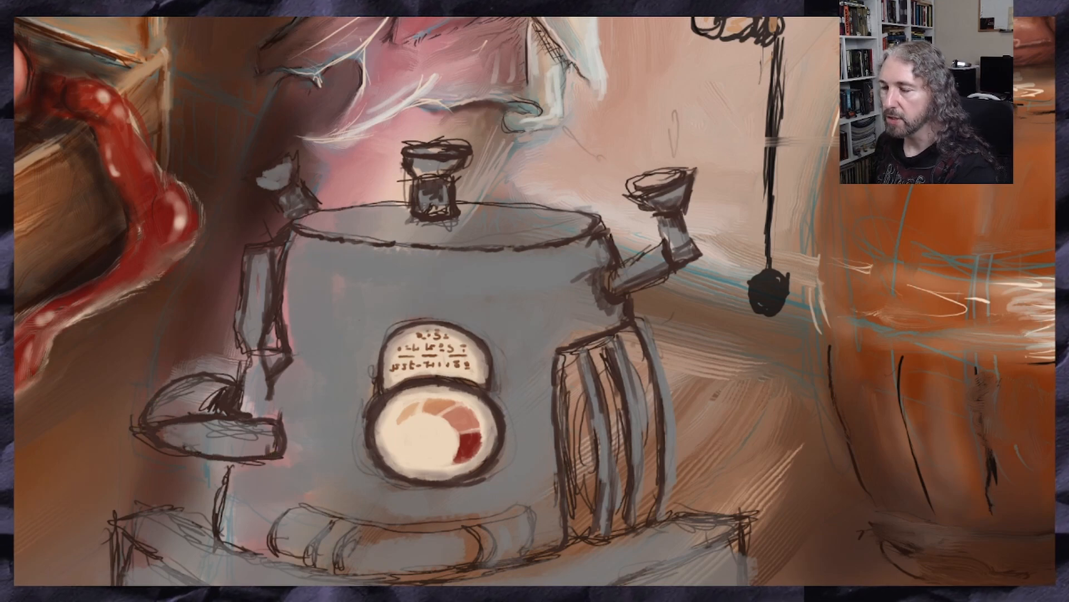
Strengthen the base's outer edge and curved upper contours with dark brown lines below the machine's body
{"action": "scroll", "coordinate": [259, 481], "scroll_direction": "down", "scroll_amount": 4}
{"action": "scroll", "coordinate": [197, 386], "scroll_direction": "up", "scroll_amount": 1}
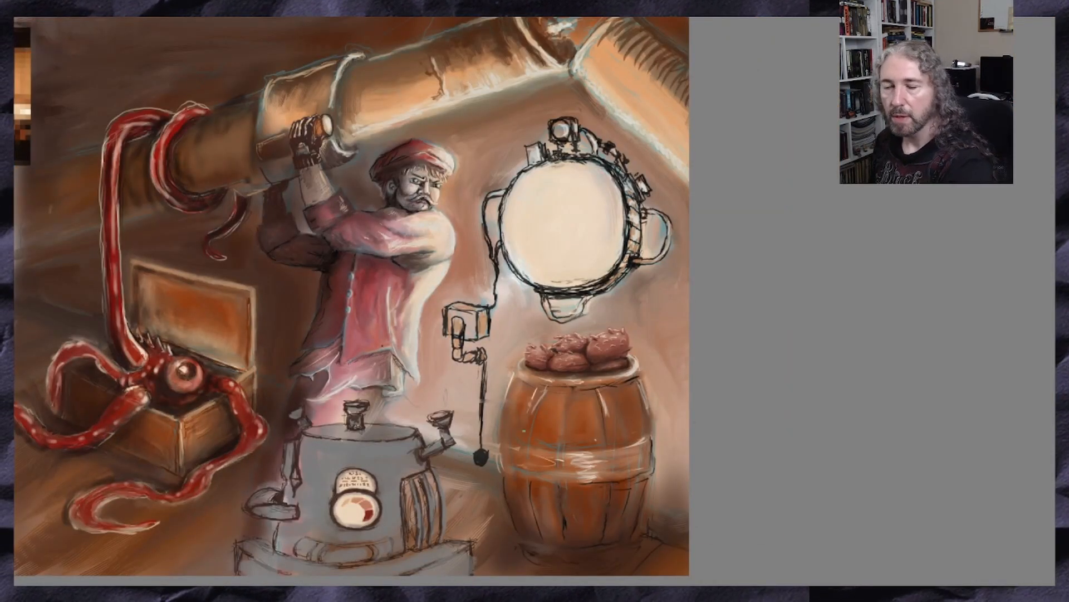
{"action": "scroll", "coordinate": [351, 296], "scroll_direction": "down", "scroll_amount": 5}
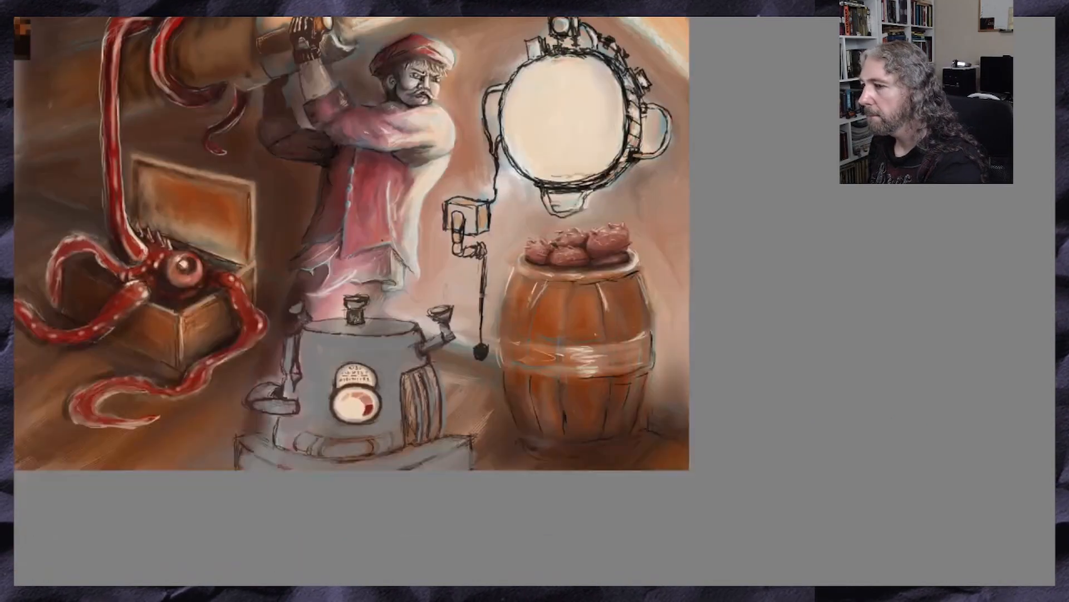
{"action": "scroll", "coordinate": [223, 323], "scroll_direction": "up", "scroll_amount": 2}
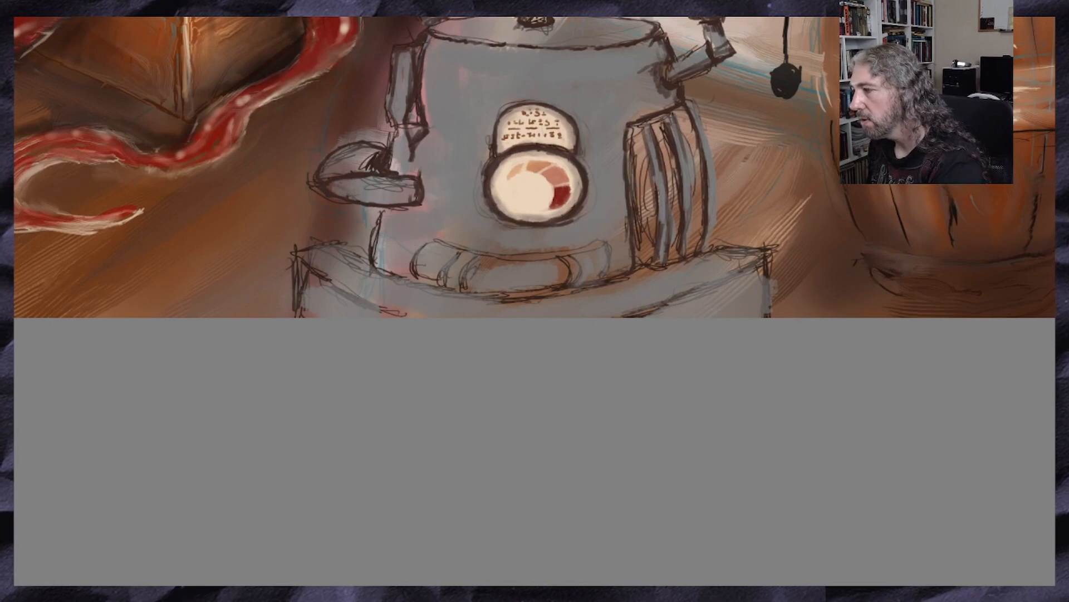
{"action": "scroll", "coordinate": [535, 167], "scroll_direction": "right", "scroll_amount": 4}
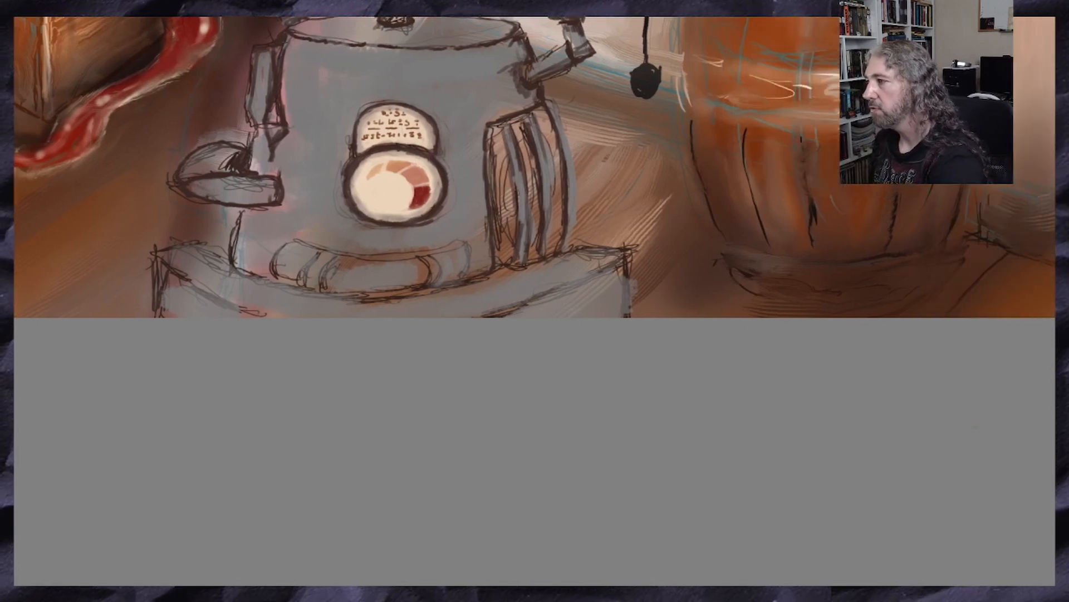
{"action": "scroll", "coordinate": [535, 245], "scroll_direction": "up", "scroll_amount": 3}
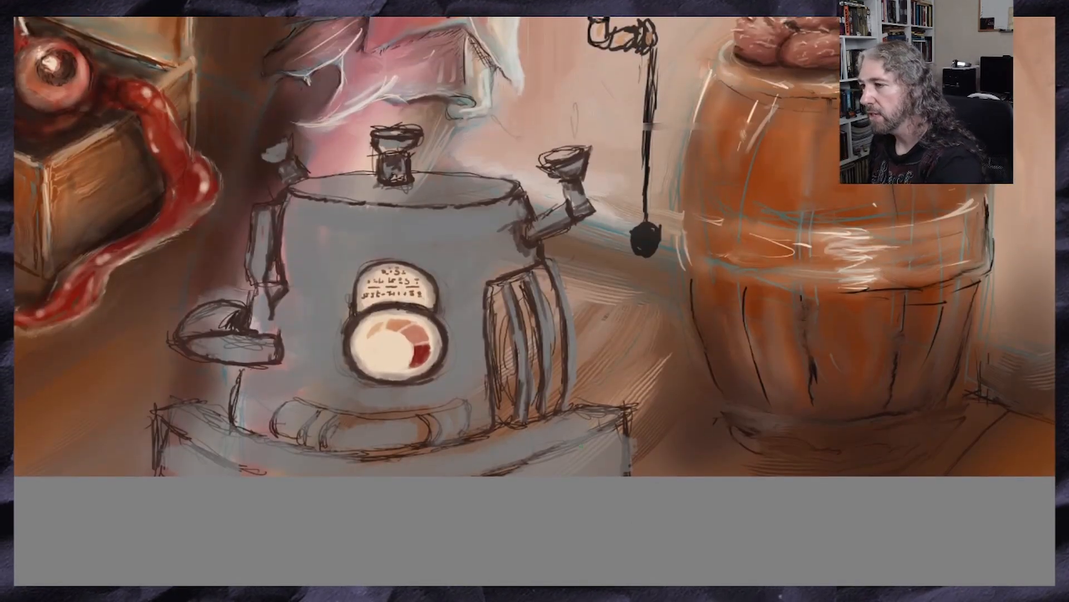
{"action": "left_click_drag", "start_coordinate": [629, 428], "coordinate": [628, 472]}
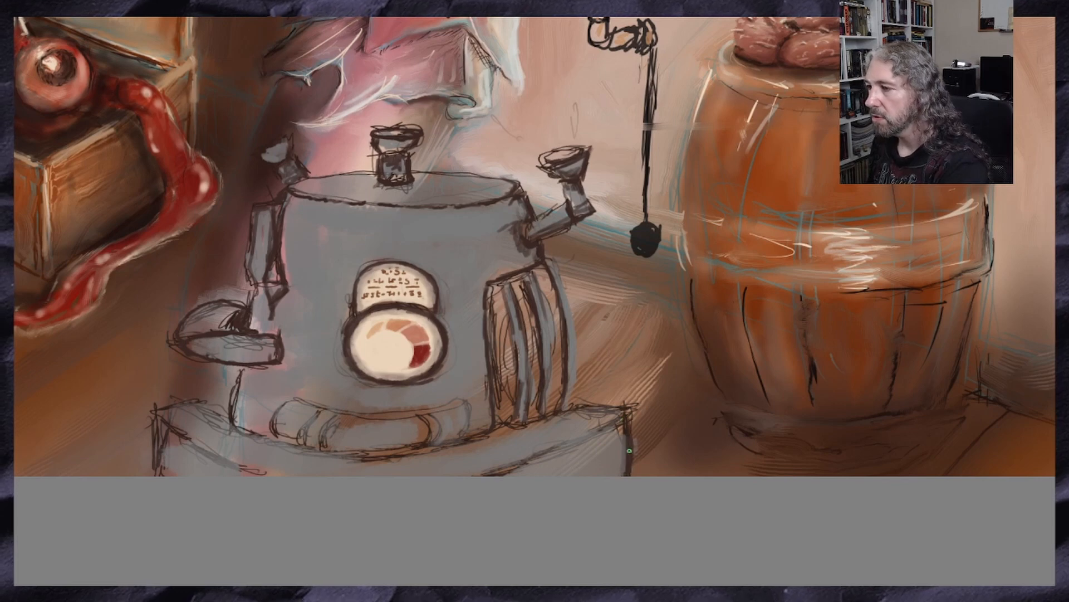
{"action": "mouse_move", "coordinate": [589, 408]}
{"action": "left_mouse_down"}
{"action": "mouse_move", "coordinate": [613, 410]}
{"action": "mouse_move", "coordinate": [481, 475]}
{"action": "mouse_move", "coordinate": [615, 426]}
{"action": "mouse_move", "coordinate": [556, 447]}
{"action": "left_mouse_up"}
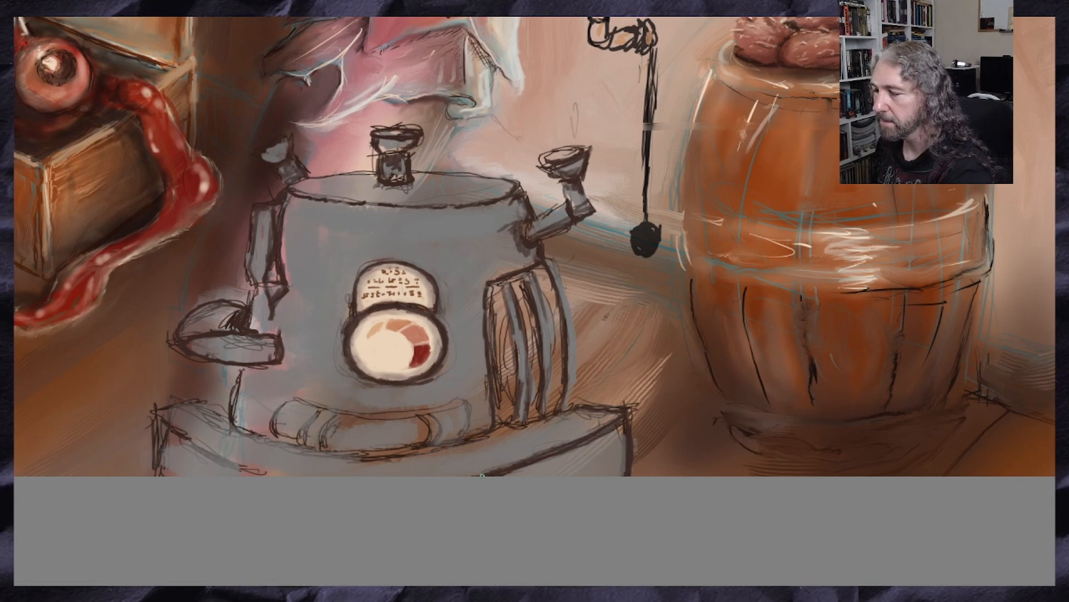
{"action": "left_click_drag", "start_coordinate": [200, 407], "coordinate": [276, 441]}
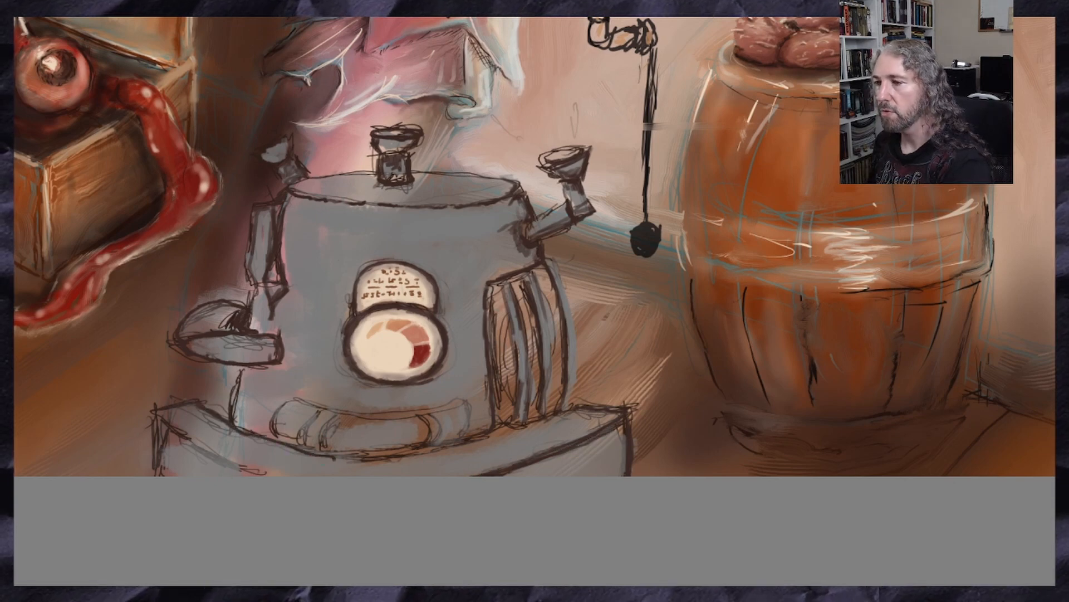
{"action": "left_click_drag", "start_coordinate": [441, 446], "coordinate": [319, 454]}
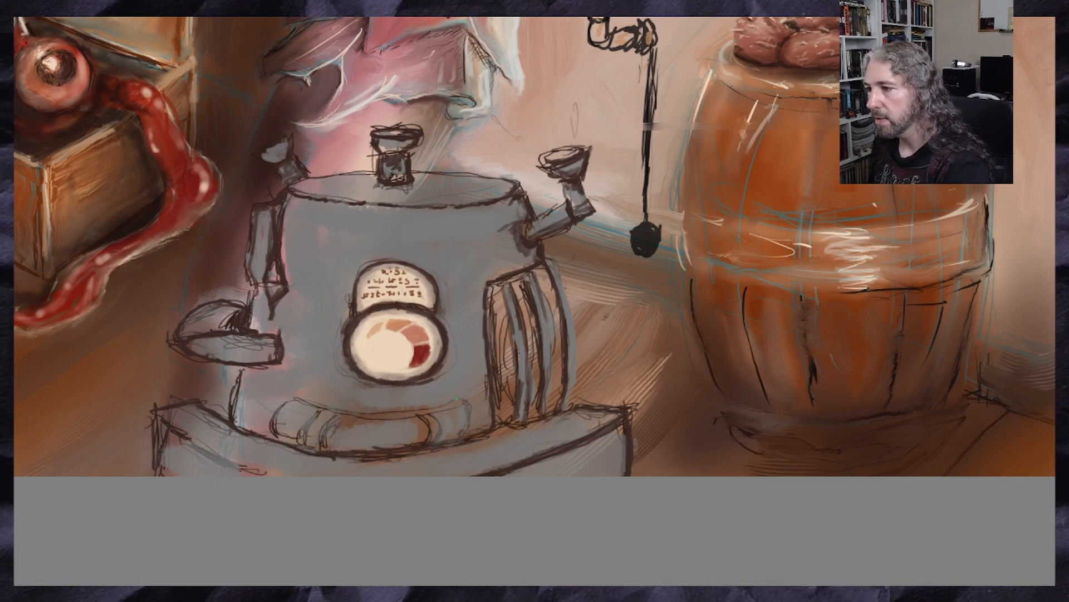
Darken the outlines of the curved pipe above the base, the base's side edge and the machine body's lower edge with dark brown
{"action": "mouse_move", "coordinate": [455, 398]}
{"action": "left_mouse_down"}
{"action": "mouse_move", "coordinate": [467, 434]}
{"action": "mouse_move", "coordinate": [427, 414]}
{"action": "mouse_move", "coordinate": [336, 409]}
{"action": "mouse_move", "coordinate": [272, 422]}
{"action": "mouse_move", "coordinate": [276, 437]}
{"action": "mouse_move", "coordinate": [300, 426]}
{"action": "mouse_move", "coordinate": [298, 440]}
{"action": "left_mouse_up"}
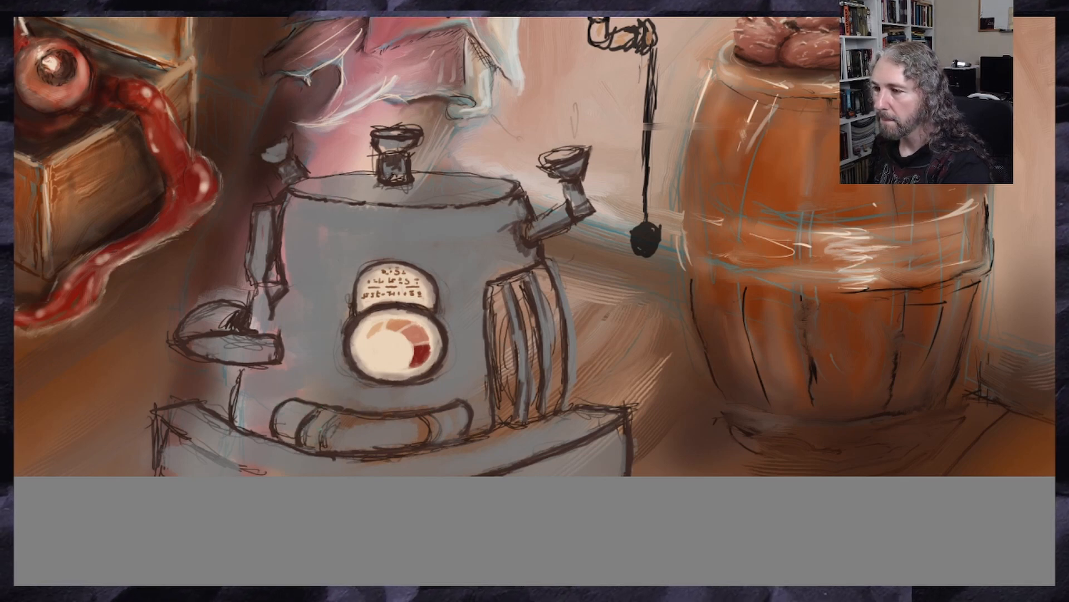
{"action": "left_click_drag", "start_coordinate": [342, 414], "coordinate": [322, 442]}
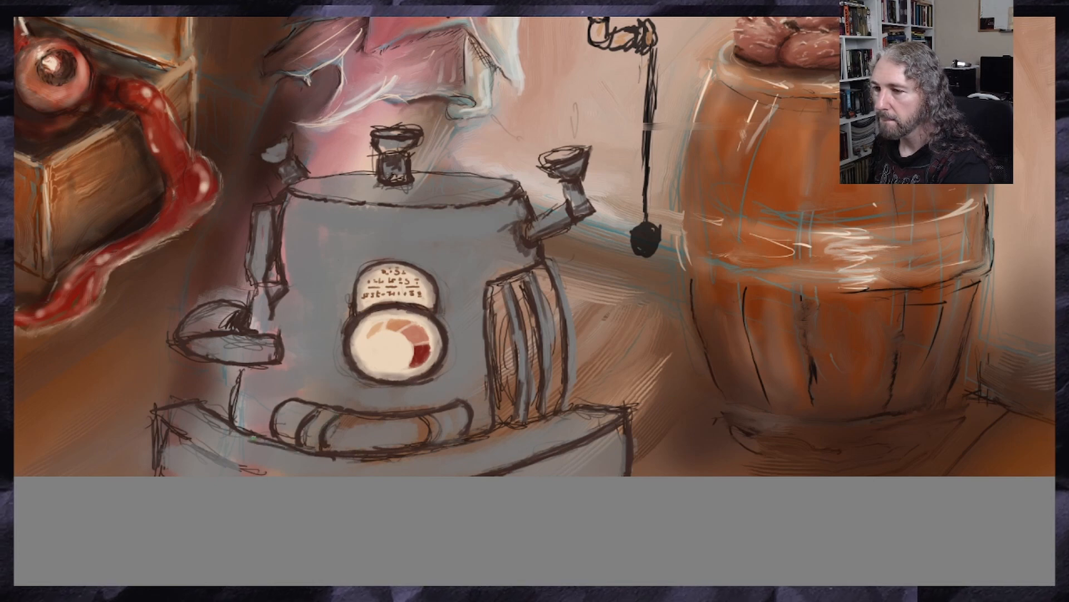
{"action": "mouse_move", "coordinate": [165, 427]}
{"action": "left_mouse_down"}
{"action": "mouse_move", "coordinate": [250, 473]}
{"action": "mouse_move", "coordinate": [205, 449]}
{"action": "mouse_move", "coordinate": [154, 471]}
{"action": "left_mouse_up"}
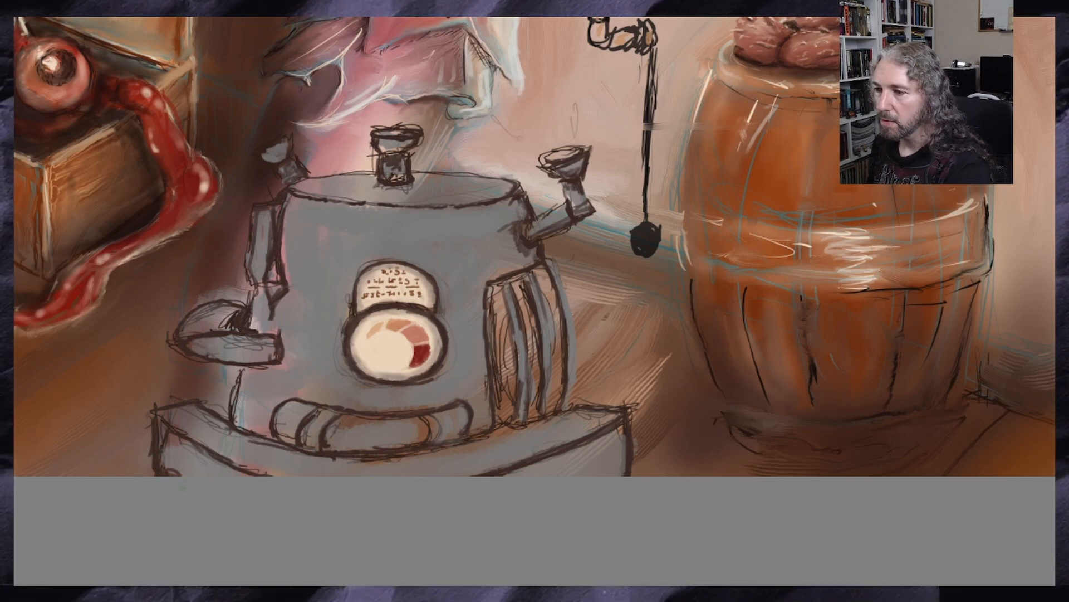
{"action": "left_click_drag", "start_coordinate": [238, 368], "coordinate": [229, 414]}
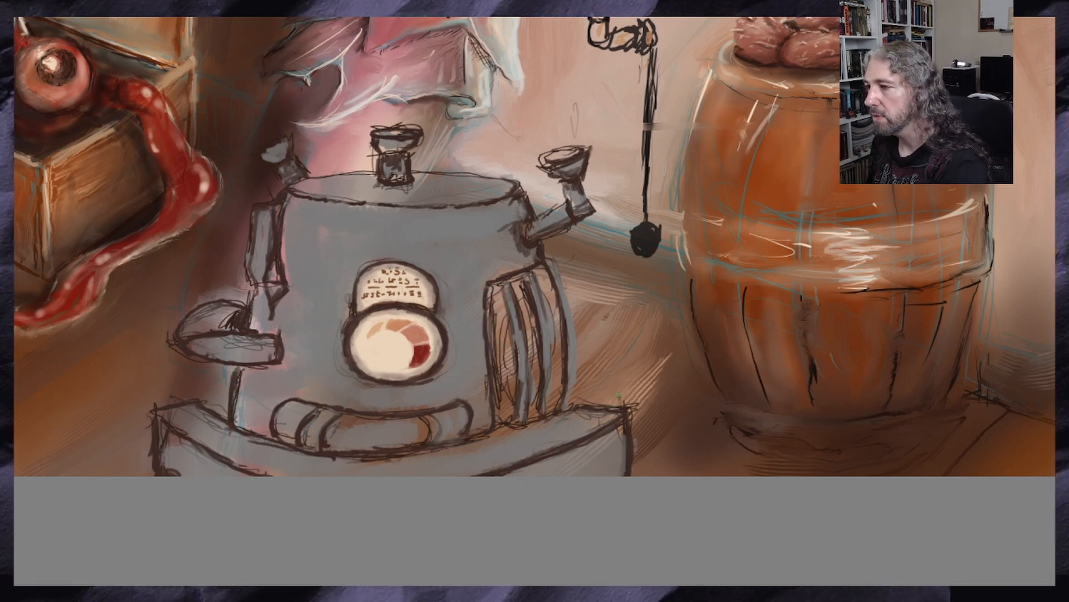
Sketch a small canister with a dark valve and a drooping hose in dark brown behind the right end of the machine's base
{"action": "mouse_move", "coordinate": [619, 397]}
{"action": "left_mouse_down"}
{"action": "mouse_move", "coordinate": [623, 365]}
{"action": "mouse_move", "coordinate": [607, 342]}
{"action": "mouse_move", "coordinate": [622, 360]}
{"action": "mouse_move", "coordinate": [595, 329]}
{"action": "mouse_move", "coordinate": [638, 392]}
{"action": "left_mouse_up"}
{"action": "left_click_drag", "start_coordinate": [640, 373], "coordinate": [652, 475]}
{"action": "left_click_drag", "start_coordinate": [655, 441], "coordinate": [636, 342]}
{"action": "mouse_move", "coordinate": [636, 341]}
{"action": "left_mouse_down"}
{"action": "mouse_move", "coordinate": [650, 398]}
{"action": "mouse_move", "coordinate": [646, 475]}
{"action": "mouse_move", "coordinate": [635, 343]}
{"action": "mouse_move", "coordinate": [599, 326]}
{"action": "mouse_move", "coordinate": [606, 301]}
{"action": "mouse_move", "coordinate": [619, 307]}
{"action": "mouse_move", "coordinate": [606, 314]}
{"action": "mouse_move", "coordinate": [604, 303]}
{"action": "mouse_move", "coordinate": [602, 324]}
{"action": "mouse_move", "coordinate": [628, 306]}
{"action": "mouse_move", "coordinate": [631, 321]}
{"action": "left_mouse_up"}
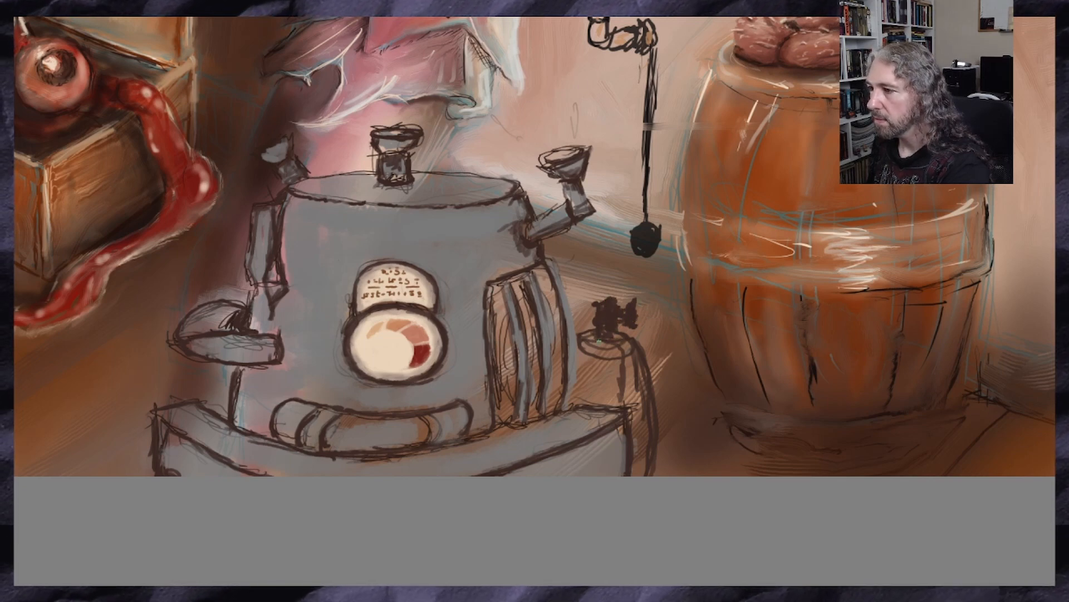
{"action": "left_click_drag", "start_coordinate": [598, 340], "coordinate": [594, 400]}
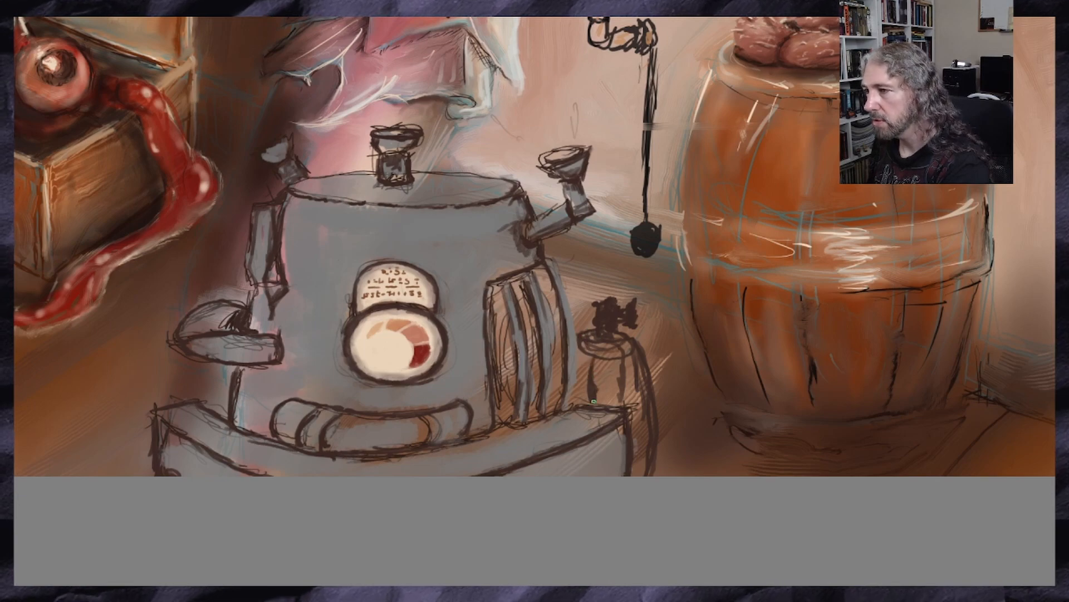
Transform the machine drawing by skewing its top slightly to the left and shifting it a little left, and apply the change
{"action": "scroll", "coordinate": [594, 400], "scroll_direction": "down", "scroll_amount": 3}
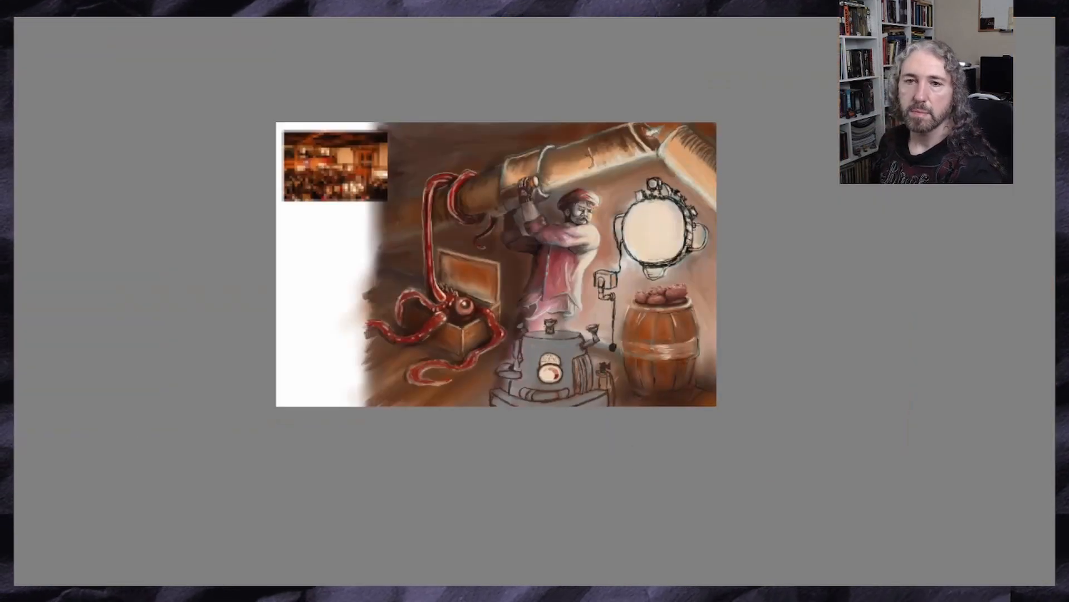
{"action": "scroll", "coordinate": [435, 418], "scroll_direction": "up", "scroll_amount": 3}
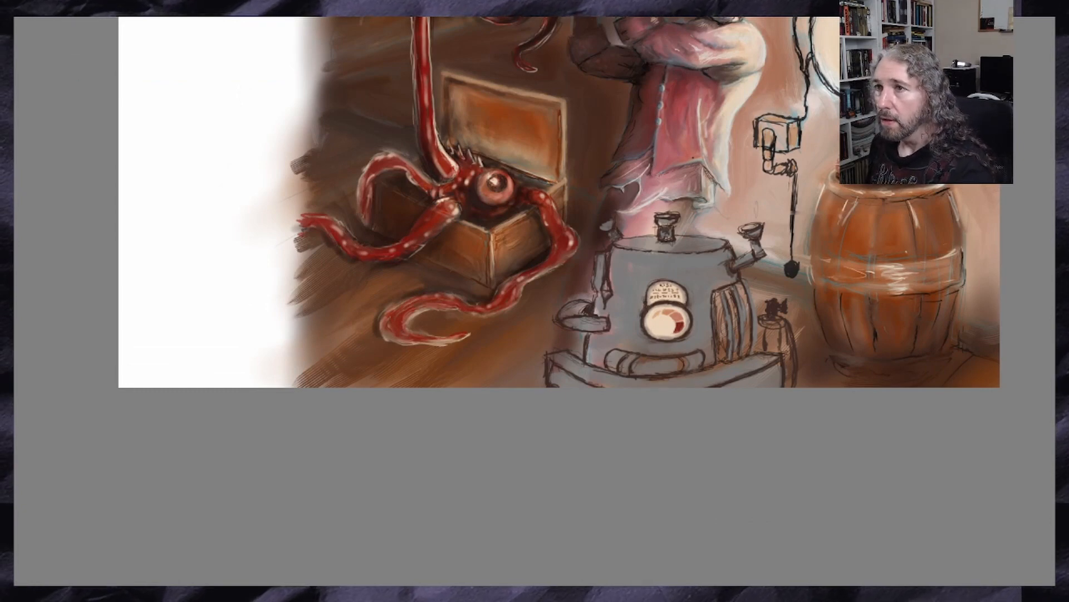
{"action": "key", "text": "ctrl+t"}
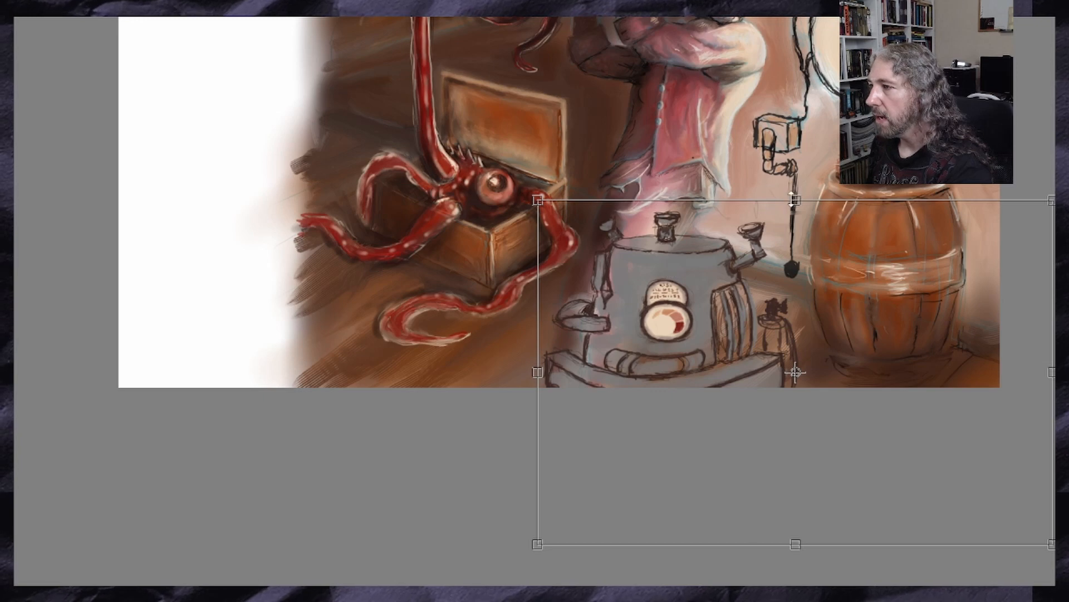
{"action": "left_click_drag", "start_coordinate": [788, 208], "coordinate": [785, 210]}
{"action": "scroll", "coordinate": [867, 311], "scroll_direction": "down", "scroll_amount": 2}
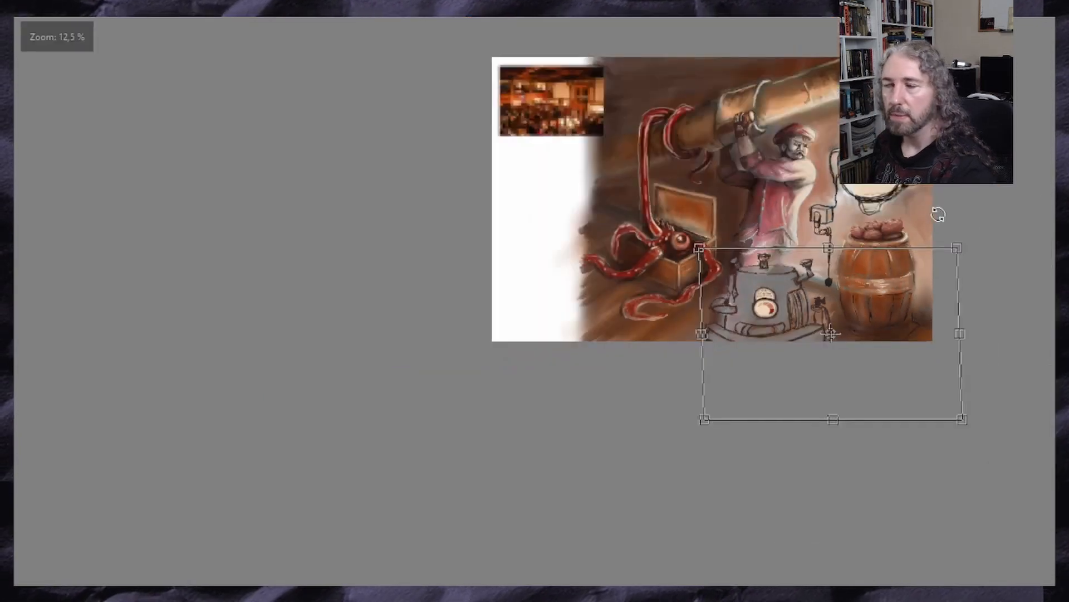
{"action": "scroll", "coordinate": [969, 245], "scroll_direction": "up", "scroll_amount": 1}
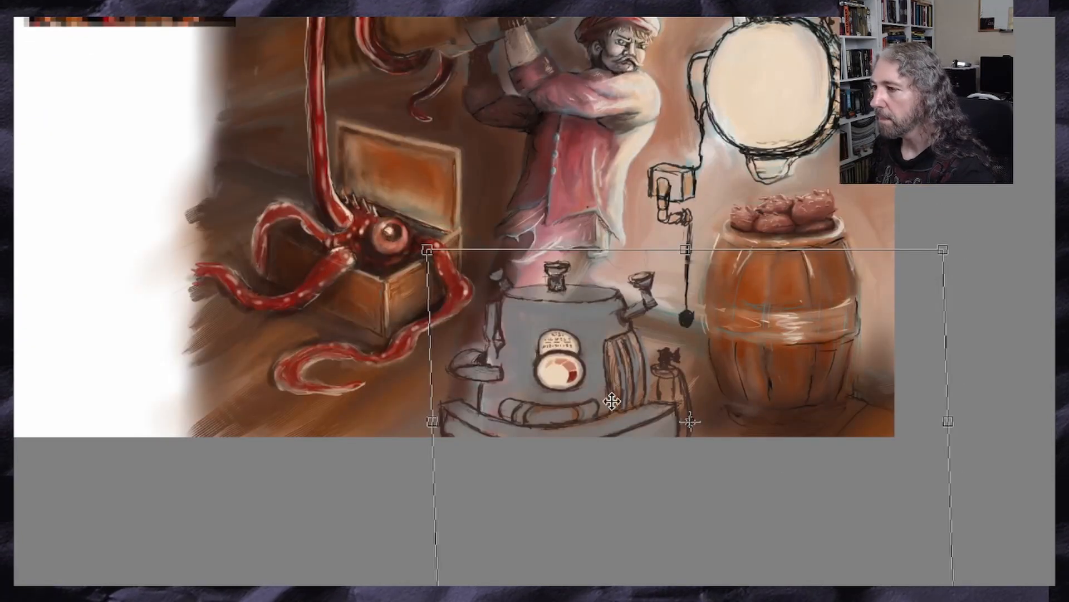
{"action": "left_click_drag", "start_coordinate": [611, 401], "coordinate": [606, 401]}
{"action": "scroll", "coordinate": [610, 284], "scroll_direction": "down", "scroll_amount": 1}
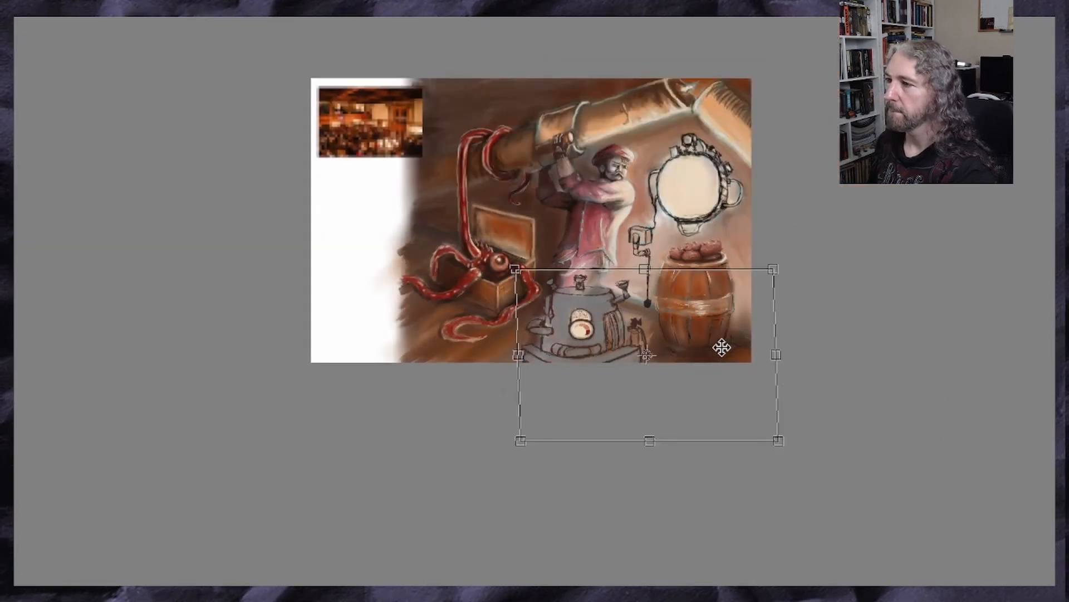
{"action": "scroll", "coordinate": [679, 321], "scroll_direction": "down", "scroll_amount": 1}
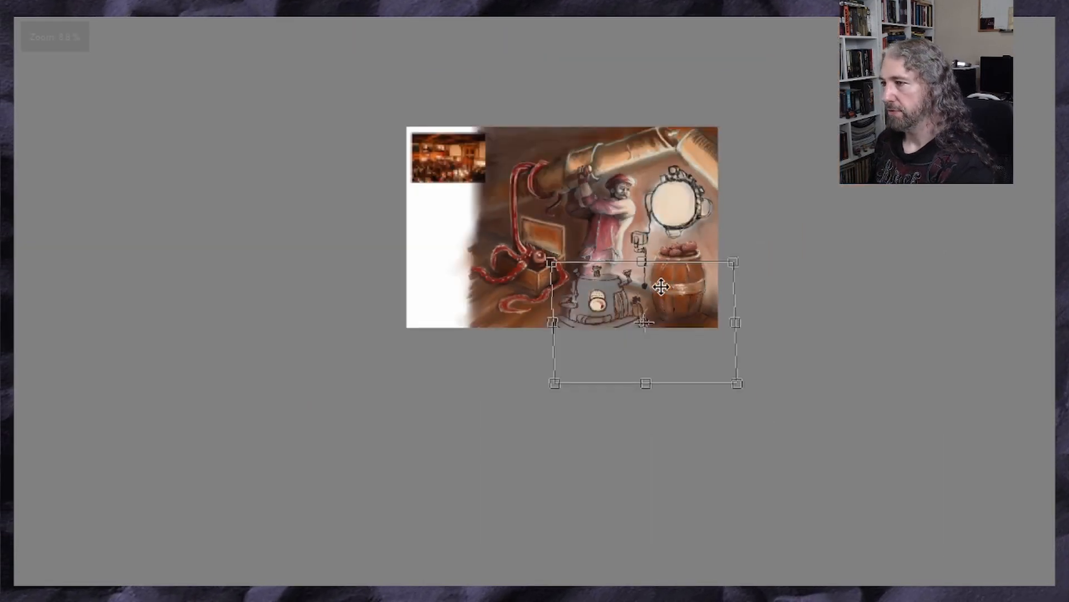
{"action": "scroll", "coordinate": [661, 295], "scroll_direction": "up", "scroll_amount": 2}
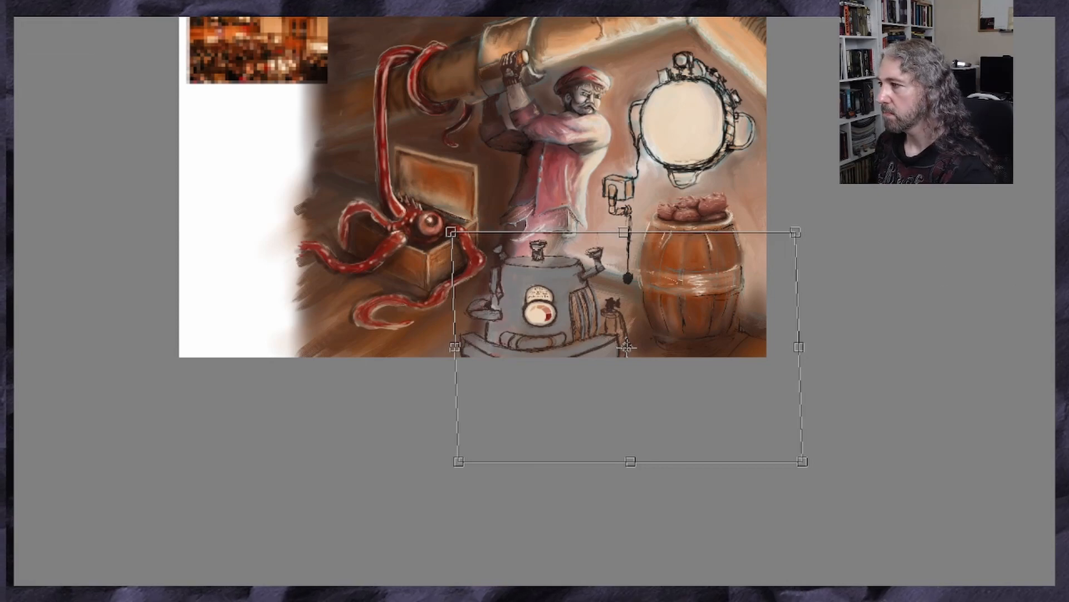
{"action": "scroll", "coordinate": [972, 372], "scroll_direction": "up", "scroll_amount": 3}
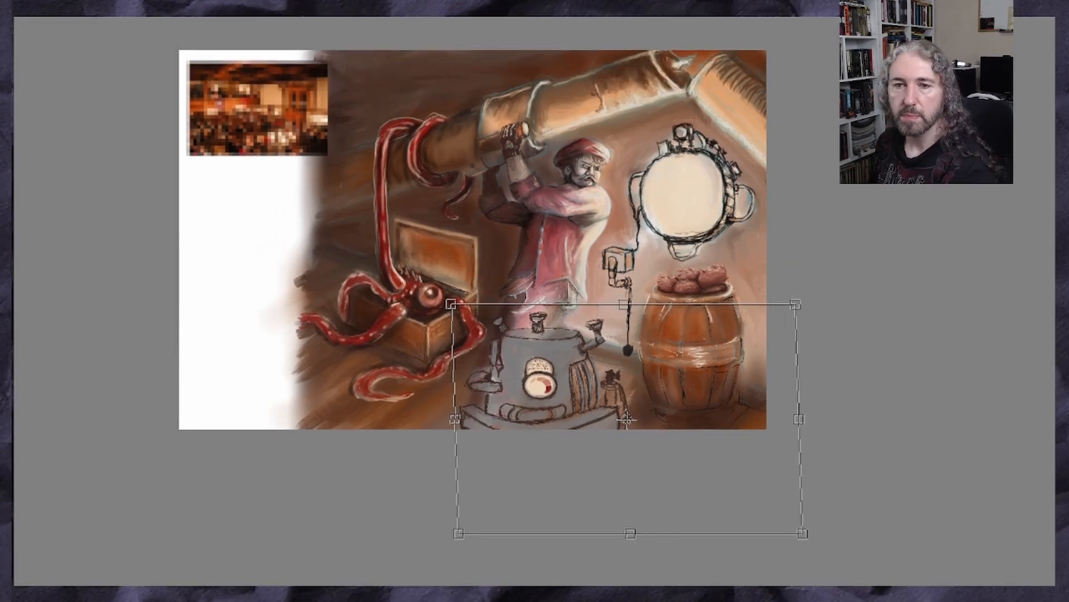
{"action": "scroll", "coordinate": [598, 423], "scroll_direction": "up", "scroll_amount": 2}
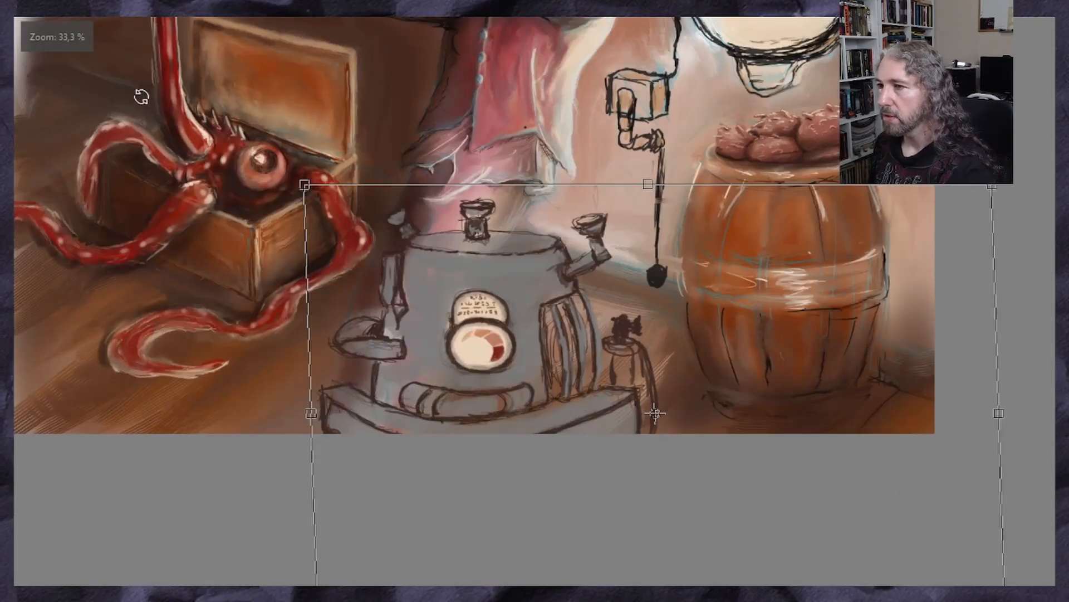
{"action": "key", "text": "Return"}
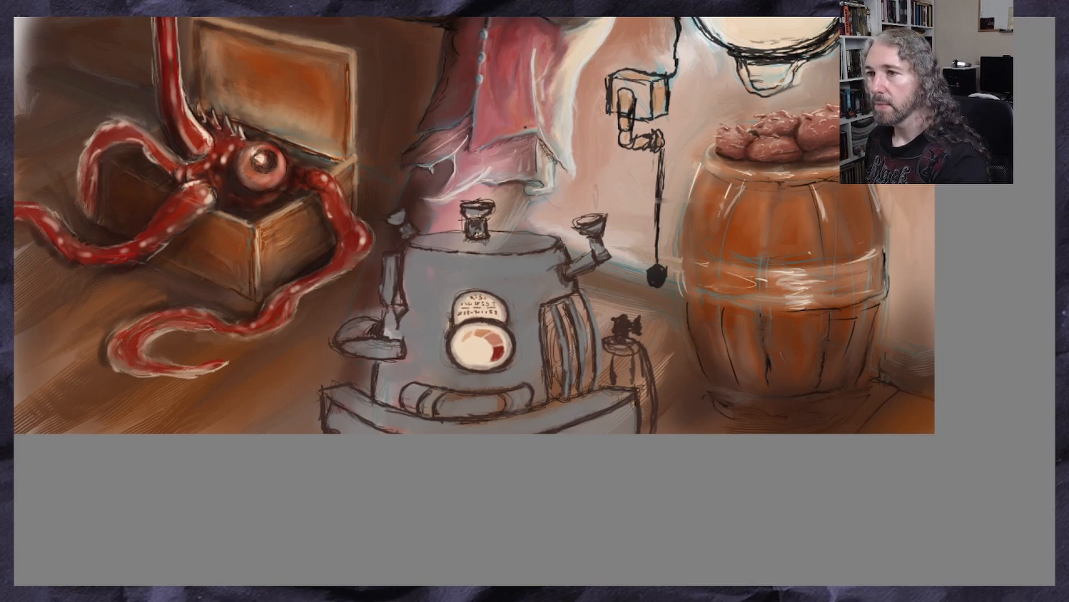
Repaint the machine's lid in a darker grey, covering its hard outline and softly redefining the rim
{"action": "left_click", "coordinate": [518, 242], "text": "ctrl"}
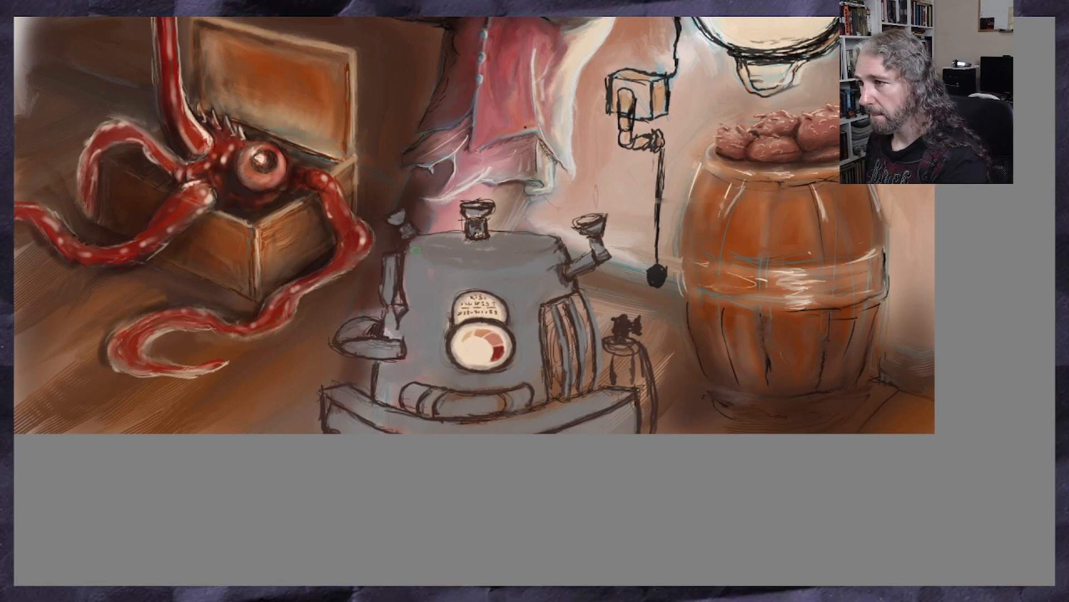
{"action": "left_click_drag", "start_coordinate": [416, 251], "coordinate": [489, 267]}
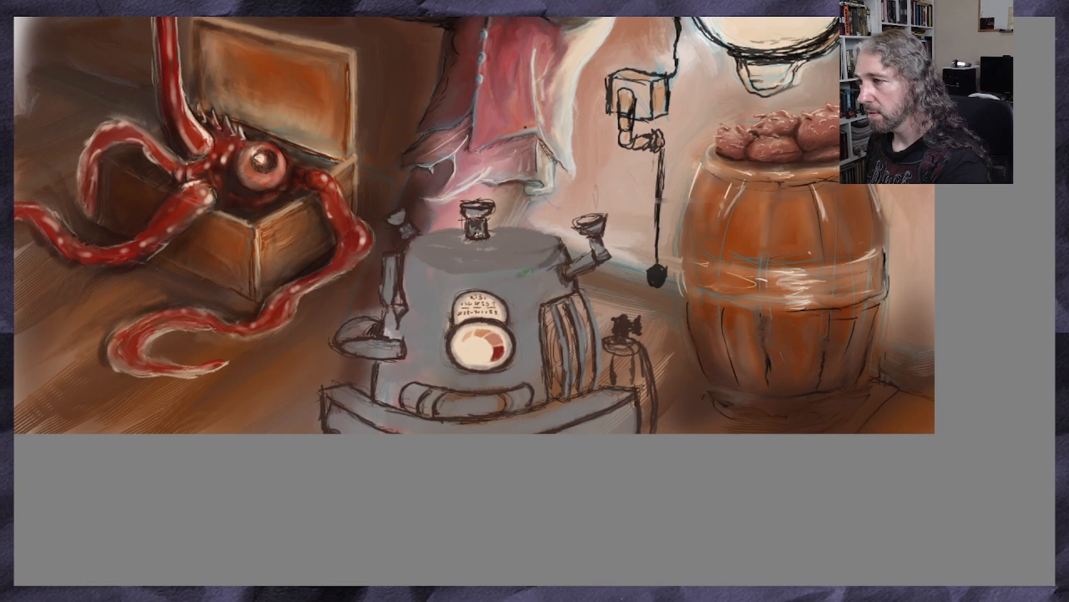
{"action": "mouse_move", "coordinate": [537, 264]}
{"action": "left_mouse_down"}
{"action": "mouse_move", "coordinate": [479, 271]}
{"action": "mouse_move", "coordinate": [550, 255]}
{"action": "left_mouse_up"}
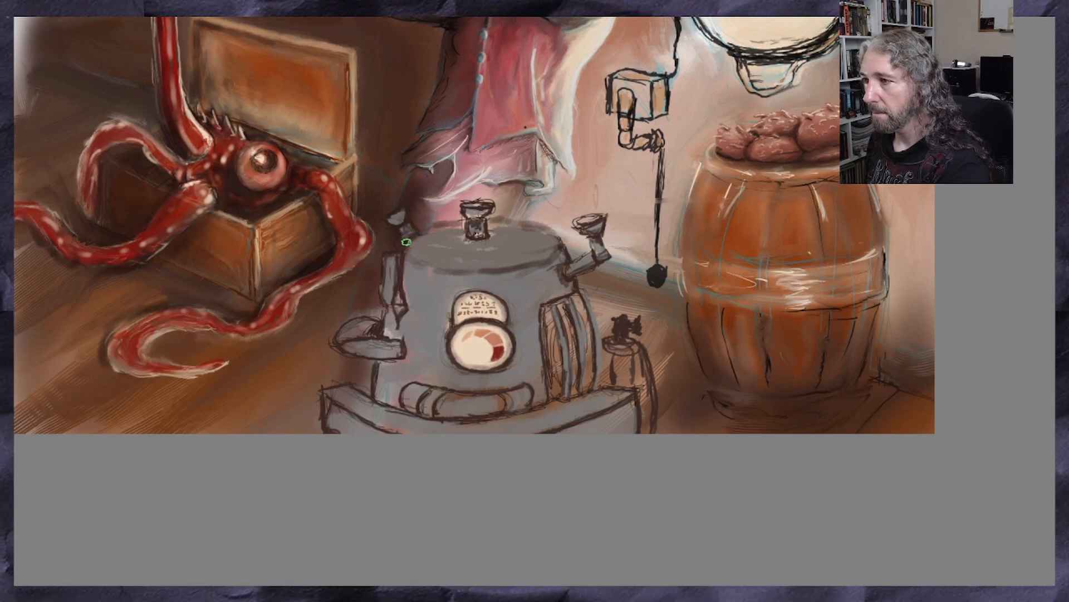
{"action": "left_click_drag", "start_coordinate": [406, 243], "coordinate": [448, 272]}
{"action": "scroll", "coordinate": [500, 288], "scroll_direction": "down", "scroll_amount": 3}
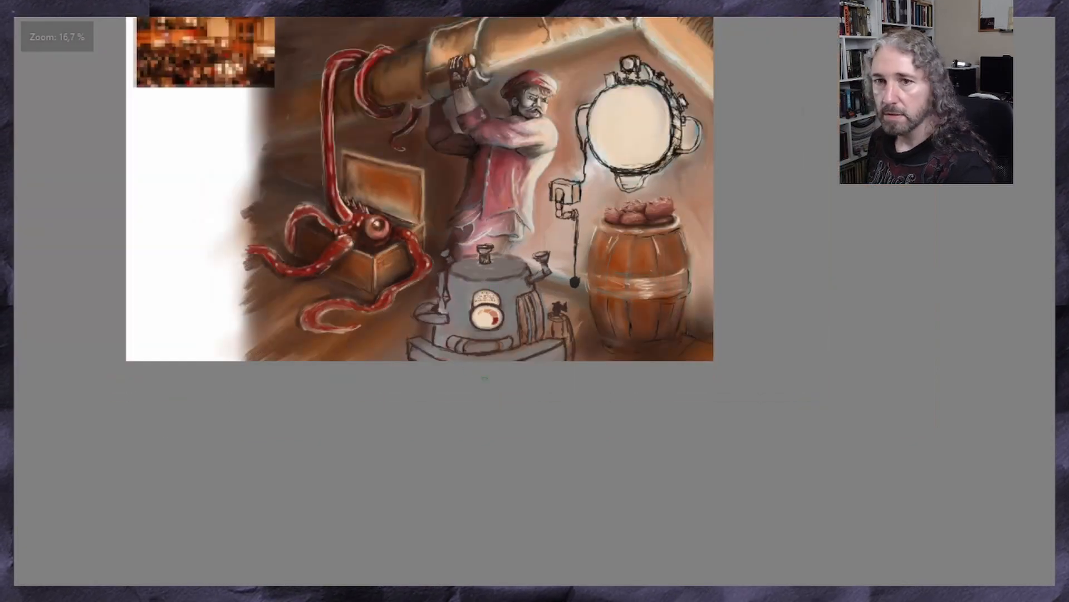
Sample a colour from the pixelated reference image and paint the gaps between the ribs on the machine's right side bright red
{"action": "scroll", "coordinate": [498, 376], "scroll_direction": "up", "scroll_amount": 2}
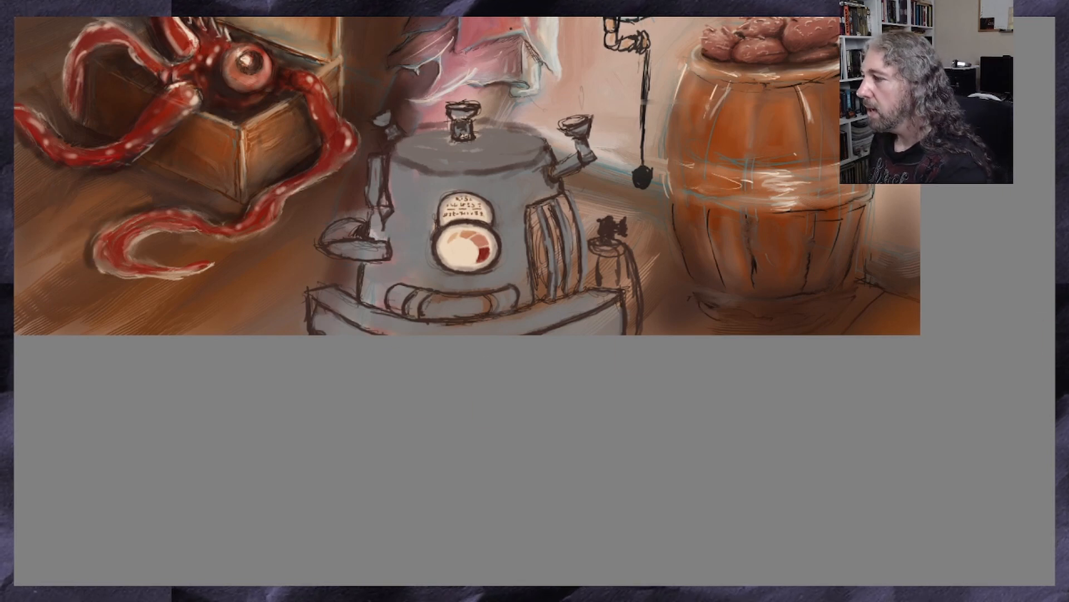
{"action": "scroll", "coordinate": [466, 273], "scroll_direction": "up", "scroll_amount": 5}
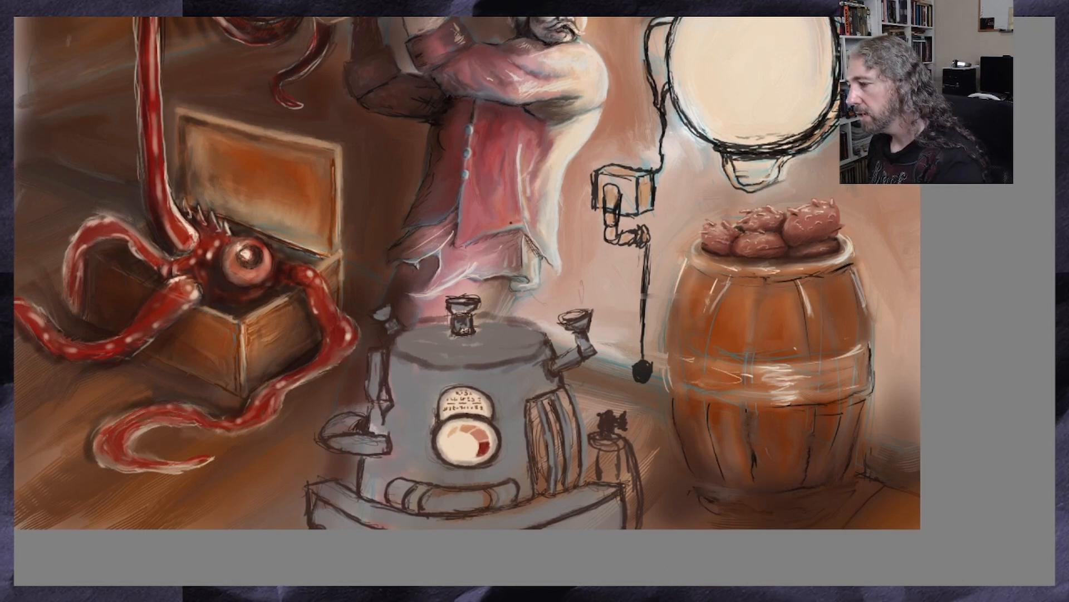
{"action": "scroll", "coordinate": [467, 273], "scroll_direction": "left", "scroll_amount": 1}
{"action": "scroll", "coordinate": [609, 574], "scroll_direction": "left", "scroll_amount": 10}
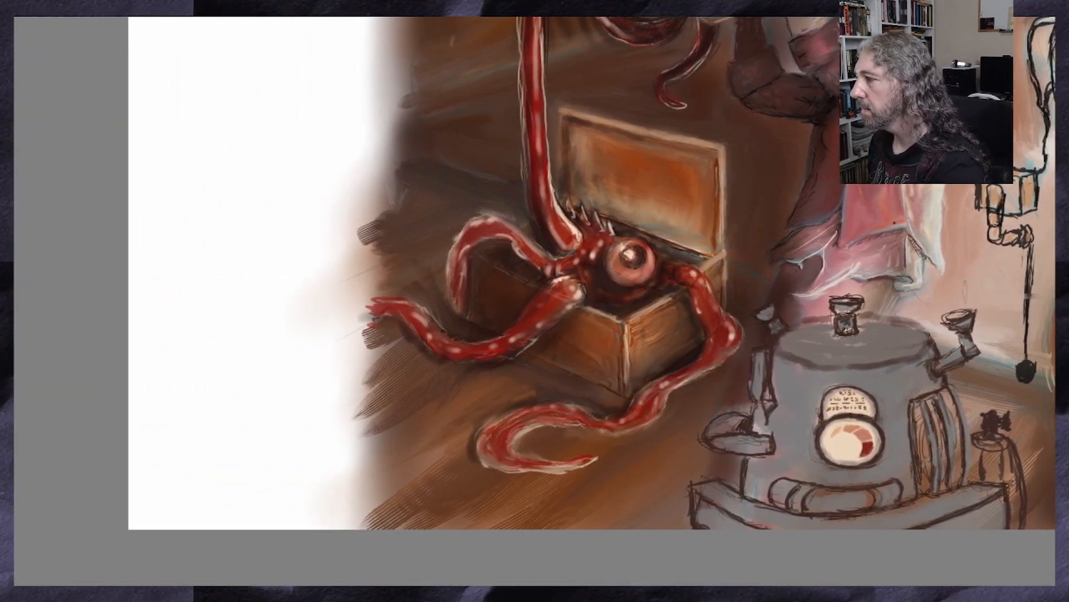
{"action": "scroll", "coordinate": [1058, 393], "scroll_direction": "up", "scroll_amount": 6}
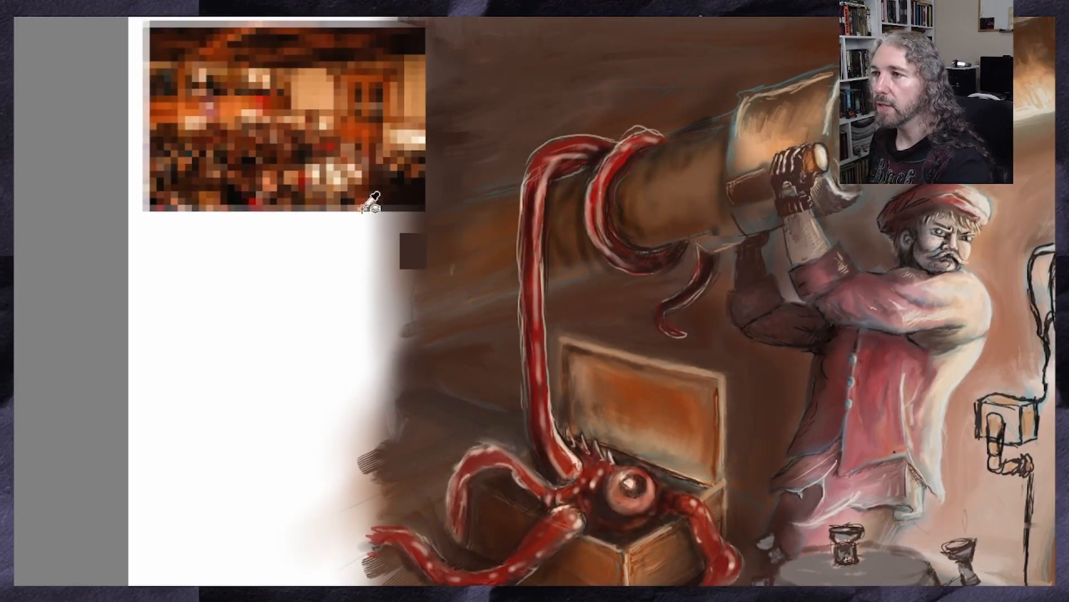
{"action": "mouse_move", "coordinate": [240, 103]}
{"action": "left_mouse_down"}
{"action": "mouse_move", "coordinate": [249, 103]}
{"action": "mouse_move", "coordinate": [218, 104]}
{"action": "mouse_move", "coordinate": [260, 97]}
{"action": "left_mouse_up"}
{"action": "scroll", "coordinate": [535, 300], "scroll_direction": "right", "scroll_amount": 3}
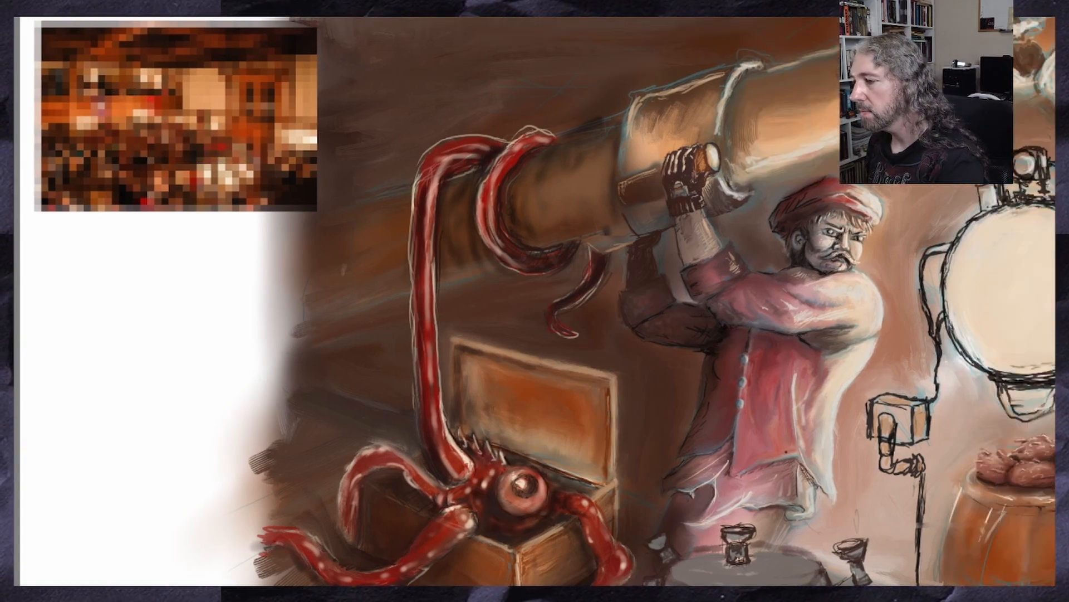
{"action": "scroll", "coordinate": [490, 301], "scroll_direction": "down", "scroll_amount": 3}
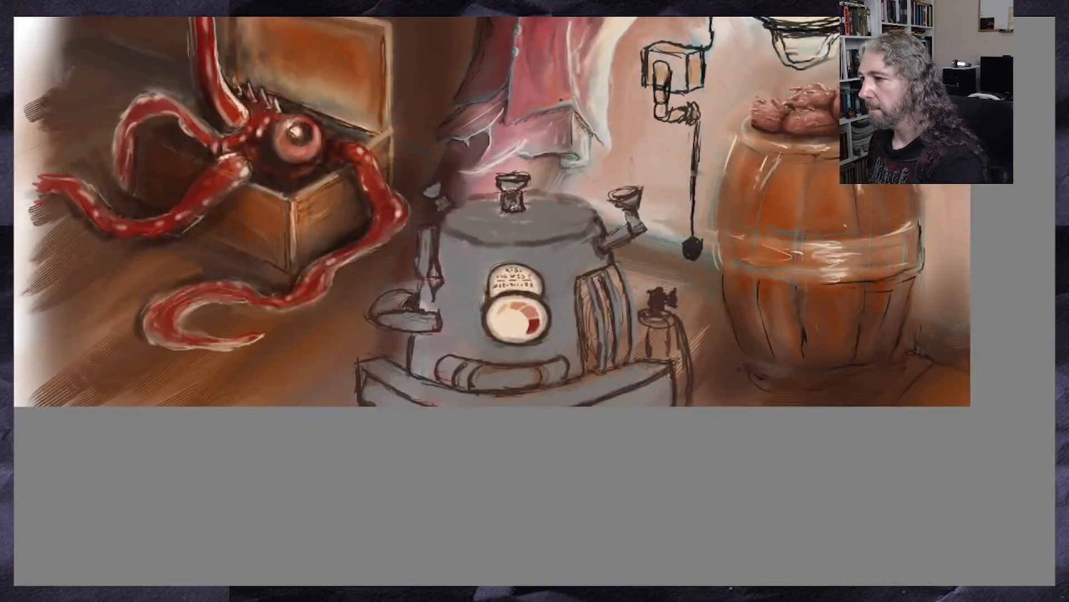
{"action": "left_click_drag", "start_coordinate": [538, 359], "coordinate": [538, 360]}
{"action": "scroll", "coordinate": [538, 359], "scroll_direction": "up", "scroll_amount": 1}
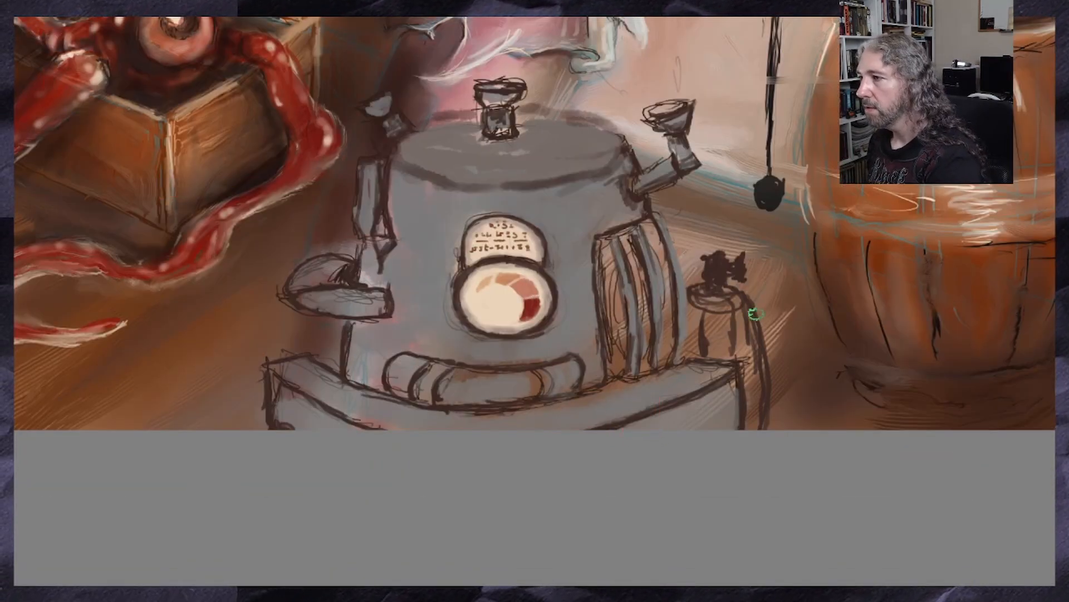
{"action": "mouse_move", "coordinate": [658, 236]}
{"action": "left_mouse_down"}
{"action": "mouse_move", "coordinate": [669, 315]}
{"action": "mouse_move", "coordinate": [659, 365]}
{"action": "mouse_move", "coordinate": [633, 248]}
{"action": "mouse_move", "coordinate": [653, 361]}
{"action": "left_mouse_up"}
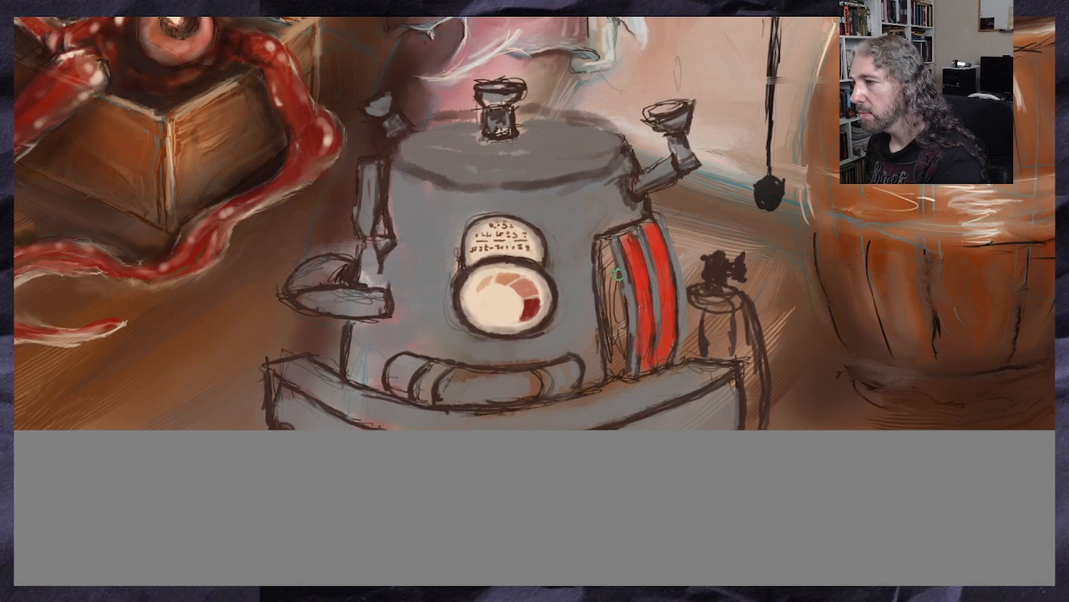
{"action": "left_click_drag", "start_coordinate": [601, 253], "coordinate": [617, 362]}
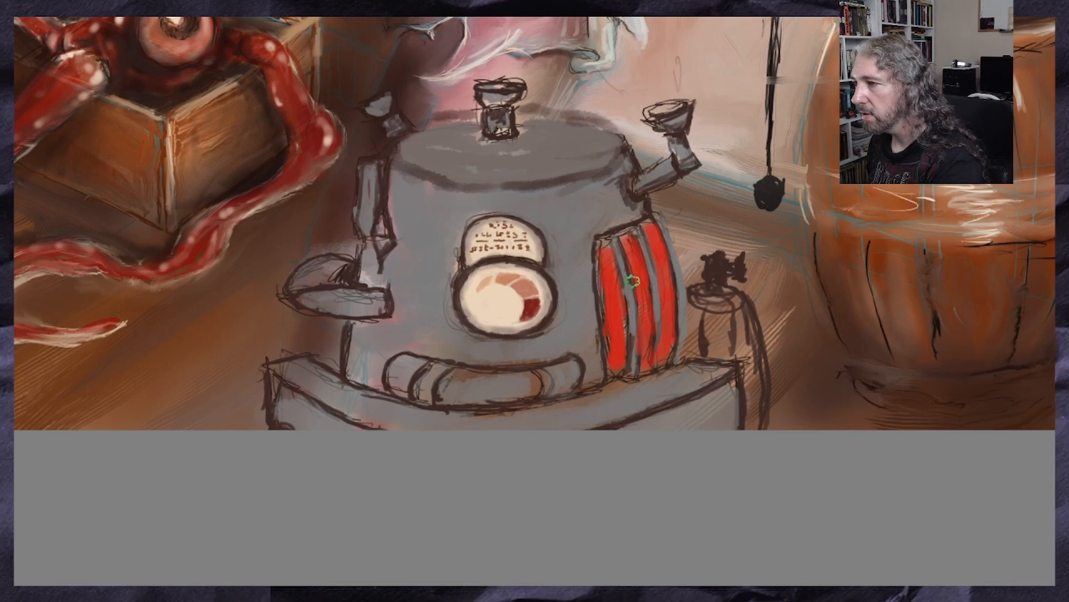
{"action": "left_click_drag", "start_coordinate": [631, 244], "coordinate": [650, 359]}
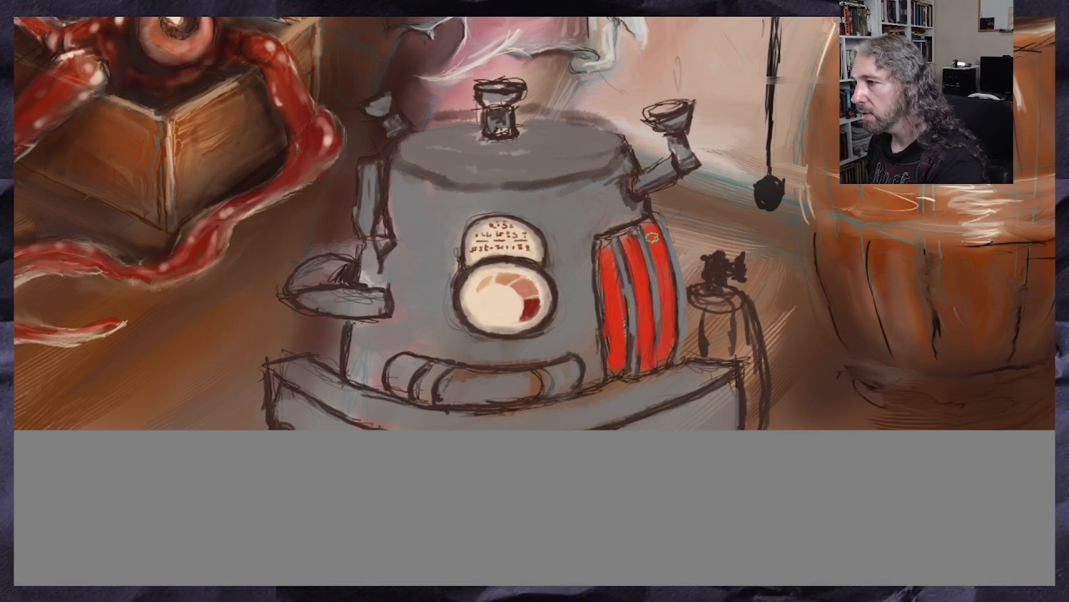
{"action": "left_click_drag", "start_coordinate": [655, 245], "coordinate": [666, 291]}
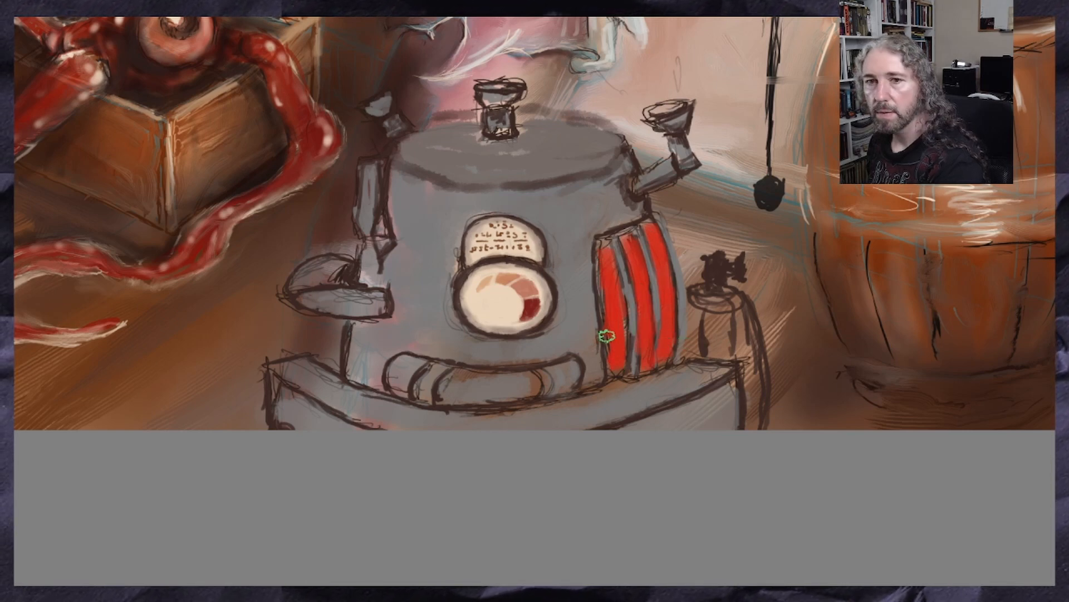
{"action": "scroll", "coordinate": [618, 334], "scroll_direction": "down", "scroll_amount": 2}
{"action": "scroll", "coordinate": [619, 336], "scroll_direction": "up", "scroll_amount": 4}
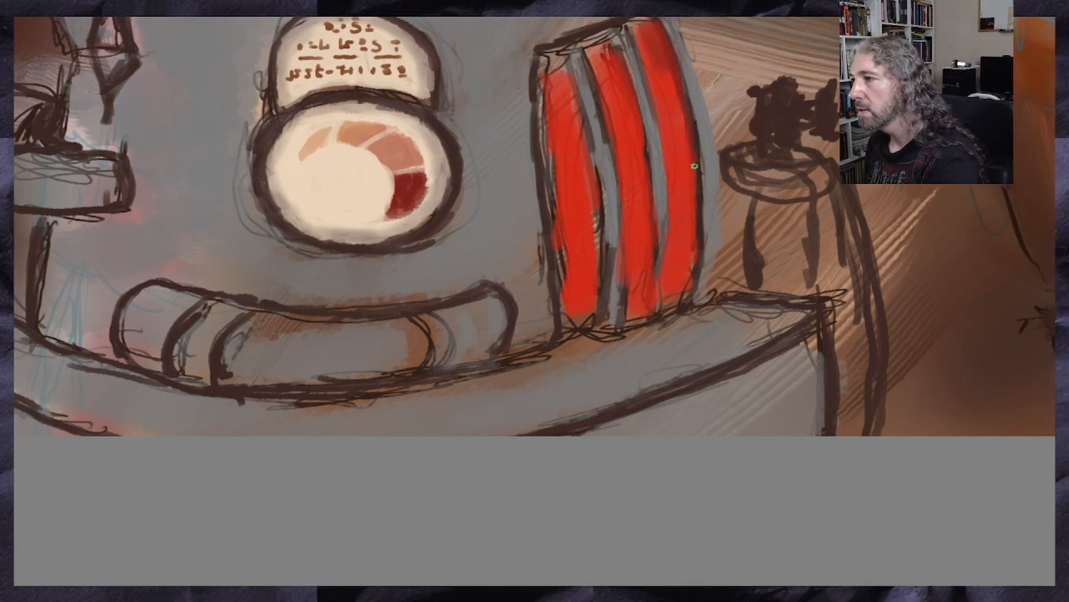
{"action": "left_click_drag", "start_coordinate": [697, 176], "coordinate": [690, 288]}
{"action": "left_click_drag", "start_coordinate": [618, 63], "coordinate": [638, 159]}
{"action": "key", "text": "ctrl+z"}
{"action": "key", "text": "ctrl+z"}
{"action": "key", "text": "ctrl+z"}
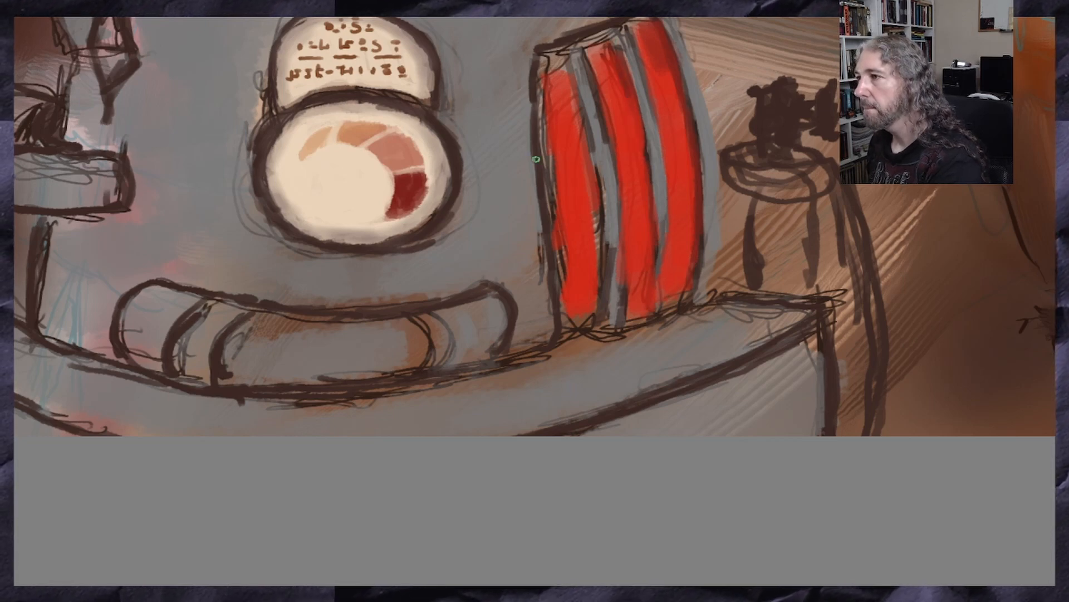
Touch up the red panels with thin strokes along their edges and extend their lower ends slightly onto the base in red
{"action": "left_click_drag", "start_coordinate": [637, 85], "coordinate": [641, 207]}
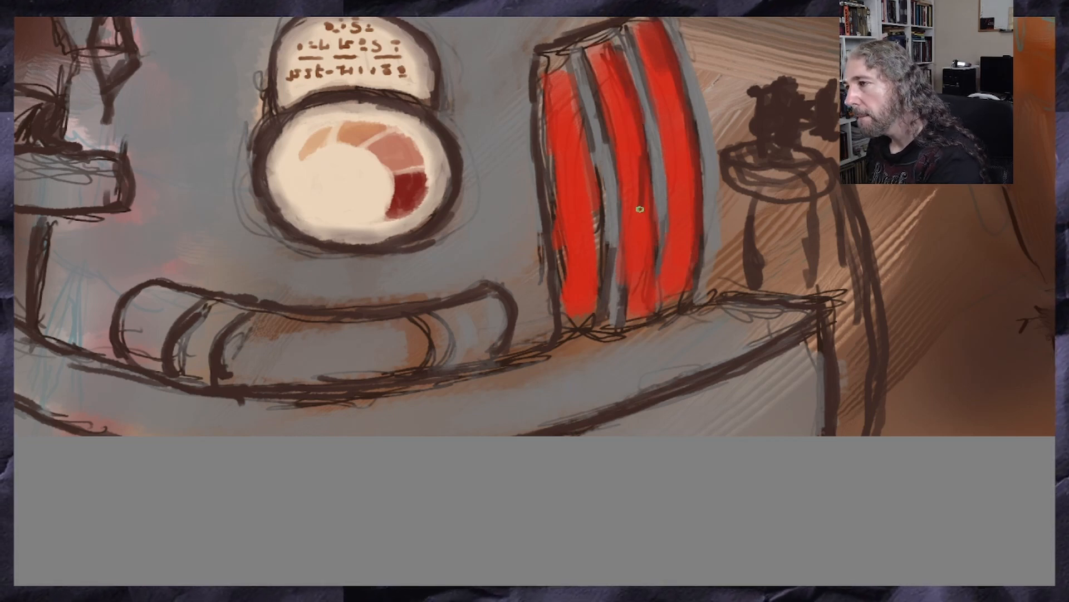
{"action": "key", "text": "ctrl+z"}
{"action": "left_click_drag", "start_coordinate": [648, 164], "coordinate": [643, 199]}
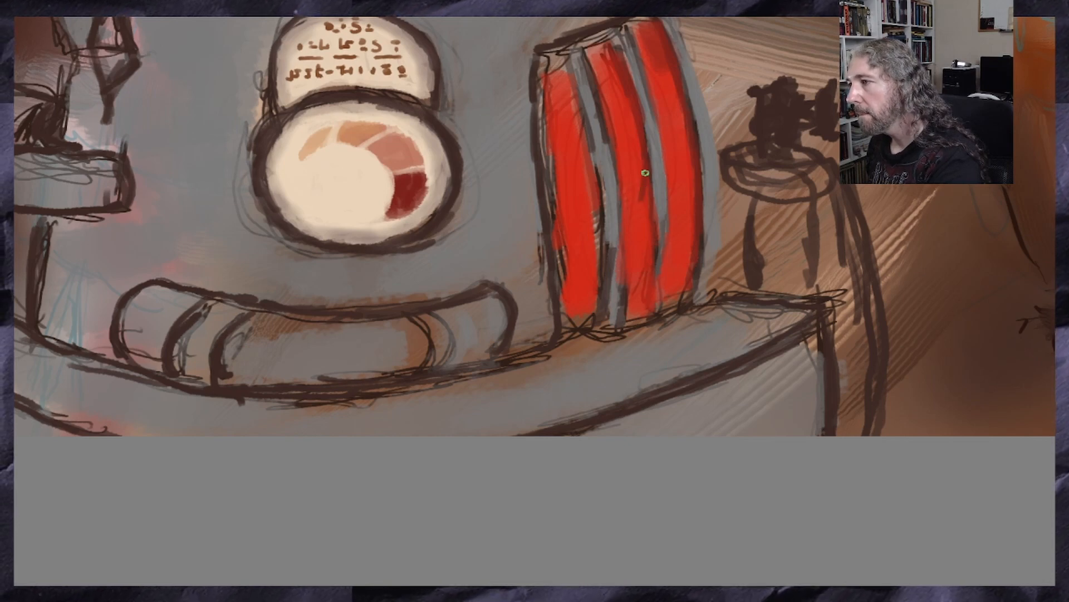
{"action": "key", "text": "ctrl+z"}
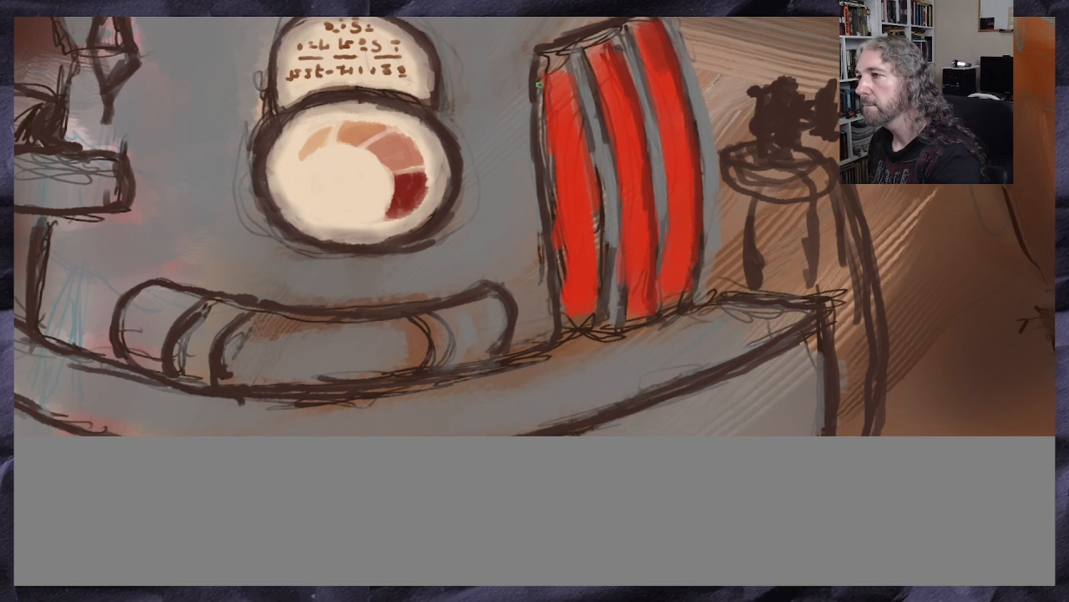
{"action": "mouse_move", "coordinate": [561, 56]}
{"action": "left_mouse_down"}
{"action": "mouse_move", "coordinate": [591, 184]}
{"action": "mouse_move", "coordinate": [593, 264]}
{"action": "left_mouse_up"}
{"action": "key", "text": "ctrl+z"}
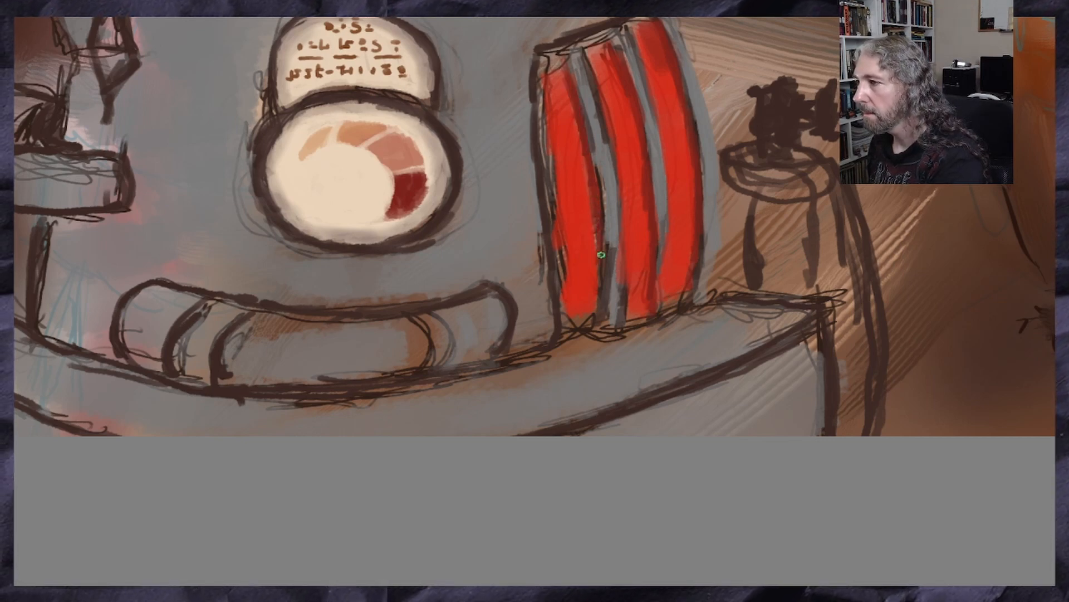
{"action": "left_click_drag", "start_coordinate": [641, 282], "coordinate": [650, 323]}
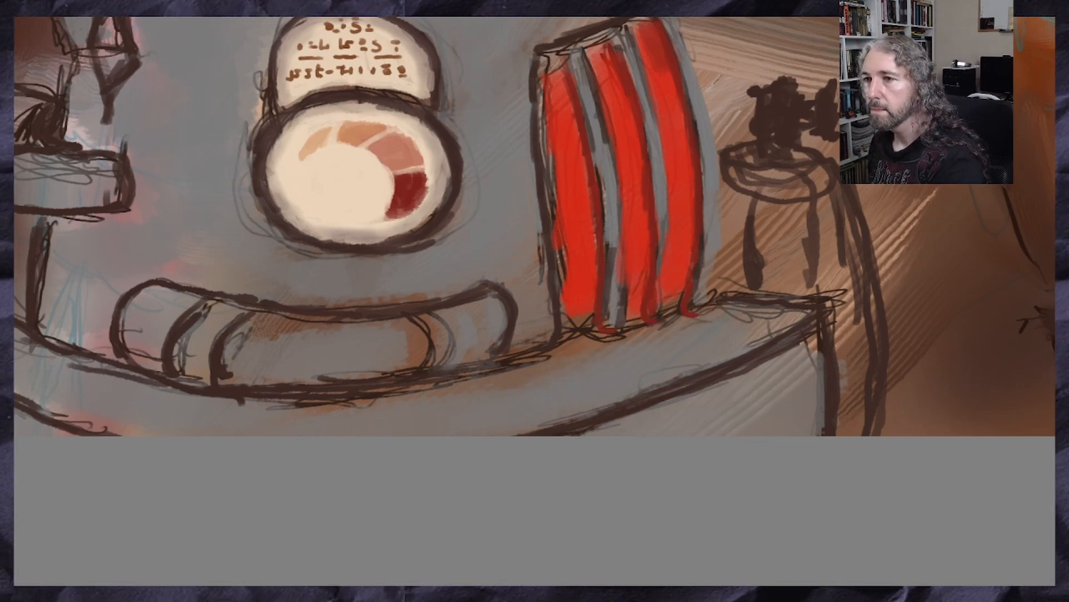
Sample the cream of the gauge face and paint the ribs and the outer and upper edges of the red panels with it
{"action": "left_click", "coordinate": [343, 170], "text": "ctrl"}
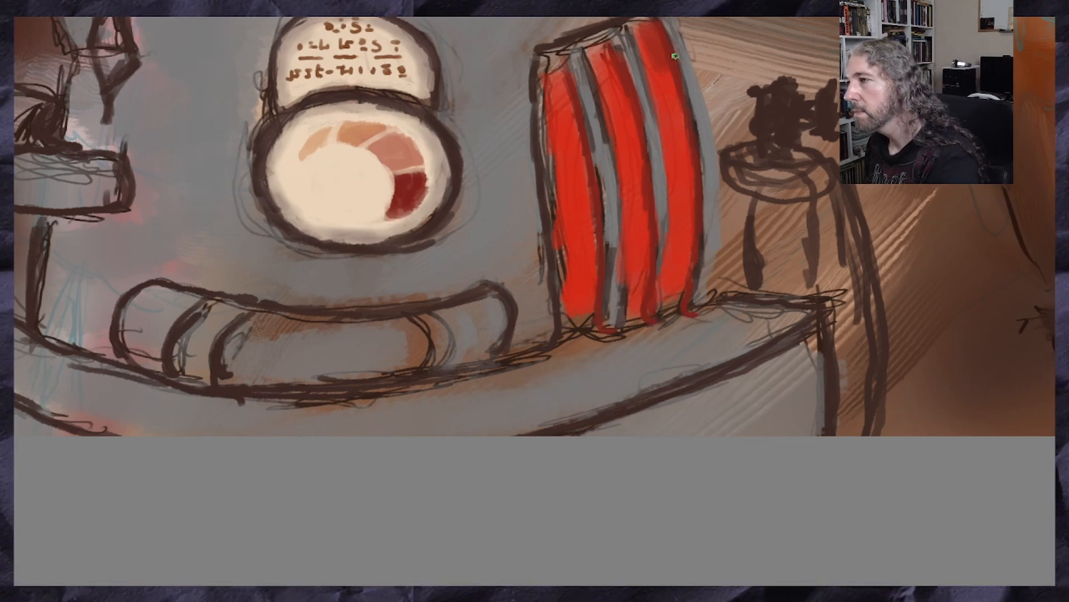
{"action": "mouse_move", "coordinate": [677, 32]}
{"action": "left_mouse_down"}
{"action": "mouse_move", "coordinate": [704, 108]}
{"action": "mouse_move", "coordinate": [713, 202]}
{"action": "mouse_move", "coordinate": [709, 289]}
{"action": "mouse_move", "coordinate": [696, 313]}
{"action": "left_mouse_up"}
{"action": "mouse_move", "coordinate": [618, 45]}
{"action": "left_mouse_down"}
{"action": "mouse_move", "coordinate": [641, 86]}
{"action": "mouse_move", "coordinate": [662, 184]}
{"action": "mouse_move", "coordinate": [649, 326]}
{"action": "left_mouse_up"}
{"action": "mouse_move", "coordinate": [573, 56]}
{"action": "left_mouse_down"}
{"action": "mouse_move", "coordinate": [602, 159]}
{"action": "mouse_move", "coordinate": [612, 345]}
{"action": "left_mouse_up"}
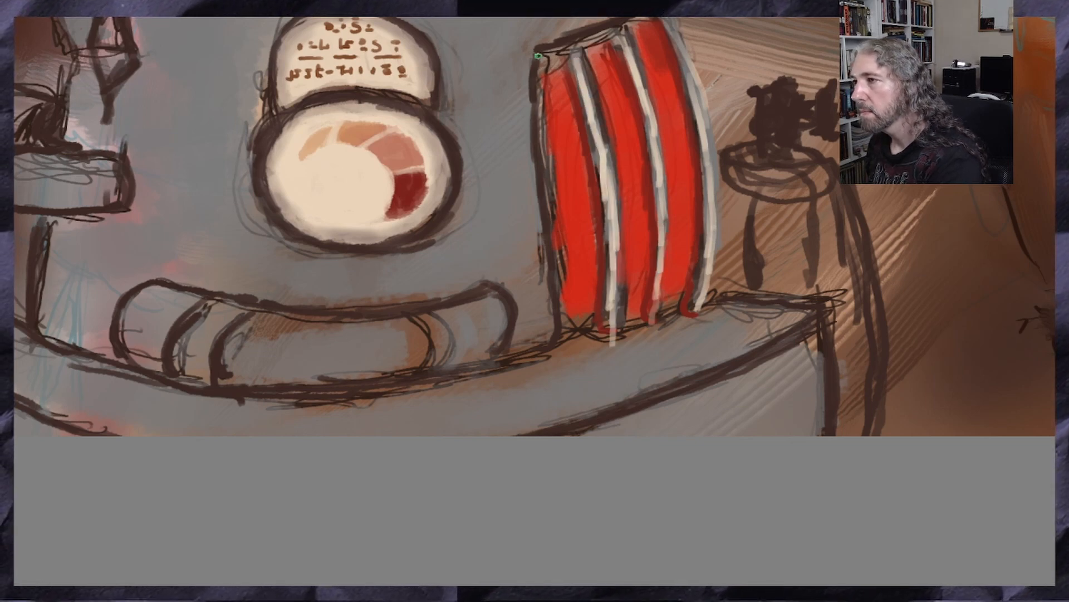
{"action": "mouse_move", "coordinate": [536, 60]}
{"action": "left_mouse_down"}
{"action": "mouse_move", "coordinate": [568, 326]}
{"action": "mouse_move", "coordinate": [568, 337]}
{"action": "mouse_move", "coordinate": [539, 349]}
{"action": "left_mouse_up"}
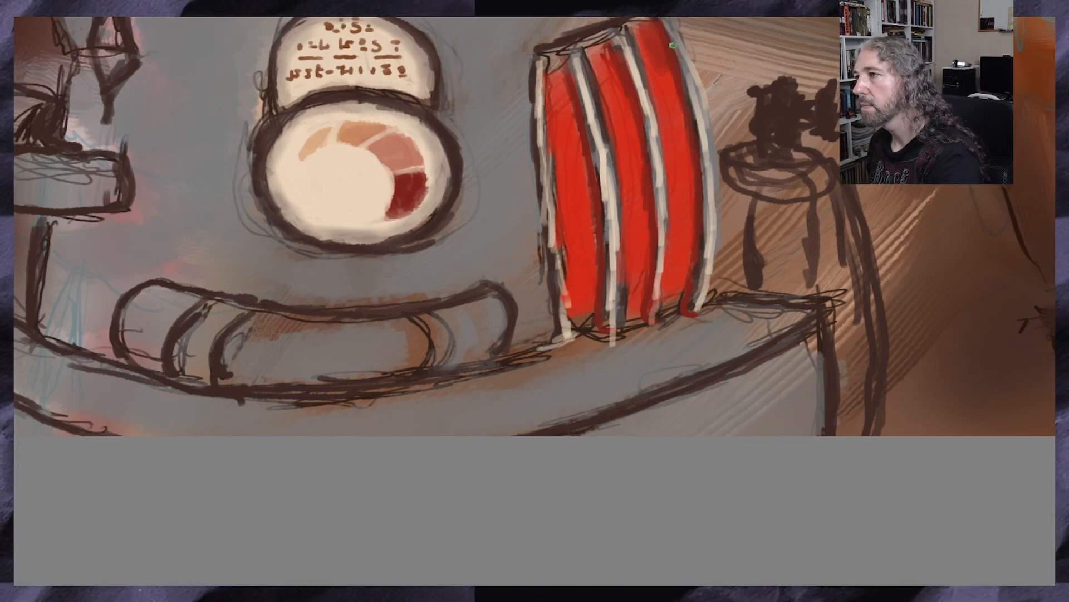
{"action": "mouse_move", "coordinate": [667, 25]}
{"action": "left_mouse_down"}
{"action": "mouse_move", "coordinate": [699, 134]}
{"action": "mouse_move", "coordinate": [701, 259]}
{"action": "mouse_move", "coordinate": [684, 312]}
{"action": "left_mouse_up"}
{"action": "mouse_move", "coordinate": [646, 43]}
{"action": "left_mouse_down"}
{"action": "mouse_move", "coordinate": [613, 25]}
{"action": "mouse_move", "coordinate": [558, 52]}
{"action": "left_mouse_up"}
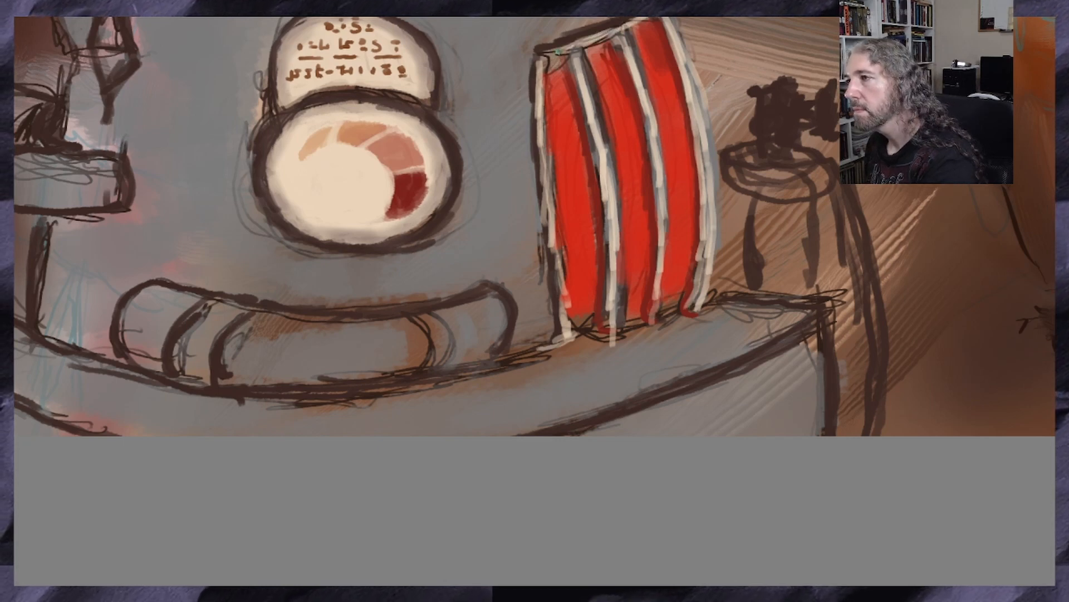
Pick a pale near-white colour and softly brush a glow into the lower half of each red panel
{"action": "scroll", "coordinate": [533, 64], "scroll_direction": "down", "scroll_amount": 3}
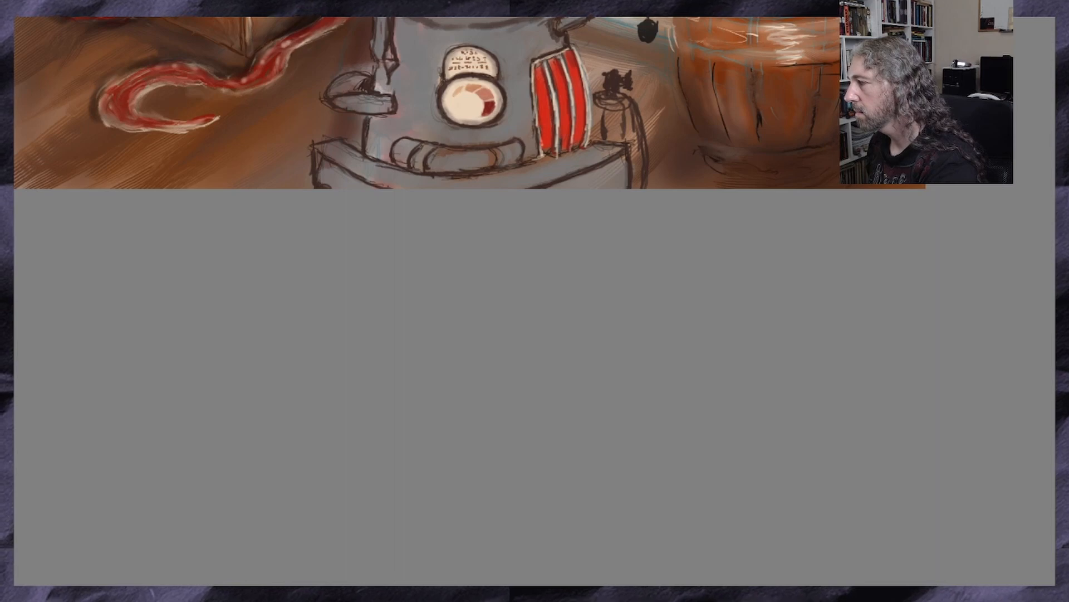
{"action": "scroll", "coordinate": [470, 185], "scroll_direction": "up", "scroll_amount": 4}
{"action": "scroll", "coordinate": [424, 257], "scroll_direction": "up", "scroll_amount": 1}
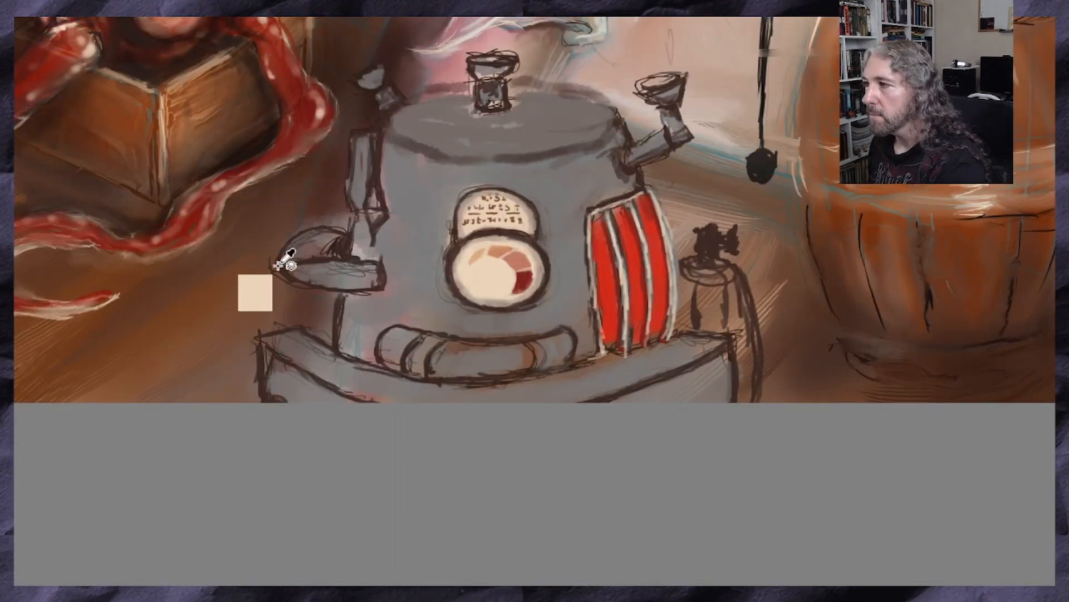
{"action": "left_click_drag", "start_coordinate": [965, 159], "coordinate": [952, 160]}
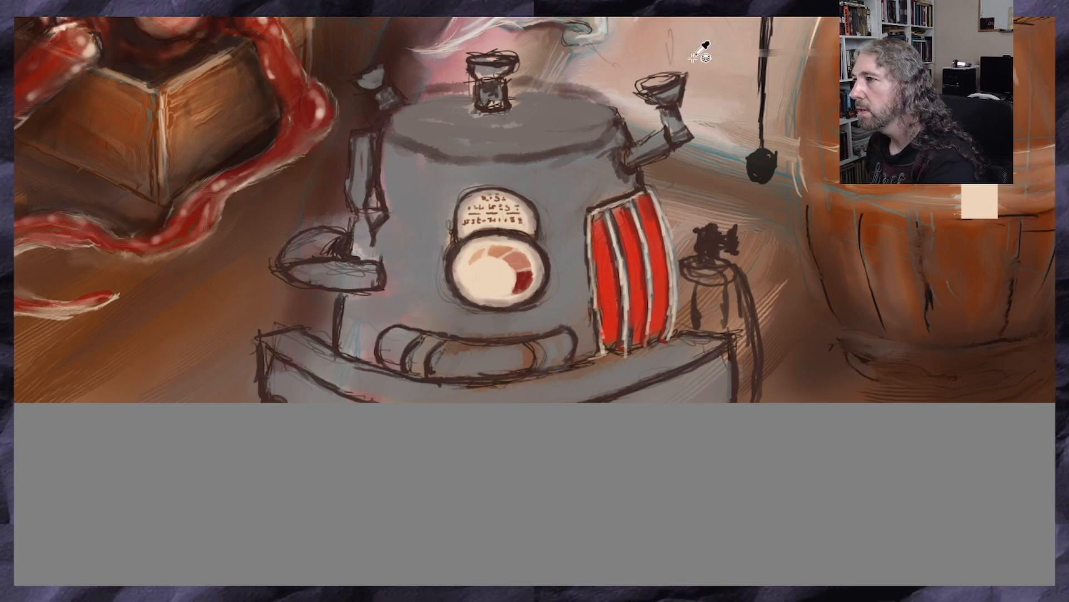
{"action": "left_click_drag", "start_coordinate": [637, 5], "coordinate": [637, 5]}
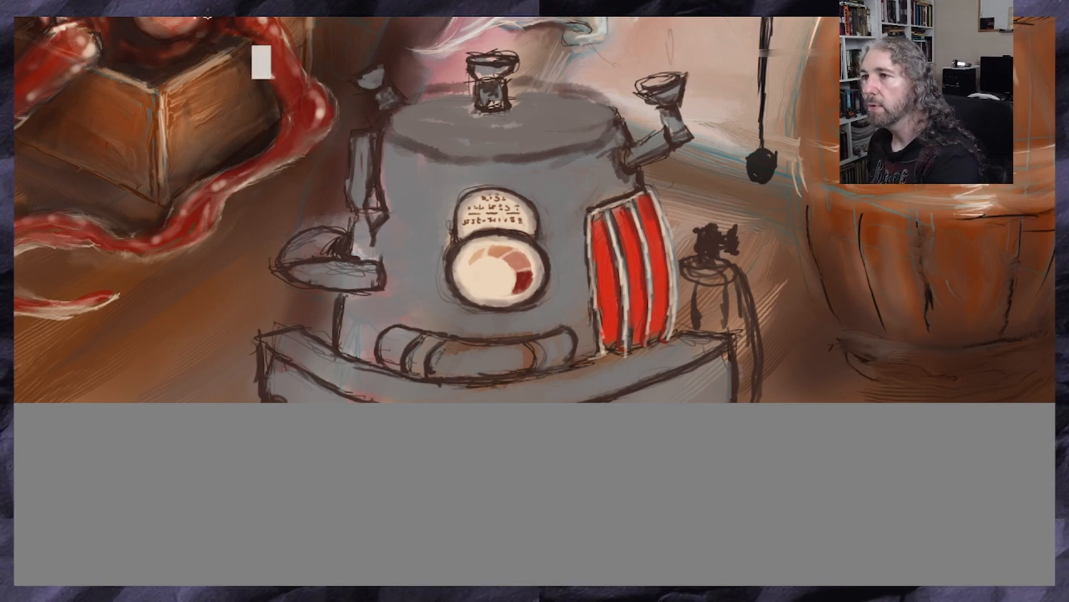
{"action": "left_click_drag", "start_coordinate": [162, 0], "coordinate": [167, 0]}
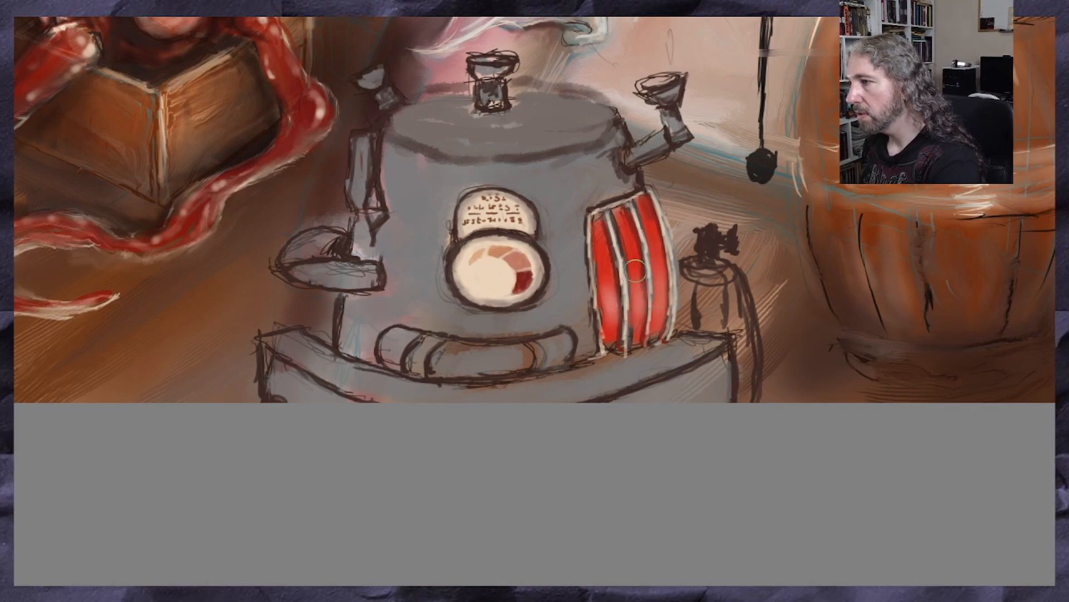
Dab clusters of small whitish speckles over the brightest area of each of the three red panels
{"action": "scroll", "coordinate": [616, 282], "scroll_direction": "up", "scroll_amount": 5}
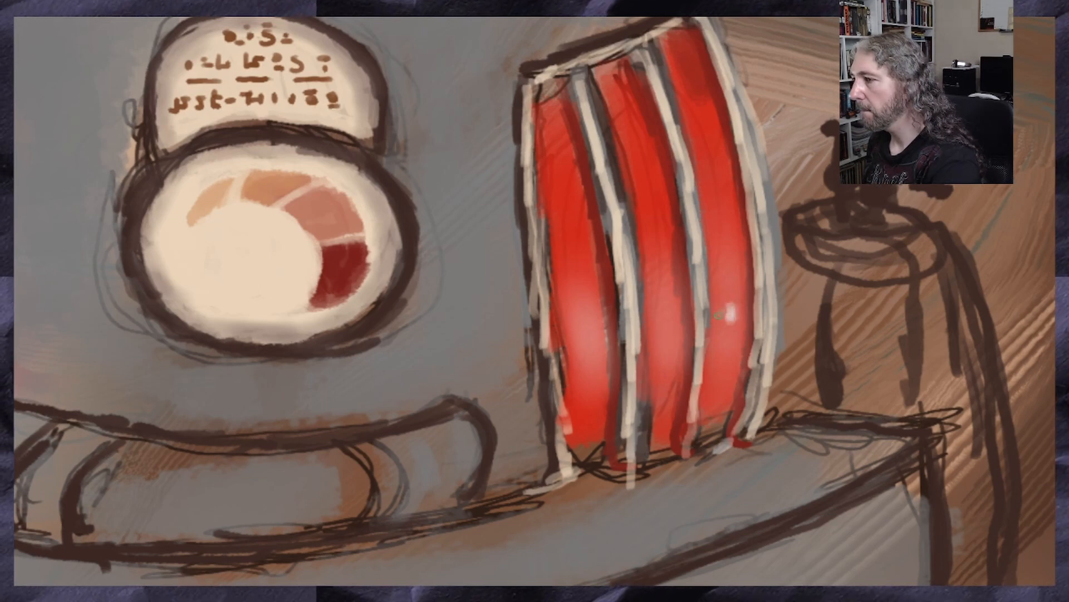
{"action": "mouse_move", "coordinate": [724, 319]}
{"action": "left_mouse_down"}
{"action": "mouse_move", "coordinate": [738, 307]}
{"action": "mouse_move", "coordinate": [731, 283]}
{"action": "mouse_move", "coordinate": [714, 328]}
{"action": "mouse_move", "coordinate": [682, 321]}
{"action": "left_mouse_up"}
{"action": "left_click", "coordinate": [680, 316]}
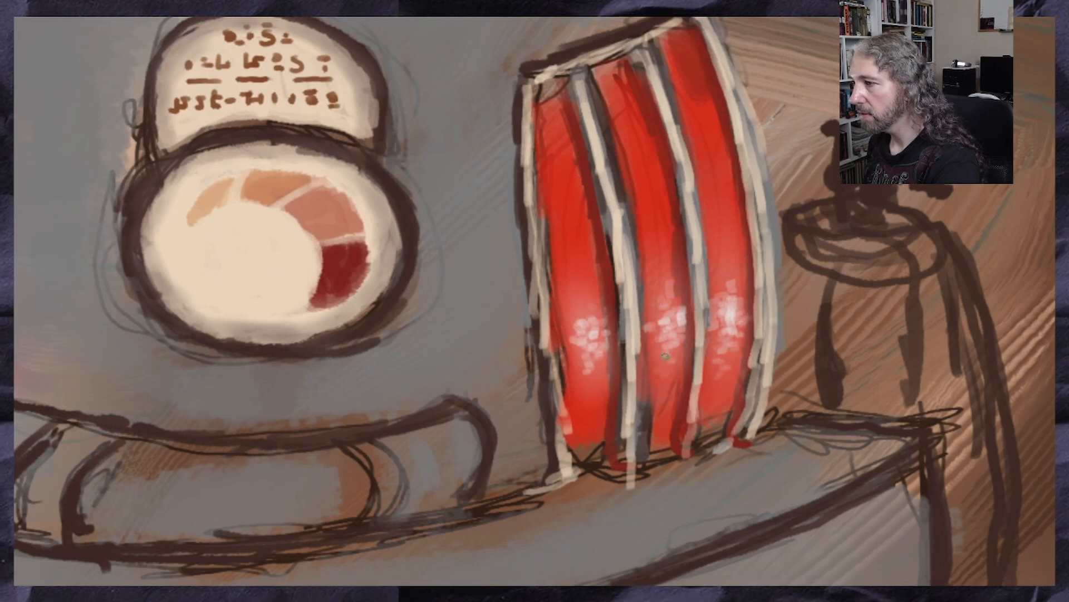
{"action": "left_click", "coordinate": [578, 288]}
{"action": "mouse_move", "coordinate": [731, 292]}
{"action": "left_mouse_down"}
{"action": "mouse_move", "coordinate": [742, 292]}
{"action": "mouse_move", "coordinate": [726, 277]}
{"action": "left_mouse_up"}
{"action": "scroll", "coordinate": [612, 311], "scroll_direction": "down", "scroll_amount": 3}
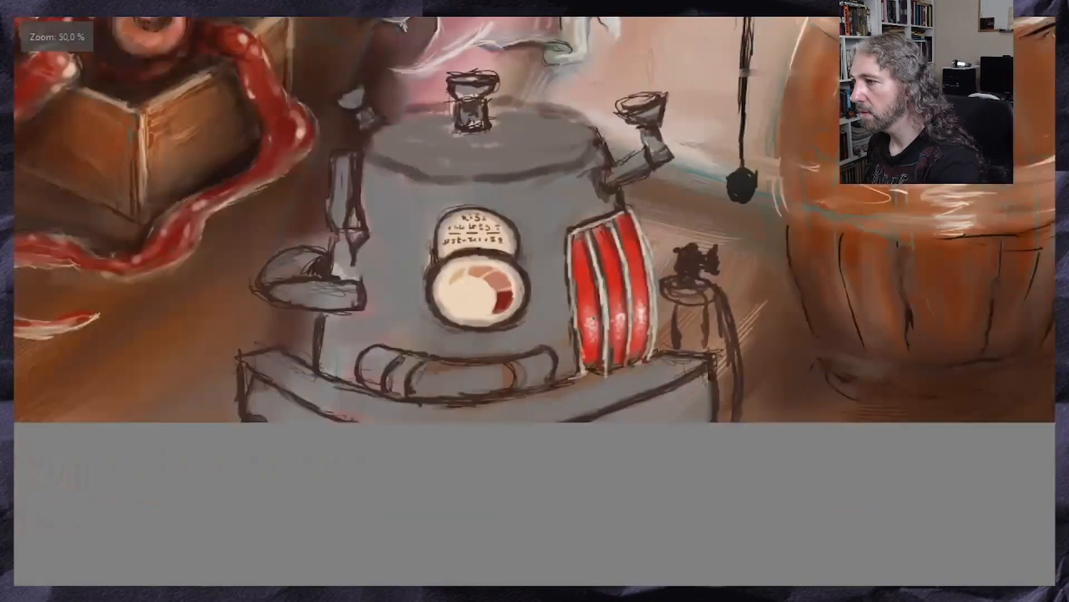
{"action": "left_click_drag", "start_coordinate": [579, 337], "coordinate": [587, 331]}
Brush a soft red glow onto the grey body beside and above the red panels and onto the base below them
{"action": "scroll", "coordinate": [588, 330], "scroll_direction": "up", "scroll_amount": 4}
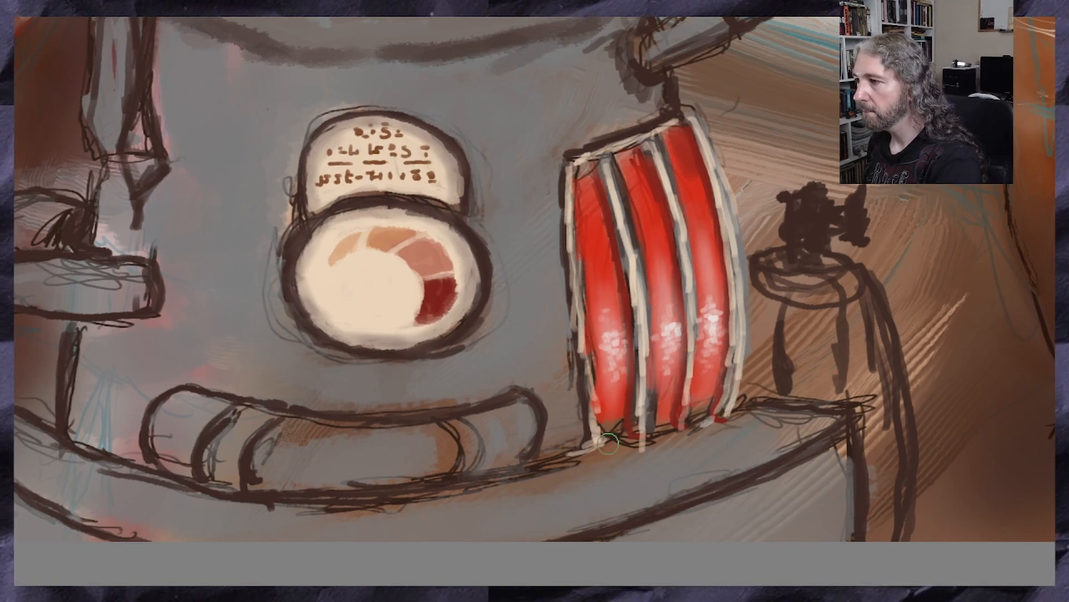
{"action": "scroll", "coordinate": [608, 444], "scroll_direction": "down", "scroll_amount": 4}
{"action": "scroll", "coordinate": [608, 479], "scroll_direction": "up", "scroll_amount": 3}
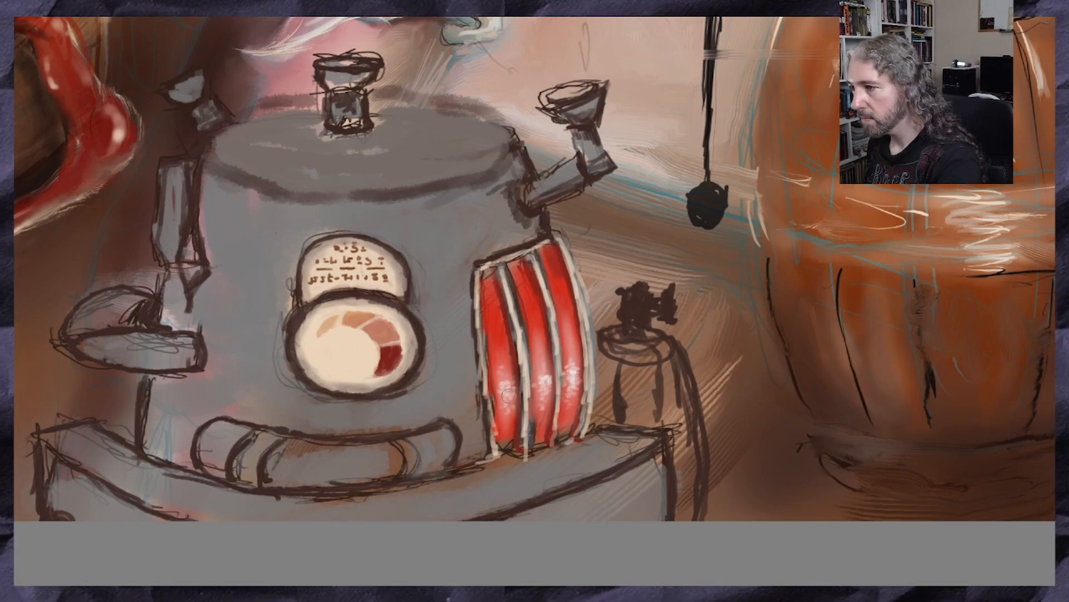
{"action": "scroll", "coordinate": [511, 403], "scroll_direction": "up", "scroll_amount": 3}
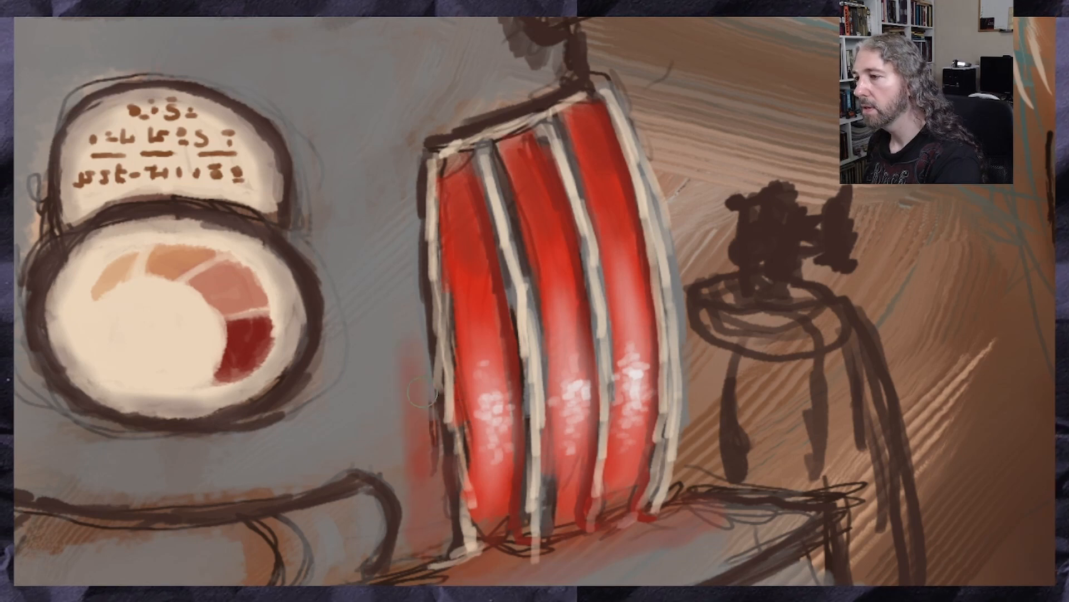
{"action": "left_click_drag", "start_coordinate": [426, 385], "coordinate": [401, 178]}
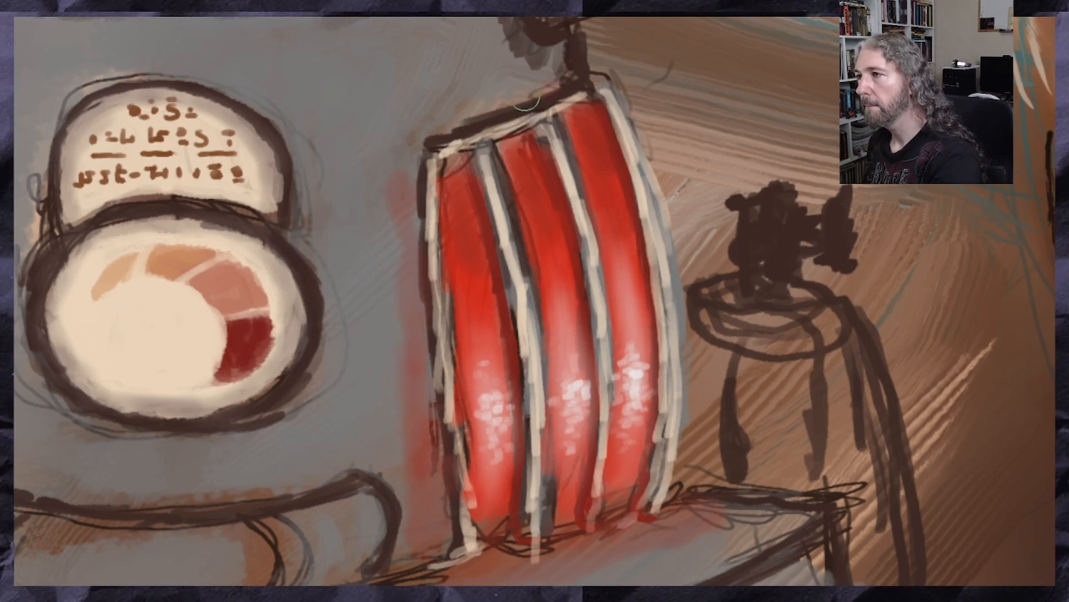
{"action": "mouse_move", "coordinate": [527, 102]}
{"action": "left_mouse_down"}
{"action": "mouse_move", "coordinate": [501, 92]}
{"action": "mouse_move", "coordinate": [440, 114]}
{"action": "mouse_move", "coordinate": [451, 123]}
{"action": "mouse_move", "coordinate": [580, 96]}
{"action": "mouse_move", "coordinate": [496, 117]}
{"action": "mouse_move", "coordinate": [474, 136]}
{"action": "mouse_move", "coordinate": [426, 206]}
{"action": "mouse_move", "coordinate": [422, 310]}
{"action": "left_mouse_up"}
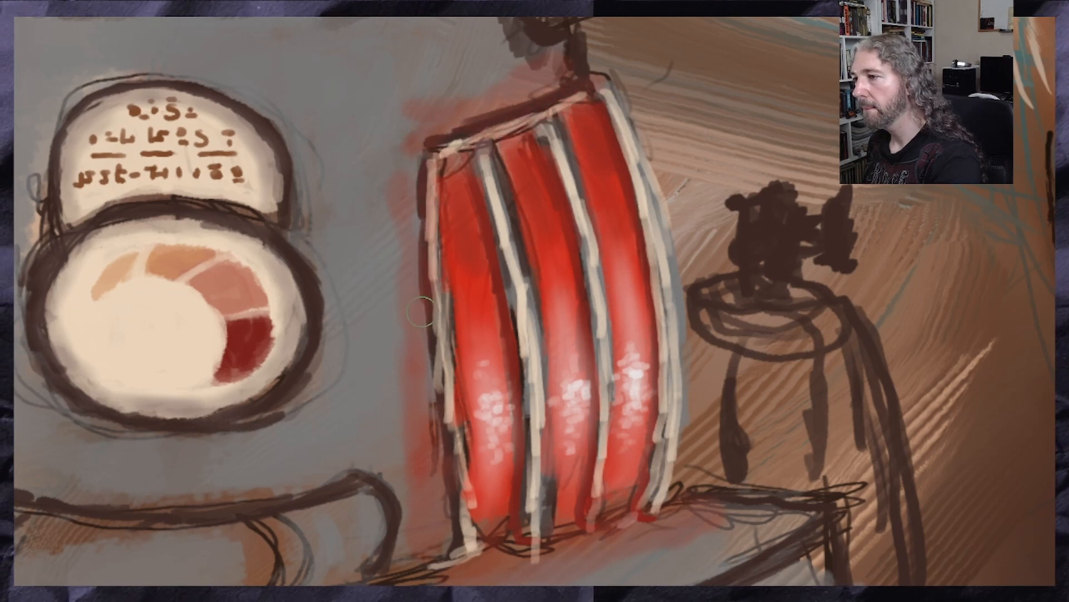
Tint the cream ribs between and beside the red panels with soft red reflected light
{"action": "left_click_drag", "start_coordinate": [490, 181], "coordinate": [535, 515]}
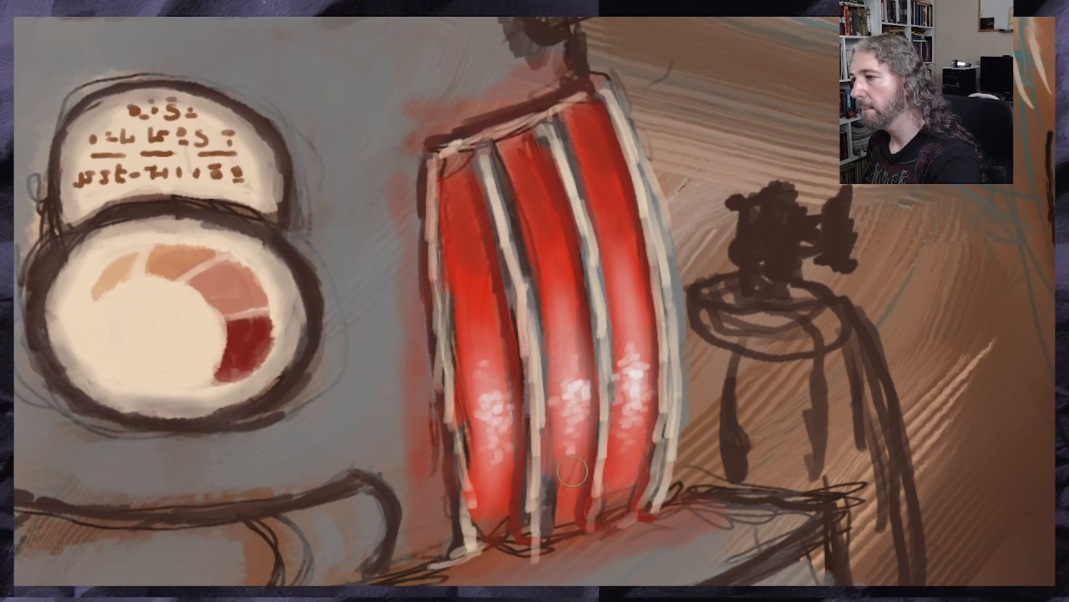
{"action": "left_click_drag", "start_coordinate": [571, 174], "coordinate": [605, 462]}
{"action": "mouse_move", "coordinate": [615, 120]}
{"action": "left_mouse_down"}
{"action": "mouse_move", "coordinate": [674, 248]}
{"action": "mouse_move", "coordinate": [671, 410]}
{"action": "left_mouse_up"}
{"action": "scroll", "coordinate": [655, 440], "scroll_direction": "down", "scroll_amount": 4}
{"action": "scroll", "coordinate": [622, 327], "scroll_direction": "up", "scroll_amount": 1}
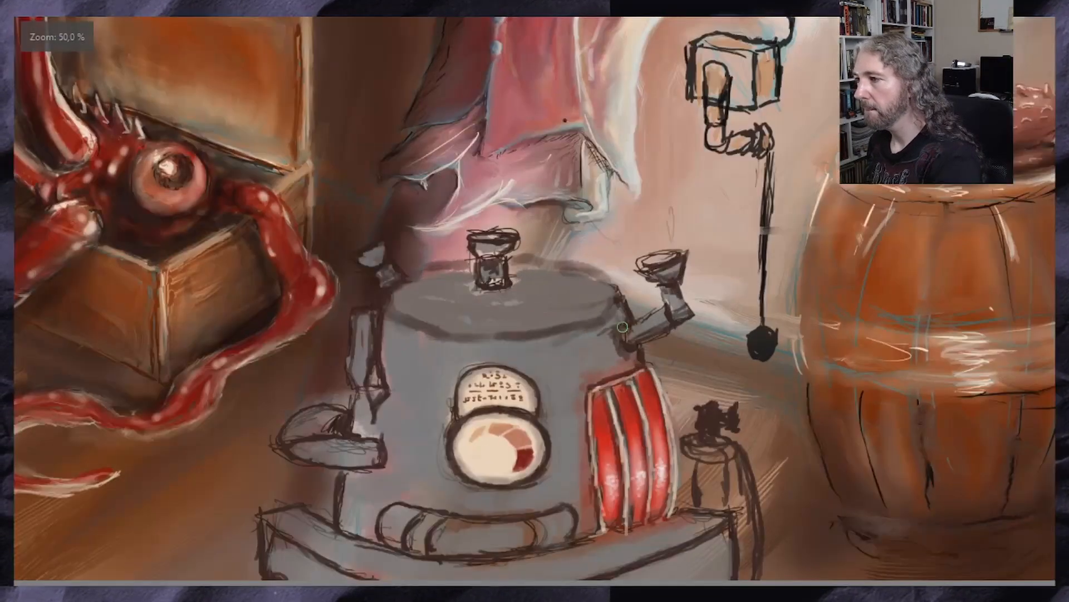
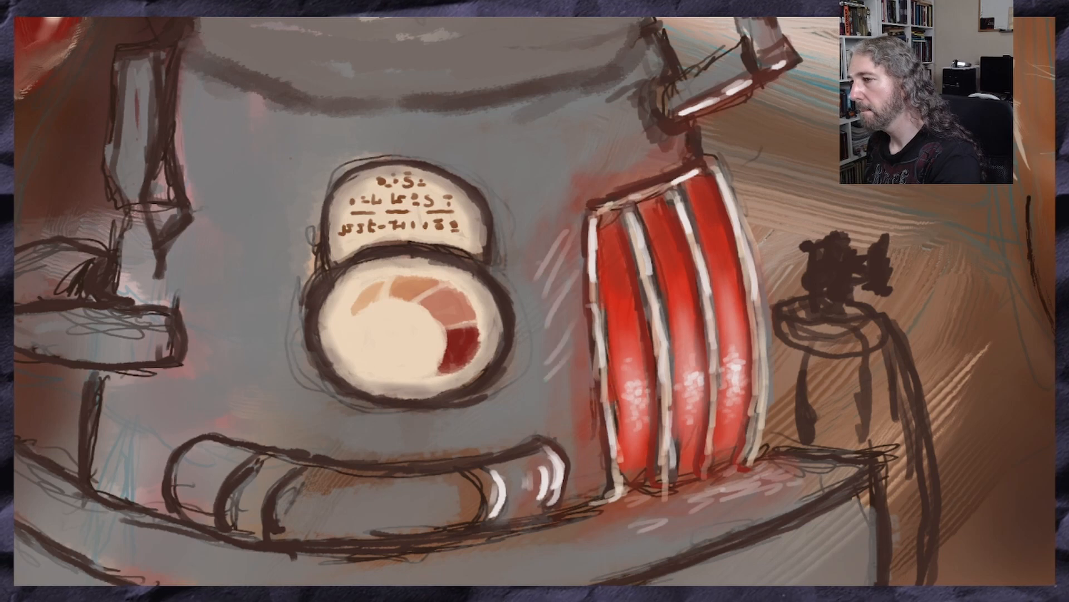
Brush pale highlight strokes onto the grey body beside and above the red panels and onto the adjoining funnel arm
{"action": "left_click_drag", "start_coordinate": [563, 261], "coordinate": [565, 438]}
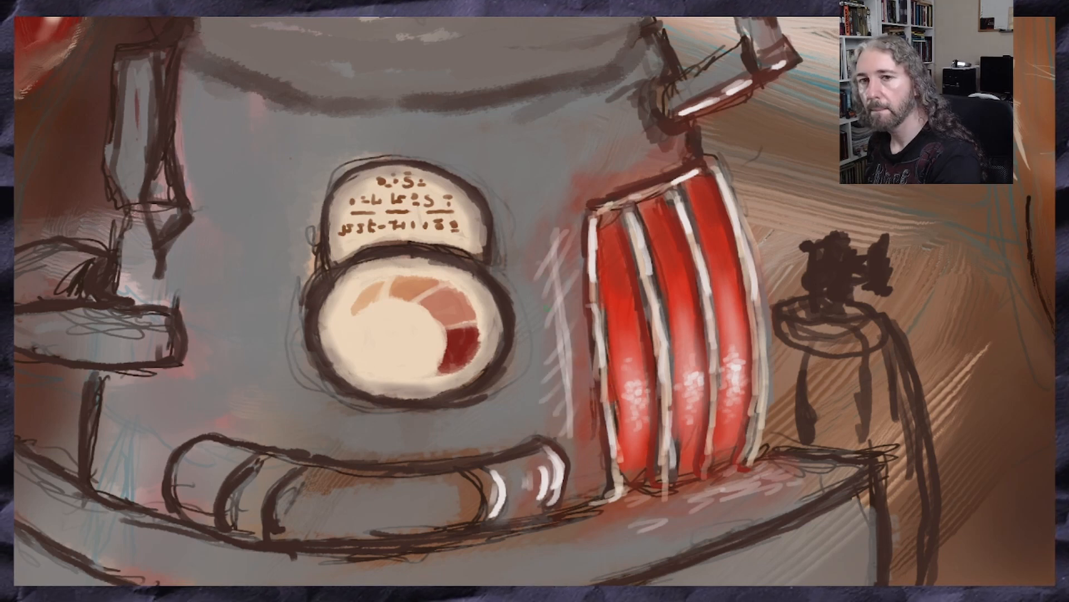
{"action": "mouse_move", "coordinate": [585, 166]}
{"action": "left_mouse_down"}
{"action": "mouse_move", "coordinate": [635, 132]}
{"action": "mouse_move", "coordinate": [538, 161]}
{"action": "mouse_move", "coordinate": [504, 192]}
{"action": "left_mouse_up"}
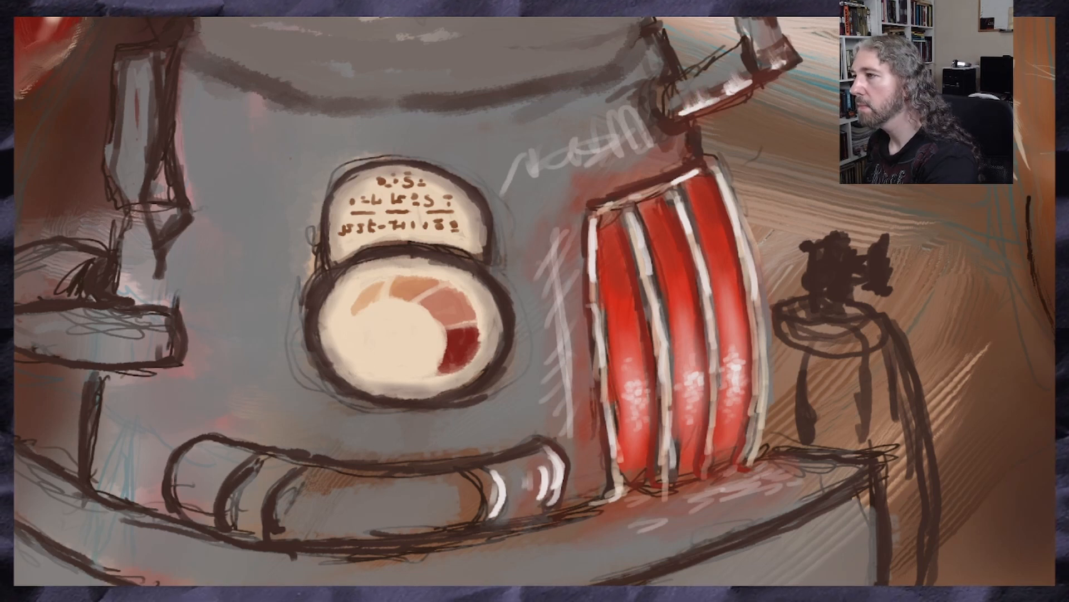
{"action": "left_click_drag", "start_coordinate": [614, 151], "coordinate": [533, 170]}
{"action": "left_click_drag", "start_coordinate": [630, 94], "coordinate": [651, 141]}
{"action": "mouse_move", "coordinate": [680, 100]}
{"action": "left_mouse_down"}
{"action": "mouse_move", "coordinate": [664, 92]}
{"action": "mouse_move", "coordinate": [686, 115]}
{"action": "left_mouse_up"}
{"action": "left_click_drag", "start_coordinate": [704, 68], "coordinate": [673, 92]}
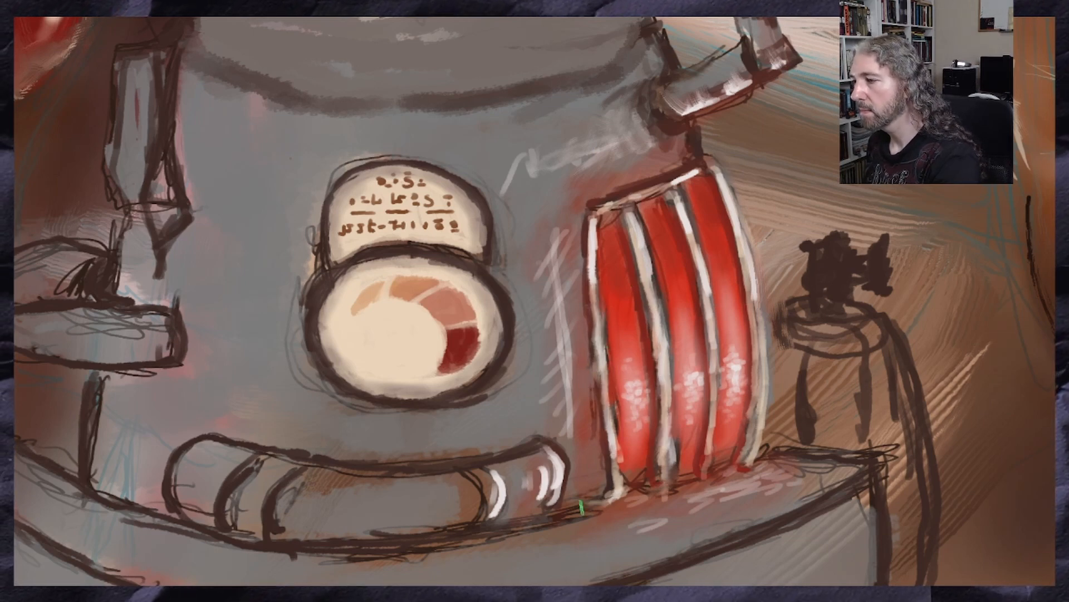
Blend the pale strokes beside and above the red panels and on the base below them into soft reflections
{"action": "mouse_move", "coordinate": [537, 378]}
{"action": "left_mouse_down"}
{"action": "mouse_move", "coordinate": [552, 279]}
{"action": "mouse_move", "coordinate": [539, 223]}
{"action": "left_mouse_up"}
{"action": "left_click_drag", "start_coordinate": [594, 166], "coordinate": [504, 150]}
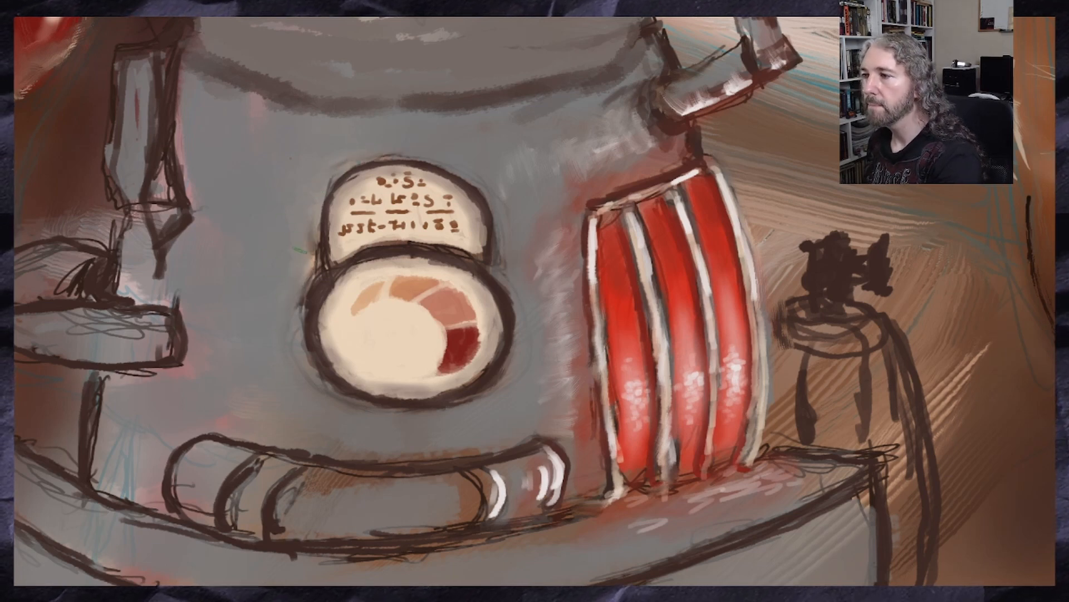
{"action": "mouse_move", "coordinate": [594, 488]}
{"action": "left_mouse_down"}
{"action": "mouse_move", "coordinate": [610, 479]}
{"action": "mouse_move", "coordinate": [628, 506]}
{"action": "mouse_move", "coordinate": [784, 489]}
{"action": "left_mouse_up"}
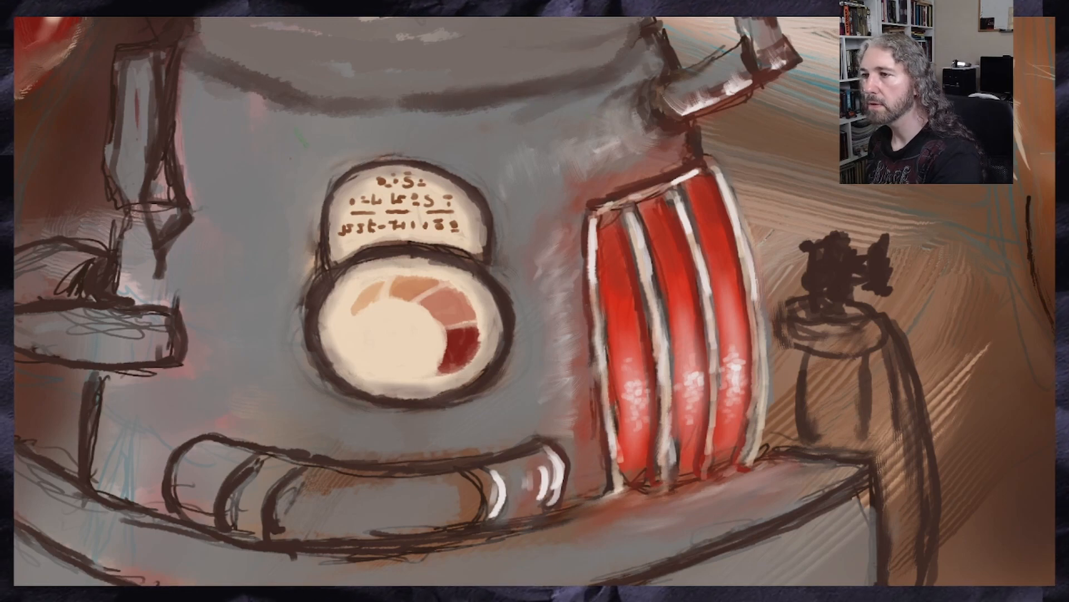
Paint a thin dark needle pointing into the gauge's dark red segment and a small round grey hub at its pivot
{"action": "scroll", "coordinate": [206, 281], "scroll_direction": "down", "scroll_amount": 4}
{"action": "scroll", "coordinate": [203, 242], "scroll_direction": "up", "scroll_amount": 1}
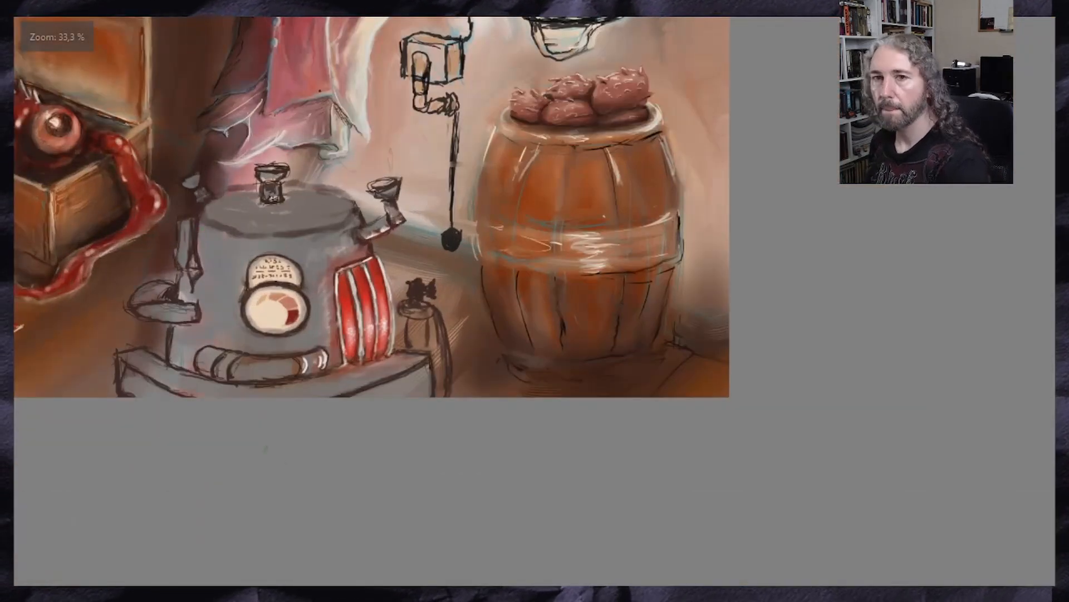
{"action": "mouse_move", "coordinate": [186, 409]}
{"action": "left_mouse_down"}
{"action": "mouse_move", "coordinate": [482, 351]}
{"action": "mouse_move", "coordinate": [481, 446]}
{"action": "left_mouse_up"}
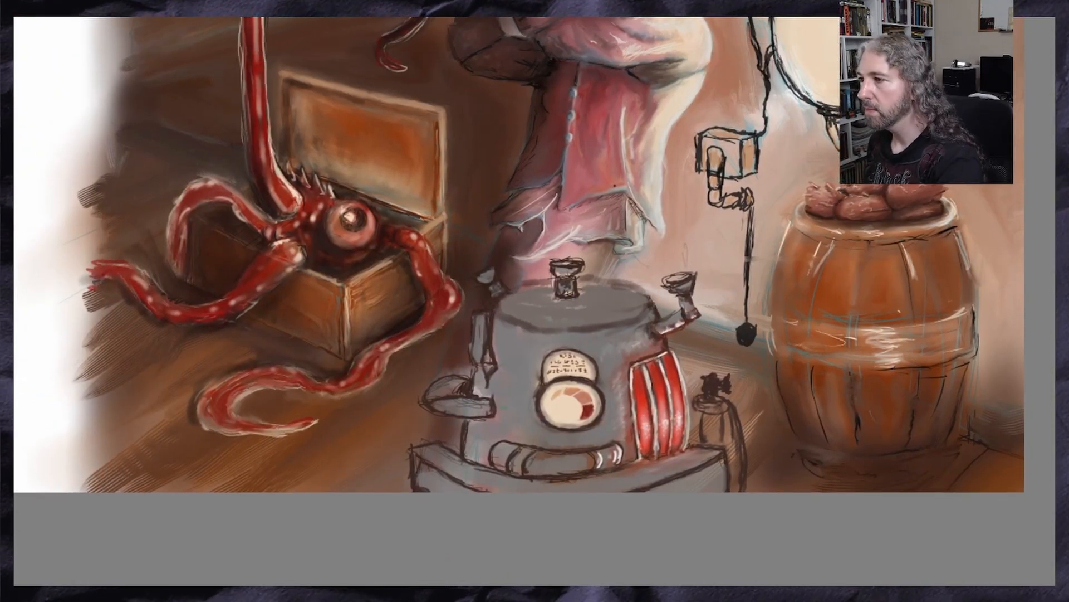
{"action": "scroll", "coordinate": [579, 462], "scroll_direction": "up", "scroll_amount": 3}
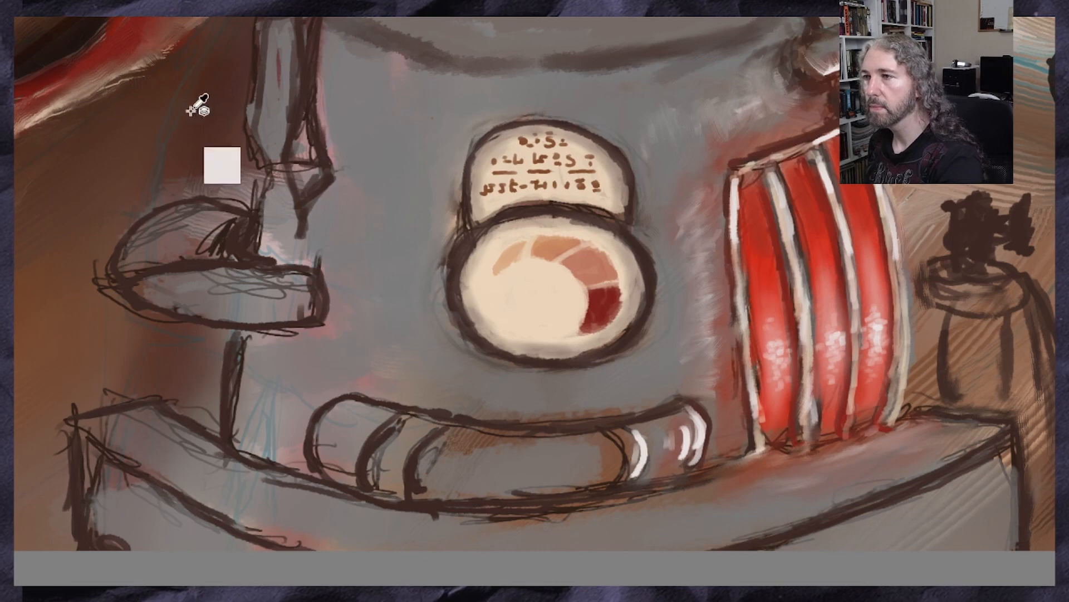
{"action": "left_click", "coordinate": [314, 63], "text": "ctrl"}
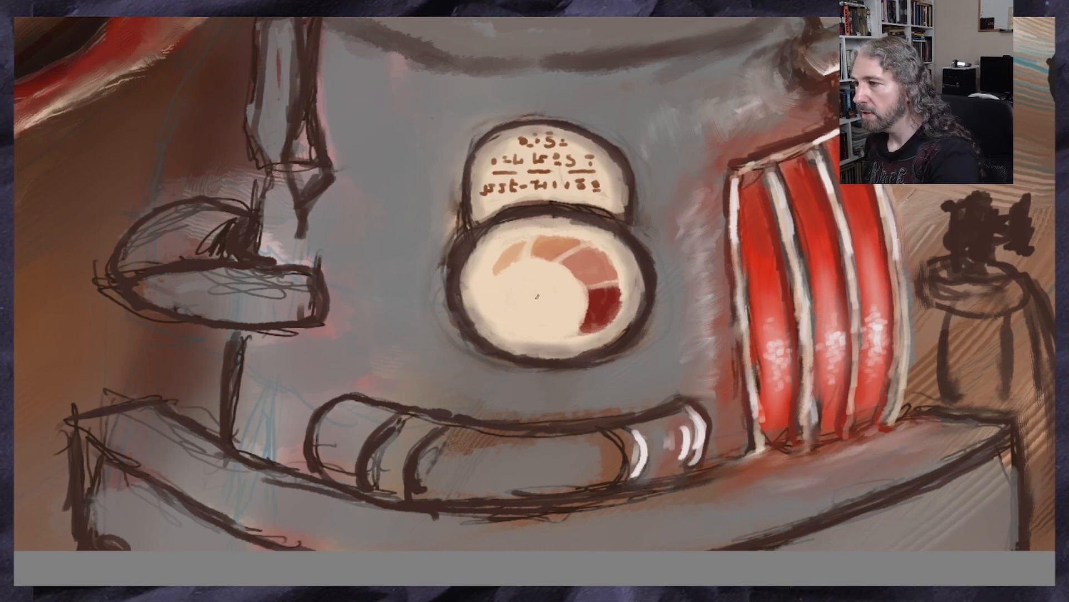
{"action": "left_click_drag", "start_coordinate": [551, 301], "coordinate": [588, 322]}
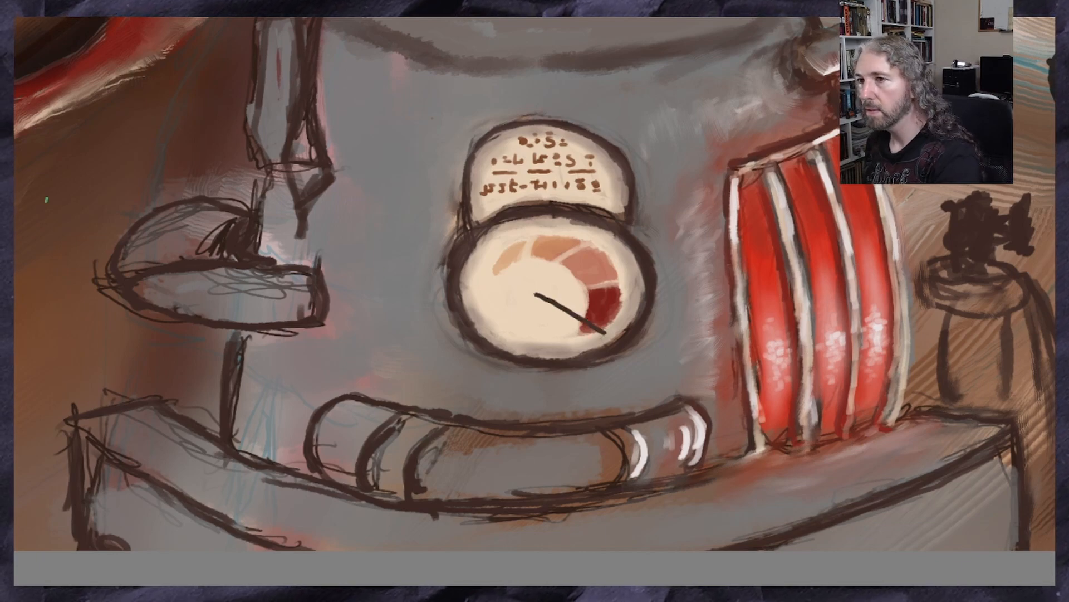
{"action": "scroll", "coordinate": [438, 371], "scroll_direction": "up", "scroll_amount": 2}
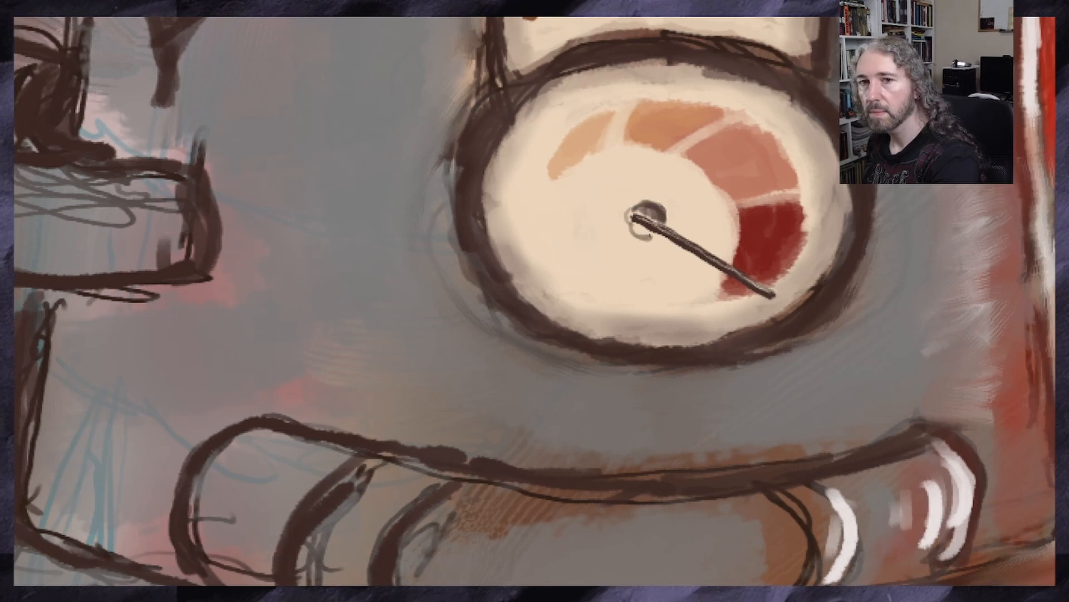
{"action": "left_click_drag", "start_coordinate": [637, 239], "coordinate": [636, 229]}
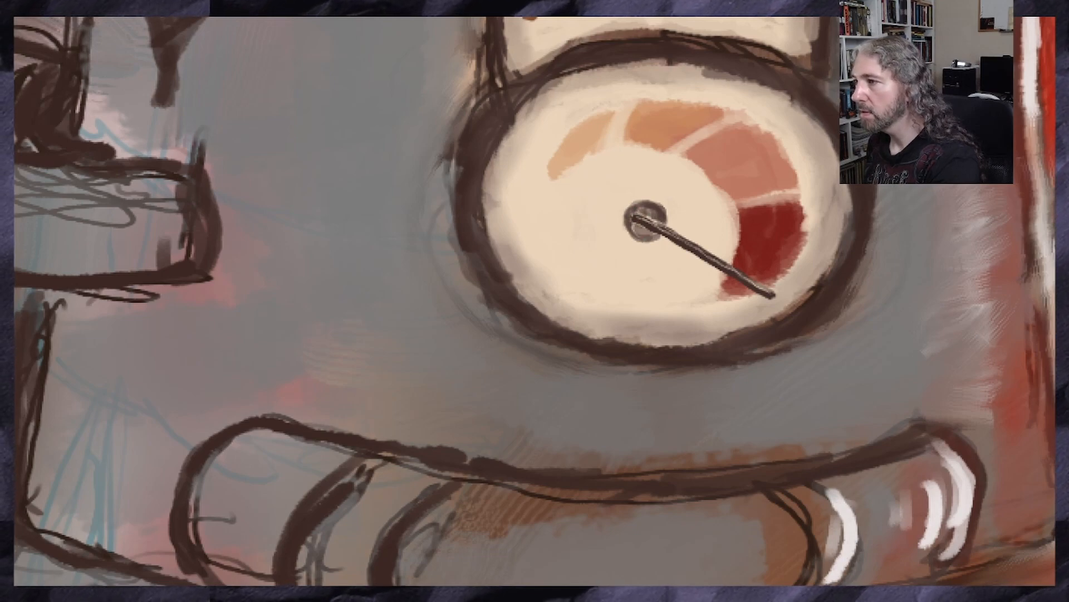
Brush soft grey shading over the domed tray attached to the machine's side
{"action": "scroll", "coordinate": [647, 240], "scroll_direction": "down", "scroll_amount": 4}
{"action": "scroll", "coordinate": [730, 284], "scroll_direction": "up", "scroll_amount": 1}
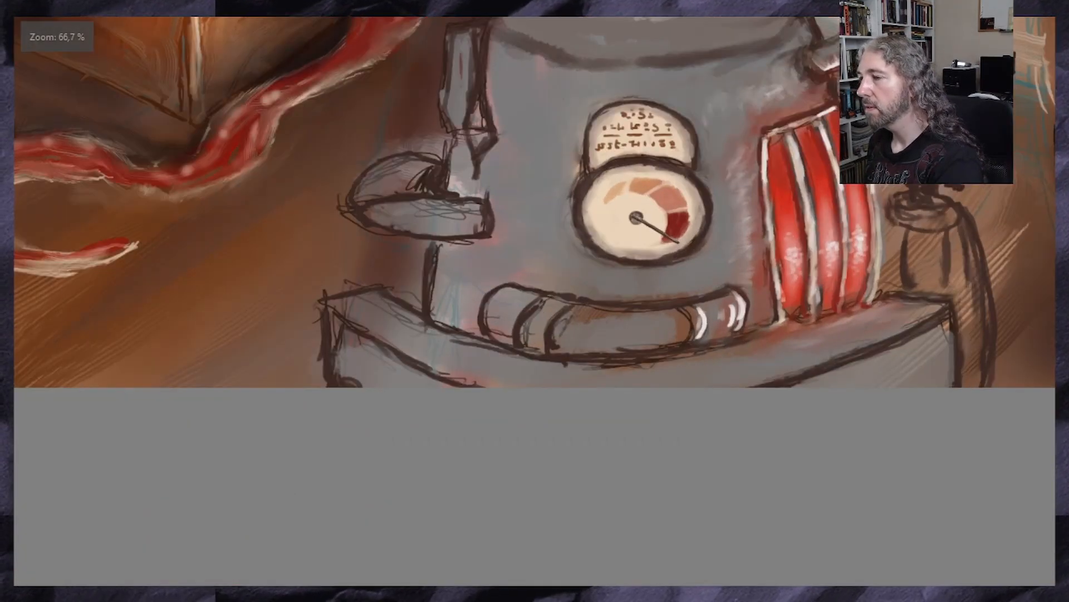
{"action": "scroll", "coordinate": [535, 201], "scroll_direction": "down", "scroll_amount": 3}
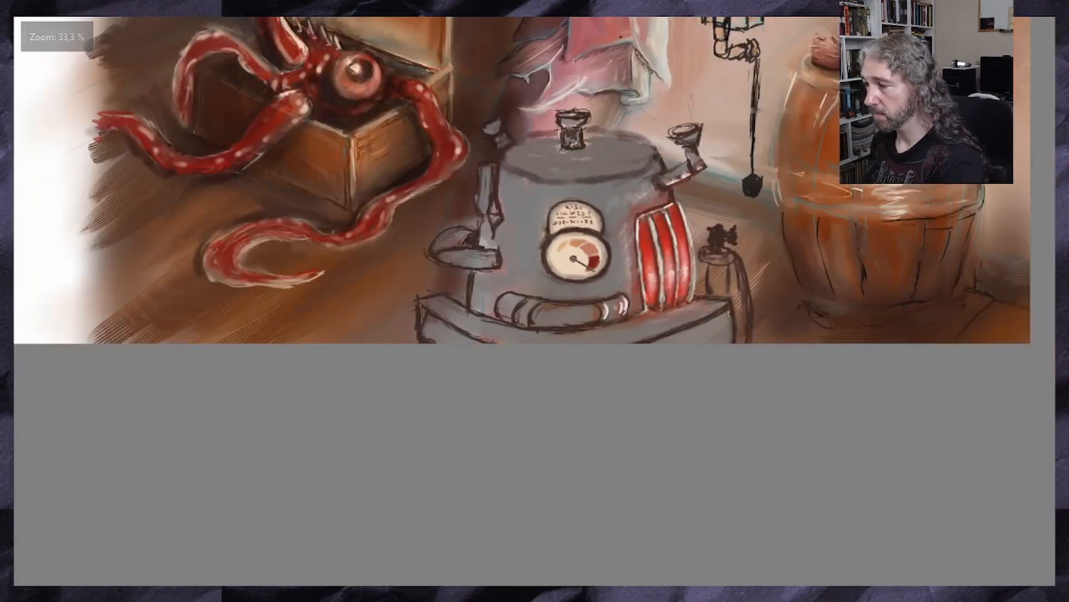
{"action": "scroll", "coordinate": [534, 200], "scroll_direction": "up", "scroll_amount": 4}
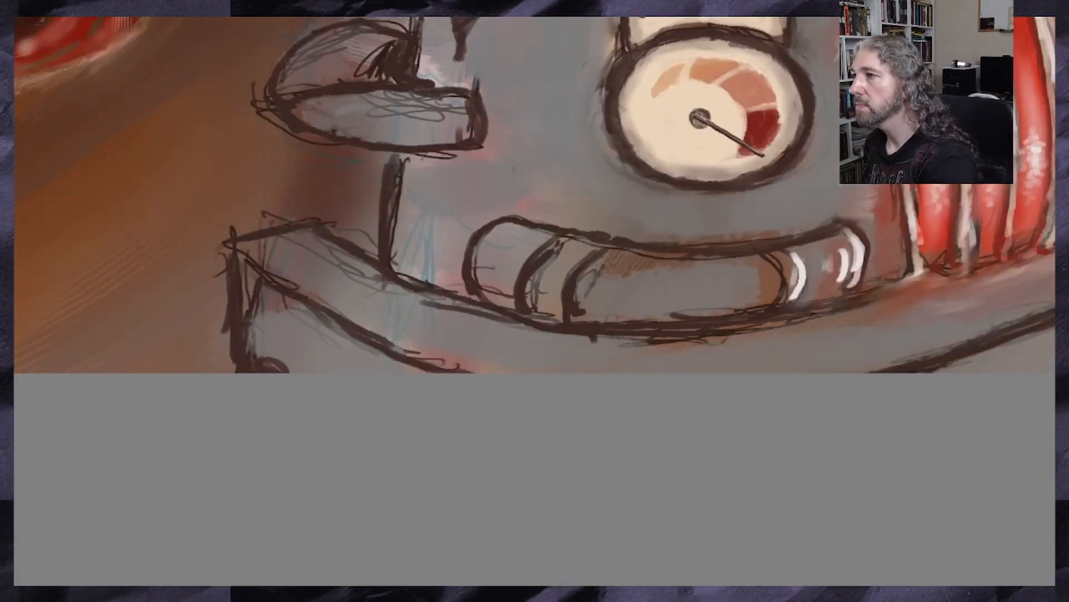
{"action": "left_click_drag", "start_coordinate": [628, 11], "coordinate": [628, 15]}
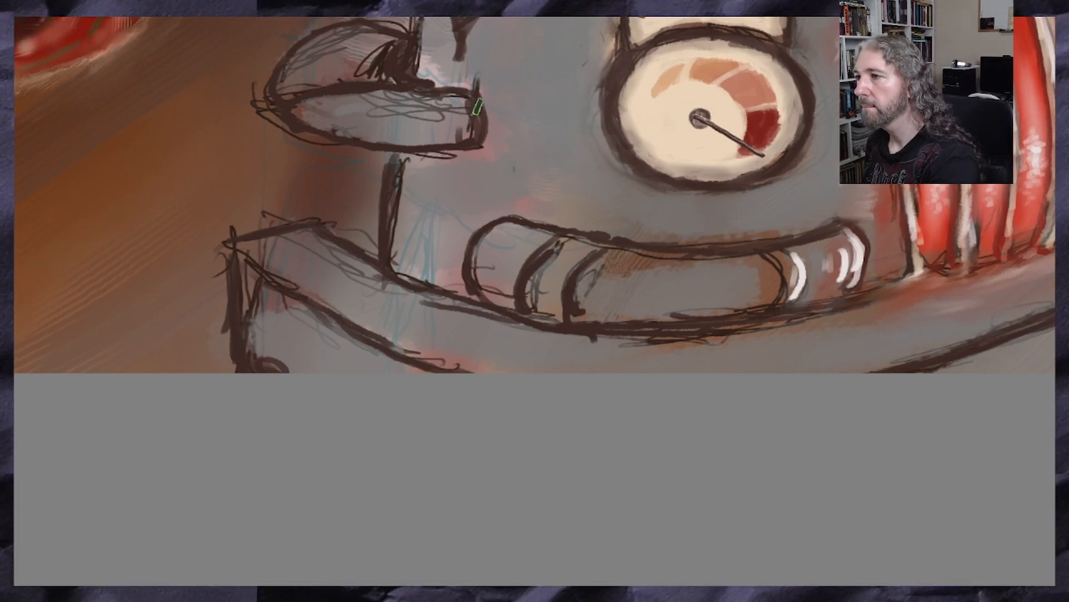
{"action": "mouse_move", "coordinate": [449, 151]}
{"action": "left_mouse_down"}
{"action": "mouse_move", "coordinate": [460, 128]}
{"action": "mouse_move", "coordinate": [429, 114]}
{"action": "mouse_move", "coordinate": [390, 125]}
{"action": "mouse_move", "coordinate": [287, 96]}
{"action": "mouse_move", "coordinate": [368, 69]}
{"action": "mouse_move", "coordinate": [317, 58]}
{"action": "mouse_move", "coordinate": [300, 81]}
{"action": "left_mouse_up"}
{"action": "scroll", "coordinate": [445, 255], "scroll_direction": "down", "scroll_amount": 3}
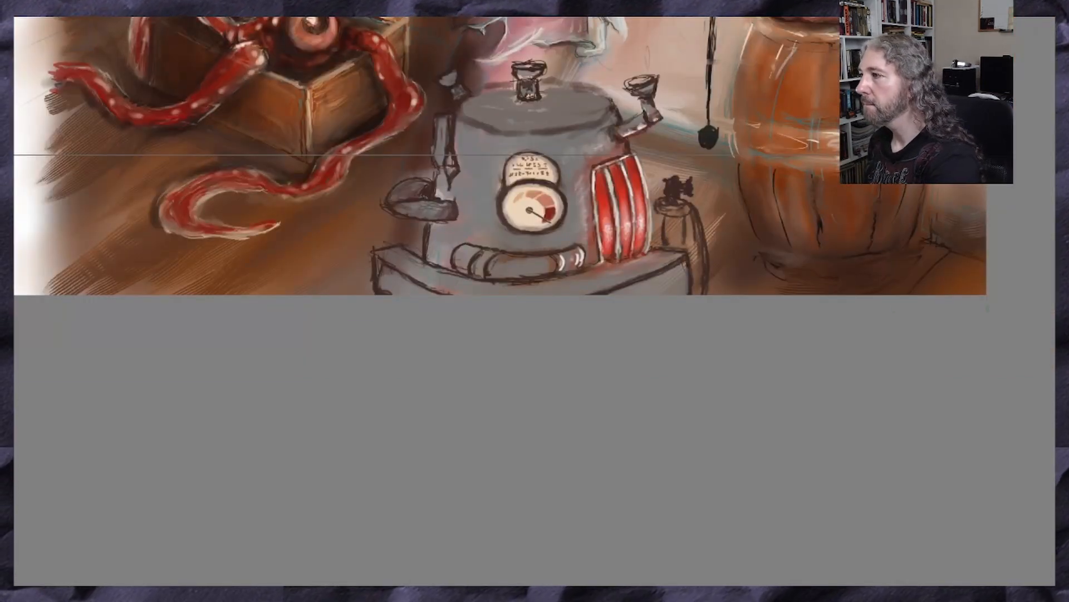
Add cream highlights along the lid's rim, hatch a light reflection on its top, and brighten the lid's knob
{"action": "scroll", "coordinate": [534, 301], "scroll_direction": "up", "scroll_amount": 4}
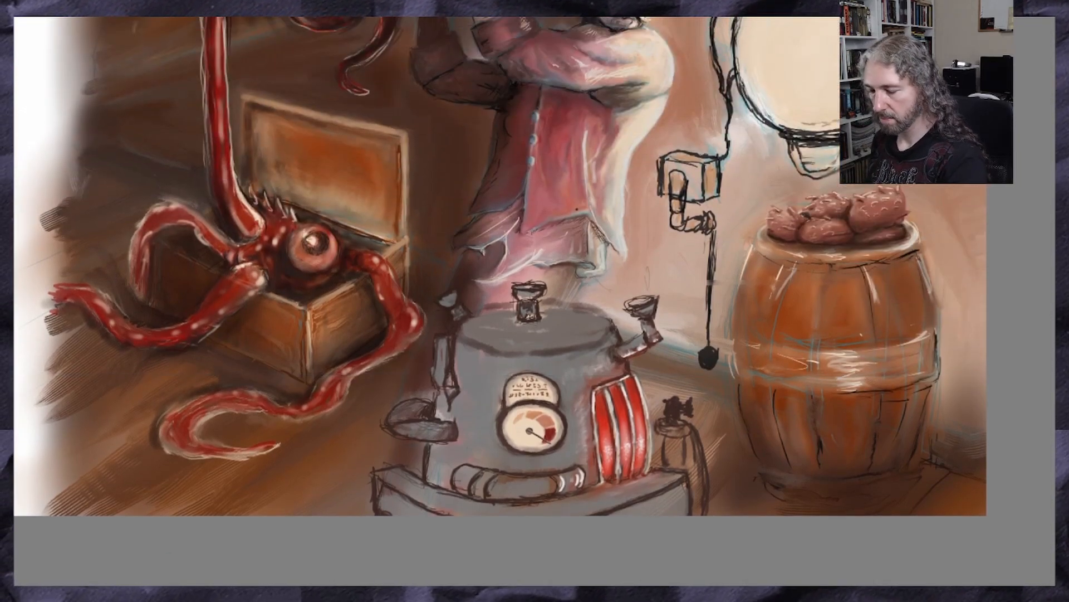
{"action": "scroll", "coordinate": [534, 351], "scroll_direction": "up", "scroll_amount": 2}
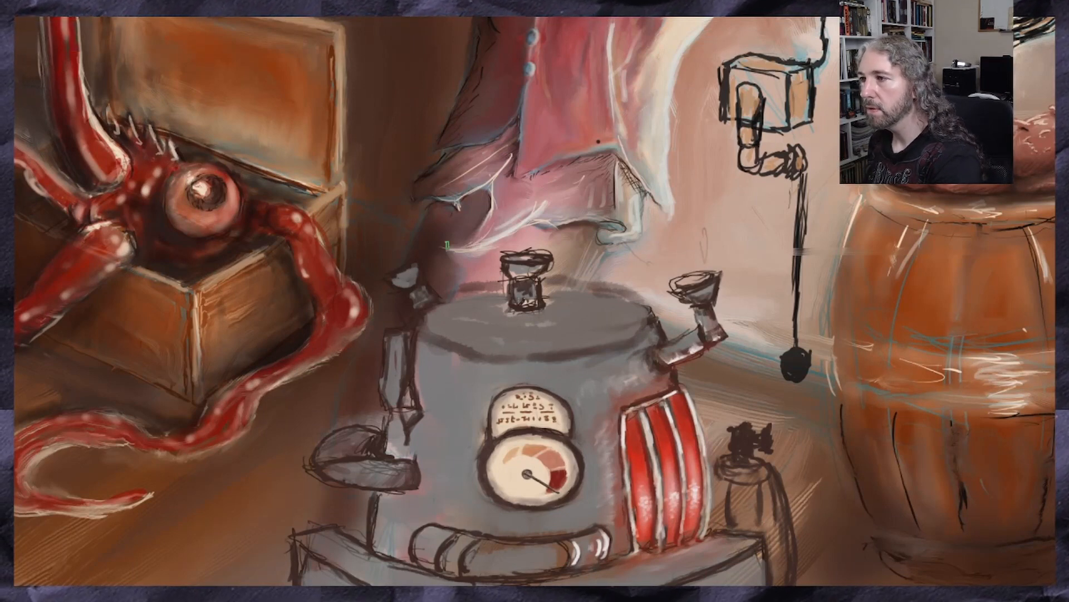
{"action": "left_click_drag", "start_coordinate": [624, 301], "coordinate": [651, 321]}
{"action": "mouse_move", "coordinate": [573, 290]}
{"action": "left_mouse_down"}
{"action": "mouse_move", "coordinate": [646, 317]}
{"action": "mouse_move", "coordinate": [617, 299]}
{"action": "mouse_move", "coordinate": [636, 308]}
{"action": "left_mouse_up"}
{"action": "mouse_move", "coordinate": [641, 315]}
{"action": "left_mouse_down"}
{"action": "mouse_move", "coordinate": [631, 332]}
{"action": "mouse_move", "coordinate": [551, 348]}
{"action": "mouse_move", "coordinate": [577, 338]}
{"action": "mouse_move", "coordinate": [552, 308]}
{"action": "mouse_move", "coordinate": [637, 311]}
{"action": "left_mouse_up"}
{"action": "mouse_move", "coordinate": [579, 291]}
{"action": "left_mouse_down"}
{"action": "mouse_move", "coordinate": [640, 323]}
{"action": "mouse_move", "coordinate": [570, 348]}
{"action": "mouse_move", "coordinate": [475, 347]}
{"action": "left_mouse_up"}
{"action": "left_click_drag", "start_coordinate": [550, 302], "coordinate": [562, 318]}
{"action": "left_click_drag", "start_coordinate": [532, 285], "coordinate": [535, 300]}
{"action": "mouse_move", "coordinate": [546, 264]}
{"action": "left_mouse_down"}
{"action": "mouse_move", "coordinate": [532, 277]}
{"action": "mouse_move", "coordinate": [524, 270]}
{"action": "left_mouse_up"}
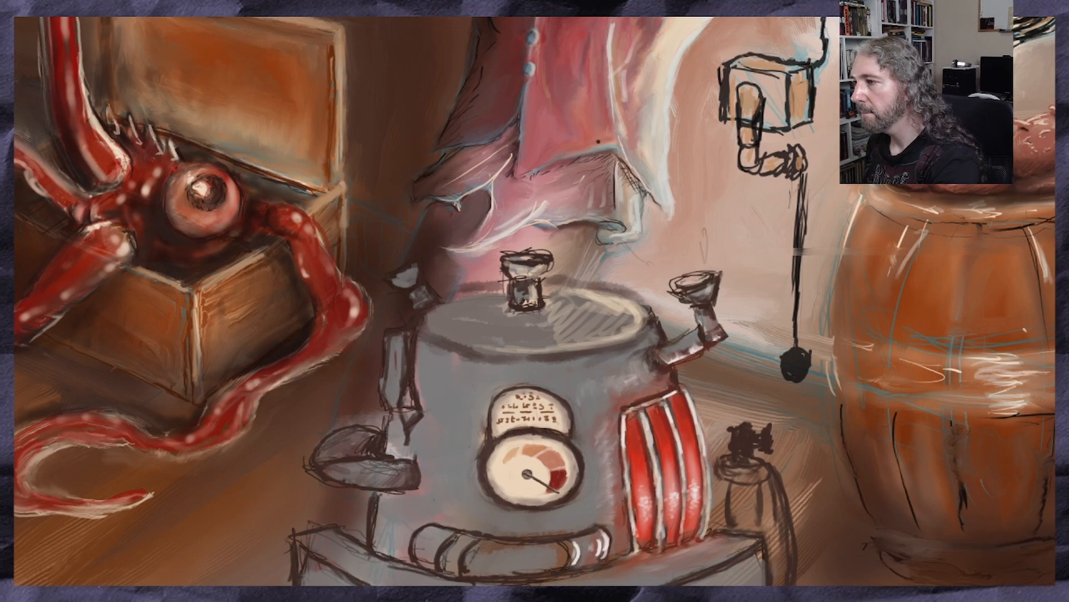
{"action": "mouse_move", "coordinate": [560, 346]}
{"action": "left_mouse_down"}
{"action": "mouse_move", "coordinate": [601, 345]}
{"action": "mouse_move", "coordinate": [528, 351]}
{"action": "left_mouse_up"}
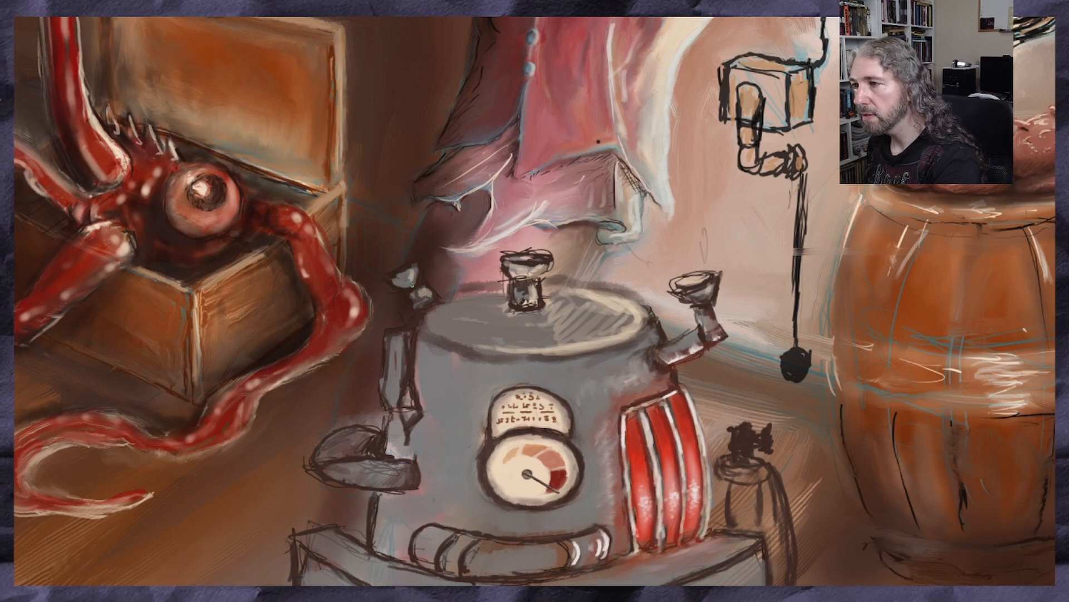
Paint cream highlights on the jointed side arm and on the tray below it
{"action": "left_click_drag", "start_coordinate": [414, 347], "coordinate": [418, 402]}
{"action": "mouse_move", "coordinate": [422, 400]}
{"action": "left_mouse_down"}
{"action": "mouse_move", "coordinate": [416, 420]}
{"action": "mouse_move", "coordinate": [414, 405]}
{"action": "left_mouse_up"}
{"action": "left_click_drag", "start_coordinate": [397, 352], "coordinate": [397, 372]}
{"action": "mouse_move", "coordinate": [409, 479]}
{"action": "left_mouse_down"}
{"action": "mouse_move", "coordinate": [343, 466]}
{"action": "mouse_move", "coordinate": [405, 487]}
{"action": "left_mouse_up"}
Brush cream highlights onto the small canister behind the red panels, its valve and its hose
{"action": "scroll", "coordinate": [415, 397], "scroll_direction": "down", "scroll_amount": 2}
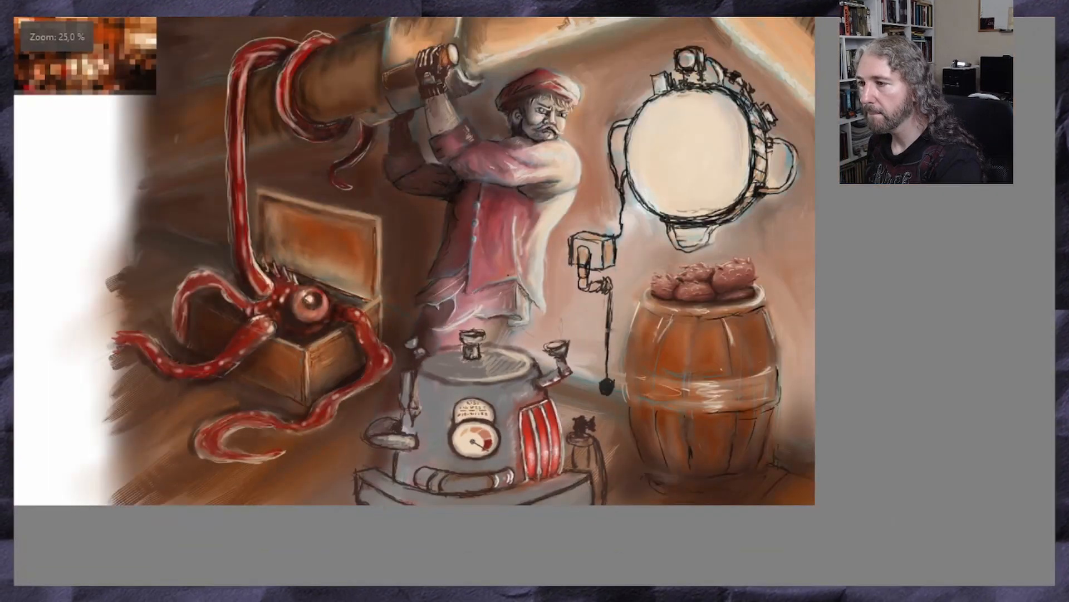
{"action": "scroll", "coordinate": [454, 449], "scroll_direction": "up", "scroll_amount": 1}
{"action": "scroll", "coordinate": [473, 268], "scroll_direction": "down", "scroll_amount": 3}
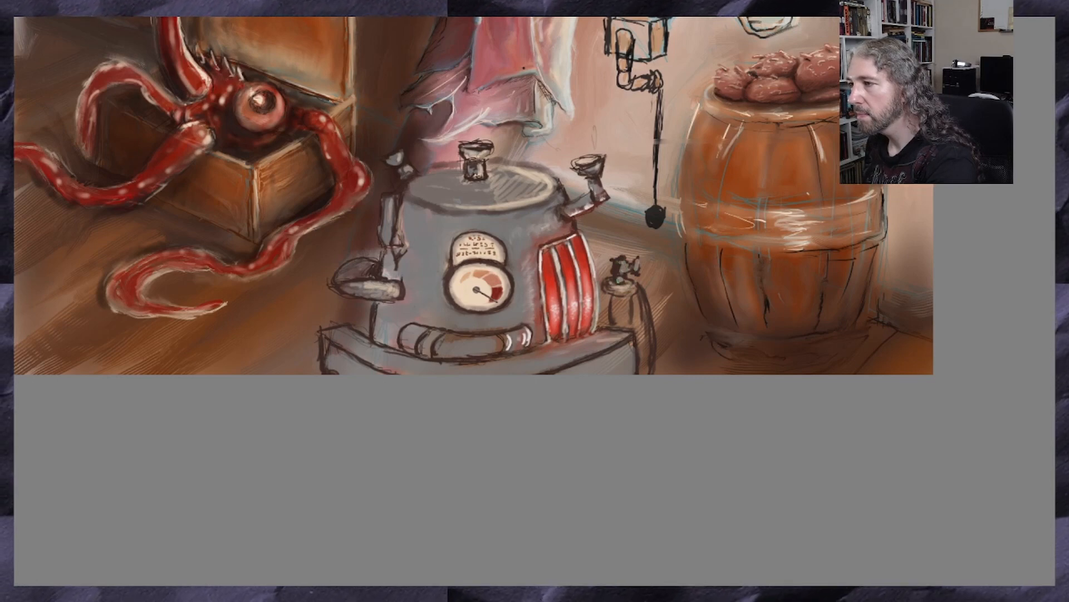
{"action": "mouse_move", "coordinate": [640, 293]}
{"action": "left_mouse_down"}
{"action": "mouse_move", "coordinate": [646, 313]}
{"action": "mouse_move", "coordinate": [610, 312]}
{"action": "mouse_move", "coordinate": [650, 322]}
{"action": "mouse_move", "coordinate": [652, 336]}
{"action": "left_mouse_up"}
{"action": "left_click_drag", "start_coordinate": [636, 307], "coordinate": [651, 327]}
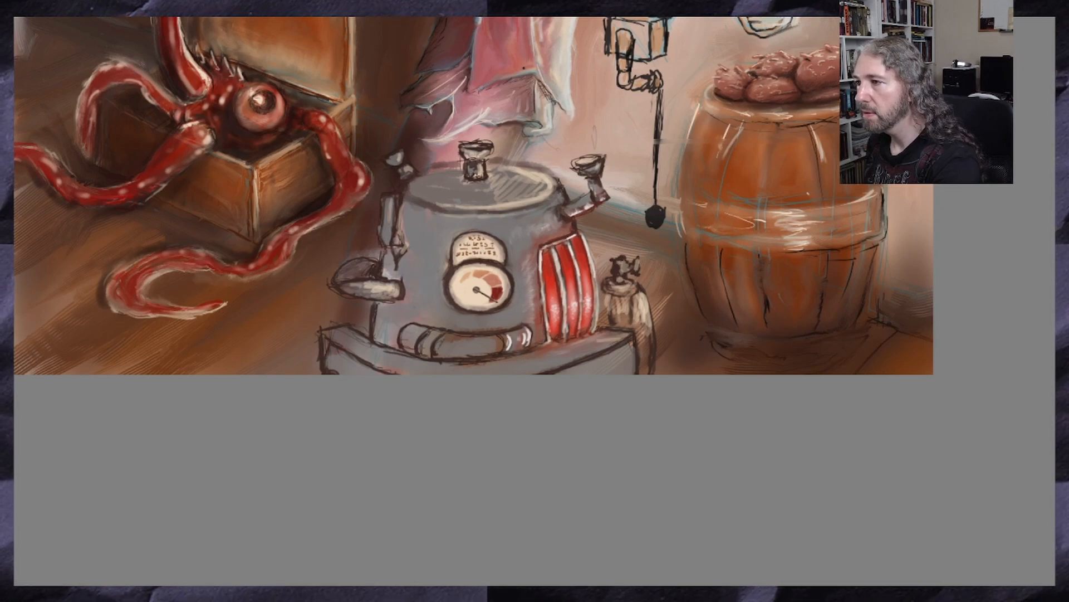
Add light edges around the text plate and gauge, and cream highlights along the curved pipe below them
{"action": "scroll", "coordinate": [490, 245], "scroll_direction": "up", "scroll_amount": 4}
{"action": "left_click_drag", "start_coordinate": [469, 190], "coordinate": [504, 204]}
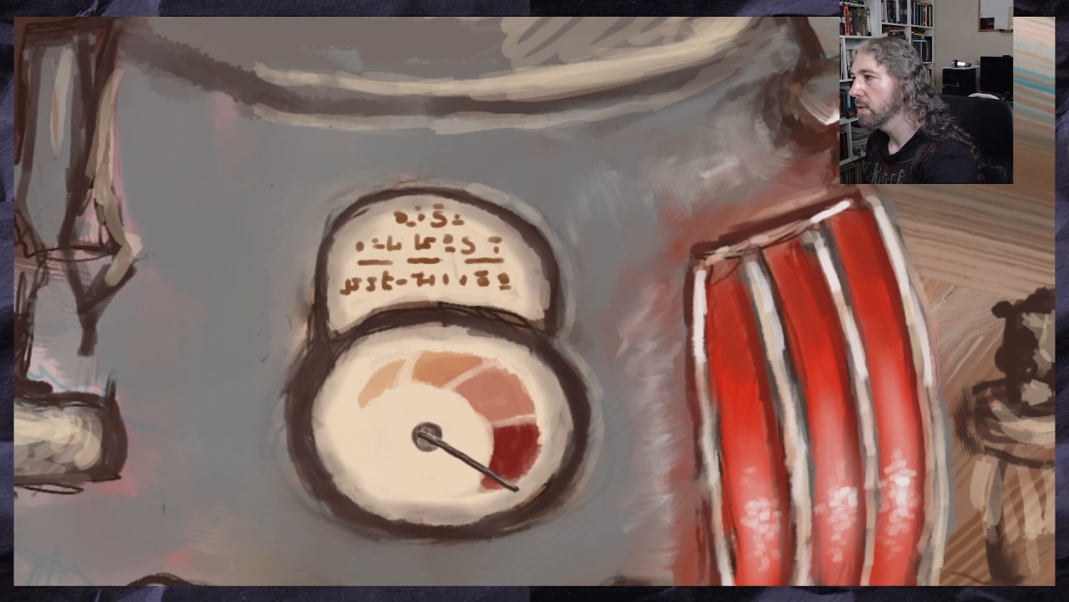
{"action": "scroll", "coordinate": [788, 152], "scroll_direction": "down", "scroll_amount": 4}
{"action": "scroll", "coordinate": [787, 152], "scroll_direction": "up", "scroll_amount": 4}
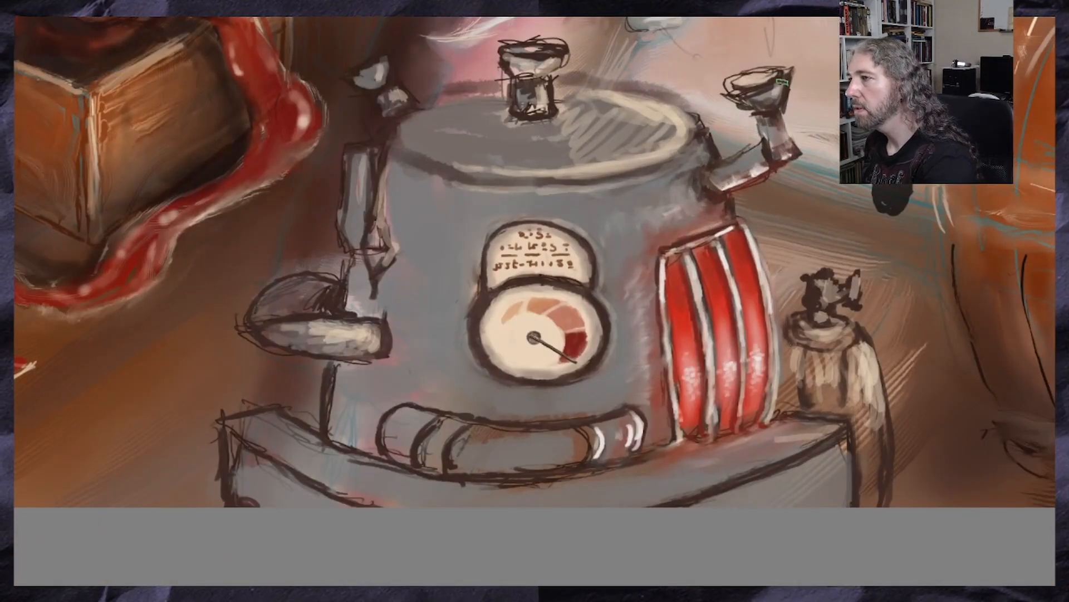
{"action": "scroll", "coordinate": [595, 208], "scroll_direction": "down", "scroll_amount": 3}
{"action": "scroll", "coordinate": [595, 209], "scroll_direction": "up", "scroll_amount": 1}
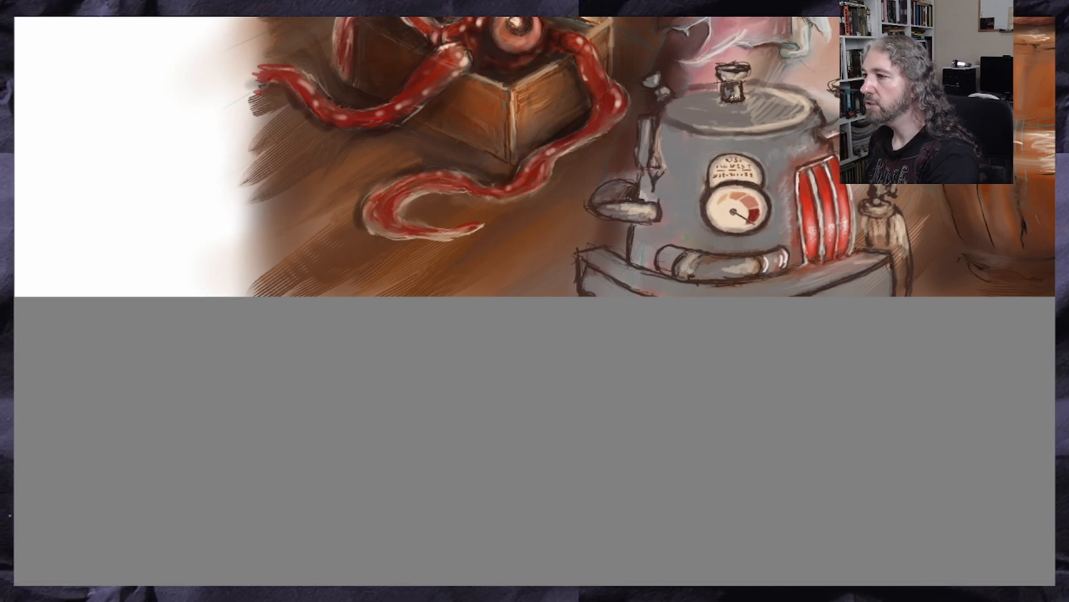
{"action": "scroll", "coordinate": [717, 215], "scroll_direction": "down", "scroll_amount": 2}
{"action": "scroll", "coordinate": [825, 194], "scroll_direction": "up", "scroll_amount": 2}
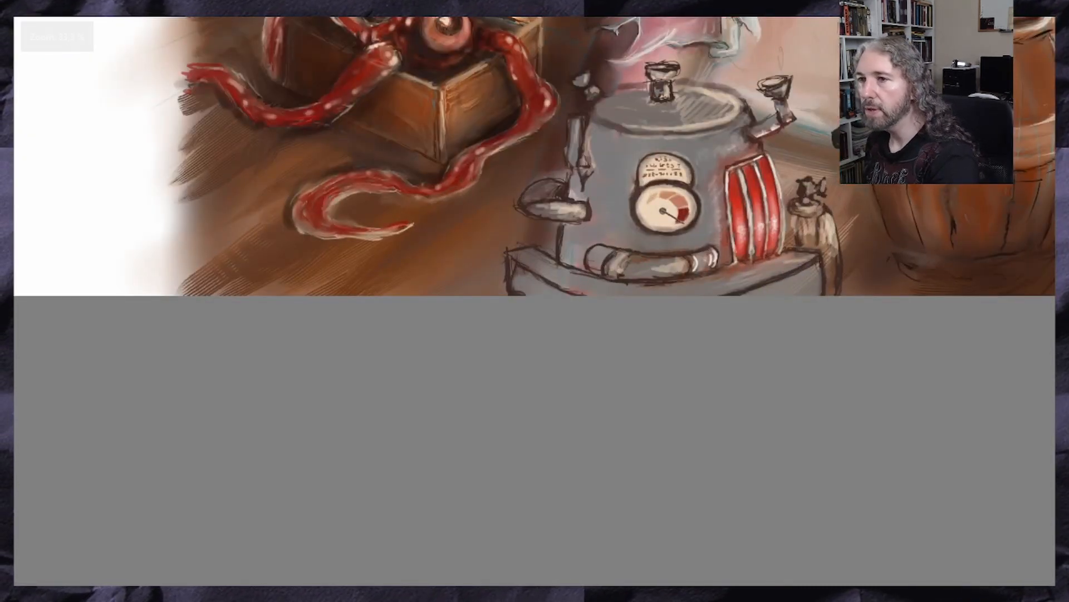
Brush soft dark shading onto the machine body's side beneath the jointed arm and onto the corner of the base
{"action": "left_click", "coordinate": [364, 148], "text": "ctrl"}
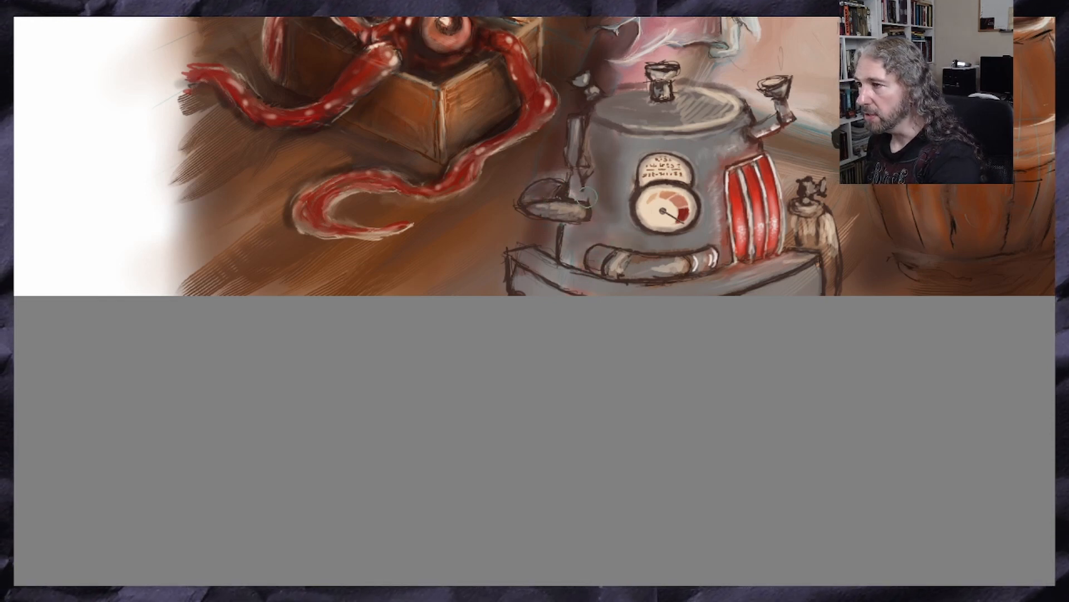
{"action": "mouse_move", "coordinate": [533, 263]}
{"action": "left_mouse_down"}
{"action": "mouse_move", "coordinate": [580, 274]}
{"action": "mouse_move", "coordinate": [575, 287]}
{"action": "mouse_move", "coordinate": [518, 282]}
{"action": "mouse_move", "coordinate": [523, 257]}
{"action": "left_mouse_up"}
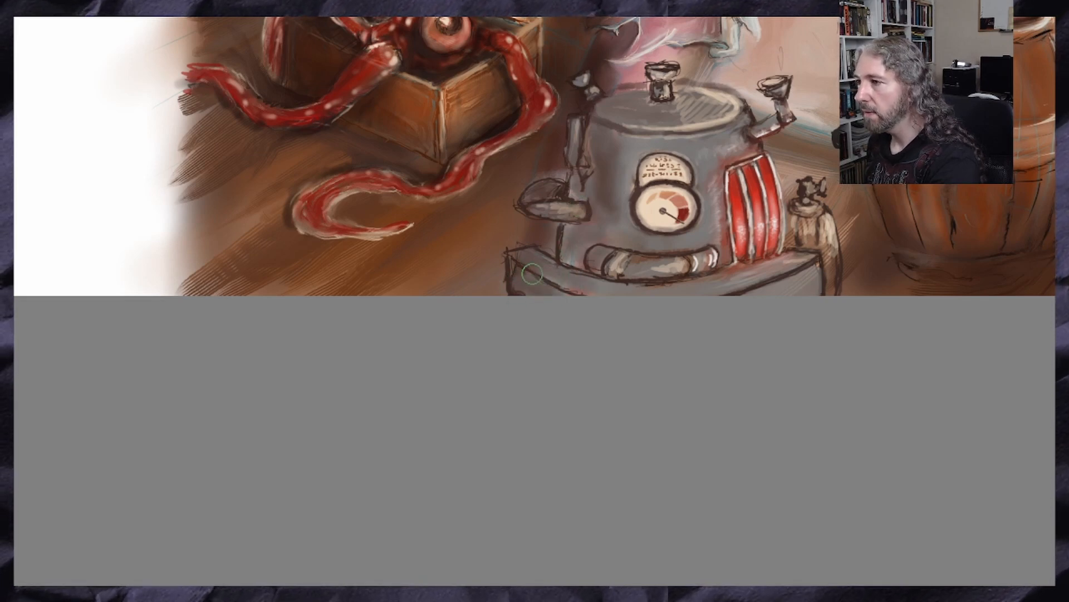
{"action": "scroll", "coordinate": [488, 336], "scroll_direction": "down", "scroll_amount": 3}
{"action": "scroll", "coordinate": [475, 285], "scroll_direction": "up", "scroll_amount": 2}
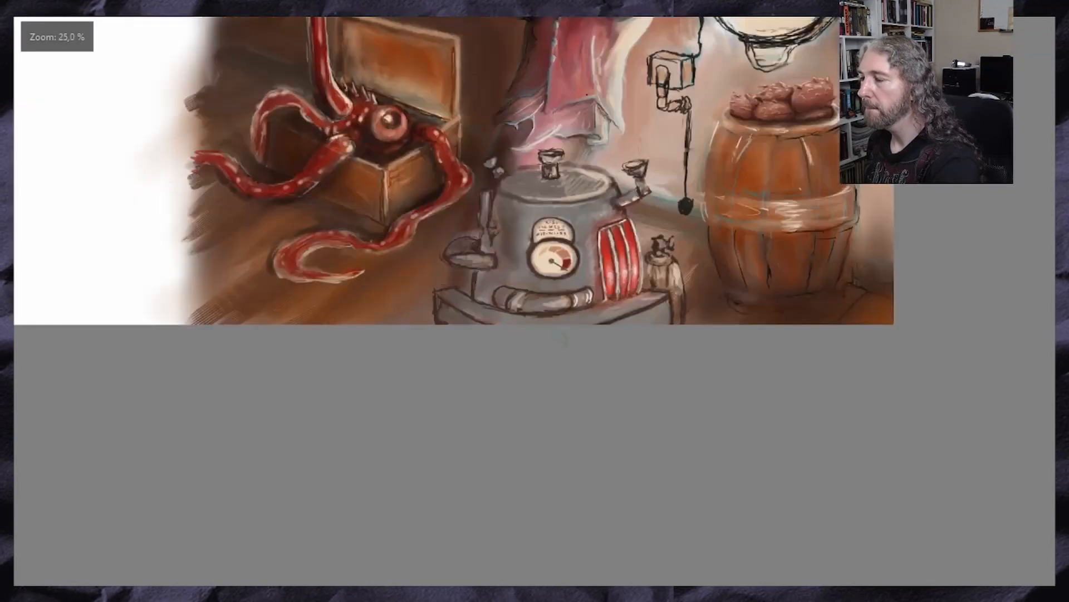
{"action": "scroll", "coordinate": [435, 337], "scroll_direction": "up", "scroll_amount": 1}
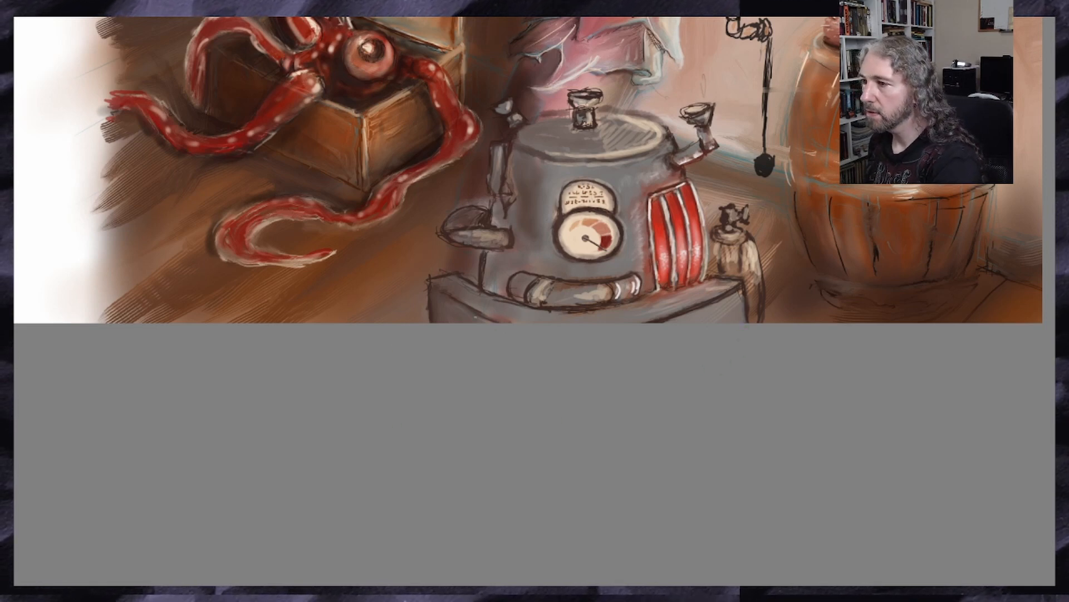
Darken the side of the small canister nearest the red panels with soft brown shading
{"action": "scroll", "coordinate": [515, 315], "scroll_direction": "down", "scroll_amount": 3}
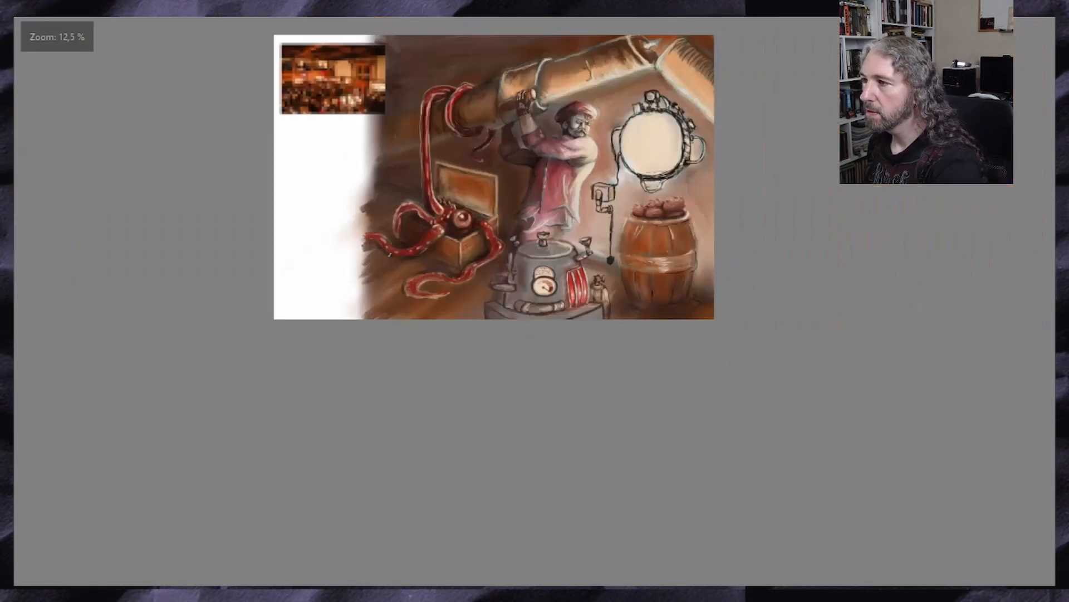
{"action": "scroll", "coordinate": [477, 282], "scroll_direction": "up", "scroll_amount": 2}
{"action": "scroll", "coordinate": [730, 356], "scroll_direction": "up", "scroll_amount": 2}
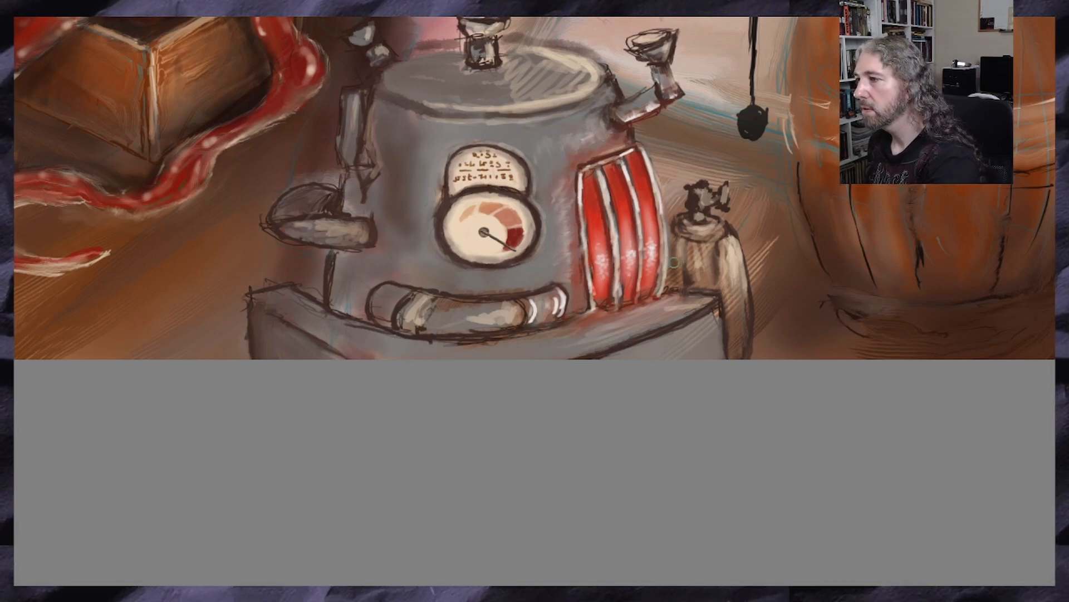
{"action": "mouse_move", "coordinate": [691, 252]}
{"action": "left_mouse_down"}
{"action": "mouse_move", "coordinate": [716, 278]}
{"action": "mouse_move", "coordinate": [693, 254]}
{"action": "mouse_move", "coordinate": [707, 289]}
{"action": "mouse_move", "coordinate": [683, 277]}
{"action": "mouse_move", "coordinate": [669, 295]}
{"action": "mouse_move", "coordinate": [682, 246]}
{"action": "mouse_move", "coordinate": [699, 247]}
{"action": "mouse_move", "coordinate": [685, 250]}
{"action": "mouse_move", "coordinate": [735, 309]}
{"action": "mouse_move", "coordinate": [734, 262]}
{"action": "mouse_move", "coordinate": [693, 236]}
{"action": "mouse_move", "coordinate": [705, 221]}
{"action": "left_mouse_up"}
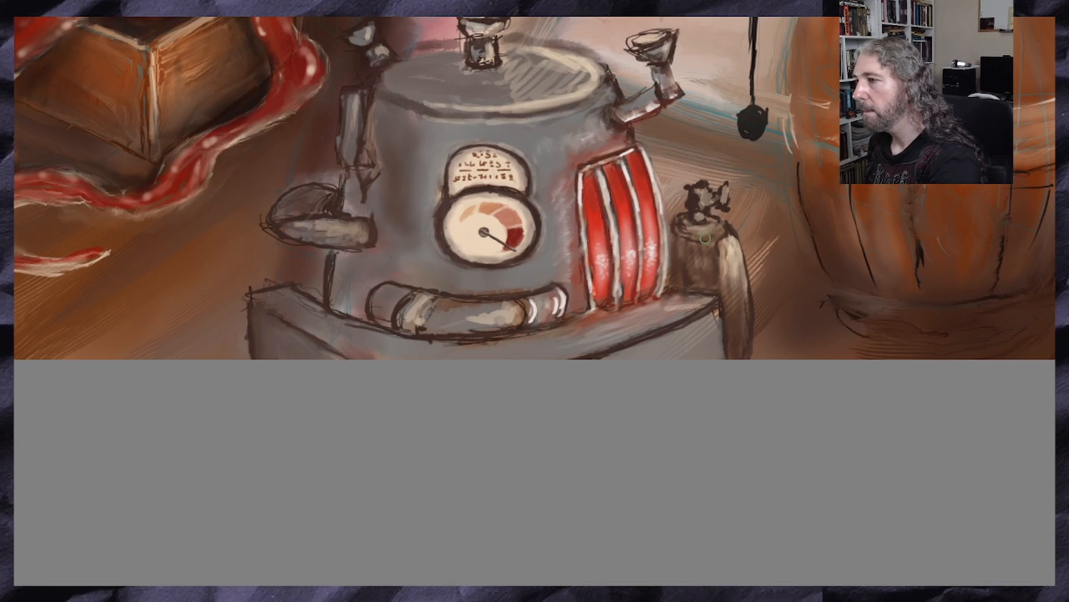
Blend soft shading around the bottom of the small canister and smooth the rough outline of the curved pipe below the gauge
{"action": "left_click_drag", "start_coordinate": [685, 295], "coordinate": [718, 301]}
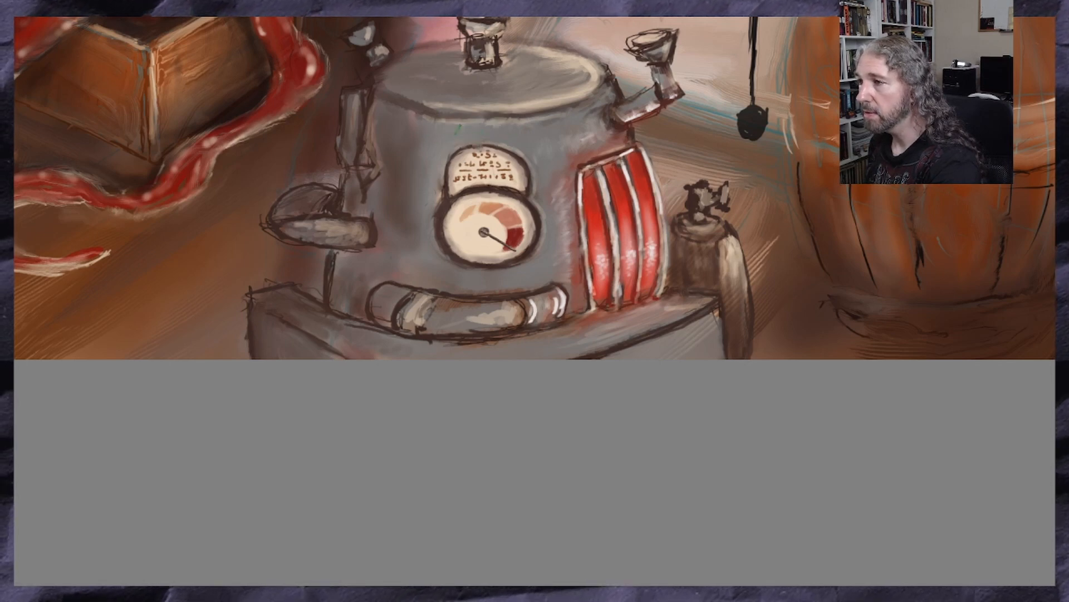
{"action": "scroll", "coordinate": [476, 143], "scroll_direction": "up", "scroll_amount": 3}
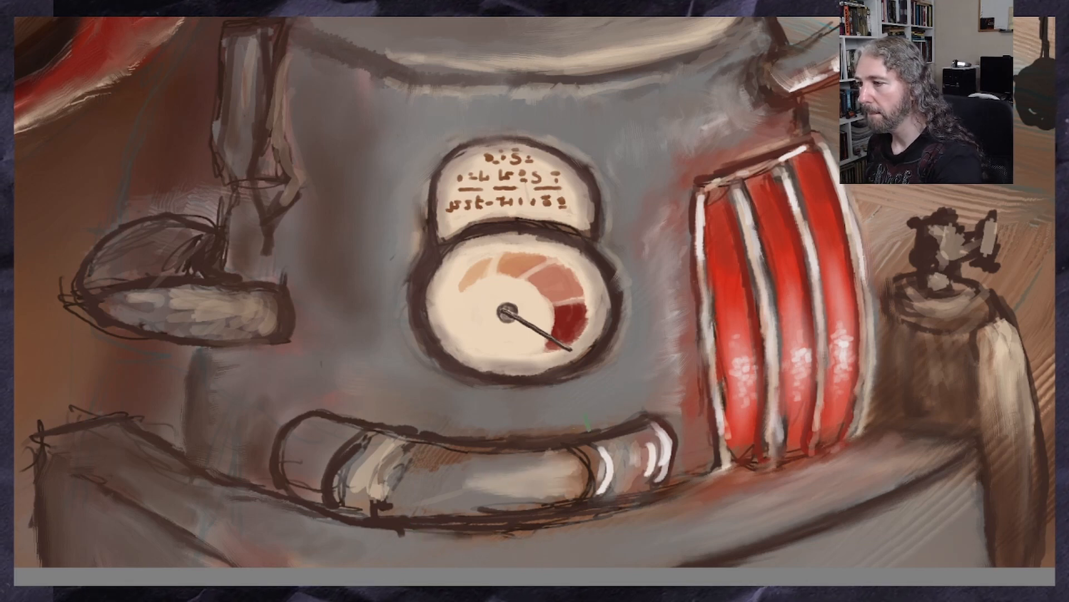
{"action": "mouse_move", "coordinate": [419, 430]}
{"action": "left_mouse_down"}
{"action": "mouse_move", "coordinate": [377, 427]}
{"action": "mouse_move", "coordinate": [336, 475]}
{"action": "mouse_move", "coordinate": [342, 495]}
{"action": "left_mouse_up"}
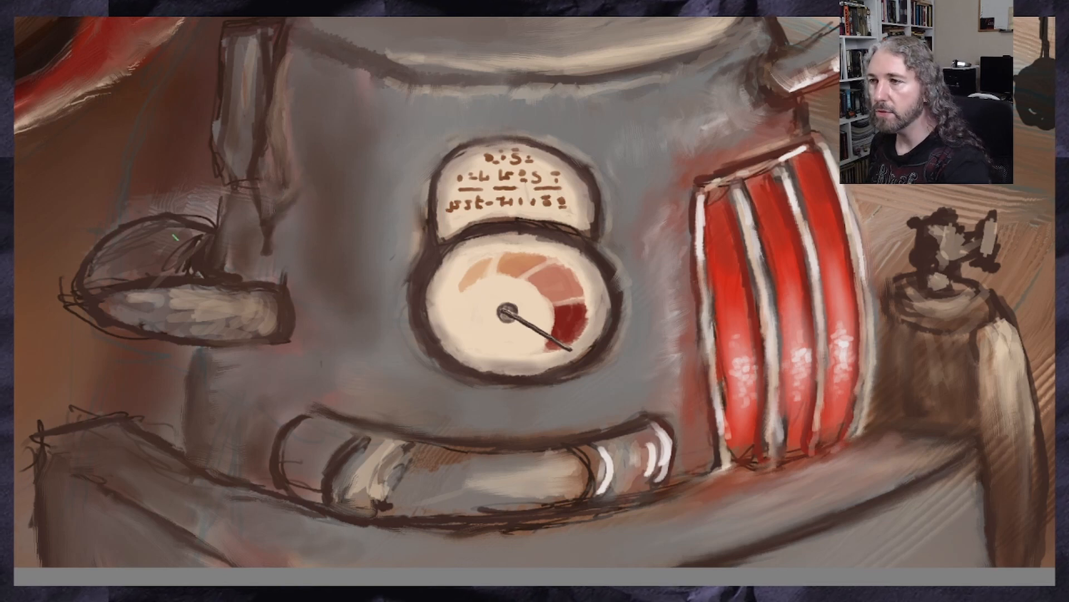
Smooth the sketchy outline and surface of the bowl-shaped part beneath the jointed arm, and undo the last three strokes
{"action": "mouse_move", "coordinate": [140, 245]}
{"action": "left_mouse_down"}
{"action": "mouse_move", "coordinate": [197, 244]}
{"action": "mouse_move", "coordinate": [108, 274]}
{"action": "left_mouse_up"}
{"action": "mouse_move", "coordinate": [157, 316]}
{"action": "left_mouse_down"}
{"action": "mouse_move", "coordinate": [166, 299]}
{"action": "mouse_move", "coordinate": [230, 324]}
{"action": "left_mouse_up"}
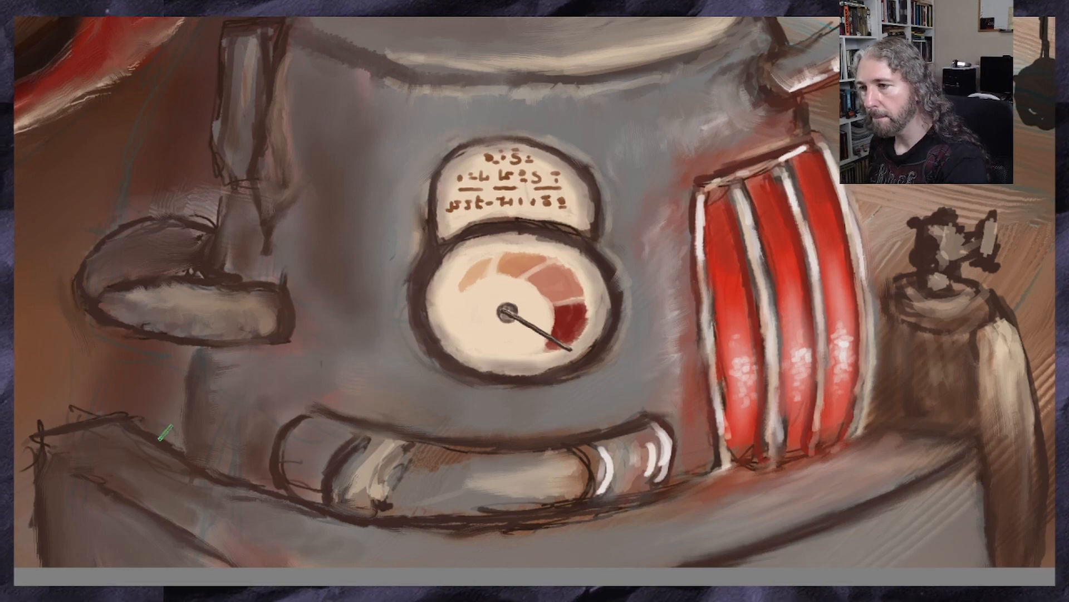
{"action": "key", "text": "ctrl+z"}
{"action": "key", "text": "ctrl+z"}
{"action": "key", "text": "ctrl+z"}
{"action": "key", "text": "ctrl+z"}
{"action": "scroll", "coordinate": [45, 450], "scroll_direction": "down", "scroll_amount": 4}
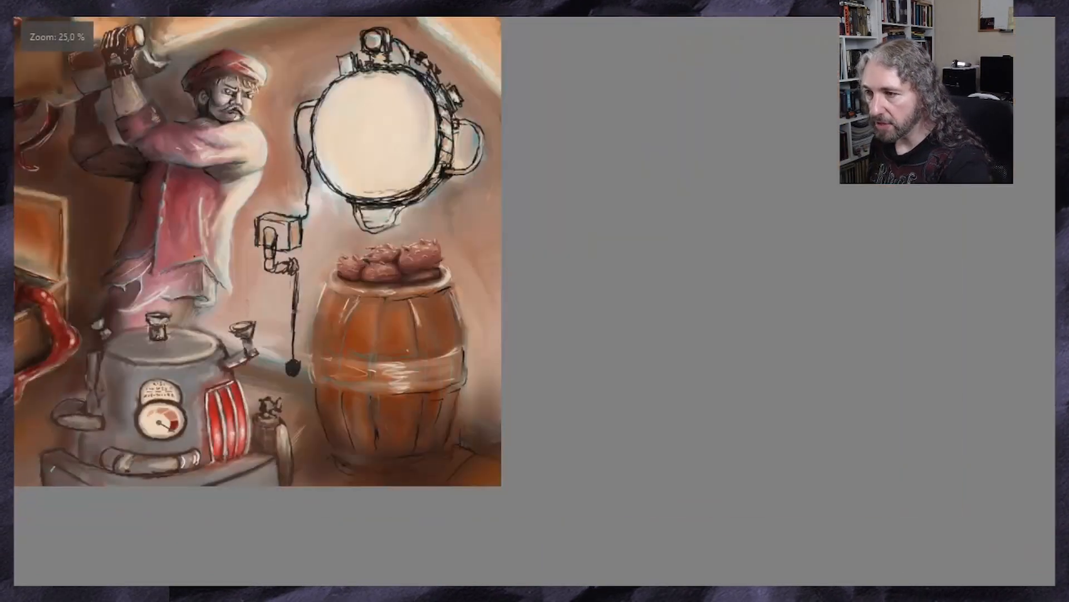
{"action": "scroll", "coordinate": [44, 465], "scroll_direction": "up", "scroll_amount": 3}
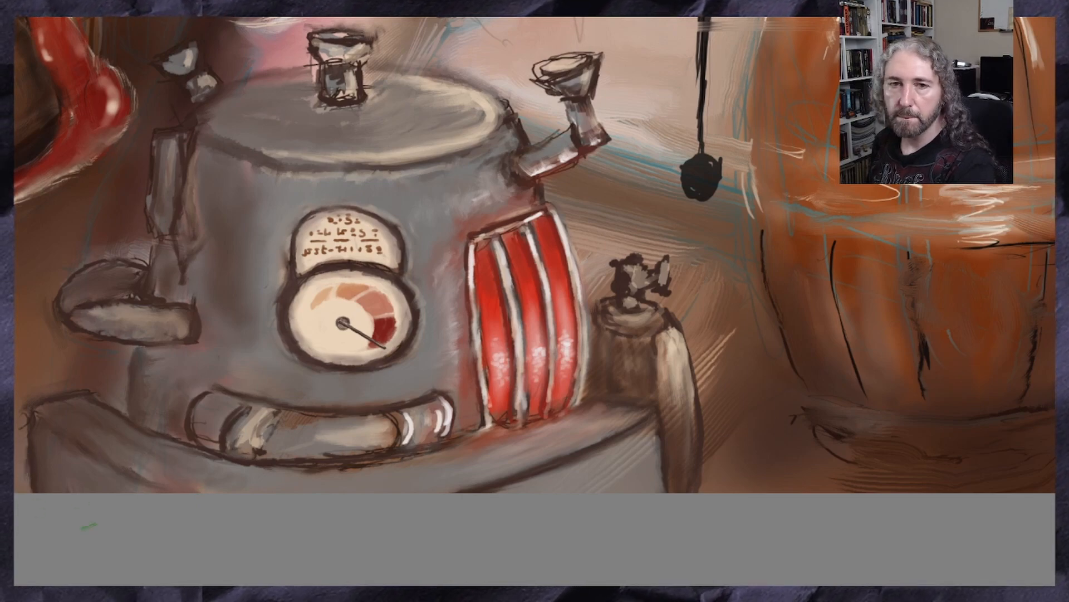
{"action": "scroll", "coordinate": [143, 504], "scroll_direction": "down", "scroll_amount": 3}
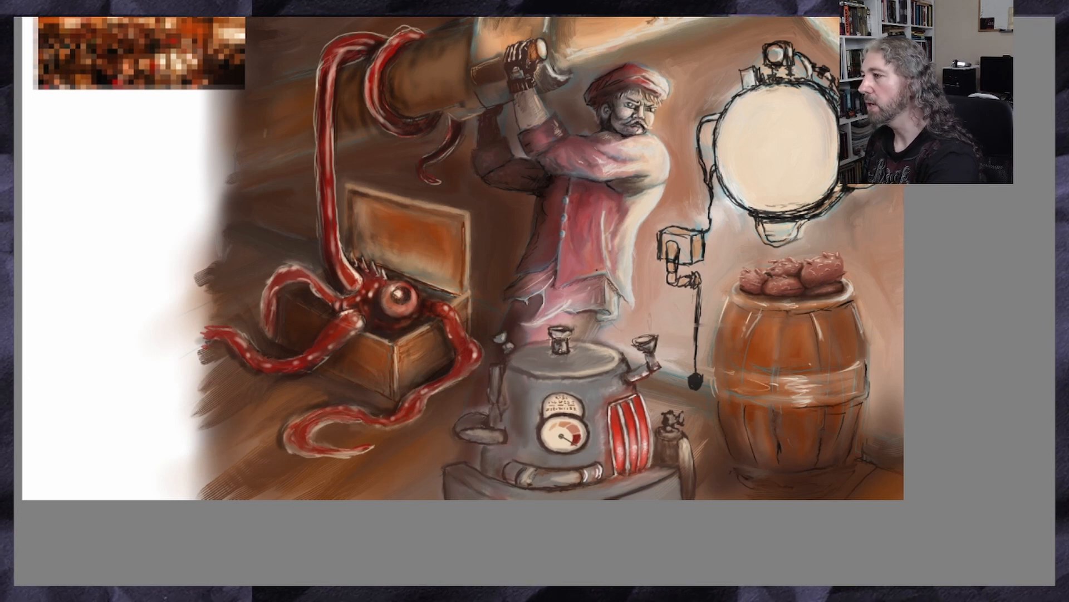
{"action": "left_click", "coordinate": [118, 1]}
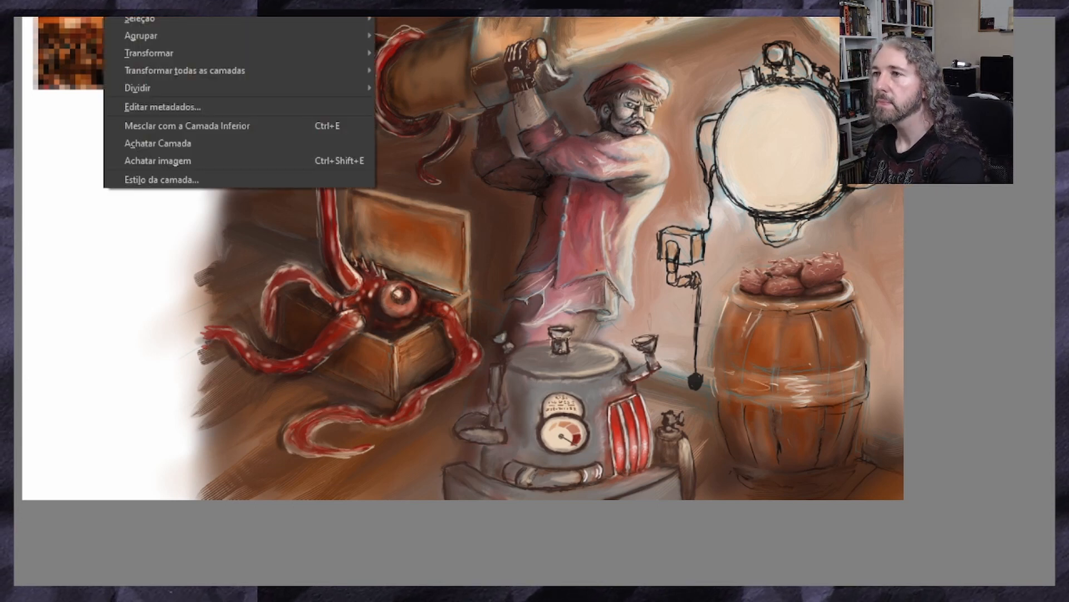
{"action": "mouse_move", "coordinate": [139, 1]}
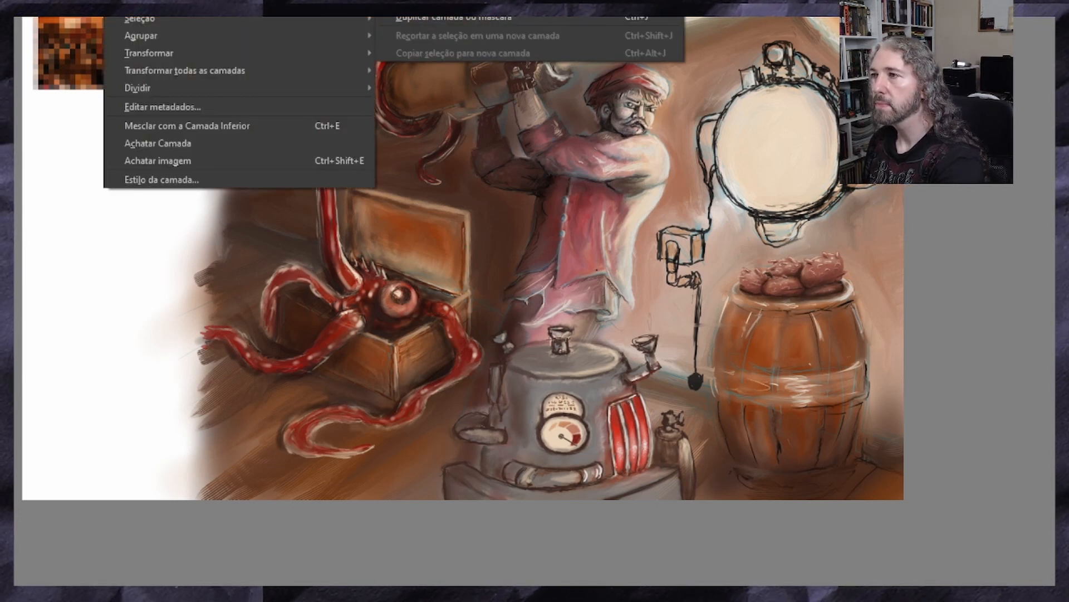
{"action": "key", "text": "Escape"}
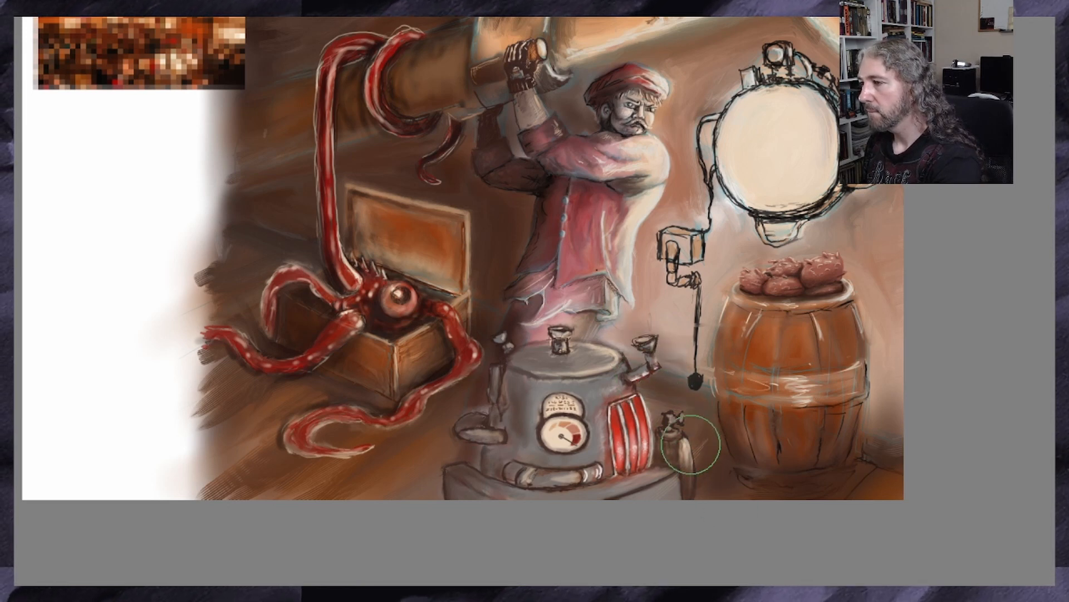
Airbrush soft brown shadow behind the machine and over the man's lower garment, undoing the last stroke beside the machine's base
{"action": "mouse_move", "coordinate": [690, 335]}
{"action": "left_mouse_down"}
{"action": "mouse_move", "coordinate": [574, 316]}
{"action": "mouse_move", "coordinate": [659, 329]}
{"action": "left_mouse_up"}
{"action": "mouse_move", "coordinate": [583, 301]}
{"action": "left_mouse_down"}
{"action": "mouse_move", "coordinate": [569, 311]}
{"action": "mouse_move", "coordinate": [636, 289]}
{"action": "mouse_move", "coordinate": [673, 304]}
{"action": "left_mouse_up"}
{"action": "mouse_move", "coordinate": [580, 310]}
{"action": "left_mouse_down"}
{"action": "mouse_move", "coordinate": [522, 338]}
{"action": "mouse_move", "coordinate": [568, 312]}
{"action": "left_mouse_up"}
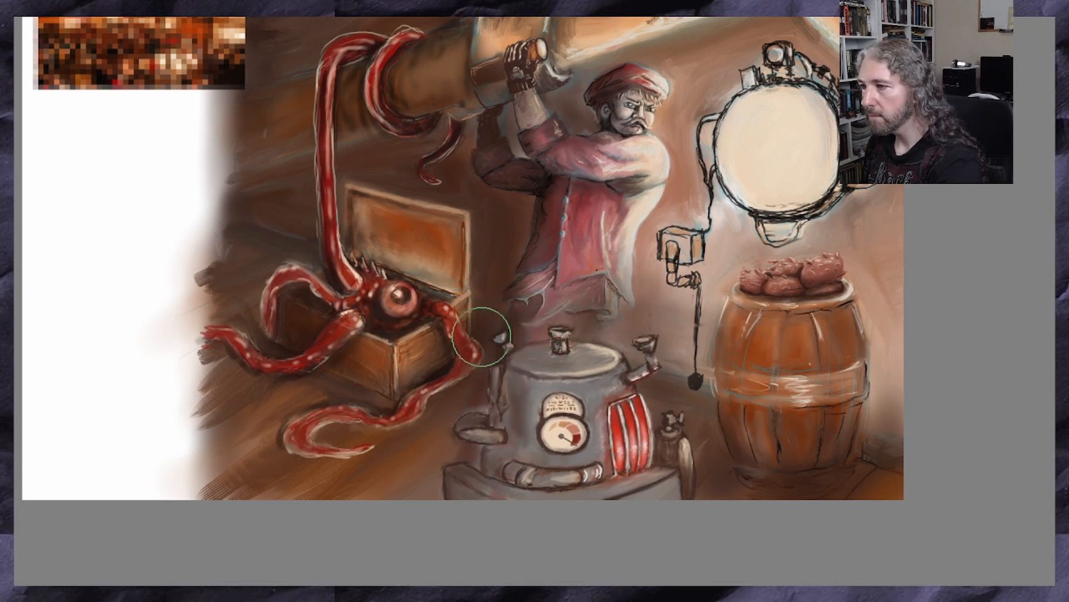
{"action": "left_click_drag", "start_coordinate": [435, 486], "coordinate": [468, 477]}
{"action": "key", "text": "ctrl+z"}
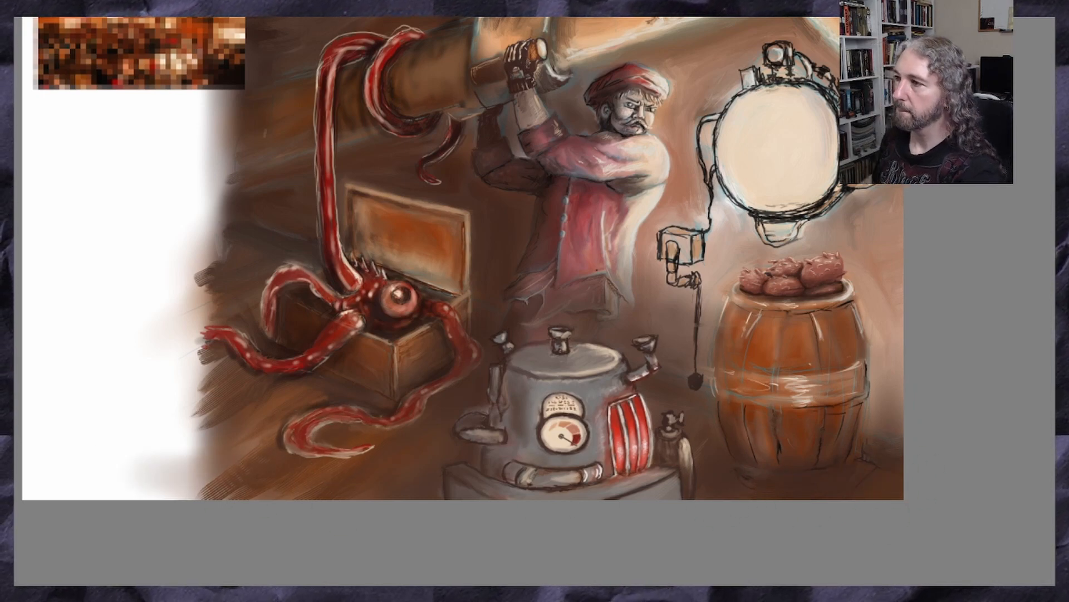
Add a new layer to the painting
{"action": "scroll", "coordinate": [320, 270], "scroll_direction": "down", "scroll_amount": 2}
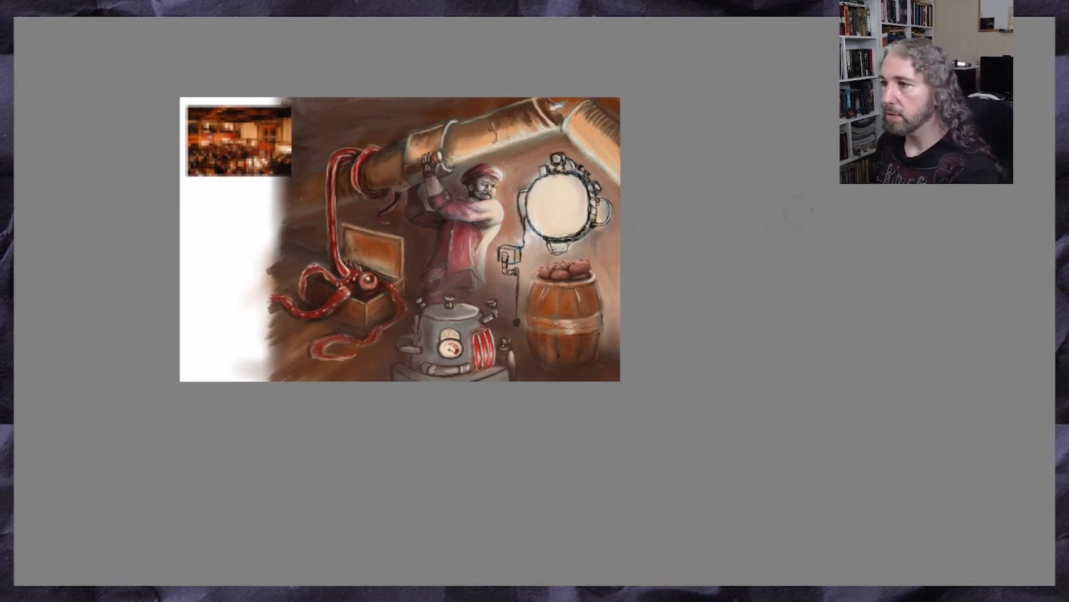
{"action": "scroll", "coordinate": [267, 267], "scroll_direction": "up", "scroll_amount": 2}
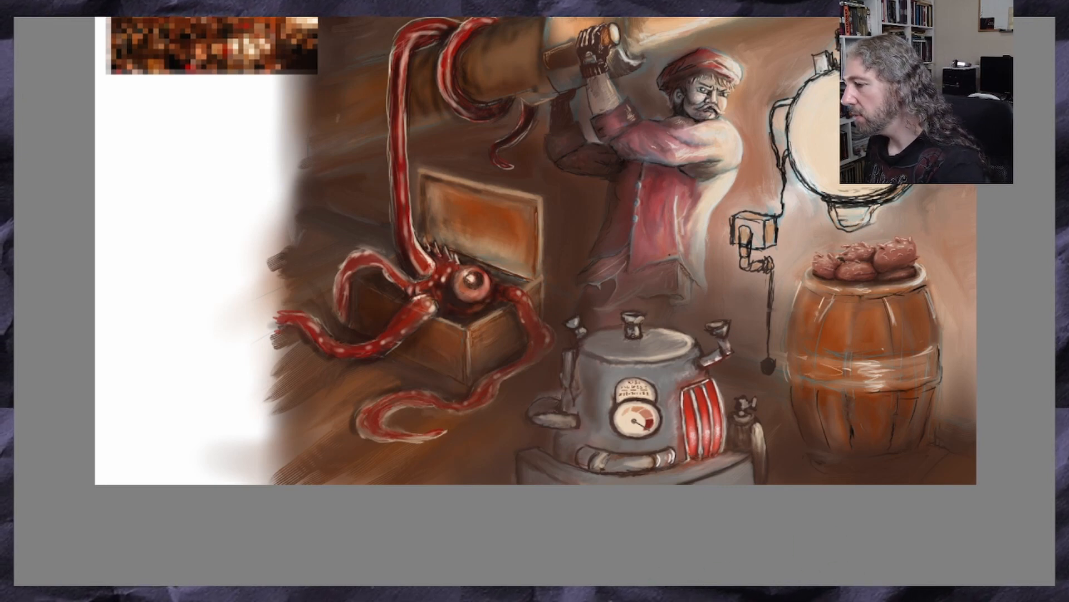
{"action": "mouse_move", "coordinate": [501, 589]}
{"action": "left_mouse_down"}
{"action": "mouse_move", "coordinate": [586, 589]}
{"action": "mouse_move", "coordinate": [576, 589]}
{"action": "left_mouse_up"}
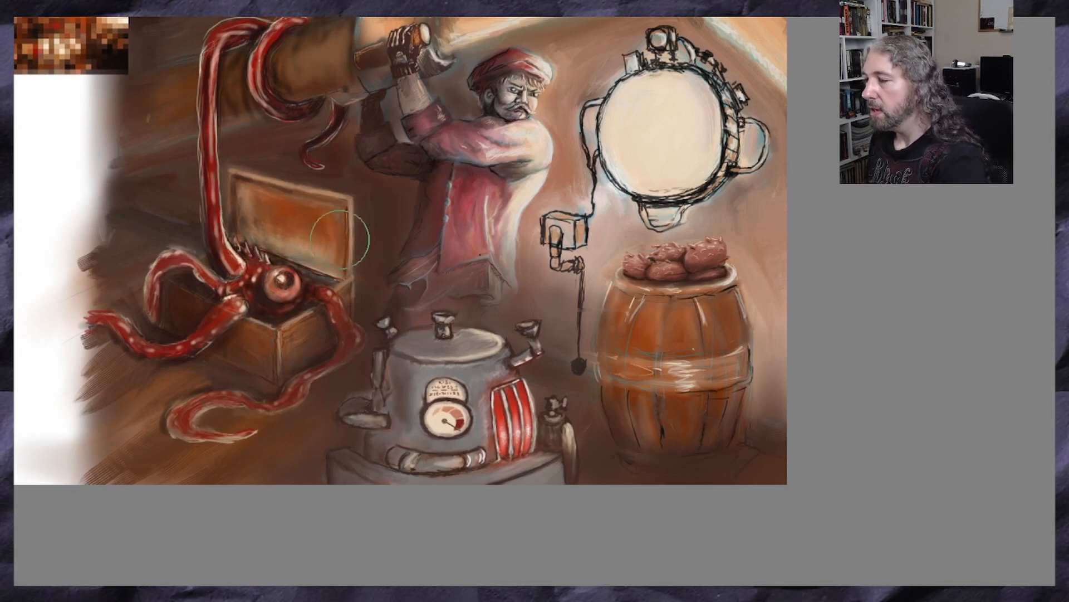
{"action": "left_click", "coordinate": [120, 6]}
{"action": "mouse_move", "coordinate": [139, 3]}
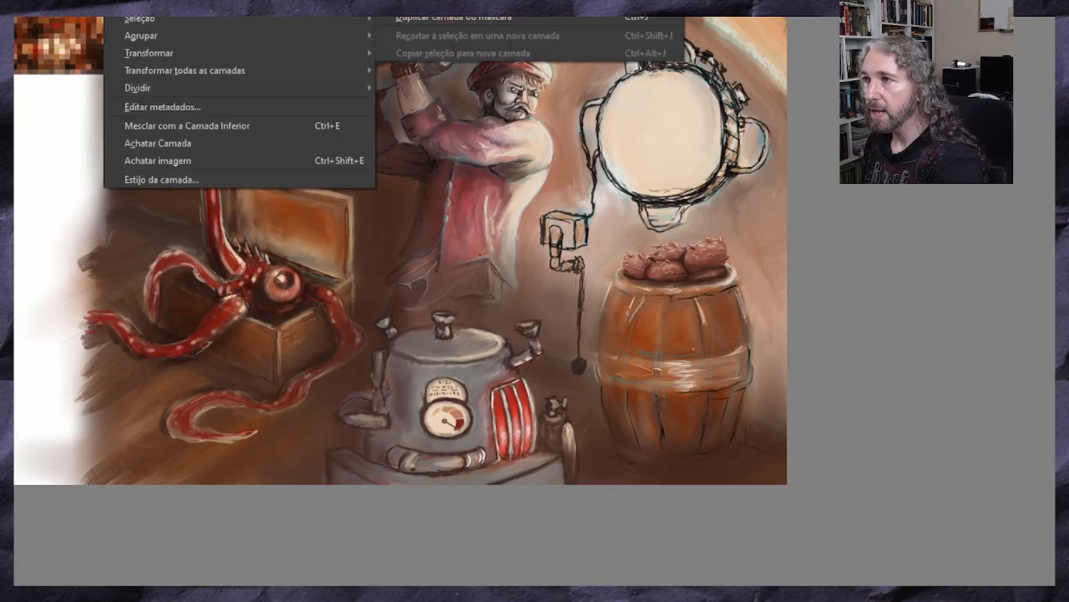
{"action": "left_click", "coordinate": [446, 2]}
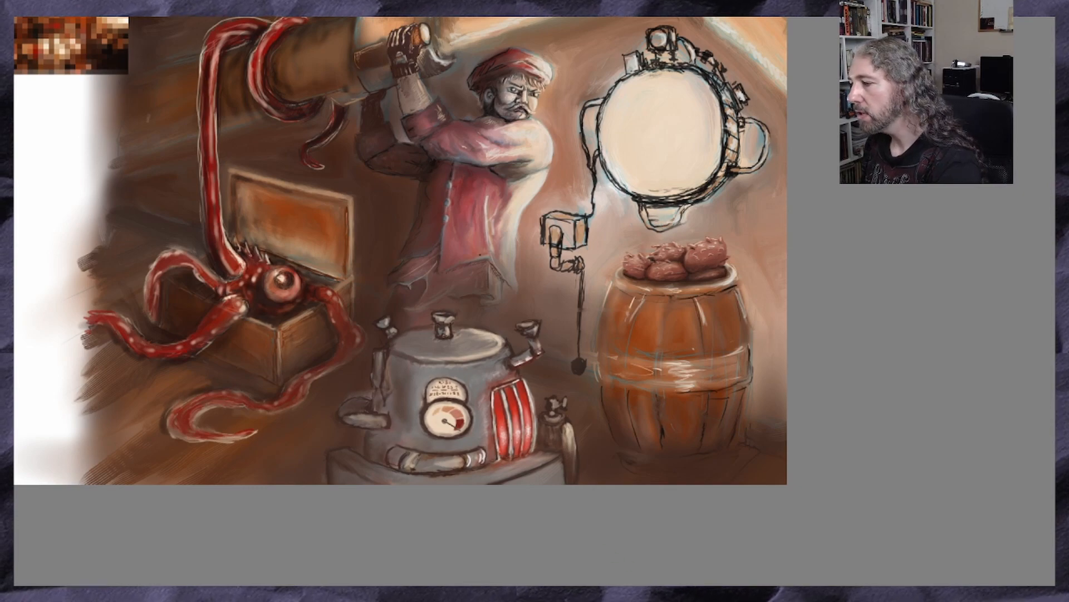
Pick a painting colour from the pixelated reference image in the canvas corner
{"action": "scroll", "coordinate": [480, 254], "scroll_direction": "left", "scroll_amount": 5}
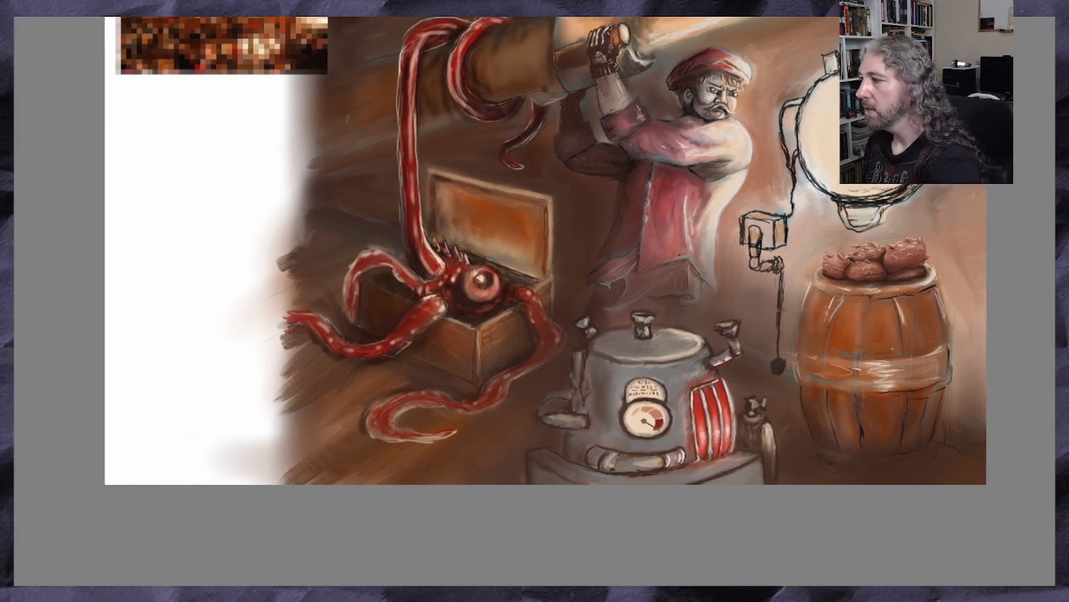
{"action": "scroll", "coordinate": [544, 301], "scroll_direction": "up", "scroll_amount": 3}
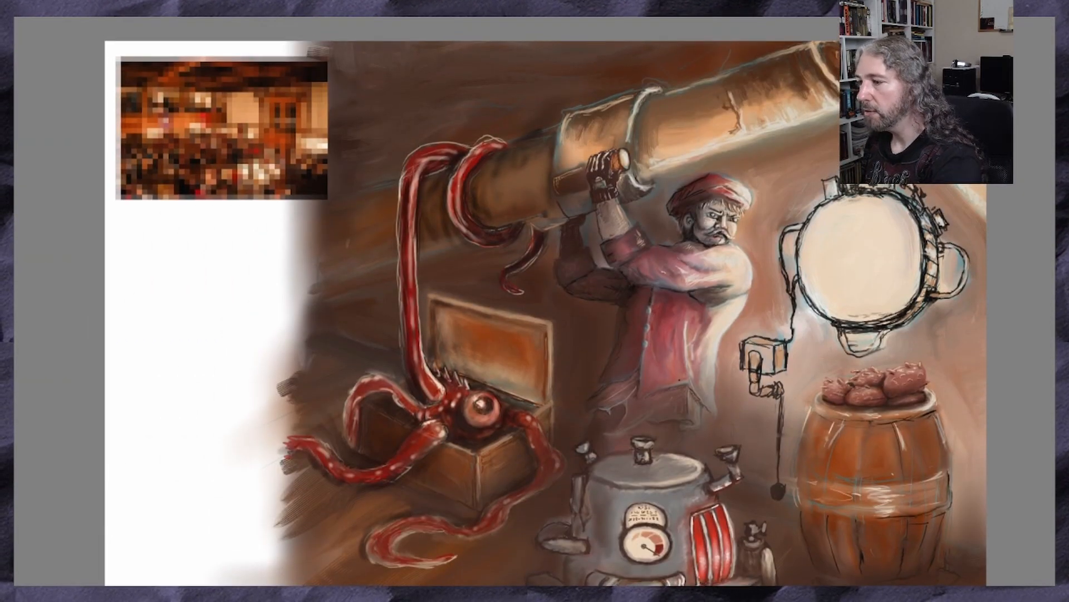
{"action": "scroll", "coordinate": [503, 314], "scroll_direction": "left", "scroll_amount": 4}
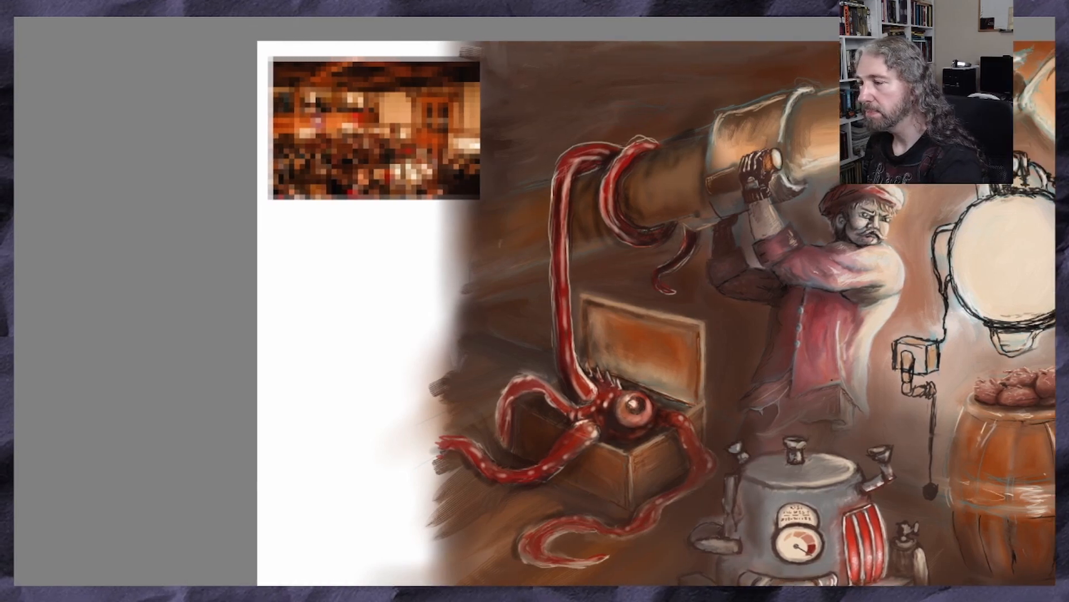
{"action": "scroll", "coordinate": [313, 160], "scroll_direction": "up", "scroll_amount": 2}
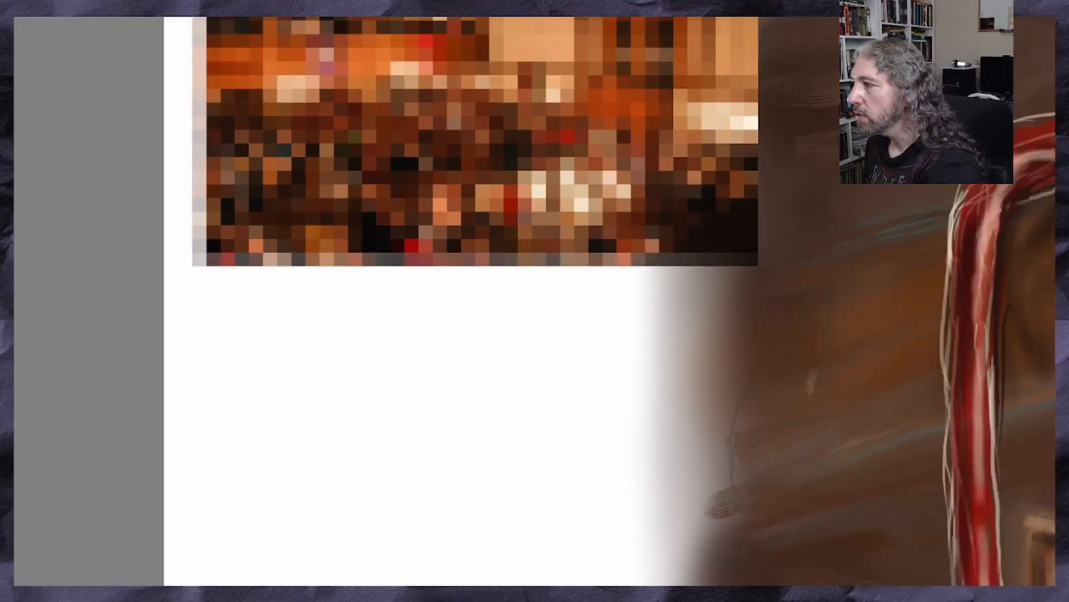
{"action": "scroll", "coordinate": [503, 301], "scroll_direction": "up", "scroll_amount": 3}
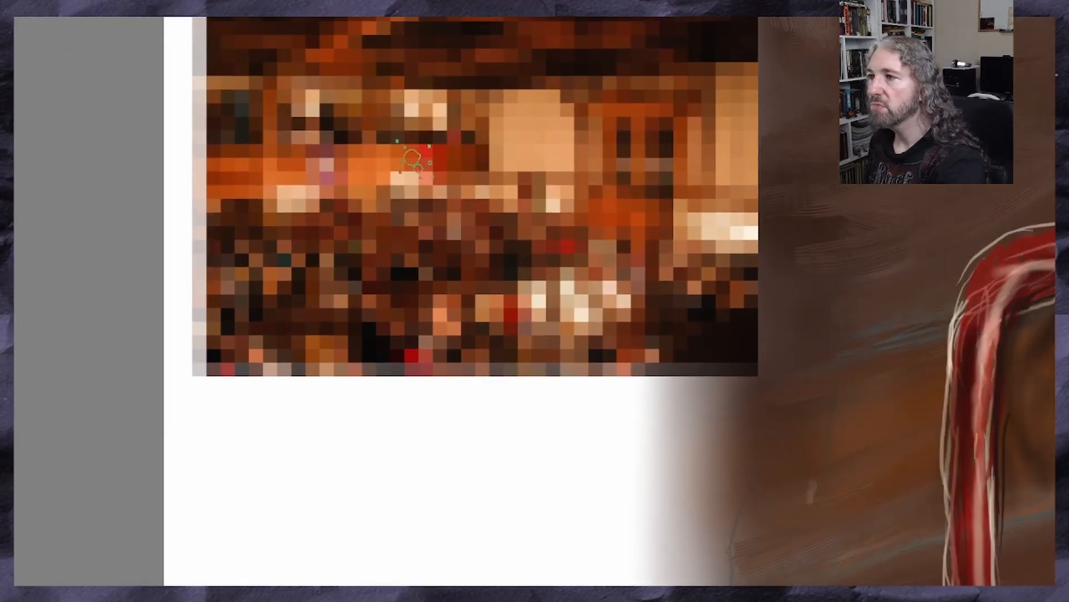
{"action": "key", "text": "ctrl"}
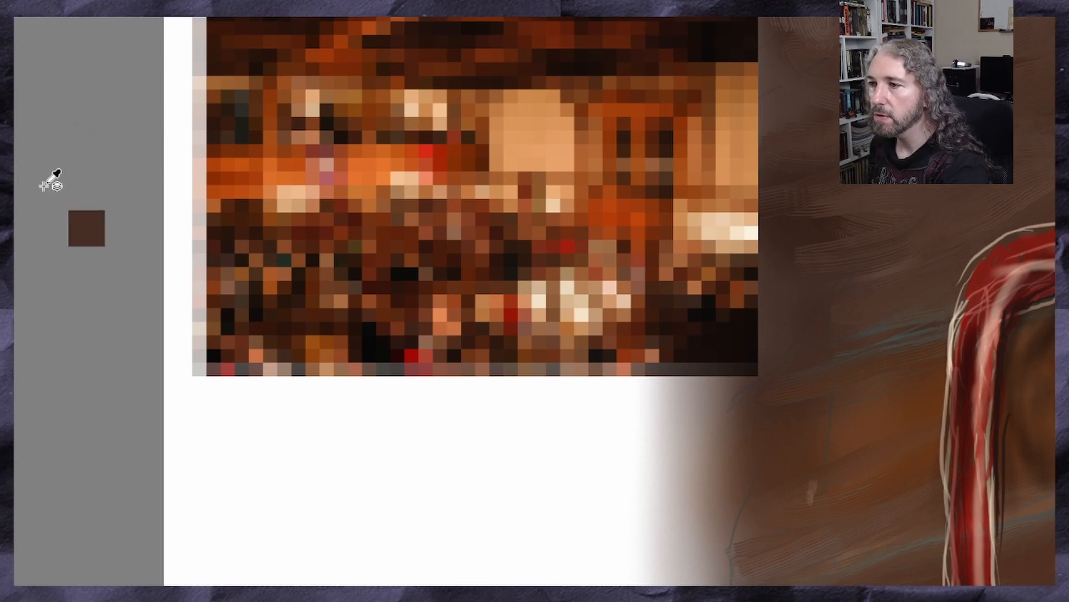
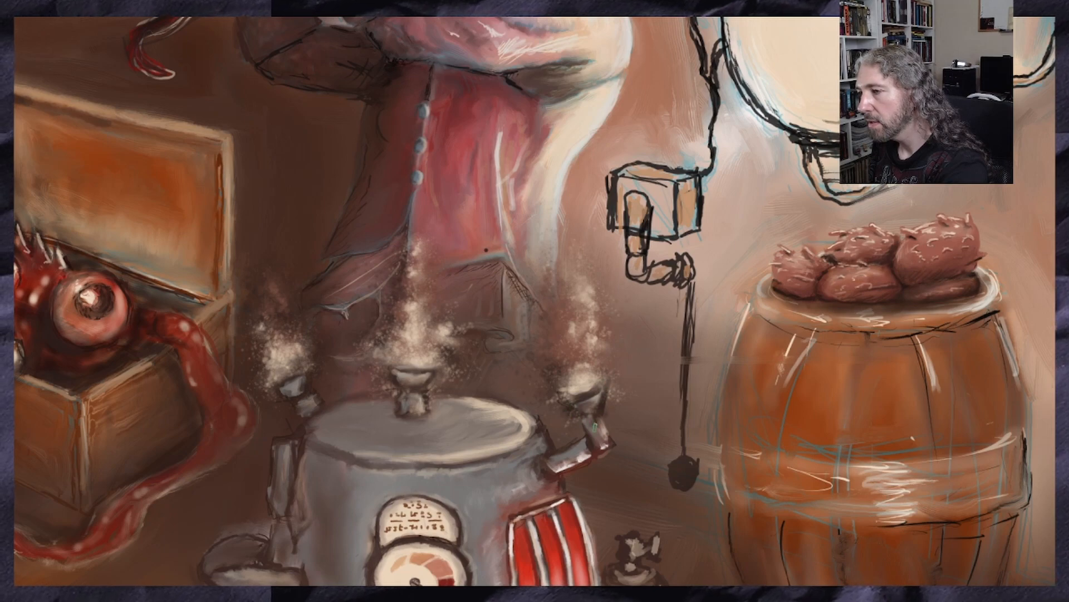
Tone down the steam above the machine's central vent with soft strokes, sampling a dark colour from the chest beneath the tentacled creature
{"action": "scroll", "coordinate": [557, 455], "scroll_direction": "down", "scroll_amount": 2}
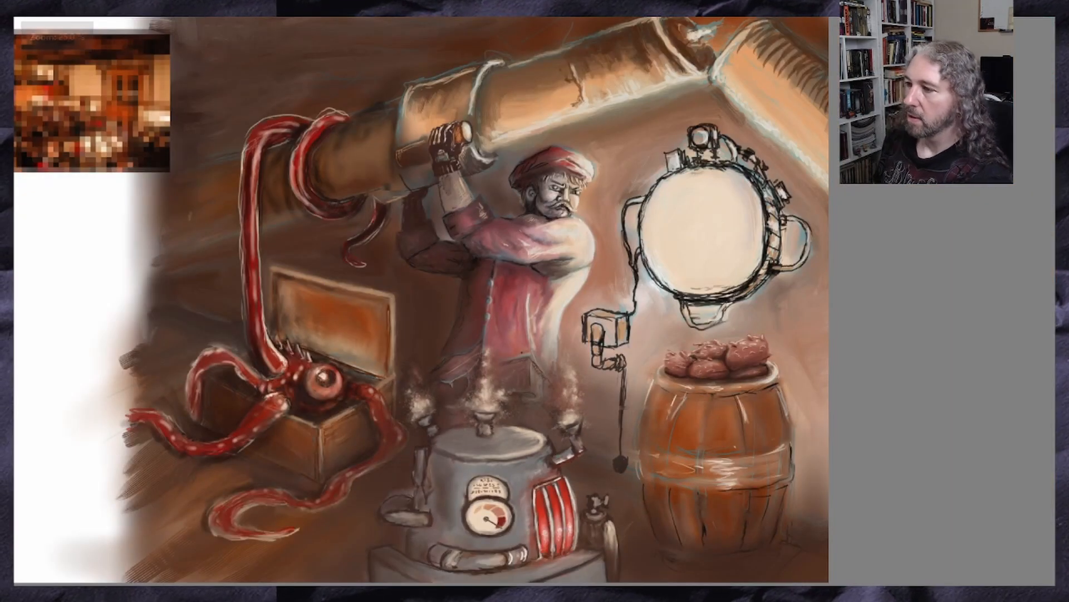
{"action": "scroll", "coordinate": [537, 463], "scroll_direction": "up", "scroll_amount": 2}
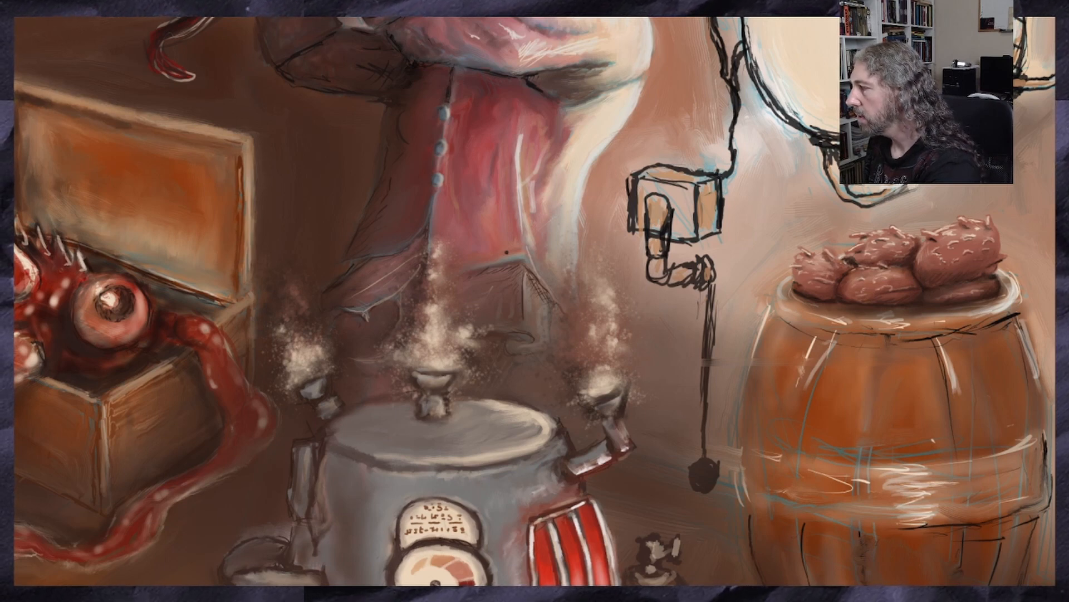
{"action": "mouse_move", "coordinate": [434, 246]}
{"action": "left_mouse_down"}
{"action": "mouse_move", "coordinate": [423, 282]}
{"action": "mouse_move", "coordinate": [441, 272]}
{"action": "mouse_move", "coordinate": [442, 325]}
{"action": "left_mouse_up"}
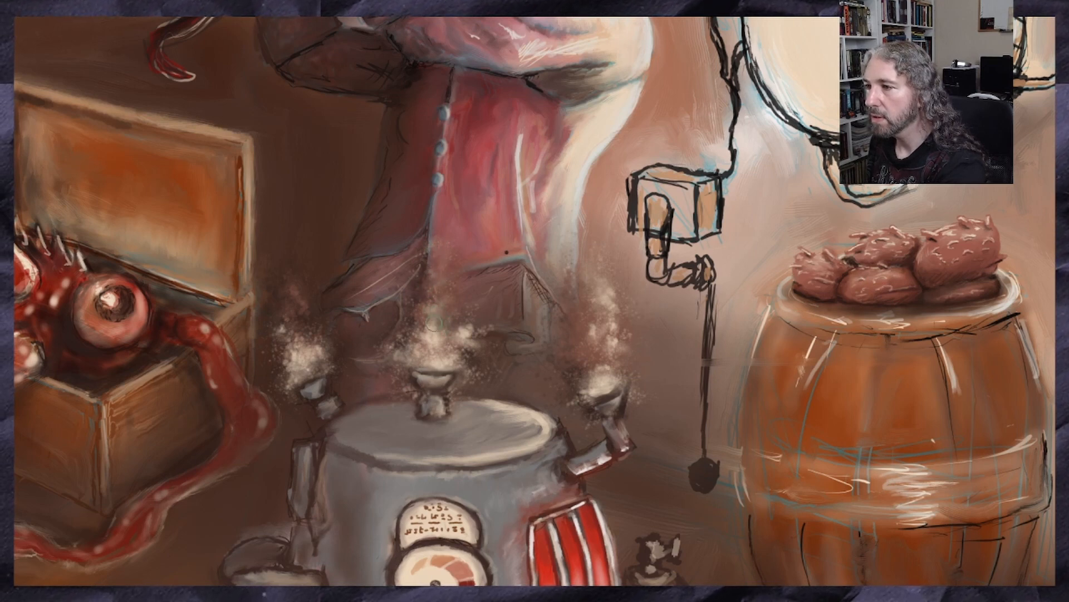
{"action": "scroll", "coordinate": [412, 256], "scroll_direction": "down", "scroll_amount": 2}
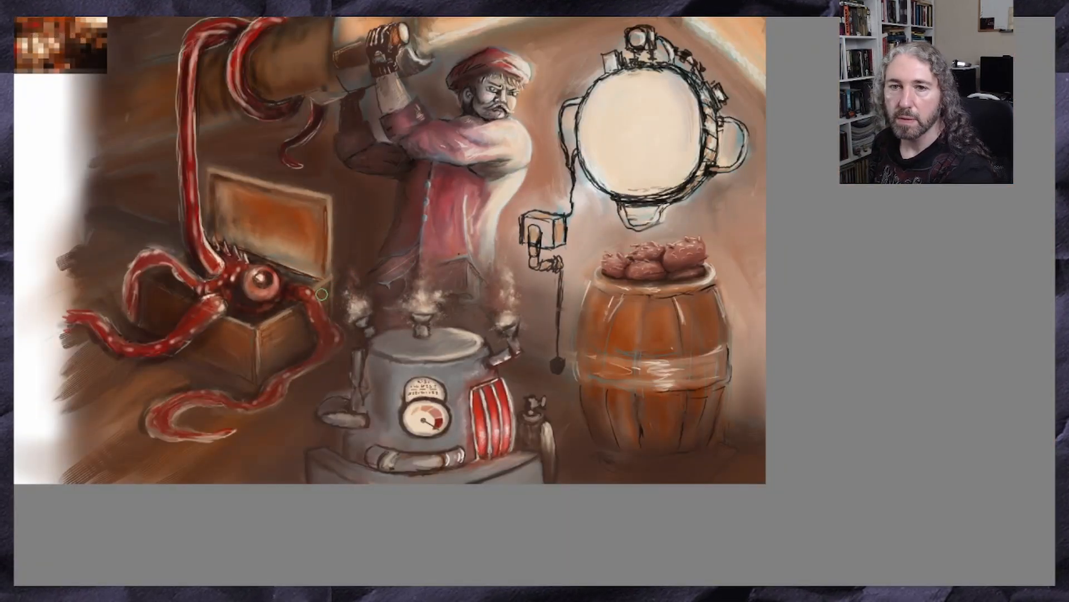
{"action": "scroll", "coordinate": [326, 294], "scroll_direction": "up", "scroll_amount": 2}
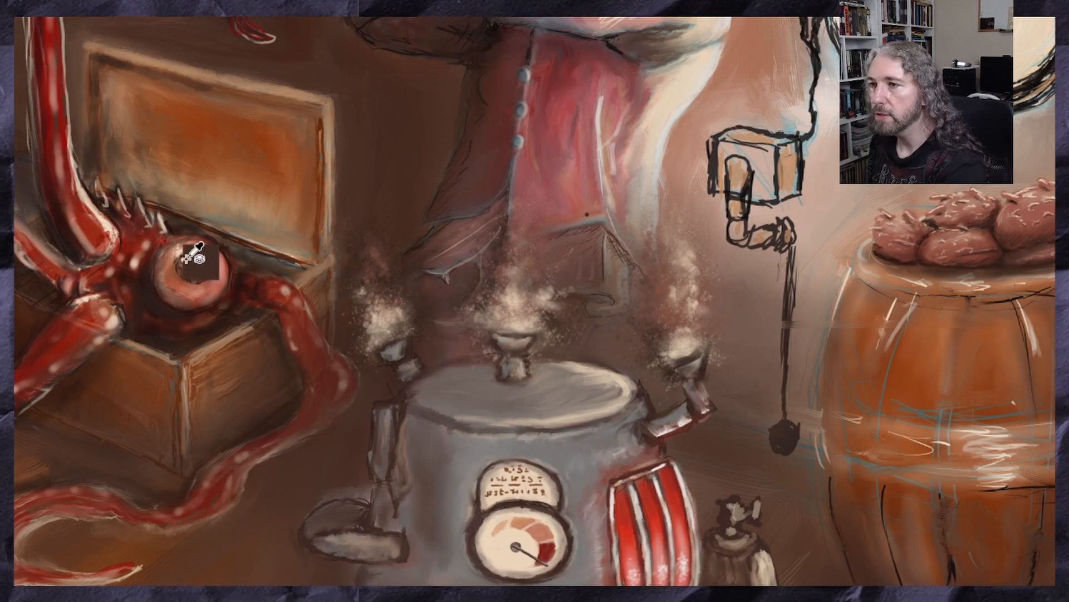
{"action": "left_click", "coordinate": [158, 329], "text": "ctrl"}
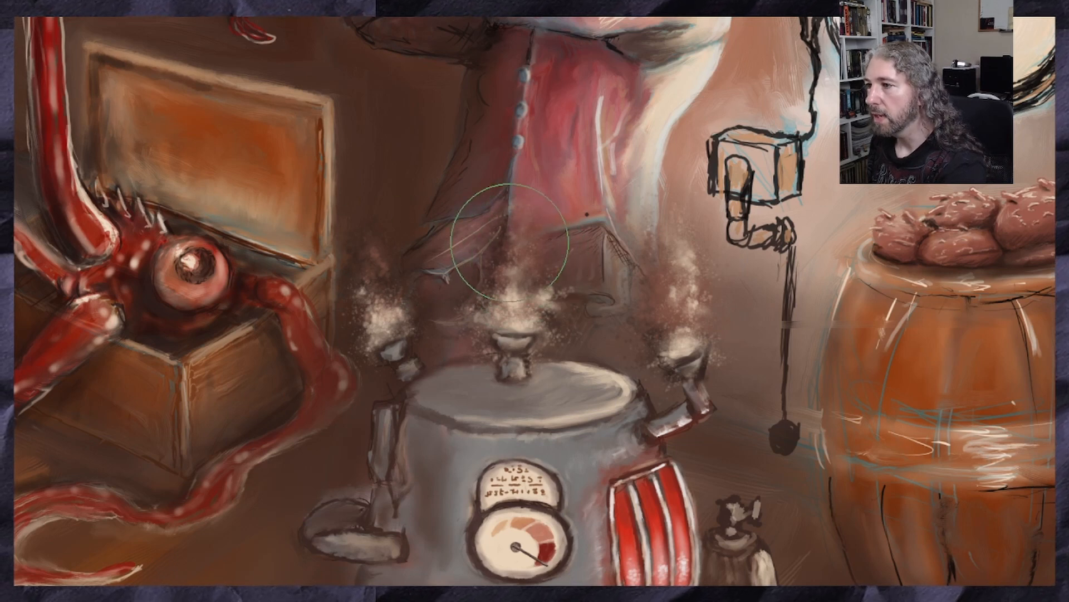
{"action": "left_click_drag", "start_coordinate": [509, 239], "coordinate": [519, 233]}
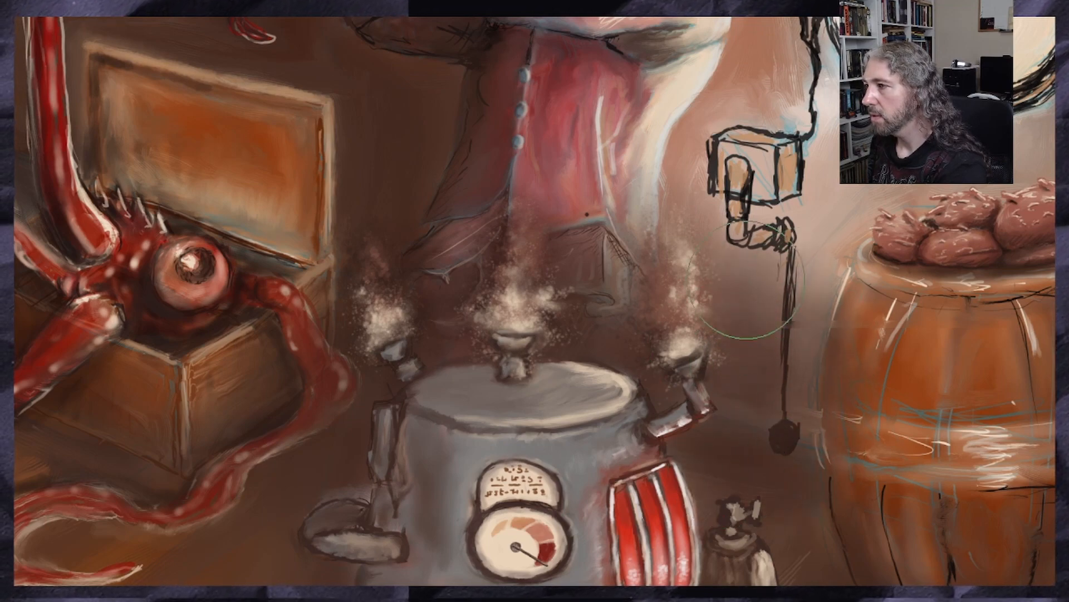
Examine the machine, its steam and the man's lower body up close and within the whole composition
{"action": "scroll", "coordinate": [495, 279], "scroll_direction": "down", "scroll_amount": 5}
{"action": "scroll", "coordinate": [428, 298], "scroll_direction": "up", "scroll_amount": 3}
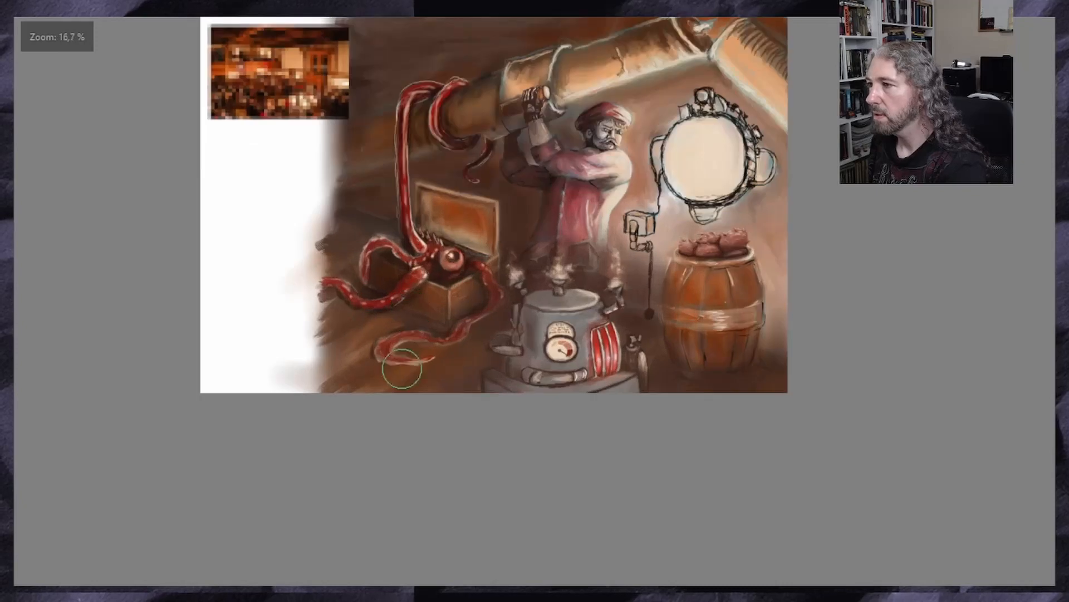
{"action": "scroll", "coordinate": [423, 390], "scroll_direction": "up", "scroll_amount": 3}
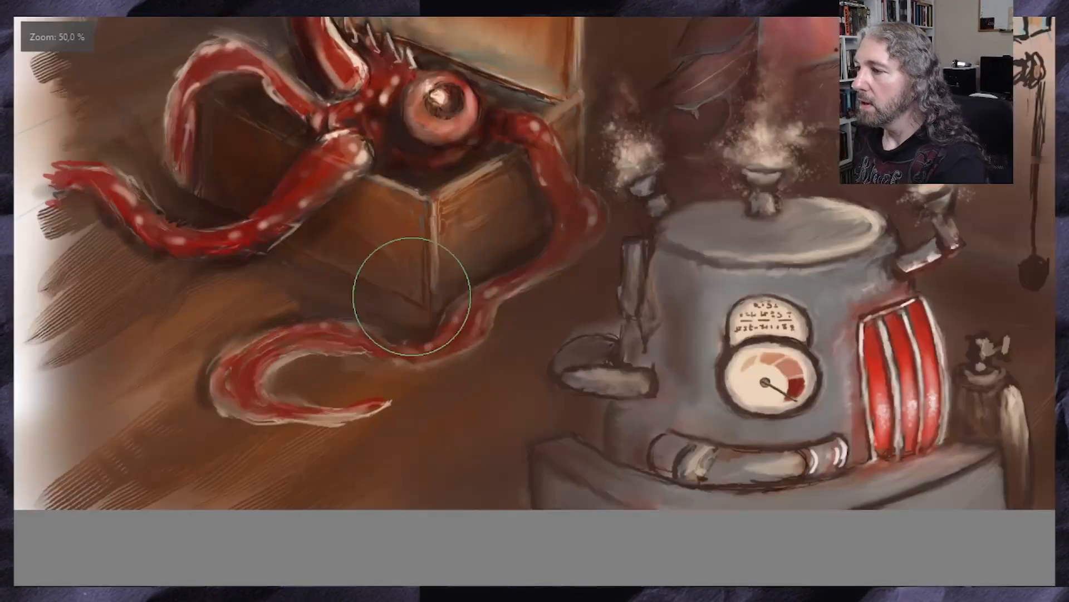
{"action": "scroll", "coordinate": [390, 345], "scroll_direction": "down", "scroll_amount": 1}
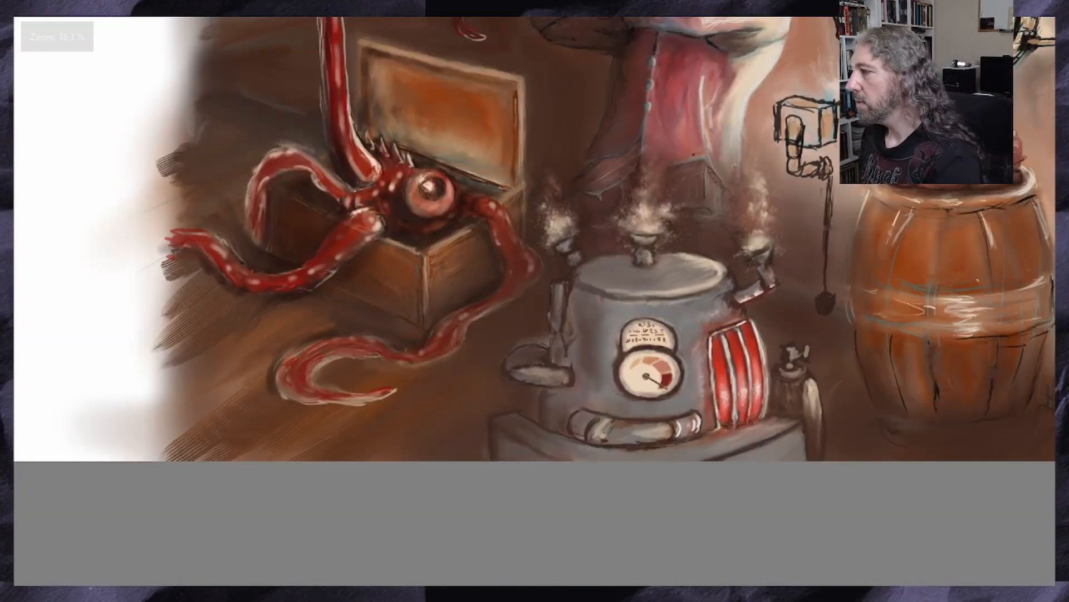
{"action": "scroll", "coordinate": [535, 300], "scroll_direction": "up", "scroll_amount": 3}
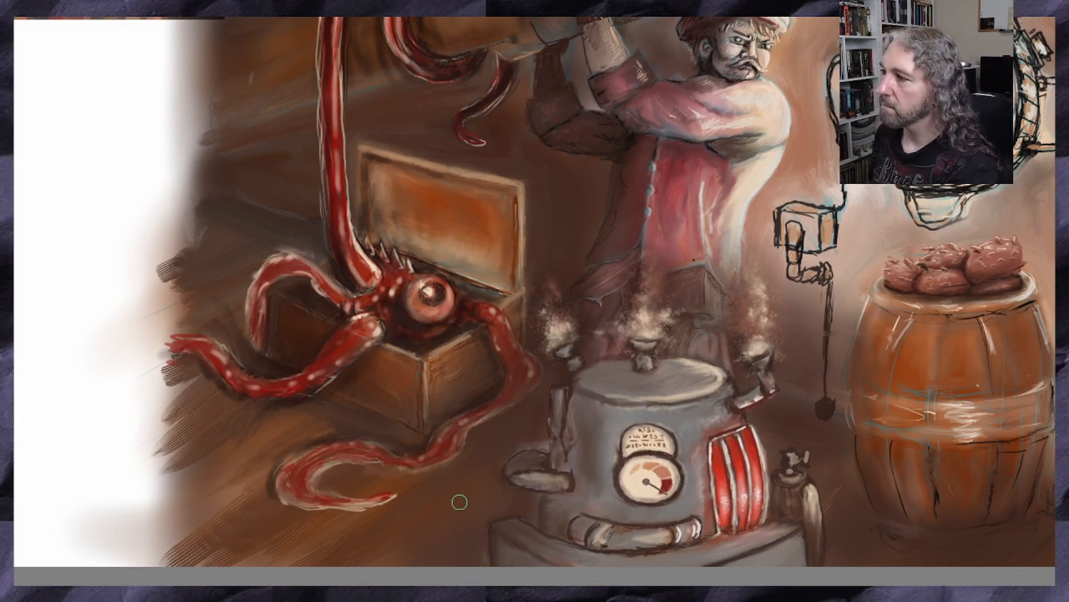
{"action": "scroll", "coordinate": [478, 442], "scroll_direction": "down", "scroll_amount": 2}
{"action": "scroll", "coordinate": [552, 499], "scroll_direction": "up", "scroll_amount": 1}
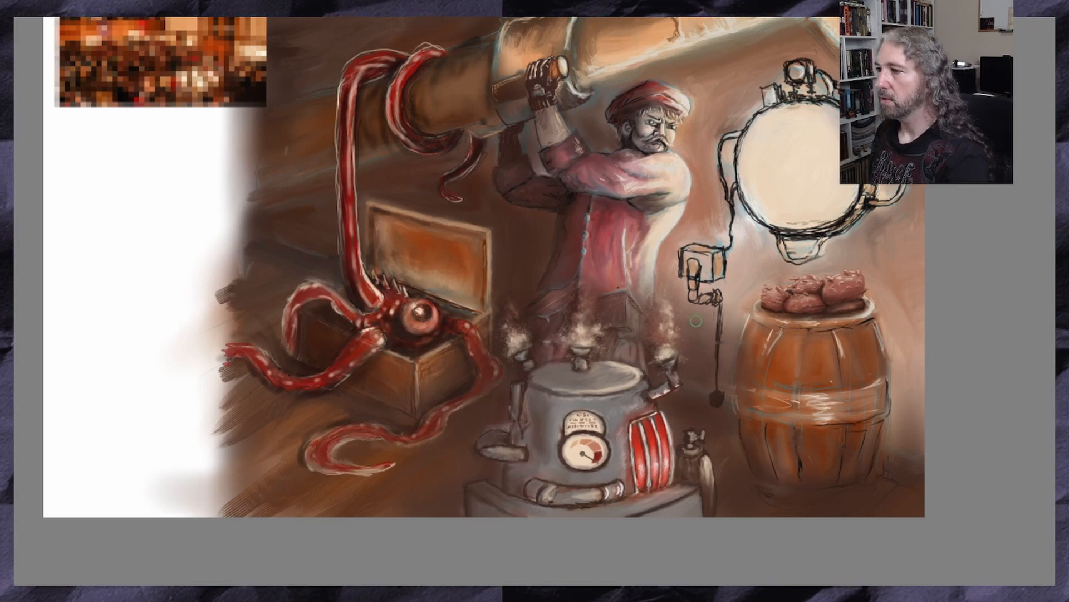
{"action": "scroll", "coordinate": [696, 322], "scroll_direction": "down", "scroll_amount": 1}
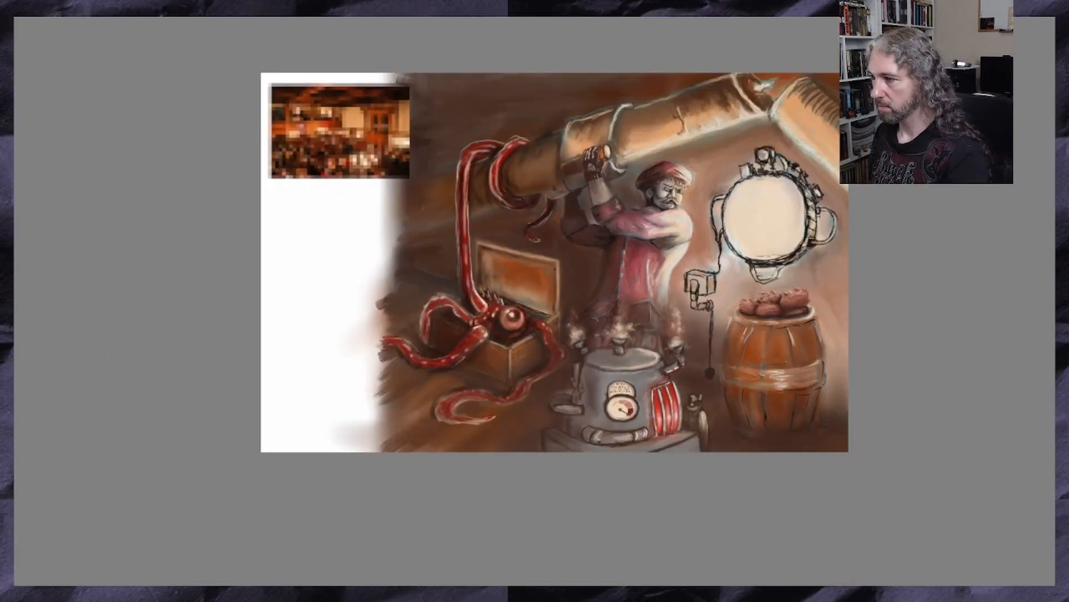
{"action": "scroll", "coordinate": [697, 340], "scroll_direction": "up", "scroll_amount": 2}
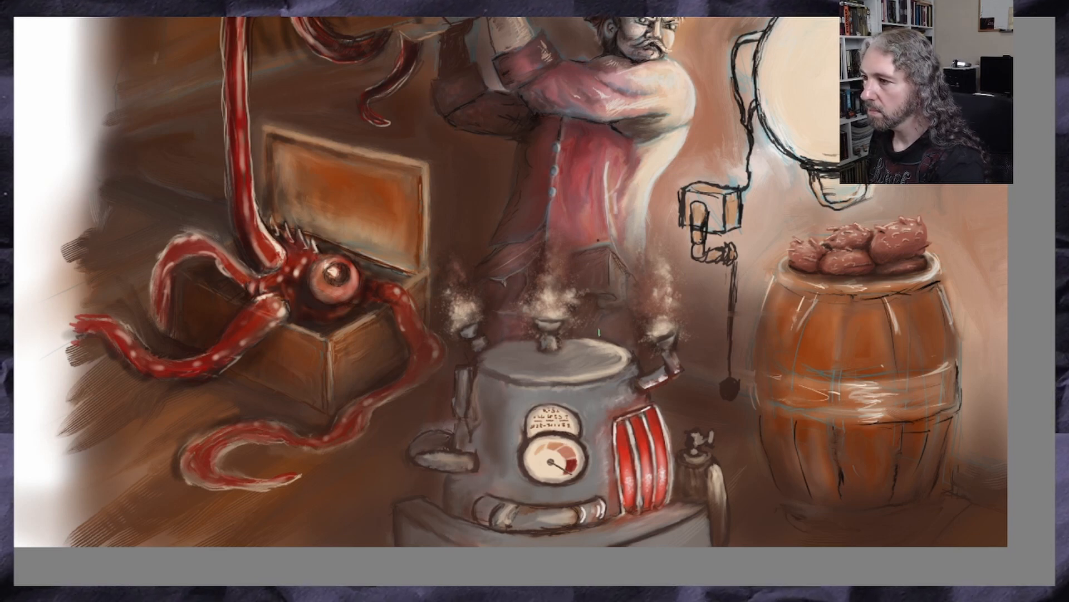
{"action": "scroll", "coordinate": [427, 372], "scroll_direction": "down", "scroll_amount": 2}
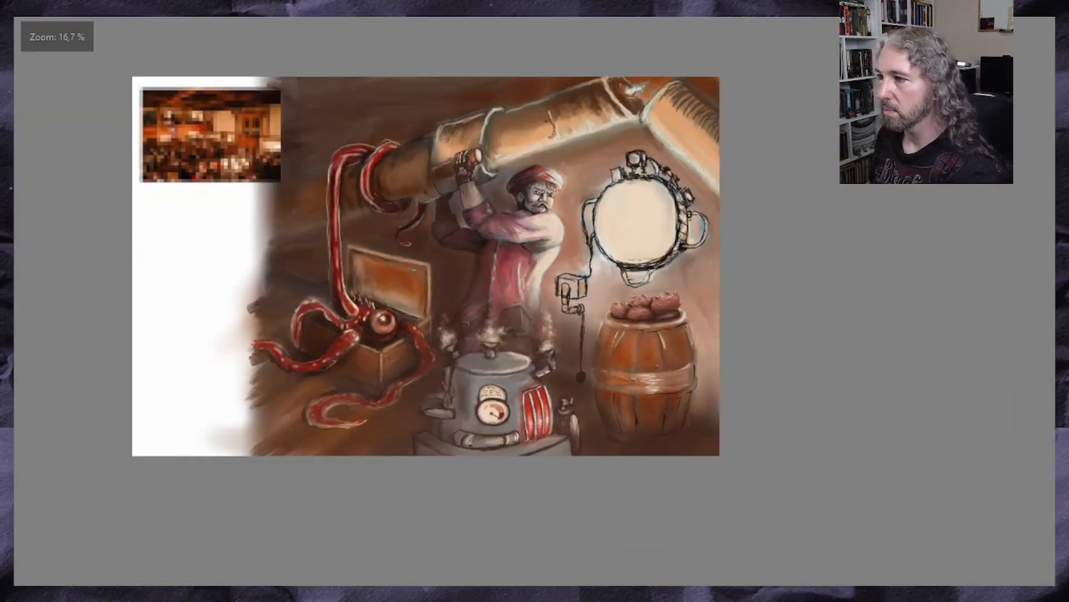
{"action": "scroll", "coordinate": [412, 288], "scroll_direction": "up", "scroll_amount": 2}
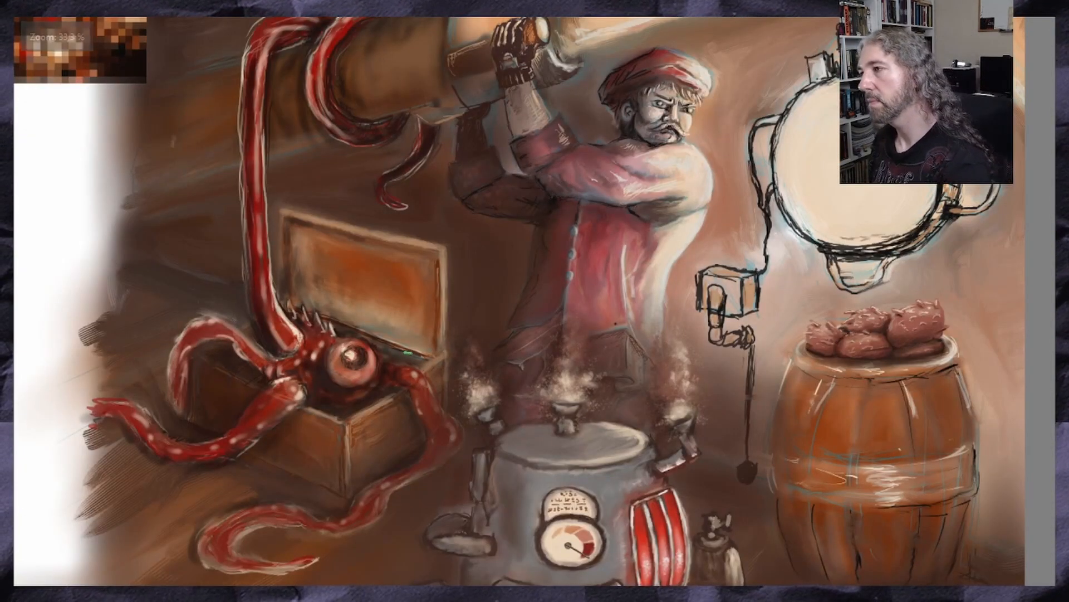
{"action": "scroll", "coordinate": [405, 350], "scroll_direction": "down", "scroll_amount": 1}
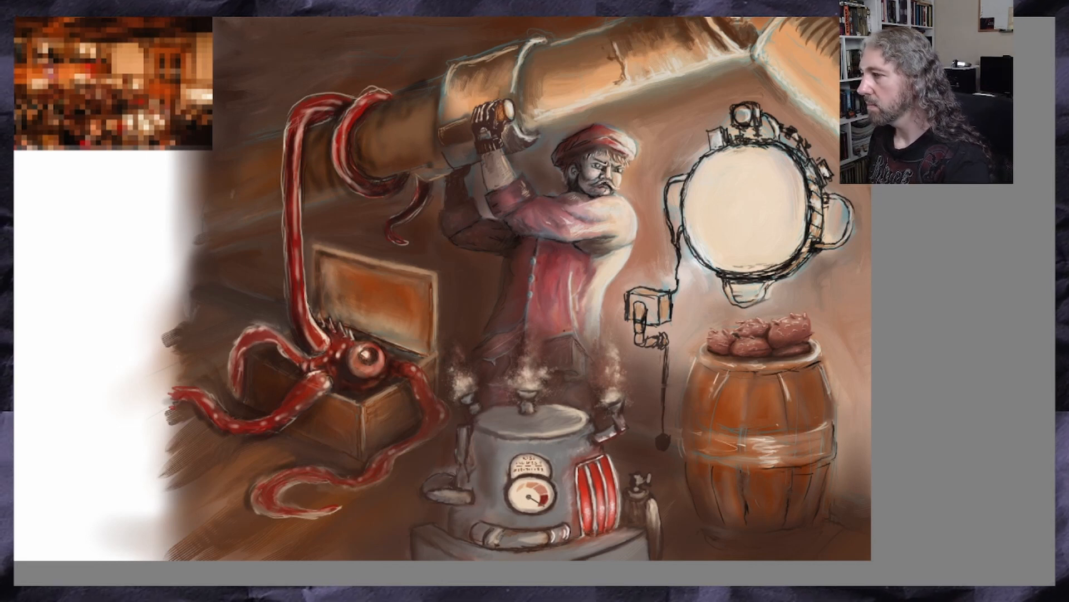
{"action": "scroll", "coordinate": [443, 288], "scroll_direction": "down", "scroll_amount": 3}
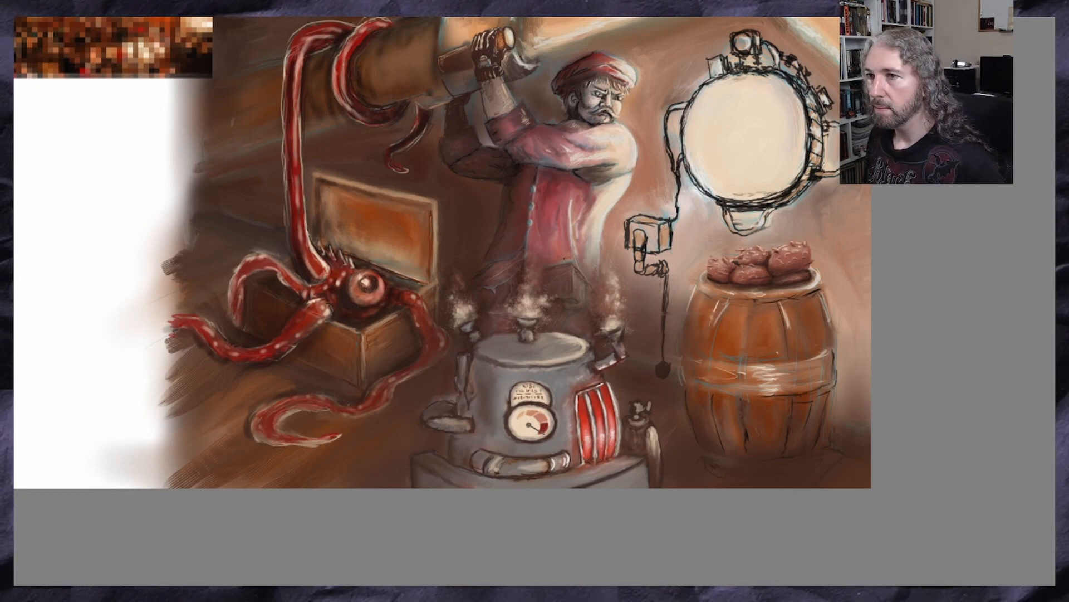
Transform the grey machine to be shorter and narrower, and reposition it centrally in front of the man
{"action": "key", "text": "ctrl+t"}
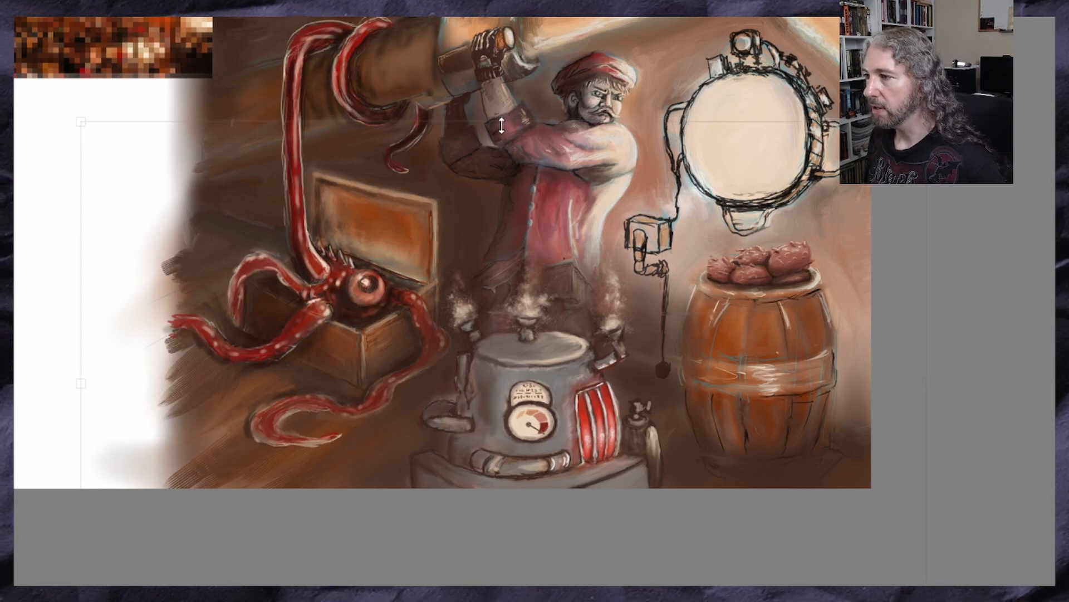
{"action": "left_click_drag", "start_coordinate": [501, 126], "coordinate": [501, 152]}
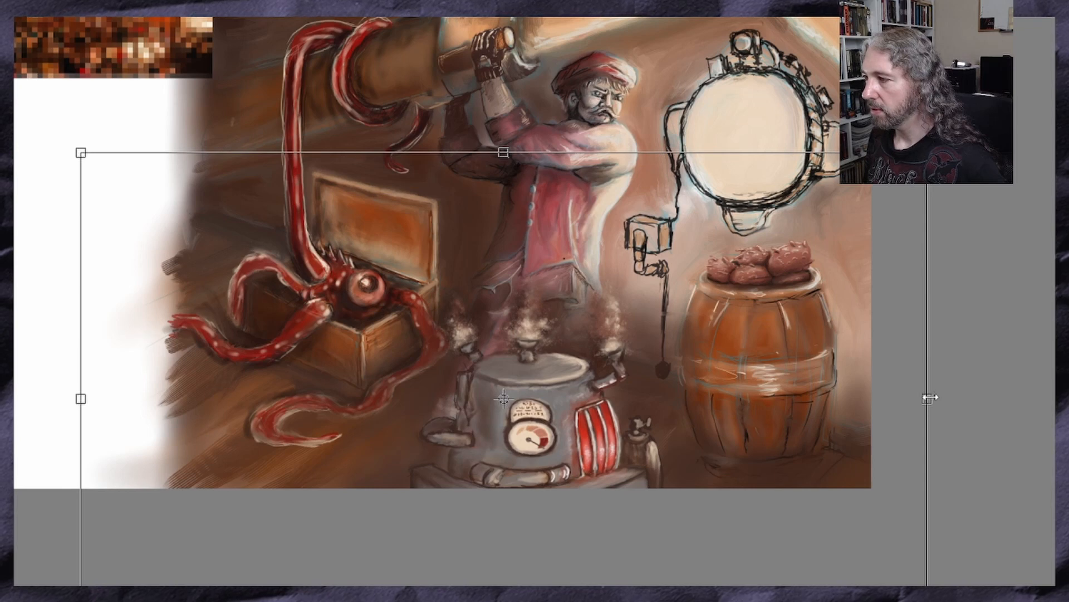
{"action": "left_click_drag", "start_coordinate": [931, 397], "coordinate": [887, 399]}
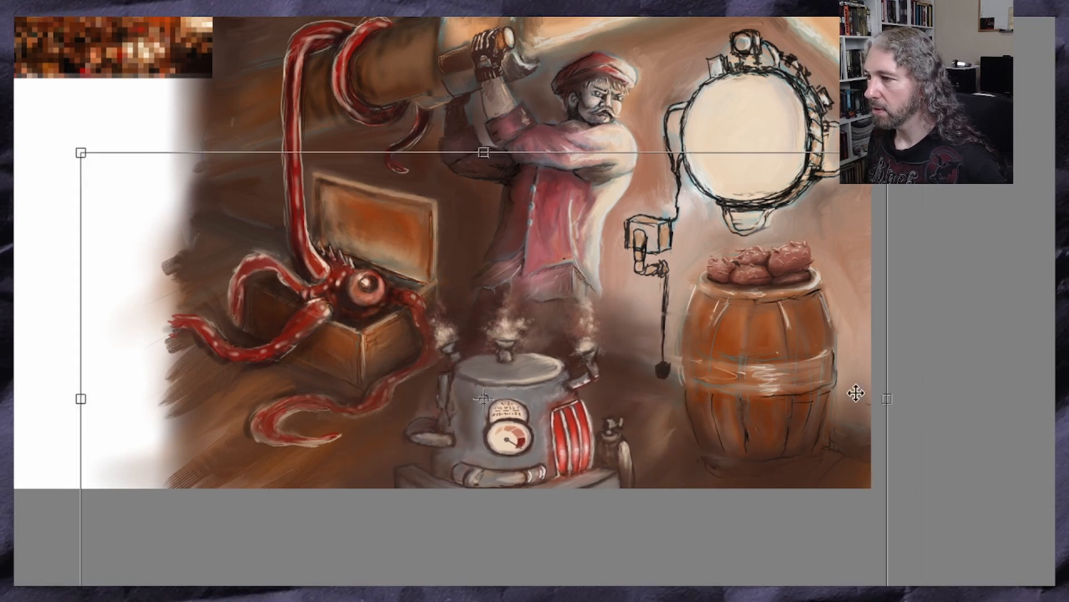
{"action": "left_click_drag", "start_coordinate": [508, 413], "coordinate": [535, 410]}
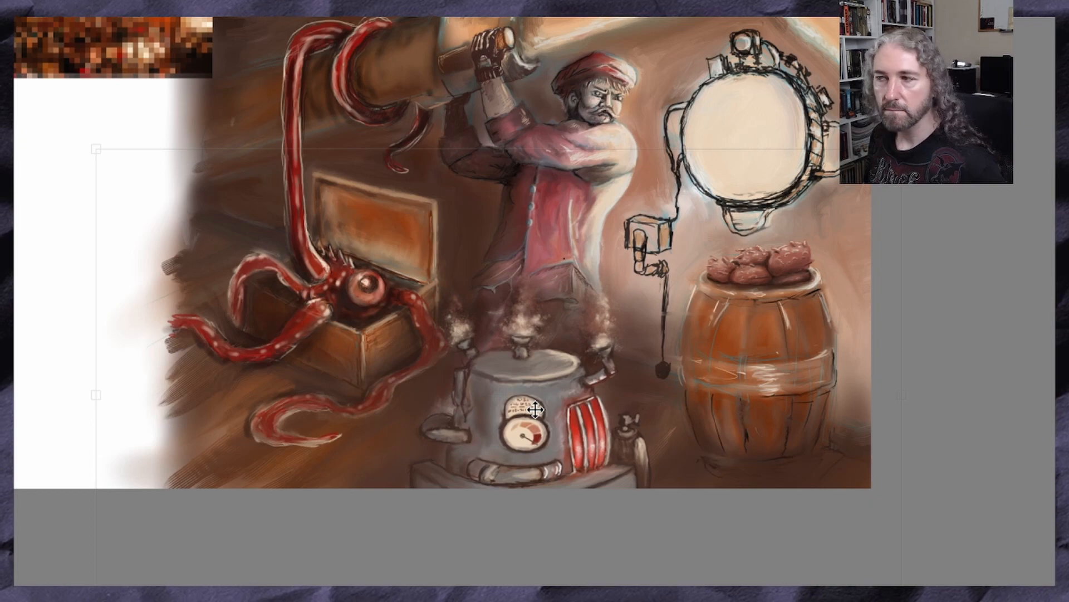
{"action": "scroll", "coordinate": [535, 410], "scroll_direction": "down", "scroll_amount": 2}
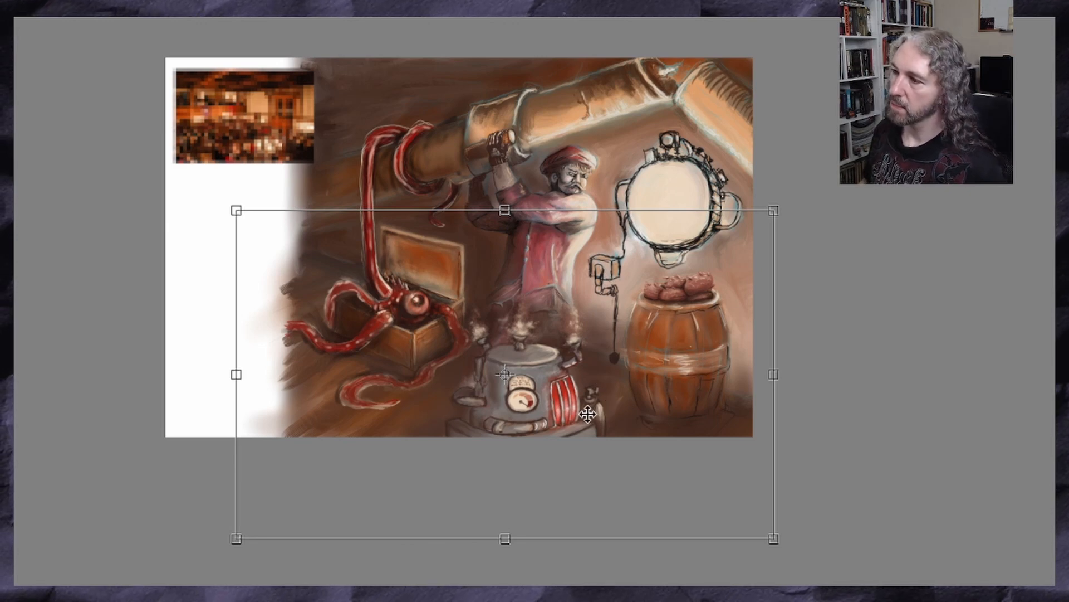
{"action": "scroll", "coordinate": [574, 351], "scroll_direction": "up", "scroll_amount": 3}
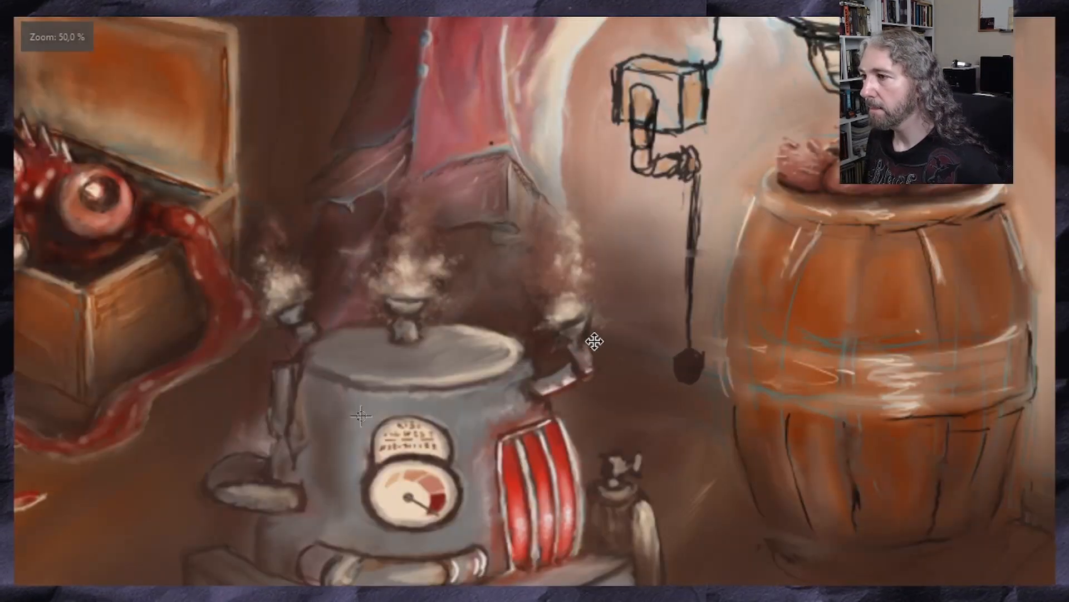
{"action": "scroll", "coordinate": [594, 341], "scroll_direction": "down", "scroll_amount": 3}
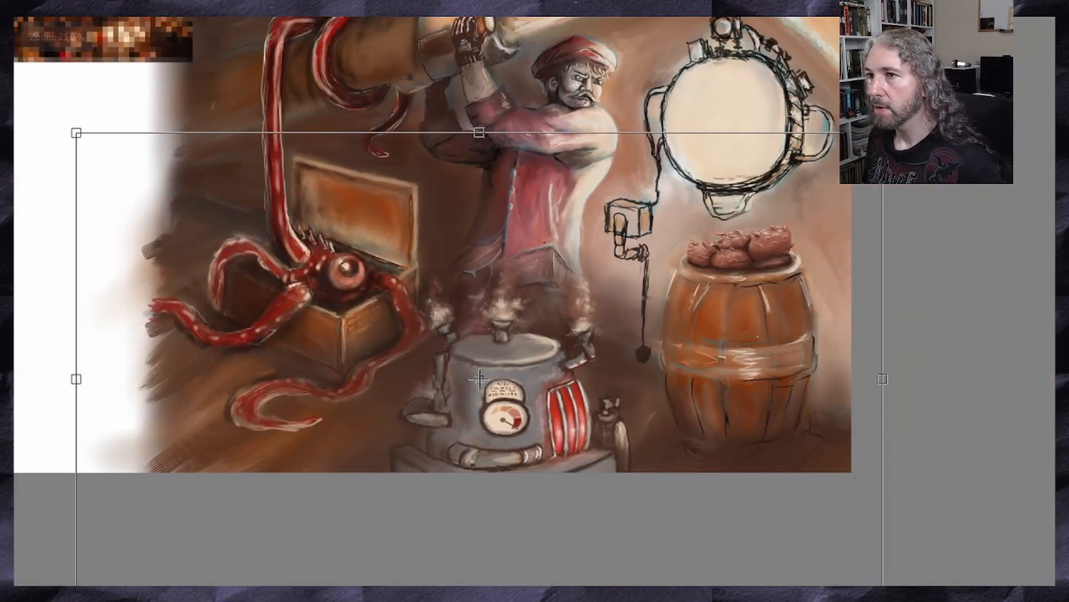
{"action": "key", "text": "Return"}
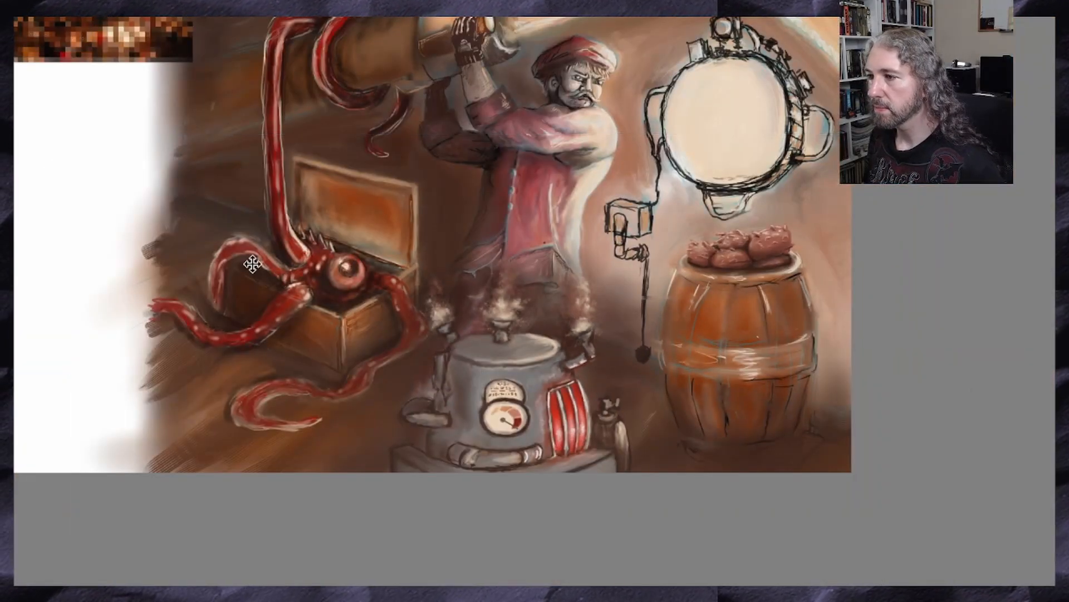
Examine the resized machine's proportions against the man, chest and barrel in the whole scene
{"action": "scroll", "coordinate": [264, 249], "scroll_direction": "down", "scroll_amount": 1}
{"action": "scroll", "coordinate": [401, 410], "scroll_direction": "up", "scroll_amount": 2}
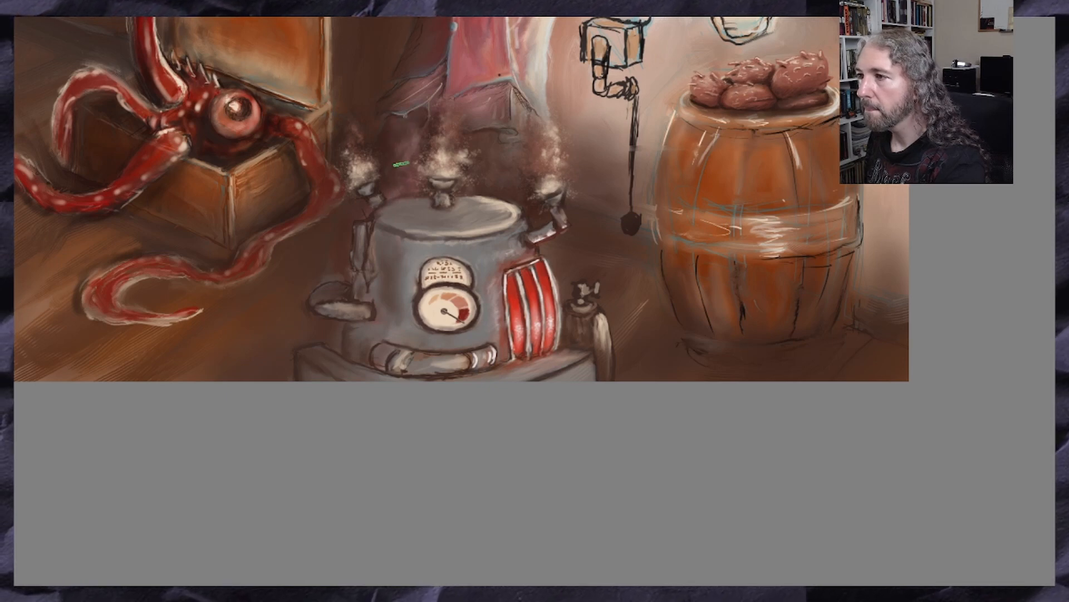
{"action": "scroll", "coordinate": [318, 290], "scroll_direction": "down", "scroll_amount": 3}
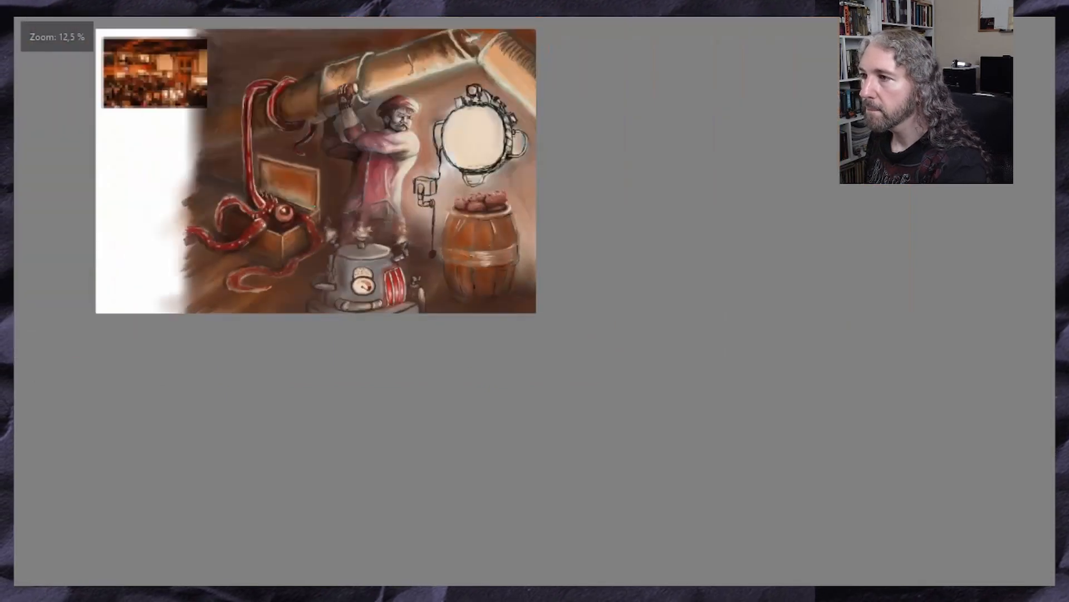
{"action": "scroll", "coordinate": [324, 296], "scroll_direction": "up", "scroll_amount": 2}
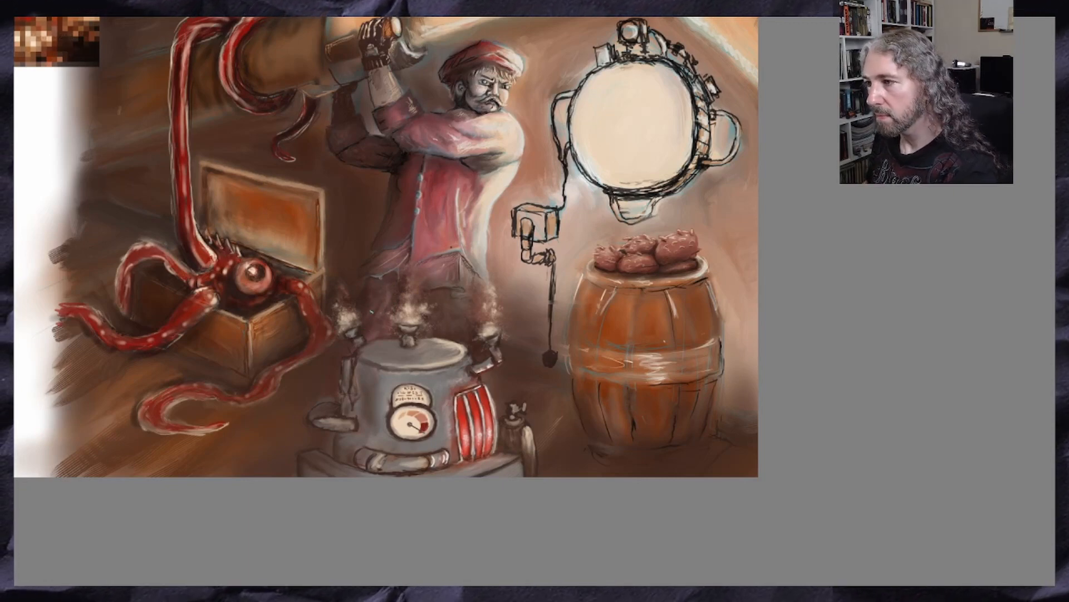
{"action": "scroll", "coordinate": [346, 378], "scroll_direction": "down", "scroll_amount": 3}
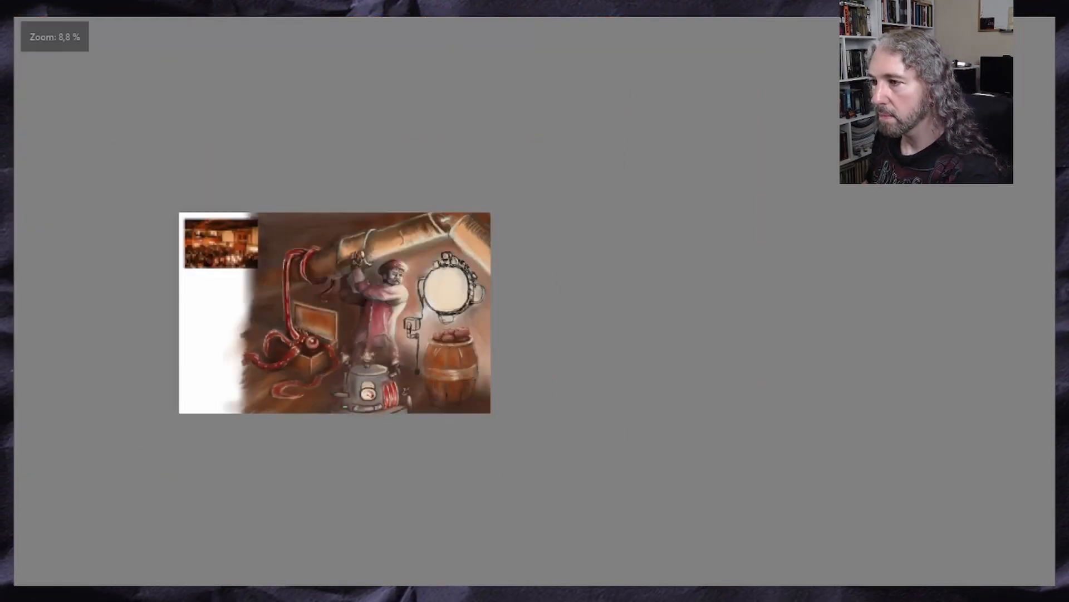
{"action": "scroll", "coordinate": [358, 345], "scroll_direction": "up", "scroll_amount": 4}
{"action": "scroll", "coordinate": [376, 205], "scroll_direction": "down", "scroll_amount": 2}
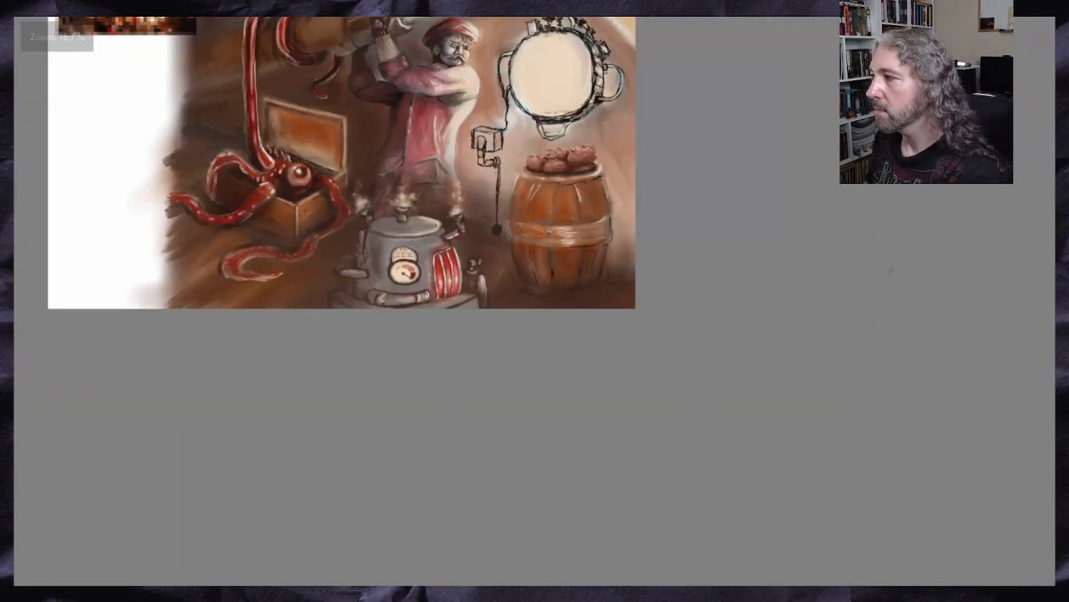
{"action": "left_click_drag", "start_coordinate": [376, 204], "coordinate": [376, 252]}
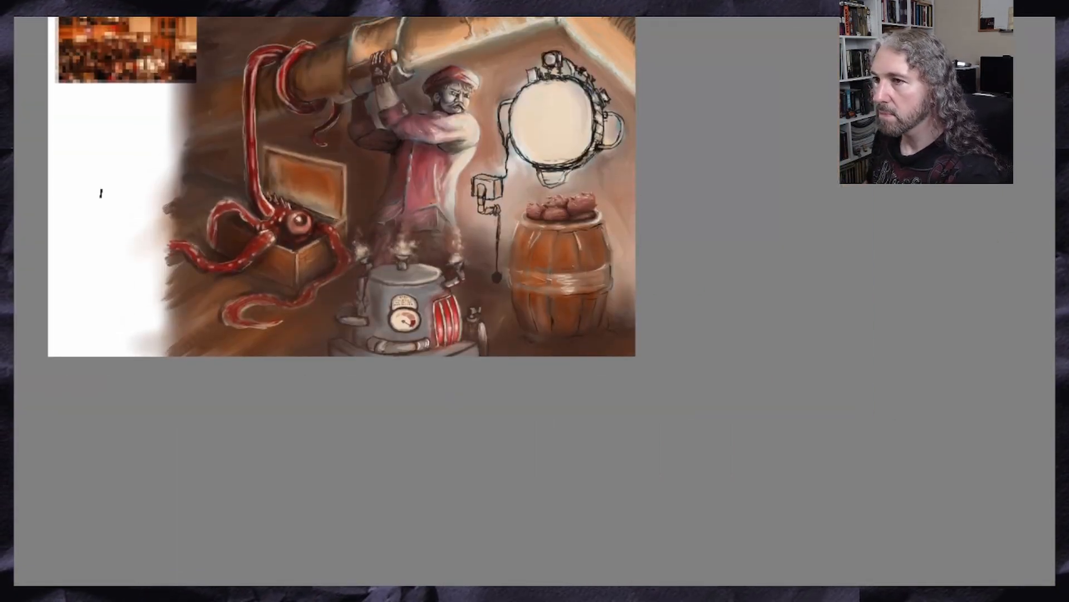
Transform the grey machine to sit slightly lower and further right in front of the man, judging it against the whole scene
{"action": "scroll", "coordinate": [253, 258], "scroll_direction": "up", "scroll_amount": 1}
{"action": "key", "text": "ctrl+t"}
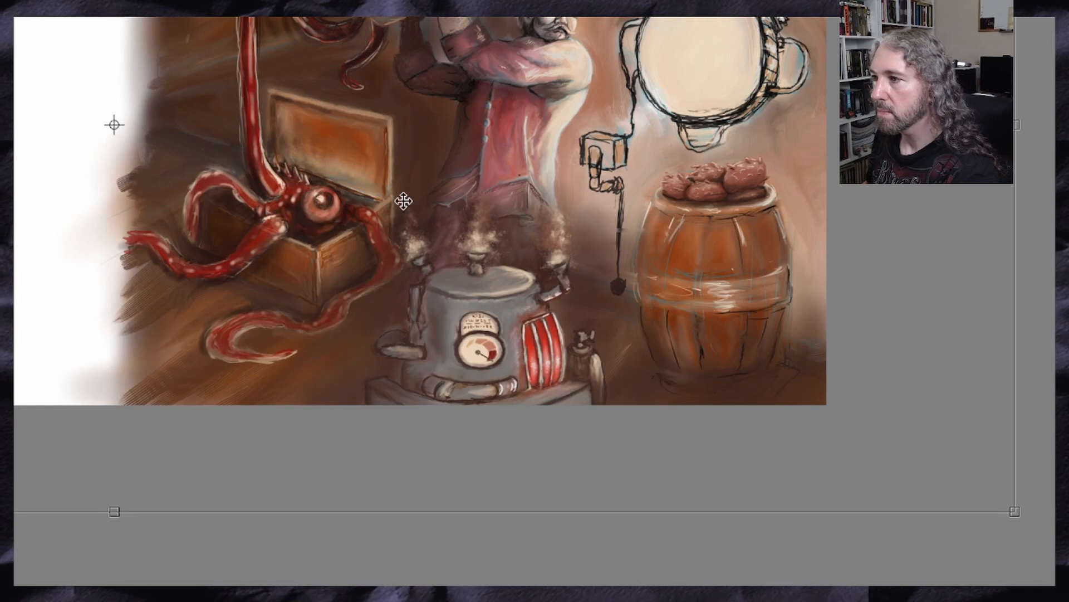
{"action": "scroll", "coordinate": [478, 138], "scroll_direction": "down", "scroll_amount": 1}
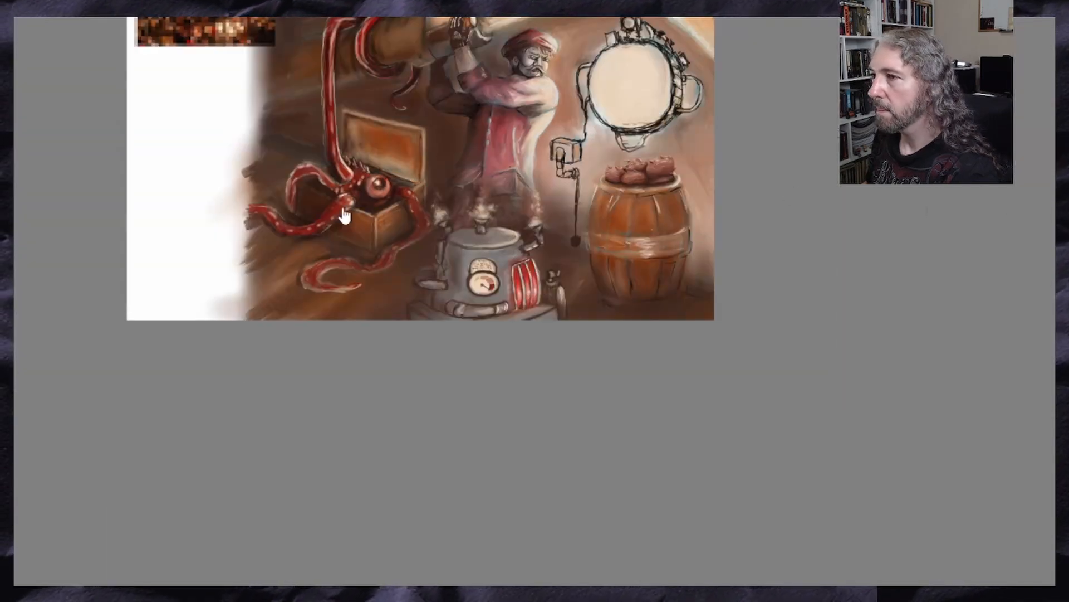
{"action": "left_click", "coordinate": [311, 207]}
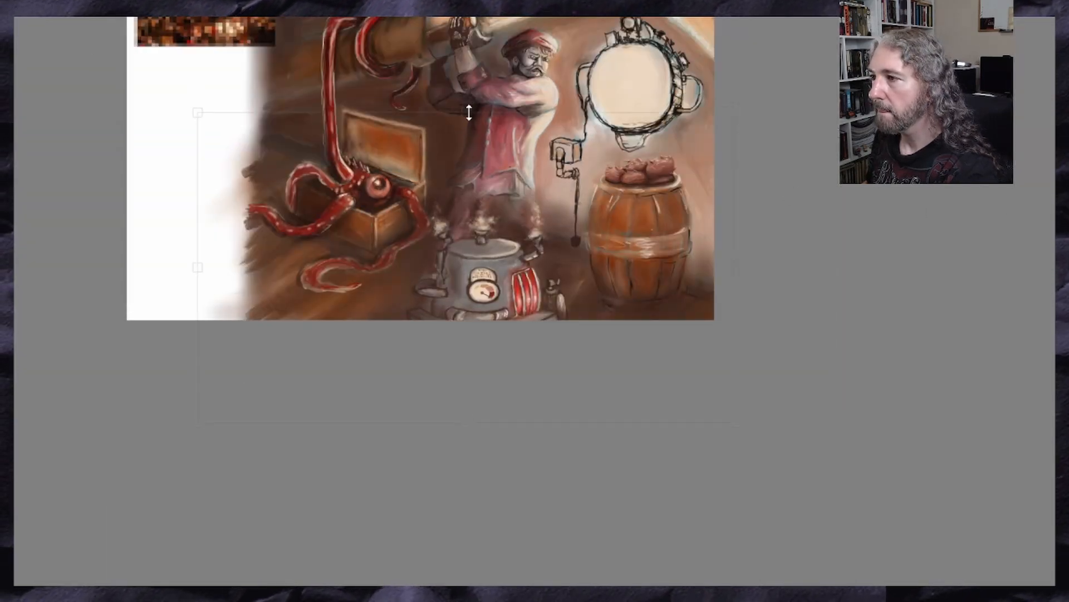
{"action": "scroll", "coordinate": [479, 224], "scroll_direction": "up", "scroll_amount": 2}
{"action": "scroll", "coordinate": [493, 225], "scroll_direction": "down", "scroll_amount": 1}
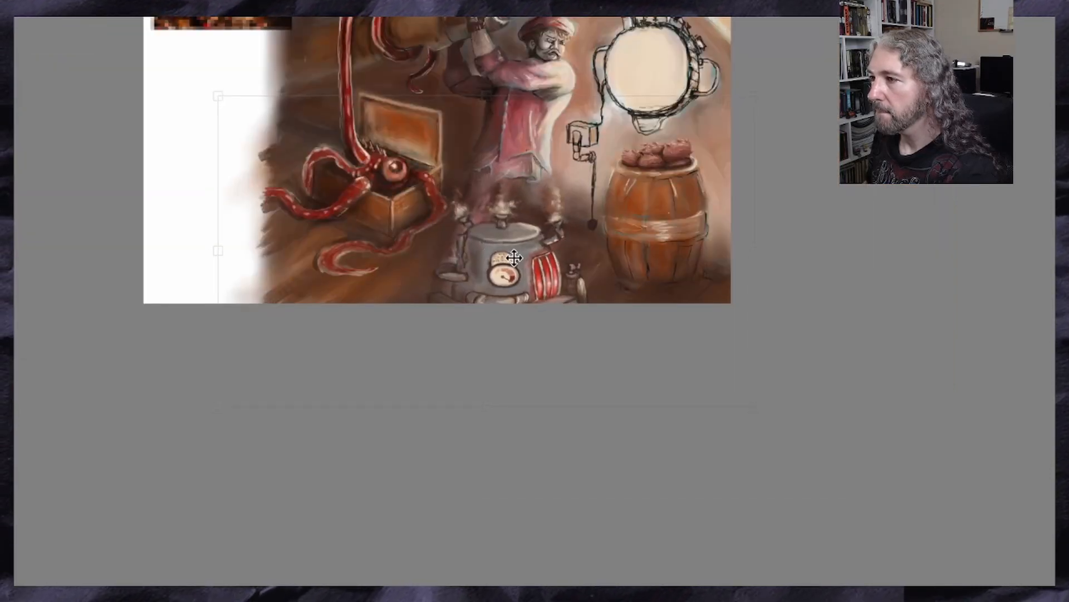
{"action": "mouse_move", "coordinate": [514, 258]}
{"action": "left_mouse_down"}
{"action": "mouse_move", "coordinate": [489, 255]}
{"action": "mouse_move", "coordinate": [519, 252]}
{"action": "left_mouse_up"}
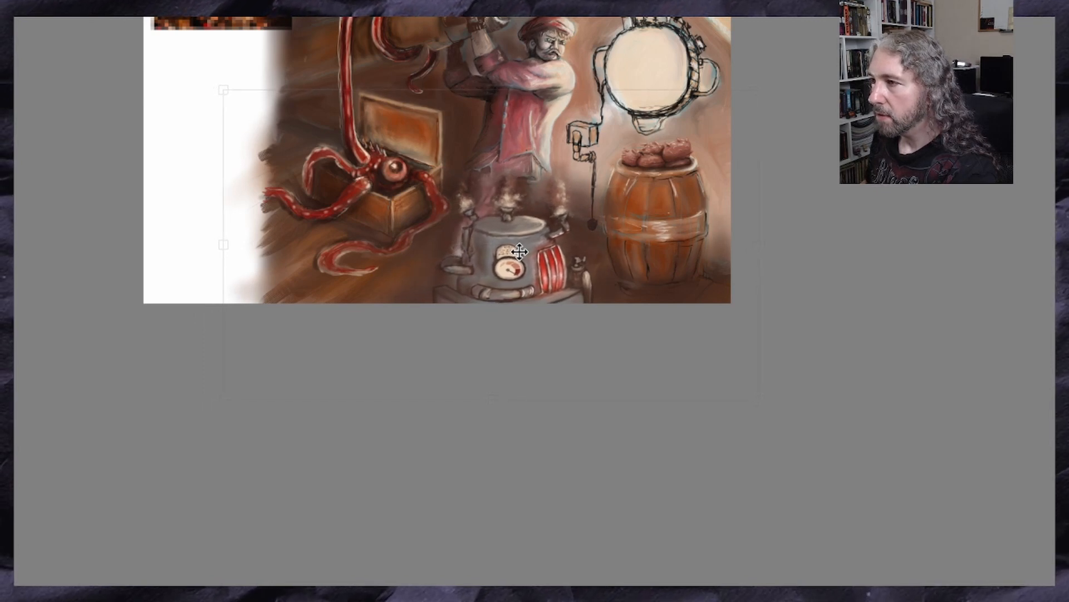
{"action": "scroll", "coordinate": [504, 282], "scroll_direction": "up", "scroll_amount": 3}
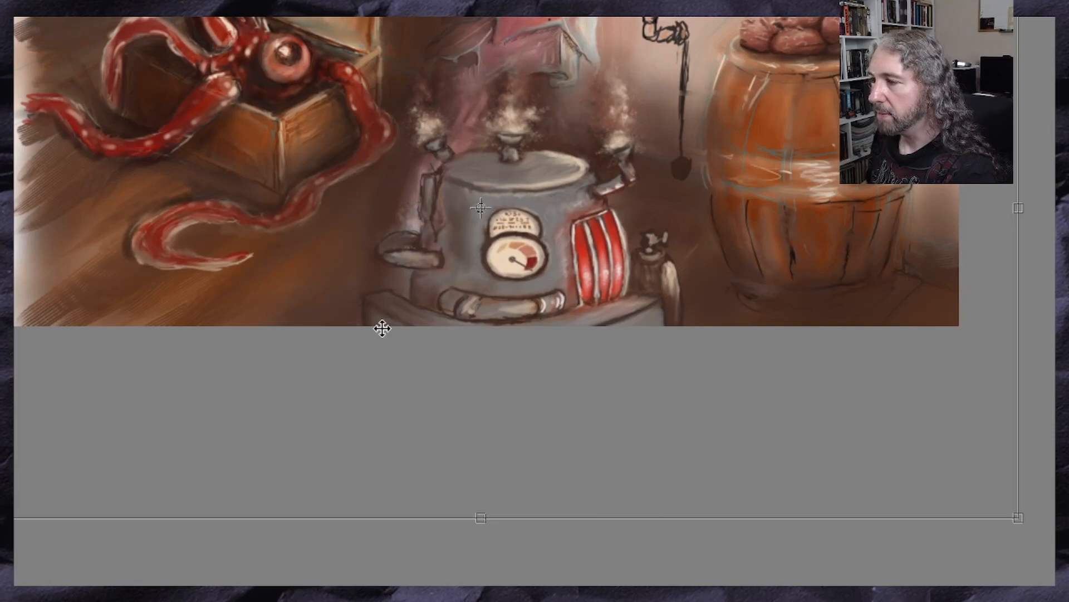
{"action": "scroll", "coordinate": [419, 243], "scroll_direction": "down", "scroll_amount": 1}
{"action": "scroll", "coordinate": [454, 223], "scroll_direction": "down", "scroll_amount": 1}
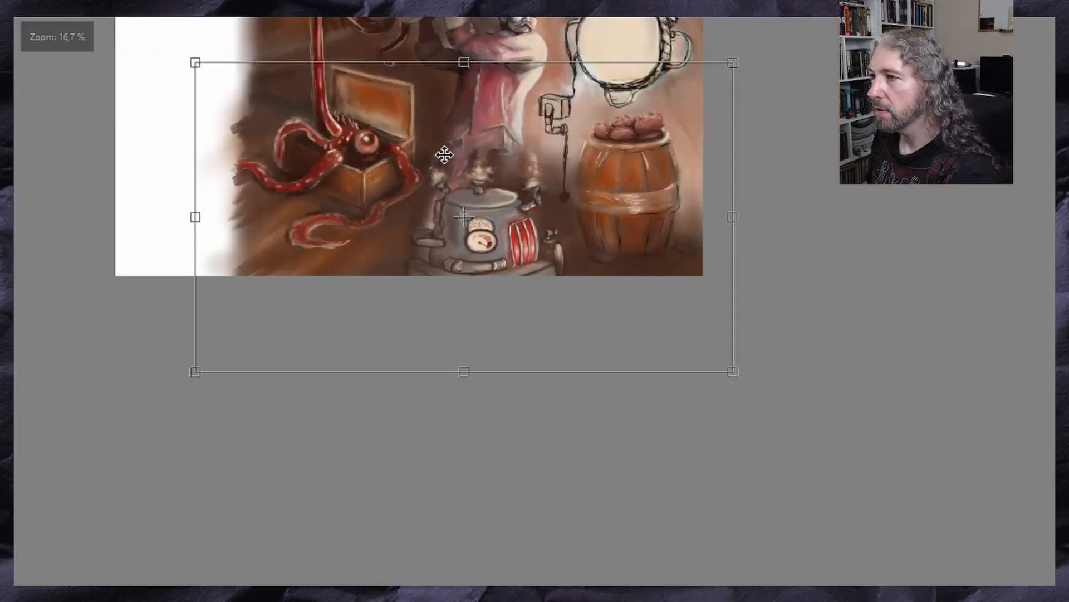
Nudge the machine a little further right towards the barrel and apply the transformation
{"action": "key", "text": "Return"}
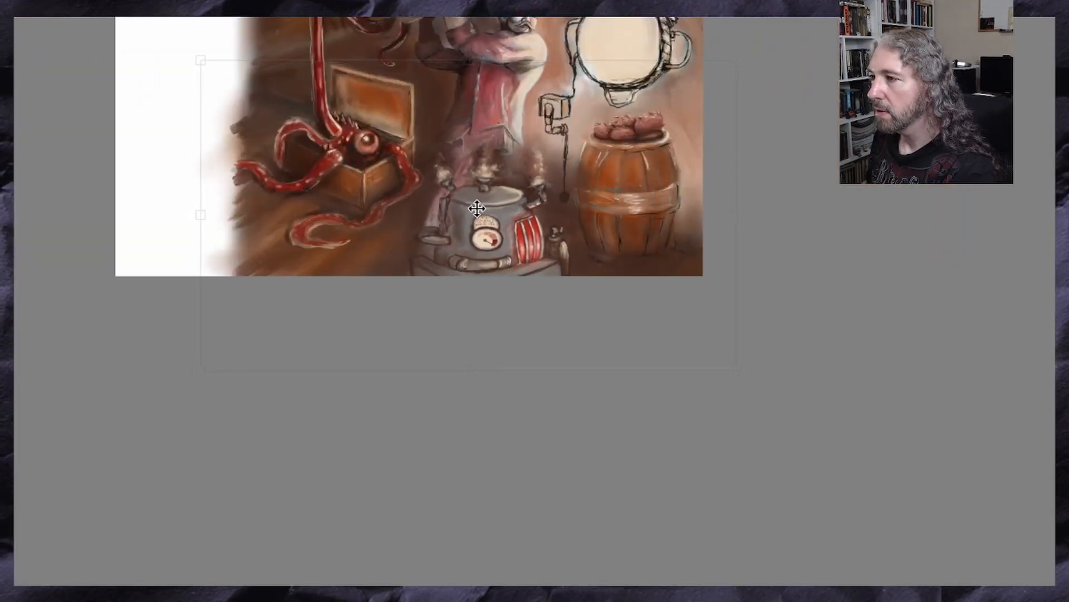
{"action": "left_click_drag", "start_coordinate": [477, 208], "coordinate": [481, 211]}
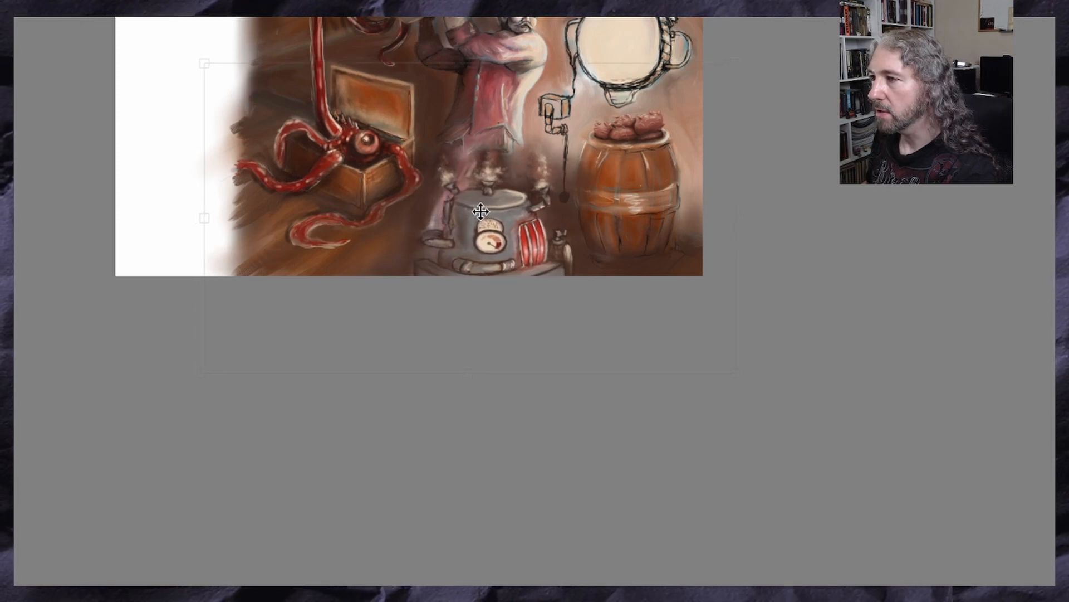
{"action": "scroll", "coordinate": [510, 136], "scroll_direction": "down", "scroll_amount": 2}
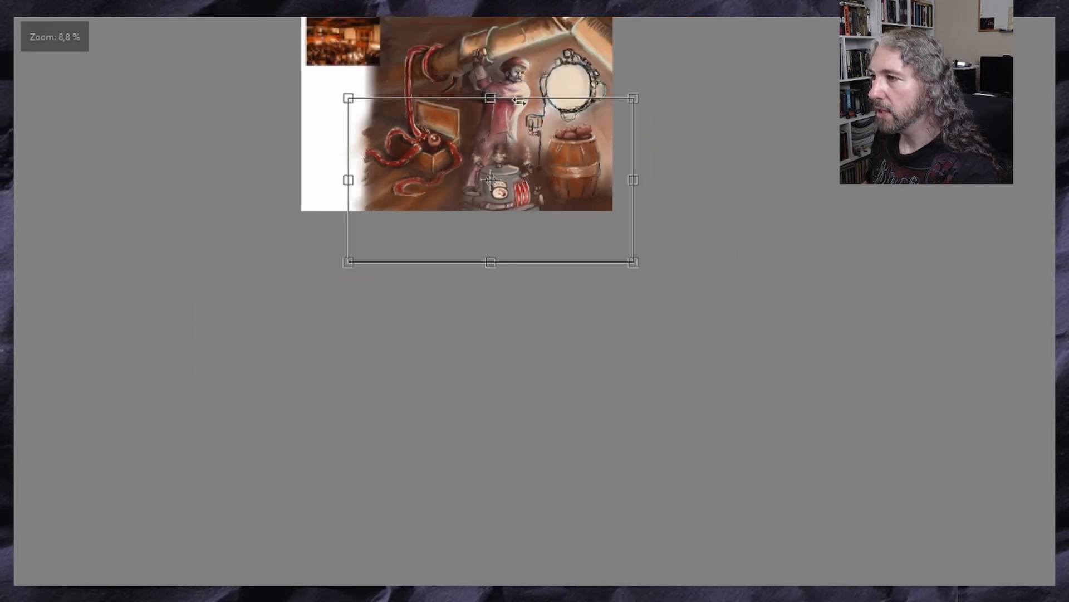
{"action": "scroll", "coordinate": [529, 100], "scroll_direction": "up", "scroll_amount": 2}
{"action": "scroll", "coordinate": [492, 200], "scroll_direction": "up", "scroll_amount": 2}
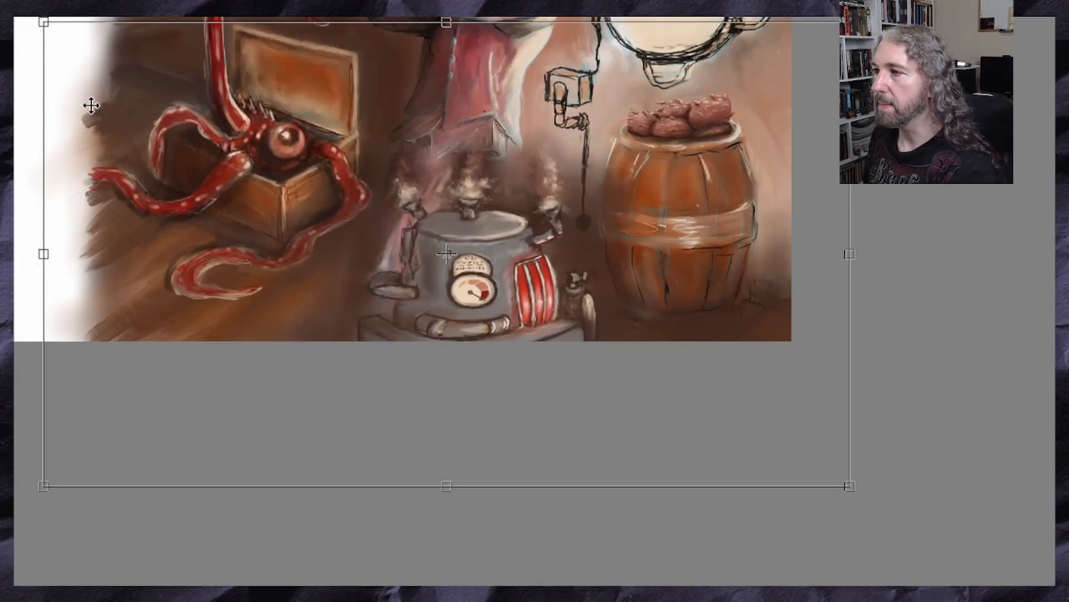
{"action": "key", "text": "Return"}
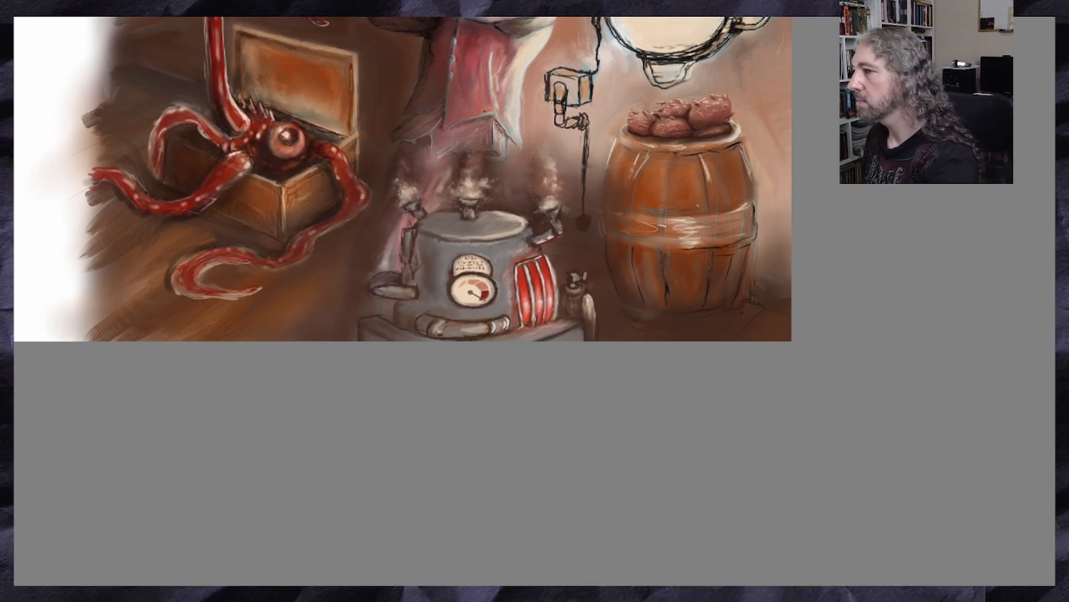
Blend the pinkish area along the machine's left side into the brown background with a large soft brush
{"action": "key", "text": "alt+c"}
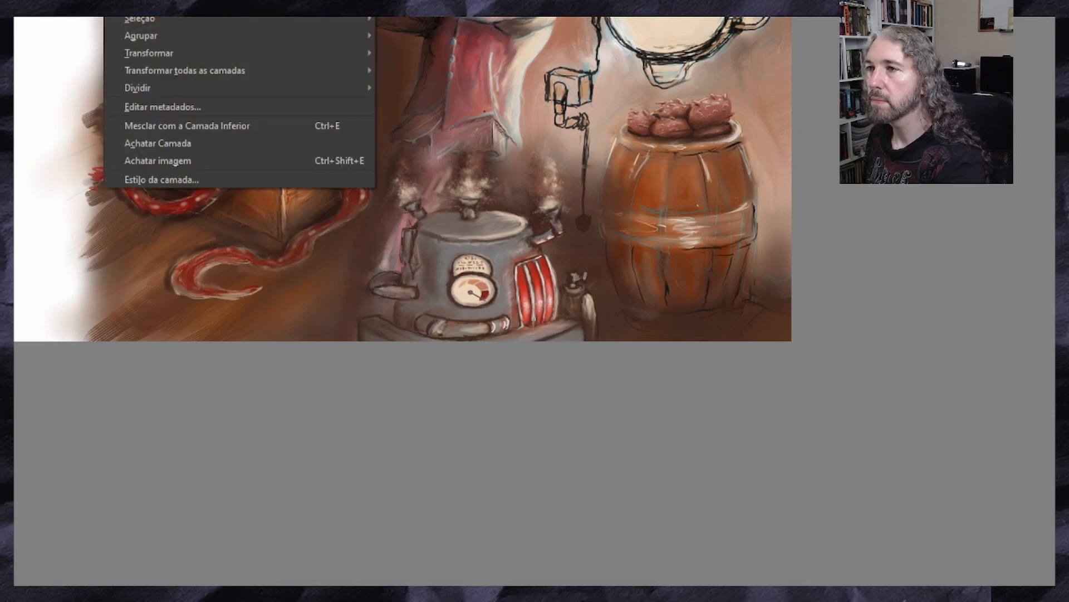
{"action": "key", "text": "Escape"}
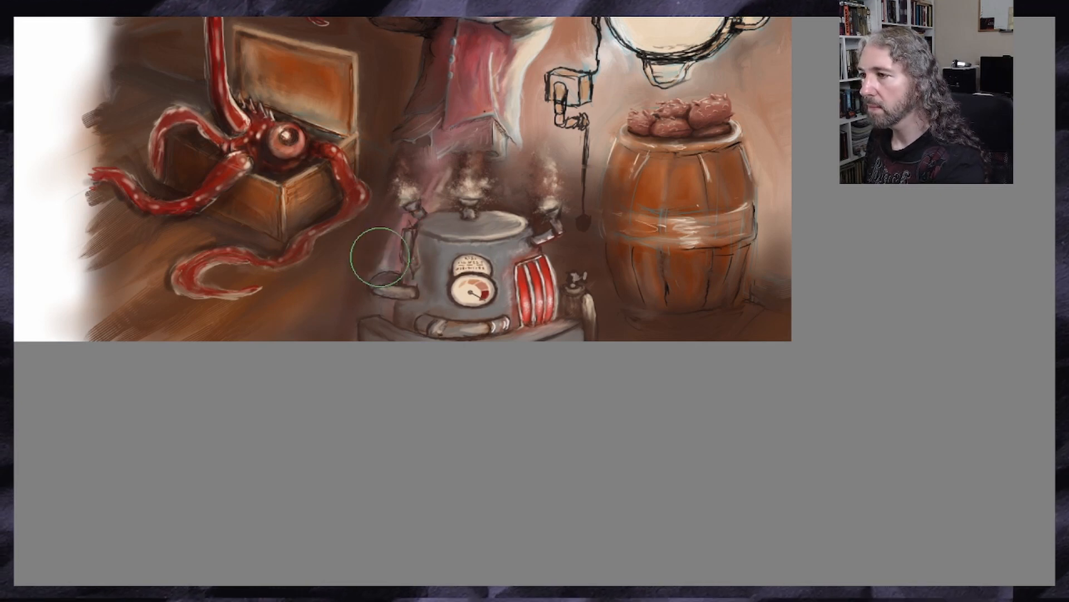
{"action": "mouse_move", "coordinate": [379, 257]}
{"action": "left_mouse_down"}
{"action": "mouse_move", "coordinate": [429, 184]}
{"action": "mouse_move", "coordinate": [367, 293]}
{"action": "mouse_move", "coordinate": [431, 187]}
{"action": "mouse_move", "coordinate": [413, 171]}
{"action": "mouse_move", "coordinate": [364, 339]}
{"action": "left_mouse_up"}
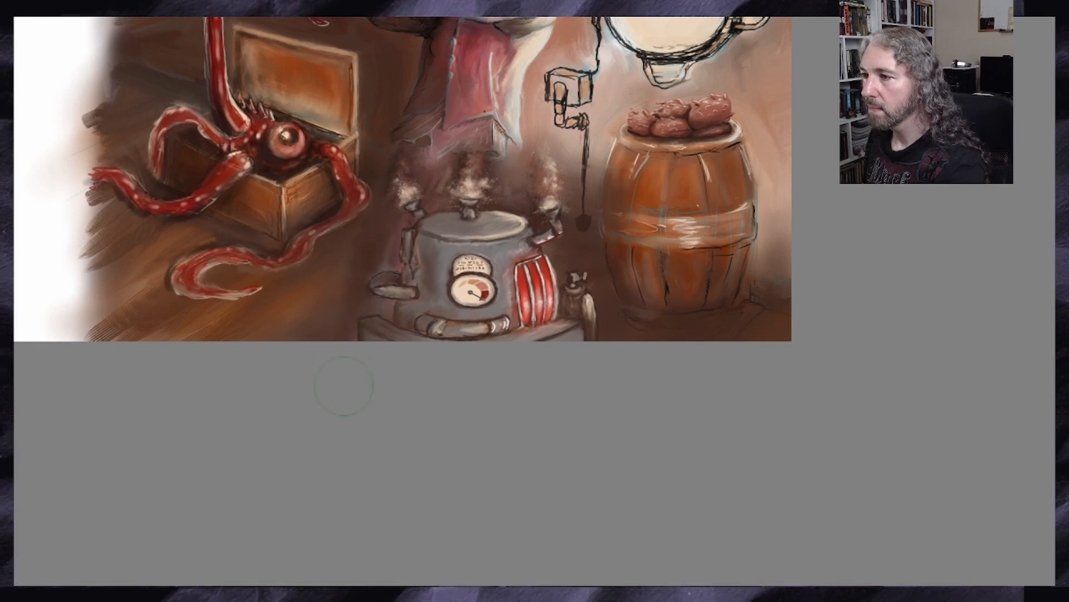
{"action": "scroll", "coordinate": [230, 251], "scroll_direction": "down", "scroll_amount": 2}
{"action": "scroll", "coordinate": [255, 178], "scroll_direction": "up", "scroll_amount": 2}
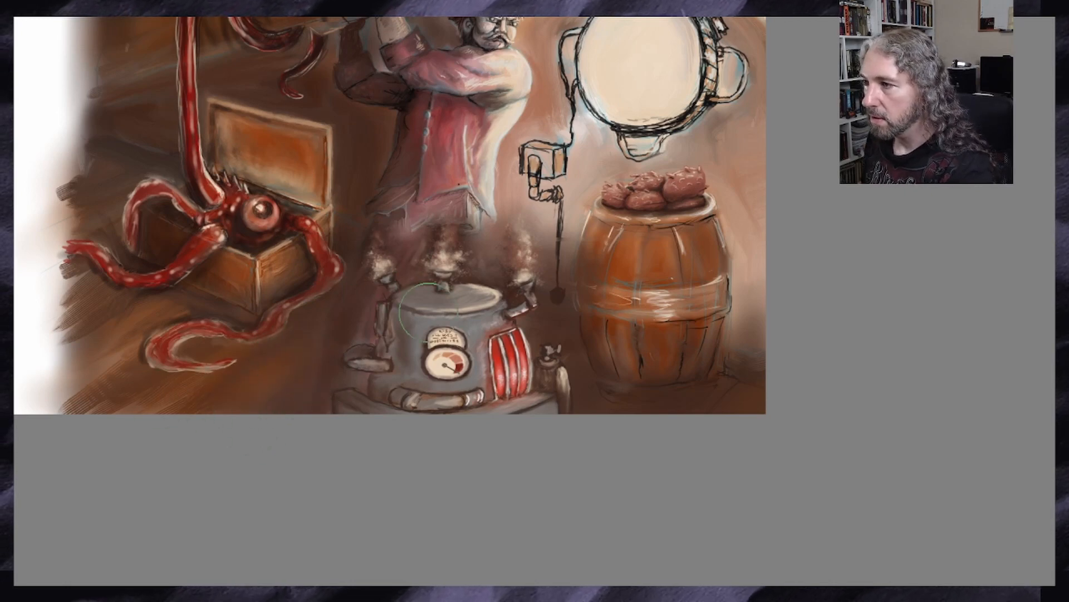
{"action": "scroll", "coordinate": [282, 329], "scroll_direction": "up", "scroll_amount": 1}
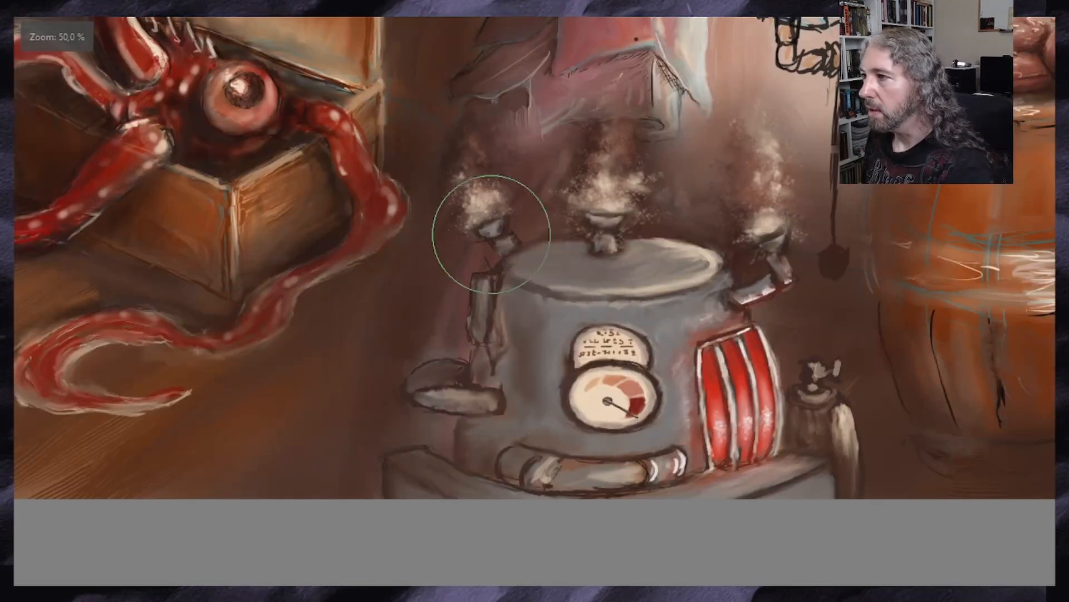
{"action": "scroll", "coordinate": [535, 301], "scroll_direction": "up", "scroll_amount": 3}
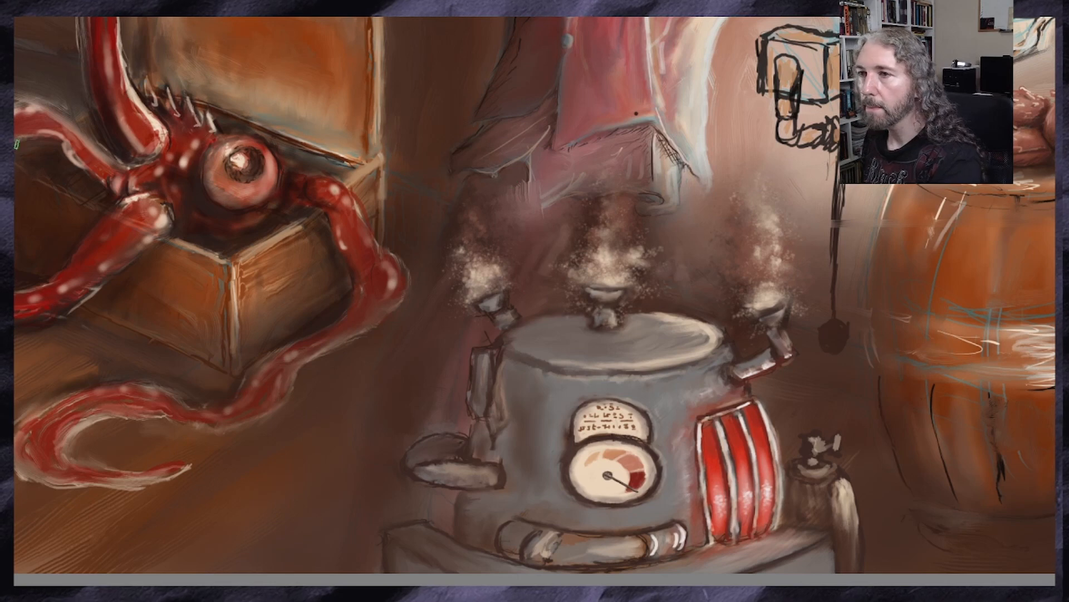
Define the hem and folds of the man's coat above the machine with small dark strokes
{"action": "key", "text": "ctrl"}
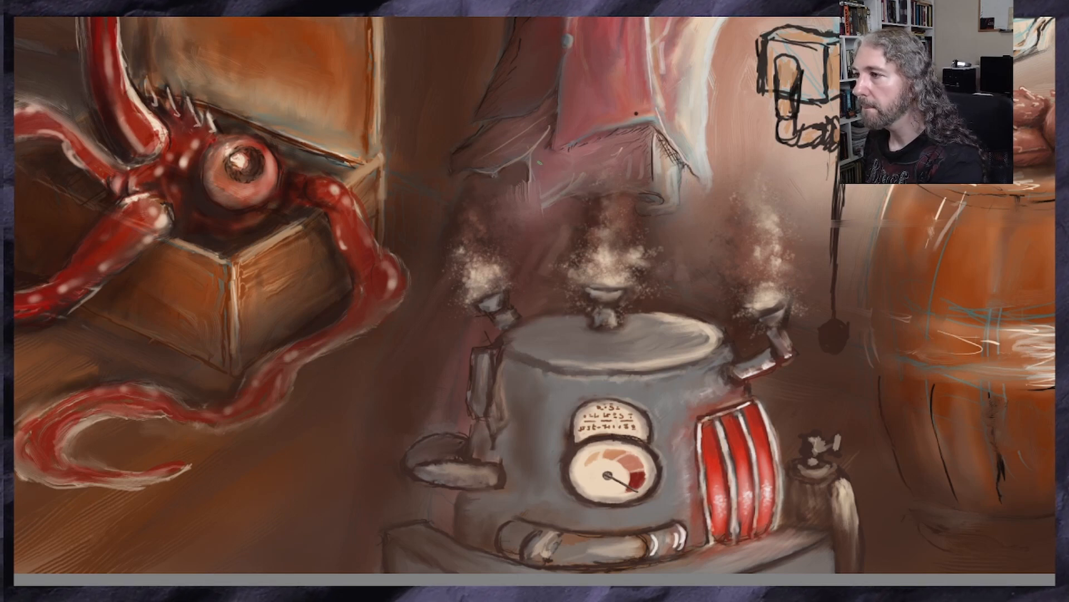
{"action": "left_click_drag", "start_coordinate": [531, 171], "coordinate": [526, 219]}
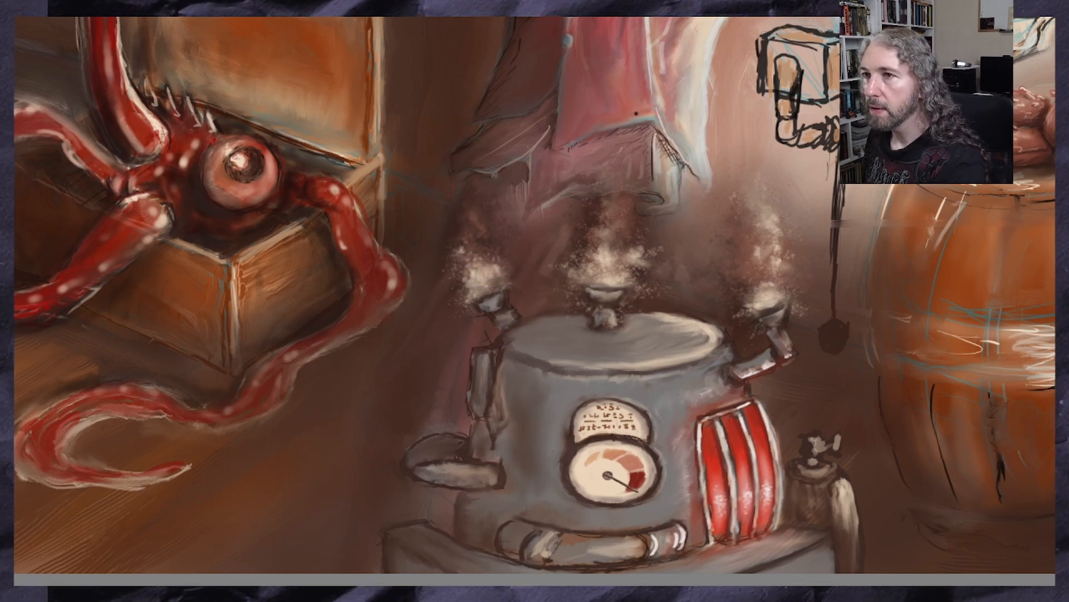
{"action": "mouse_move", "coordinate": [518, 179]}
{"action": "left_mouse_down"}
{"action": "mouse_move", "coordinate": [516, 220]}
{"action": "mouse_move", "coordinate": [516, 203]}
{"action": "left_mouse_up"}
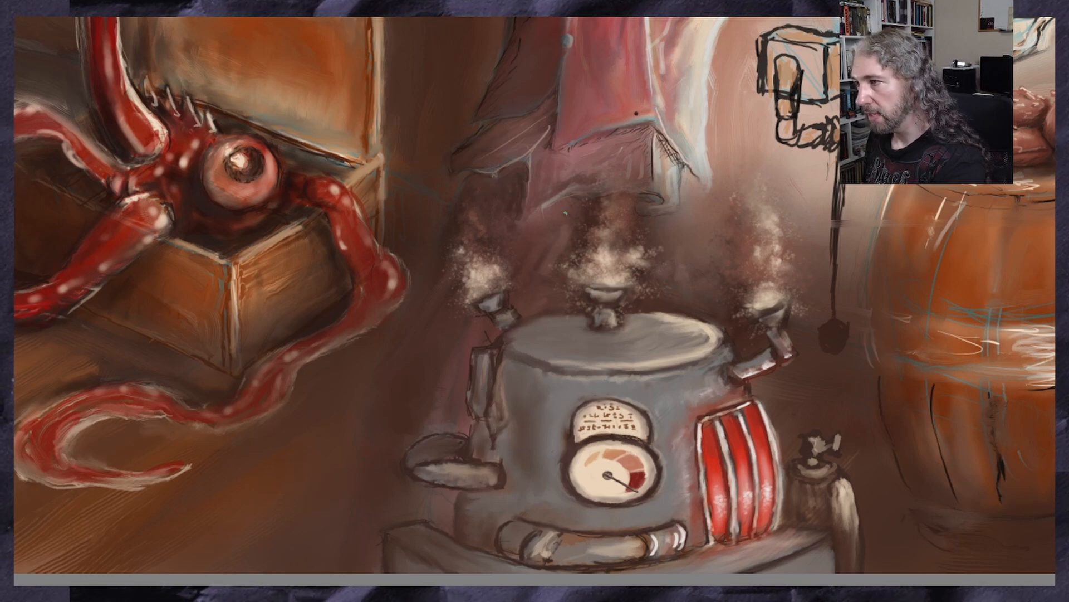
{"action": "left_click_drag", "start_coordinate": [561, 208], "coordinate": [538, 217]}
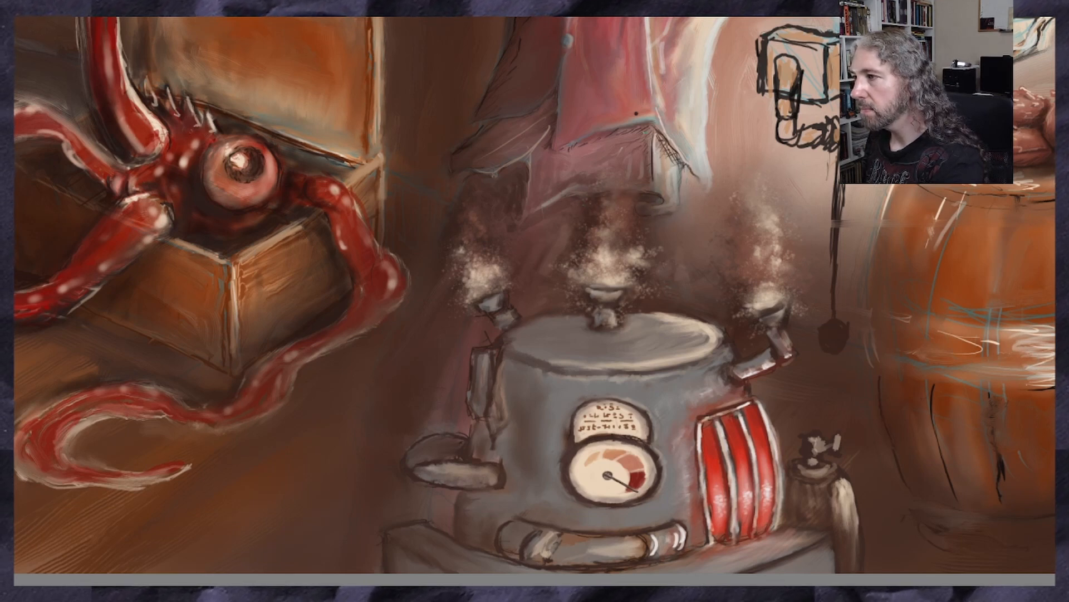
{"action": "mouse_move", "coordinate": [607, 138]}
{"action": "left_mouse_down"}
{"action": "mouse_move", "coordinate": [632, 132]}
{"action": "mouse_move", "coordinate": [585, 149]}
{"action": "left_mouse_up"}
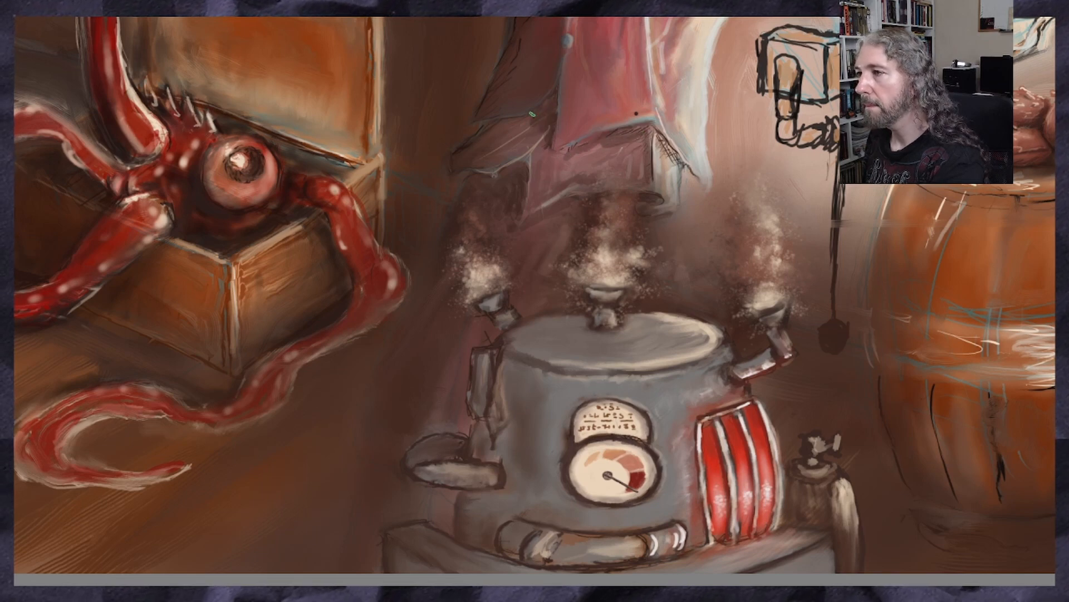
{"action": "left_click_drag", "start_coordinate": [563, 119], "coordinate": [555, 152]}
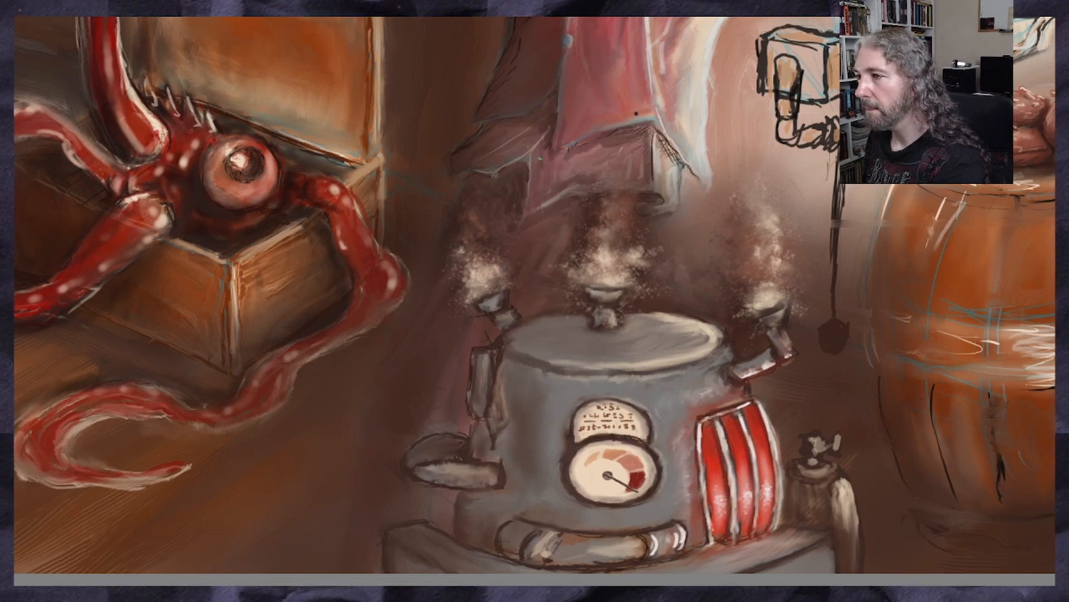
Darken the floor shadow along the machine's left side and check it within the whole composition
{"action": "scroll", "coordinate": [464, 249], "scroll_direction": "down", "scroll_amount": 4}
{"action": "scroll", "coordinate": [362, 224], "scroll_direction": "up", "scroll_amount": 2}
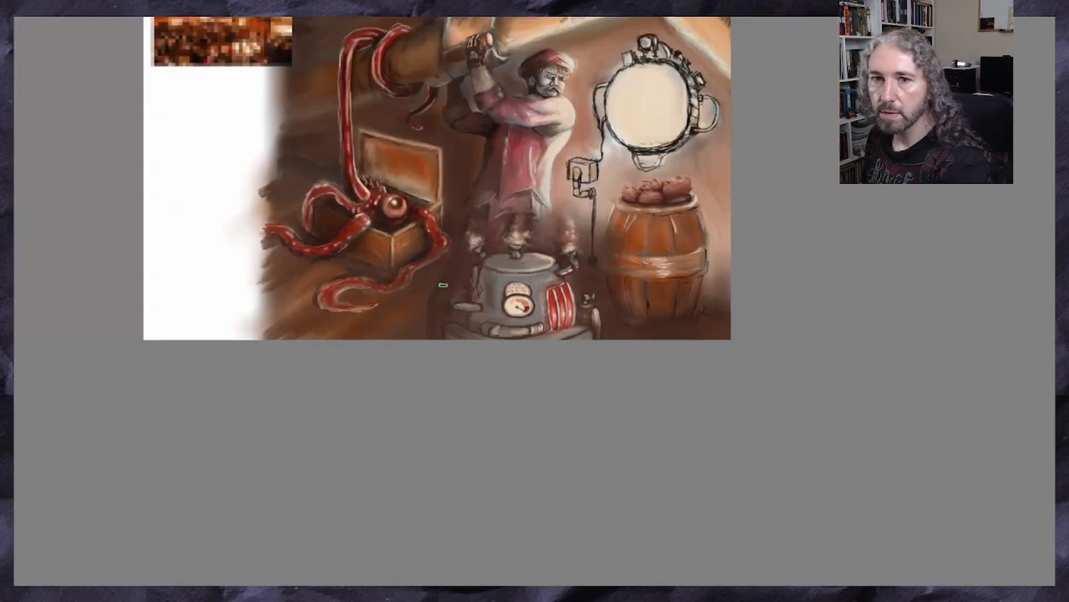
{"action": "scroll", "coordinate": [444, 284], "scroll_direction": "down", "scroll_amount": 1}
{"action": "scroll", "coordinate": [492, 115], "scroll_direction": "up", "scroll_amount": 1}
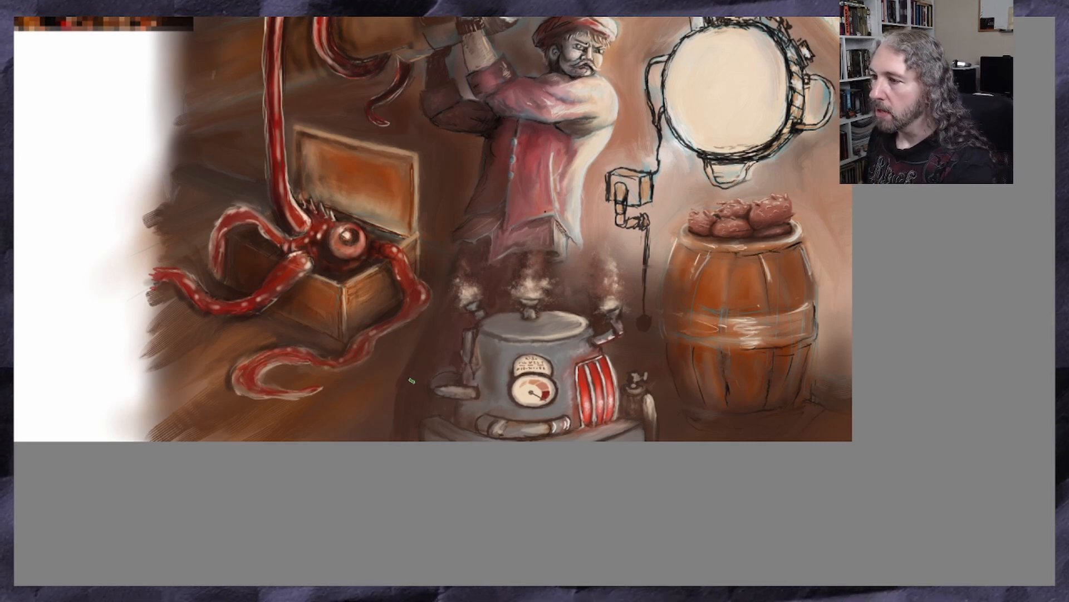
{"action": "key", "text": "ctrl+plus"}
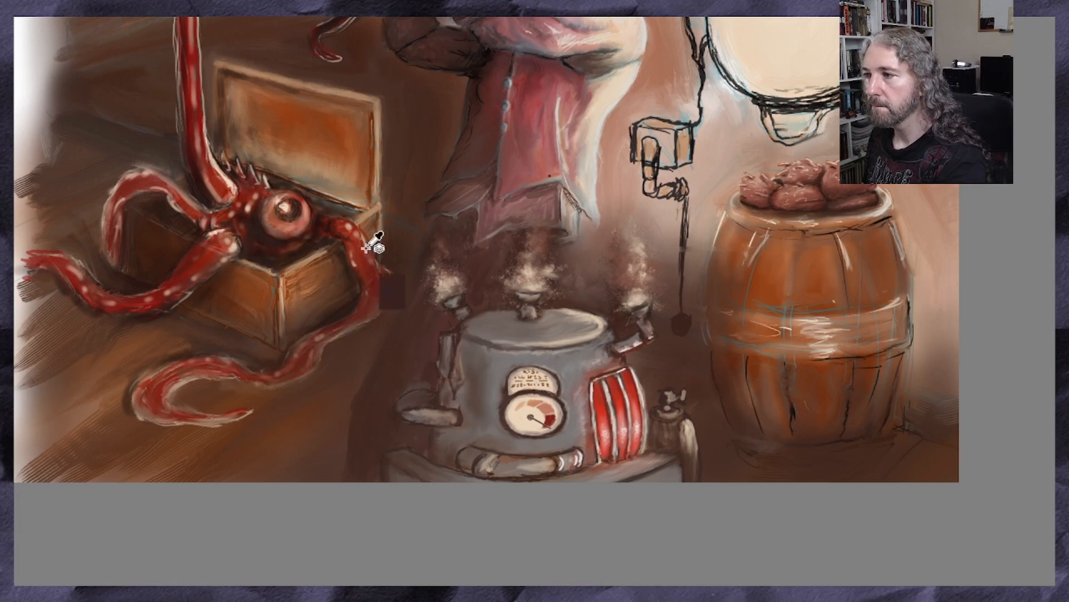
Extend the central vent's steam up over the man's coat and add dark haze towards the right vent with a textured brush
{"action": "left_click", "coordinate": [526, 274], "text": "ctrl"}
{"action": "left_click_drag", "start_coordinate": [525, 274], "coordinate": [535, 289]}
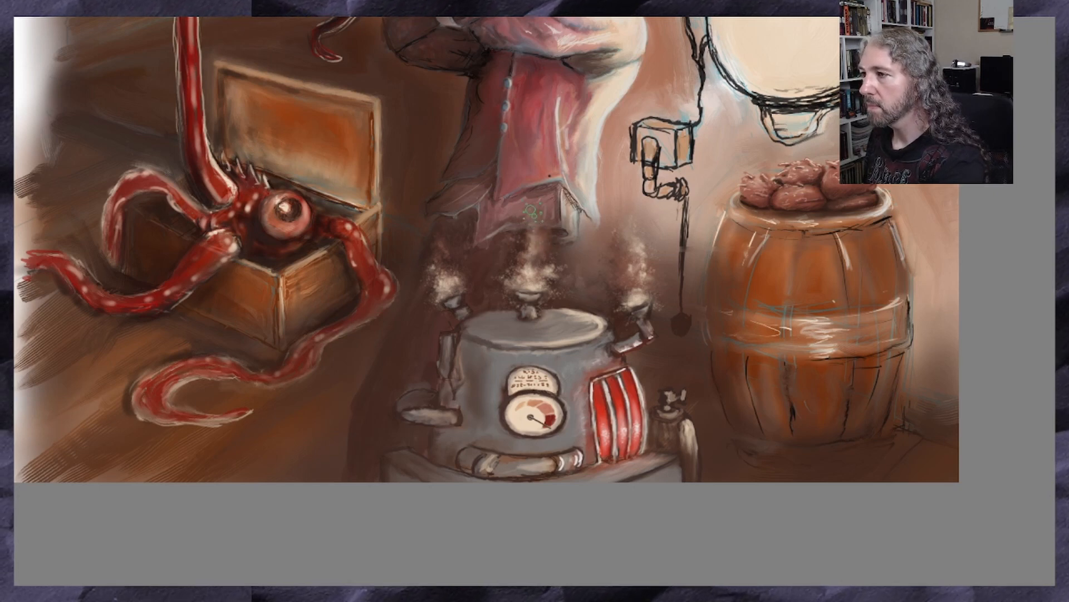
{"action": "mouse_move", "coordinate": [533, 221]}
{"action": "left_mouse_down"}
{"action": "mouse_move", "coordinate": [537, 194]}
{"action": "mouse_move", "coordinate": [545, 248]}
{"action": "mouse_move", "coordinate": [518, 248]}
{"action": "mouse_move", "coordinate": [517, 231]}
{"action": "mouse_move", "coordinate": [548, 257]}
{"action": "mouse_move", "coordinate": [523, 258]}
{"action": "mouse_move", "coordinate": [533, 191]}
{"action": "left_mouse_up"}
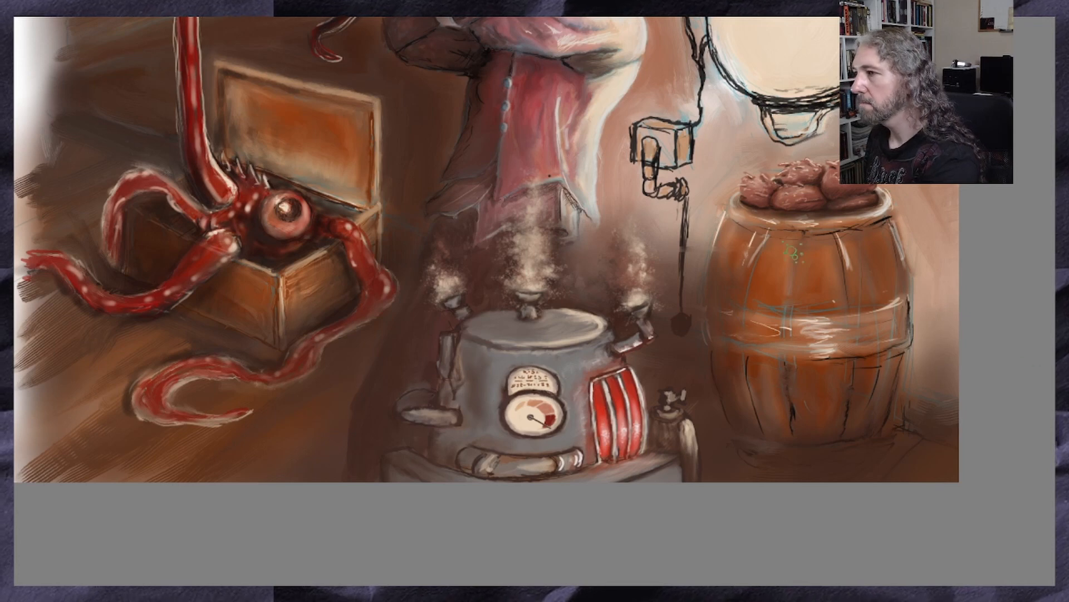
{"action": "mouse_move", "coordinate": [543, 203]}
{"action": "left_mouse_down"}
{"action": "mouse_move", "coordinate": [549, 210]}
{"action": "mouse_move", "coordinate": [537, 197]}
{"action": "left_mouse_up"}
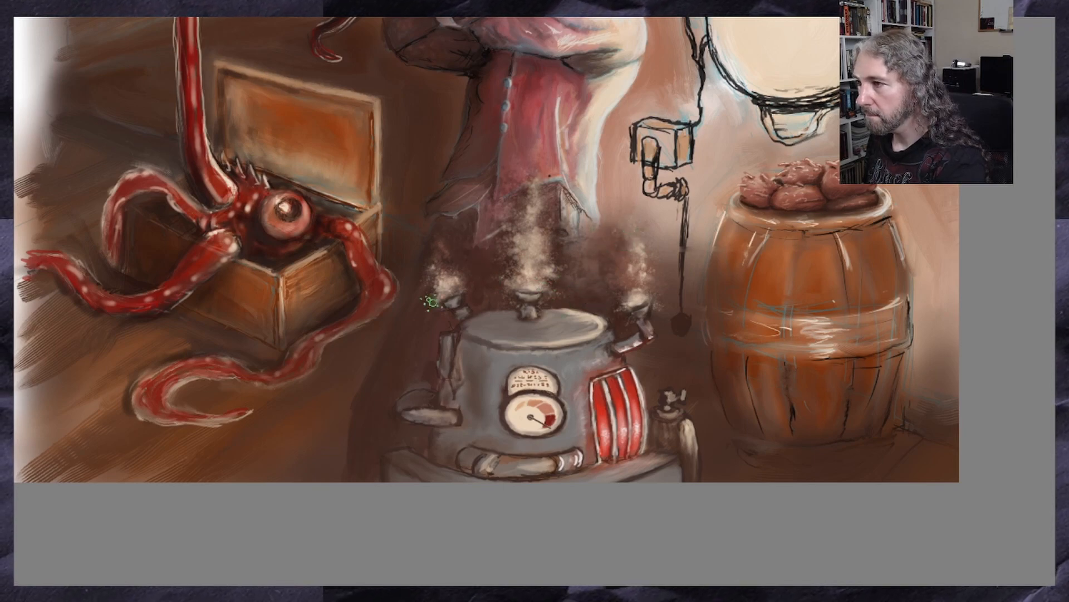
{"action": "scroll", "coordinate": [457, 231], "scroll_direction": "down", "scroll_amount": 2}
{"action": "scroll", "coordinate": [535, 231], "scroll_direction": "up", "scroll_amount": 3}
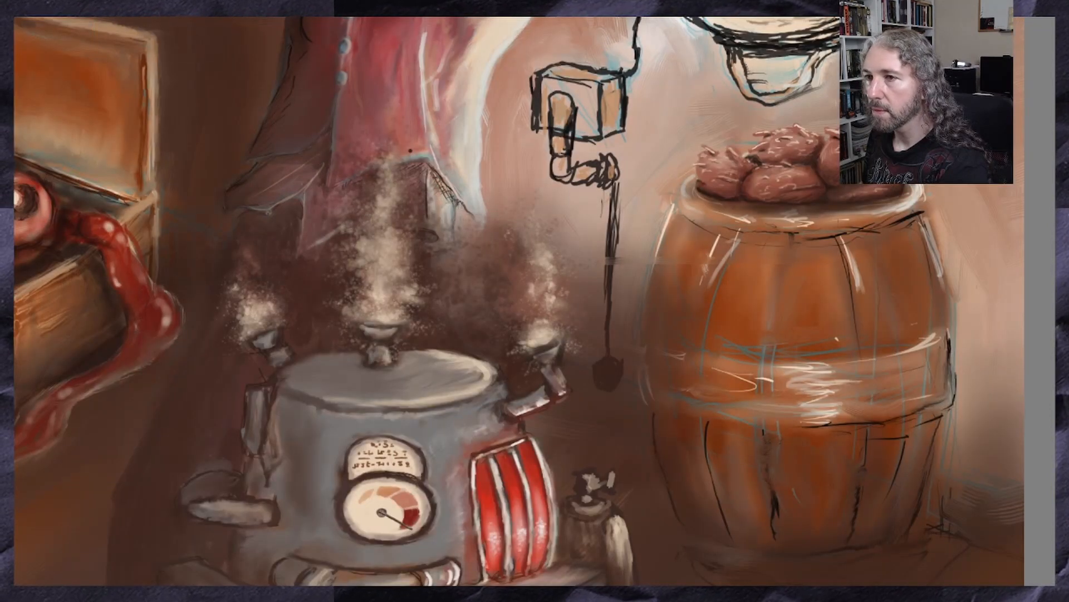
Brighten the steam above all three vents with textured near-white strokes
{"action": "left_click", "coordinate": [680, 17], "text": "ctrl"}
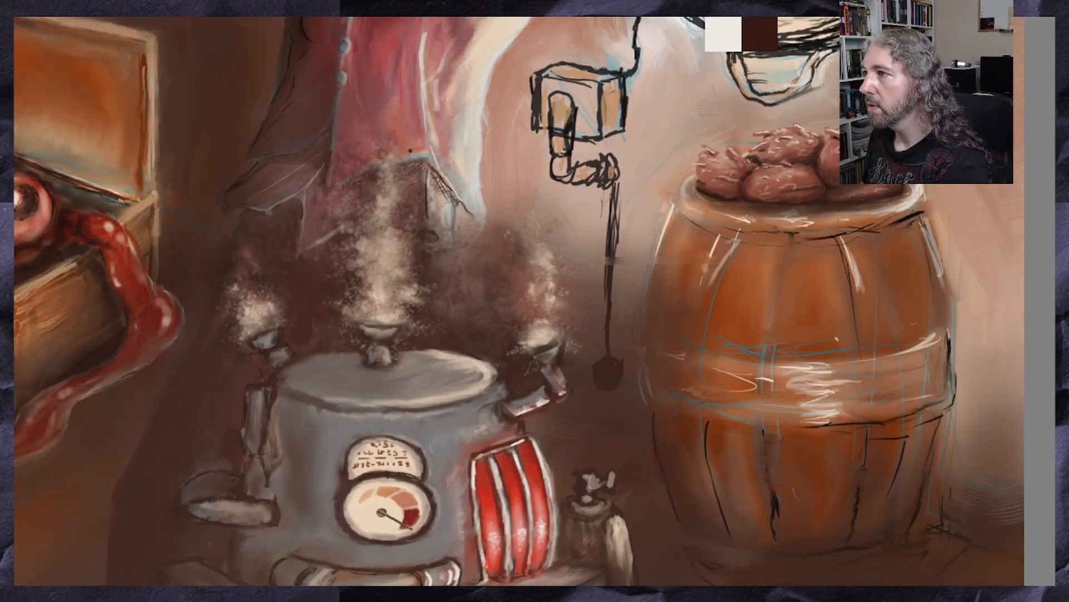
{"action": "left_click_drag", "start_coordinate": [679, 16], "coordinate": [685, 17]}
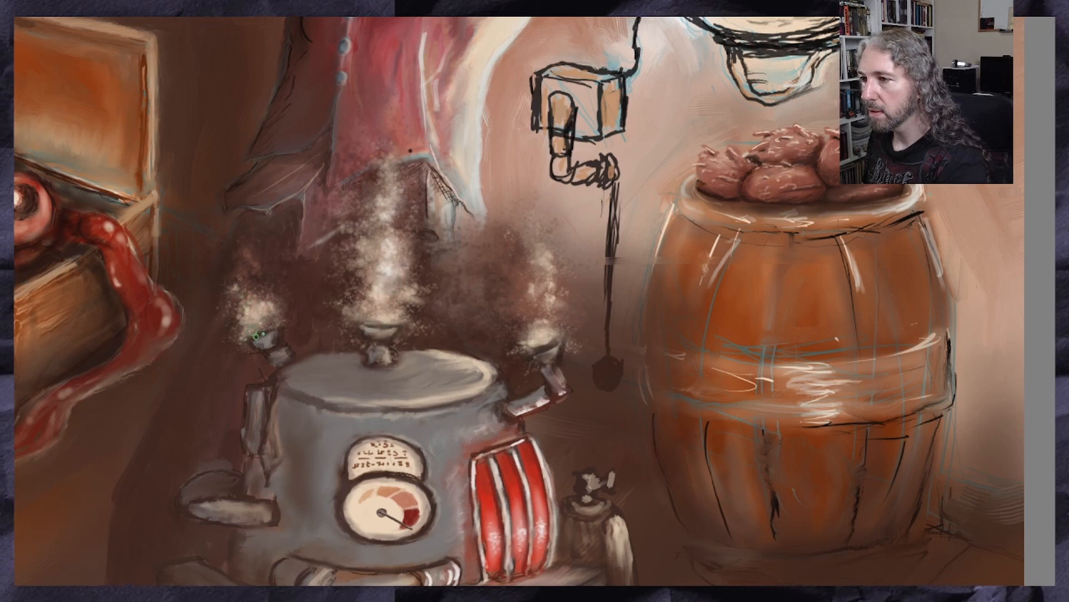
{"action": "left_click_drag", "start_coordinate": [251, 313], "coordinate": [257, 320]}
{"action": "mouse_move", "coordinate": [551, 268]}
{"action": "left_mouse_down"}
{"action": "mouse_move", "coordinate": [525, 292]}
{"action": "mouse_move", "coordinate": [548, 335]}
{"action": "left_mouse_up"}
{"action": "mouse_move", "coordinate": [556, 255]}
{"action": "left_mouse_down"}
{"action": "mouse_move", "coordinate": [526, 303]}
{"action": "mouse_move", "coordinate": [534, 271]}
{"action": "left_mouse_up"}
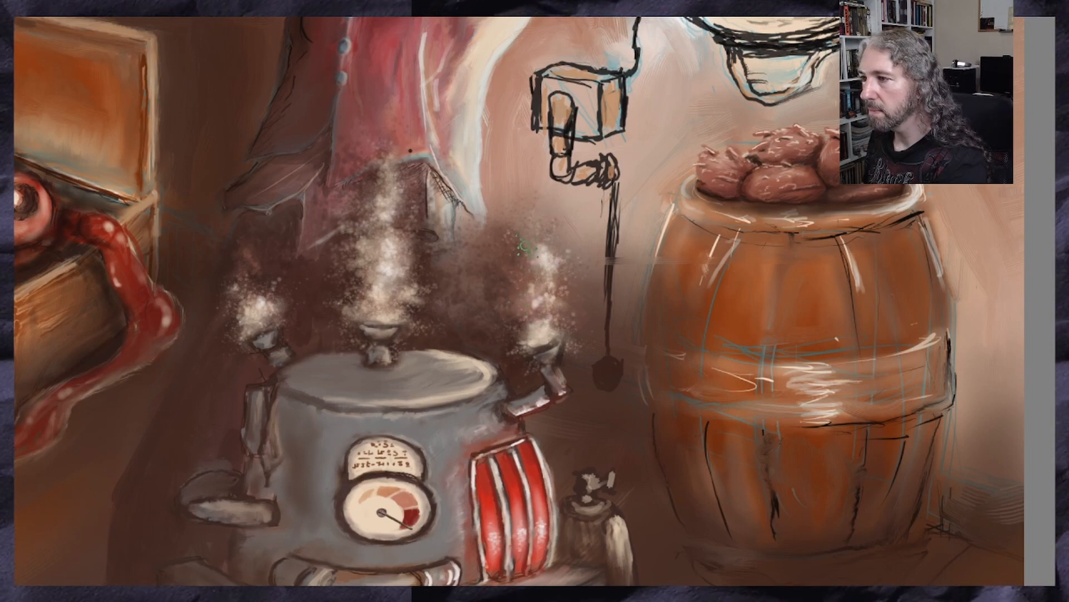
{"action": "scroll", "coordinate": [519, 236], "scroll_direction": "down", "scroll_amount": 4}
{"action": "scroll", "coordinate": [385, 192], "scroll_direction": "up", "scroll_amount": 1}
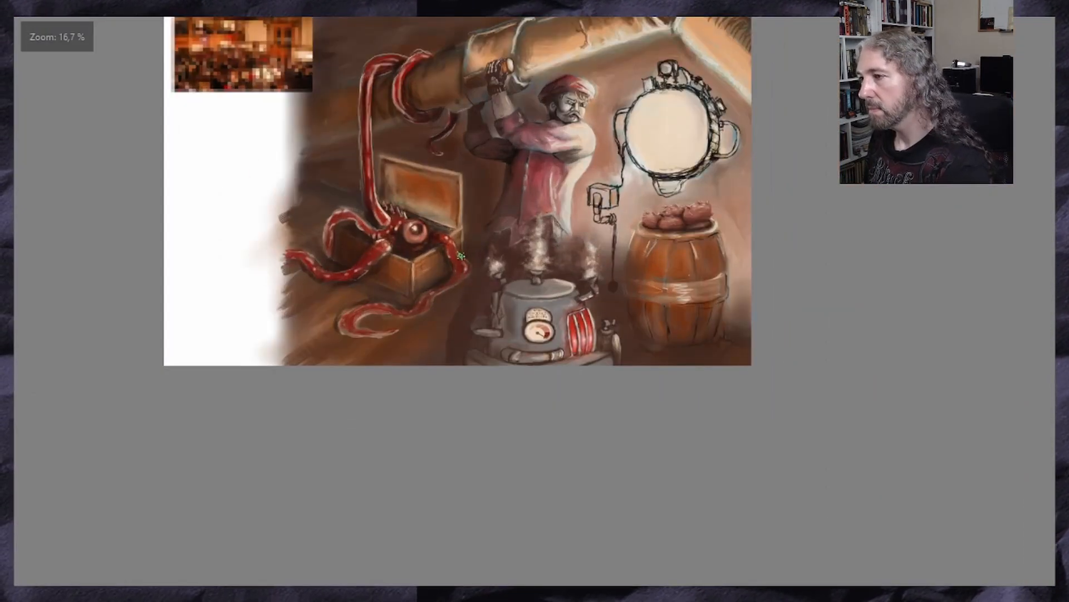
Touch up the haze between the central and right vents below the man's coat with a sampled colour
{"action": "scroll", "coordinate": [543, 303], "scroll_direction": "up", "scroll_amount": 1}
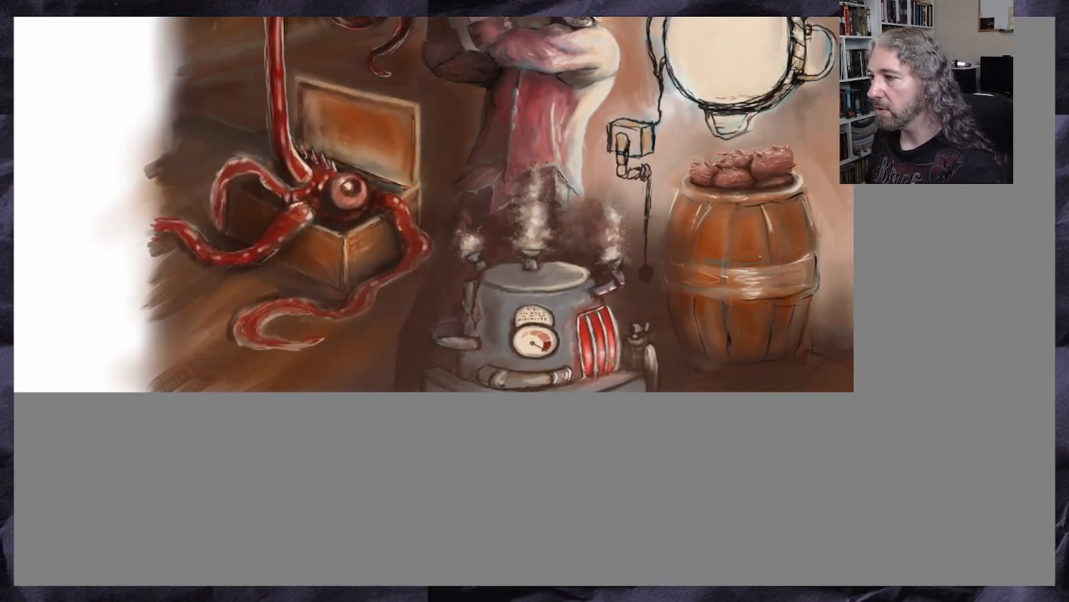
{"action": "scroll", "coordinate": [433, 273], "scroll_direction": "up", "scroll_amount": 5}
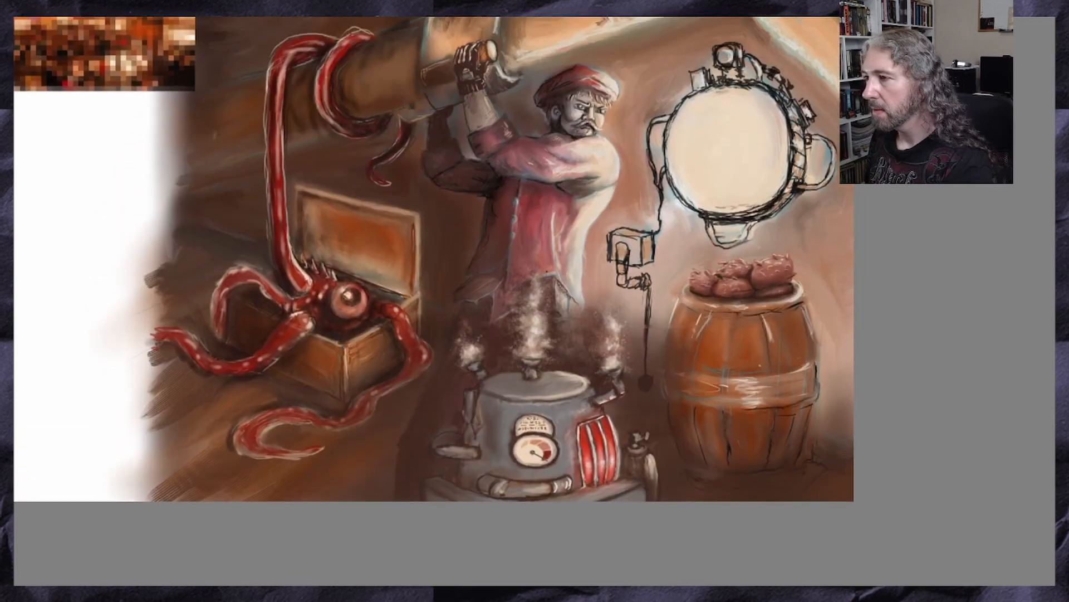
{"action": "scroll", "coordinate": [433, 273], "scroll_direction": "down", "scroll_amount": 2}
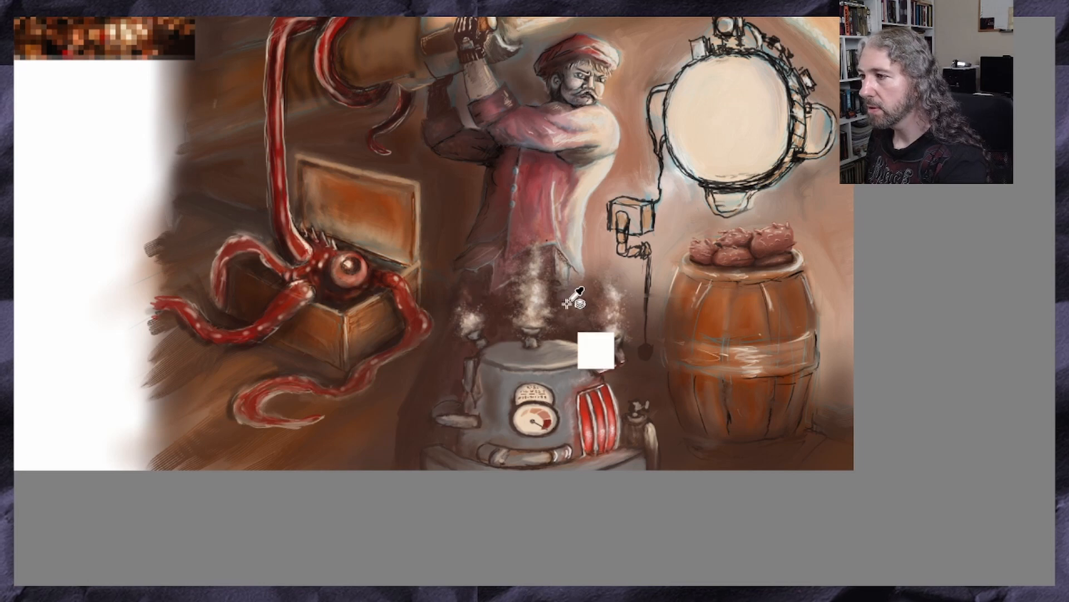
{"action": "left_click", "coordinate": [584, 303], "text": "ctrl"}
{"action": "left_click_drag", "start_coordinate": [584, 302], "coordinate": [577, 260]}
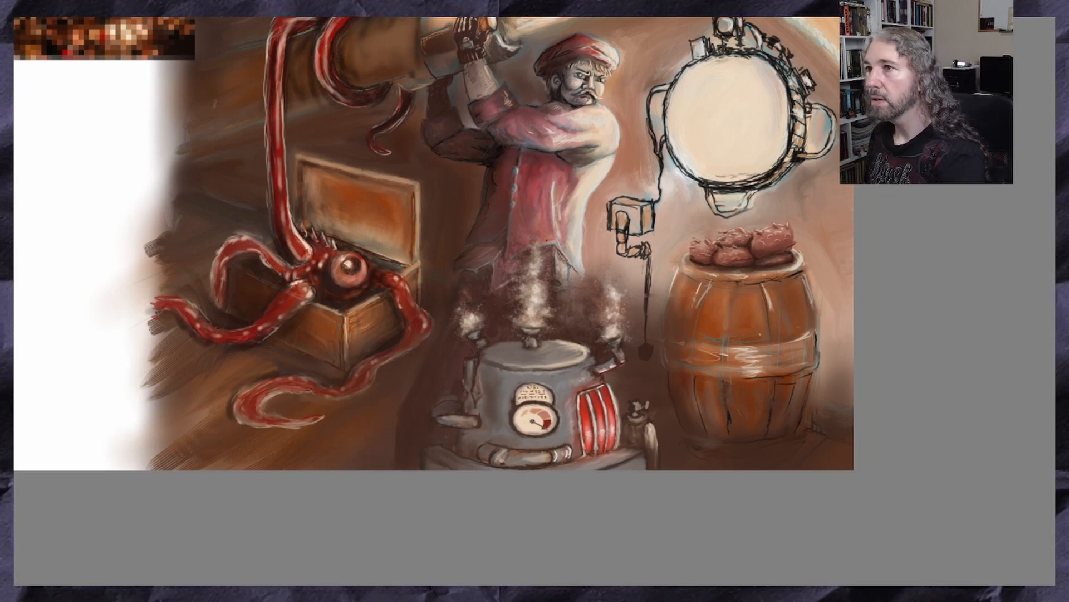
Add a new layer and paint soft pale mist across the floor around the machine and the barrel's base
{"action": "left_click", "coordinate": [119, 1]}
{"action": "mouse_move", "coordinate": [145, 1]}
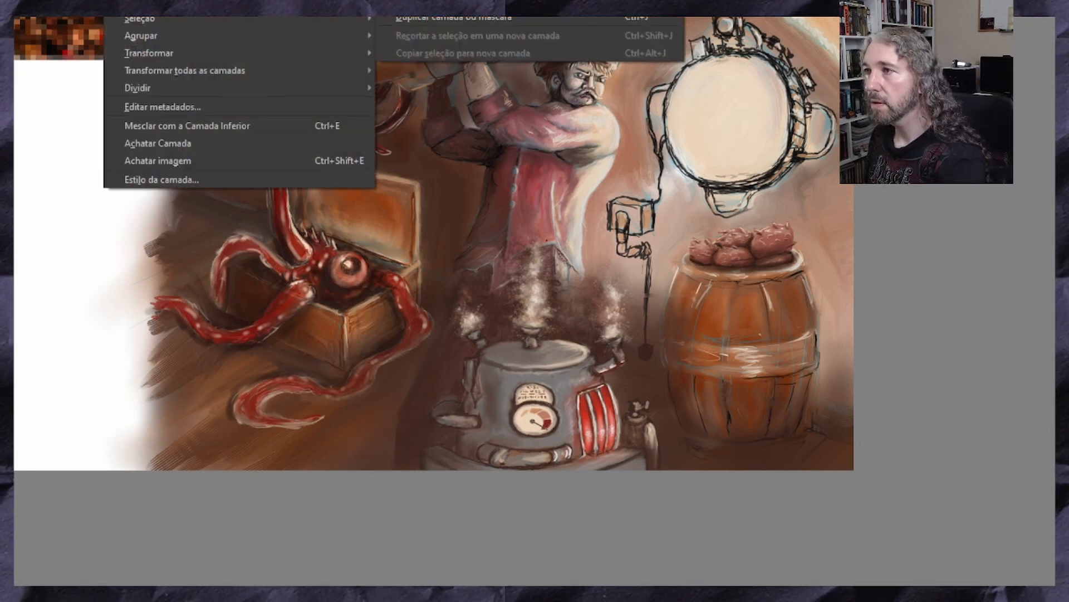
{"action": "left_click", "coordinate": [454, 1]}
{"action": "mouse_move", "coordinate": [390, 434]}
{"action": "left_mouse_down"}
{"action": "mouse_move", "coordinate": [406, 446]}
{"action": "mouse_move", "coordinate": [384, 447]}
{"action": "left_mouse_up"}
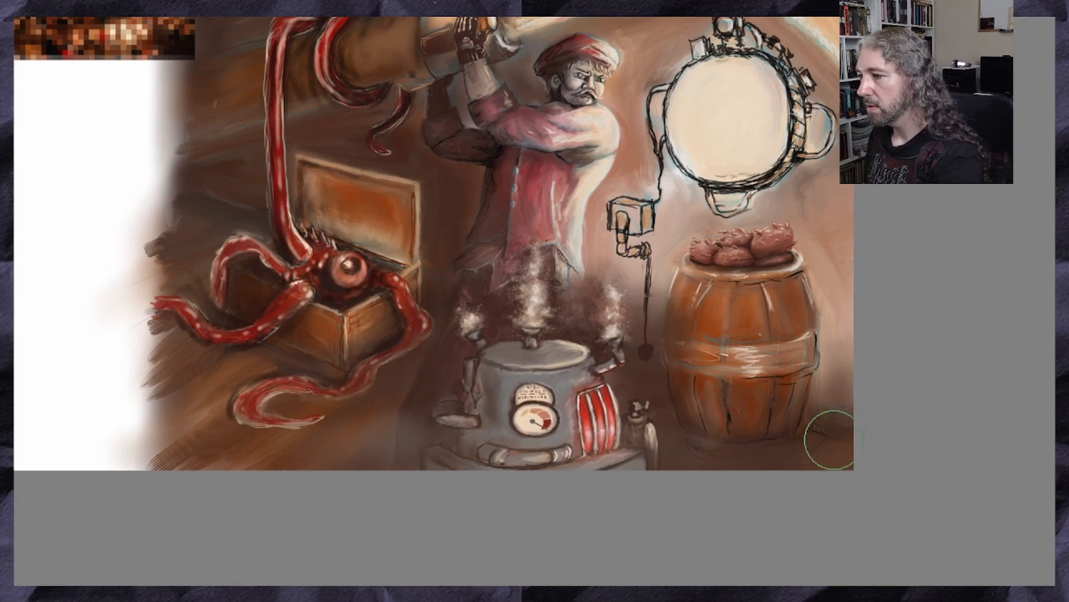
{"action": "mouse_move", "coordinate": [742, 412]}
{"action": "left_mouse_down"}
{"action": "mouse_move", "coordinate": [826, 440]}
{"action": "mouse_move", "coordinate": [697, 447]}
{"action": "mouse_move", "coordinate": [857, 412]}
{"action": "mouse_move", "coordinate": [722, 414]}
{"action": "left_mouse_up"}
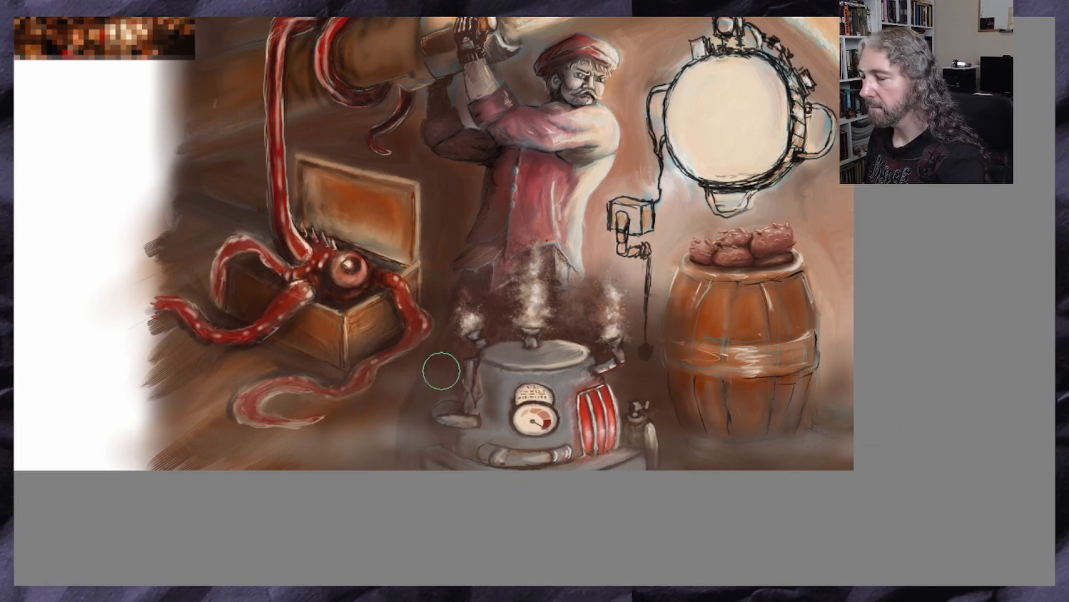
Extend the pale floor mist from the machine's left base towards the curled tentacle
{"action": "scroll", "coordinate": [166, 389], "scroll_direction": "down", "scroll_amount": 2}
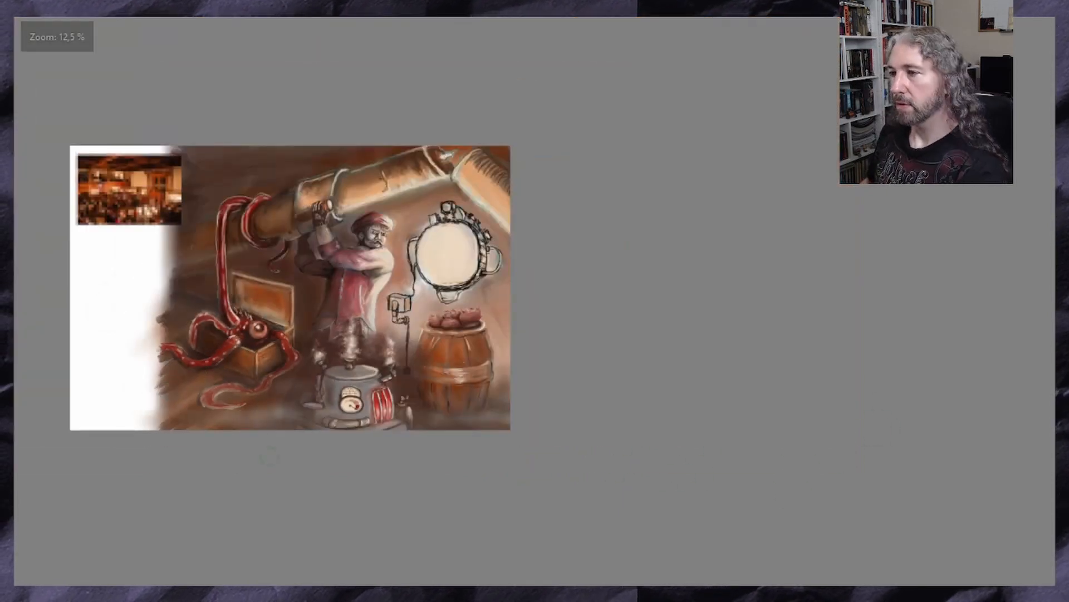
{"action": "scroll", "coordinate": [269, 456], "scroll_direction": "up", "scroll_amount": 1}
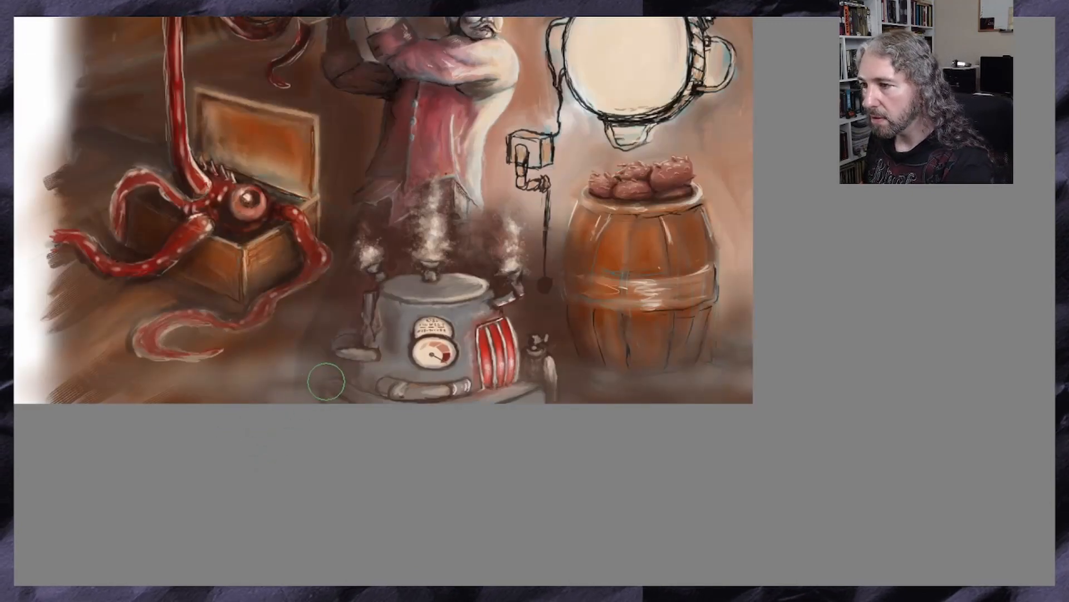
{"action": "mouse_move", "coordinate": [326, 381]}
{"action": "left_mouse_down"}
{"action": "mouse_move", "coordinate": [283, 393]}
{"action": "mouse_move", "coordinate": [336, 394]}
{"action": "left_mouse_up"}
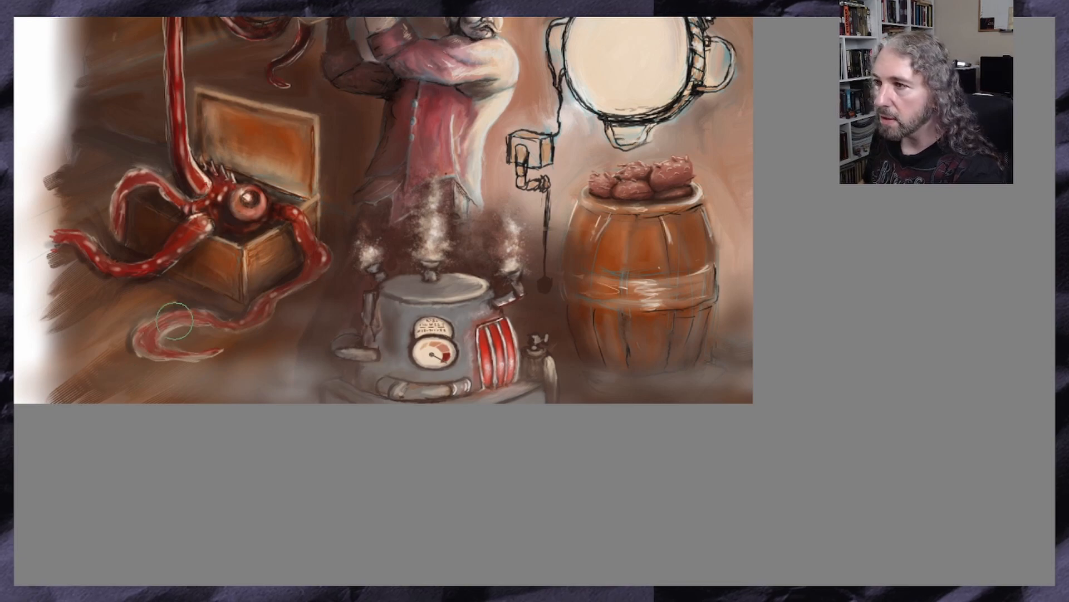
{"action": "scroll", "coordinate": [190, 338], "scroll_direction": "up", "scroll_amount": 1}
{"action": "scroll", "coordinate": [195, 331], "scroll_direction": "up", "scroll_amount": 1}
{"action": "scroll", "coordinate": [202, 323], "scroll_direction": "down", "scroll_amount": 1}
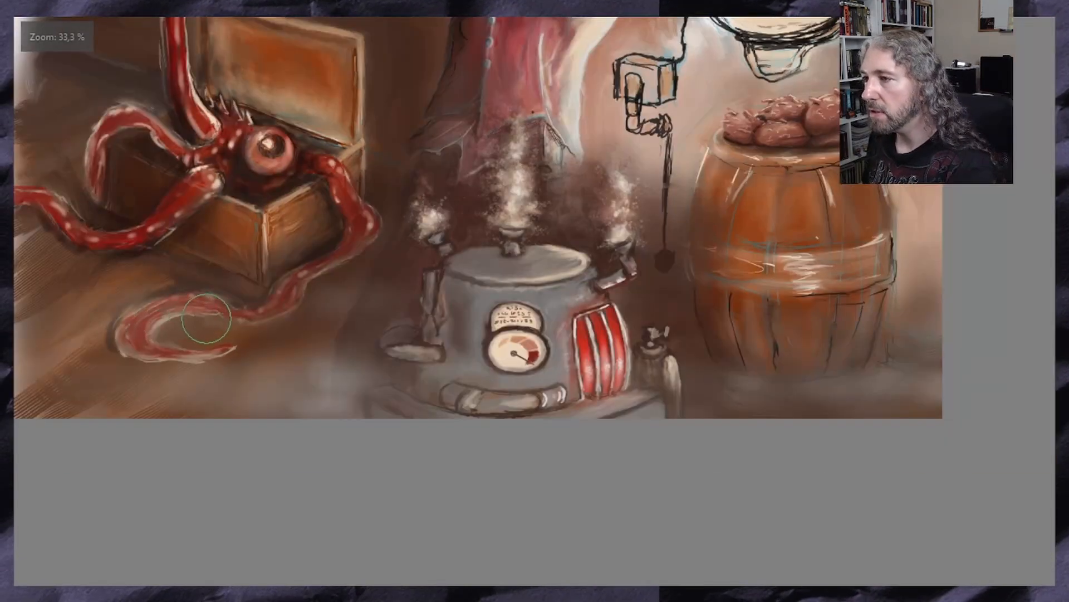
{"action": "scroll", "coordinate": [206, 319], "scroll_direction": "down", "scroll_amount": 1}
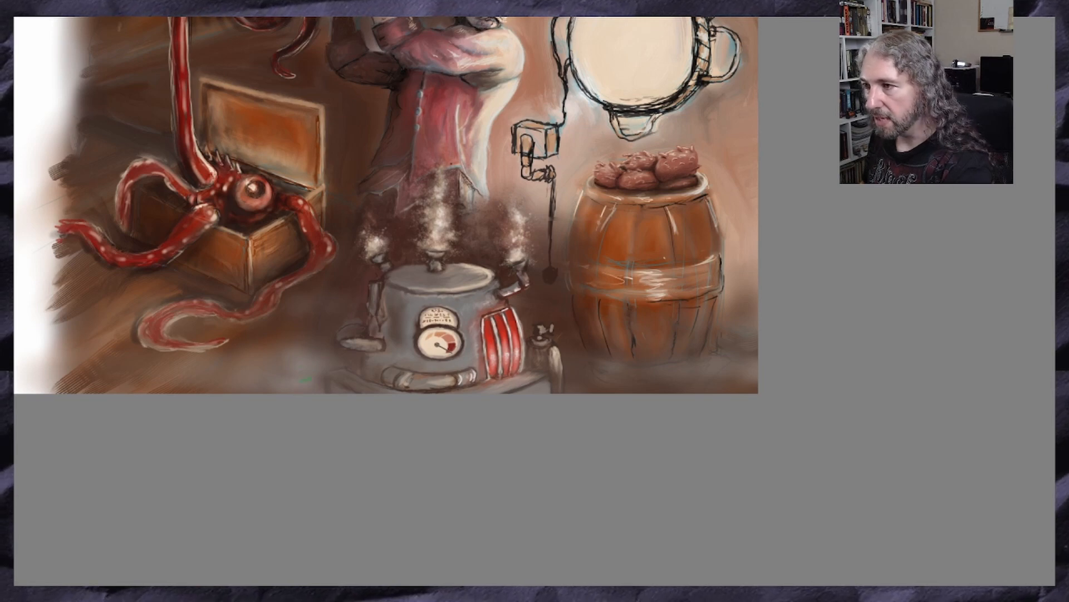
Touch up the dark areas around the creature's eye with a sampled dark brown
{"action": "scroll", "coordinate": [305, 378], "scroll_direction": "up", "scroll_amount": 2}
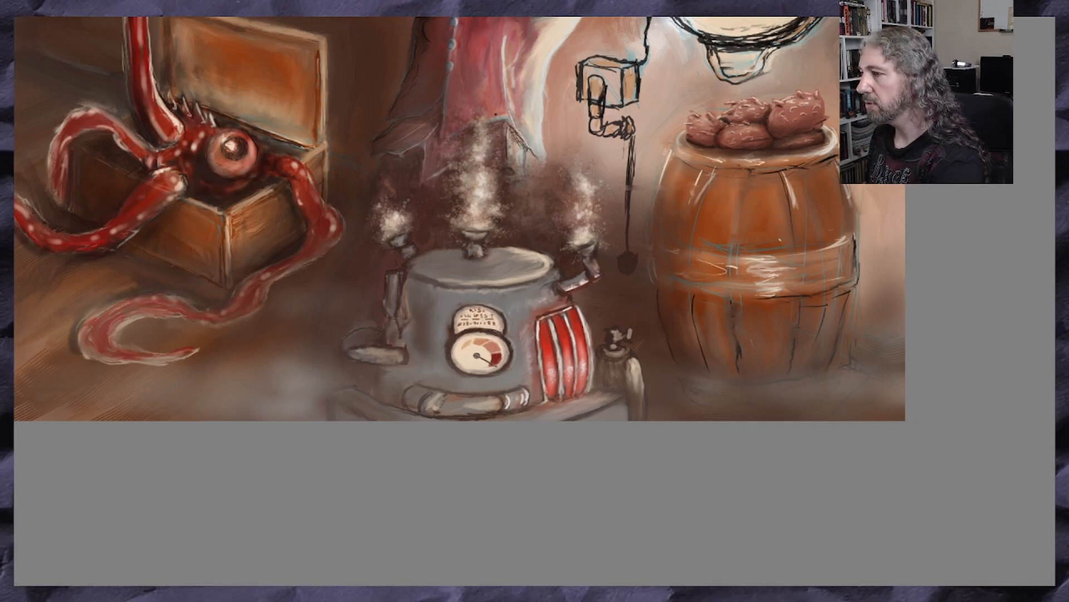
{"action": "left_click", "coordinate": [214, 177], "text": "ctrl"}
{"action": "mouse_move", "coordinate": [208, 146]}
{"action": "left_mouse_down"}
{"action": "mouse_move", "coordinate": [223, 162]}
{"action": "mouse_move", "coordinate": [266, 162]}
{"action": "mouse_move", "coordinate": [194, 143]}
{"action": "left_mouse_up"}
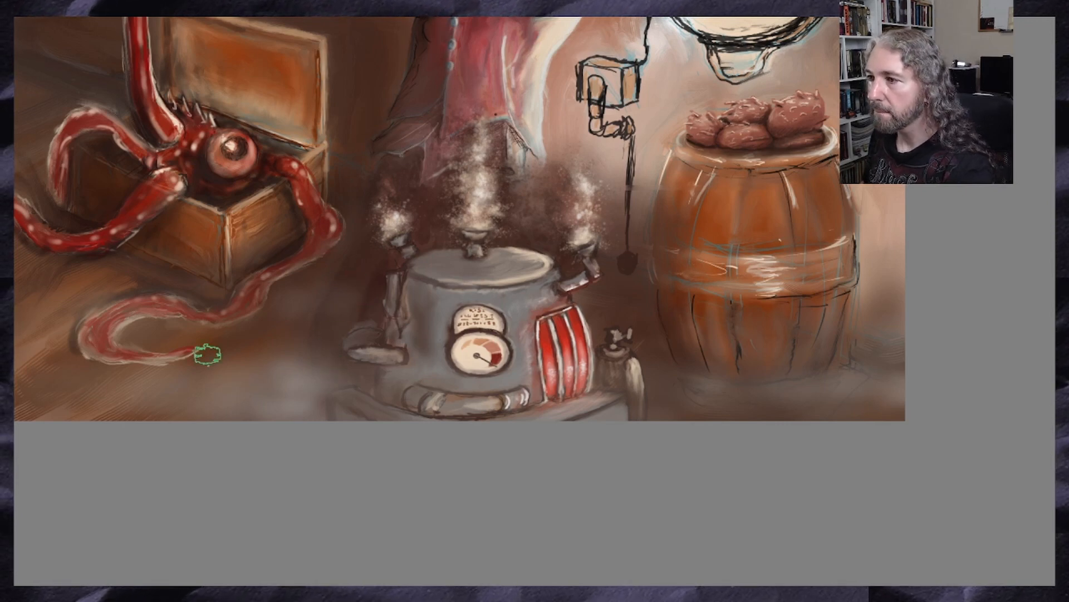
Refine the floor mist beside the machine's lower left edge with a smaller brush
{"action": "scroll", "coordinate": [210, 354], "scroll_direction": "down", "scroll_amount": 1}
{"action": "scroll", "coordinate": [277, 148], "scroll_direction": "up", "scroll_amount": 1}
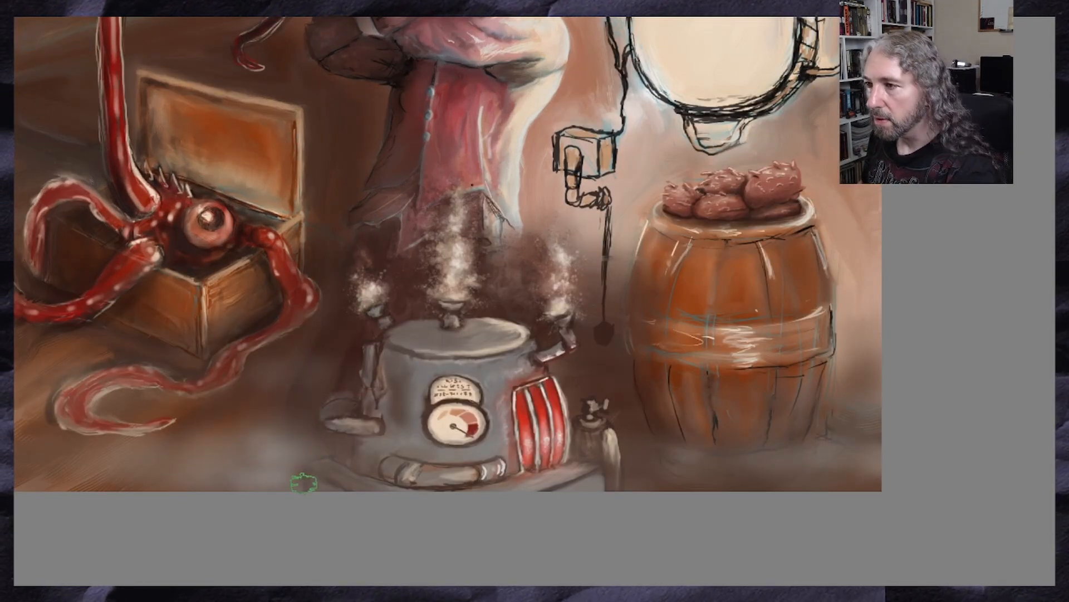
{"action": "scroll", "coordinate": [290, 411], "scroll_direction": "down", "scroll_amount": 1}
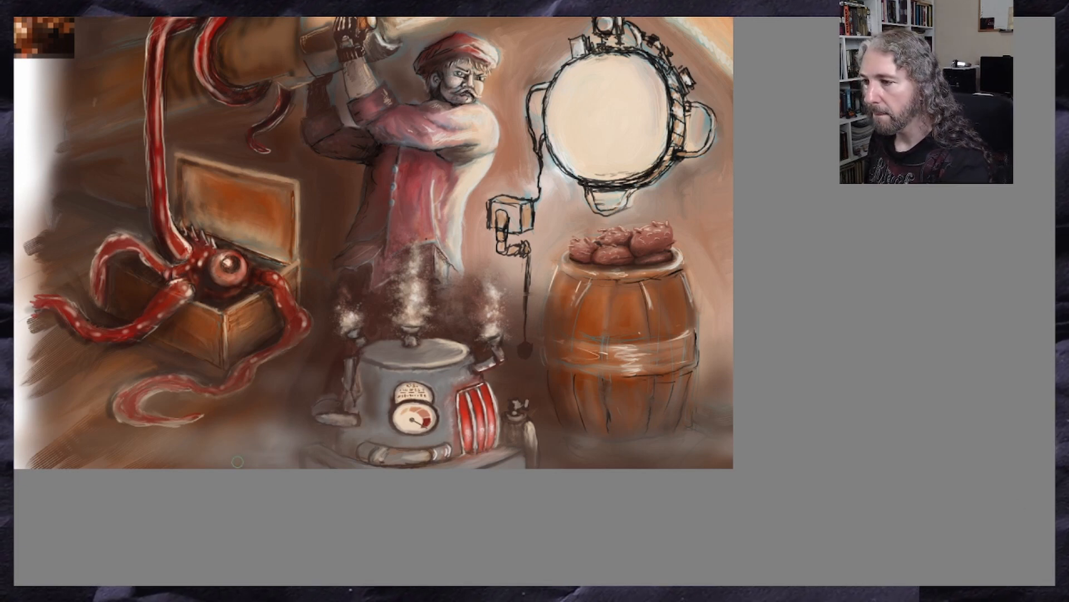
{"action": "left_click_drag", "start_coordinate": [296, 457], "coordinate": [301, 447]}
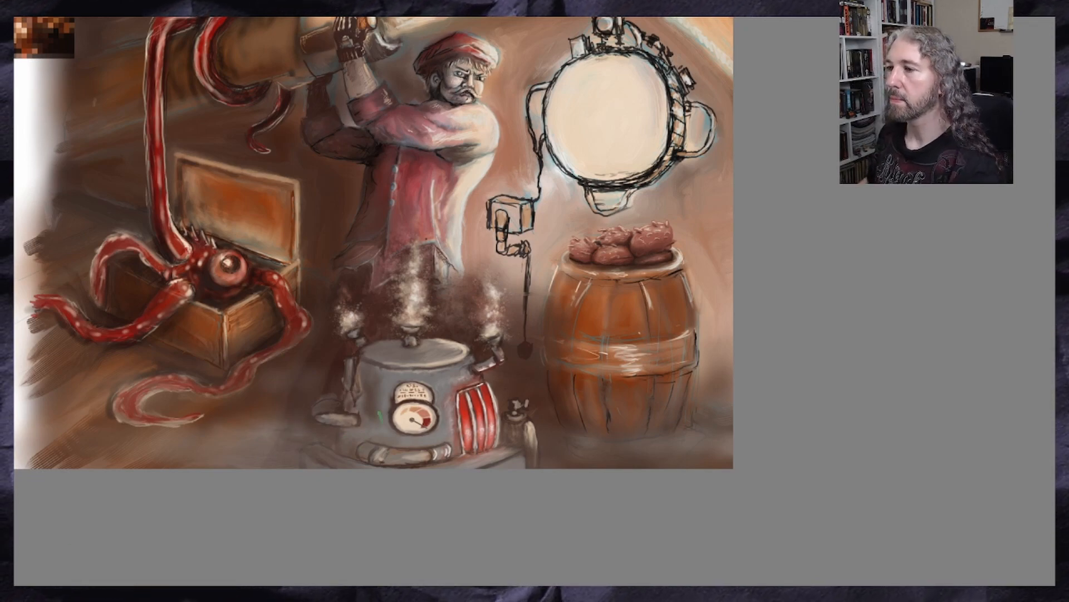
Examine the whole composition up close and from afar to judge the mist and the unpainted round device
{"action": "scroll", "coordinate": [222, 305], "scroll_direction": "down", "scroll_amount": 2}
{"action": "scroll", "coordinate": [224, 260], "scroll_direction": "up", "scroll_amount": 3}
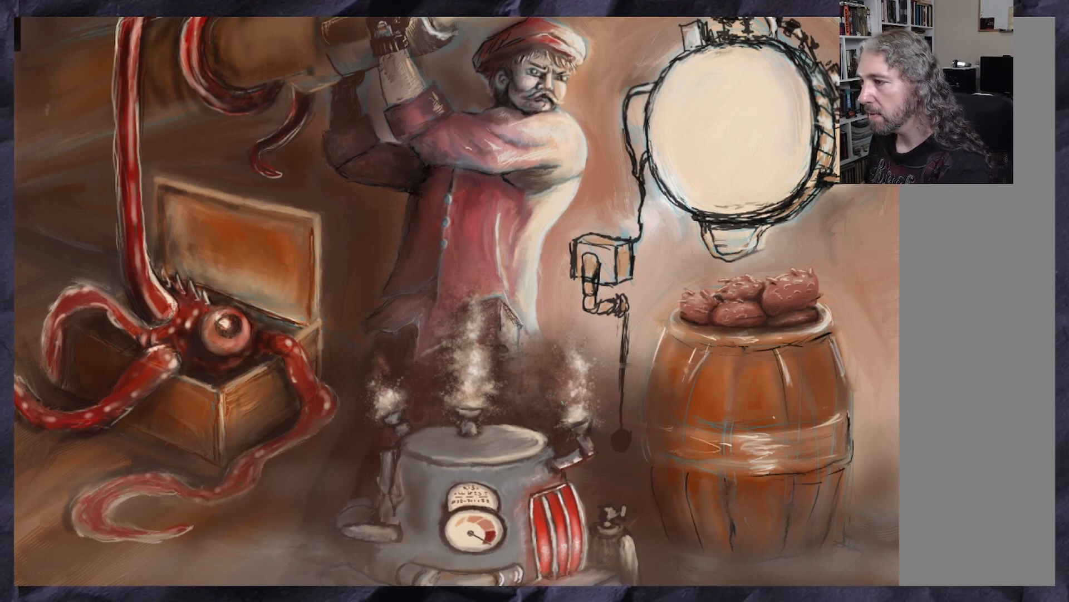
{"action": "scroll", "coordinate": [552, 460], "scroll_direction": "down", "scroll_amount": 2}
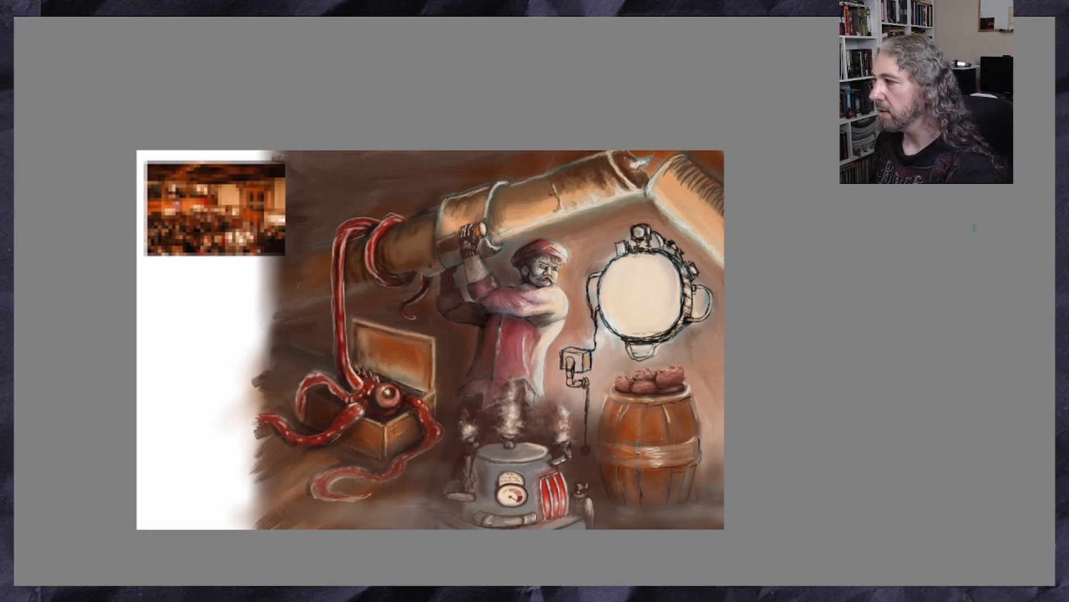
{"action": "scroll", "coordinate": [430, 340], "scroll_direction": "down", "scroll_amount": 3}
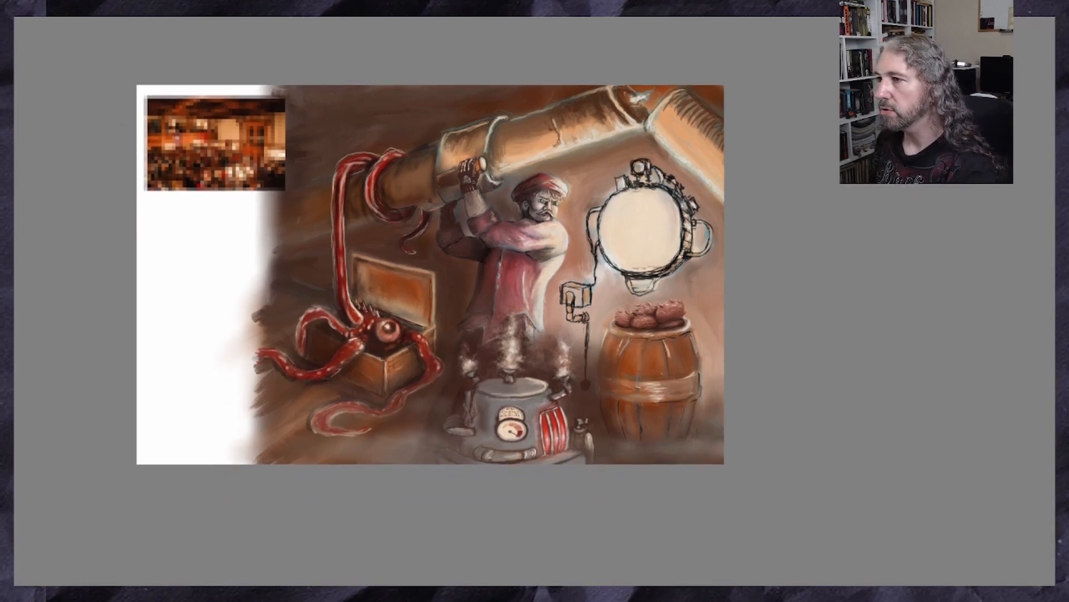
{"action": "left_click_drag", "start_coordinate": [635, 183], "coordinate": [613, 183]}
{"action": "scroll", "coordinate": [612, 183], "scroll_direction": "up", "scroll_amount": 1}
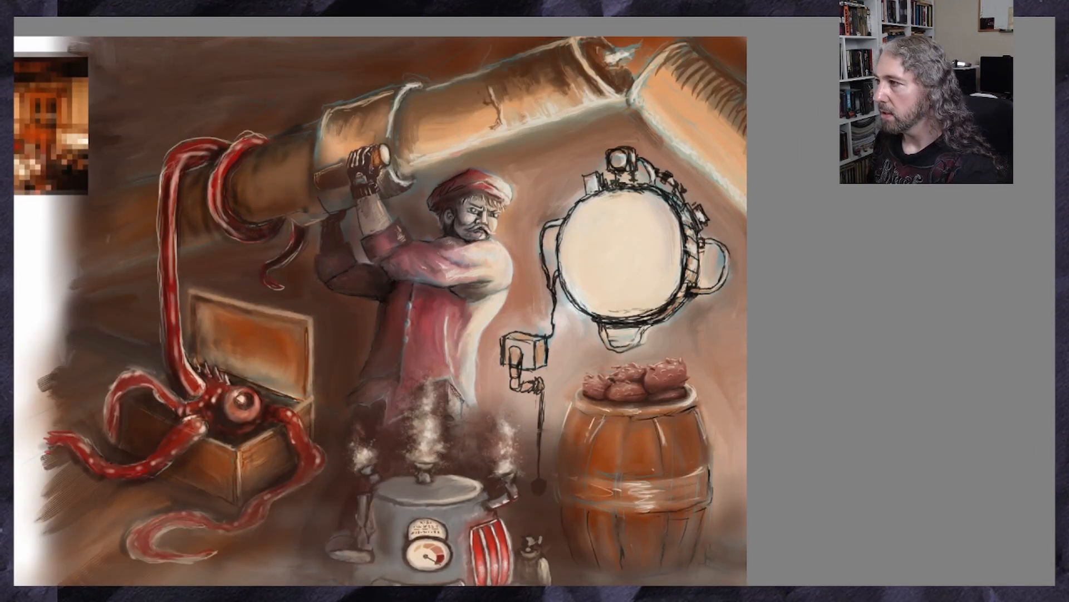
{"action": "scroll", "coordinate": [380, 301], "scroll_direction": "down", "scroll_amount": 3}
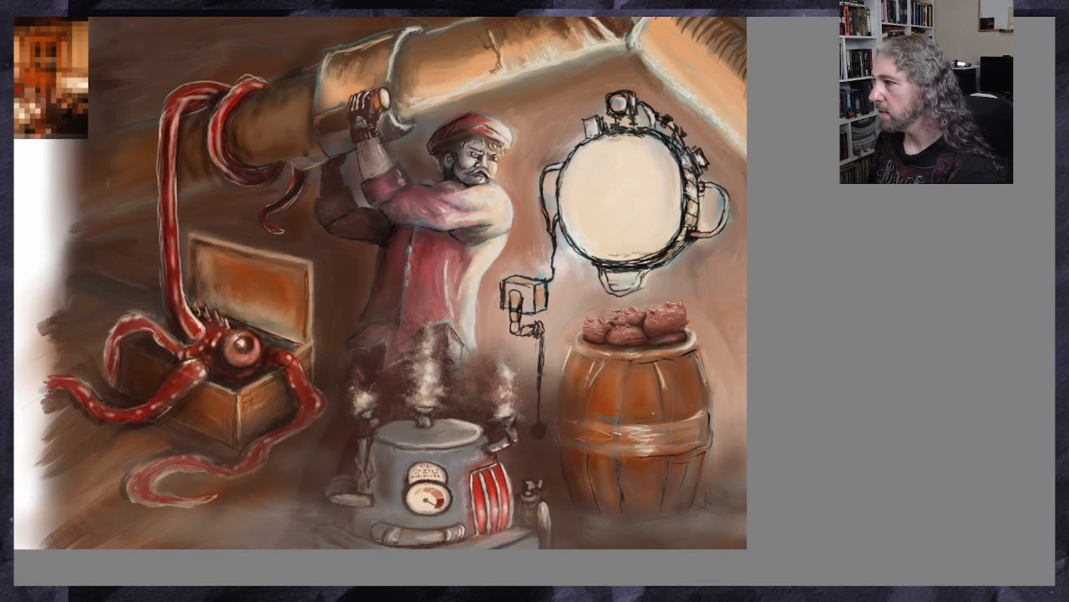
{"action": "scroll", "coordinate": [380, 295], "scroll_direction": "up", "scroll_amount": 2}
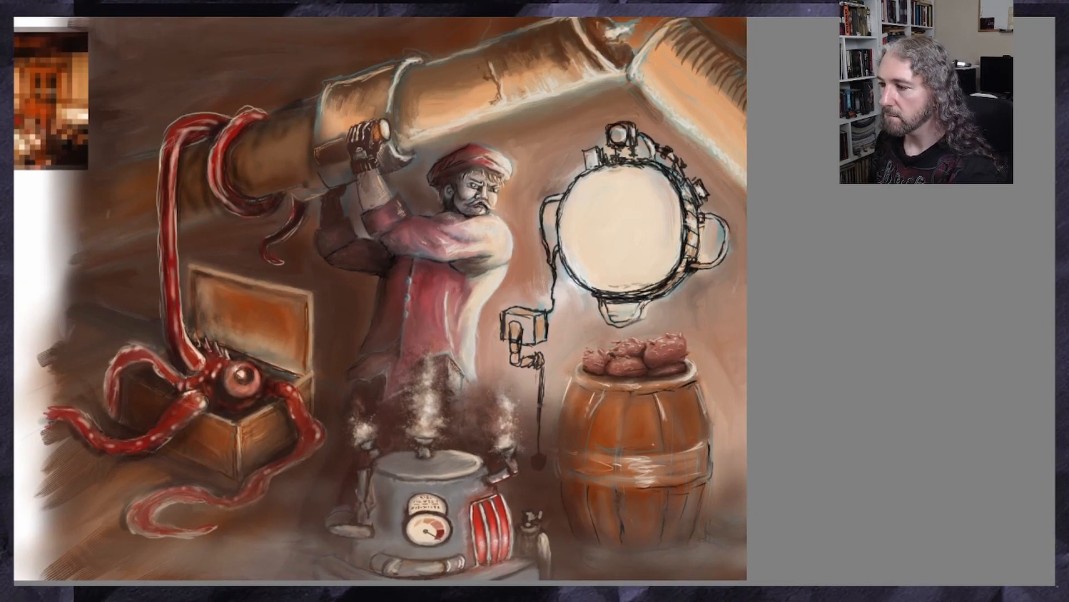
{"action": "scroll", "coordinate": [380, 301], "scroll_direction": "right", "scroll_amount": 2}
{"action": "scroll", "coordinate": [380, 301], "scroll_direction": "right", "scroll_amount": 2}
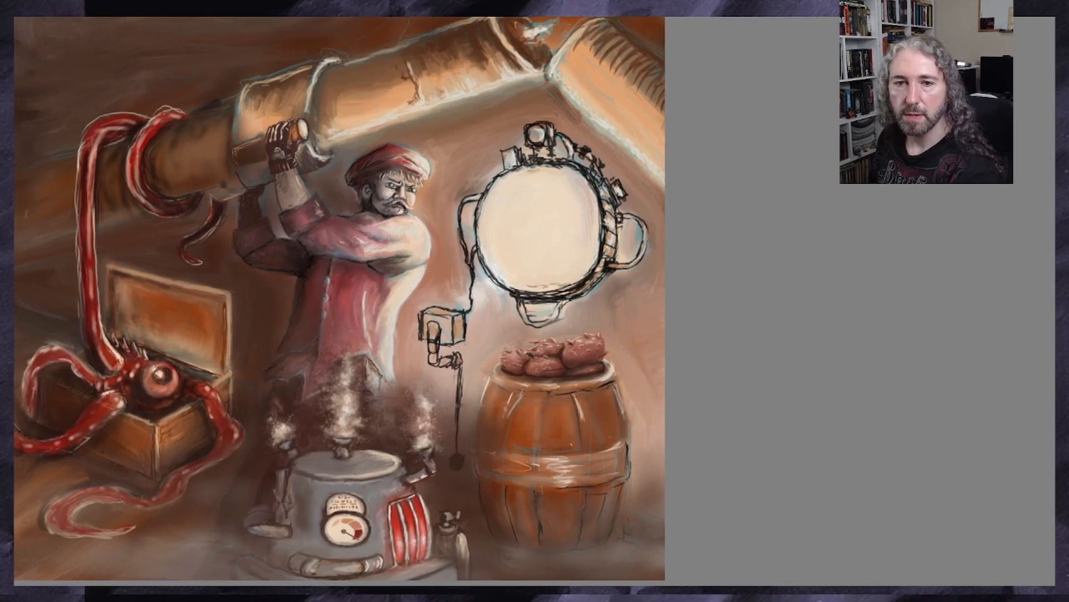
{"action": "scroll", "coordinate": [380, 301], "scroll_direction": "left", "scroll_amount": 1}
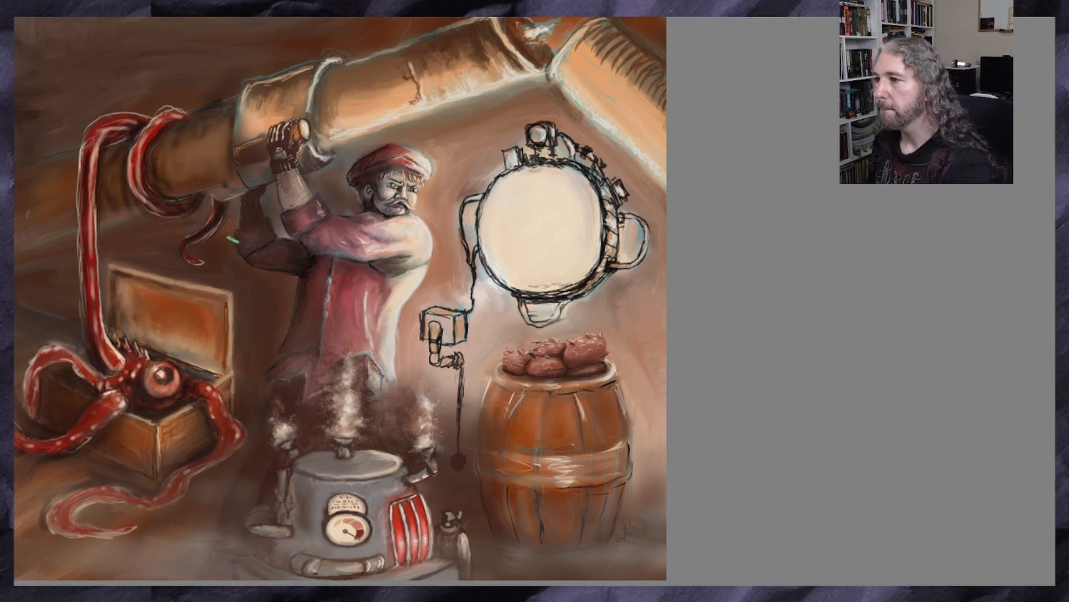
Paint over the sketch lines along the right rim of the round device, shading the band from top to bottom
{"action": "scroll", "coordinate": [532, 205], "scroll_direction": "up", "scroll_amount": 2}
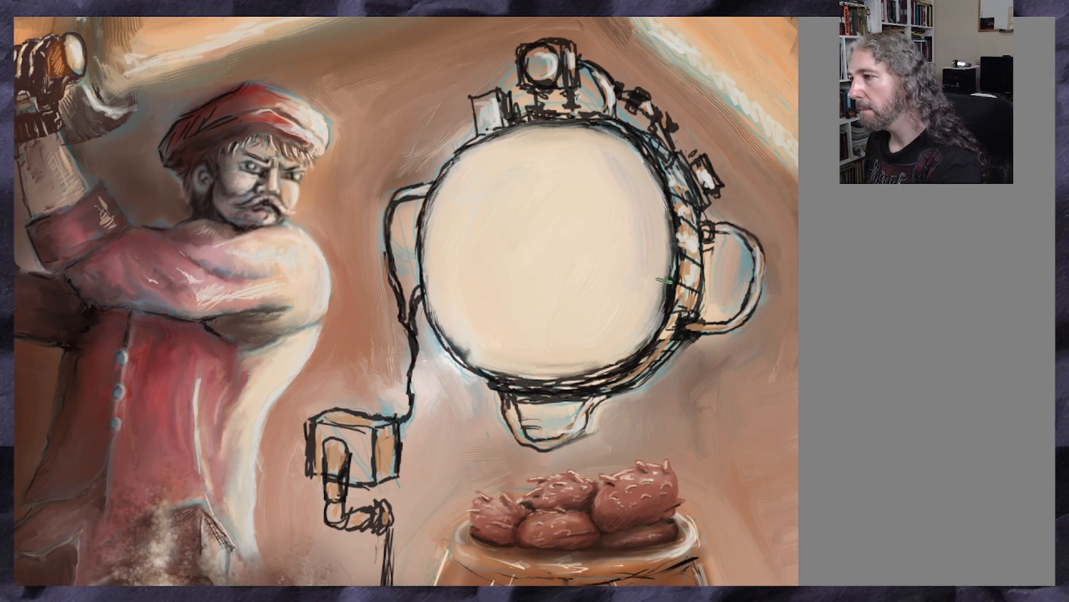
{"action": "mouse_move", "coordinate": [670, 185]}
{"action": "left_mouse_down"}
{"action": "mouse_move", "coordinate": [678, 170]}
{"action": "mouse_move", "coordinate": [691, 244]}
{"action": "mouse_move", "coordinate": [654, 155]}
{"action": "mouse_move", "coordinate": [663, 203]}
{"action": "left_mouse_up"}
{"action": "mouse_move", "coordinate": [674, 239]}
{"action": "left_mouse_down"}
{"action": "mouse_move", "coordinate": [663, 299]}
{"action": "mouse_move", "coordinate": [670, 262]}
{"action": "mouse_move", "coordinate": [691, 278]}
{"action": "mouse_move", "coordinate": [694, 217]}
{"action": "left_mouse_up"}
{"action": "mouse_move", "coordinate": [685, 257]}
{"action": "left_mouse_down"}
{"action": "mouse_move", "coordinate": [676, 330]}
{"action": "mouse_move", "coordinate": [675, 311]}
{"action": "mouse_move", "coordinate": [693, 296]}
{"action": "left_mouse_up"}
{"action": "mouse_move", "coordinate": [668, 352]}
{"action": "left_mouse_down"}
{"action": "mouse_move", "coordinate": [672, 329]}
{"action": "mouse_move", "coordinate": [618, 397]}
{"action": "mouse_move", "coordinate": [641, 387]}
{"action": "left_mouse_up"}
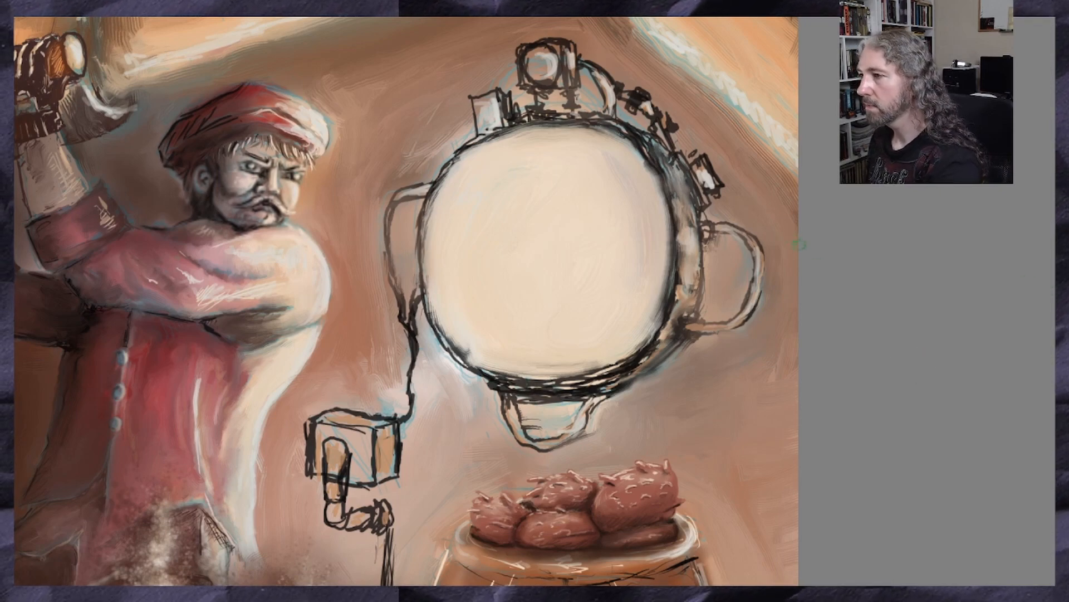
Sample the machine's grey and paint the round device's right rim, upper-right fittings and right handle with it
{"action": "scroll", "coordinate": [799, 244], "scroll_direction": "up", "scroll_amount": 2}
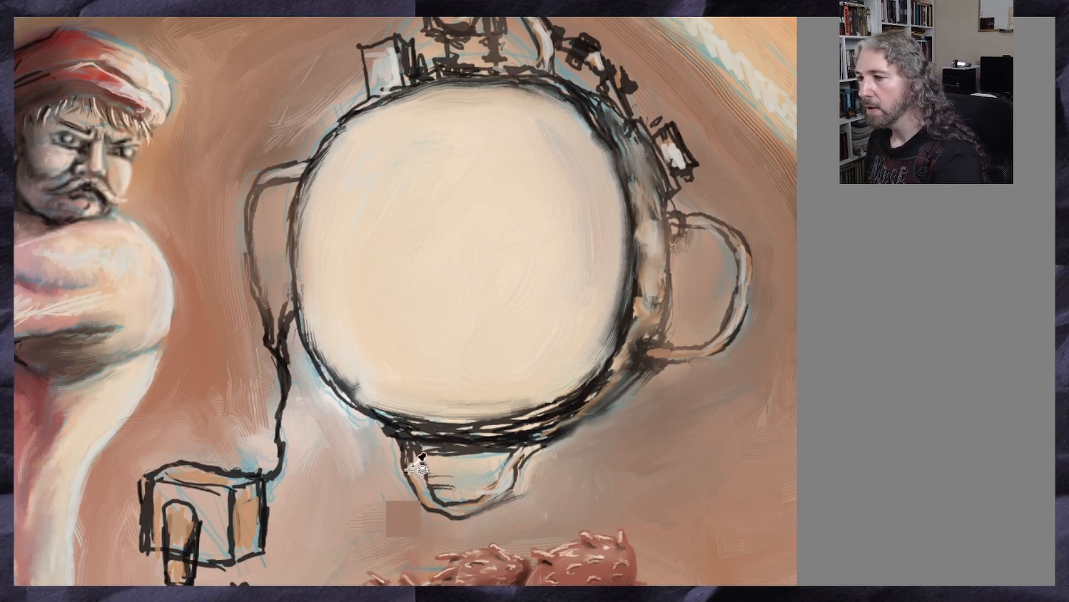
{"action": "scroll", "coordinate": [406, 301], "scroll_direction": "down", "scroll_amount": 9}
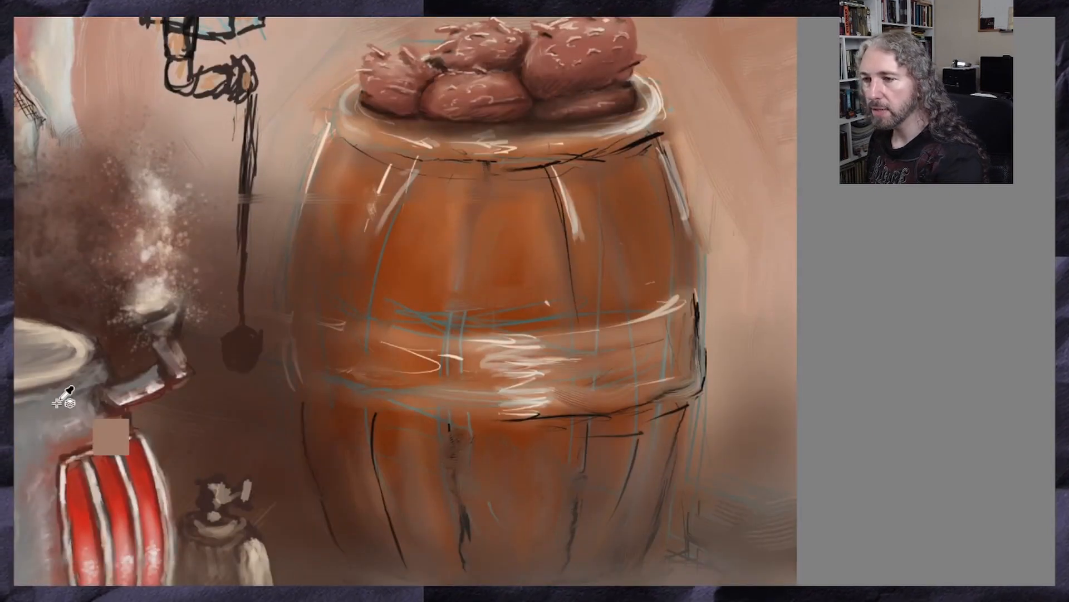
{"action": "left_click", "coordinate": [25, 413], "text": "ctrl"}
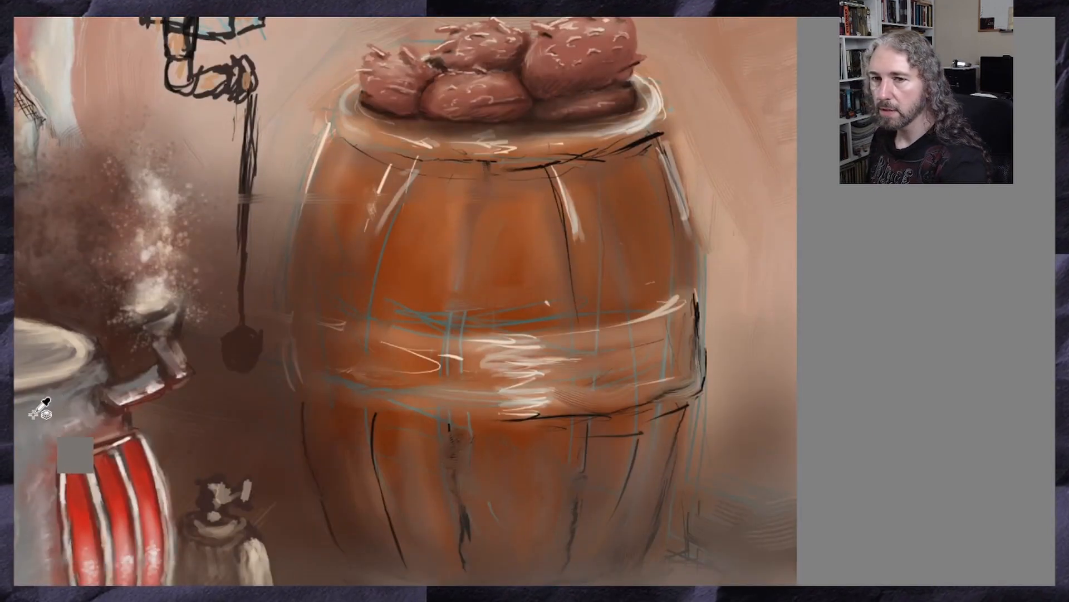
{"action": "scroll", "coordinate": [406, 300], "scroll_direction": "up", "scroll_amount": 10}
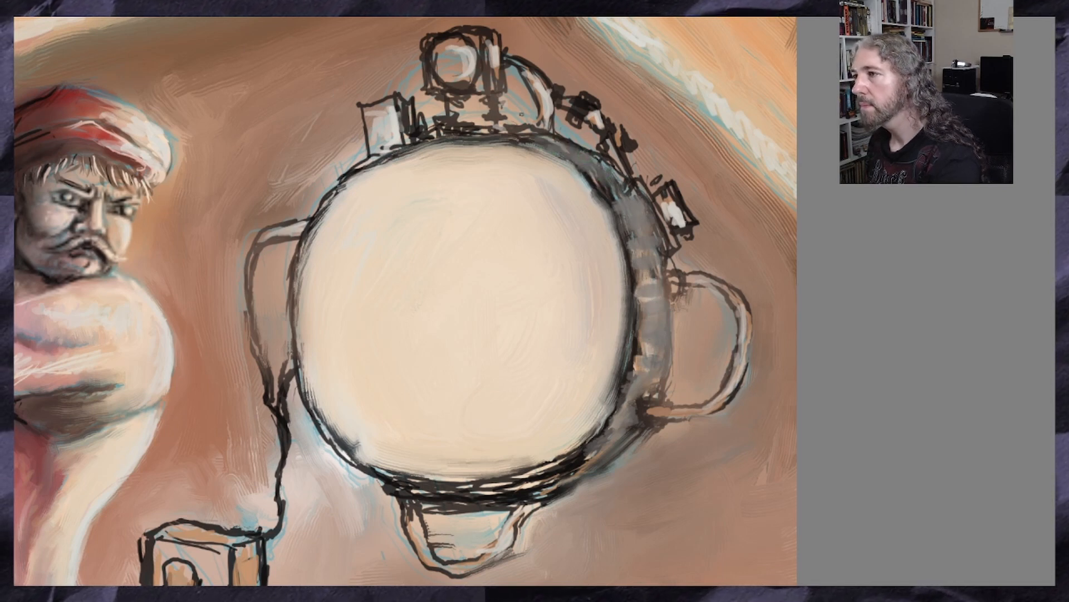
{"action": "left_click_drag", "start_coordinate": [529, 74], "coordinate": [547, 131]}
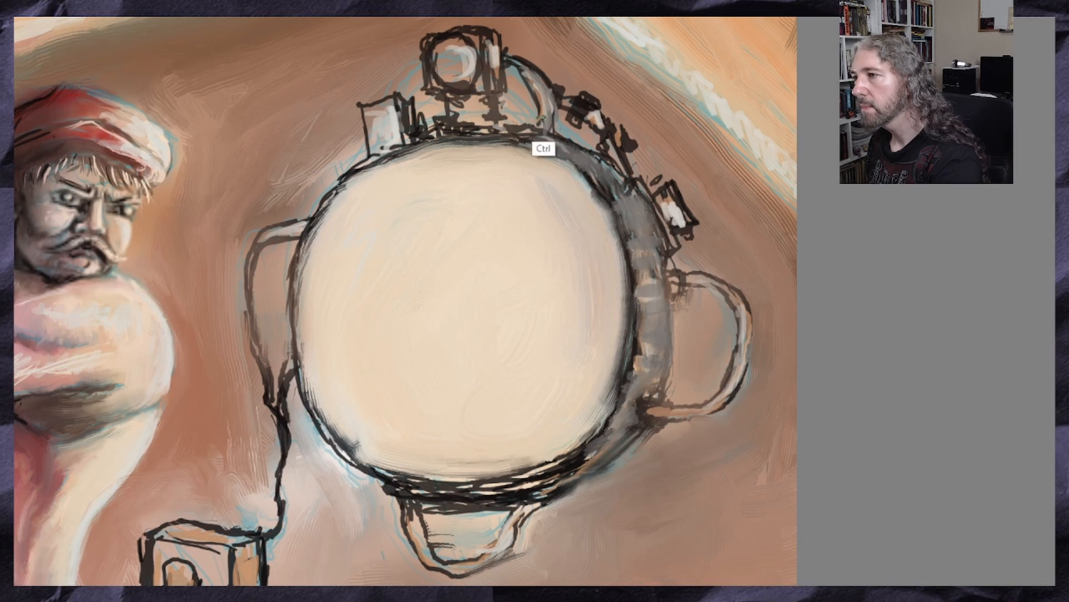
{"action": "left_click_drag", "start_coordinate": [545, 85], "coordinate": [550, 102]}
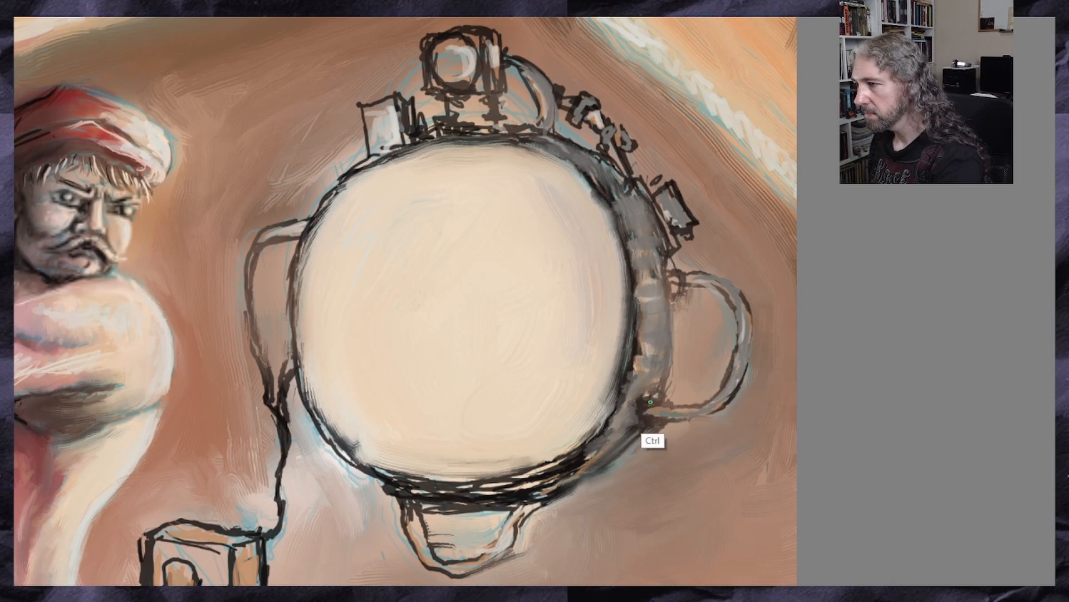
{"action": "left_click_drag", "start_coordinate": [651, 403], "coordinate": [637, 414]}
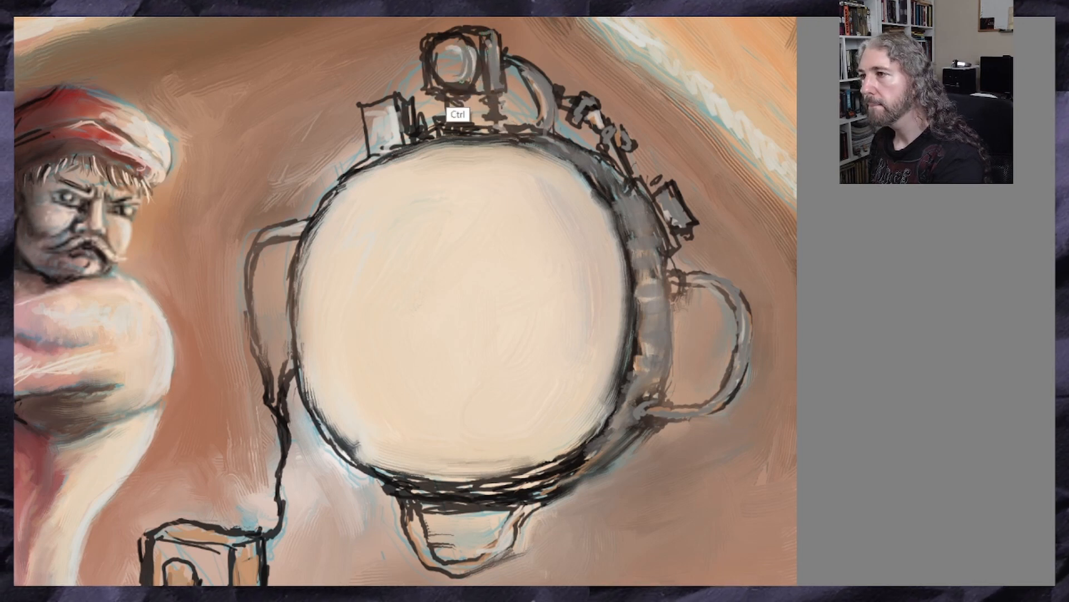
Fill the lens, its supports and the small box on top of the round device with grey
{"action": "mouse_move", "coordinate": [473, 58]}
{"action": "left_mouse_down"}
{"action": "mouse_move", "coordinate": [450, 78]}
{"action": "mouse_move", "coordinate": [445, 124]}
{"action": "mouse_move", "coordinate": [521, 134]}
{"action": "left_mouse_up"}
{"action": "left_click_drag", "start_coordinate": [449, 133], "coordinate": [484, 129]}
{"action": "mouse_move", "coordinate": [413, 107]}
{"action": "left_mouse_down"}
{"action": "mouse_move", "coordinate": [410, 128]}
{"action": "mouse_move", "coordinate": [409, 95]}
{"action": "mouse_move", "coordinate": [409, 132]}
{"action": "mouse_move", "coordinate": [389, 119]}
{"action": "mouse_move", "coordinate": [377, 134]}
{"action": "mouse_move", "coordinate": [391, 135]}
{"action": "mouse_move", "coordinate": [376, 137]}
{"action": "mouse_move", "coordinate": [383, 141]}
{"action": "mouse_move", "coordinate": [370, 108]}
{"action": "left_mouse_up"}
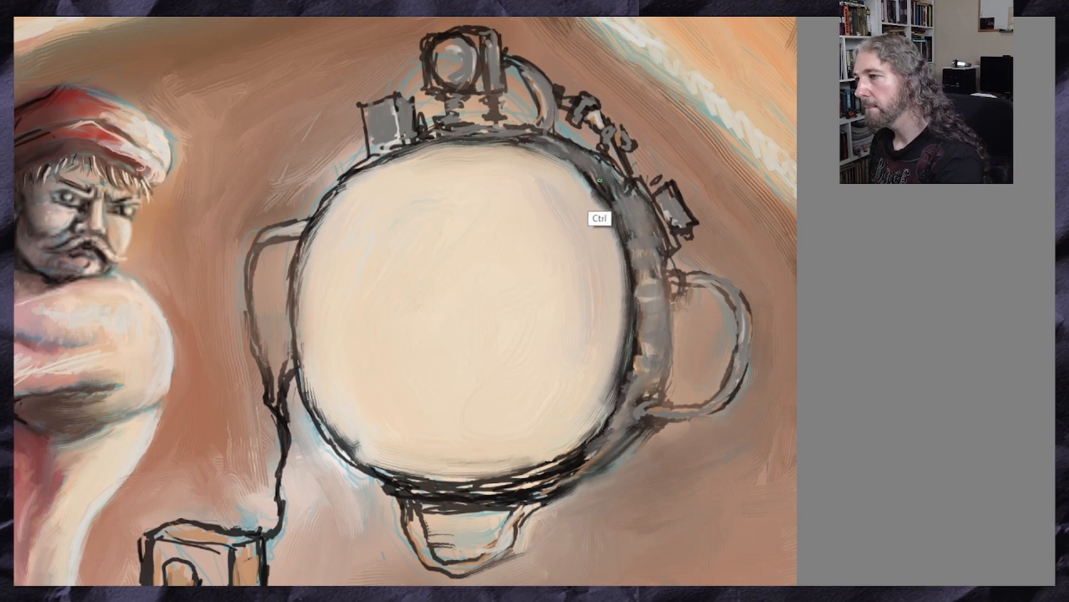
Sample the dark outline colour and darken the right rim's inner and outer edges and the upper joint of the right handle
{"action": "mouse_move", "coordinate": [599, 180]}
{"action": "left_mouse_down"}
{"action": "mouse_move", "coordinate": [635, 287]}
{"action": "mouse_move", "coordinate": [628, 356]}
{"action": "left_mouse_up"}
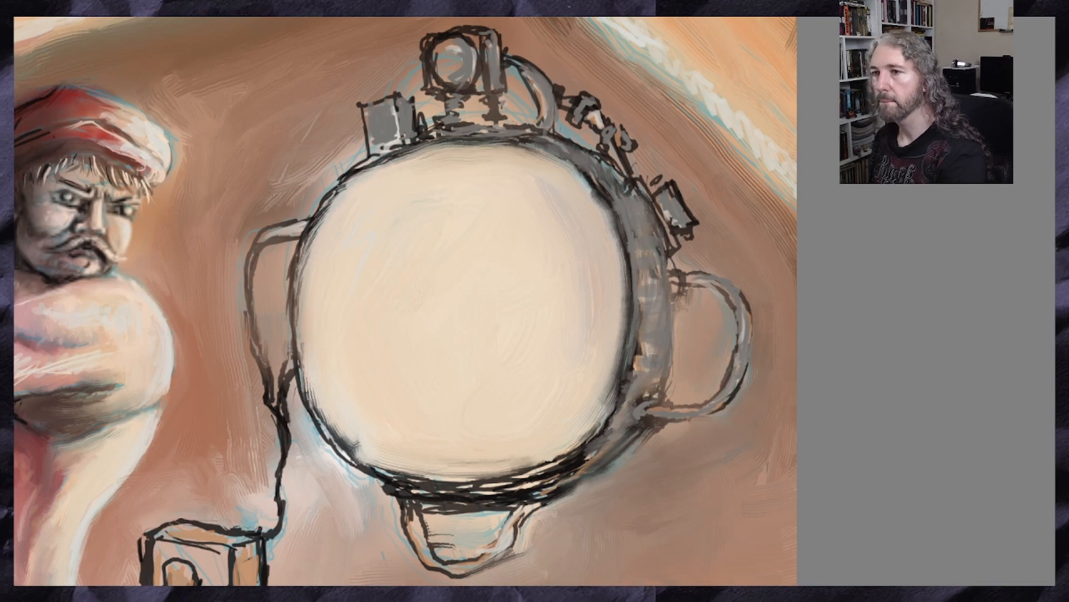
{"action": "left_click", "coordinate": [563, 470], "text": "ctrl"}
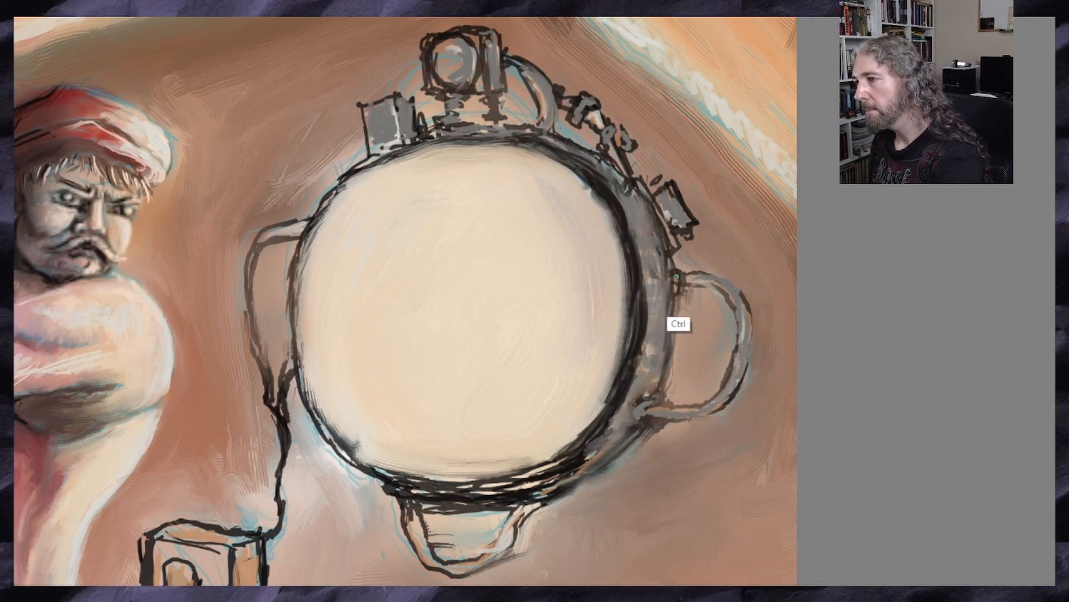
{"action": "left_click_drag", "start_coordinate": [677, 276], "coordinate": [678, 293]}
{"action": "left_click_drag", "start_coordinate": [663, 270], "coordinate": [666, 297]}
{"action": "mouse_move", "coordinate": [667, 295]}
{"action": "left_mouse_down"}
{"action": "mouse_move", "coordinate": [681, 272]}
{"action": "mouse_move", "coordinate": [716, 295]}
{"action": "mouse_move", "coordinate": [729, 356]}
{"action": "mouse_move", "coordinate": [710, 407]}
{"action": "mouse_move", "coordinate": [682, 406]}
{"action": "left_mouse_up"}
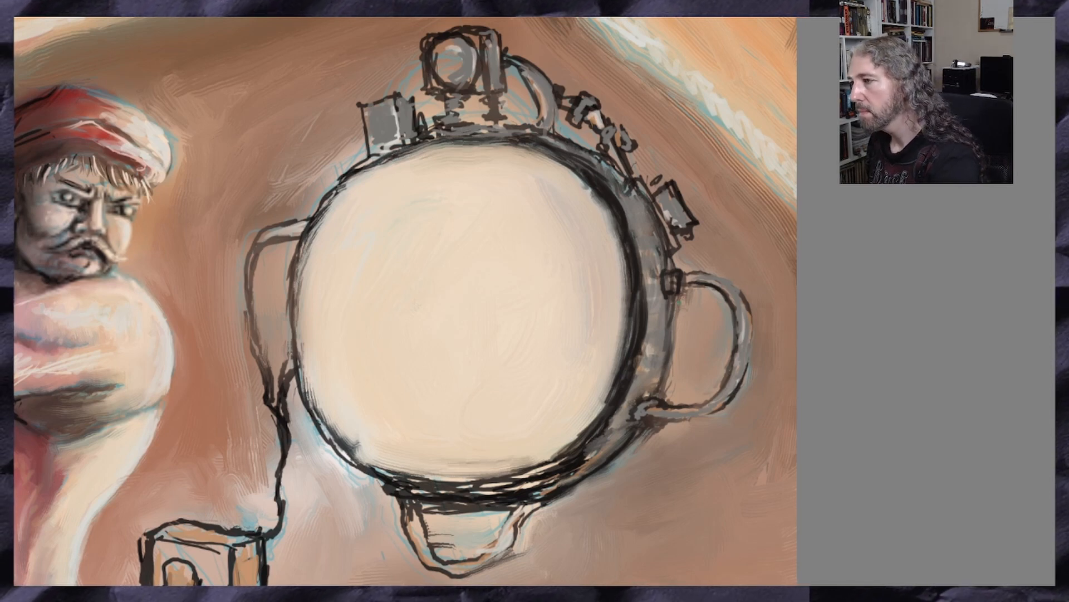
{"action": "mouse_move", "coordinate": [667, 337]}
{"action": "left_mouse_down"}
{"action": "mouse_move", "coordinate": [670, 354]}
{"action": "mouse_move", "coordinate": [623, 434]}
{"action": "left_mouse_up"}
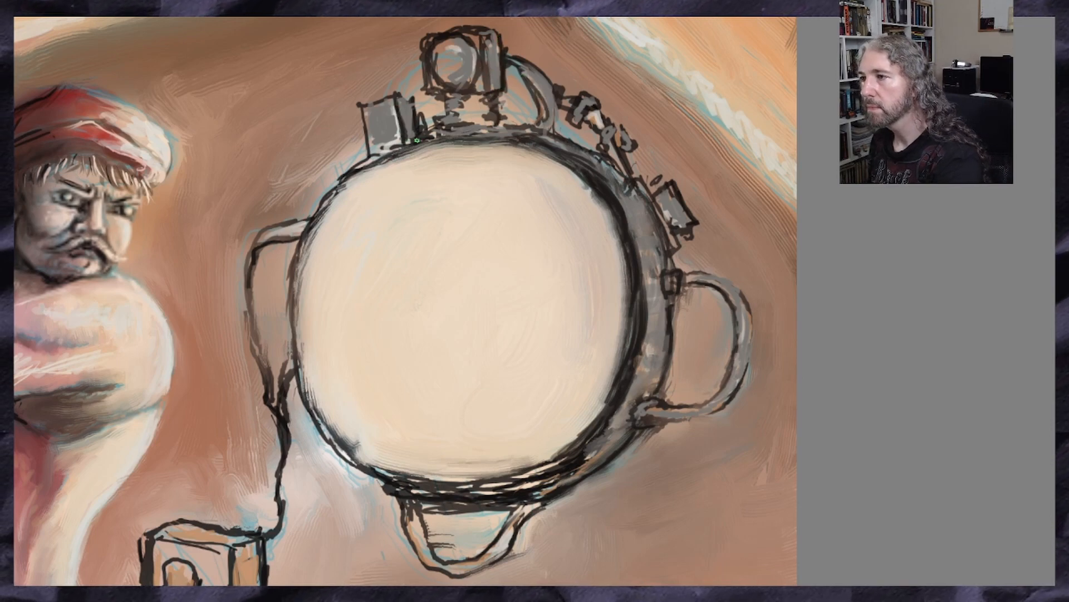
Sample the machine's light grey and paint it along the round device's right rim and upper-right fittings
{"action": "scroll", "coordinate": [423, 317], "scroll_direction": "down", "scroll_amount": 4}
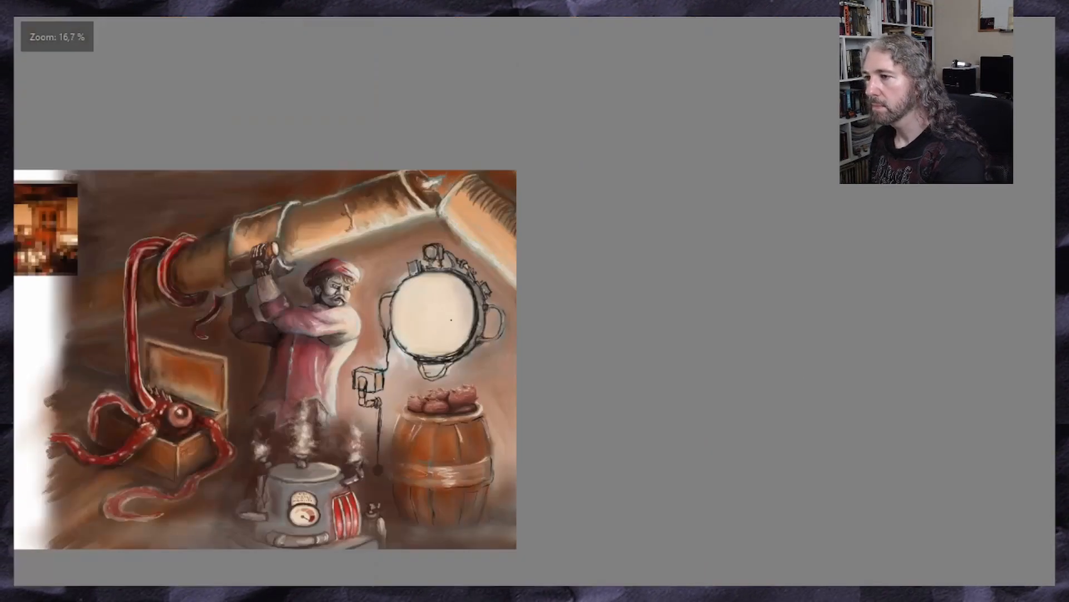
{"action": "scroll", "coordinate": [392, 376], "scroll_direction": "up", "scroll_amount": 4}
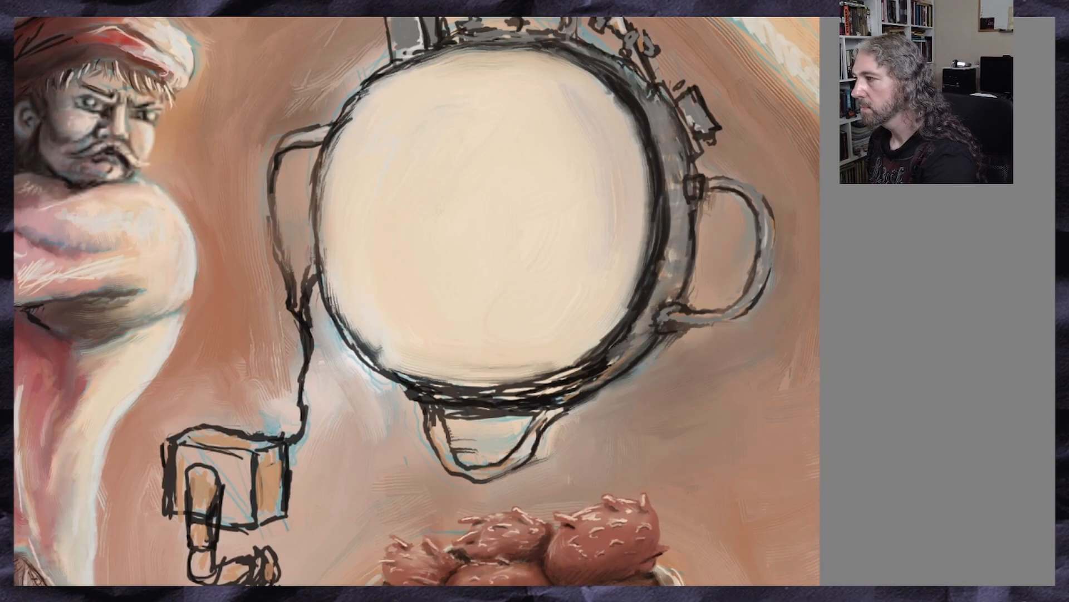
{"action": "scroll", "coordinate": [416, 301], "scroll_direction": "down", "scroll_amount": 10}
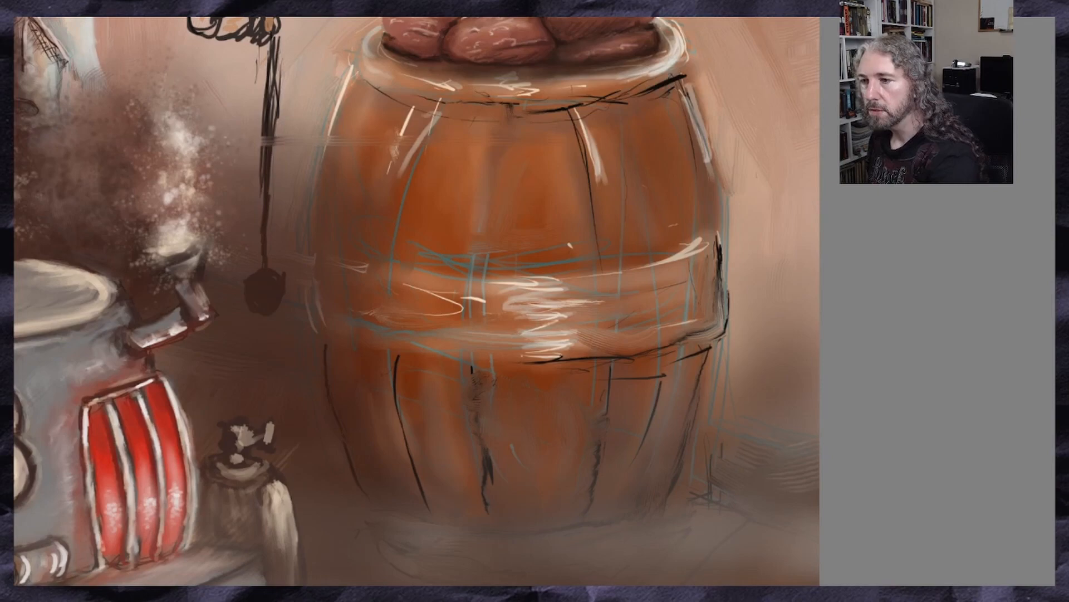
{"action": "mouse_move", "coordinate": [98, 353]}
{"action": "left_mouse_down"}
{"action": "mouse_move", "coordinate": [87, 363]}
{"action": "mouse_move", "coordinate": [104, 362]}
{"action": "mouse_move", "coordinate": [98, 371]}
{"action": "left_mouse_up"}
{"action": "scroll", "coordinate": [416, 300], "scroll_direction": "up", "scroll_amount": 10}
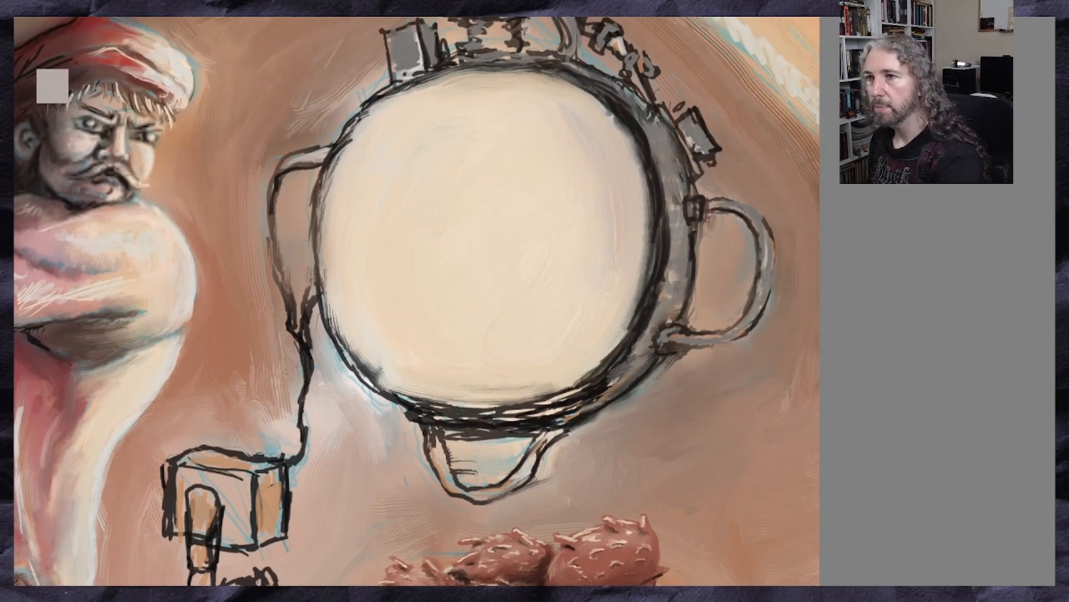
{"action": "left_click", "coordinate": [68, 104]}
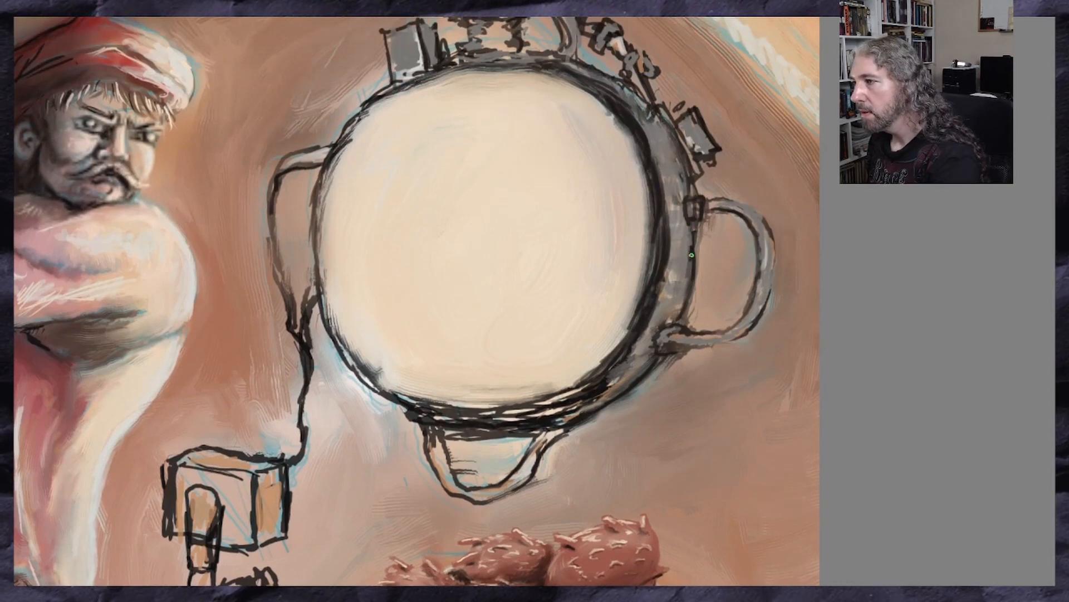
{"action": "left_click_drag", "start_coordinate": [669, 216], "coordinate": [669, 268]}
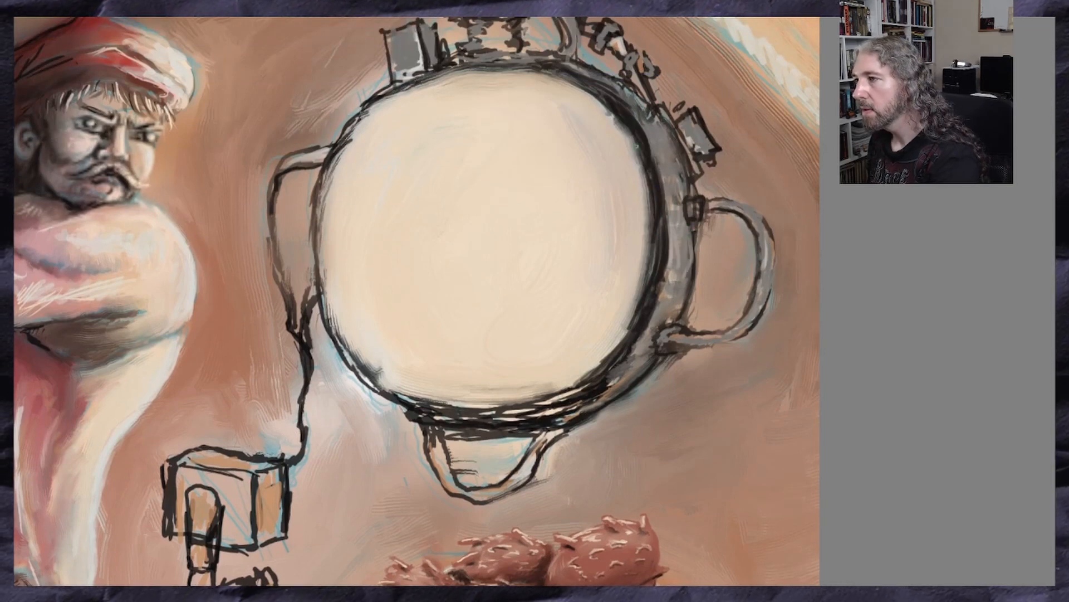
{"action": "mouse_move", "coordinate": [626, 110]}
{"action": "left_mouse_down"}
{"action": "mouse_move", "coordinate": [672, 209]}
{"action": "mouse_move", "coordinate": [662, 293]}
{"action": "mouse_move", "coordinate": [614, 370]}
{"action": "left_mouse_up"}
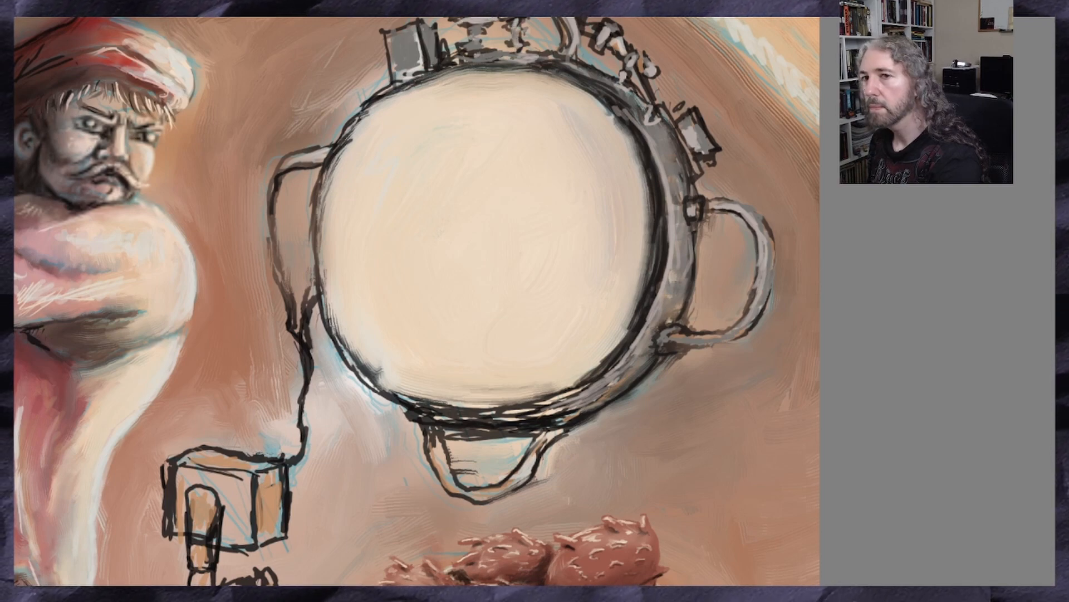
Extend the light grey around the left and lower rim, the lens and the small box on top
{"action": "scroll", "coordinate": [409, 67], "scroll_direction": "up", "scroll_amount": 1}
{"action": "scroll", "coordinate": [409, 67], "scroll_direction": "down", "scroll_amount": 1}
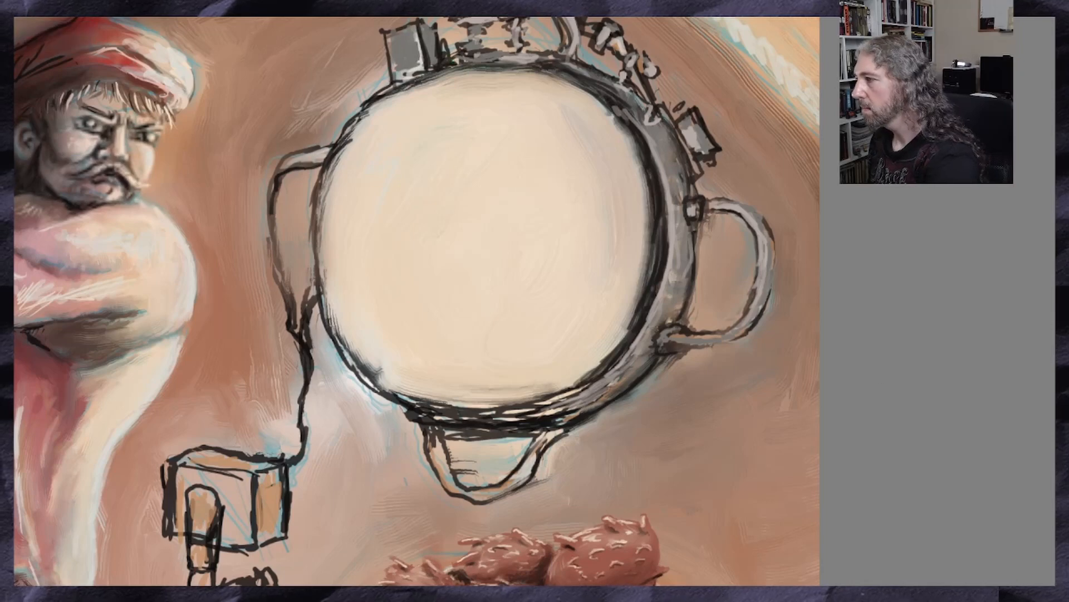
{"action": "scroll", "coordinate": [417, 301], "scroll_direction": "up", "scroll_amount": 2}
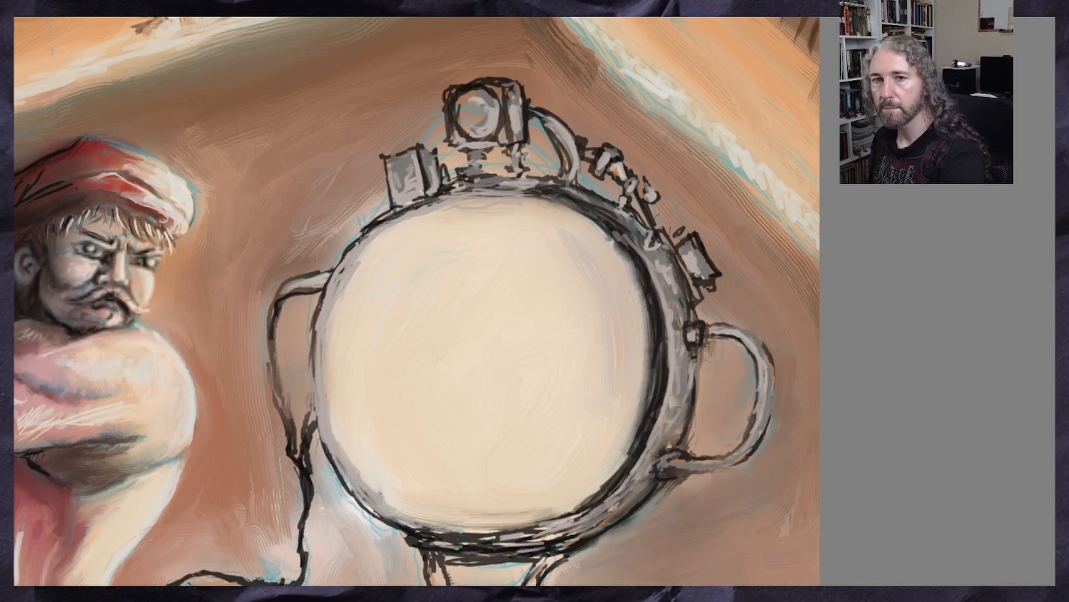
{"action": "mouse_move", "coordinate": [530, 532]}
{"action": "left_mouse_down"}
{"action": "mouse_move", "coordinate": [452, 535]}
{"action": "mouse_move", "coordinate": [517, 529]}
{"action": "left_mouse_up"}
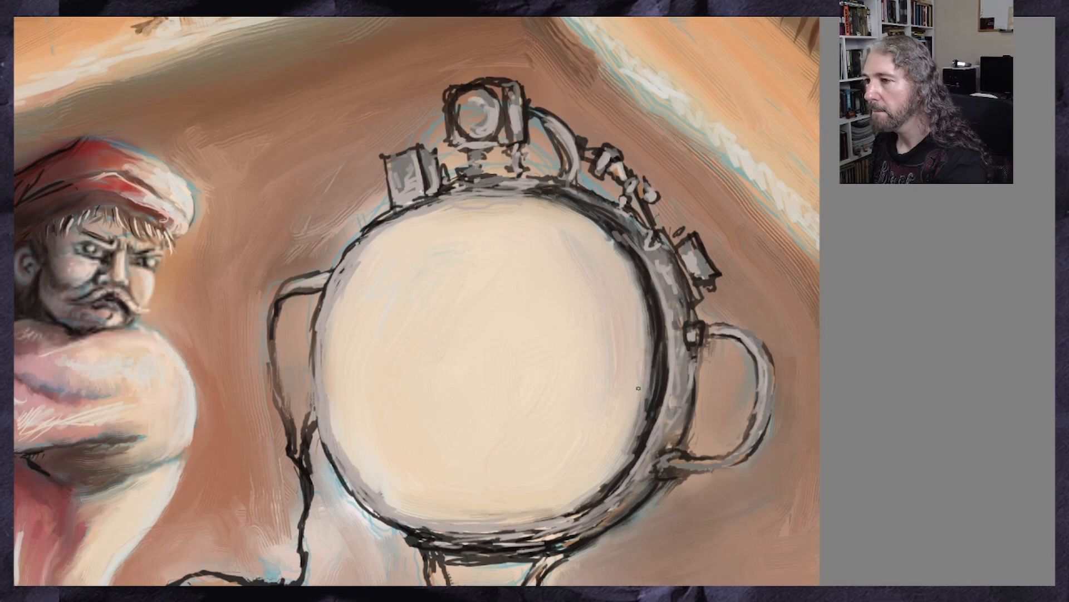
Paint grey over the sketch lines along the left rim, from its upper curve to the lower edge
{"action": "scroll", "coordinate": [639, 388], "scroll_direction": "down", "scroll_amount": 3}
{"action": "scroll", "coordinate": [699, 449], "scroll_direction": "up", "scroll_amount": 2}
{"action": "scroll", "coordinate": [240, 223], "scroll_direction": "up", "scroll_amount": 2}
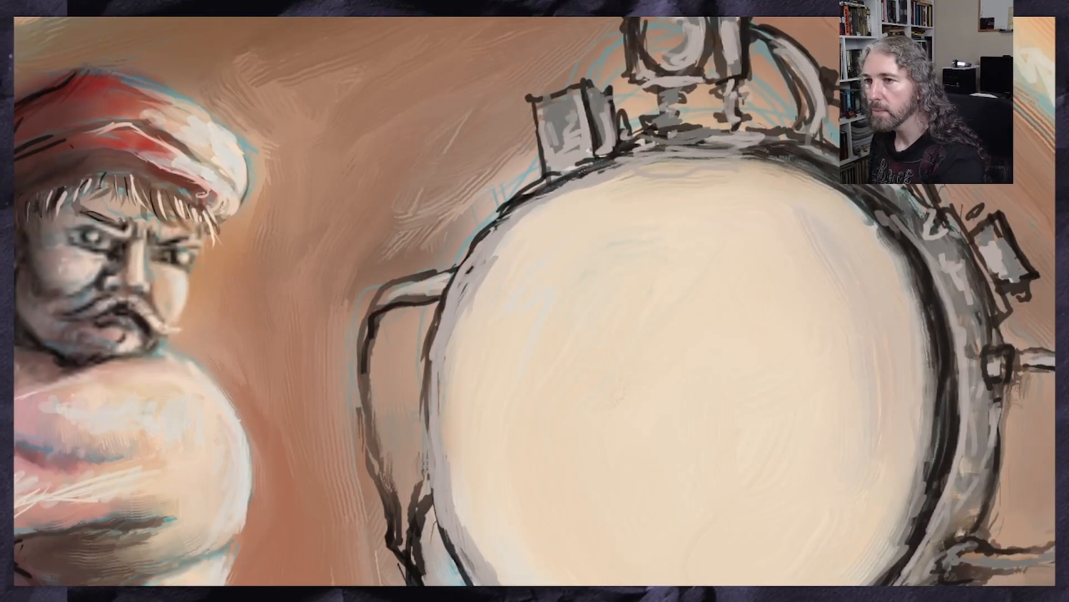
{"action": "left_click", "coordinate": [518, 208], "text": "ctrl"}
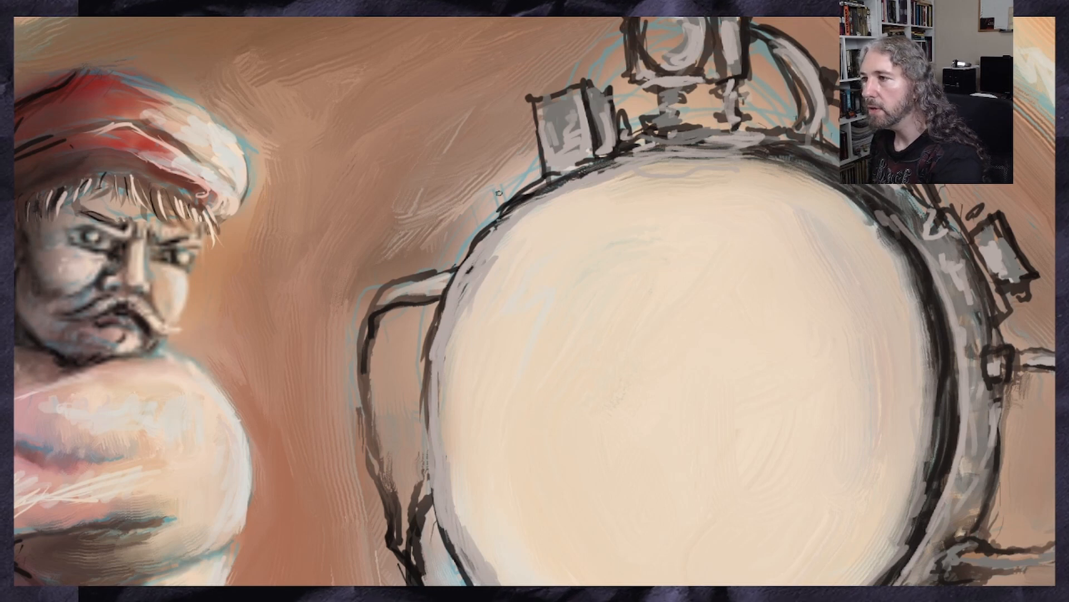
{"action": "left_click_drag", "start_coordinate": [466, 252], "coordinate": [428, 350]}
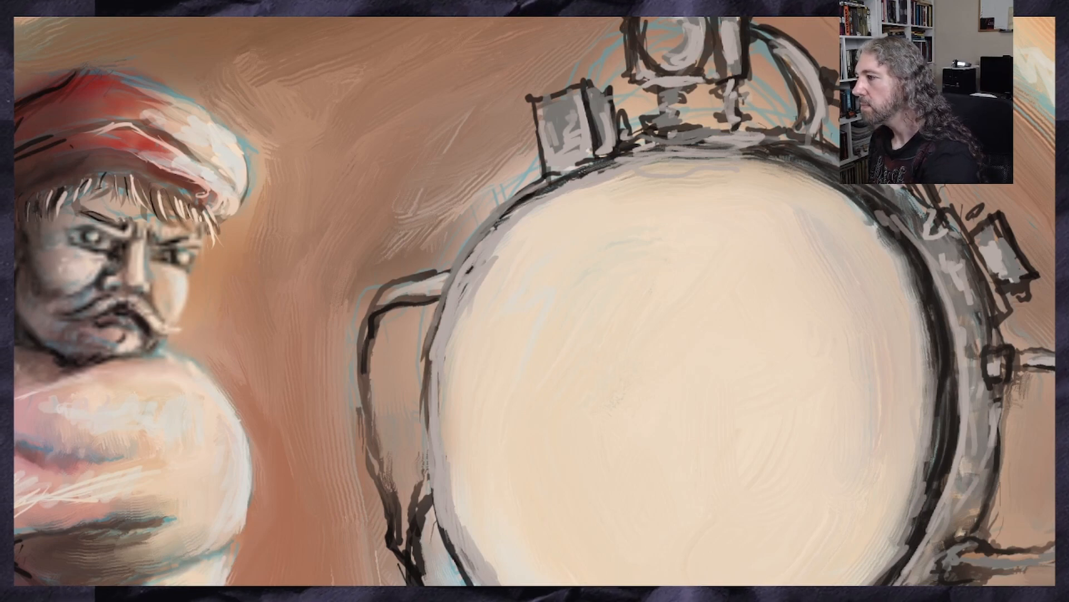
{"action": "scroll", "coordinate": [579, 250], "scroll_direction": "down", "scroll_amount": 5}
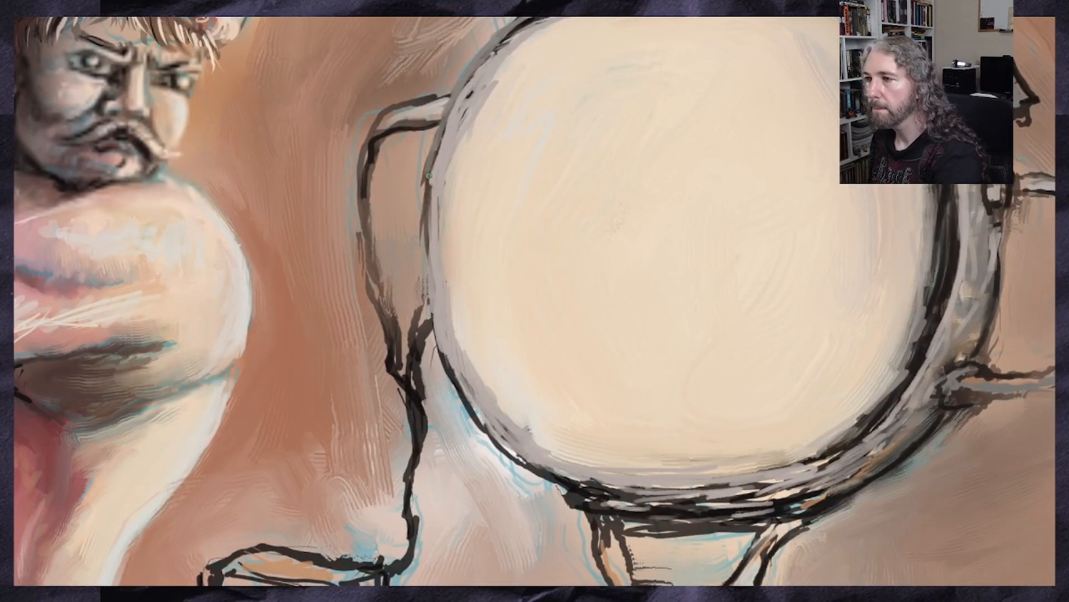
{"action": "left_click_drag", "start_coordinate": [429, 171], "coordinate": [426, 233]}
{"action": "mouse_move", "coordinate": [424, 177]}
{"action": "left_mouse_down"}
{"action": "mouse_move", "coordinate": [438, 364]}
{"action": "mouse_move", "coordinate": [504, 454]}
{"action": "mouse_move", "coordinate": [582, 503]}
{"action": "left_mouse_up"}
Fill the loop below the round device and the left handle with its cable in grey
{"action": "mouse_move", "coordinate": [793, 511]}
{"action": "left_mouse_down"}
{"action": "mouse_move", "coordinate": [793, 532]}
{"action": "mouse_move", "coordinate": [771, 529]}
{"action": "mouse_move", "coordinate": [748, 579]}
{"action": "left_mouse_up"}
{"action": "left_click_drag", "start_coordinate": [769, 543], "coordinate": [732, 582]}
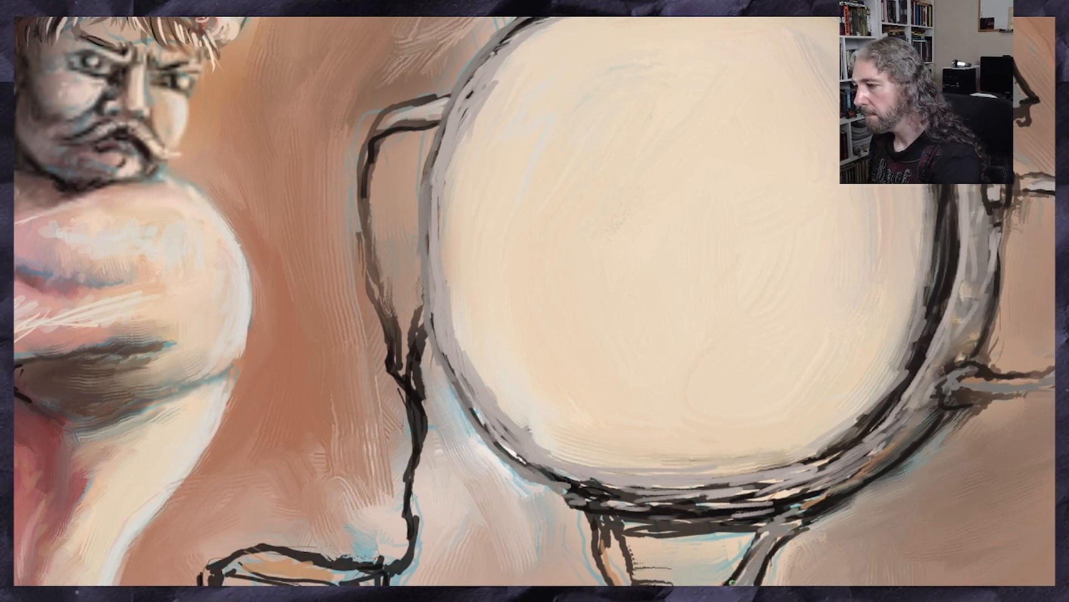
{"action": "mouse_move", "coordinate": [625, 525]}
{"action": "left_mouse_down"}
{"action": "mouse_move", "coordinate": [607, 564]}
{"action": "mouse_move", "coordinate": [613, 527]}
{"action": "mouse_move", "coordinate": [623, 584]}
{"action": "mouse_move", "coordinate": [621, 550]}
{"action": "left_mouse_up"}
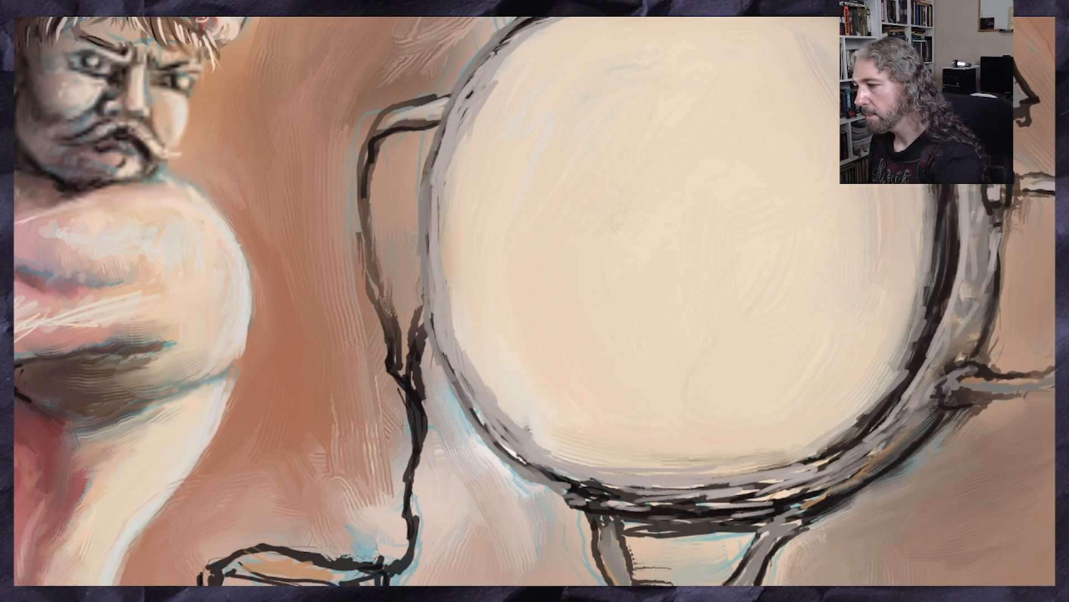
{"action": "mouse_move", "coordinate": [396, 120]}
{"action": "left_mouse_down"}
{"action": "mouse_move", "coordinate": [366, 173]}
{"action": "mouse_move", "coordinate": [363, 217]}
{"action": "mouse_move", "coordinate": [390, 365]}
{"action": "mouse_move", "coordinate": [417, 362]}
{"action": "mouse_move", "coordinate": [442, 395]}
{"action": "mouse_move", "coordinate": [419, 421]}
{"action": "mouse_move", "coordinate": [412, 527]}
{"action": "mouse_move", "coordinate": [380, 572]}
{"action": "left_mouse_up"}
Paint the side and front faces of the hanging crank box grey
{"action": "scroll", "coordinate": [367, 582], "scroll_direction": "down", "scroll_amount": 1}
{"action": "scroll", "coordinate": [393, 568], "scroll_direction": "down", "scroll_amount": 2}
{"action": "scroll", "coordinate": [402, 582], "scroll_direction": "up", "scroll_amount": 2}
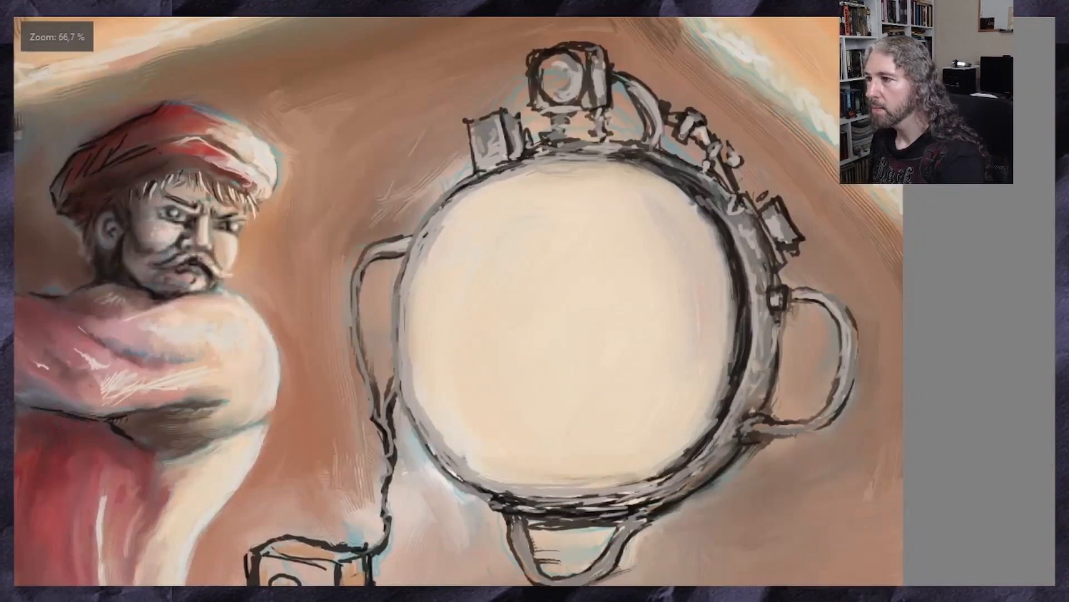
{"action": "scroll", "coordinate": [459, 300], "scroll_direction": "down", "scroll_amount": 4}
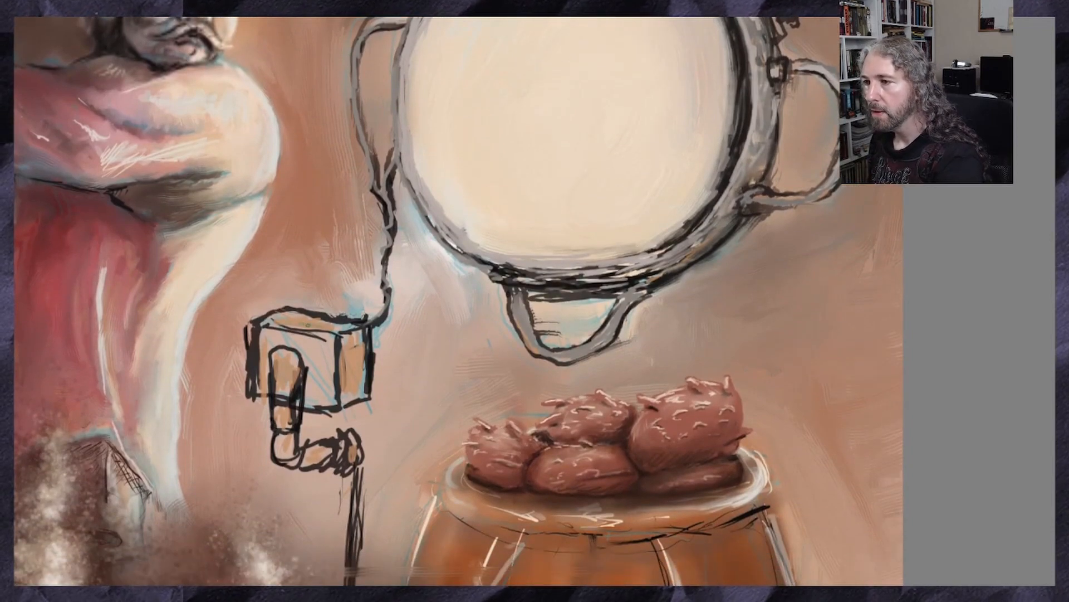
{"action": "left_click_drag", "start_coordinate": [340, 349], "coordinate": [354, 393]}
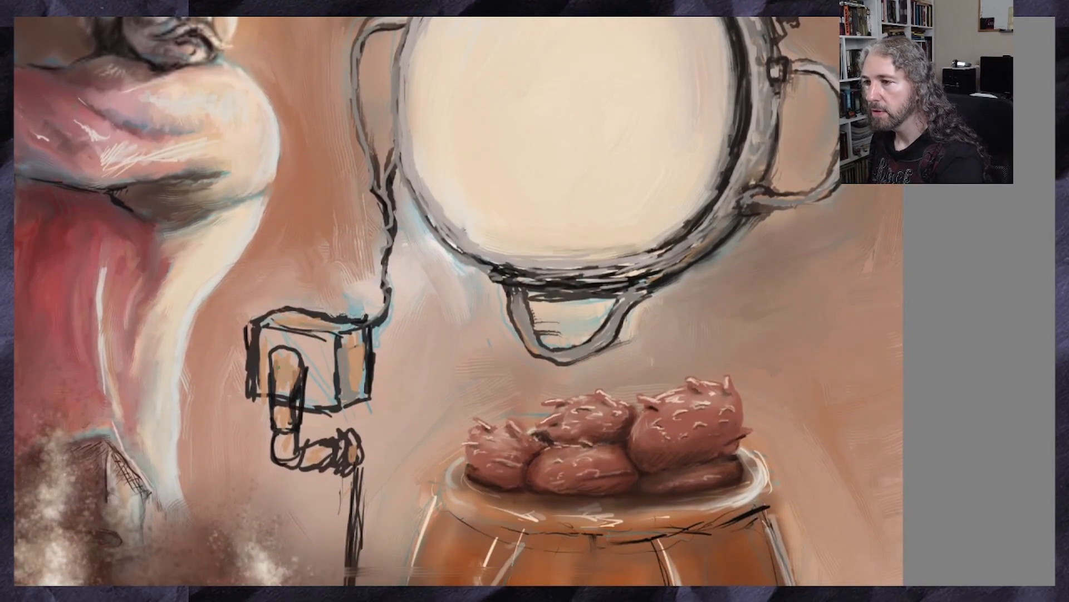
{"action": "left_click_drag", "start_coordinate": [303, 367], "coordinate": [318, 395]}
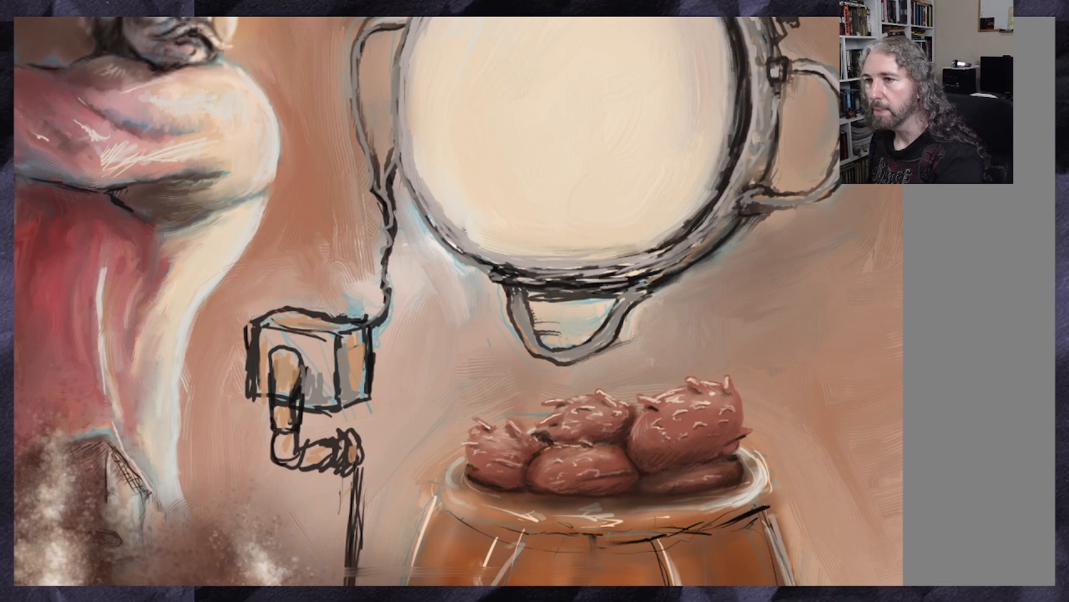
Sample the light cream of the disc's edge and lighten the top, side and front of the crank box
{"action": "left_click", "coordinate": [443, 186], "text": "ctrl"}
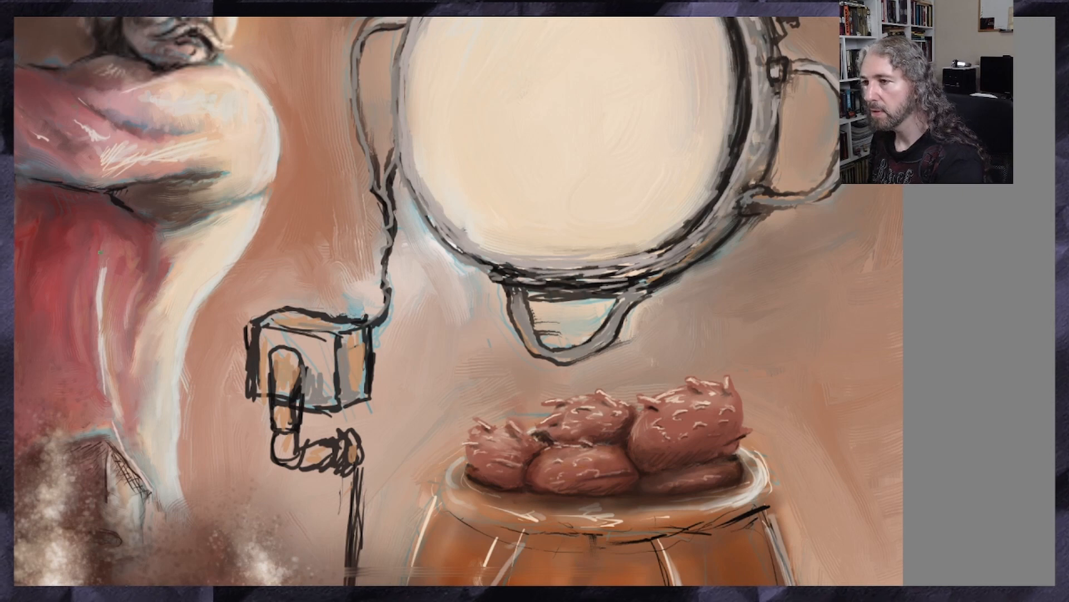
{"action": "left_click_drag", "start_coordinate": [350, 322], "coordinate": [259, 322]}
{"action": "left_click_drag", "start_coordinate": [355, 335], "coordinate": [361, 379]}
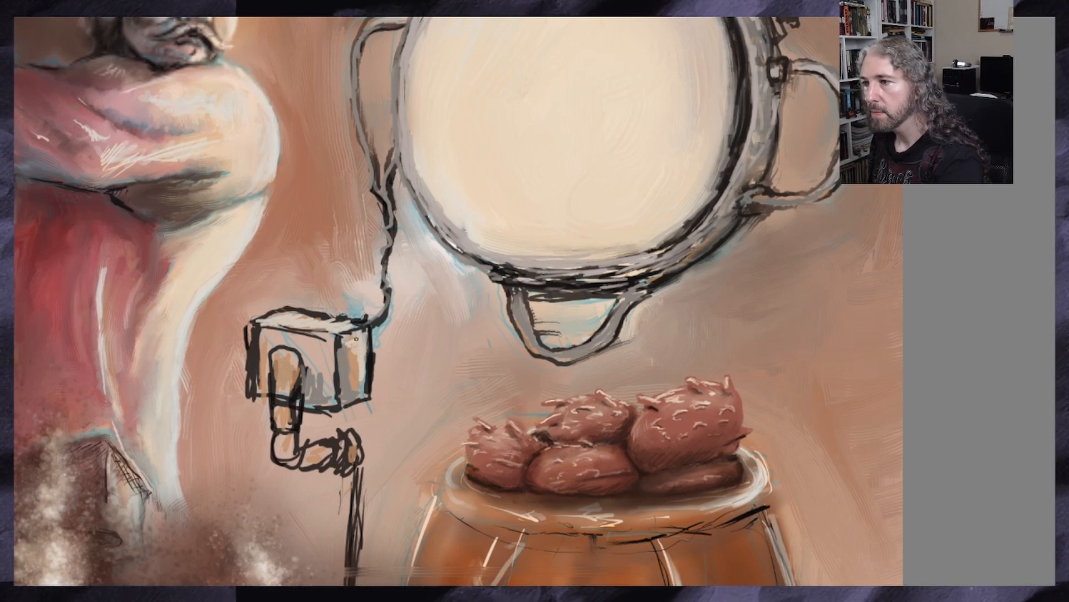
{"action": "mouse_move", "coordinate": [348, 334]}
{"action": "left_mouse_down"}
{"action": "mouse_move", "coordinate": [366, 356]}
{"action": "mouse_move", "coordinate": [346, 372]}
{"action": "mouse_move", "coordinate": [363, 356]}
{"action": "left_mouse_up"}
{"action": "mouse_move", "coordinate": [264, 331]}
{"action": "left_mouse_down"}
{"action": "mouse_move", "coordinate": [330, 341]}
{"action": "mouse_move", "coordinate": [322, 376]}
{"action": "mouse_move", "coordinate": [333, 342]}
{"action": "left_mouse_up"}
Paint light highlights on the crank arm and its end piece, and along the box's left edge
{"action": "mouse_move", "coordinate": [281, 378]}
{"action": "left_mouse_down"}
{"action": "mouse_move", "coordinate": [295, 360]}
{"action": "mouse_move", "coordinate": [283, 420]}
{"action": "mouse_move", "coordinate": [291, 454]}
{"action": "mouse_move", "coordinate": [338, 454]}
{"action": "left_mouse_up"}
{"action": "left_click_drag", "start_coordinate": [347, 436], "coordinate": [357, 458]}
{"action": "left_click_drag", "start_coordinate": [347, 451], "coordinate": [336, 462]}
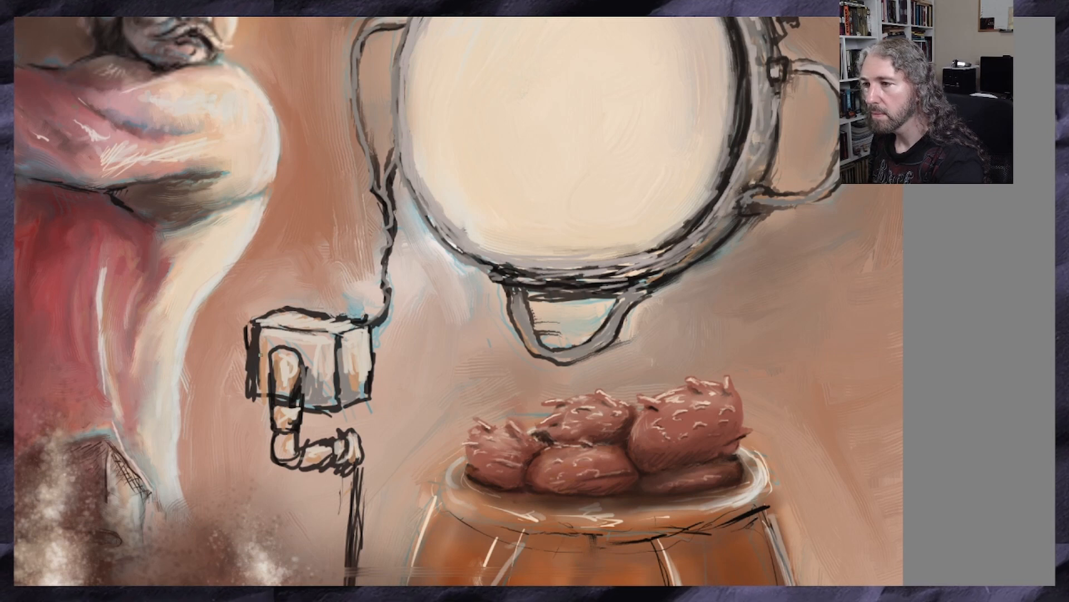
{"action": "left_click_drag", "start_coordinate": [259, 328], "coordinate": [258, 382]}
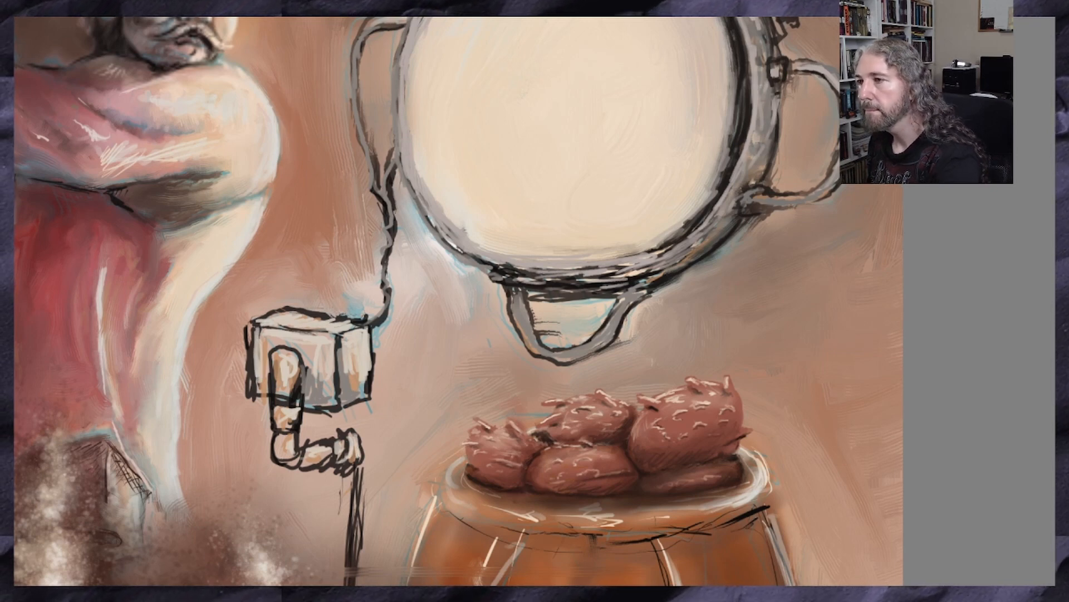
Add light highlights to the cable, the loop below the round device and the lower rim
{"action": "left_click_drag", "start_coordinate": [395, 170], "coordinate": [384, 288]}
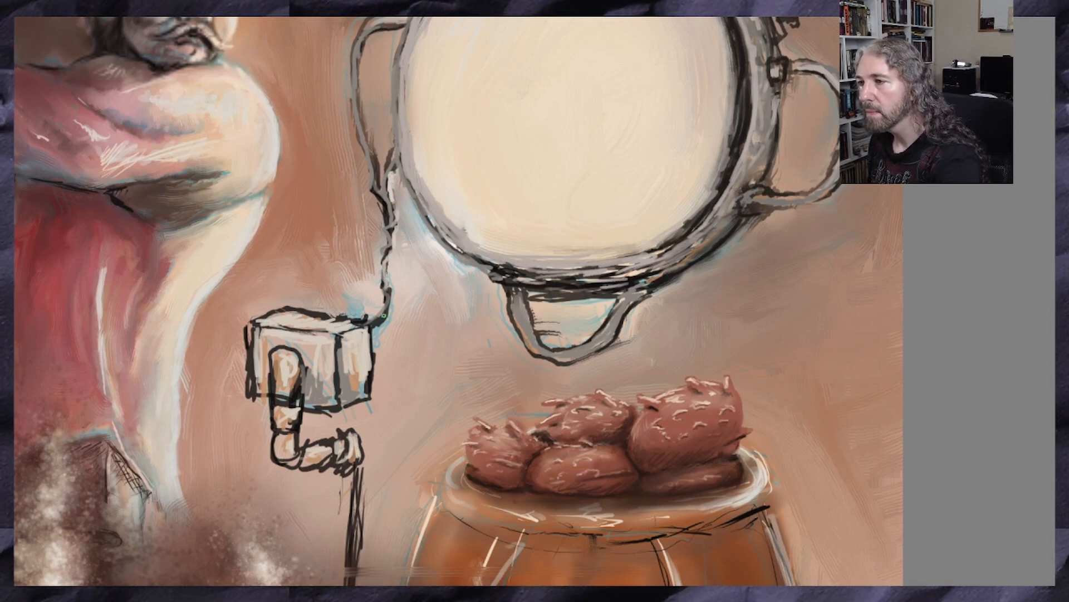
{"action": "mouse_move", "coordinate": [625, 302]}
{"action": "left_mouse_down"}
{"action": "mouse_move", "coordinate": [577, 343]}
{"action": "mouse_move", "coordinate": [555, 348]}
{"action": "left_mouse_up"}
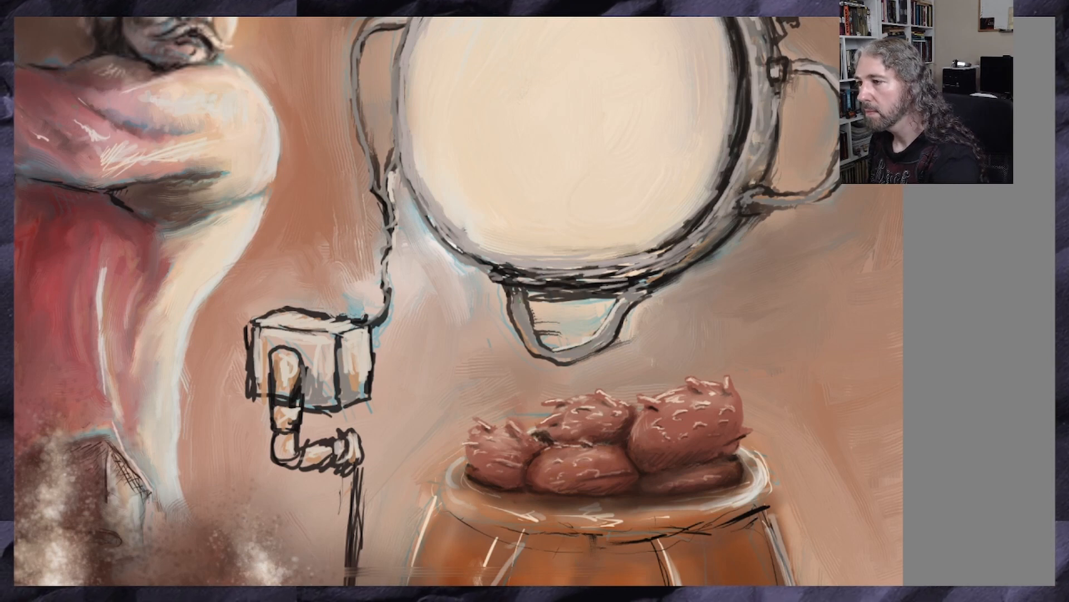
{"action": "left_click_drag", "start_coordinate": [521, 301], "coordinate": [535, 336]}
{"action": "left_click_drag", "start_coordinate": [564, 269], "coordinate": [618, 266]}
{"action": "left_click_drag", "start_coordinate": [595, 279], "coordinate": [541, 277]}
{"action": "left_click_drag", "start_coordinate": [522, 271], "coordinate": [605, 278]}
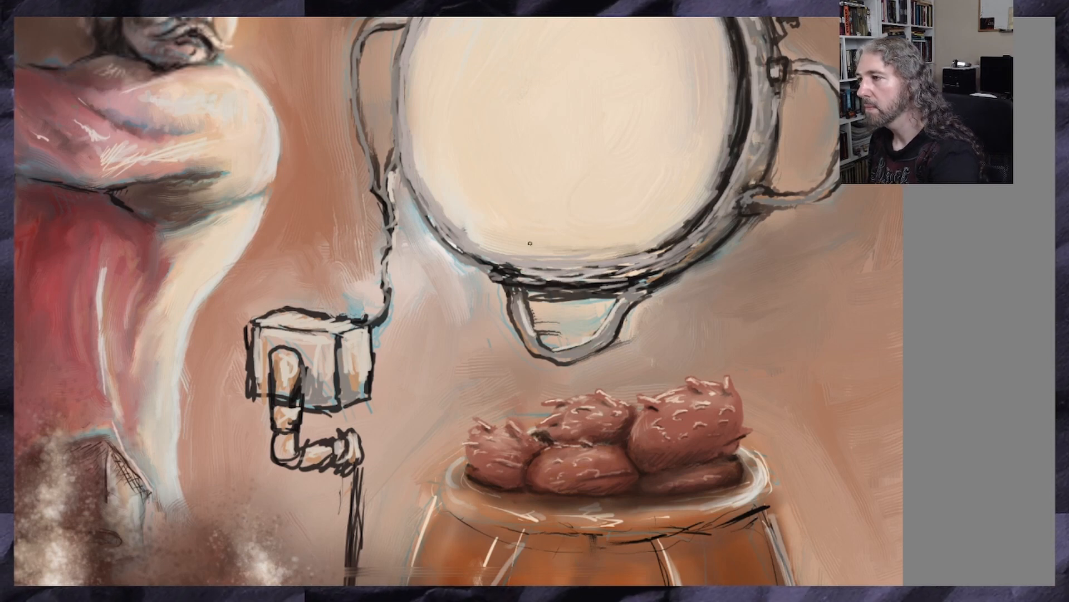
Add light highlights along the right rim of the round device, from the lower curve up to the upper-right section
{"action": "left_click_drag", "start_coordinate": [718, 198], "coordinate": [690, 238]}
{"action": "left_click_drag", "start_coordinate": [755, 131], "coordinate": [735, 178]}
{"action": "left_click_drag", "start_coordinate": [748, 52], "coordinate": [758, 99]}
{"action": "scroll", "coordinate": [731, 133], "scroll_direction": "down", "scroll_amount": 2}
{"action": "scroll", "coordinate": [732, 73], "scroll_direction": "up", "scroll_amount": 2}
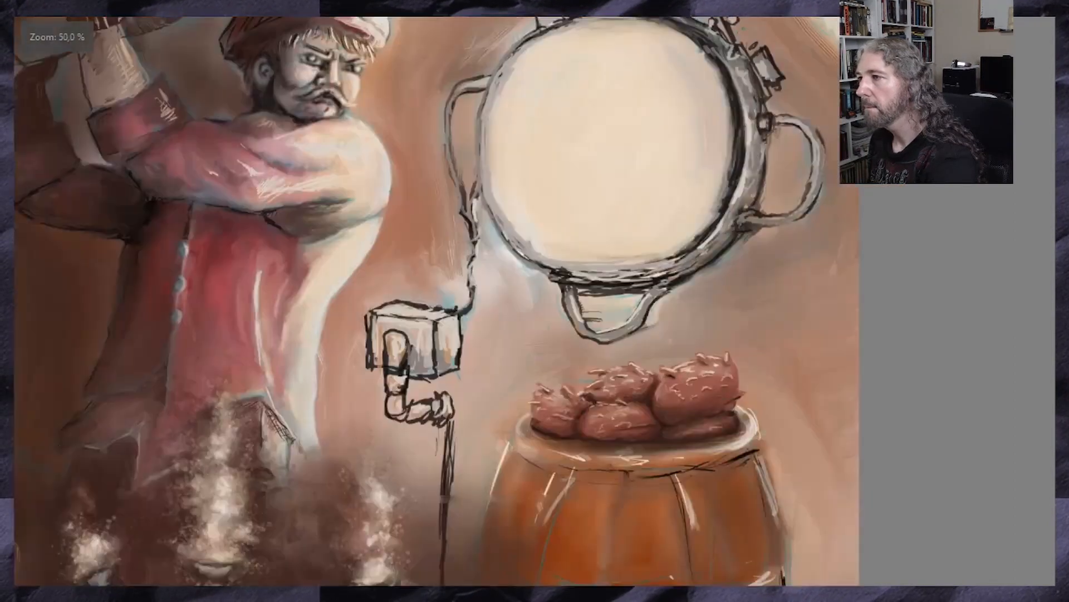
{"action": "left_click_drag", "start_coordinate": [730, 63], "coordinate": [746, 97]}
{"action": "left_click_drag", "start_coordinate": [725, 58], "coordinate": [735, 78]}
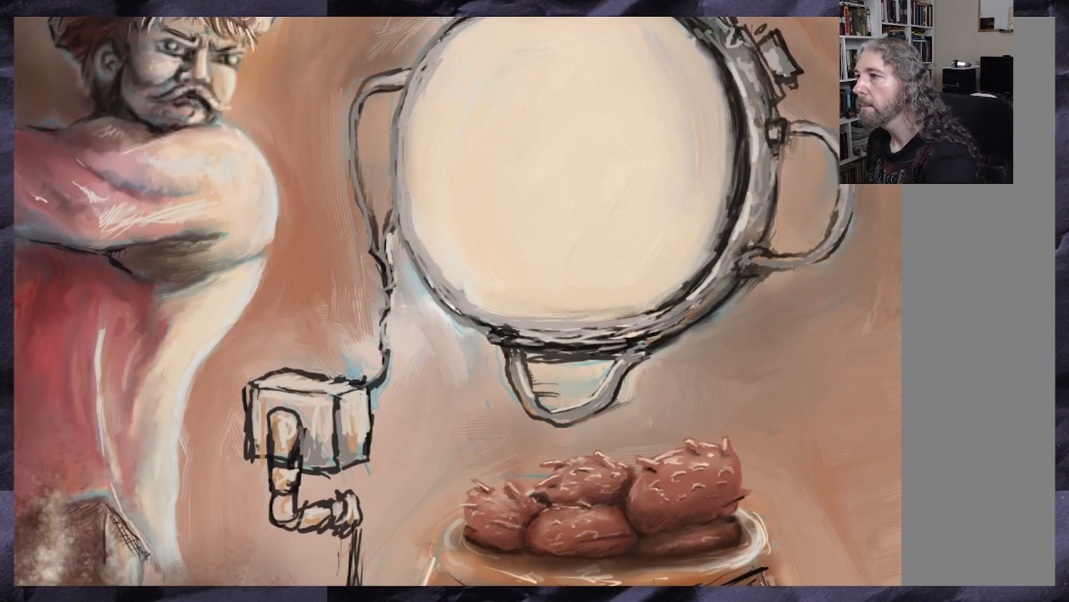
{"action": "left_click_drag", "start_coordinate": [706, 29], "coordinate": [721, 46]}
{"action": "left_click_drag", "start_coordinate": [689, 18], "coordinate": [717, 46]}
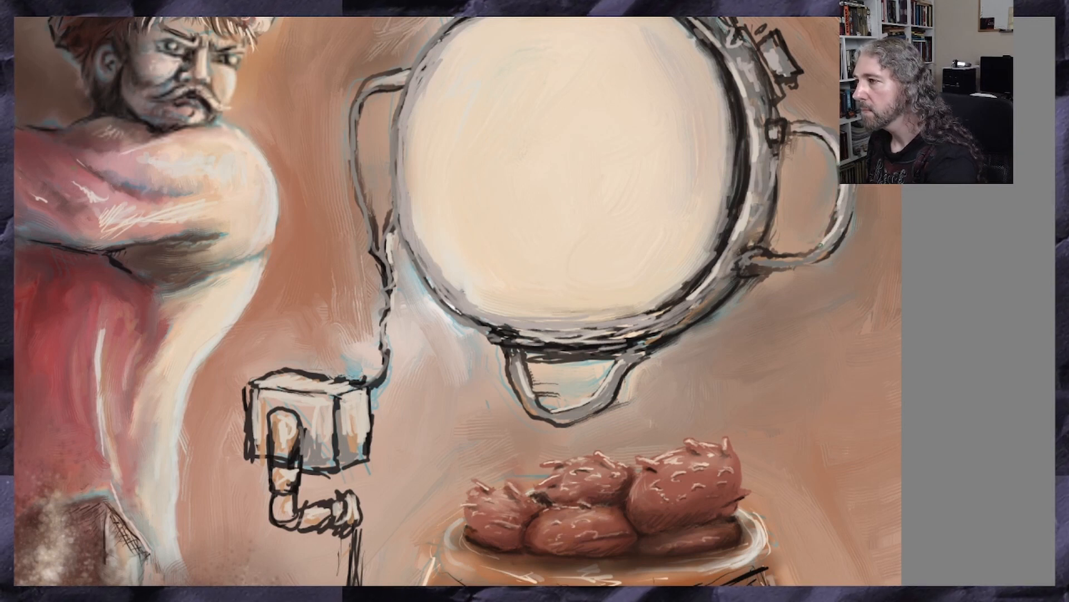
{"action": "scroll", "coordinate": [458, 301], "scroll_direction": "right", "scroll_amount": 4}
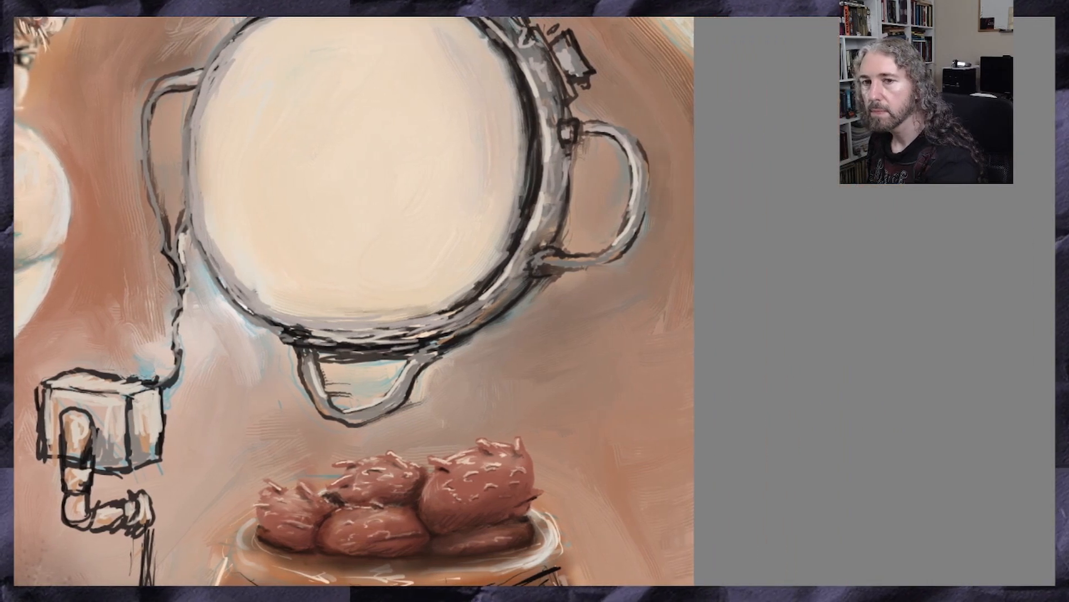
{"action": "scroll", "coordinate": [458, 301], "scroll_direction": "up", "scroll_amount": 2}
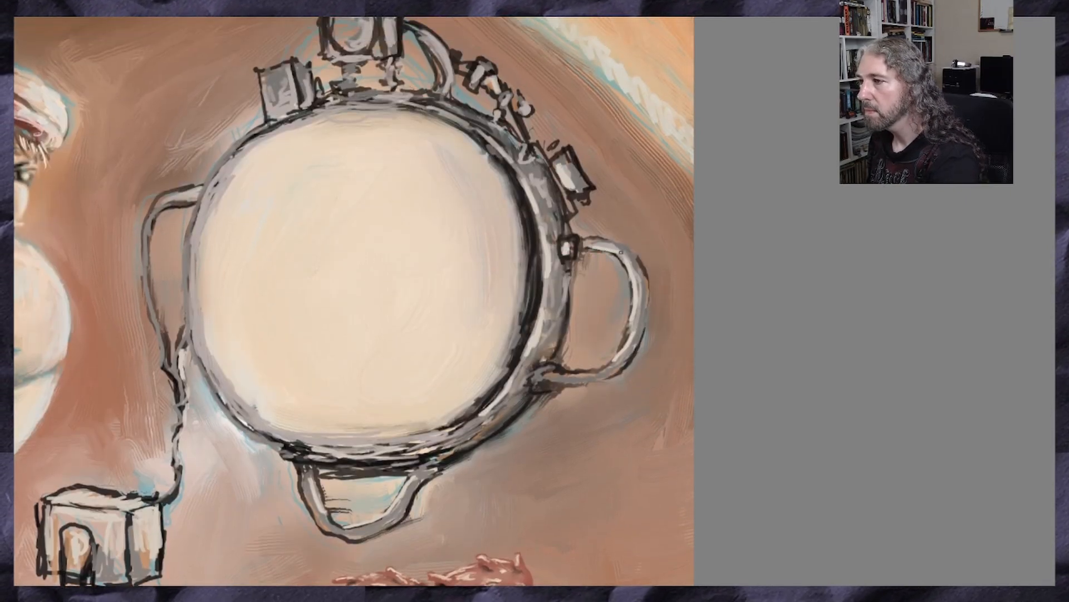
Add light highlights to the upper-right fittings, the curved pipe and the lens box on top of the round device
{"action": "left_click_drag", "start_coordinate": [523, 148], "coordinate": [526, 162]}
{"action": "mouse_move", "coordinate": [498, 113]}
{"action": "left_mouse_down"}
{"action": "mouse_move", "coordinate": [495, 124]}
{"action": "mouse_move", "coordinate": [525, 114]}
{"action": "left_mouse_up"}
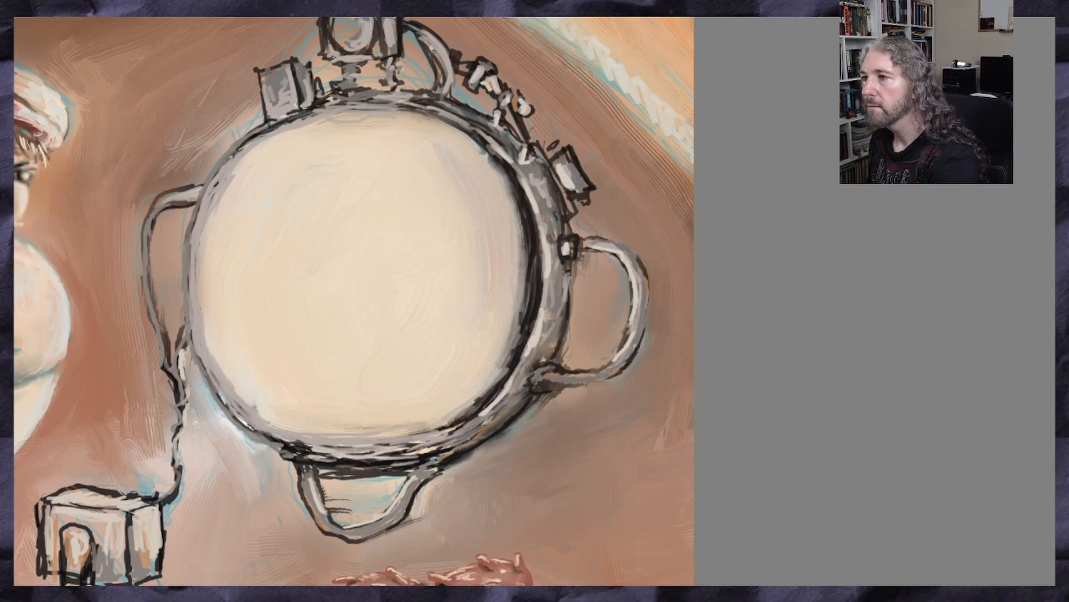
{"action": "left_click_drag", "start_coordinate": [432, 50], "coordinate": [440, 95]}
{"action": "mouse_move", "coordinate": [386, 19]}
{"action": "left_mouse_down"}
{"action": "mouse_move", "coordinate": [393, 86]}
{"action": "mouse_move", "coordinate": [347, 84]}
{"action": "mouse_move", "coordinate": [346, 46]}
{"action": "left_mouse_up"}
{"action": "key", "text": "ctrl+z"}
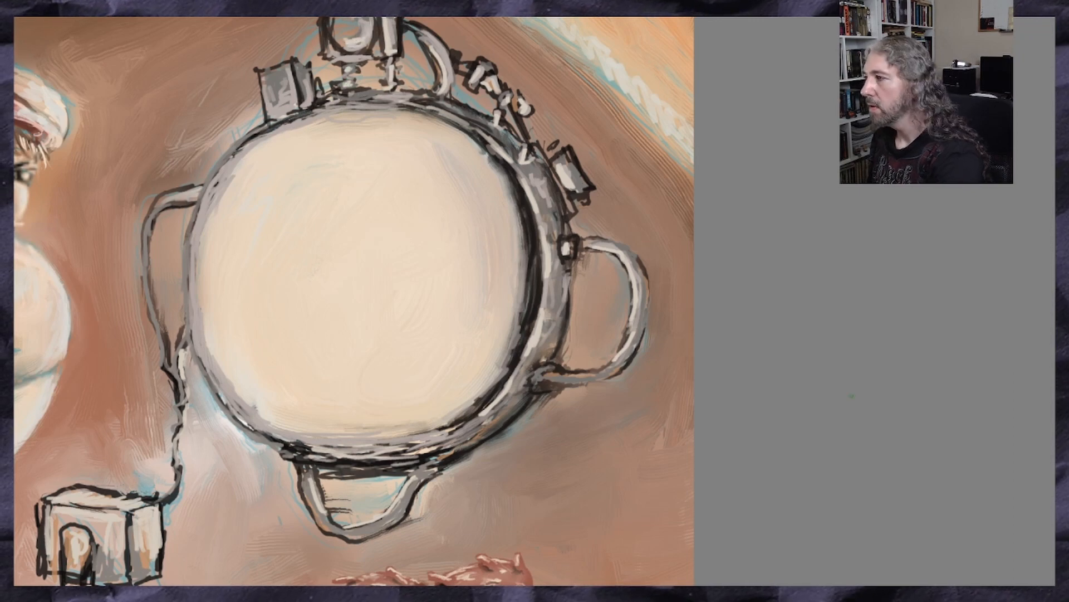
{"action": "scroll", "coordinate": [355, 301], "scroll_direction": "up", "scroll_amount": 2}
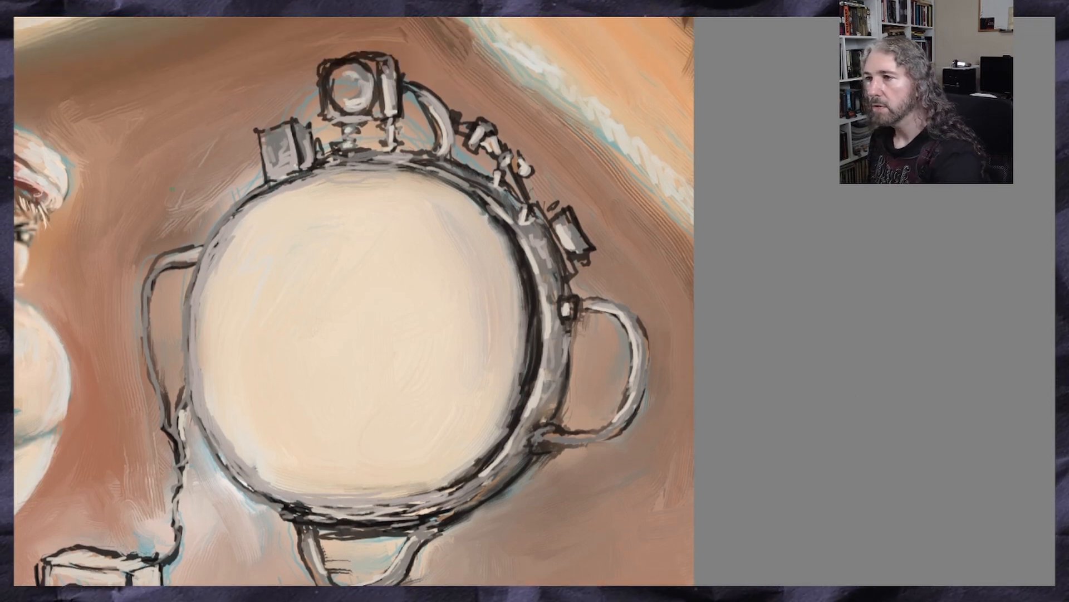
Add light highlights along the round device's upper-left and left rim, its left handle and the cable down to the crank box
{"action": "mouse_move", "coordinate": [278, 172]}
{"action": "left_mouse_down"}
{"action": "mouse_move", "coordinate": [289, 167]}
{"action": "mouse_move", "coordinate": [283, 152]}
{"action": "mouse_move", "coordinate": [322, 160]}
{"action": "left_mouse_up"}
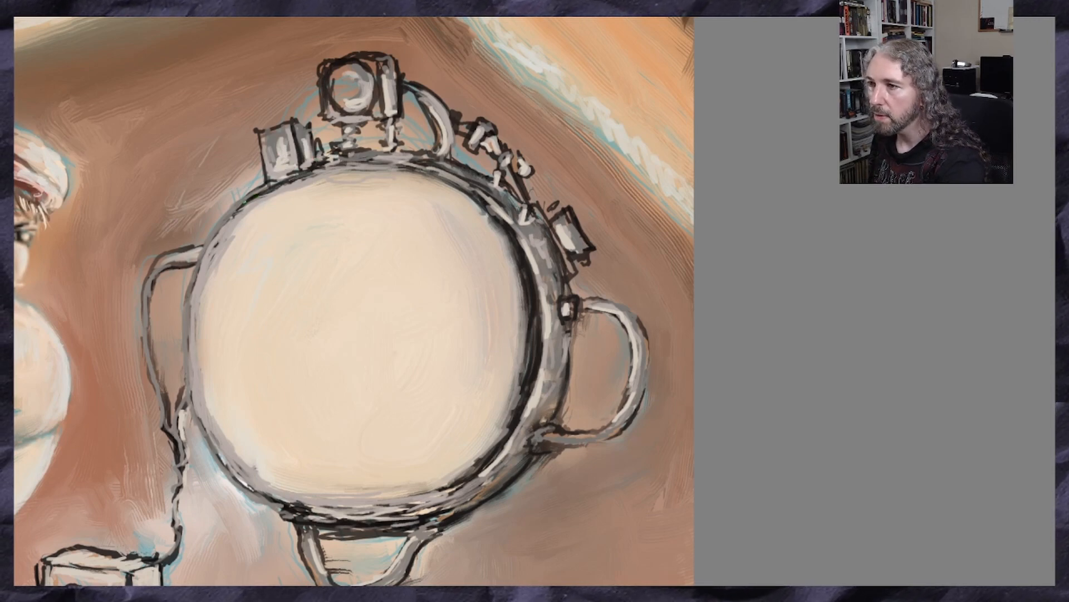
{"action": "left_click_drag", "start_coordinate": [256, 196], "coordinate": [225, 233]}
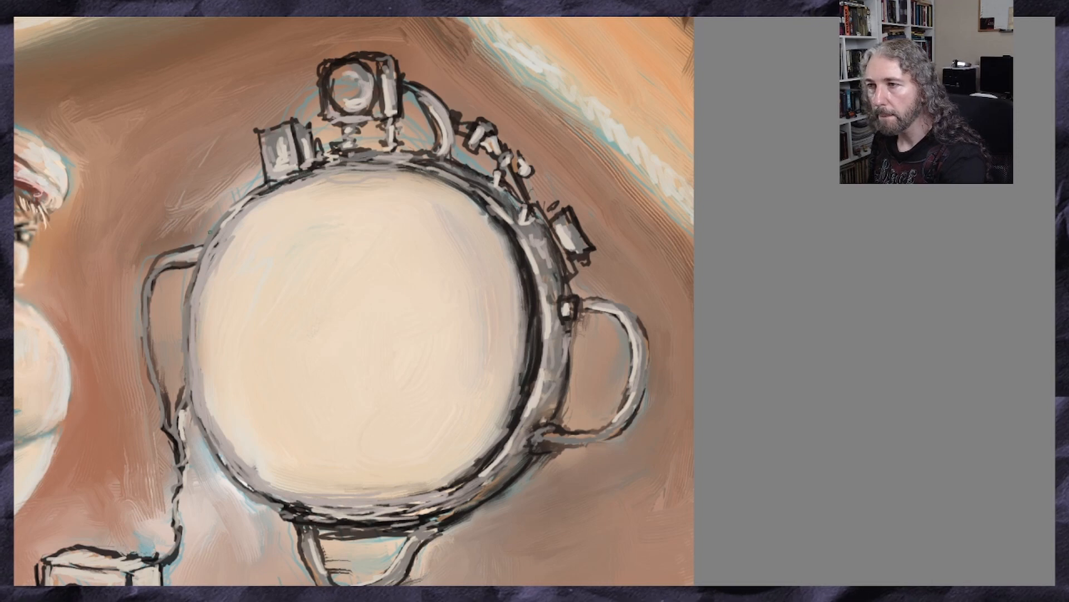
{"action": "mouse_move", "coordinate": [202, 263]}
{"action": "left_mouse_down"}
{"action": "mouse_move", "coordinate": [189, 365]}
{"action": "mouse_move", "coordinate": [199, 421]}
{"action": "mouse_move", "coordinate": [243, 490]}
{"action": "left_mouse_up"}
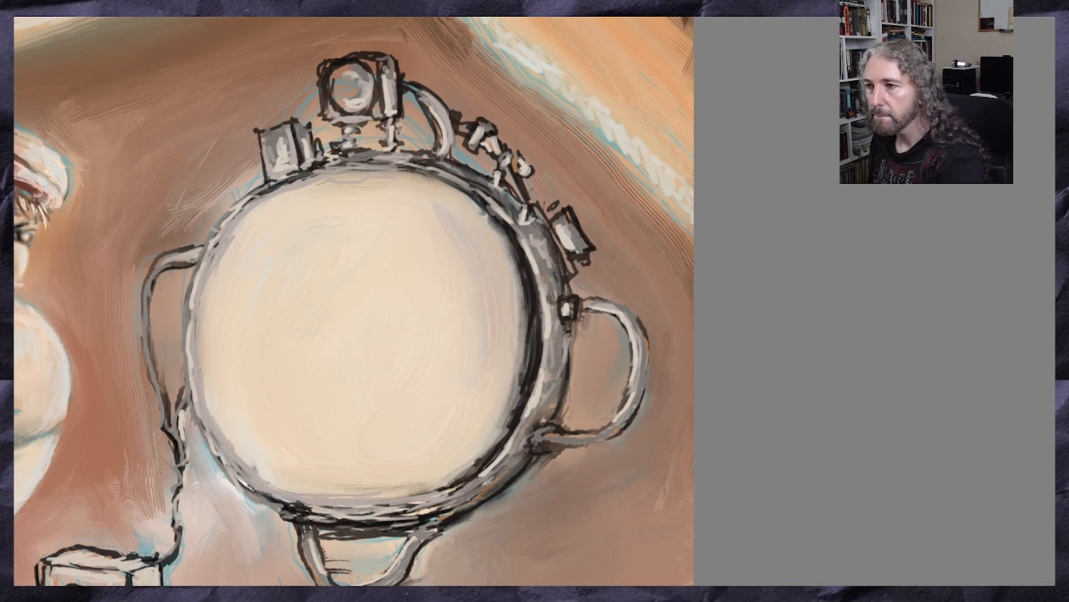
{"action": "mouse_move", "coordinate": [151, 278]}
{"action": "left_mouse_down"}
{"action": "mouse_move", "coordinate": [146, 341]}
{"action": "mouse_move", "coordinate": [157, 403]}
{"action": "mouse_move", "coordinate": [178, 433]}
{"action": "mouse_move", "coordinate": [176, 479]}
{"action": "left_mouse_up"}
{"action": "left_click_drag", "start_coordinate": [173, 496], "coordinate": [170, 514]}
{"action": "left_click_drag", "start_coordinate": [173, 551], "coordinate": [155, 567]}
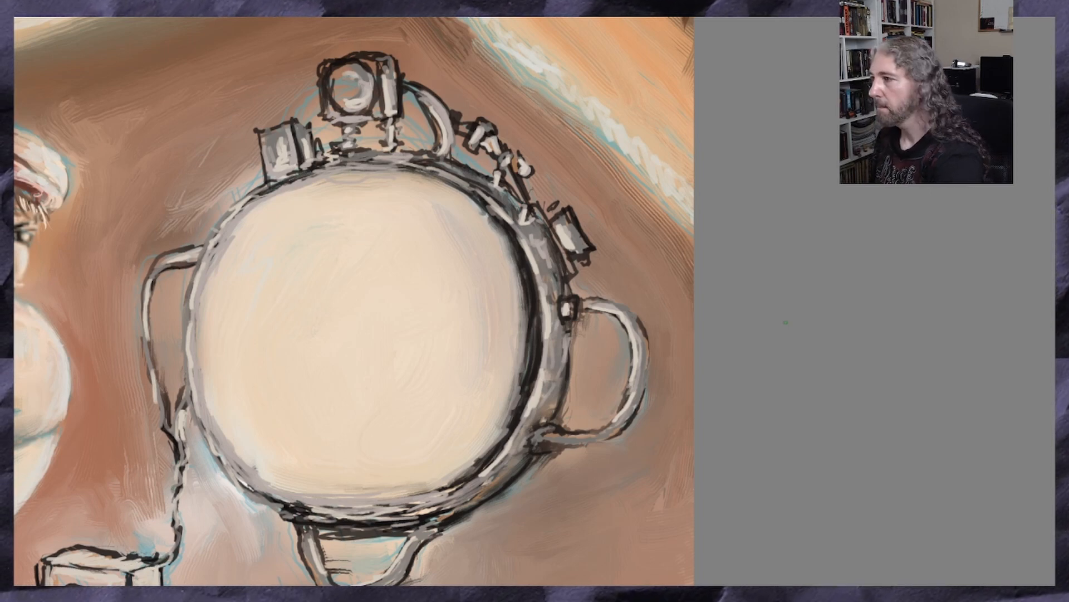
Shade the round device's right and lower rim with darker grey strokes, continuing around to the lower-left edge
{"action": "scroll", "coordinate": [342, 440], "scroll_direction": "down", "scroll_amount": 2}
{"action": "scroll", "coordinate": [353, 301], "scroll_direction": "down", "scroll_amount": 2}
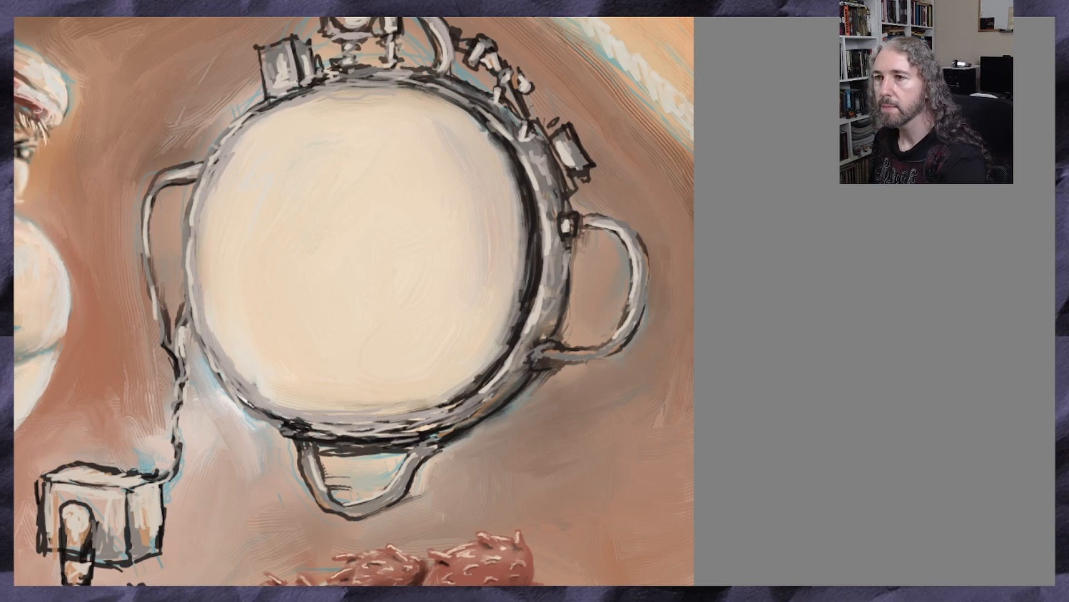
{"action": "left_click_drag", "start_coordinate": [513, 142], "coordinate": [523, 144]}
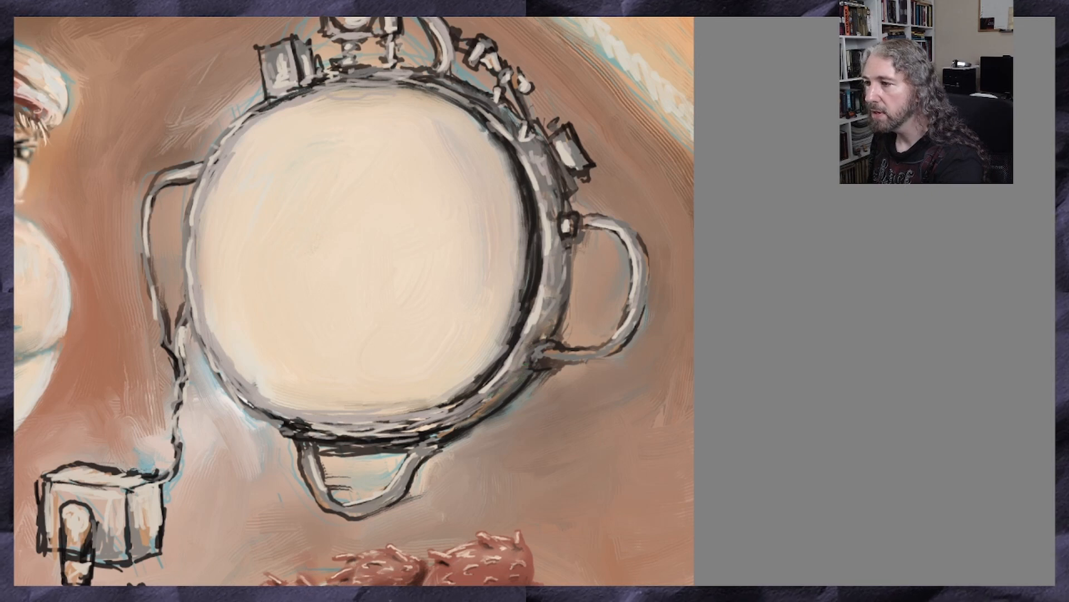
{"action": "left_click_drag", "start_coordinate": [498, 393], "coordinate": [390, 431]}
{"action": "left_click_drag", "start_coordinate": [475, 412], "coordinate": [413, 422]}
{"action": "mouse_move", "coordinate": [472, 407]}
{"action": "left_mouse_down"}
{"action": "mouse_move", "coordinate": [332, 427]}
{"action": "mouse_move", "coordinate": [436, 429]}
{"action": "mouse_move", "coordinate": [433, 443]}
{"action": "mouse_move", "coordinate": [403, 445]}
{"action": "left_mouse_up"}
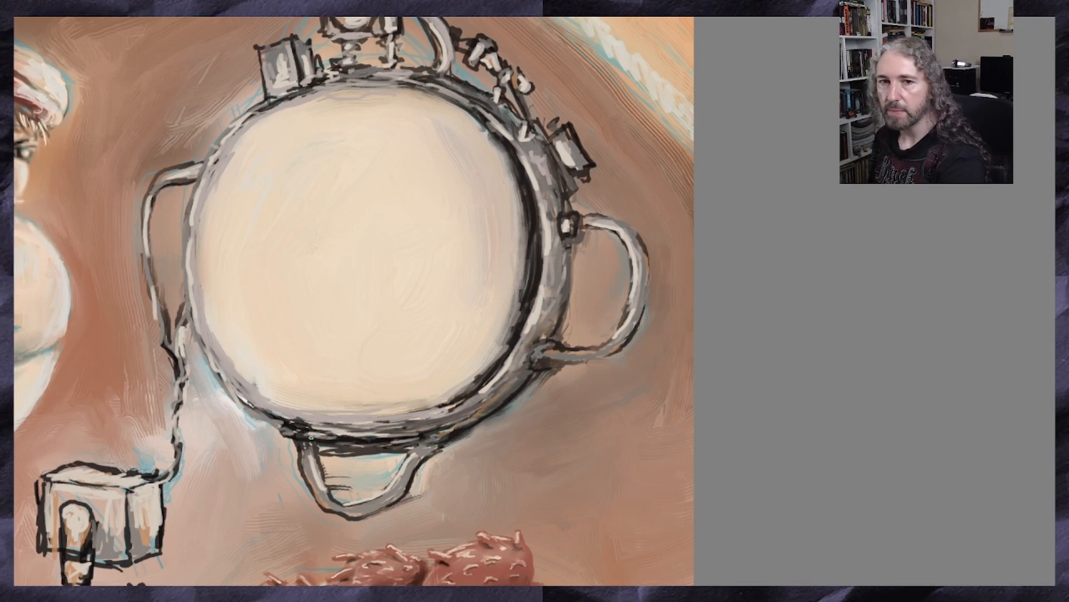
{"action": "left_click_drag", "start_coordinate": [275, 430], "coordinate": [262, 430]}
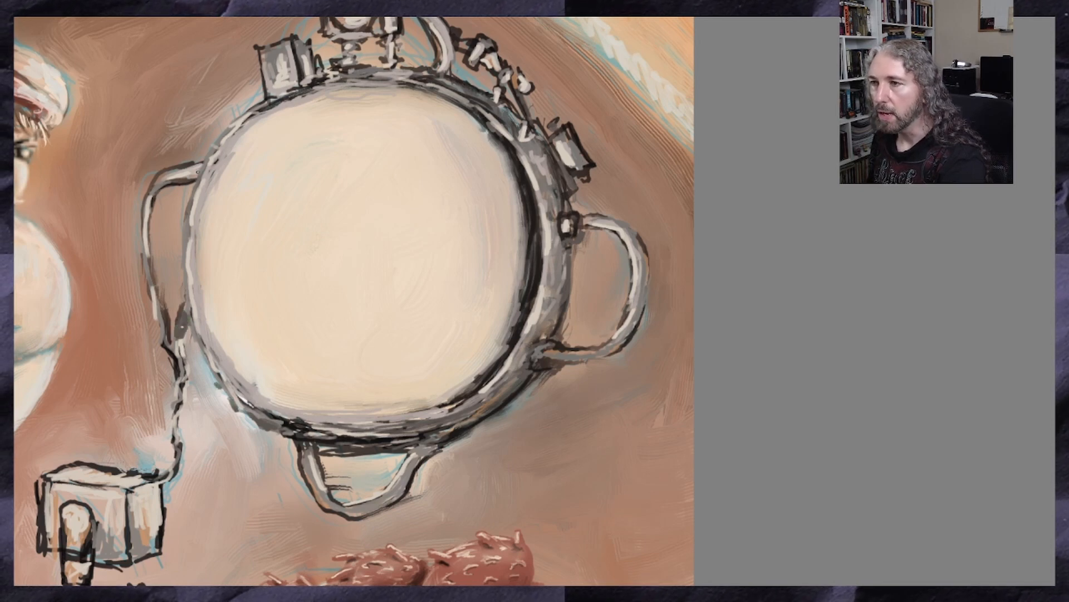
Darken the top of the left handle, the upper cable, and parts of the right, bottom and upper-left rim
{"action": "left_click_drag", "start_coordinate": [198, 172], "coordinate": [163, 184]}
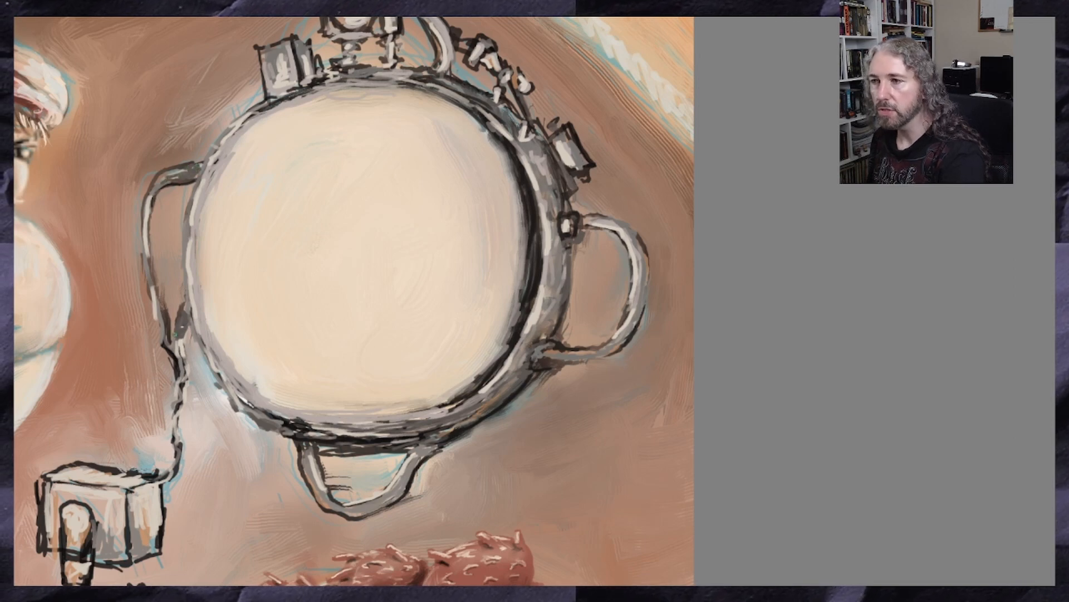
{"action": "left_click_drag", "start_coordinate": [182, 350], "coordinate": [184, 372]}
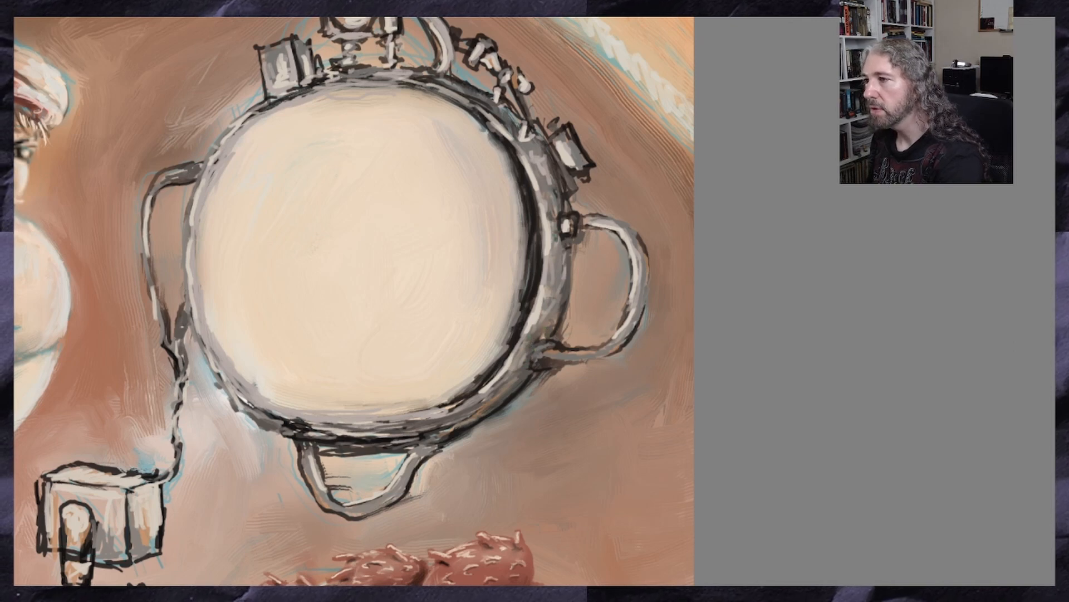
{"action": "left_click_drag", "start_coordinate": [560, 233], "coordinate": [560, 274]}
{"action": "mouse_move", "coordinate": [444, 409]}
{"action": "left_mouse_down"}
{"action": "mouse_move", "coordinate": [315, 429]}
{"action": "mouse_move", "coordinate": [278, 419]}
{"action": "left_mouse_up"}
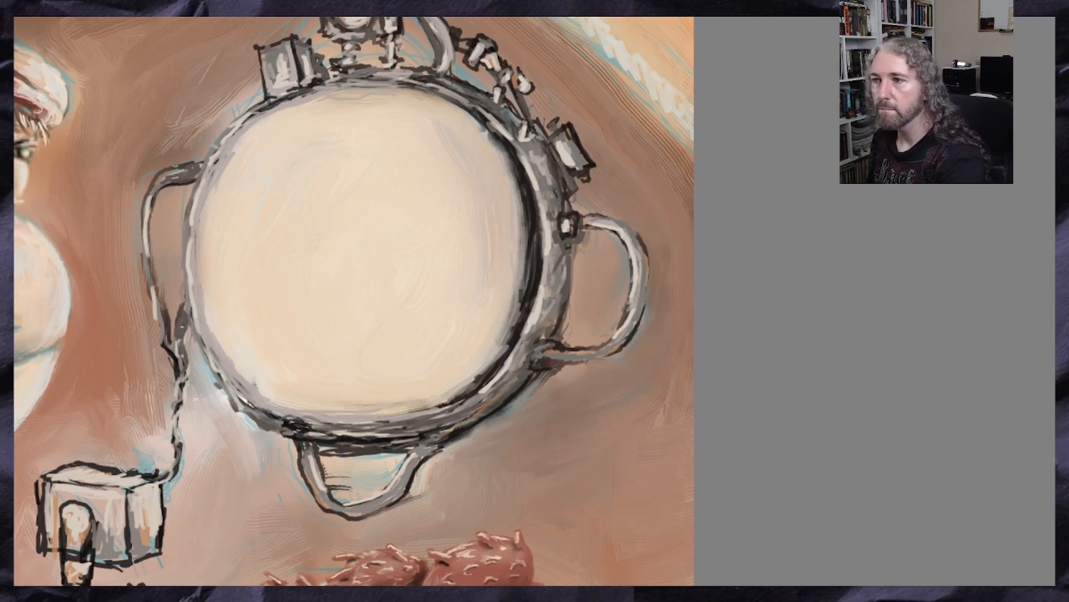
{"action": "left_click_drag", "start_coordinate": [219, 141], "coordinate": [208, 160]}
{"action": "scroll", "coordinate": [209, 159], "scroll_direction": "right", "scroll_amount": 1}
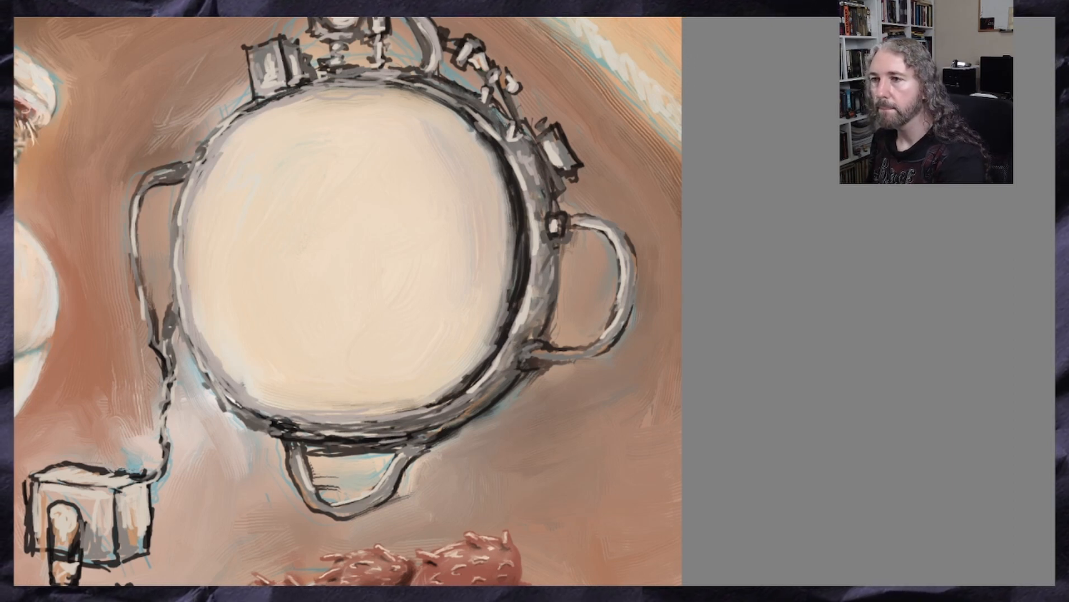
{"action": "scroll", "coordinate": [347, 301], "scroll_direction": "left", "scroll_amount": 1}
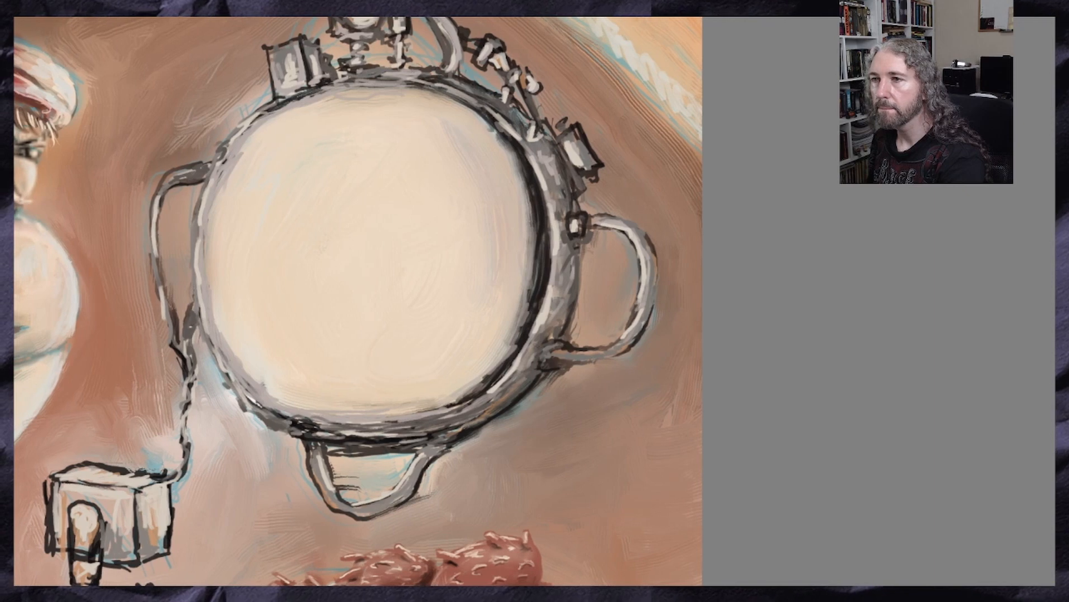
Sample the near-black of the lower rim and darken the joints of the bottom loop, the right handle and the adjacent fitting
{"action": "left_click", "coordinate": [301, 425], "text": "ctrl"}
{"action": "left_click", "coordinate": [300, 423], "text": "ctrl"}
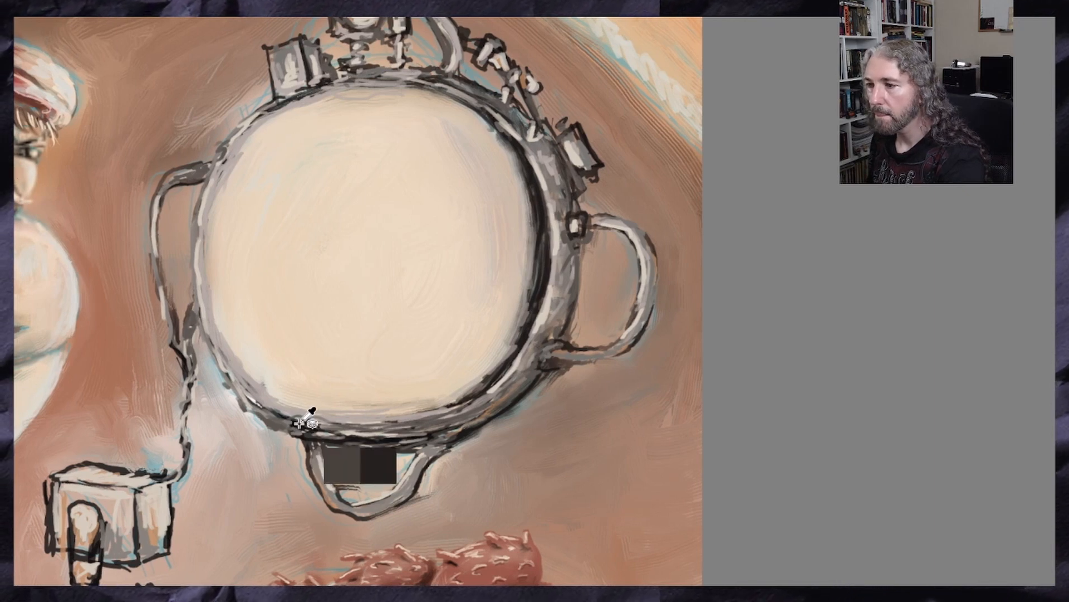
{"action": "left_click", "coordinate": [300, 423], "text": "ctrl"}
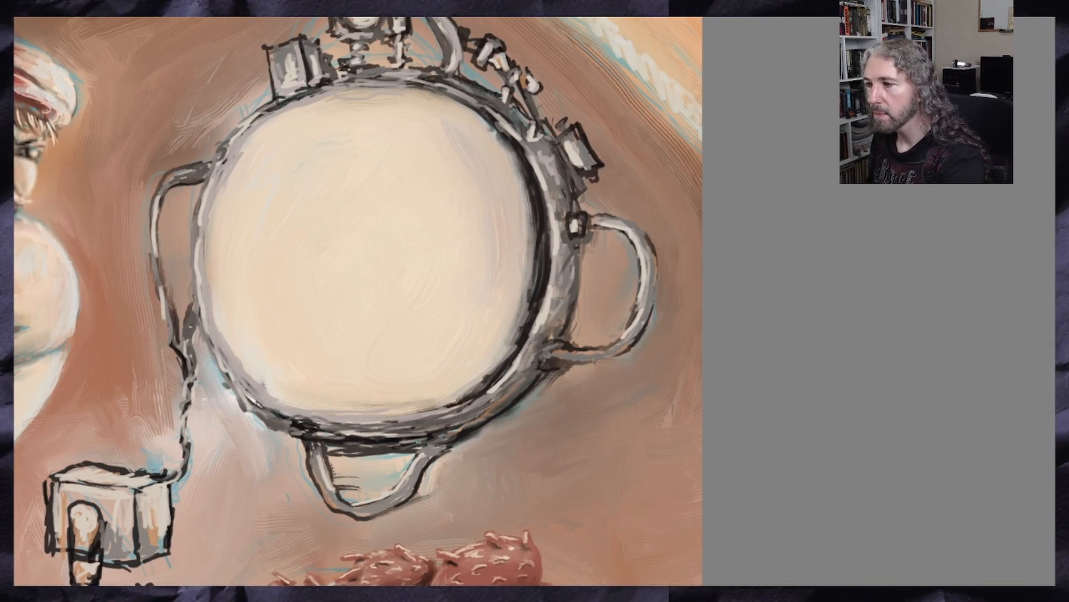
{"action": "mouse_move", "coordinate": [418, 441]}
{"action": "left_mouse_down"}
{"action": "mouse_move", "coordinate": [382, 439]}
{"action": "mouse_move", "coordinate": [413, 444]}
{"action": "left_mouse_up"}
{"action": "mouse_move", "coordinate": [315, 444]}
{"action": "left_mouse_down"}
{"action": "mouse_move", "coordinate": [335, 443]}
{"action": "mouse_move", "coordinate": [310, 447]}
{"action": "left_mouse_up"}
{"action": "mouse_move", "coordinate": [419, 446]}
{"action": "left_mouse_down"}
{"action": "mouse_move", "coordinate": [444, 446]}
{"action": "mouse_move", "coordinate": [426, 453]}
{"action": "left_mouse_up"}
{"action": "left_click_drag", "start_coordinate": [550, 342], "coordinate": [545, 370]}
{"action": "mouse_move", "coordinate": [568, 223]}
{"action": "left_mouse_down"}
{"action": "mouse_move", "coordinate": [586, 238]}
{"action": "mouse_move", "coordinate": [628, 241]}
{"action": "mouse_move", "coordinate": [635, 312]}
{"action": "mouse_move", "coordinate": [618, 342]}
{"action": "left_mouse_up"}
{"action": "mouse_move", "coordinate": [576, 146]}
{"action": "left_mouse_down"}
{"action": "mouse_move", "coordinate": [563, 166]}
{"action": "mouse_move", "coordinate": [581, 187]}
{"action": "left_mouse_up"}
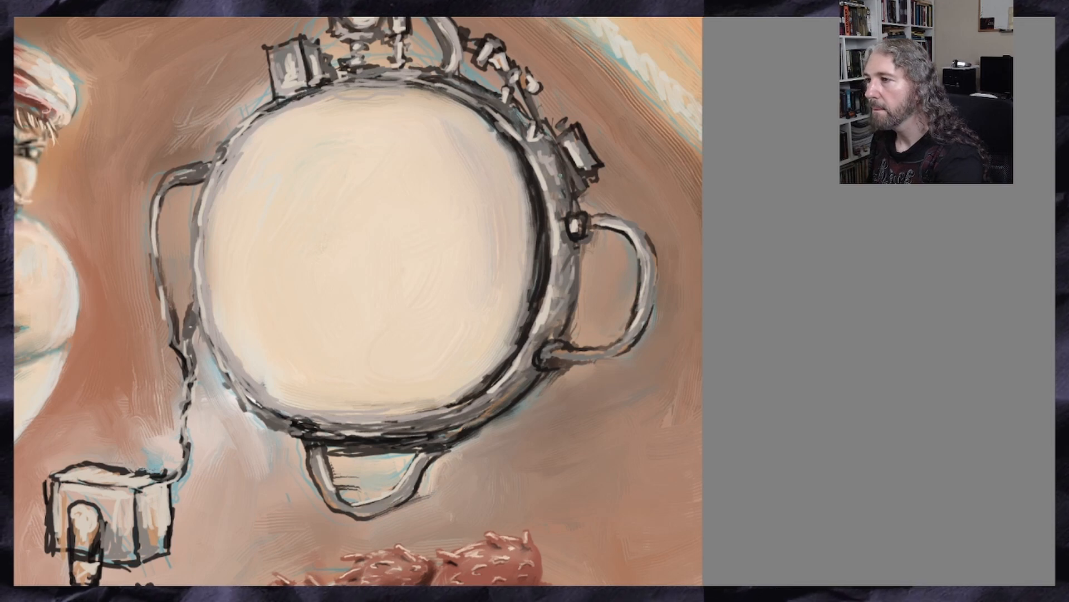
Reinforce the dark lines on the upper-right fittings, the curved pipe, the left handle and the left rim
{"action": "left_click_drag", "start_coordinate": [557, 129], "coordinate": [563, 140]}
{"action": "left_click_drag", "start_coordinate": [523, 92], "coordinate": [534, 120]}
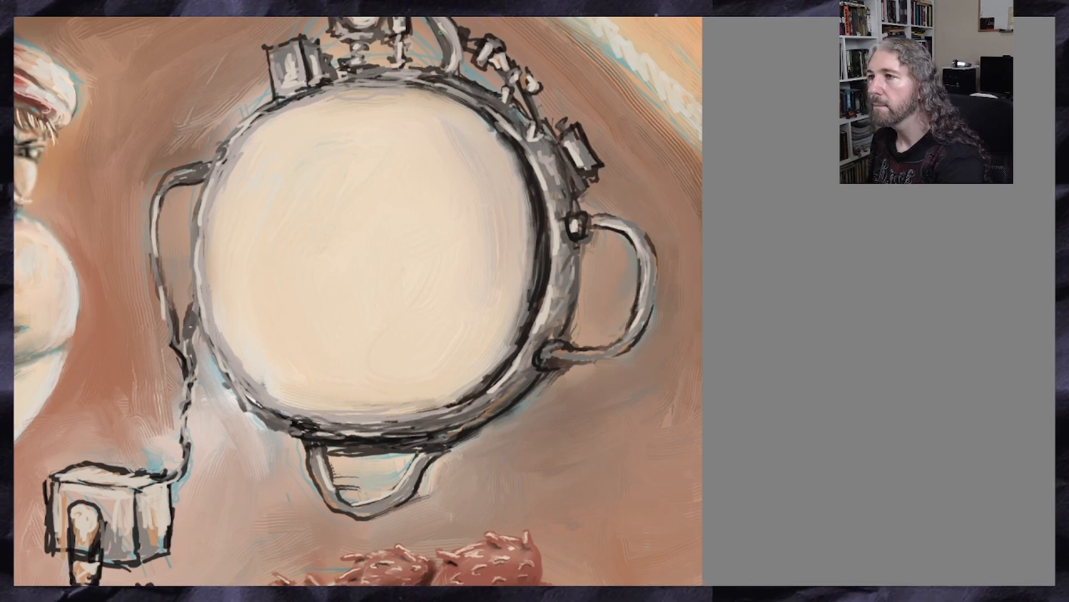
{"action": "left_click_drag", "start_coordinate": [440, 33], "coordinate": [447, 73]}
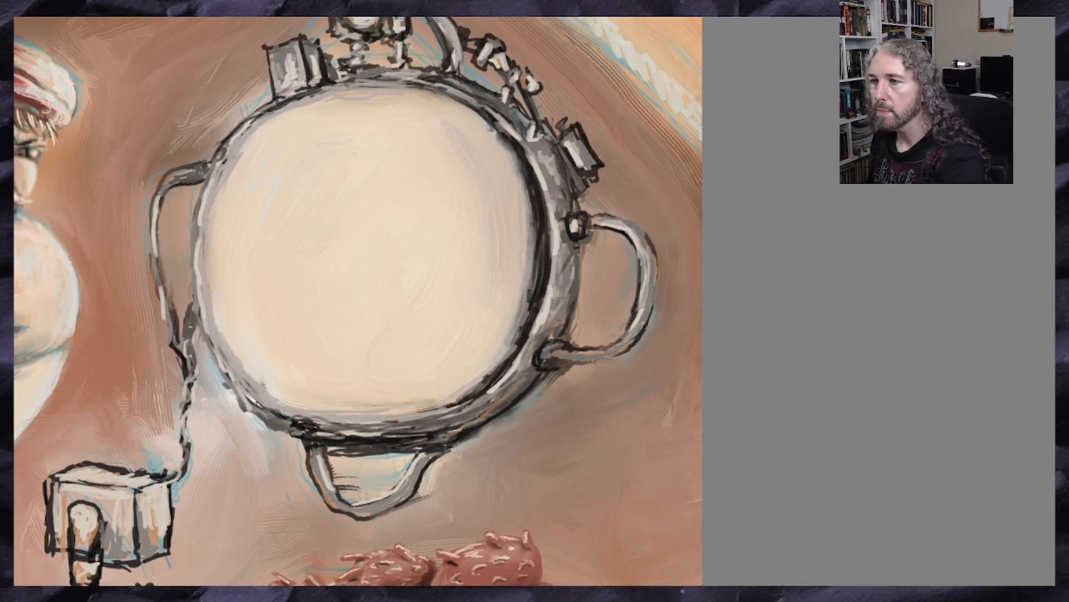
{"action": "left_click_drag", "start_coordinate": [205, 180], "coordinate": [193, 242]}
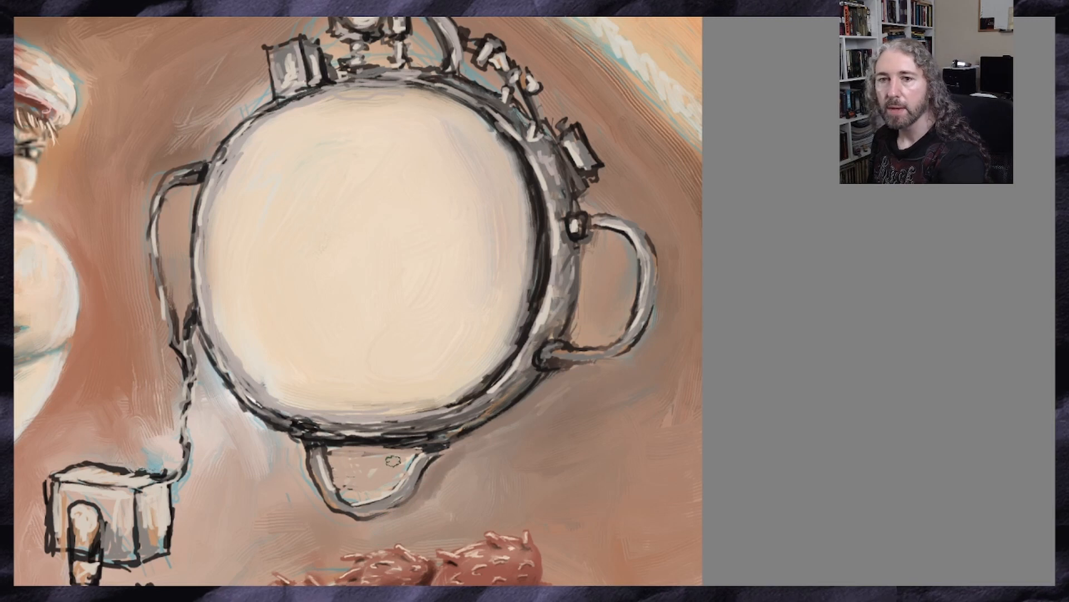
Paint soft wall shadows inside the bottom loop, beside the cable, behind the crank box and along the hanging rod
{"action": "left_click_drag", "start_coordinate": [381, 459], "coordinate": [386, 463]}
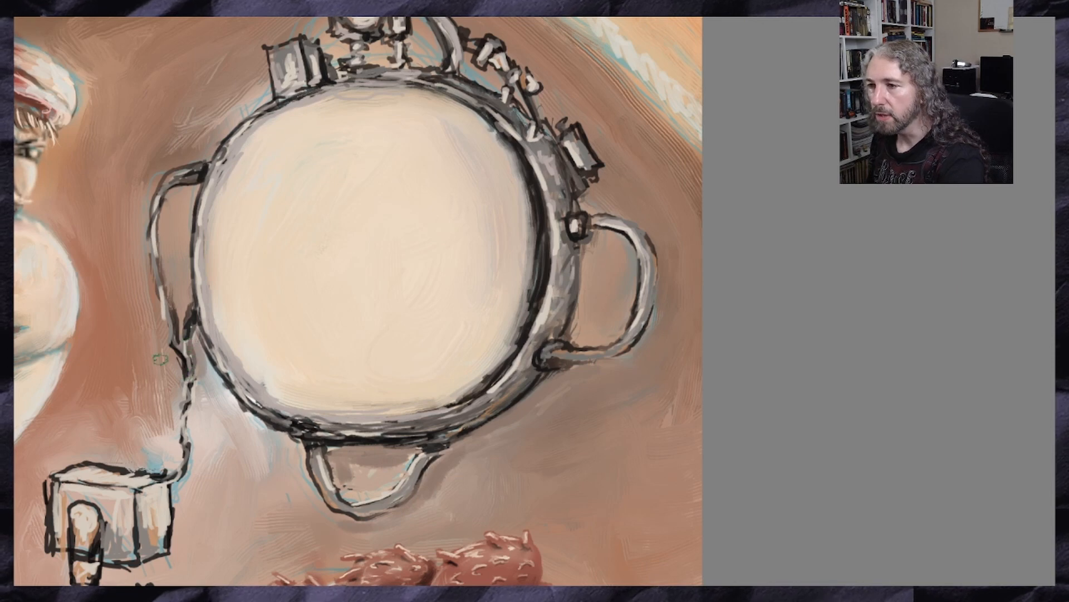
{"action": "left_click_drag", "start_coordinate": [161, 359], "coordinate": [171, 417]}
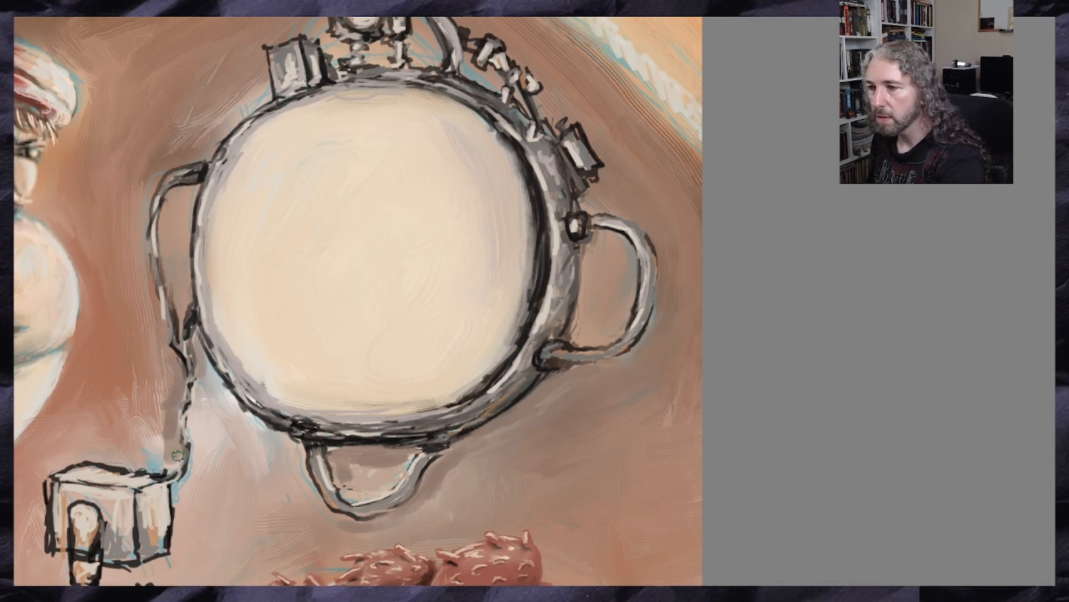
{"action": "mouse_move", "coordinate": [178, 456]}
{"action": "left_mouse_down"}
{"action": "mouse_move", "coordinate": [128, 460]}
{"action": "mouse_move", "coordinate": [146, 441]}
{"action": "mouse_move", "coordinate": [108, 457]}
{"action": "left_mouse_up"}
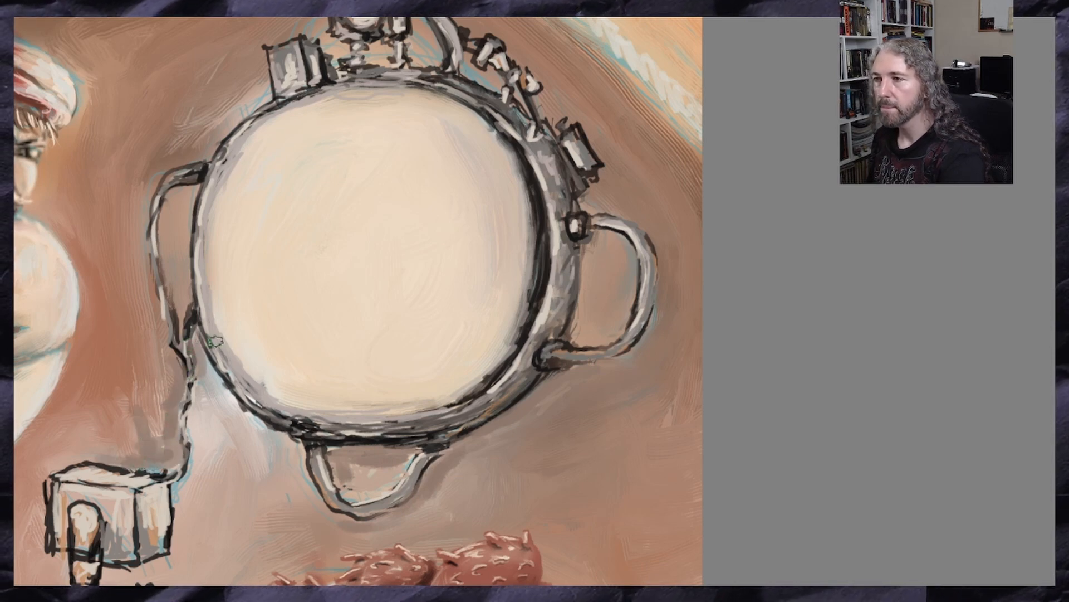
{"action": "scroll", "coordinate": [195, 340], "scroll_direction": "down", "scroll_amount": 2}
{"action": "scroll", "coordinate": [34, 434], "scroll_direction": "up", "scroll_amount": 1}
{"action": "mouse_move", "coordinate": [215, 466]}
{"action": "left_mouse_down"}
{"action": "mouse_move", "coordinate": [227, 461]}
{"action": "mouse_move", "coordinate": [176, 505]}
{"action": "mouse_move", "coordinate": [234, 542]}
{"action": "mouse_move", "coordinate": [235, 581]}
{"action": "left_mouse_up"}
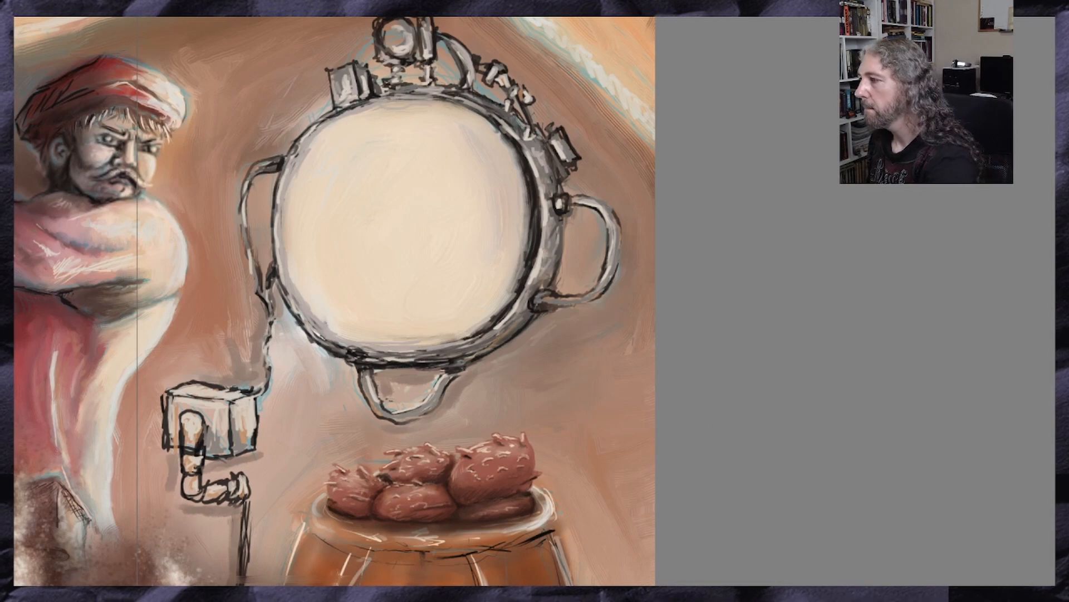
Move the vertical guide left, away from the man's shoulder, to X 2.624 px
{"action": "scroll", "coordinate": [335, 301], "scroll_direction": "down", "scroll_amount": 2}
{"action": "scroll", "coordinate": [334, 301], "scroll_direction": "down", "scroll_amount": 12}
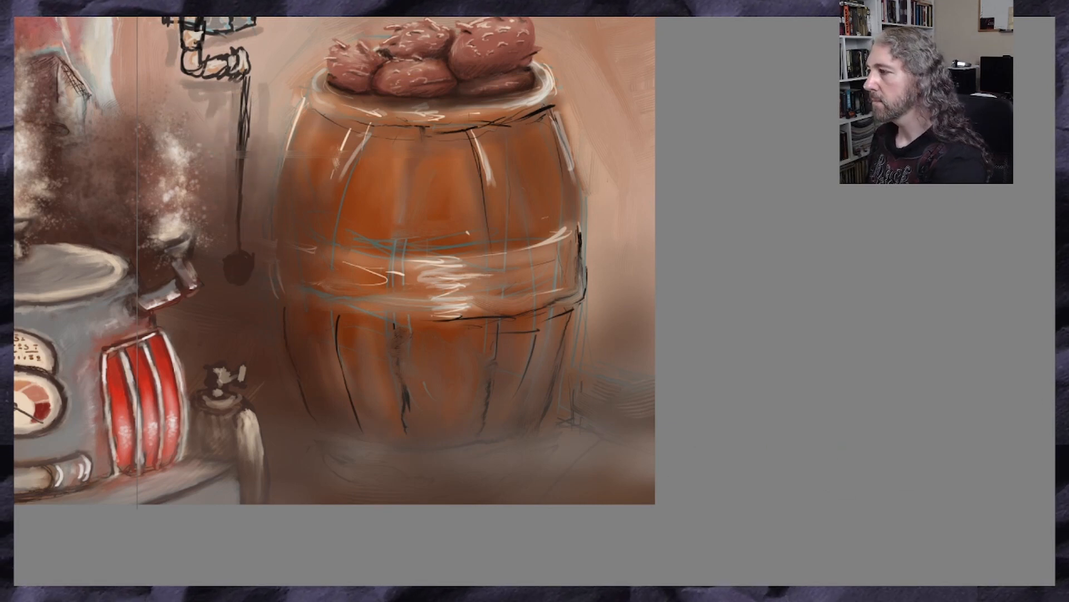
{"action": "scroll", "coordinate": [263, 308], "scroll_direction": "up", "scroll_amount": 5}
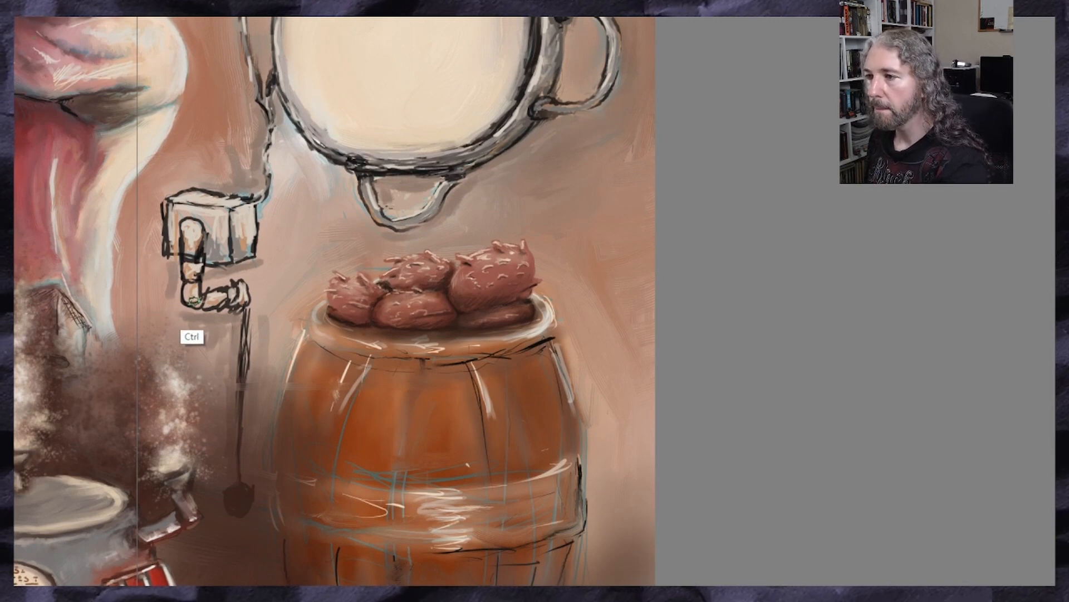
{"action": "left_click_drag", "start_coordinate": [133, 211], "coordinate": [16, 211]}
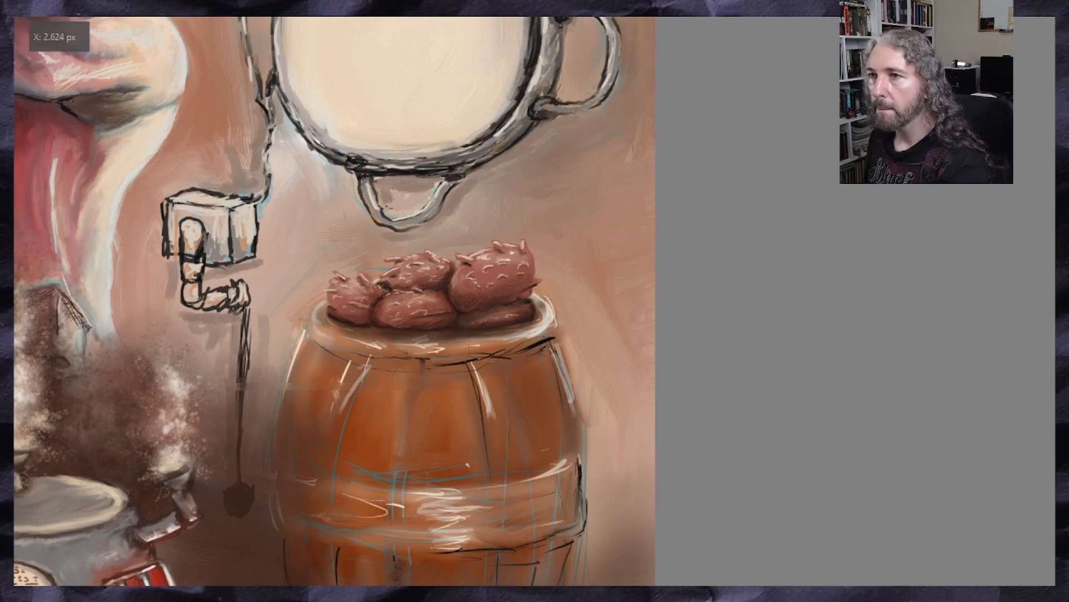
Deepen the wall shadows below the bottom loop, around the crank and rod, and behind the right handle
{"action": "left_click", "coordinate": [361, 171], "text": "ctrl"}
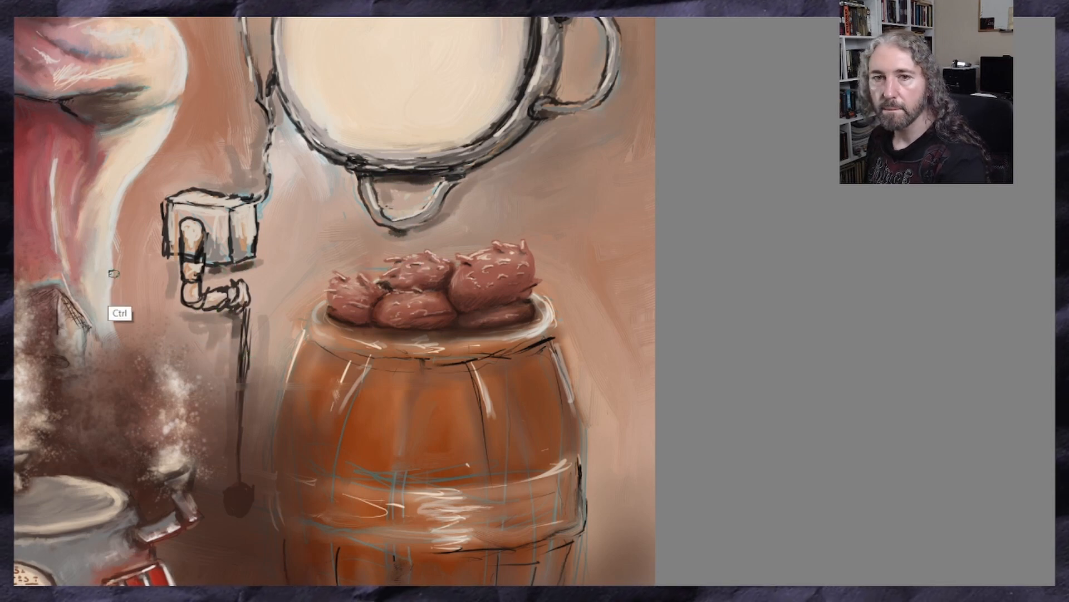
{"action": "mouse_move", "coordinate": [177, 290]}
{"action": "left_mouse_down"}
{"action": "mouse_move", "coordinate": [193, 263]}
{"action": "mouse_move", "coordinate": [237, 322]}
{"action": "mouse_move", "coordinate": [244, 377]}
{"action": "left_mouse_up"}
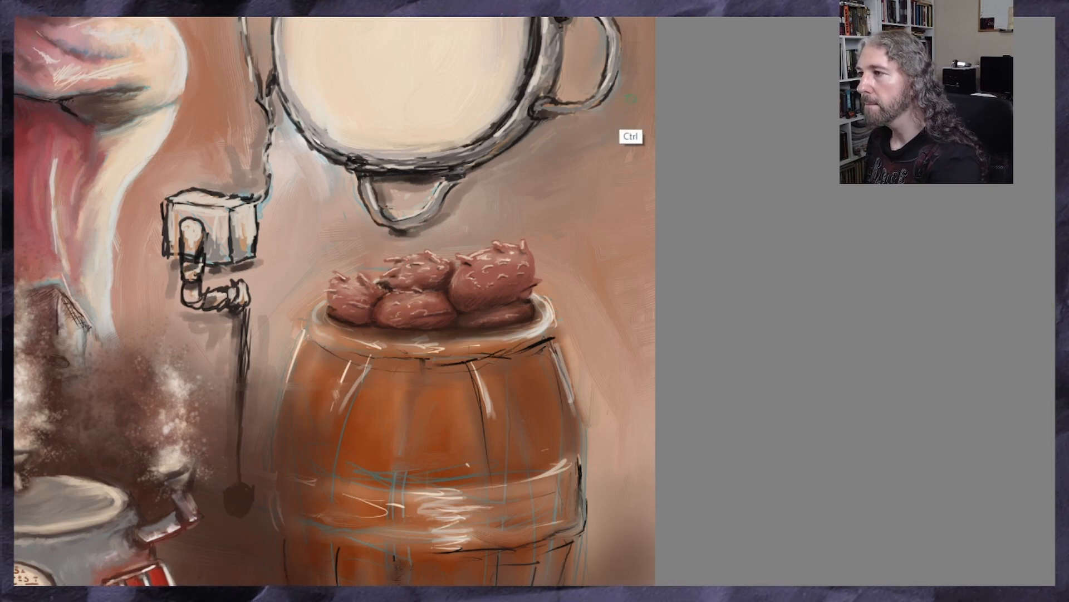
{"action": "left_click_drag", "start_coordinate": [621, 91], "coordinate": [574, 116]}
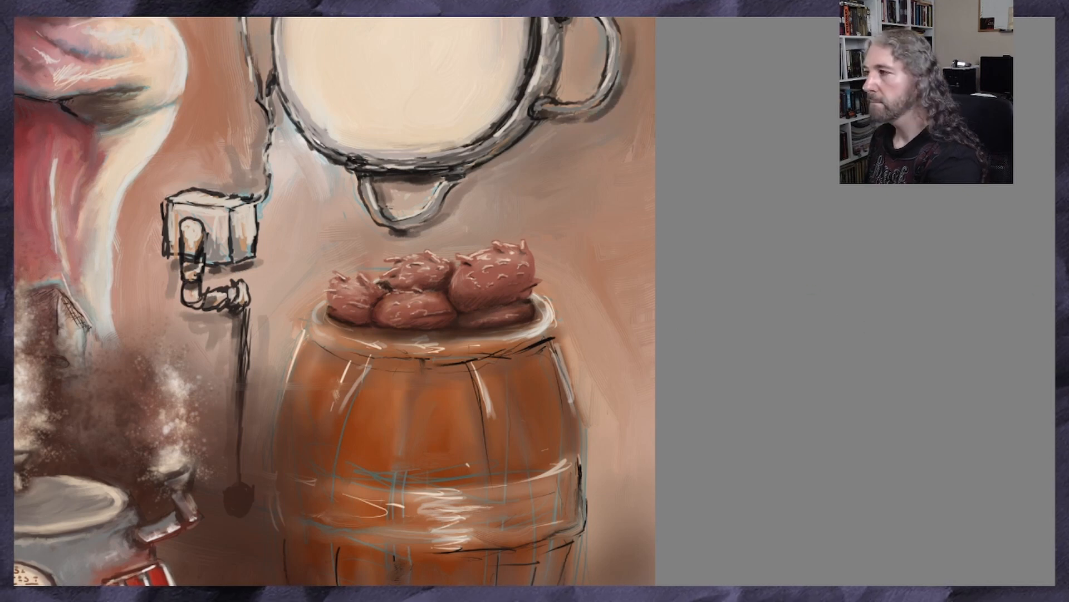
{"action": "scroll", "coordinate": [335, 301], "scroll_direction": "up", "scroll_amount": 3}
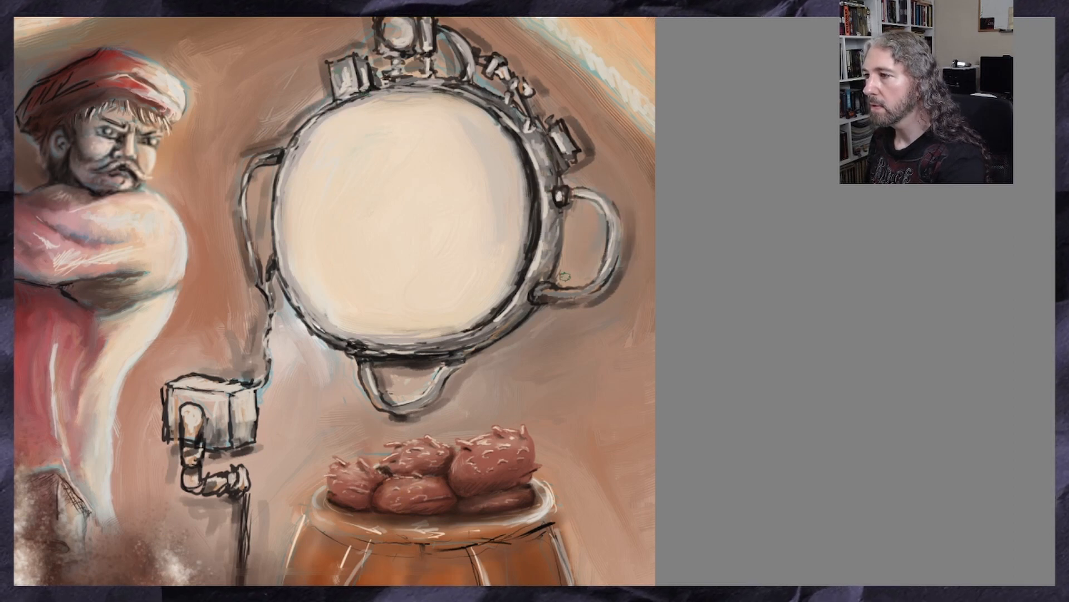
{"action": "scroll", "coordinate": [668, 236], "scroll_direction": "down", "scroll_amount": 3}
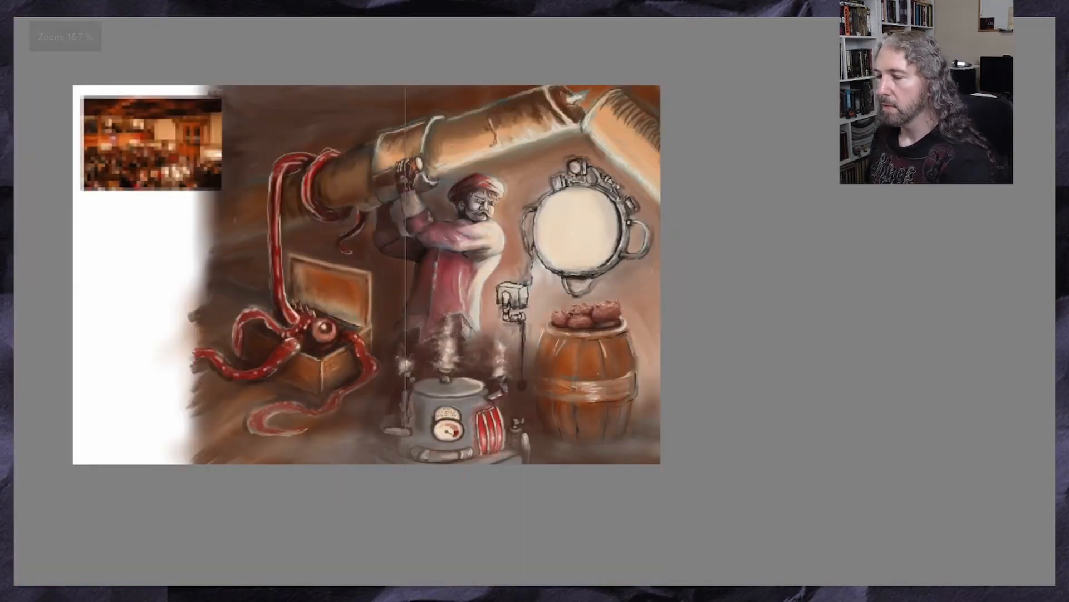
{"action": "scroll", "coordinate": [511, 382], "scroll_direction": "up", "scroll_amount": 2}
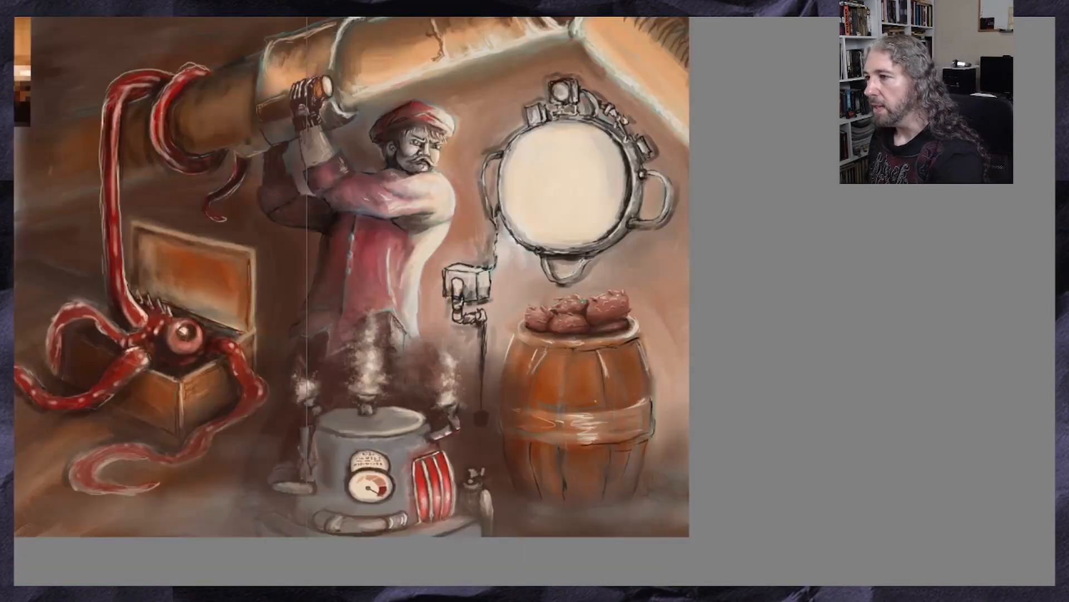
Blend soft shadows into the wall along the round device's upper-left edge and around its top fitting
{"action": "scroll", "coordinate": [573, 133], "scroll_direction": "up", "scroll_amount": 2}
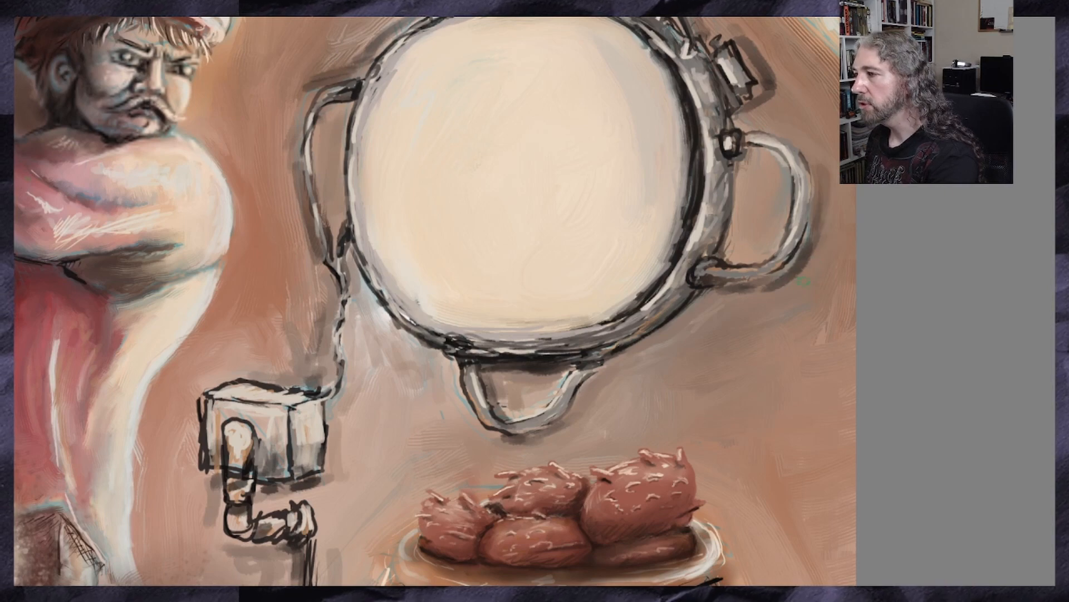
{"action": "scroll", "coordinate": [701, 266], "scroll_direction": "down", "scroll_amount": 1}
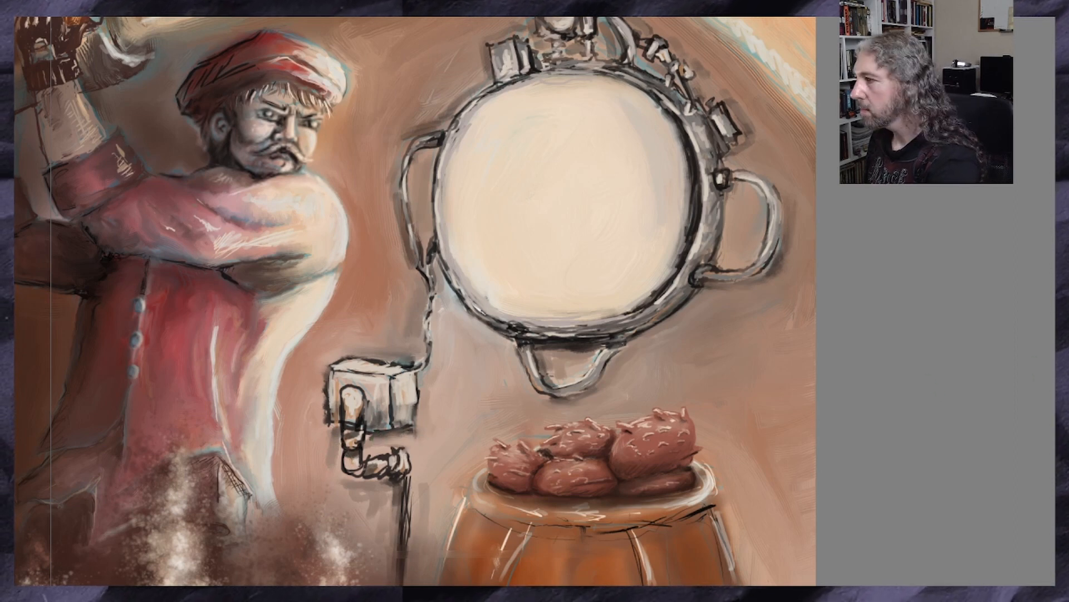
{"action": "scroll", "coordinate": [415, 301], "scroll_direction": "down", "scroll_amount": 5}
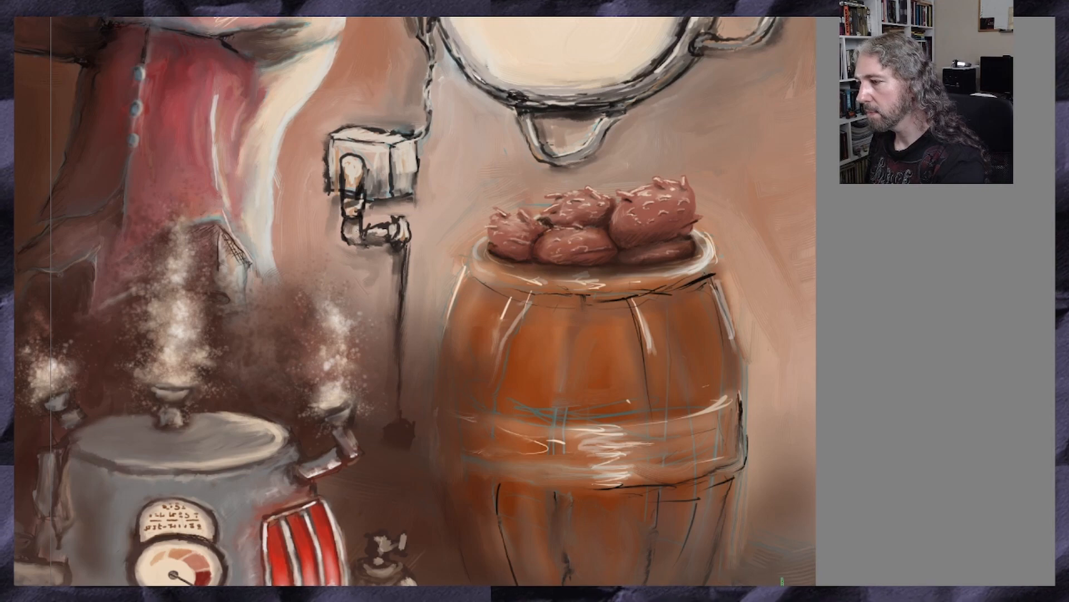
{"action": "scroll", "coordinate": [723, 502], "scroll_direction": "down", "scroll_amount": 3}
{"action": "scroll", "coordinate": [764, 506], "scroll_direction": "up", "scroll_amount": 3}
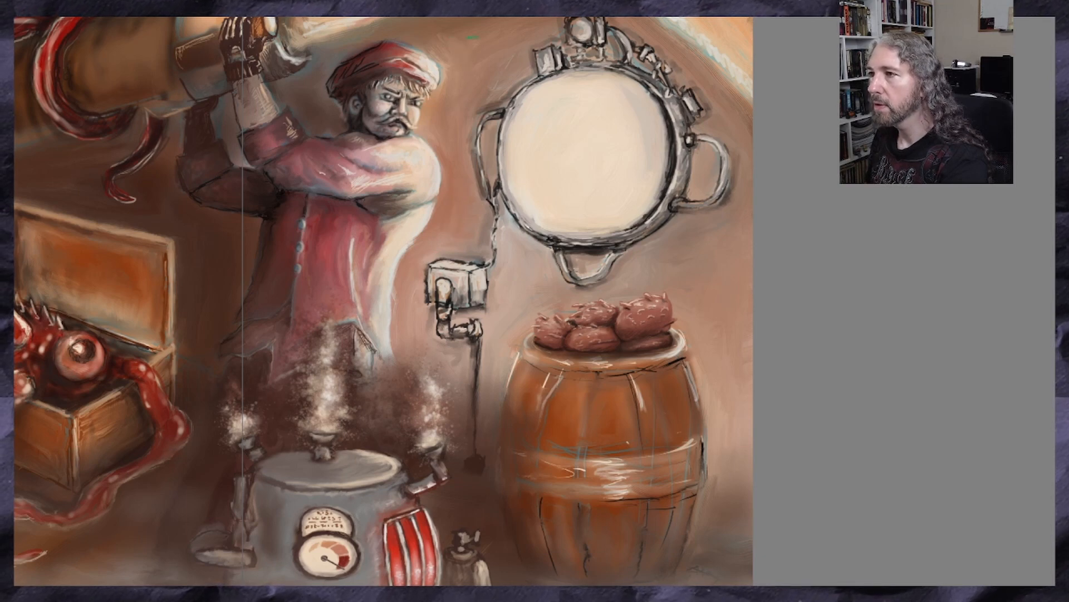
{"action": "scroll", "coordinate": [502, 84], "scroll_direction": "up", "scroll_amount": 2}
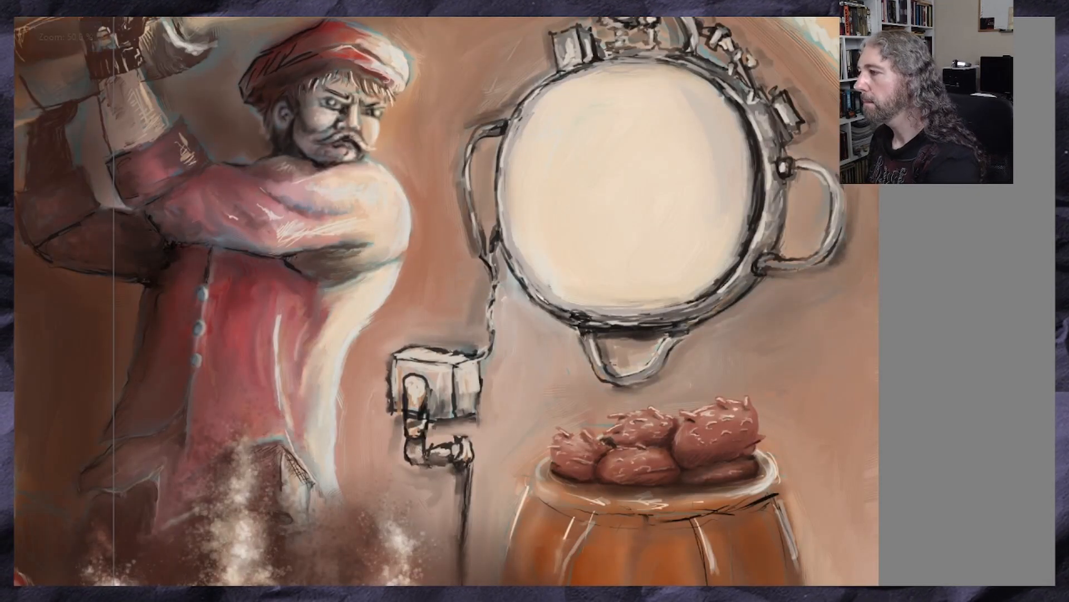
{"action": "mouse_move", "coordinate": [502, 83]}
{"action": "left_mouse_down"}
{"action": "mouse_move", "coordinate": [501, 180]}
{"action": "mouse_move", "coordinate": [528, 201]}
{"action": "left_mouse_up"}
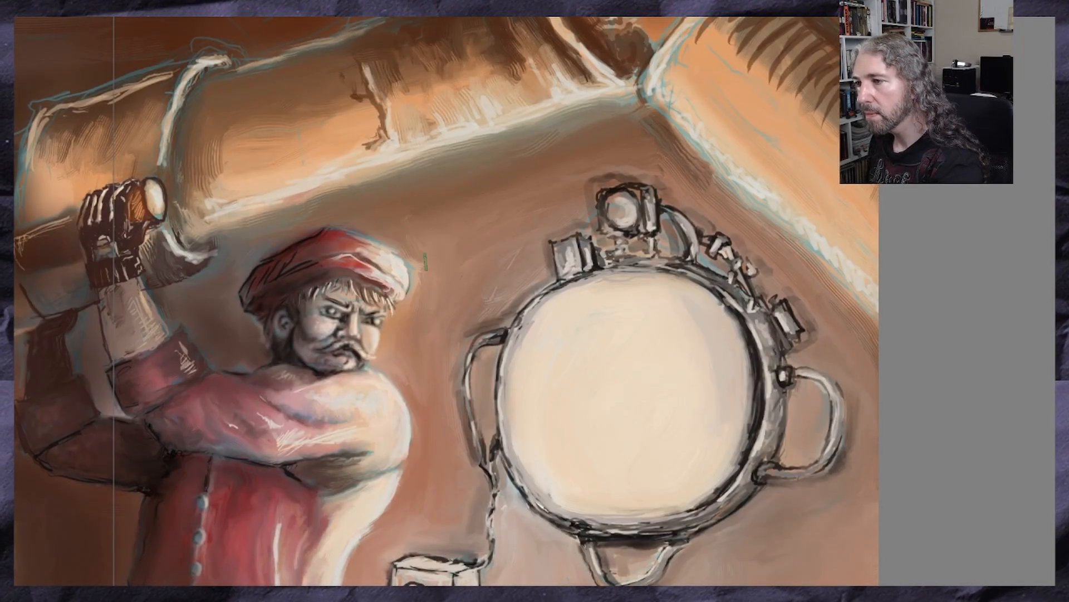
{"action": "scroll", "coordinate": [435, 267], "scroll_direction": "up", "scroll_amount": 1}
{"action": "scroll", "coordinate": [446, 299], "scroll_direction": "up", "scroll_amount": 1}
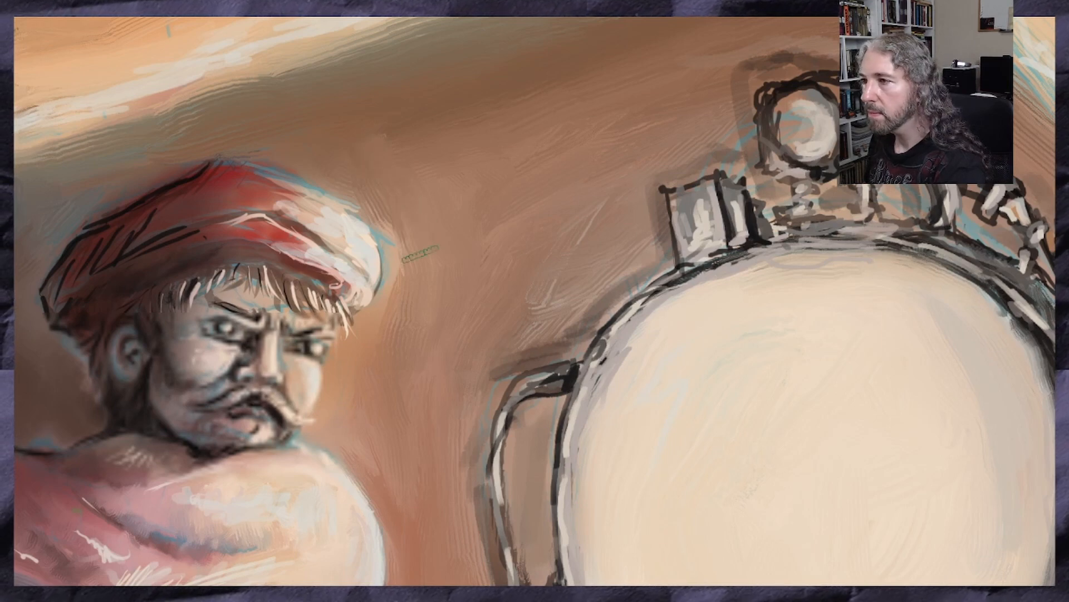
{"action": "key", "text": "ctrl+z"}
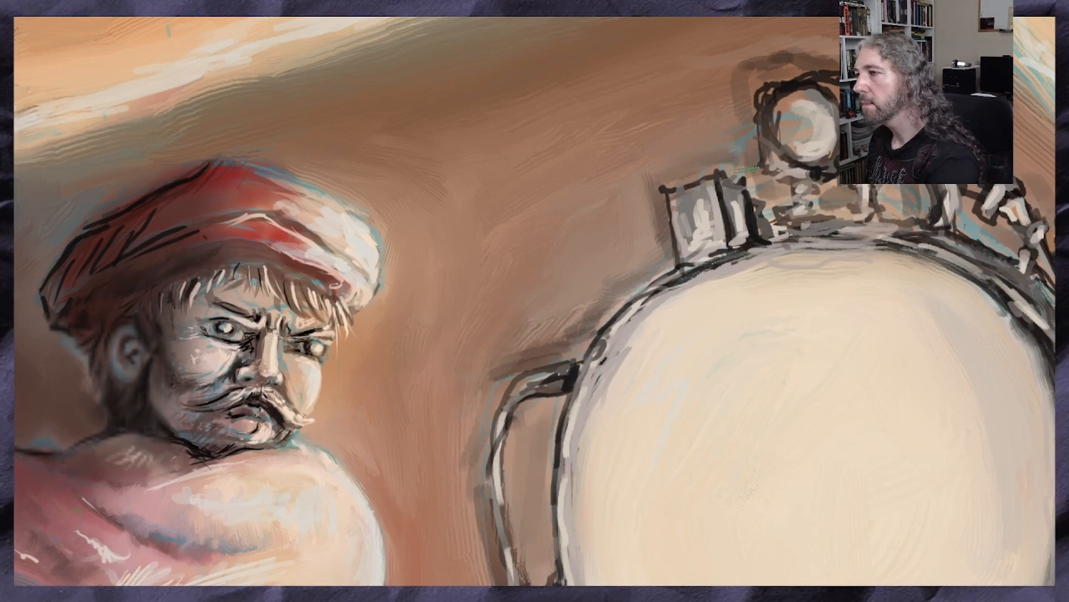
{"action": "left_click_drag", "start_coordinate": [763, 52], "coordinate": [839, 54]}
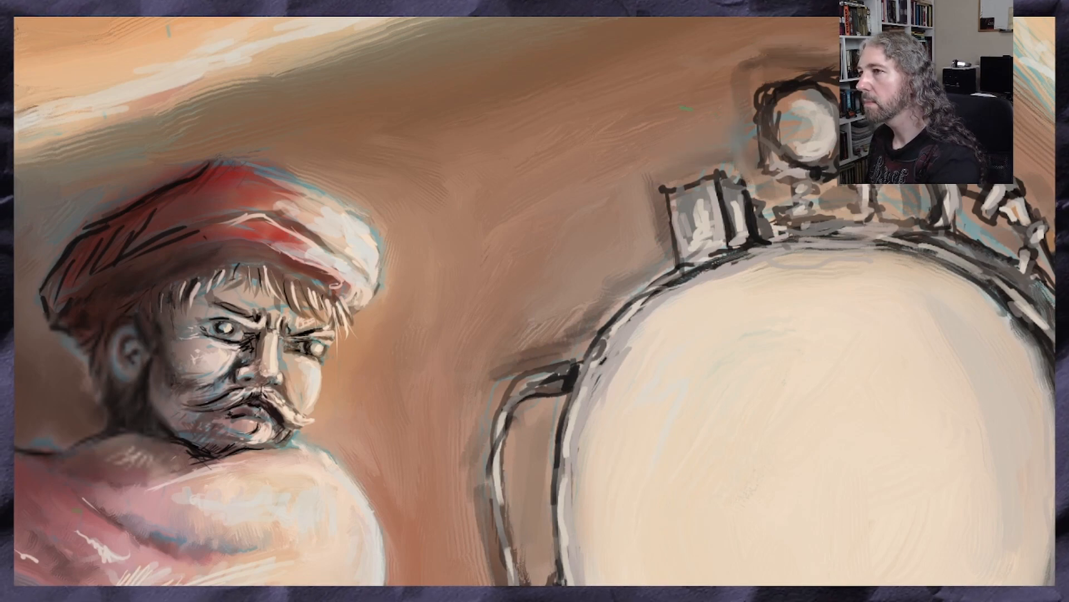
Remove the vertical guide that crosses the man's figure
{"action": "scroll", "coordinate": [639, 160], "scroll_direction": "down", "scroll_amount": 4}
{"action": "scroll", "coordinate": [409, 255], "scroll_direction": "up", "scroll_amount": 2}
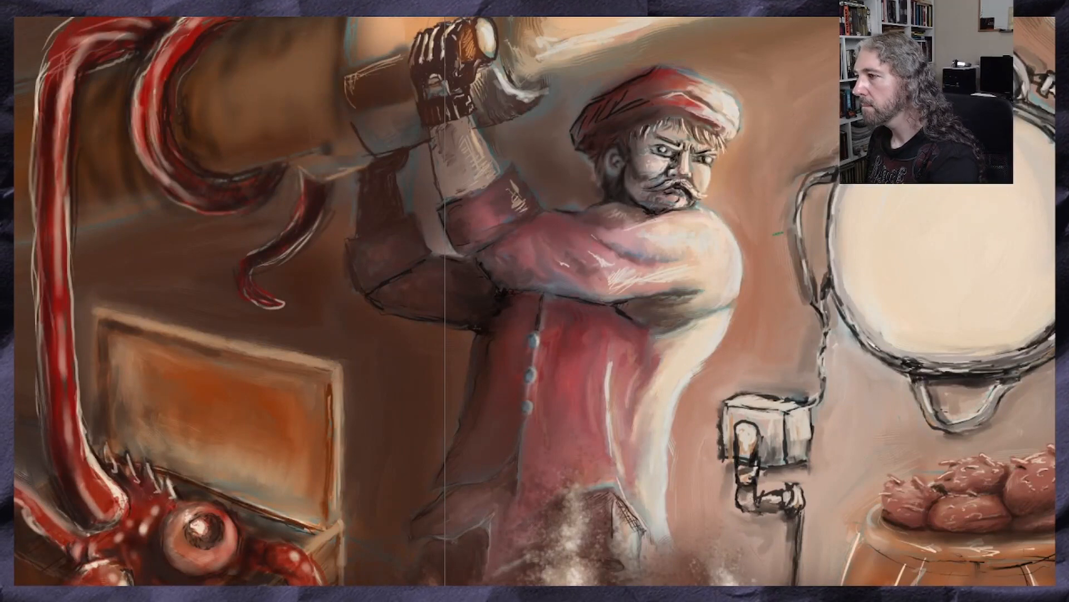
{"action": "scroll", "coordinate": [774, 351], "scroll_direction": "down", "scroll_amount": 2}
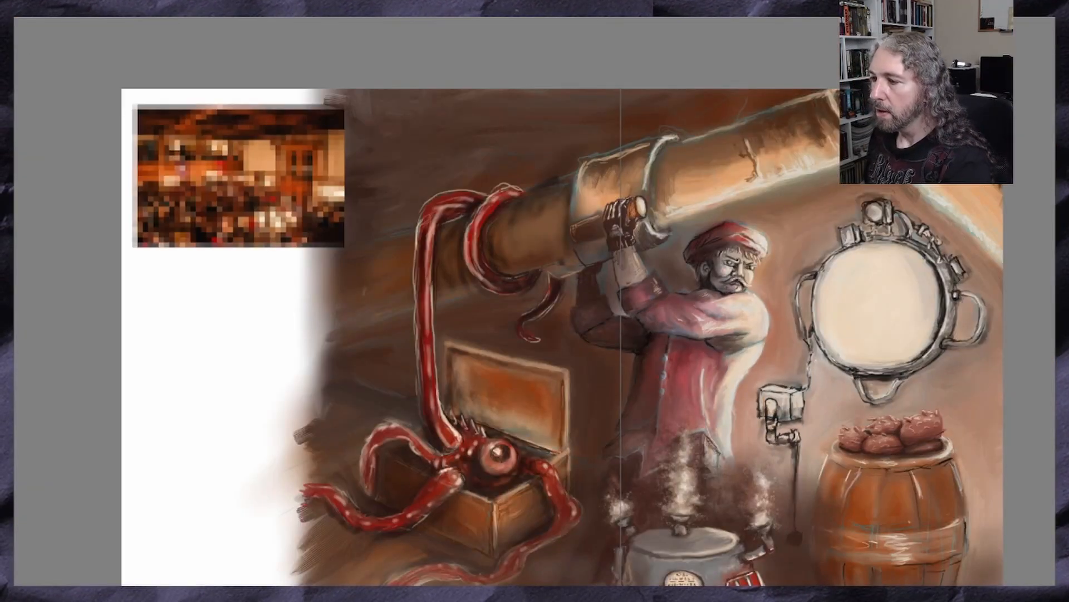
{"action": "scroll", "coordinate": [535, 301], "scroll_direction": "right", "scroll_amount": 5}
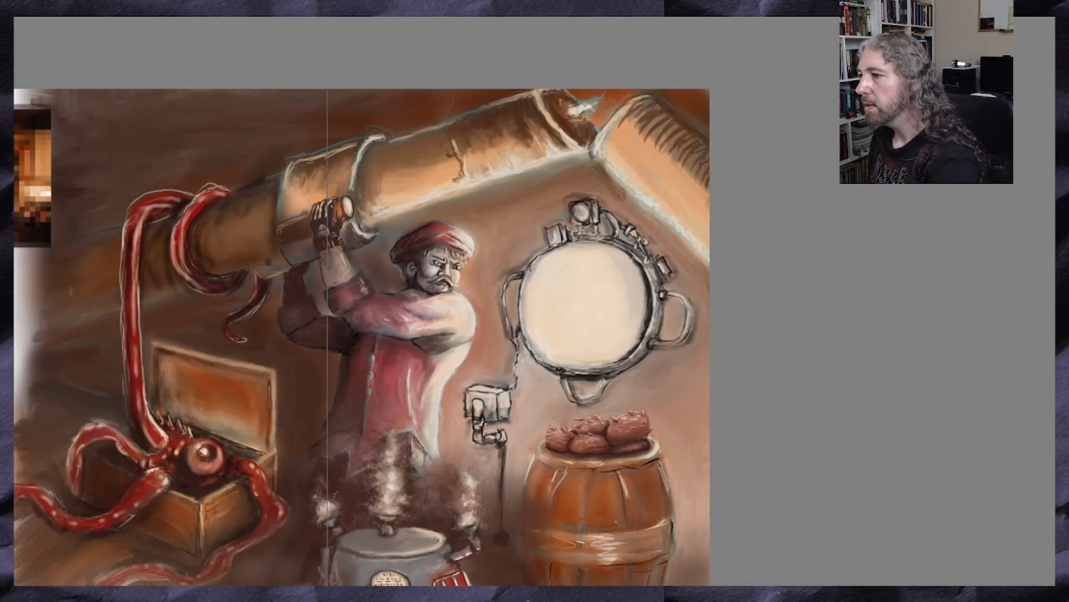
{"action": "scroll", "coordinate": [362, 317], "scroll_direction": "down", "scroll_amount": 2}
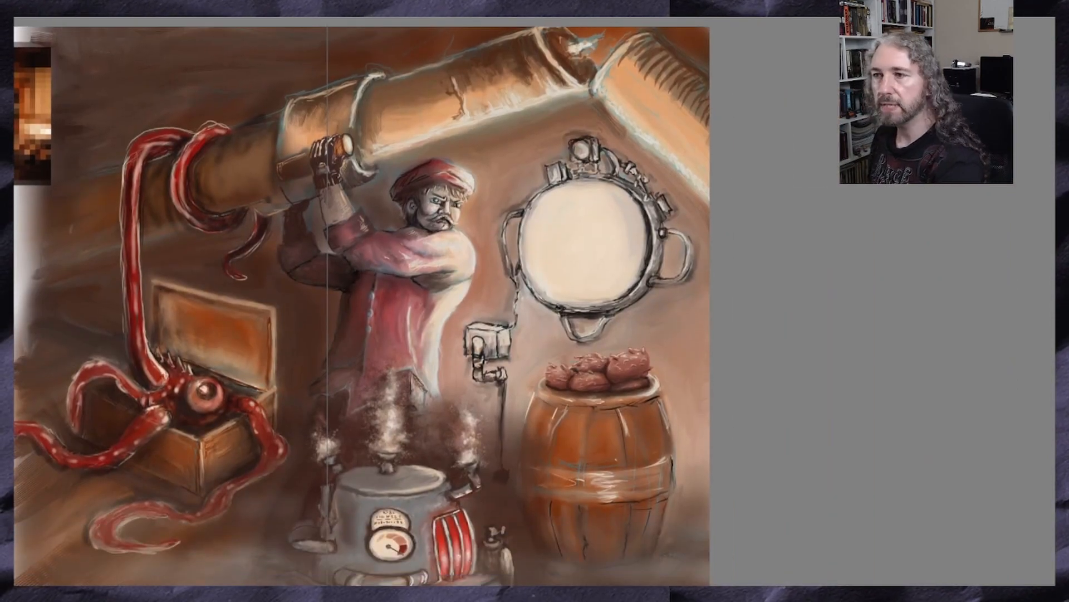
{"action": "left_click_drag", "start_coordinate": [327, 46], "coordinate": [326, 12]}
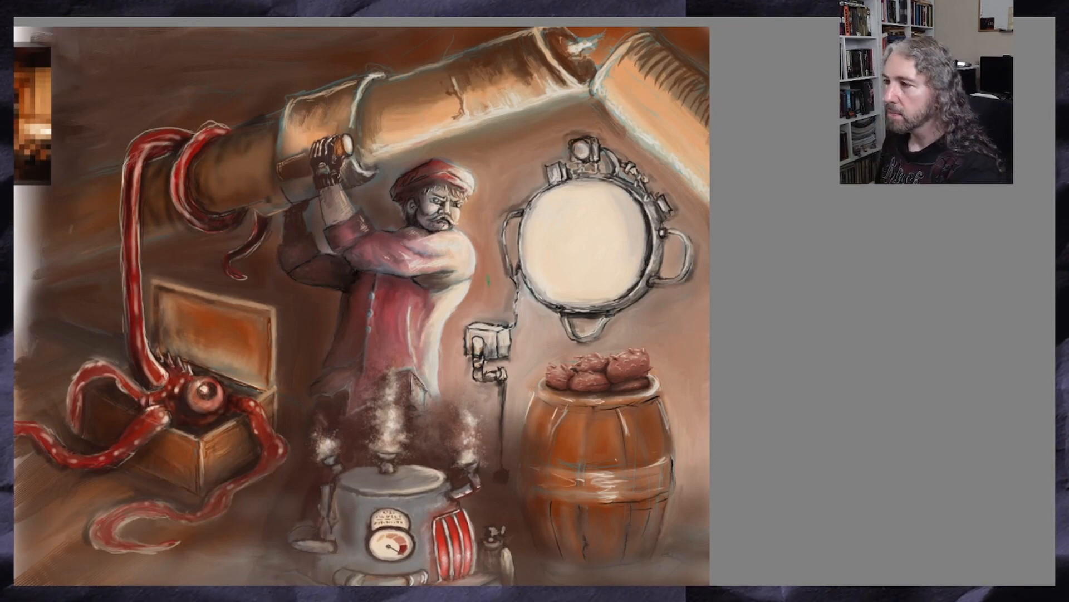
Shade the inner right edge of the device's round pale face with soft dark strokes
{"action": "scroll", "coordinate": [532, 245], "scroll_direction": "up", "scroll_amount": 2}
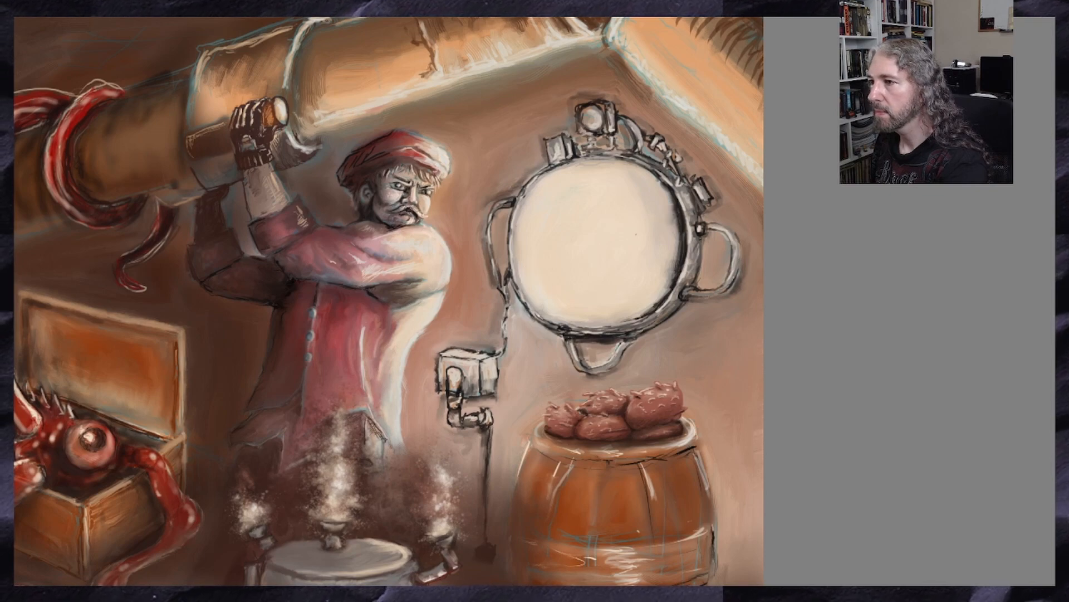
{"action": "scroll", "coordinate": [517, 128], "scroll_direction": "up", "scroll_amount": 2}
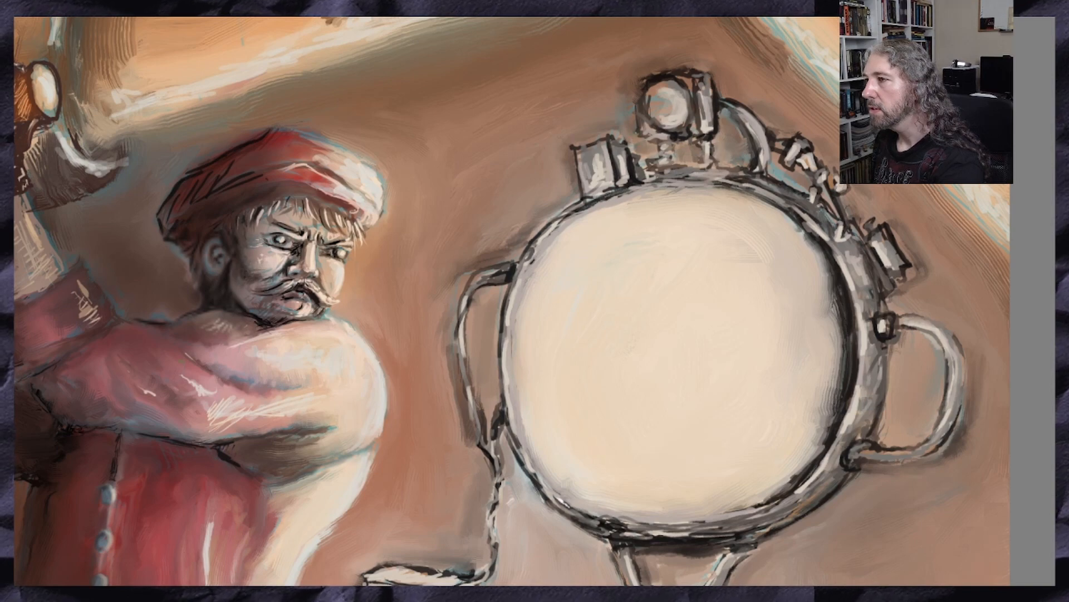
{"action": "scroll", "coordinate": [638, 113], "scroll_direction": "down", "scroll_amount": 3}
{"action": "scroll", "coordinate": [642, 117], "scroll_direction": "up", "scroll_amount": 2}
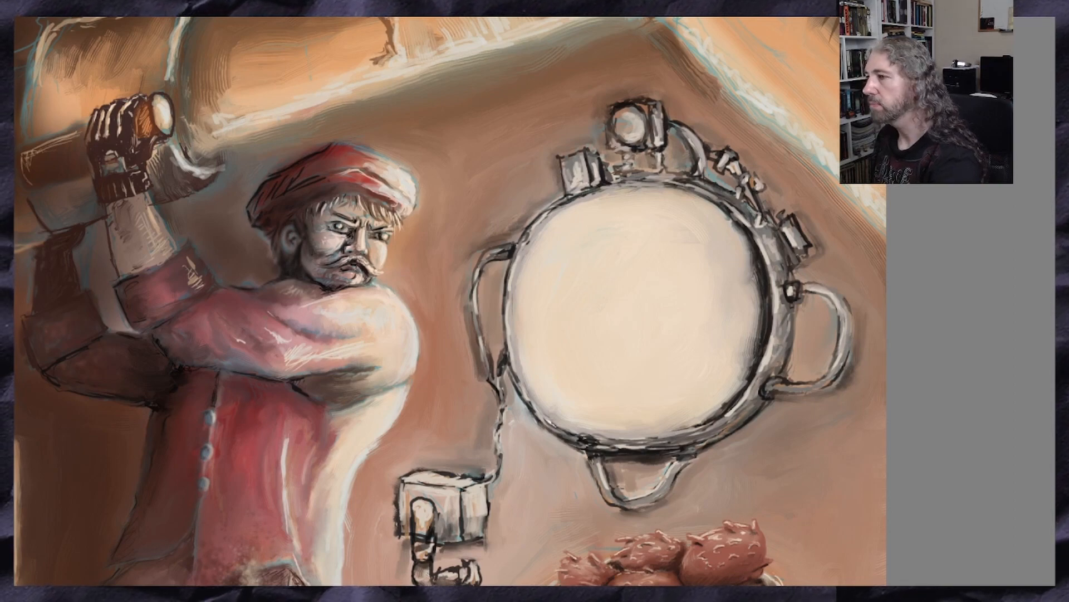
{"action": "scroll", "coordinate": [593, 97], "scroll_direction": "up", "scroll_amount": 1}
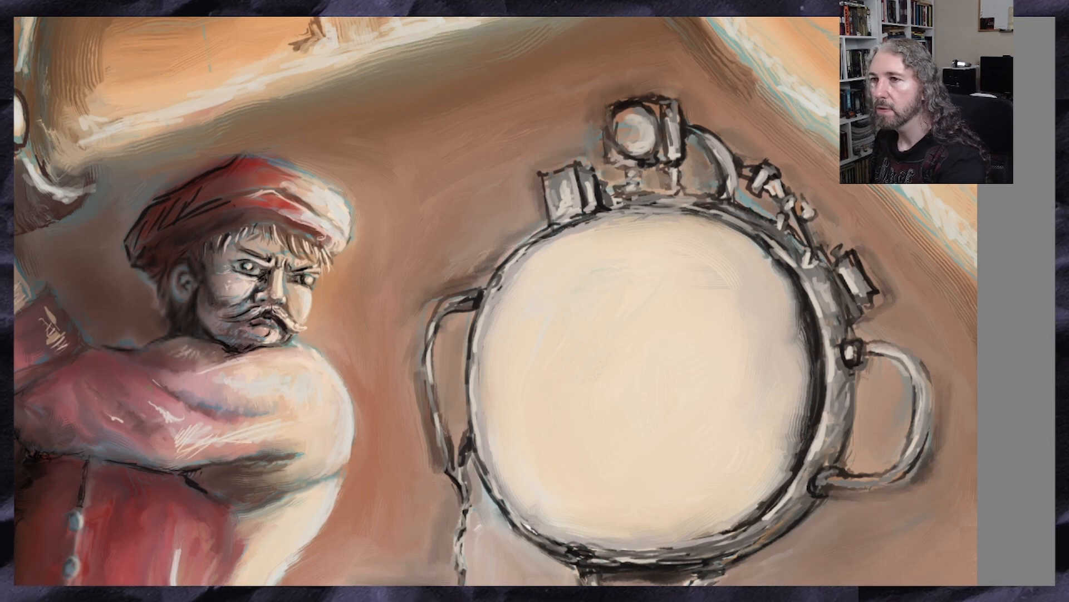
Sample dark grey from the device's right rim and touch up the top fittings, curved pipe, right-hand fitting and right handle
{"action": "left_click", "coordinate": [598, 236], "text": "ctrl"}
{"action": "left_click", "coordinate": [801, 290], "text": "ctrl"}
{"action": "left_click", "coordinate": [803, 316], "text": "ctrl"}
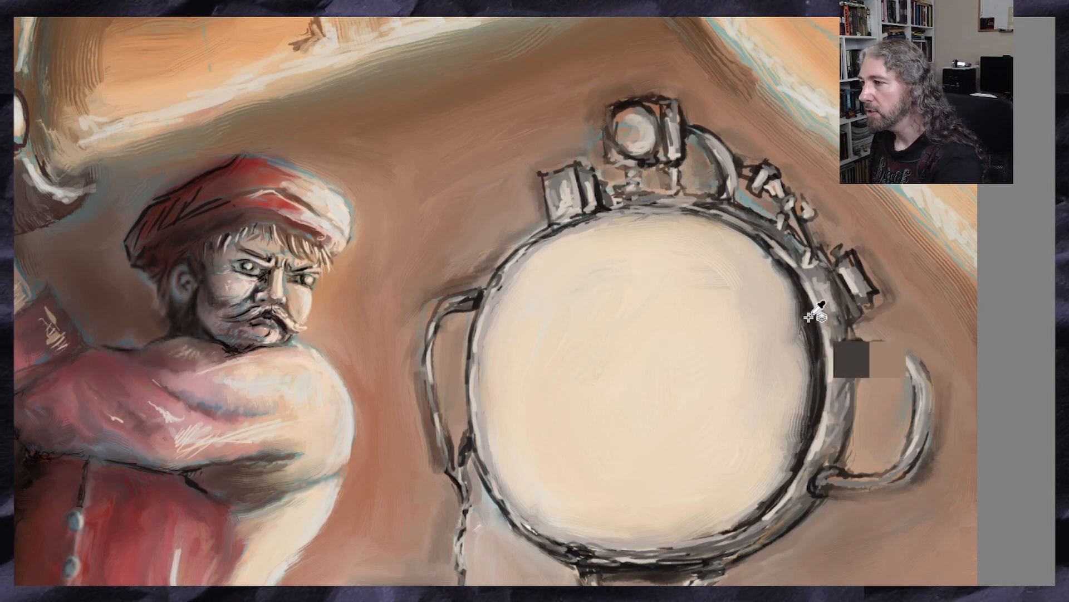
{"action": "left_click", "coordinate": [806, 302], "text": "ctrl"}
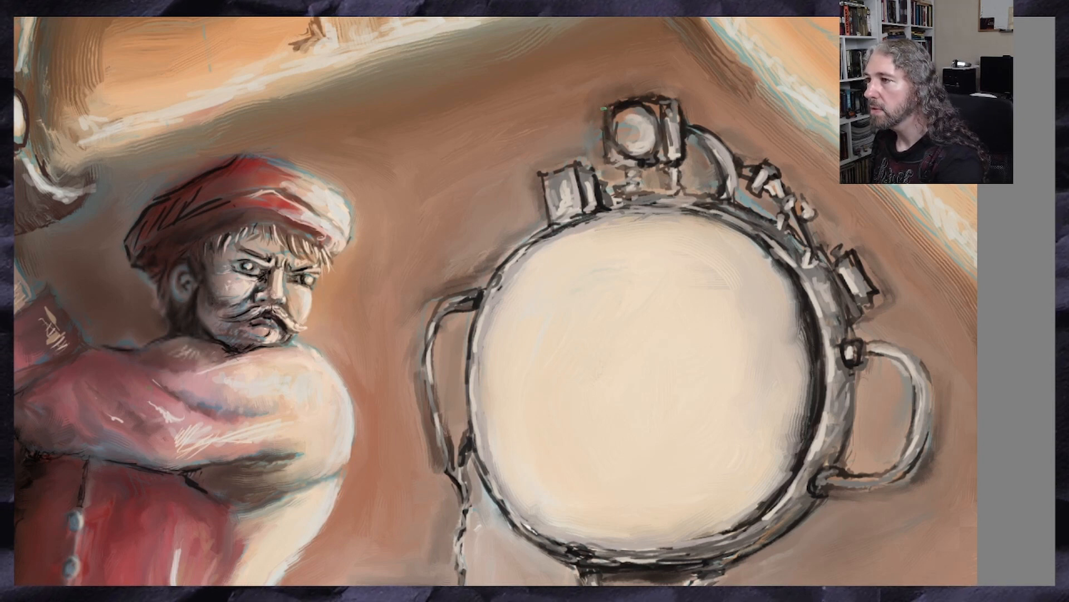
{"action": "left_click_drag", "start_coordinate": [665, 138], "coordinate": [660, 162]}
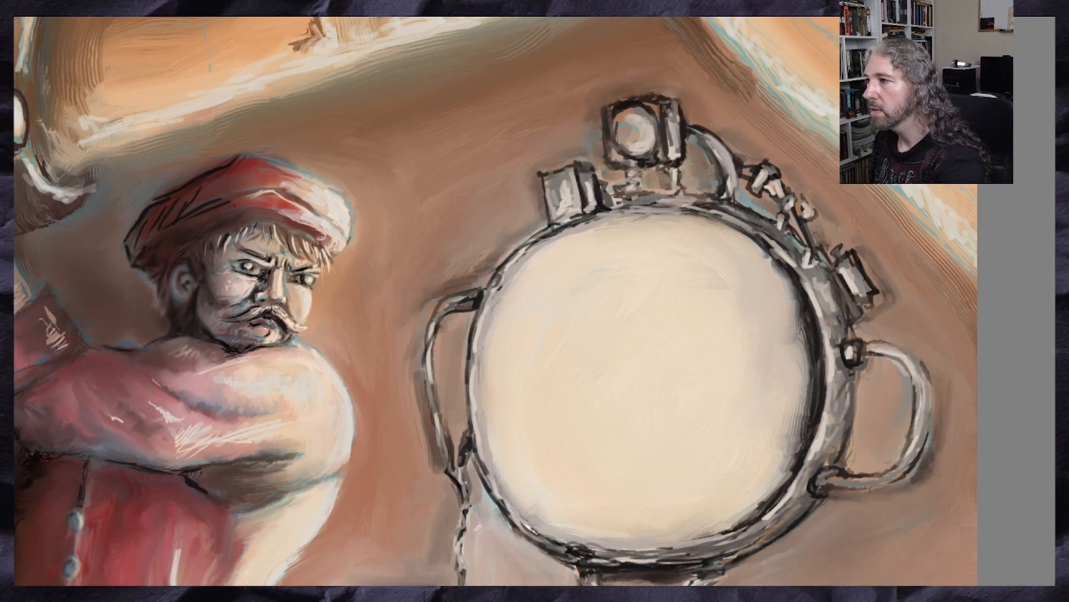
{"action": "left_click_drag", "start_coordinate": [705, 147], "coordinate": [723, 174]}
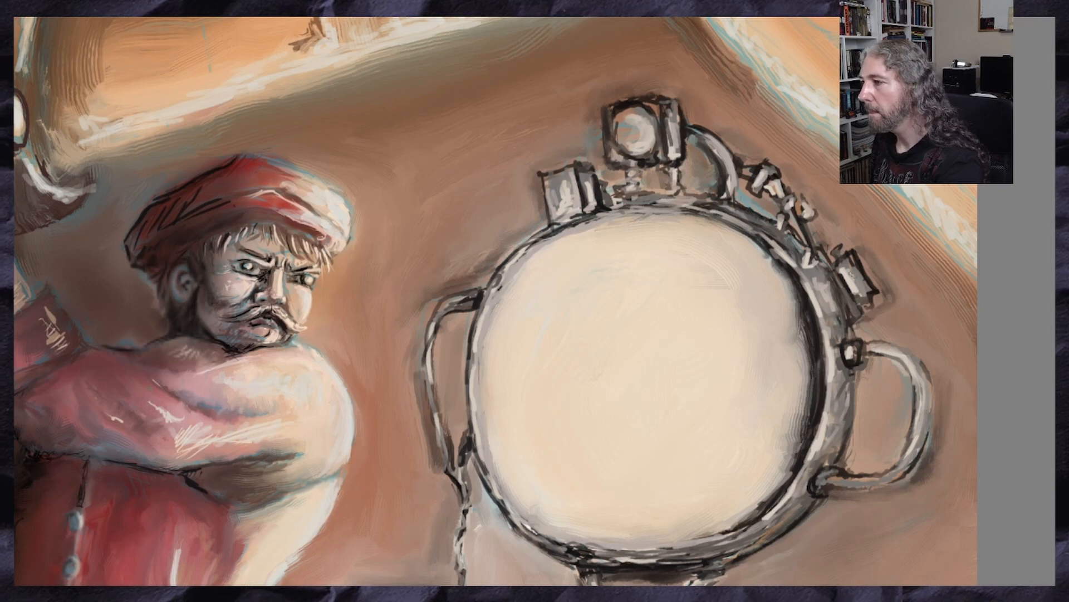
{"action": "left_click_drag", "start_coordinate": [836, 275], "coordinate": [853, 312]}
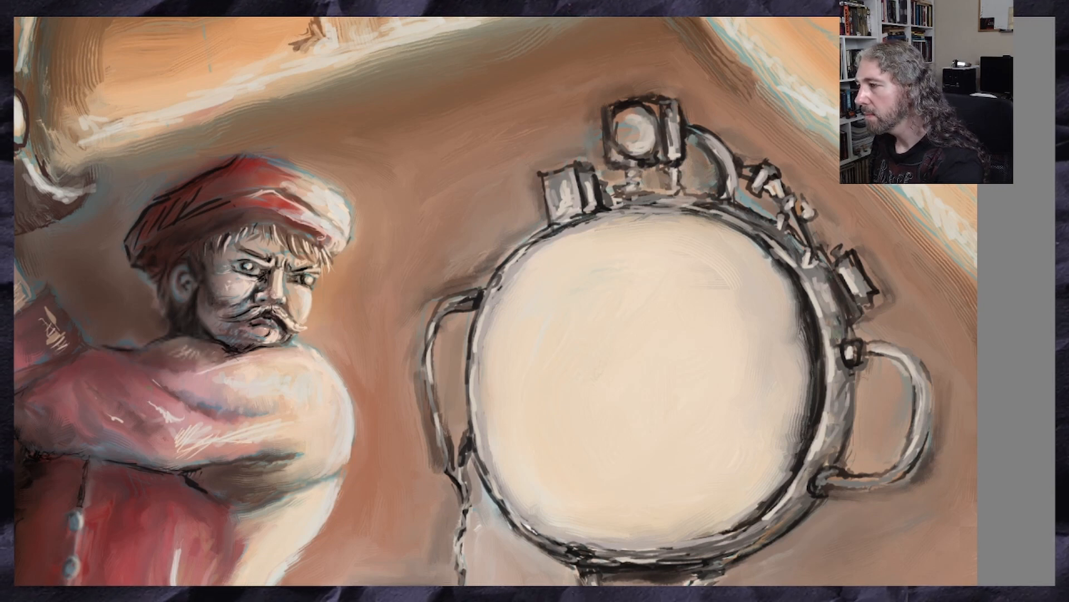
{"action": "mouse_move", "coordinate": [900, 361]}
{"action": "left_mouse_down"}
{"action": "mouse_move", "coordinate": [931, 396]}
{"action": "mouse_move", "coordinate": [927, 440]}
{"action": "mouse_move", "coordinate": [932, 397]}
{"action": "left_mouse_up"}
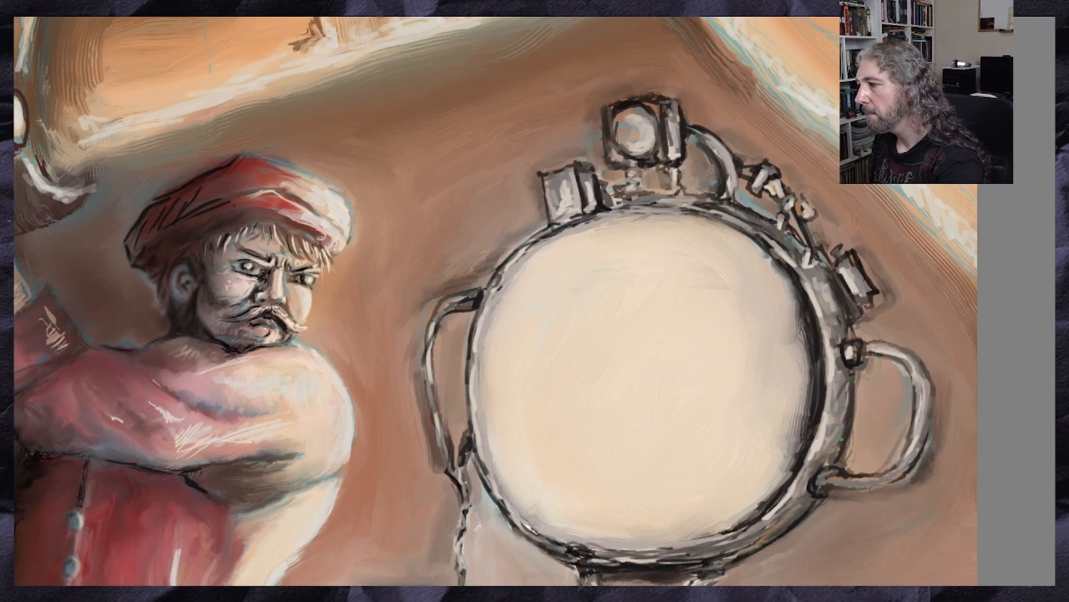
{"action": "scroll", "coordinate": [796, 357], "scroll_direction": "down", "scroll_amount": 2}
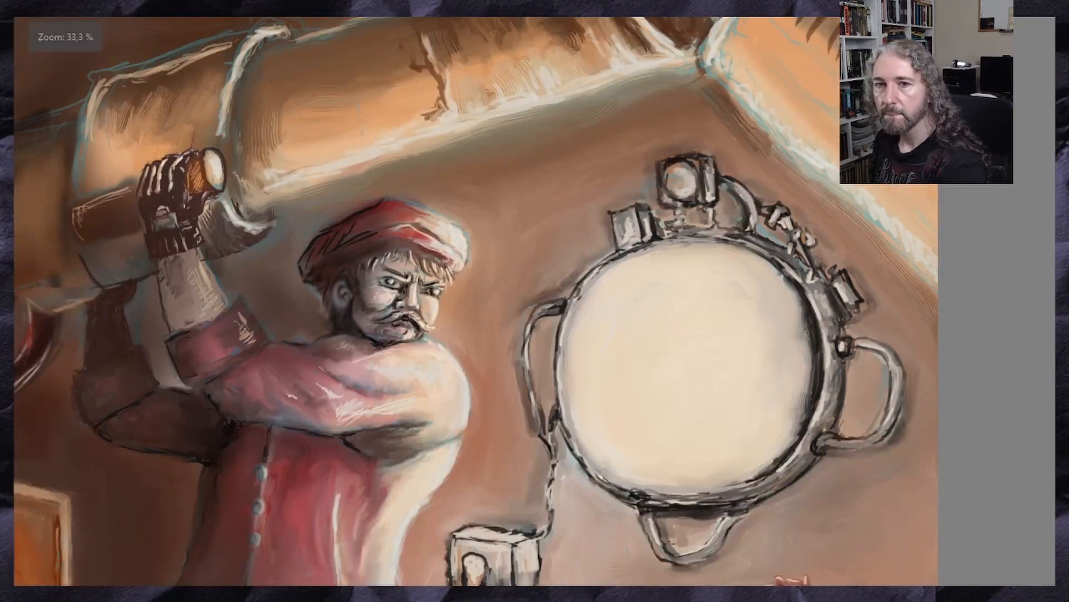
{"action": "scroll", "coordinate": [797, 387], "scroll_direction": "up", "scroll_amount": 1}
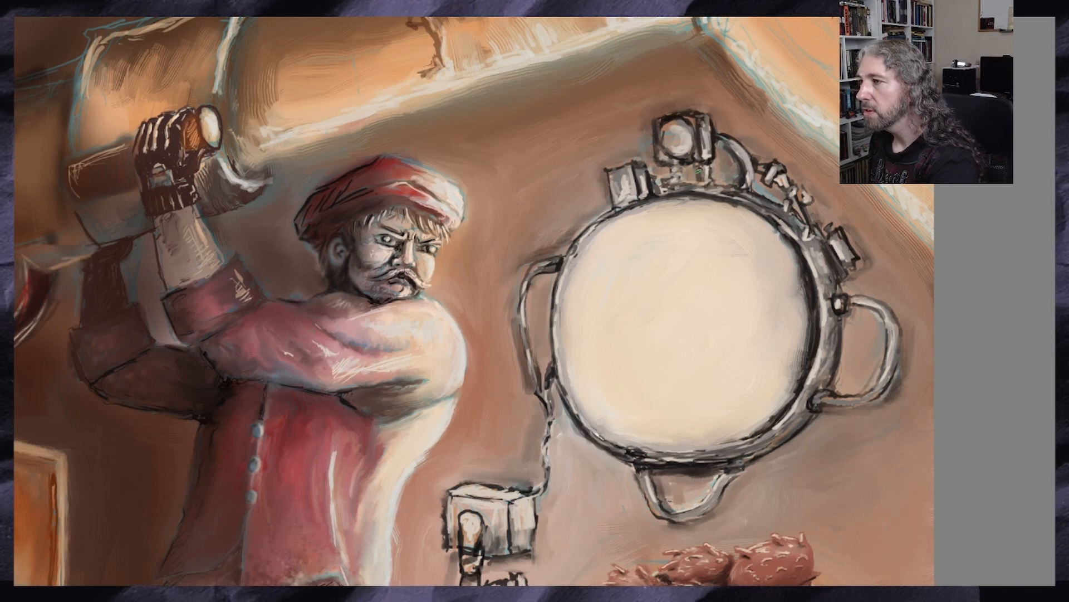
{"action": "left_click_drag", "start_coordinate": [697, 173], "coordinate": [689, 163]}
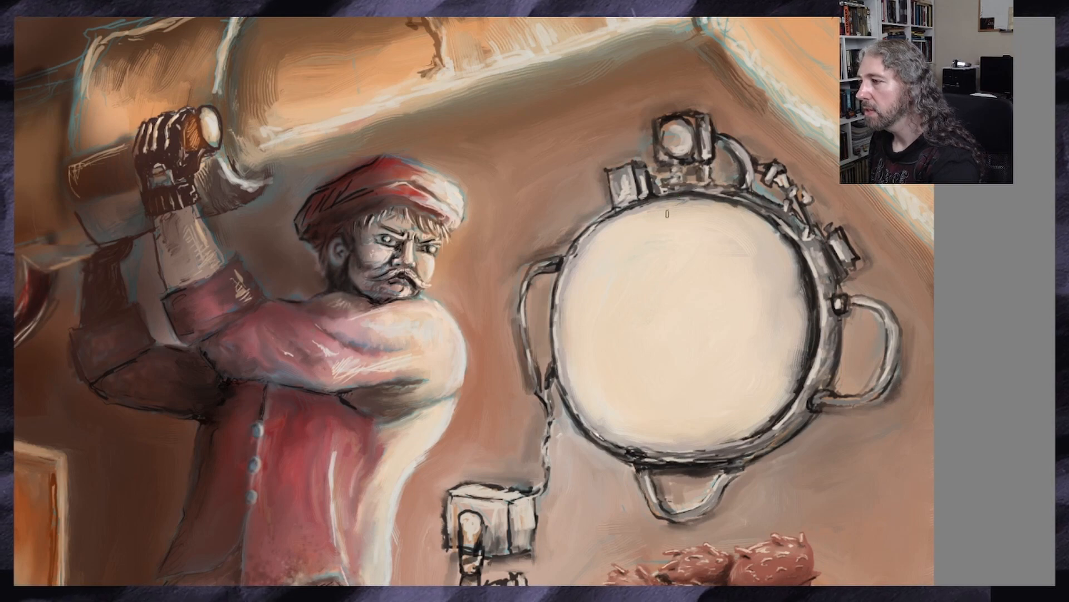
{"action": "scroll", "coordinate": [669, 215], "scroll_direction": "down", "scroll_amount": 2}
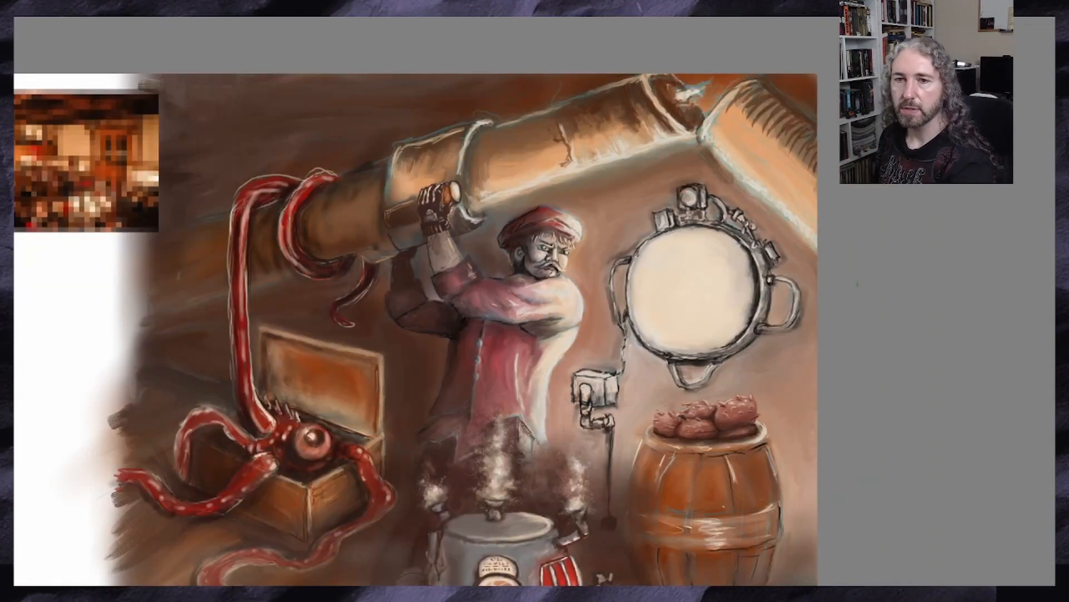
{"action": "scroll", "coordinate": [872, 273], "scroll_direction": "up", "scroll_amount": 1}
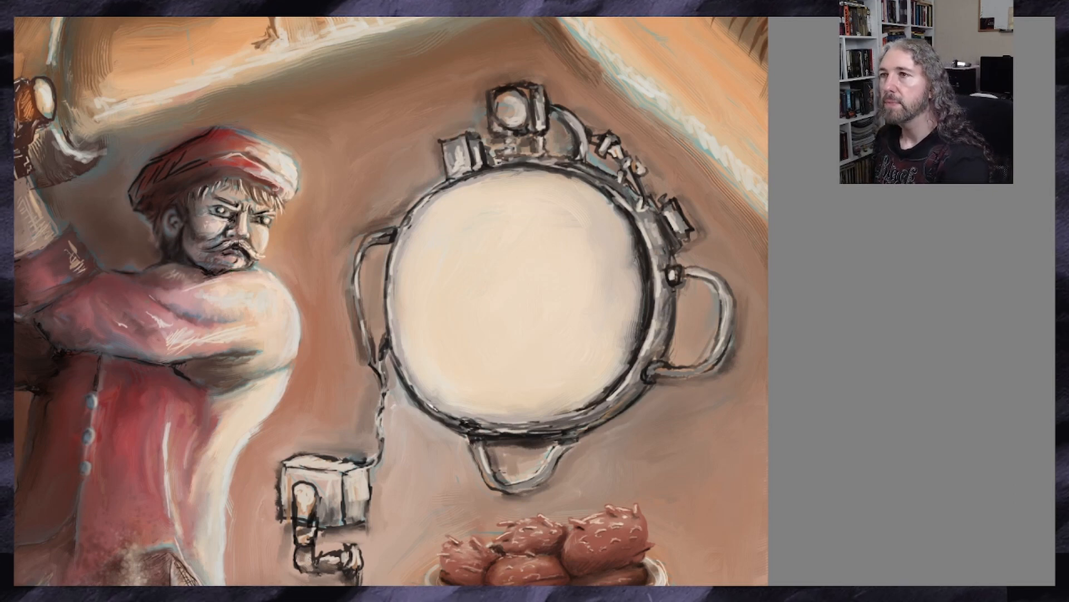
{"action": "left_click", "coordinate": [79, 2]}
{"action": "mouse_move", "coordinate": [125, 2]}
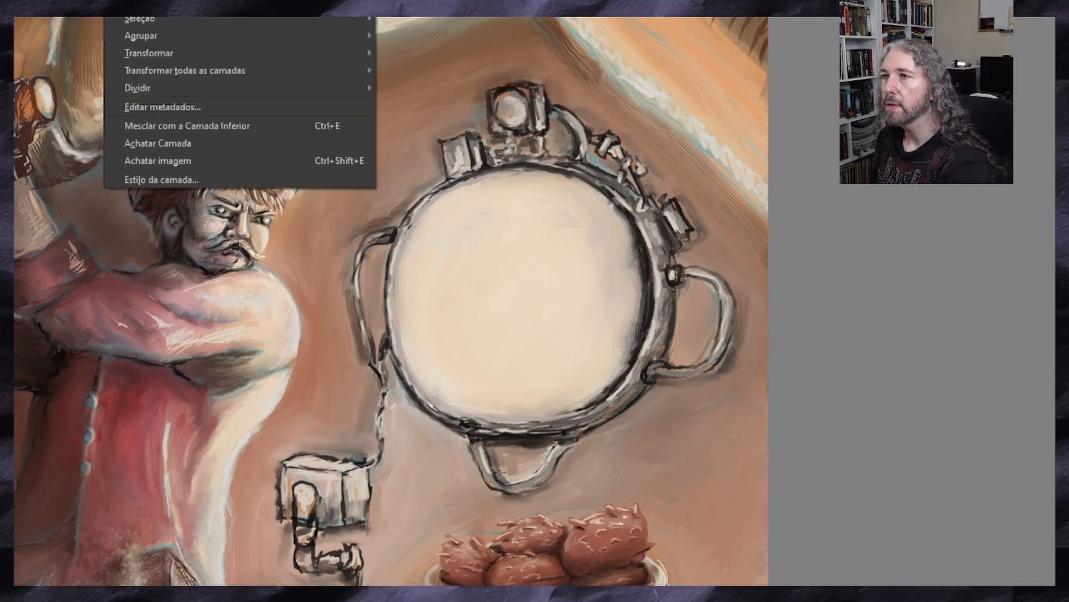
{"action": "key", "text": "Escape"}
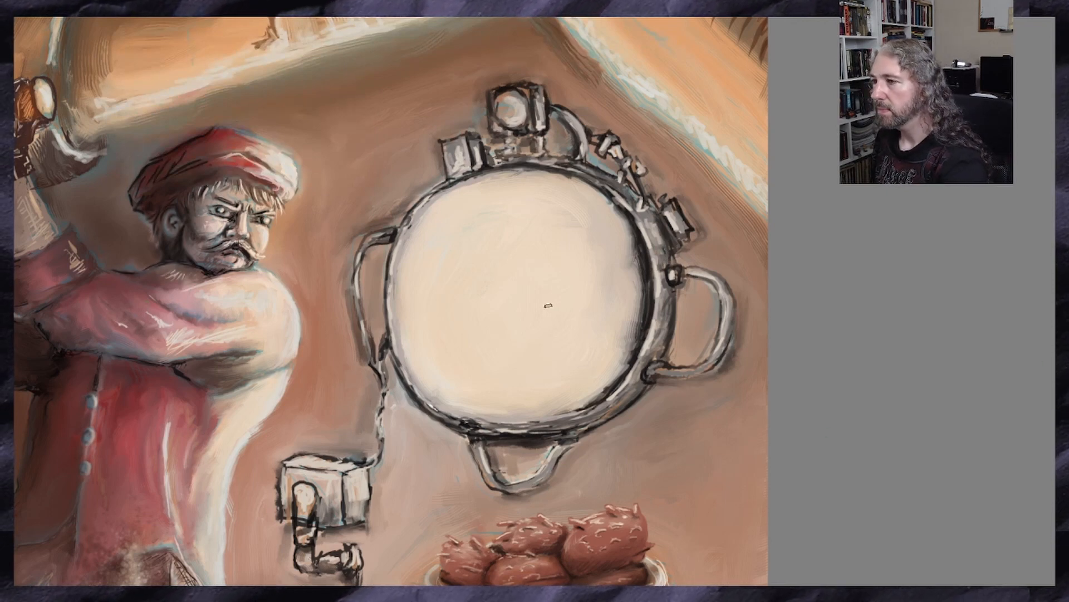
Examine the pixelated reference picture in the canvas's upper-left corner at 66.7% zoom
{"action": "scroll", "coordinate": [556, 309], "scroll_direction": "up", "scroll_amount": 1}
{"action": "scroll", "coordinate": [414, 356], "scroll_direction": "down", "scroll_amount": 3}
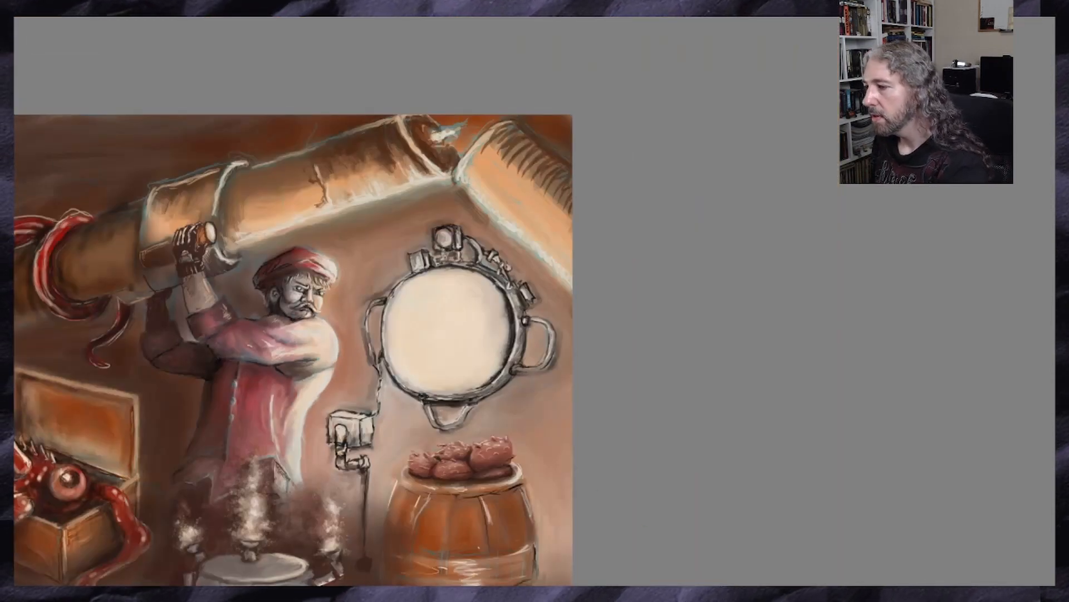
{"action": "scroll", "coordinate": [535, 349], "scroll_direction": "left", "scroll_amount": 8}
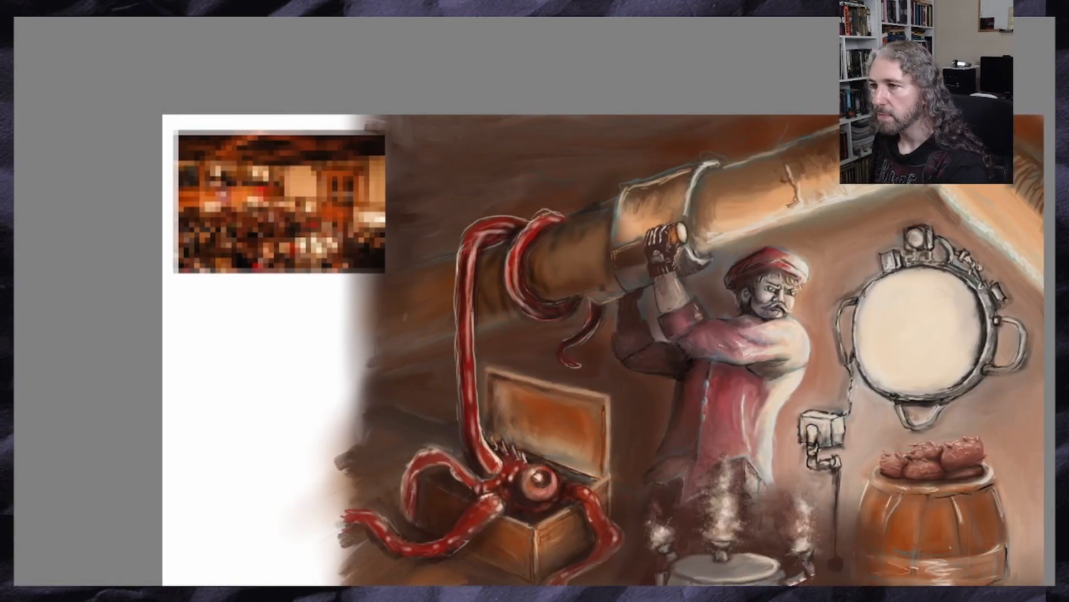
{"action": "scroll", "coordinate": [244, 153], "scroll_direction": "up", "scroll_amount": 2}
{"action": "scroll", "coordinate": [258, 265], "scroll_direction": "up", "scroll_amount": 1}
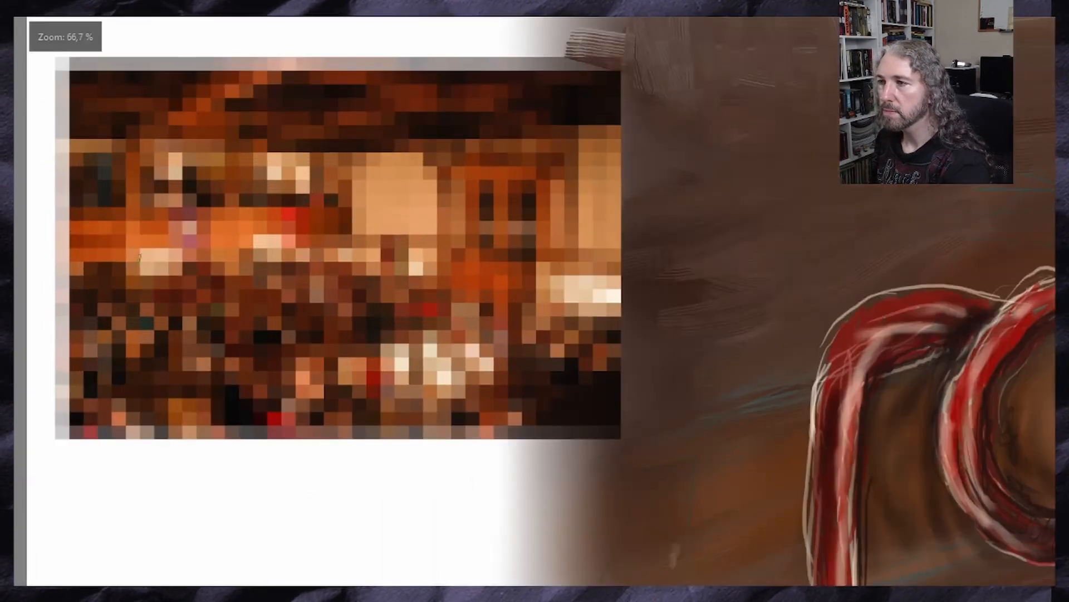
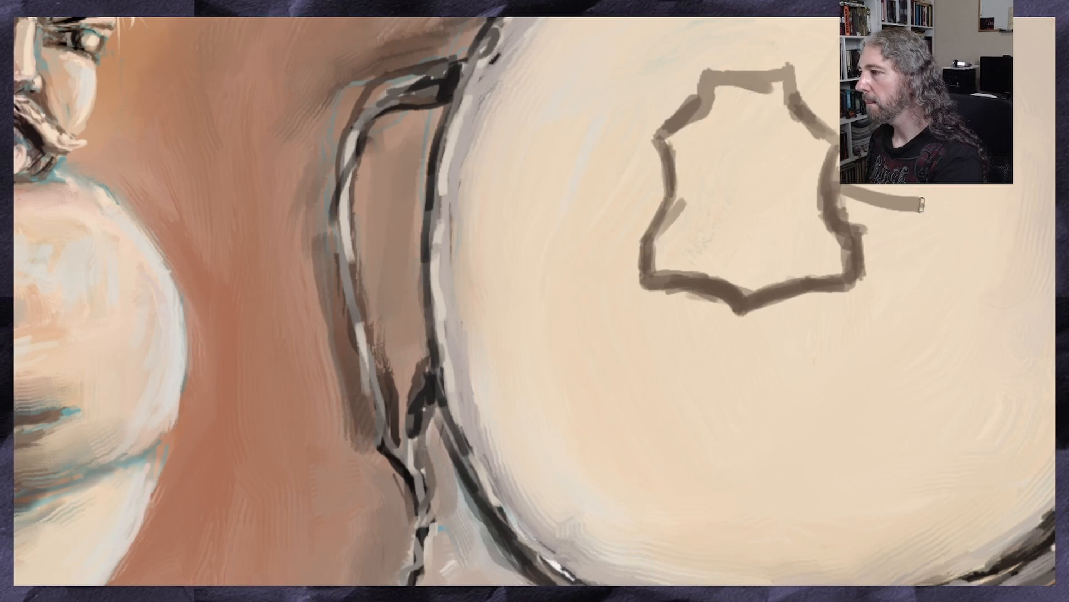
Paint a dark brown pointed fin on the right side of the outlined silhouette on the device's pale face
{"action": "mouse_move", "coordinate": [941, 213]}
{"action": "left_mouse_down"}
{"action": "mouse_move", "coordinate": [866, 241]}
{"action": "mouse_move", "coordinate": [869, 220]}
{"action": "left_mouse_up"}
{"action": "mouse_move", "coordinate": [920, 212]}
{"action": "left_mouse_down"}
{"action": "mouse_move", "coordinate": [846, 198]}
{"action": "mouse_move", "coordinate": [897, 223]}
{"action": "mouse_move", "coordinate": [879, 205]}
{"action": "left_mouse_up"}
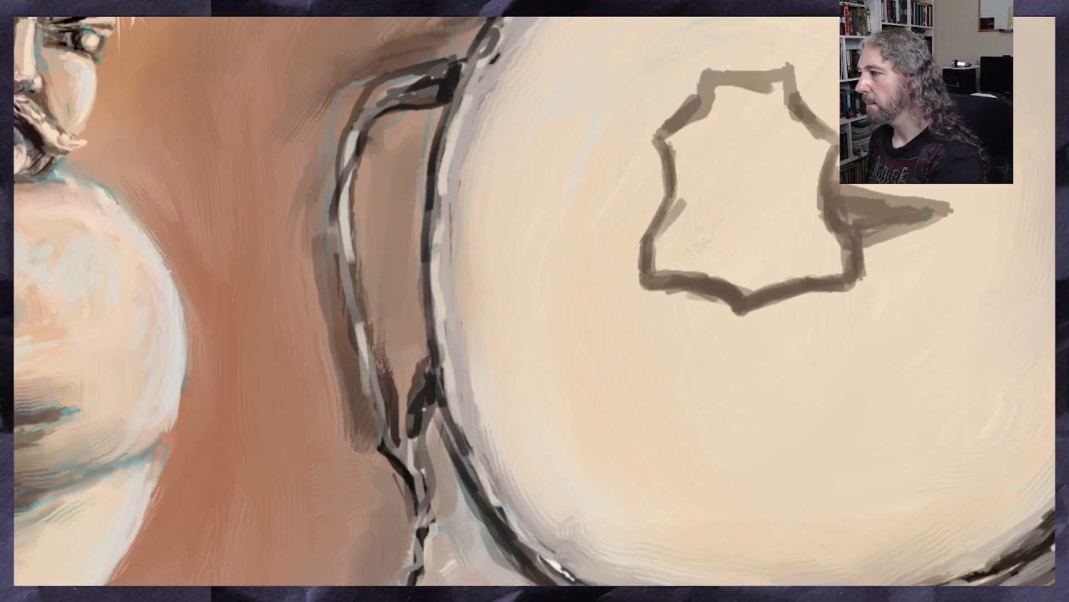
{"action": "scroll", "coordinate": [866, 203], "scroll_direction": "down", "scroll_amount": 2}
{"action": "left_click_drag", "start_coordinate": [802, 202], "coordinate": [602, 284]}
{"action": "scroll", "coordinate": [600, 285], "scroll_direction": "up", "scroll_amount": 1}
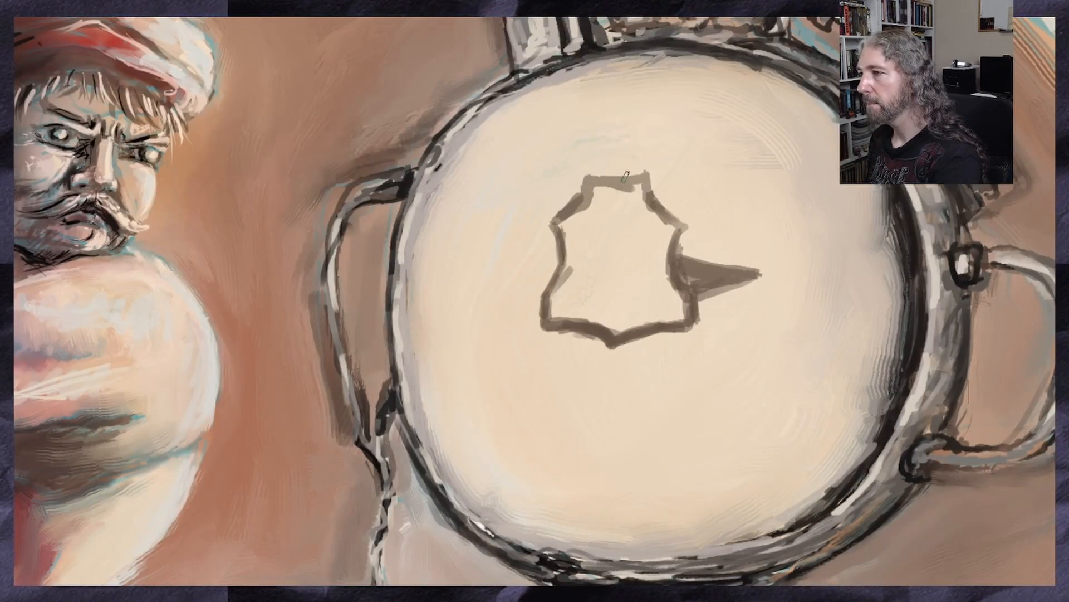
Paint a small square tower on top of the silhouette and thicken its lower V-shaped edge in dark brown
{"action": "mouse_move", "coordinate": [626, 175]}
{"action": "left_mouse_down"}
{"action": "mouse_move", "coordinate": [594, 140]}
{"action": "mouse_move", "coordinate": [614, 148]}
{"action": "left_mouse_up"}
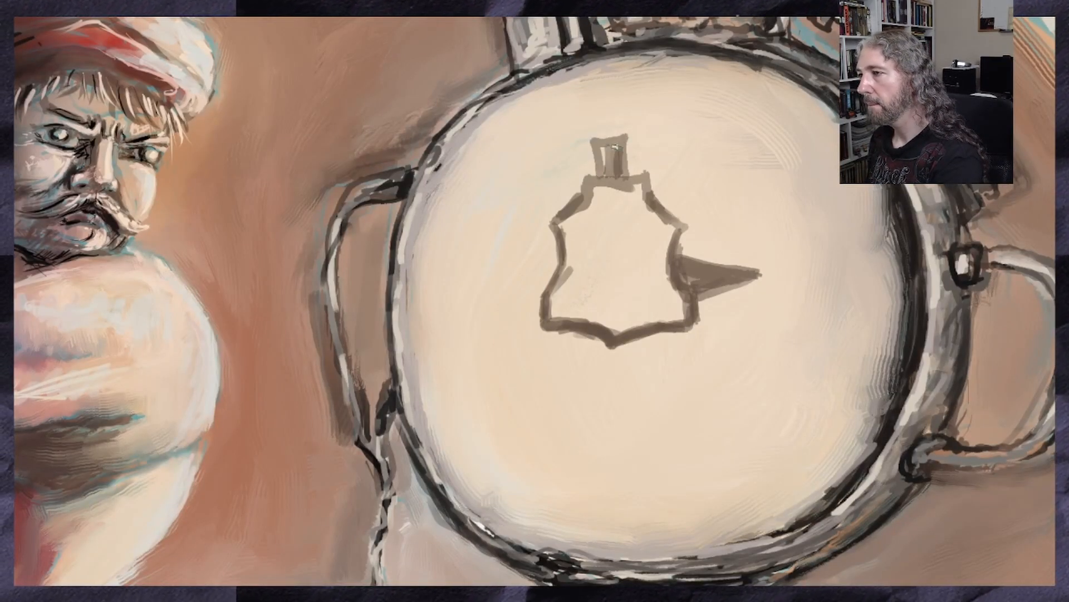
{"action": "mouse_move", "coordinate": [676, 334]}
{"action": "left_mouse_down"}
{"action": "mouse_move", "coordinate": [612, 359]}
{"action": "mouse_move", "coordinate": [598, 350]}
{"action": "mouse_move", "coordinate": [678, 330]}
{"action": "mouse_move", "coordinate": [591, 344]}
{"action": "mouse_move", "coordinate": [554, 324]}
{"action": "mouse_move", "coordinate": [607, 362]}
{"action": "mouse_move", "coordinate": [647, 341]}
{"action": "left_mouse_up"}
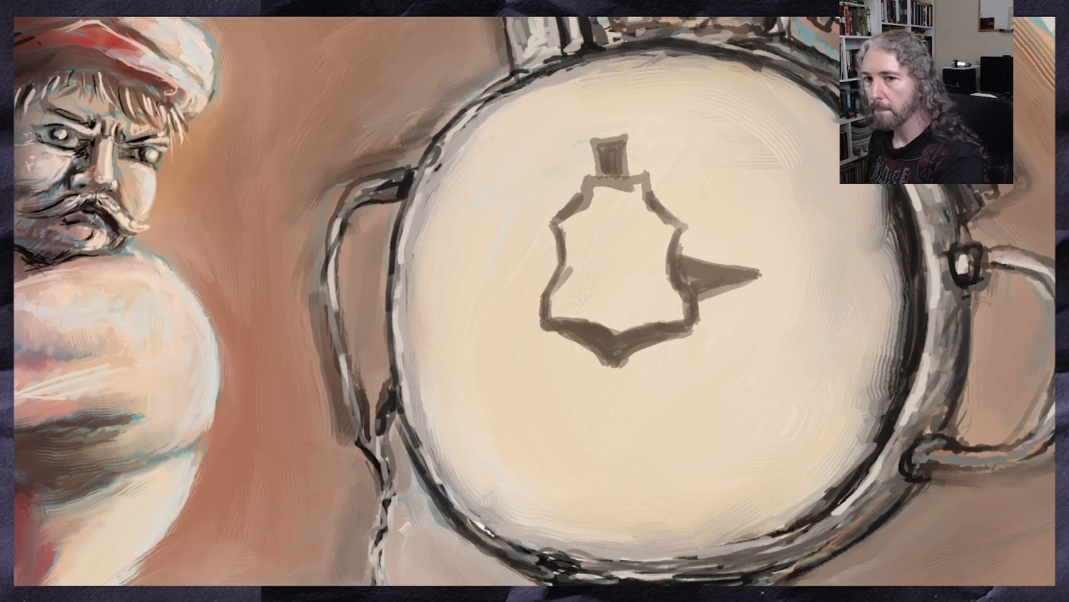
{"action": "left_click_drag", "start_coordinate": [554, 314], "coordinate": [607, 328]}
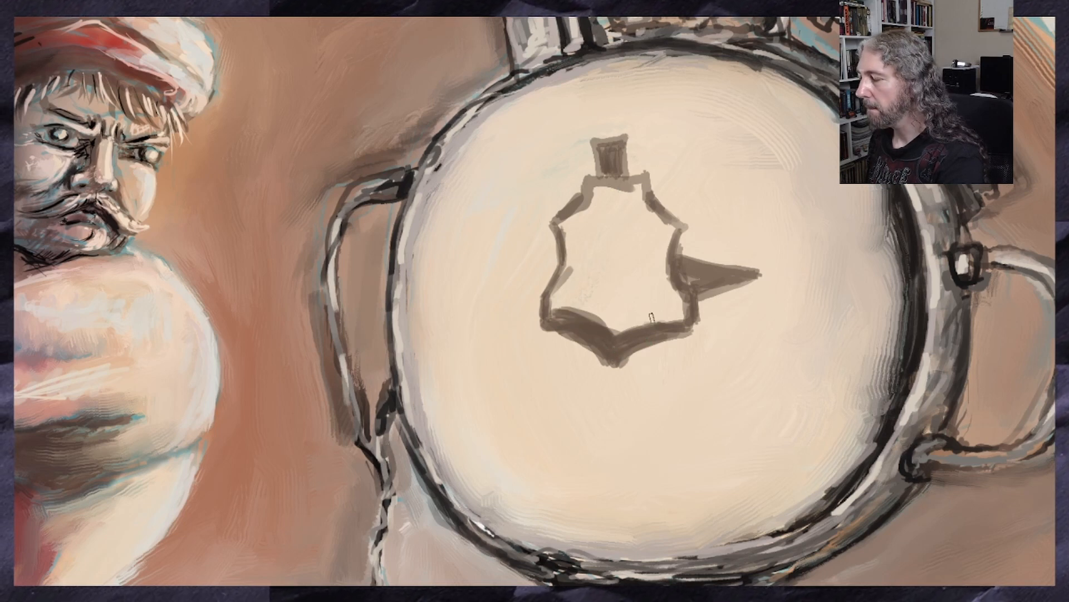
{"action": "mouse_move", "coordinate": [689, 322]}
{"action": "left_mouse_down"}
{"action": "mouse_move", "coordinate": [618, 337]}
{"action": "mouse_move", "coordinate": [647, 325]}
{"action": "left_mouse_up"}
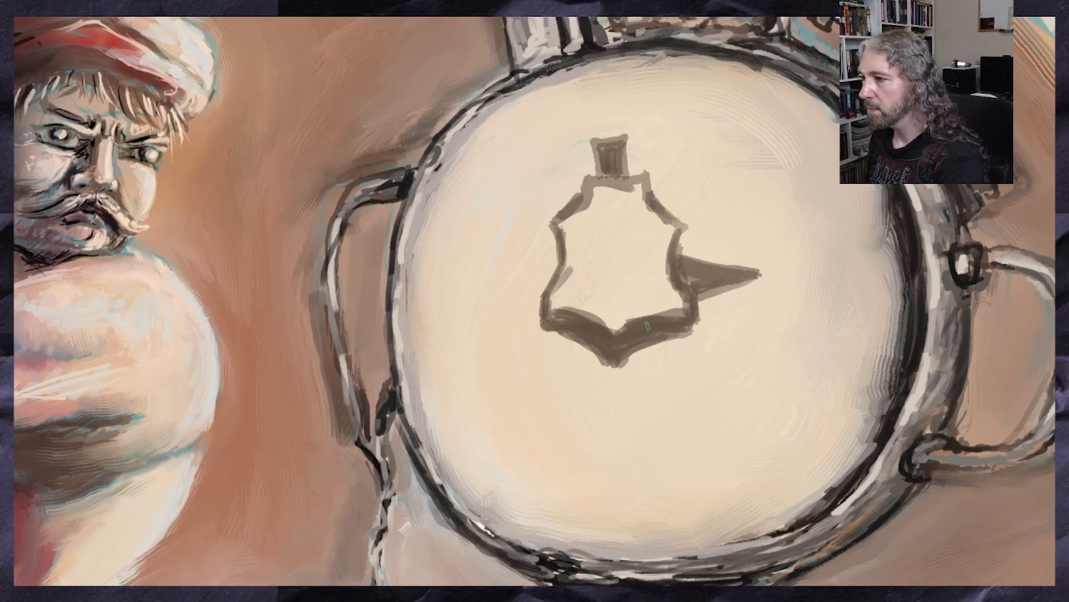
{"action": "left_click_drag", "start_coordinate": [560, 314], "coordinate": [618, 325]}
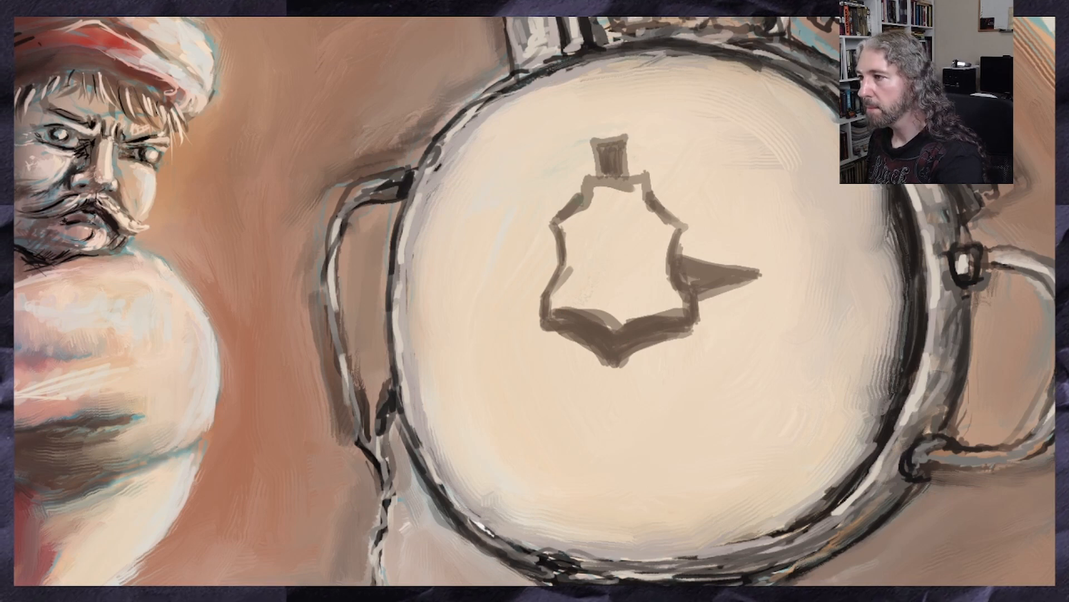
Extend the silhouette's tower with a thin spire and paint a short pointed fin on its left side
{"action": "mouse_move", "coordinate": [581, 203]}
{"action": "left_mouse_down"}
{"action": "mouse_move", "coordinate": [599, 178]}
{"action": "mouse_move", "coordinate": [629, 176]}
{"action": "left_mouse_up"}
{"action": "left_click_drag", "start_coordinate": [629, 176], "coordinate": [624, 133]}
{"action": "mouse_move", "coordinate": [610, 139]}
{"action": "left_mouse_down"}
{"action": "mouse_move", "coordinate": [609, 124]}
{"action": "mouse_move", "coordinate": [612, 148]}
{"action": "left_mouse_up"}
{"action": "left_click_drag", "start_coordinate": [556, 251], "coordinate": [518, 273]}
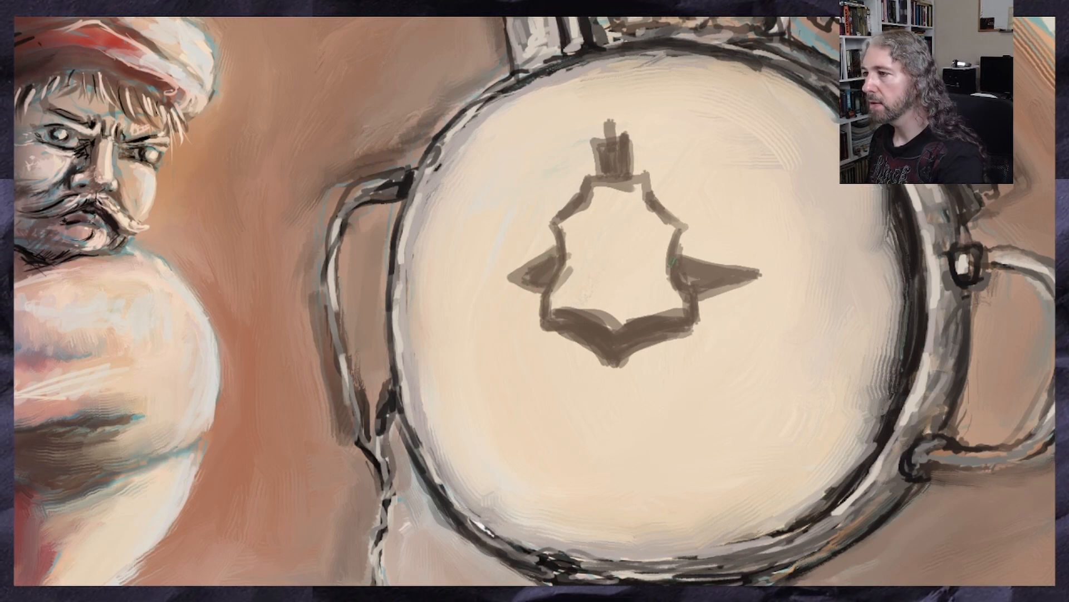
Erase the tip of the silhouette's right fin and repaint the fin shorter, sloping downward
{"action": "left_click_drag", "start_coordinate": [809, 243], "coordinate": [719, 289]}
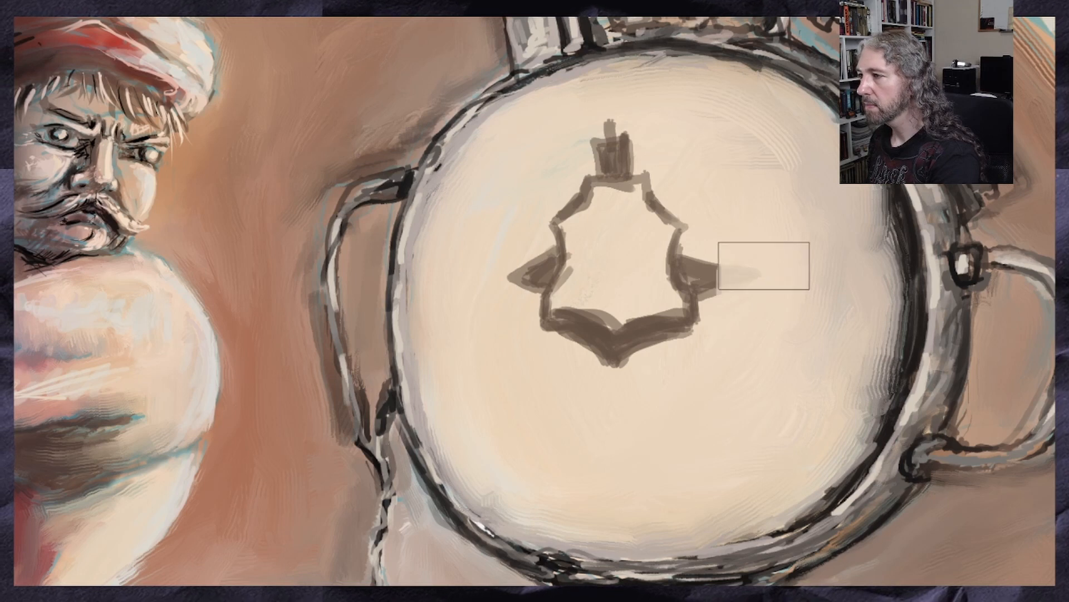
{"action": "mouse_move", "coordinate": [743, 254]}
{"action": "left_mouse_down"}
{"action": "mouse_move", "coordinate": [742, 287]}
{"action": "mouse_move", "coordinate": [705, 266]}
{"action": "mouse_move", "coordinate": [738, 290]}
{"action": "left_mouse_up"}
{"action": "left_click_drag", "start_coordinate": [736, 289], "coordinate": [686, 289]}
{"action": "mouse_move", "coordinate": [729, 274]}
{"action": "left_mouse_down"}
{"action": "mouse_move", "coordinate": [716, 287]}
{"action": "mouse_move", "coordinate": [684, 270]}
{"action": "mouse_move", "coordinate": [727, 278]}
{"action": "mouse_move", "coordinate": [707, 279]}
{"action": "left_mouse_up"}
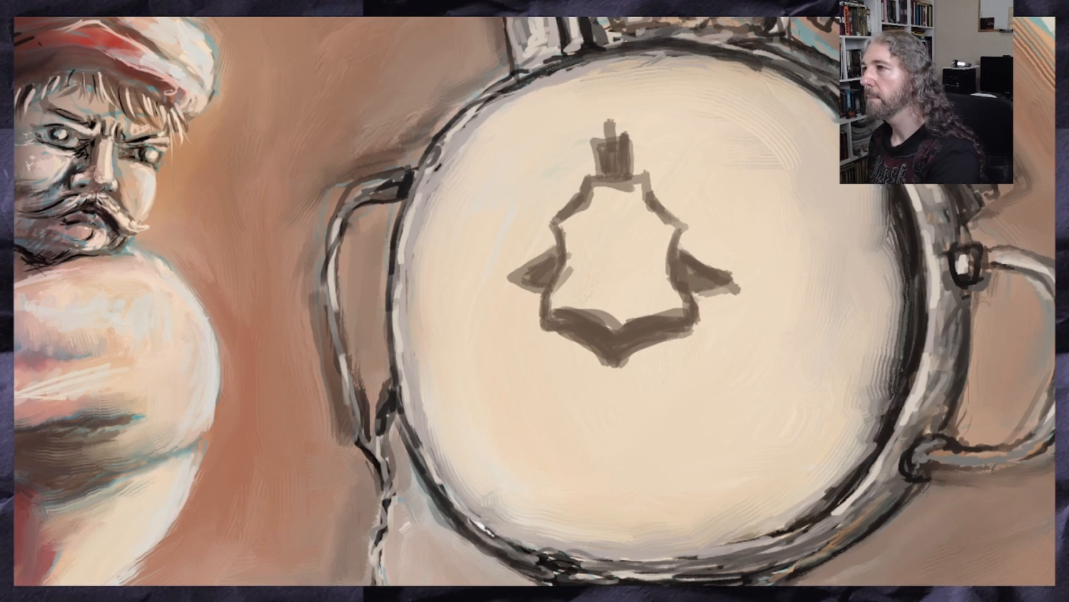
Fill the interior of the silhouette with solid dark brown strokes
{"action": "left_click_drag", "start_coordinate": [615, 211], "coordinate": [617, 262]}
{"action": "left_click_drag", "start_coordinate": [609, 197], "coordinate": [624, 304]}
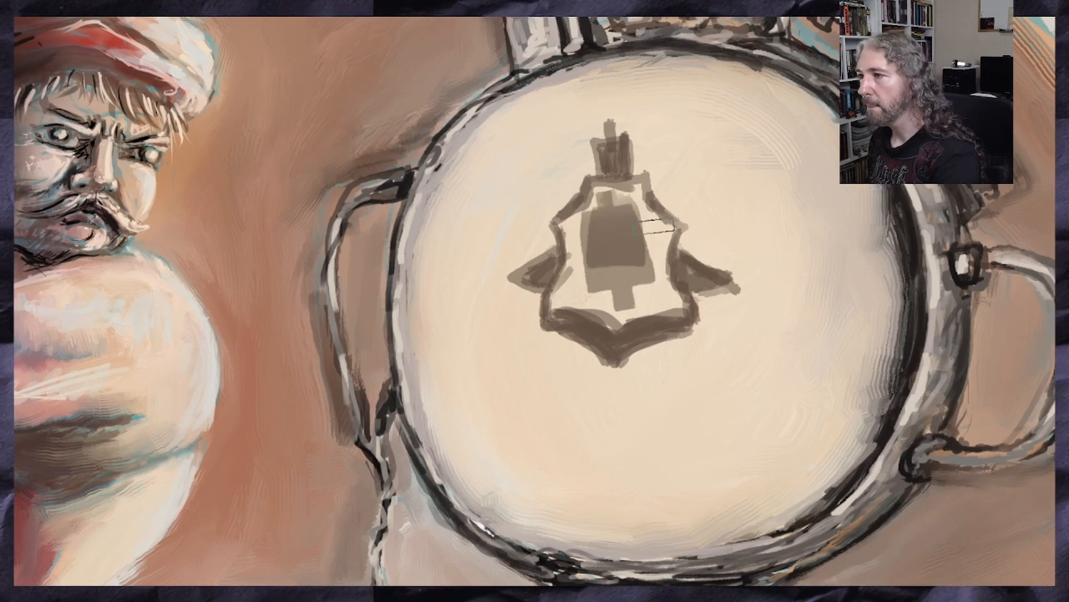
{"action": "mouse_move", "coordinate": [655, 227]}
{"action": "left_mouse_down"}
{"action": "mouse_move", "coordinate": [632, 193]}
{"action": "mouse_move", "coordinate": [608, 195]}
{"action": "mouse_move", "coordinate": [649, 259]}
{"action": "mouse_move", "coordinate": [652, 292]}
{"action": "mouse_move", "coordinate": [618, 303]}
{"action": "mouse_move", "coordinate": [571, 295]}
{"action": "mouse_move", "coordinate": [592, 219]}
{"action": "mouse_move", "coordinate": [621, 262]}
{"action": "left_mouse_up"}
{"action": "mouse_move", "coordinate": [641, 218]}
{"action": "left_mouse_down"}
{"action": "mouse_move", "coordinate": [647, 184]}
{"action": "mouse_move", "coordinate": [665, 245]}
{"action": "mouse_move", "coordinate": [661, 226]}
{"action": "left_mouse_up"}
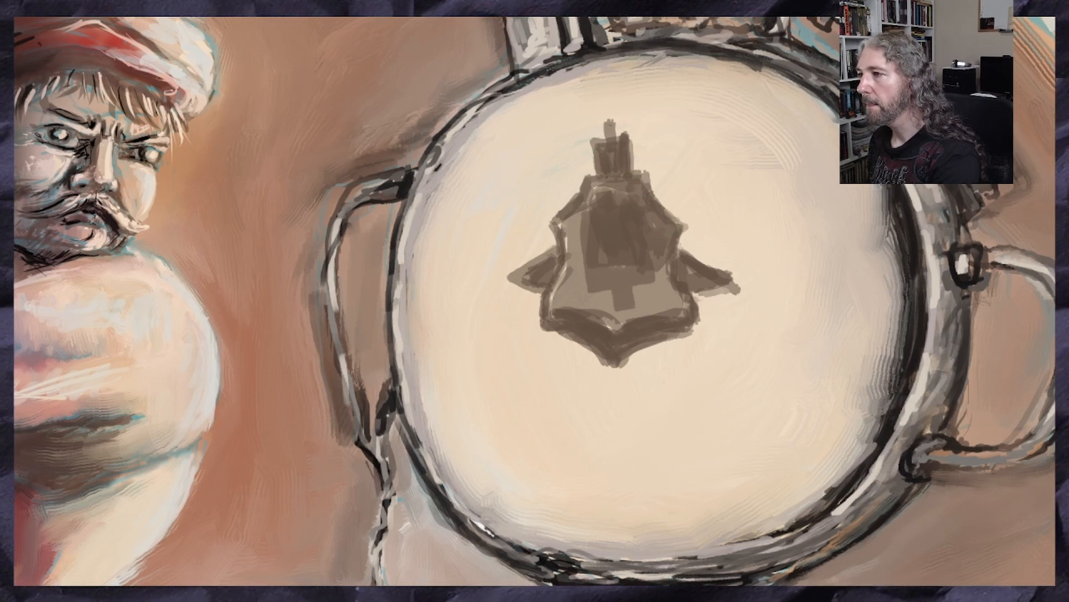
{"action": "mouse_move", "coordinate": [612, 134]}
{"action": "left_mouse_down"}
{"action": "mouse_move", "coordinate": [549, 266]}
{"action": "mouse_move", "coordinate": [538, 266]}
{"action": "mouse_move", "coordinate": [543, 293]}
{"action": "mouse_move", "coordinate": [579, 223]}
{"action": "mouse_move", "coordinate": [618, 184]}
{"action": "mouse_move", "coordinate": [641, 177]}
{"action": "mouse_move", "coordinate": [663, 234]}
{"action": "mouse_move", "coordinate": [585, 217]}
{"action": "mouse_move", "coordinate": [579, 245]}
{"action": "mouse_move", "coordinate": [613, 144]}
{"action": "left_mouse_up"}
{"action": "mouse_move", "coordinate": [618, 207]}
{"action": "left_mouse_down"}
{"action": "mouse_move", "coordinate": [665, 273]}
{"action": "mouse_move", "coordinate": [696, 290]}
{"action": "mouse_move", "coordinate": [713, 284]}
{"action": "mouse_move", "coordinate": [688, 306]}
{"action": "mouse_move", "coordinate": [654, 262]}
{"action": "mouse_move", "coordinate": [607, 329]}
{"action": "mouse_move", "coordinate": [579, 217]}
{"action": "mouse_move", "coordinate": [568, 233]}
{"action": "mouse_move", "coordinate": [593, 318]}
{"action": "mouse_move", "coordinate": [666, 279]}
{"action": "mouse_move", "coordinate": [682, 301]}
{"action": "left_mouse_up"}
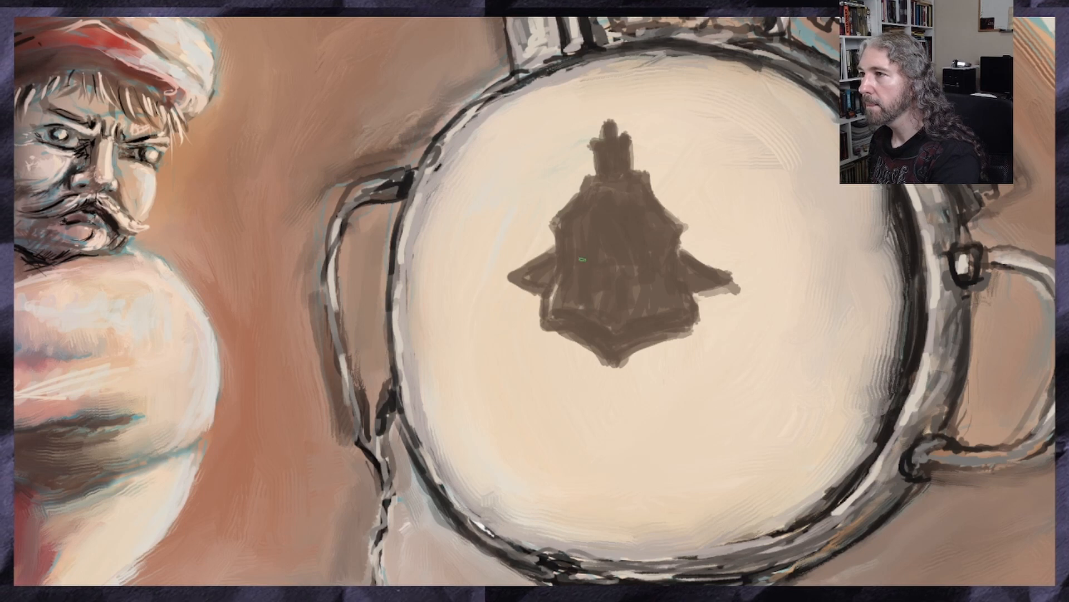
{"action": "mouse_move", "coordinate": [584, 292]}
{"action": "left_mouse_down"}
{"action": "mouse_move", "coordinate": [556, 306]}
{"action": "mouse_move", "coordinate": [557, 318]}
{"action": "mouse_move", "coordinate": [649, 325]}
{"action": "left_mouse_up"}
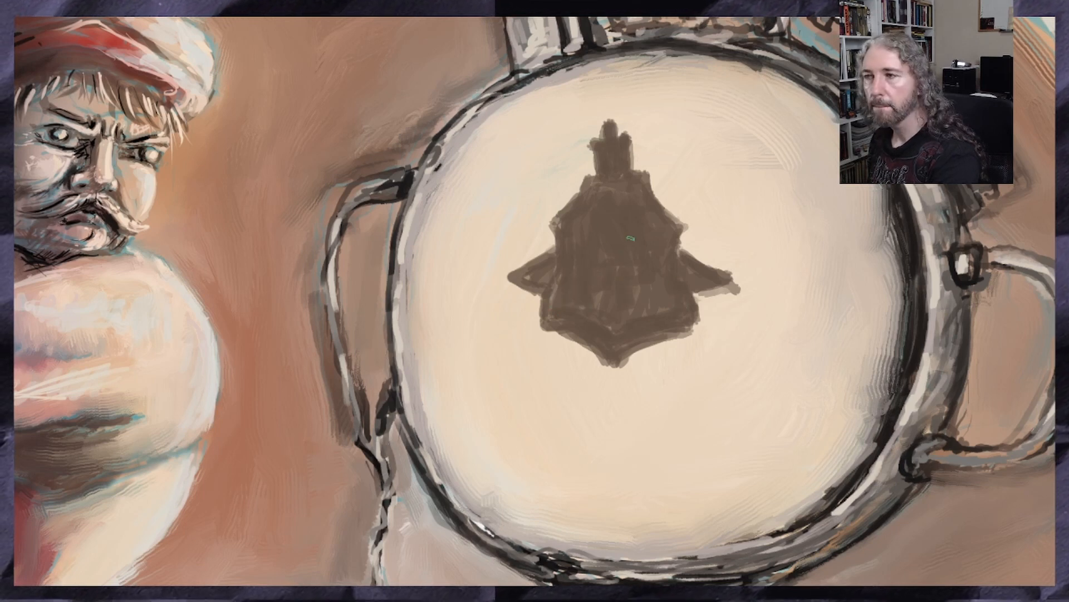
Clean up the silhouette's outer contour, sharpening the tower, shoulders, fins and lower V-shaped point
{"action": "mouse_move", "coordinate": [585, 189]}
{"action": "left_mouse_down"}
{"action": "mouse_move", "coordinate": [563, 211]}
{"action": "mouse_move", "coordinate": [572, 202]}
{"action": "left_mouse_up"}
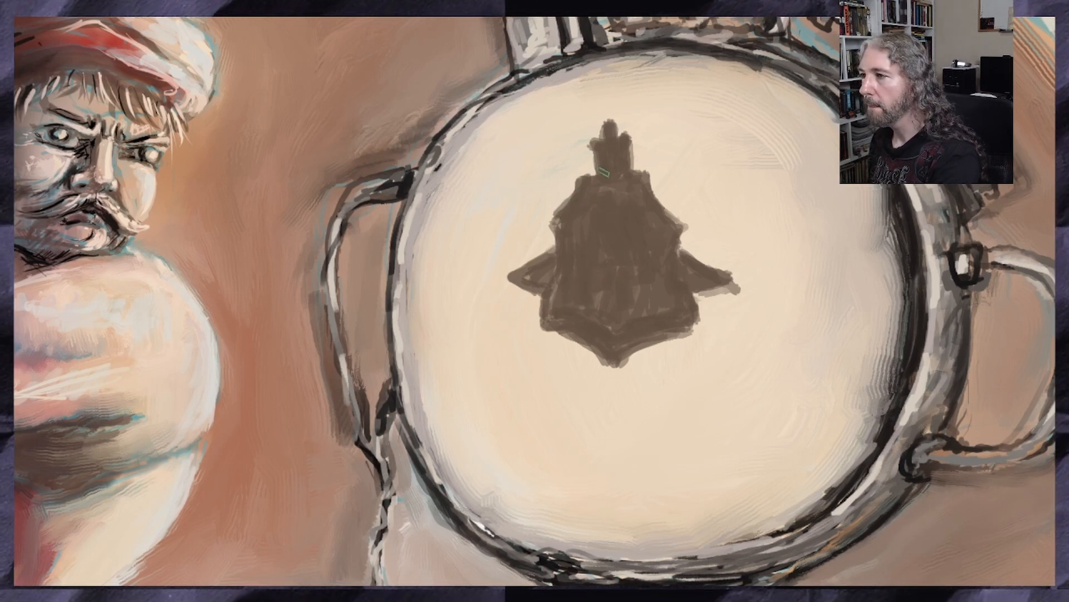
{"action": "left_click_drag", "start_coordinate": [594, 147], "coordinate": [594, 176]}
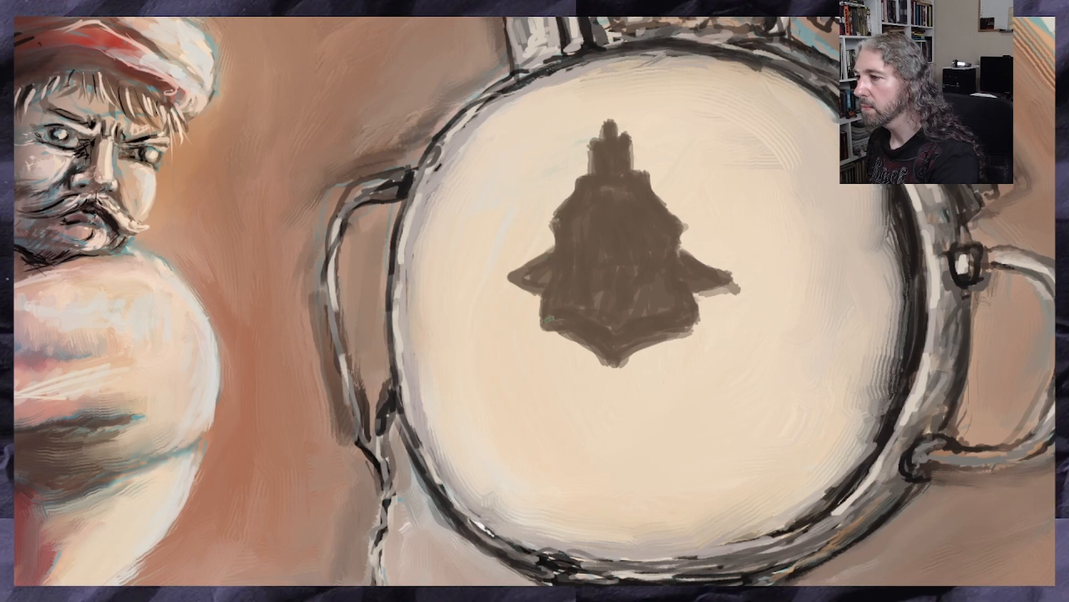
{"action": "left_click_drag", "start_coordinate": [550, 319], "coordinate": [613, 366]}
{"action": "left_click_drag", "start_coordinate": [614, 365], "coordinate": [694, 326]}
{"action": "key", "text": "ctrl+z"}
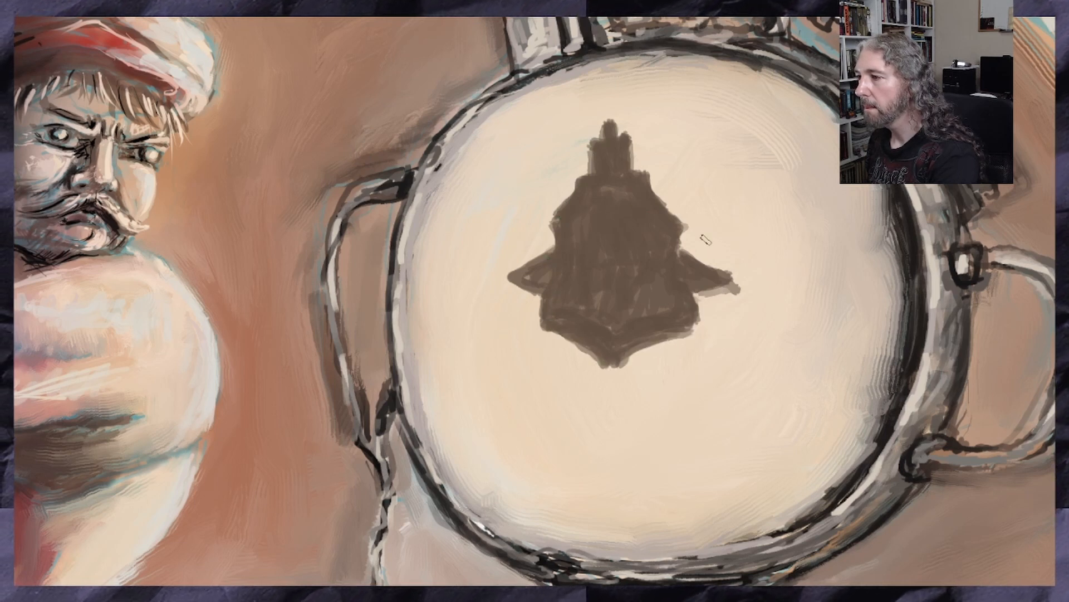
{"action": "left_click_drag", "start_coordinate": [622, 369], "coordinate": [543, 333]}
{"action": "key", "text": "minus"}
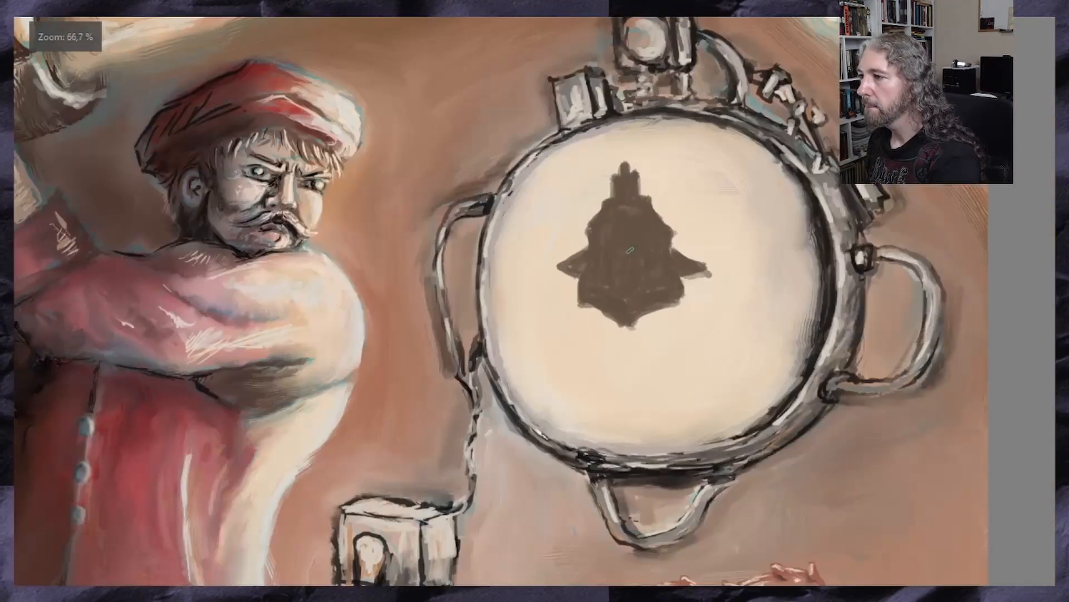
{"action": "key", "text": "plus"}
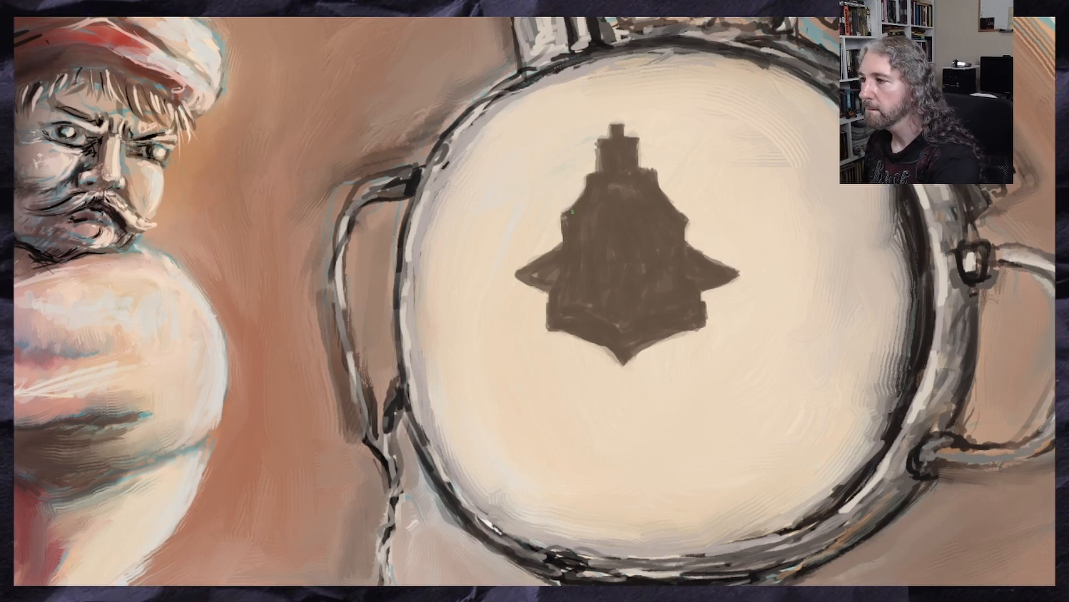
{"action": "scroll", "coordinate": [591, 293], "scroll_direction": "down", "scroll_amount": 2}
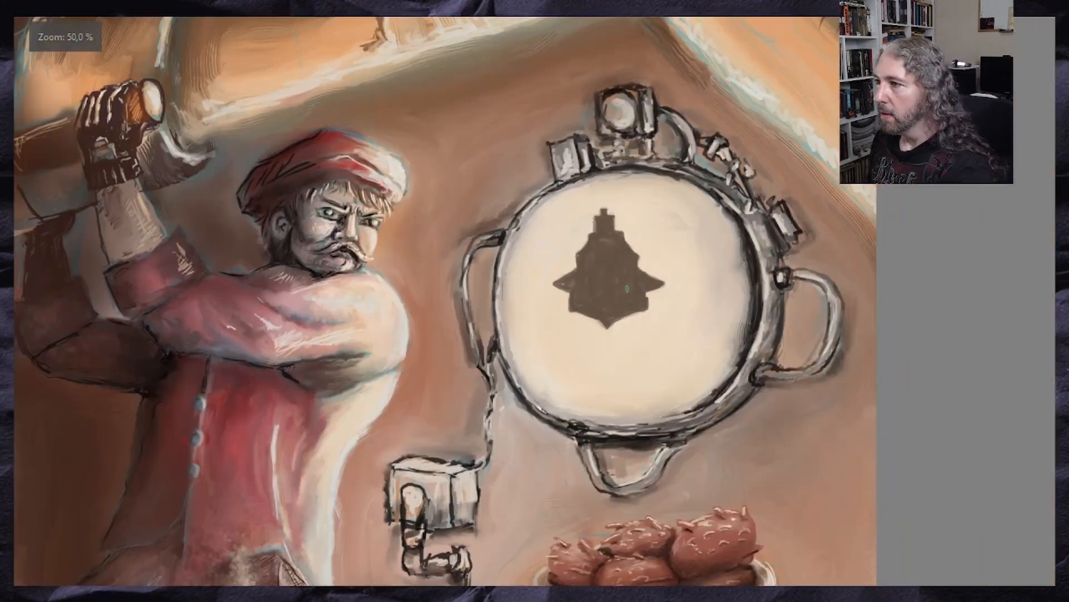
{"action": "scroll", "coordinate": [665, 278], "scroll_direction": "up", "scroll_amount": 1}
{"action": "key", "text": "ctrl+t"}
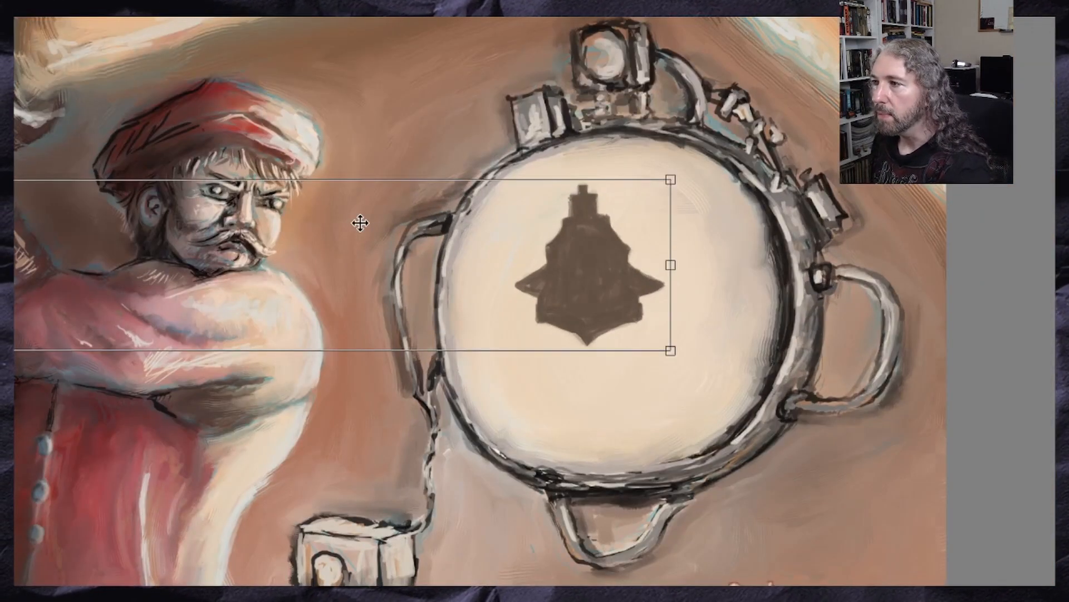
{"action": "scroll", "coordinate": [501, 228], "scroll_direction": "down", "scroll_amount": 4}
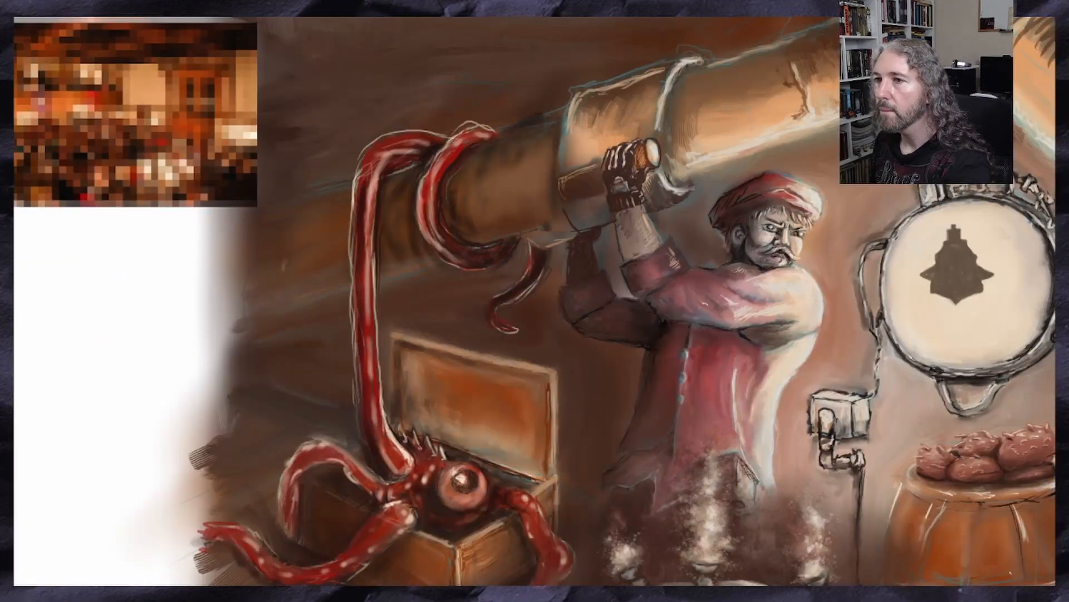
Transform the dark silhouette: scale it down, move it toward the left of the device's face and skew it slightly
{"action": "key", "text": "ctrl+t"}
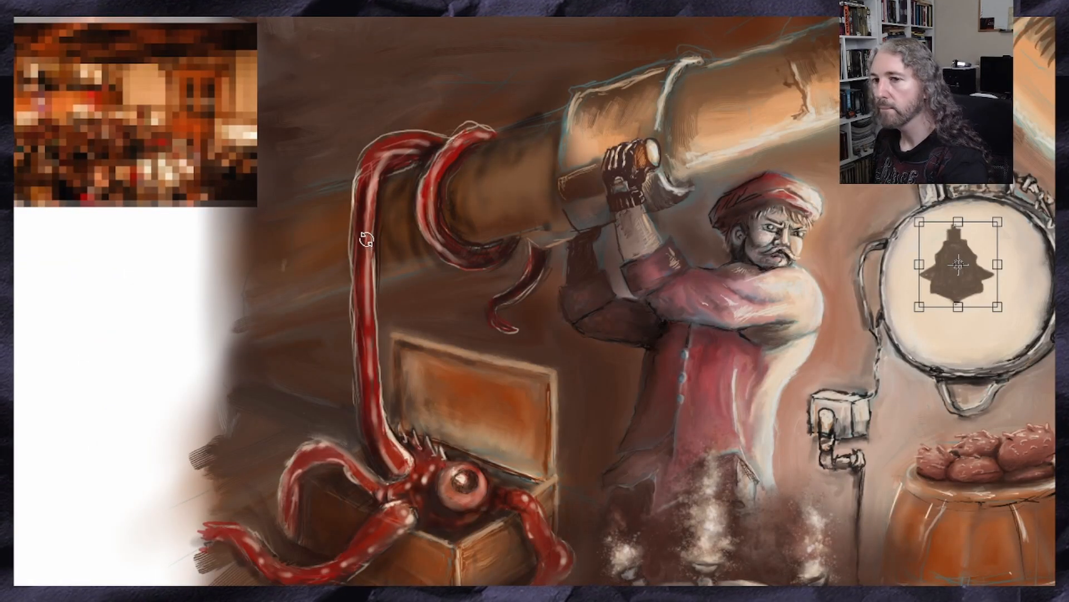
{"action": "scroll", "coordinate": [958, 221], "scroll_direction": "up", "scroll_amount": 3}
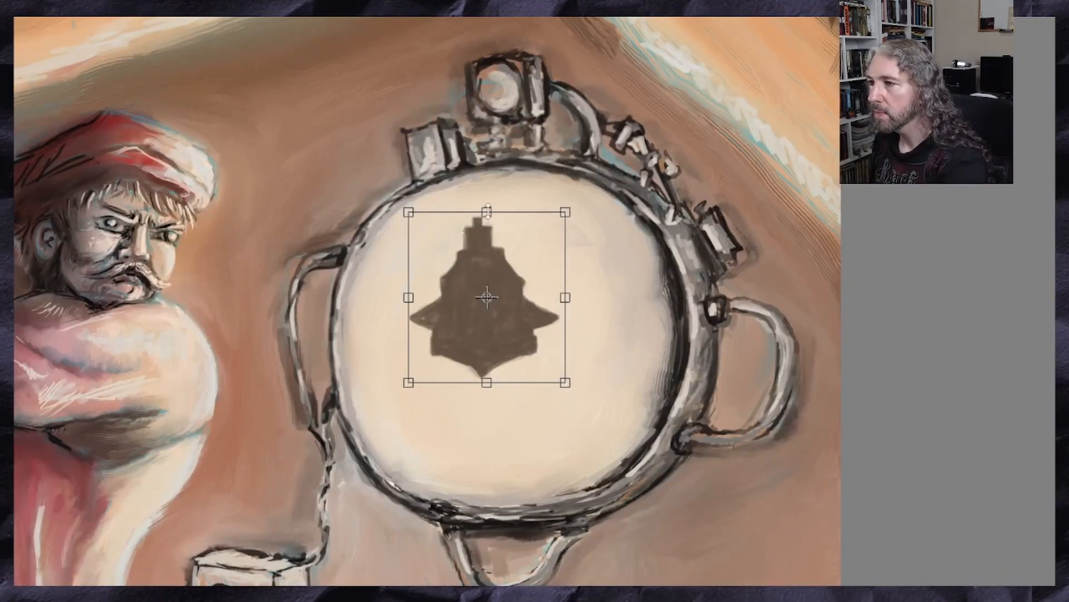
{"action": "left_click_drag", "start_coordinate": [478, 214], "coordinate": [478, 217]}
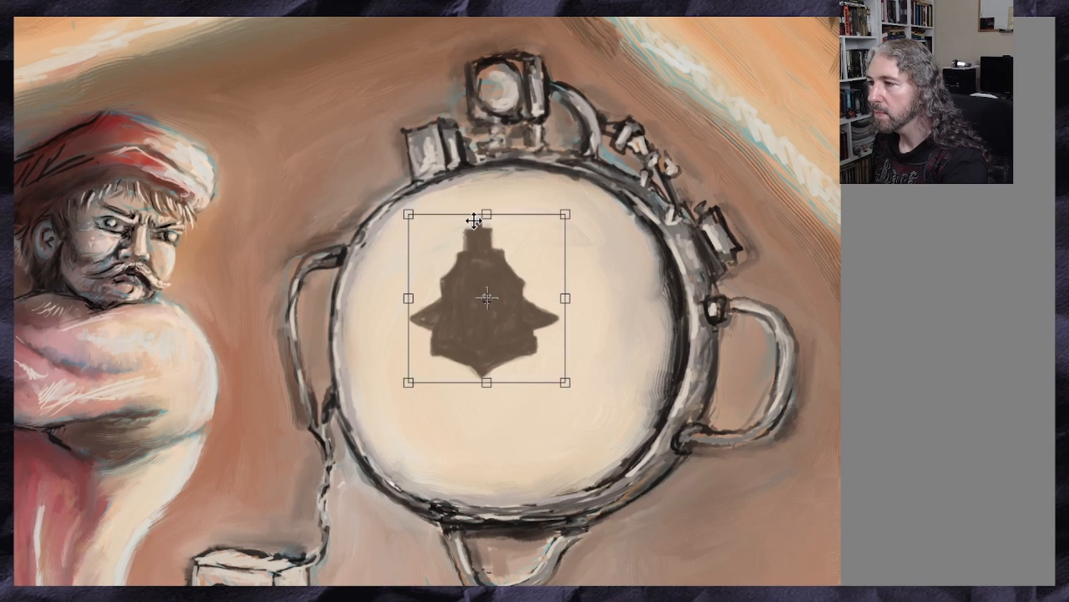
{"action": "left_click", "coordinate": [474, 224]}
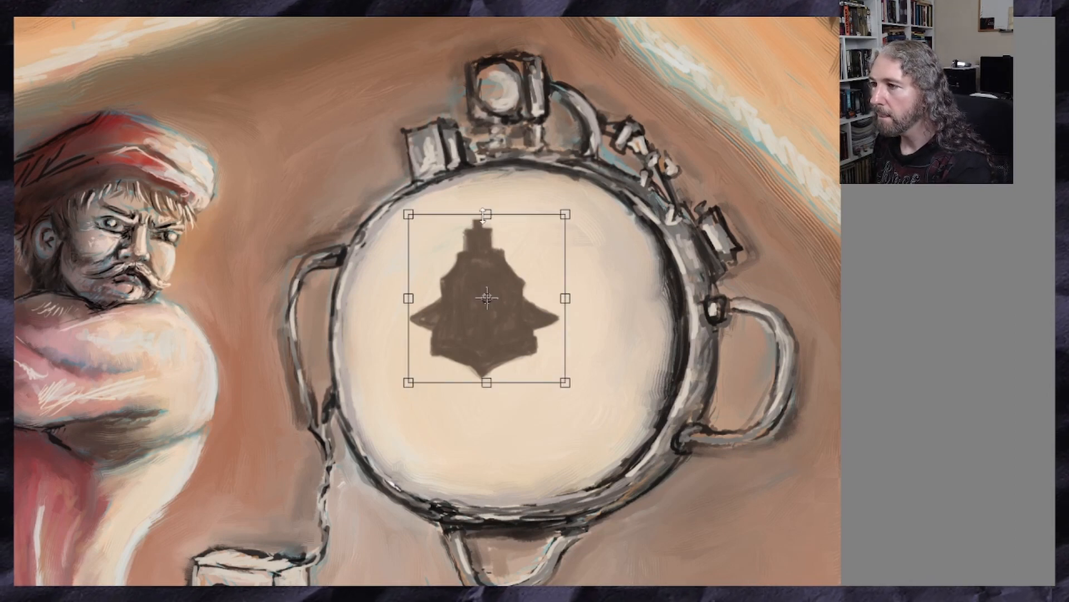
{"action": "left_click_drag", "start_coordinate": [484, 219], "coordinate": [484, 218]}
{"action": "left_click_drag", "start_coordinate": [558, 380], "coordinate": [518, 342]}
{"action": "left_click_drag", "start_coordinate": [483, 294], "coordinate": [463, 317]}
{"action": "left_click_drag", "start_coordinate": [500, 358], "coordinate": [443, 356]}
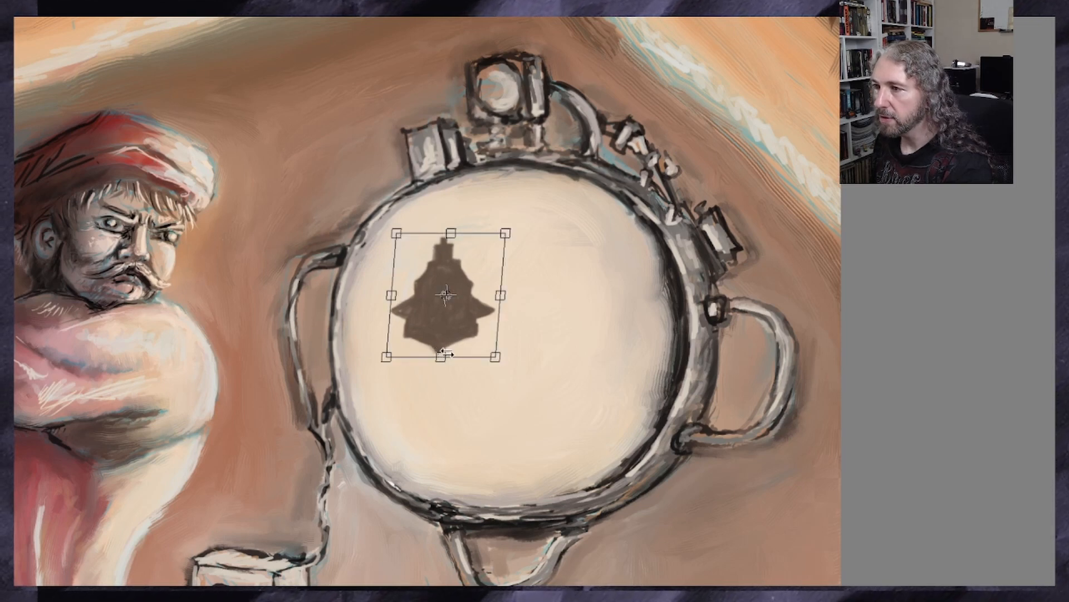
{"action": "key", "text": "Return"}
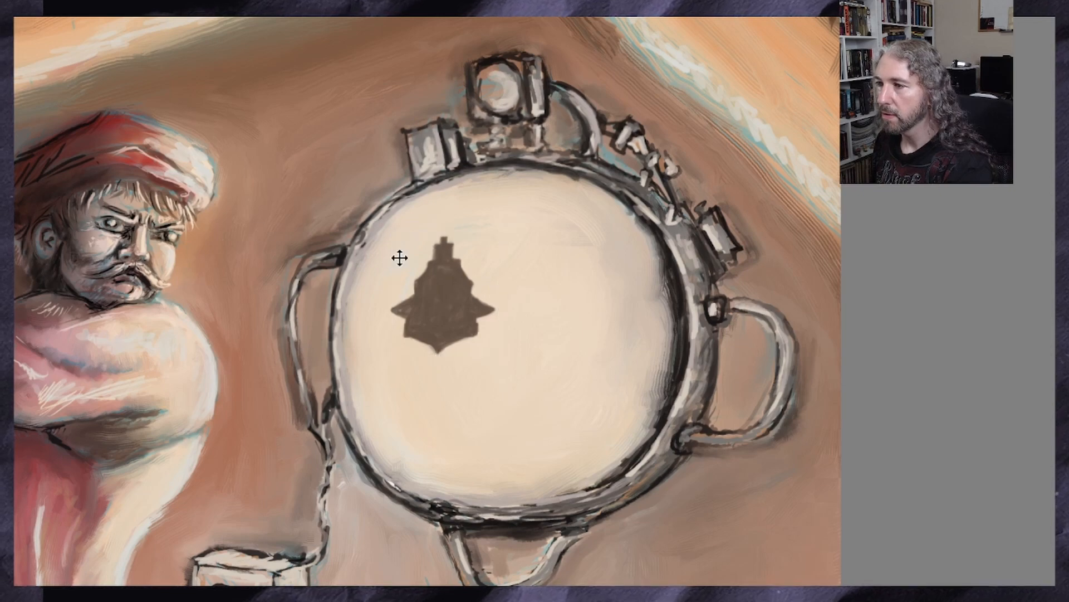
Paint thin light highlight lines along the silhouette's right contour, from the tower past the fin to the bottom point
{"action": "scroll", "coordinate": [422, 301], "scroll_direction": "up", "scroll_amount": 3}
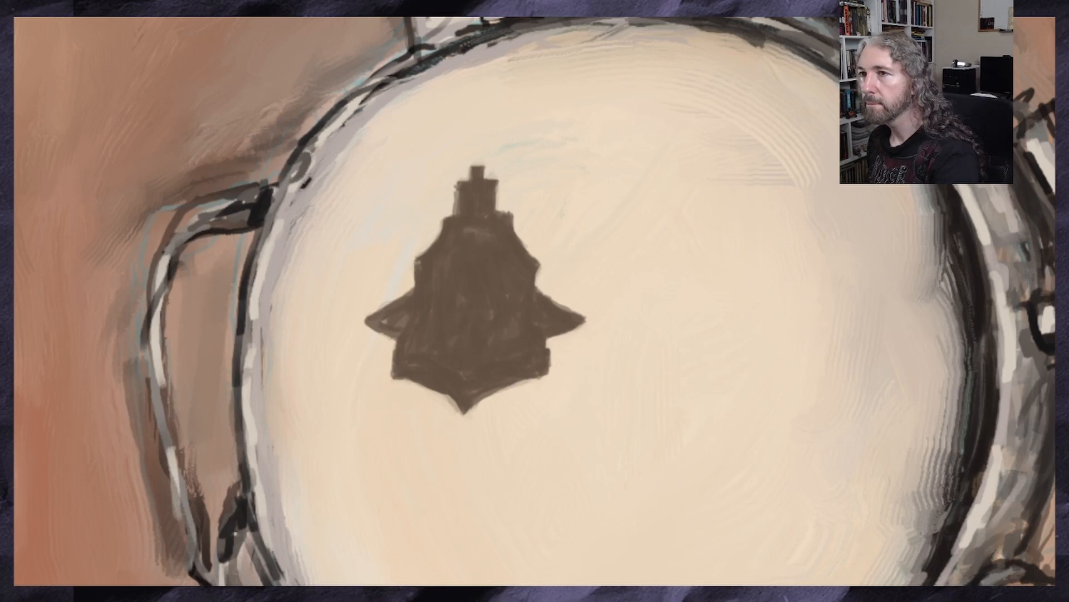
{"action": "scroll", "coordinate": [513, 189], "scroll_direction": "up", "scroll_amount": 2}
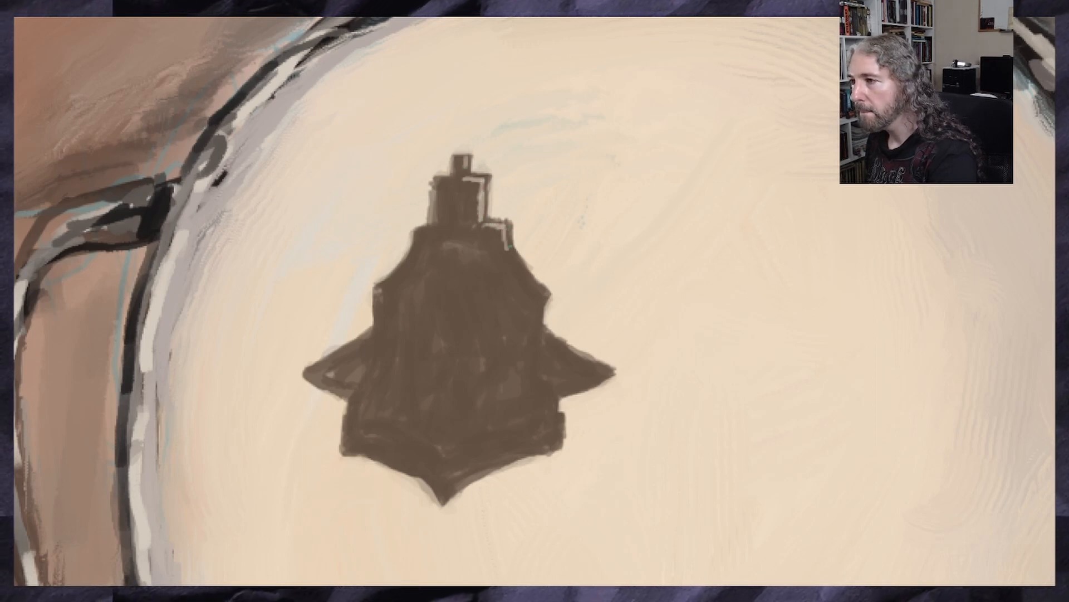
{"action": "mouse_move", "coordinate": [512, 251]}
{"action": "left_mouse_down"}
{"action": "mouse_move", "coordinate": [545, 296]}
{"action": "mouse_move", "coordinate": [536, 341]}
{"action": "mouse_move", "coordinate": [601, 372]}
{"action": "left_mouse_up"}
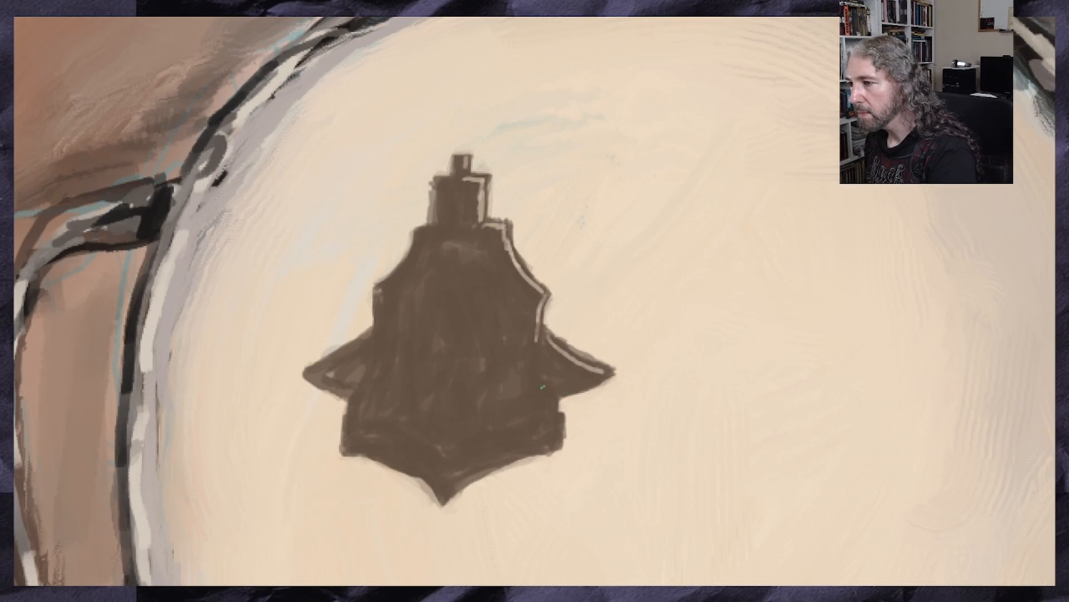
{"action": "left_click_drag", "start_coordinate": [537, 342], "coordinate": [535, 359]}
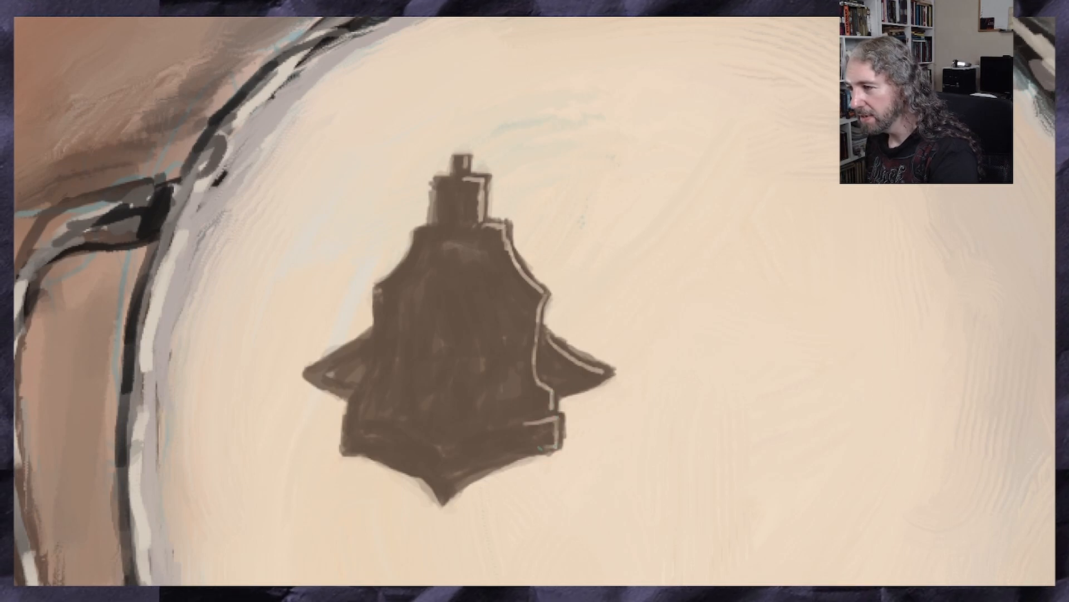
{"action": "mouse_move", "coordinate": [557, 446]}
{"action": "left_mouse_down"}
{"action": "mouse_move", "coordinate": [469, 474]}
{"action": "mouse_move", "coordinate": [558, 452]}
{"action": "left_mouse_up"}
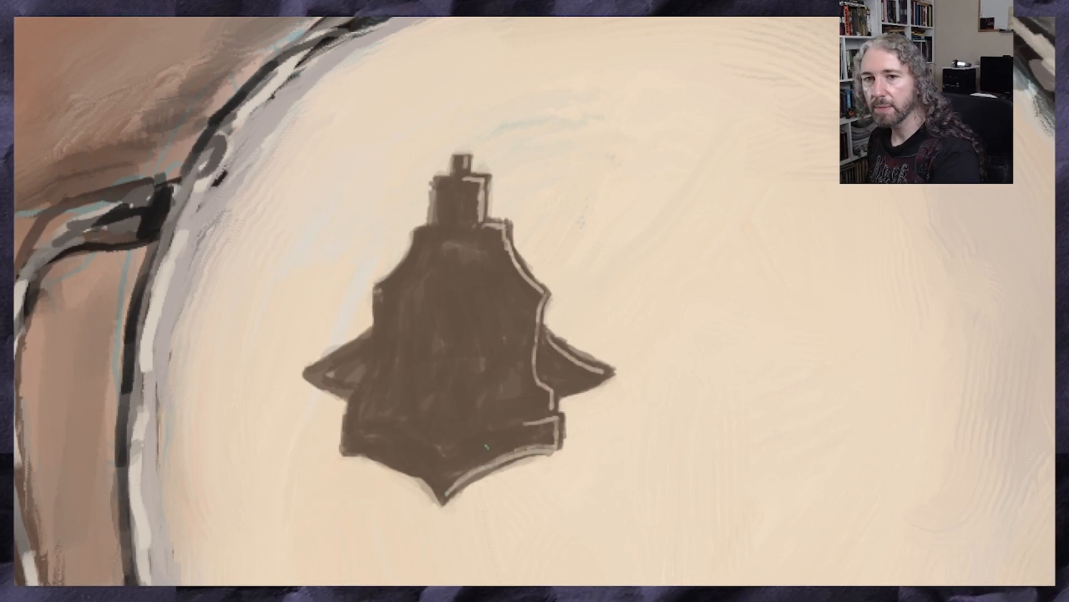
Paint matching thin light lines along the left contour of the silhouette's tower and hull down to the bottom point
{"action": "scroll", "coordinate": [502, 413], "scroll_direction": "down", "scroll_amount": 3}
{"action": "scroll", "coordinate": [495, 425], "scroll_direction": "up", "scroll_amount": 3}
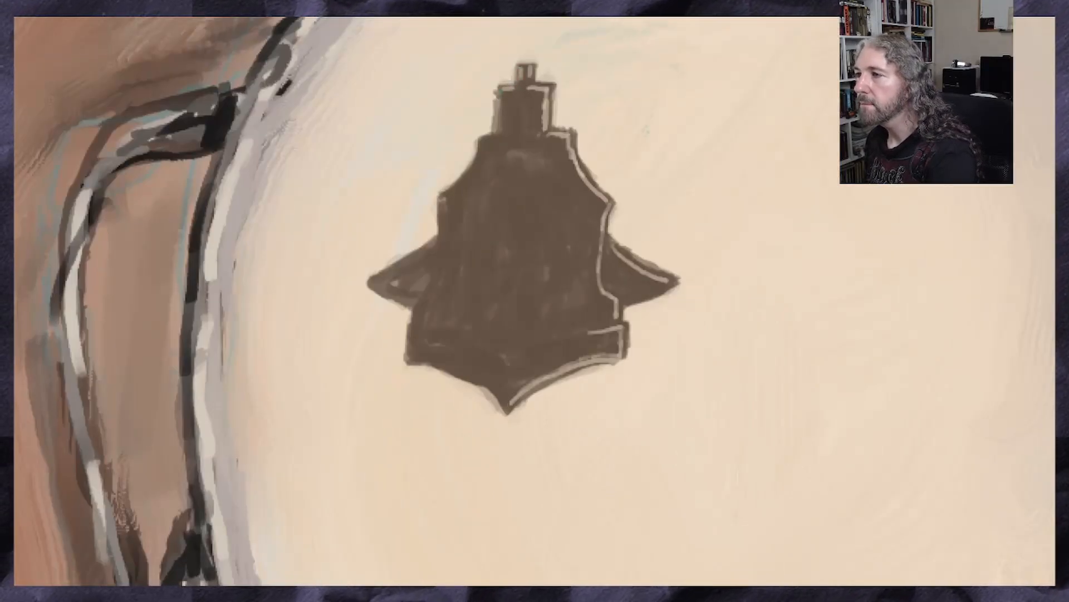
{"action": "left_click_drag", "start_coordinate": [501, 93], "coordinate": [501, 120]}
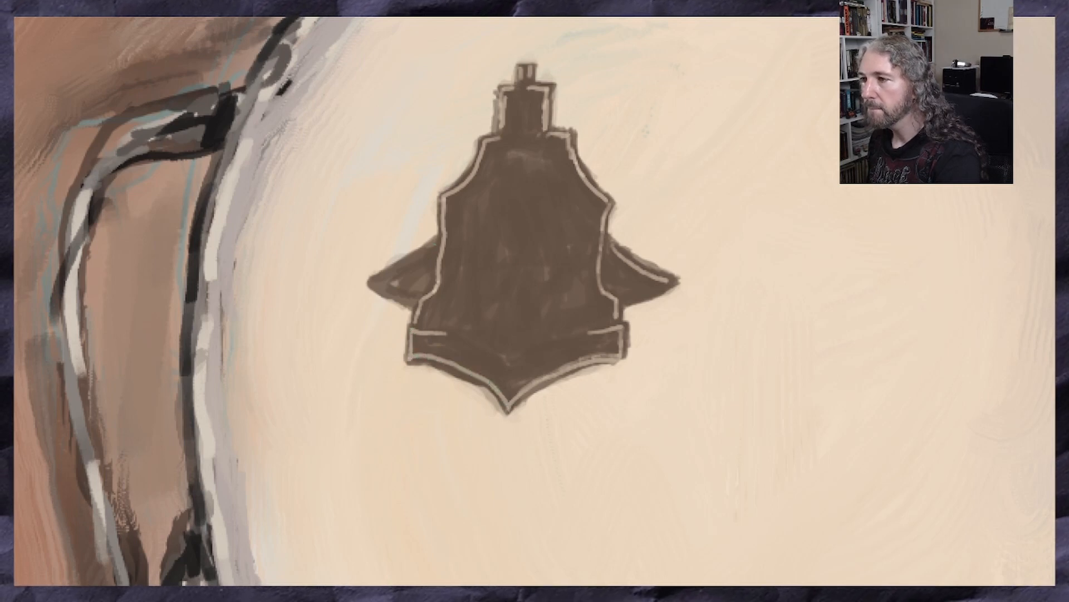
Paint a thin light highlight line along the upper edge of the silhouette's left fin
{"action": "left_click_drag", "start_coordinate": [438, 240], "coordinate": [375, 282]}
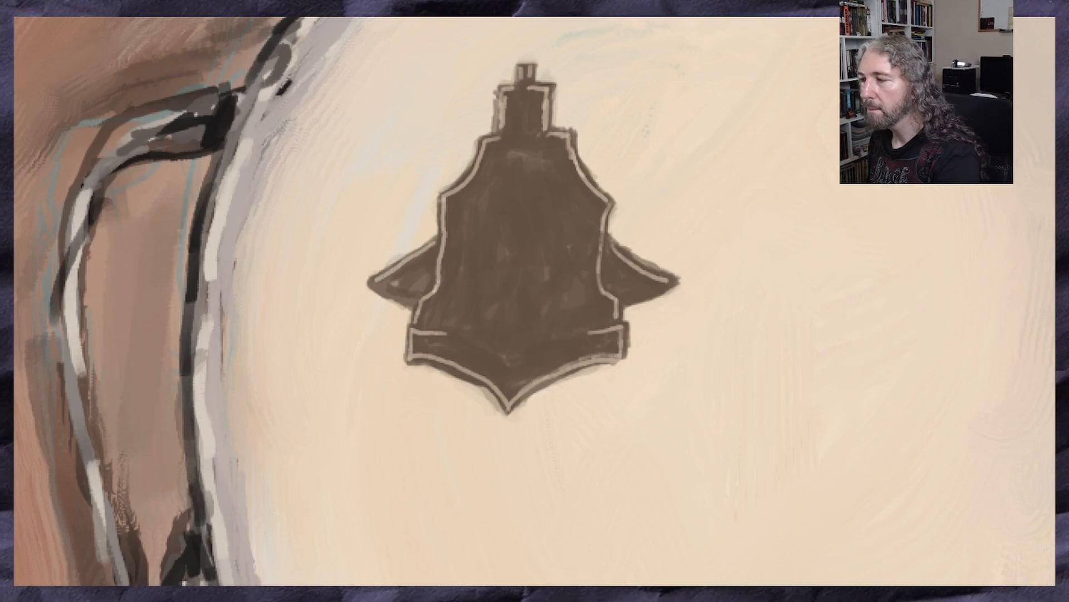
{"action": "scroll", "coordinate": [502, 256], "scroll_direction": "down", "scroll_amount": 5}
{"action": "scroll", "coordinate": [344, 165], "scroll_direction": "up", "scroll_amount": 1}
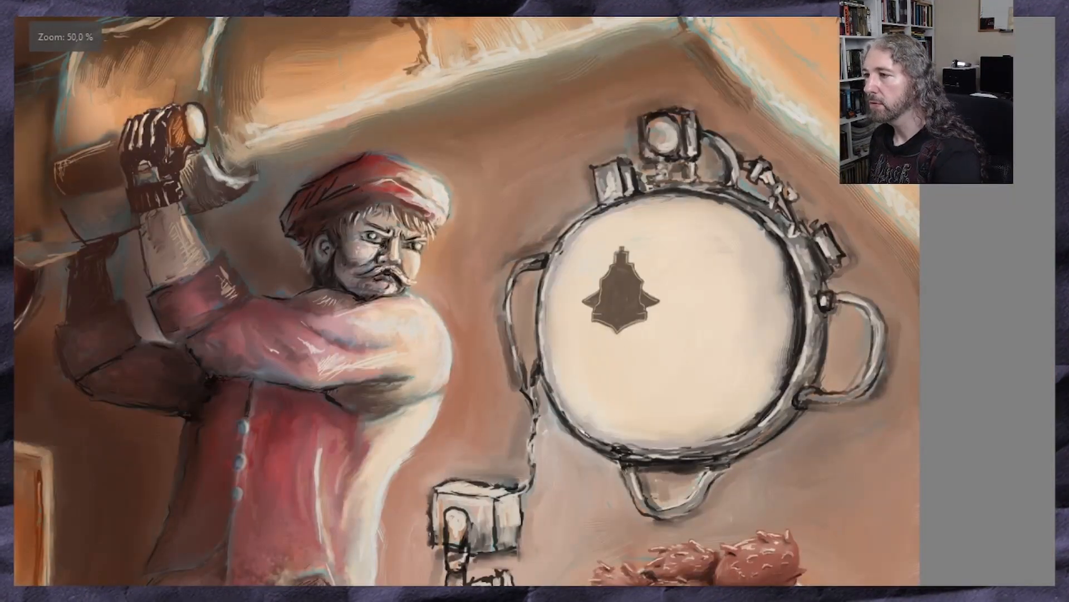
{"action": "scroll", "coordinate": [402, 222], "scroll_direction": "up", "scroll_amount": 2}
{"action": "scroll", "coordinate": [403, 221], "scroll_direction": "down", "scroll_amount": 1}
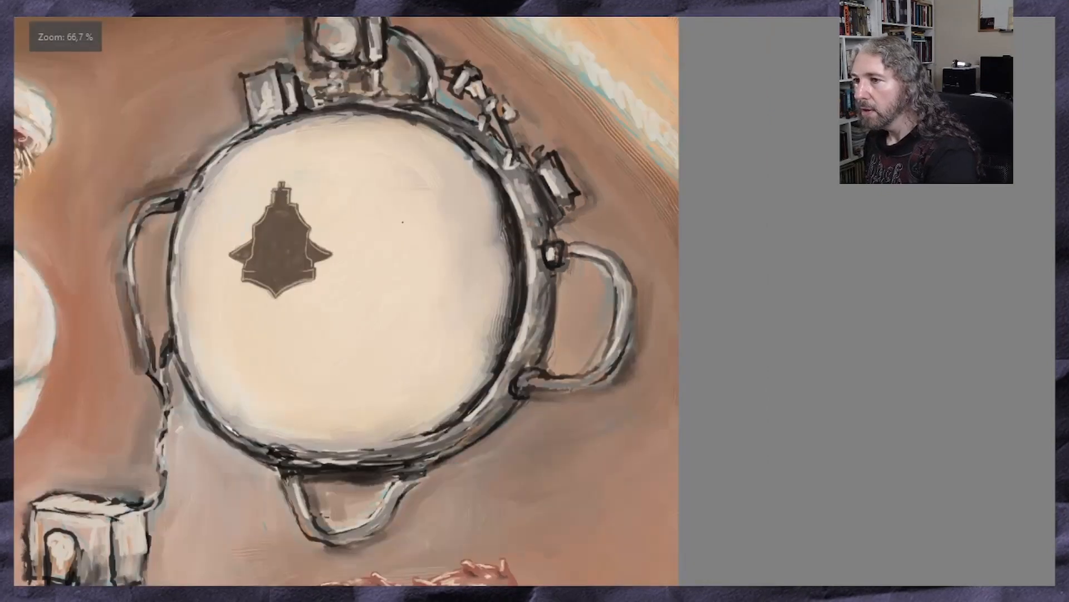
Sample the red near the pot and paint the first red glyph strokes and dots on the device's face, right of the silhouette's tower
{"action": "scroll", "coordinate": [344, 246], "scroll_direction": "up", "scroll_amount": 2}
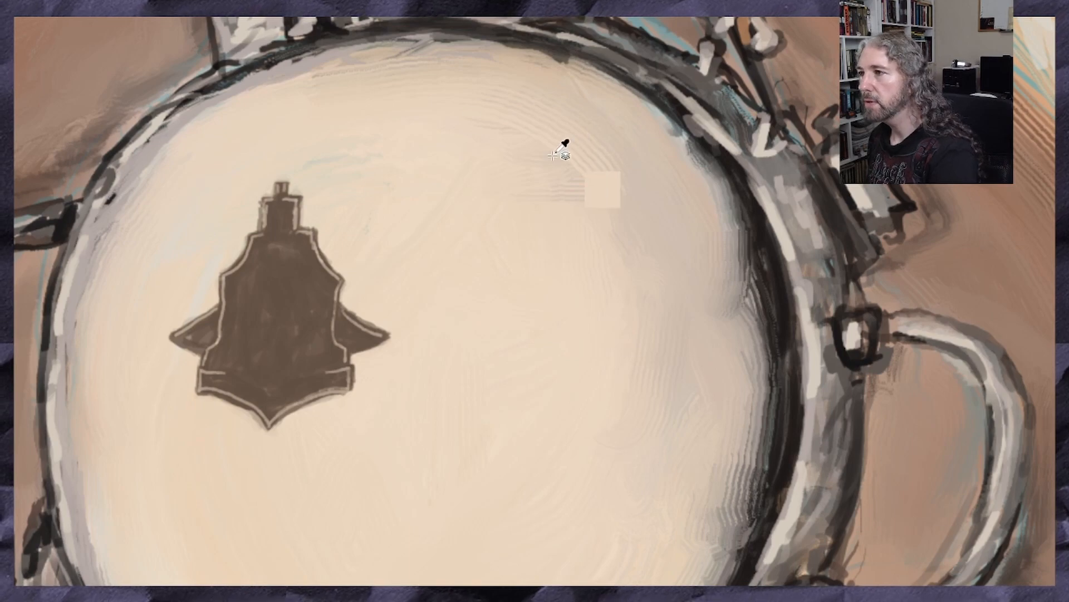
{"action": "scroll", "coordinate": [565, 162], "scroll_direction": "down", "scroll_amount": 4}
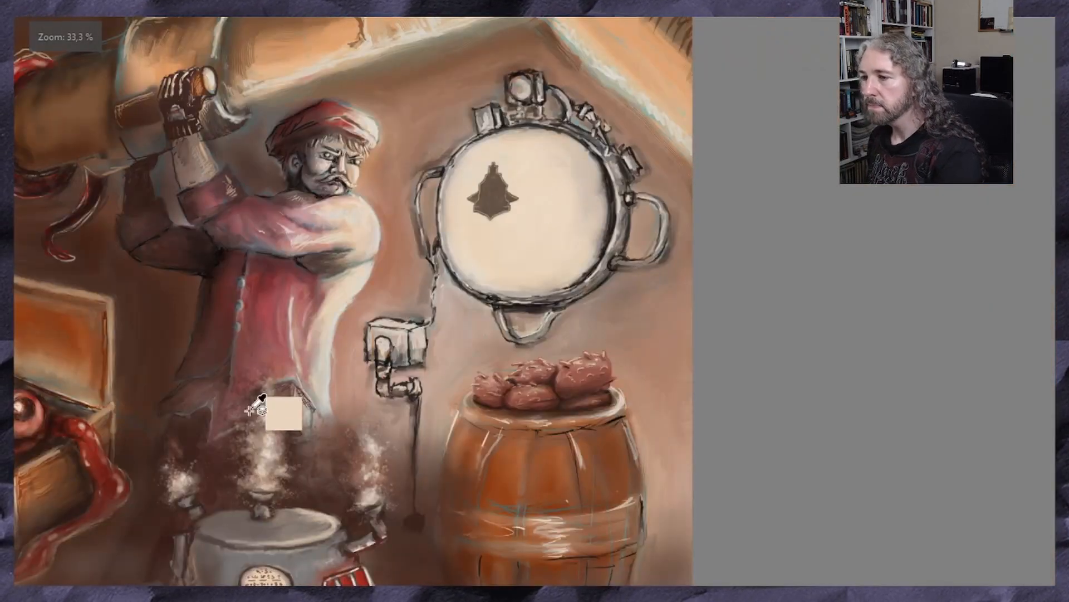
{"action": "left_click", "coordinate": [346, 578], "text": "ctrl"}
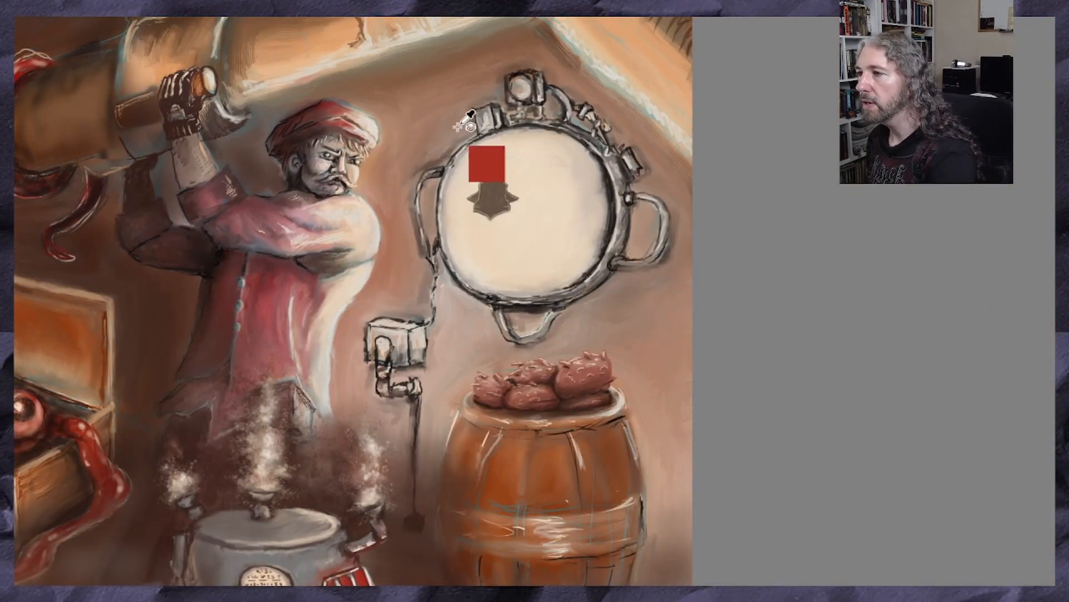
{"action": "scroll", "coordinate": [529, 155], "scroll_direction": "up", "scroll_amount": 3}
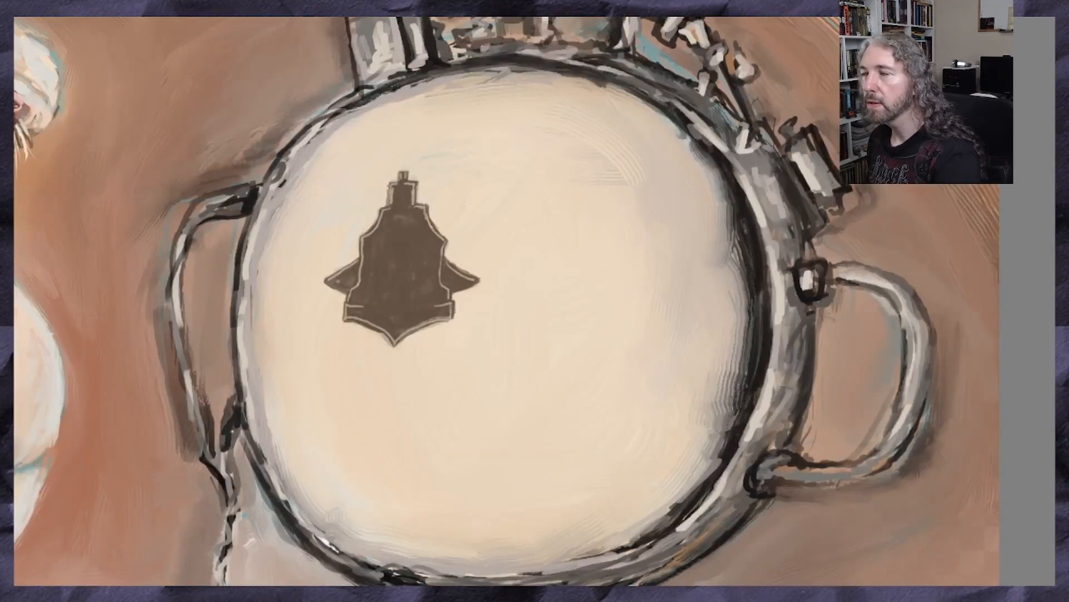
{"action": "mouse_move", "coordinate": [504, 161]}
{"action": "left_mouse_down"}
{"action": "mouse_move", "coordinate": [506, 198]}
{"action": "mouse_move", "coordinate": [505, 158]}
{"action": "mouse_move", "coordinate": [548, 167]}
{"action": "mouse_move", "coordinate": [535, 190]}
{"action": "mouse_move", "coordinate": [582, 160]}
{"action": "mouse_move", "coordinate": [599, 196]}
{"action": "mouse_move", "coordinate": [572, 193]}
{"action": "mouse_move", "coordinate": [602, 156]}
{"action": "mouse_move", "coordinate": [600, 176]}
{"action": "mouse_move", "coordinate": [579, 164]}
{"action": "mouse_move", "coordinate": [604, 217]}
{"action": "mouse_move", "coordinate": [607, 167]}
{"action": "mouse_move", "coordinate": [603, 183]}
{"action": "mouse_move", "coordinate": [635, 162]}
{"action": "mouse_move", "coordinate": [639, 196]}
{"action": "left_mouse_up"}
{"action": "scroll", "coordinate": [644, 178], "scroll_direction": "up", "scroll_amount": 3}
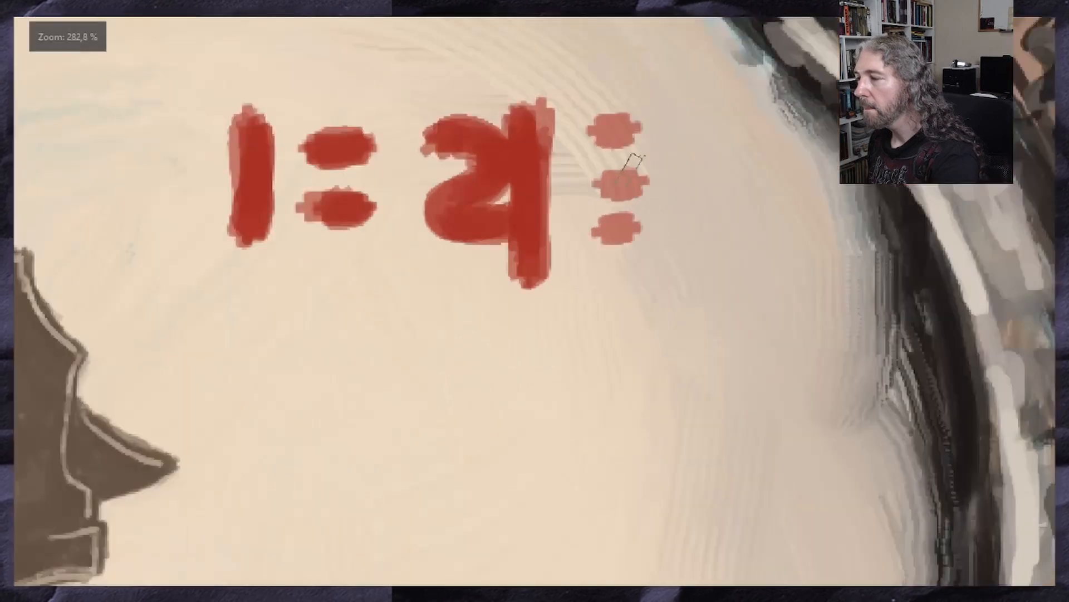
Strengthen the three stacked red dots, paint the angular last glyph, and add red bars beneath both dotted glyphs
{"action": "left_click_drag", "start_coordinate": [627, 133], "coordinate": [603, 134]}
{"action": "mouse_move", "coordinate": [617, 177]}
{"action": "left_mouse_down"}
{"action": "mouse_move", "coordinate": [623, 184]}
{"action": "mouse_move", "coordinate": [613, 181]}
{"action": "left_mouse_up"}
{"action": "left_click_drag", "start_coordinate": [614, 224], "coordinate": [613, 228]}
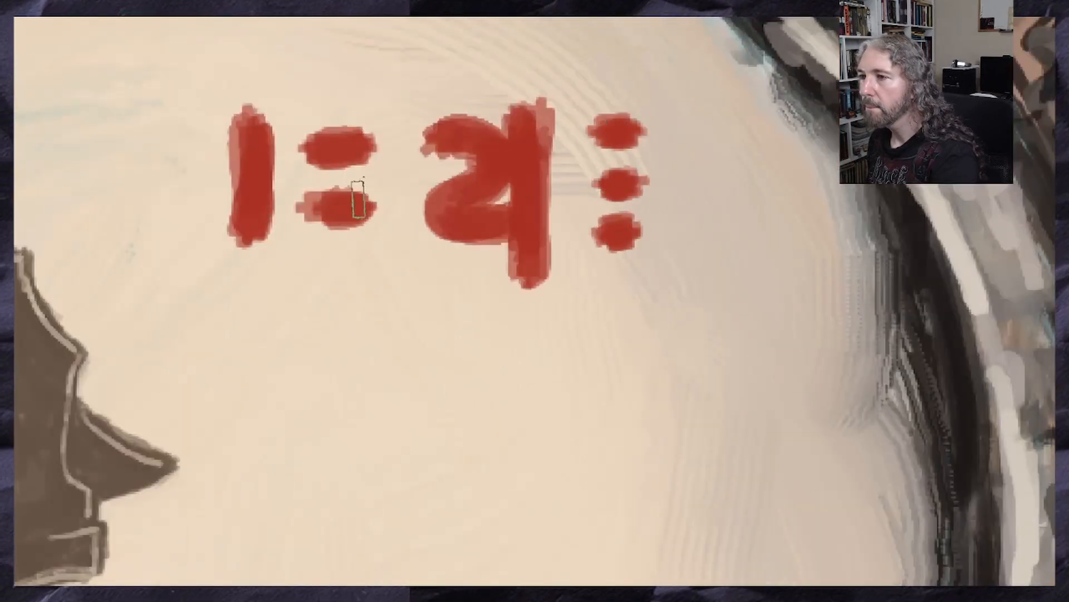
{"action": "mouse_move", "coordinate": [704, 118]}
{"action": "left_mouse_down"}
{"action": "mouse_move", "coordinate": [718, 131]}
{"action": "mouse_move", "coordinate": [691, 127]}
{"action": "mouse_move", "coordinate": [703, 219]}
{"action": "left_mouse_up"}
{"action": "mouse_move", "coordinate": [702, 164]}
{"action": "left_mouse_down"}
{"action": "mouse_move", "coordinate": [709, 229]}
{"action": "mouse_move", "coordinate": [734, 236]}
{"action": "mouse_move", "coordinate": [703, 239]}
{"action": "mouse_move", "coordinate": [698, 212]}
{"action": "mouse_move", "coordinate": [753, 268]}
{"action": "mouse_move", "coordinate": [759, 247]}
{"action": "left_mouse_up"}
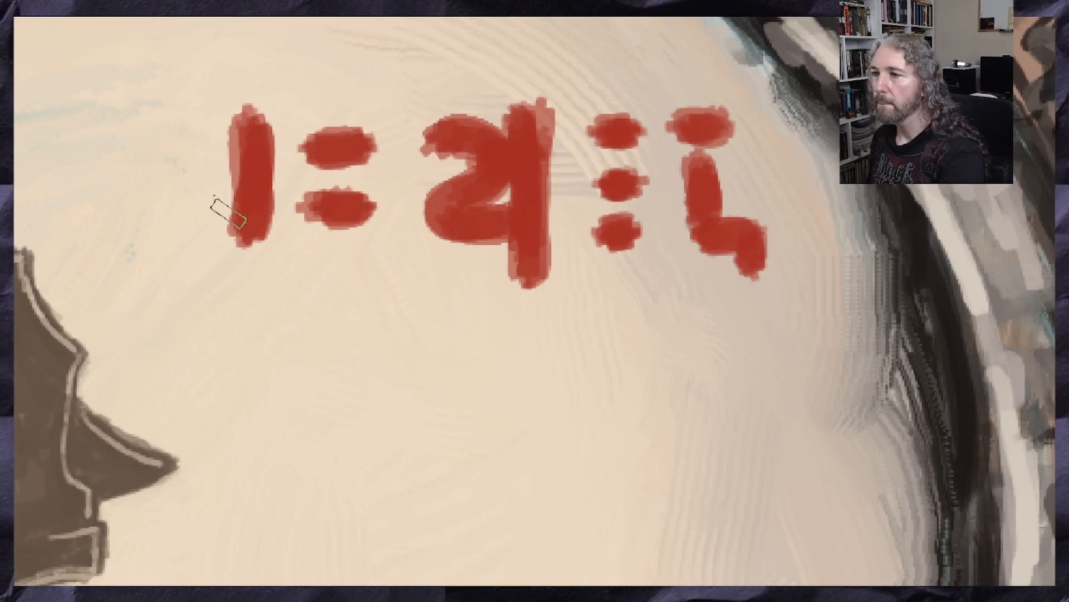
{"action": "mouse_move", "coordinate": [244, 223]}
{"action": "left_mouse_down"}
{"action": "mouse_move", "coordinate": [252, 262]}
{"action": "mouse_move", "coordinate": [393, 263]}
{"action": "left_mouse_up"}
{"action": "mouse_move", "coordinate": [648, 279]}
{"action": "left_mouse_down"}
{"action": "mouse_move", "coordinate": [604, 274]}
{"action": "mouse_move", "coordinate": [669, 277]}
{"action": "mouse_move", "coordinate": [606, 280]}
{"action": "left_mouse_up"}
Enclose only the row of red glyphs in a rectangular selection, leaving out the dark silhouette
{"action": "scroll", "coordinate": [634, 273], "scroll_direction": "down", "scroll_amount": 5}
{"action": "scroll", "coordinate": [595, 290], "scroll_direction": "up", "scroll_amount": 5}
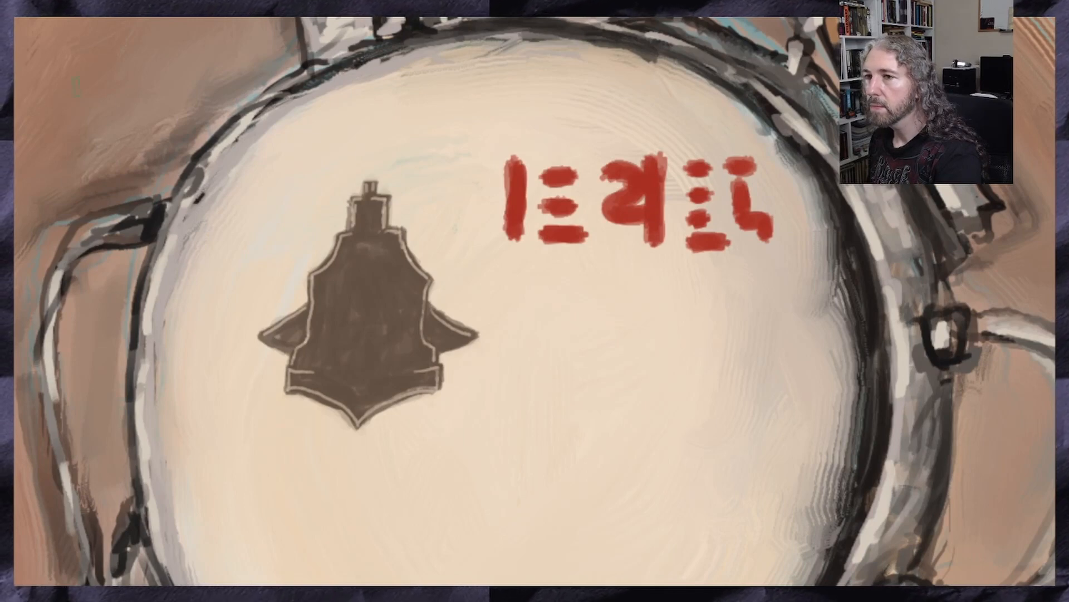
{"action": "key", "text": "ctrl+t"}
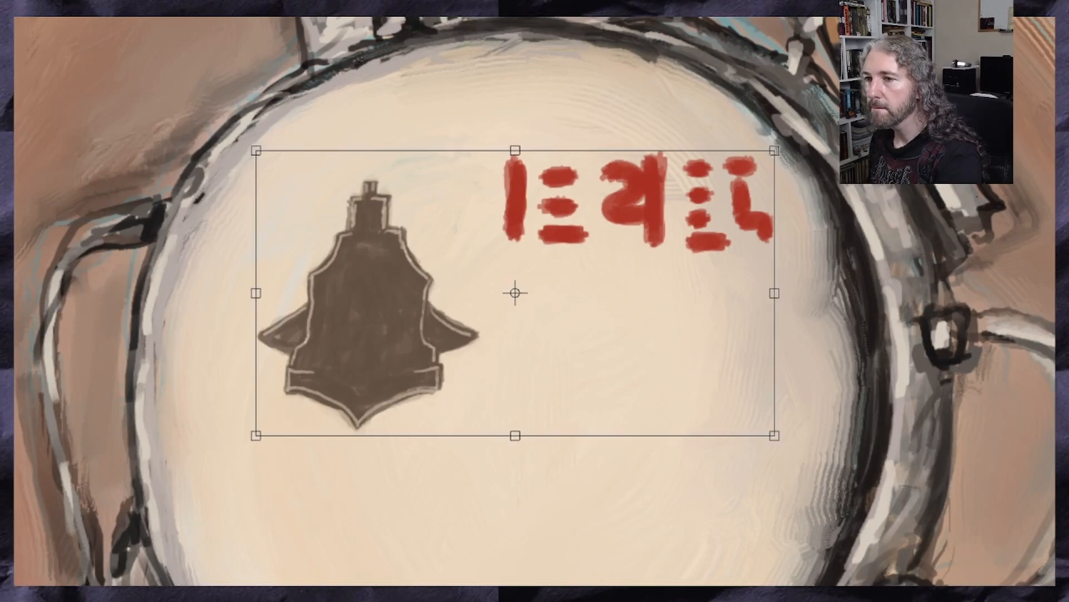
{"action": "key", "text": "Escape"}
{"action": "key", "text": "m"}
{"action": "left_click_drag", "start_coordinate": [492, 134], "coordinate": [778, 273]}
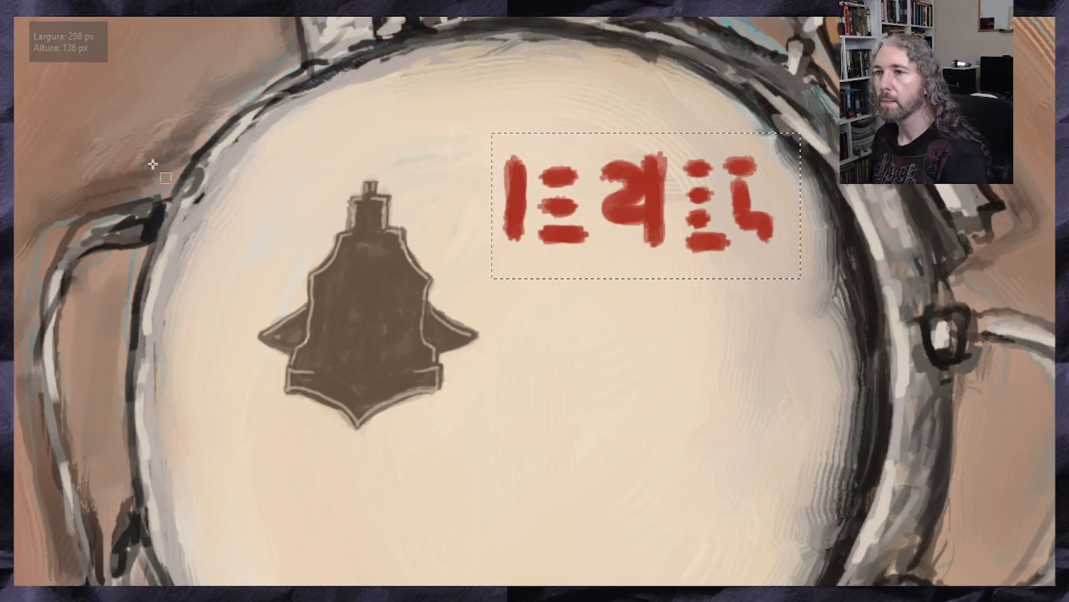
Transform the selected red glyphs: scale them down, shift them closer to the silhouette and distort them slightly in perspective
{"action": "key", "text": "ctrl+t"}
{"action": "left_click_drag", "start_coordinate": [800, 131], "coordinate": [735, 168]}
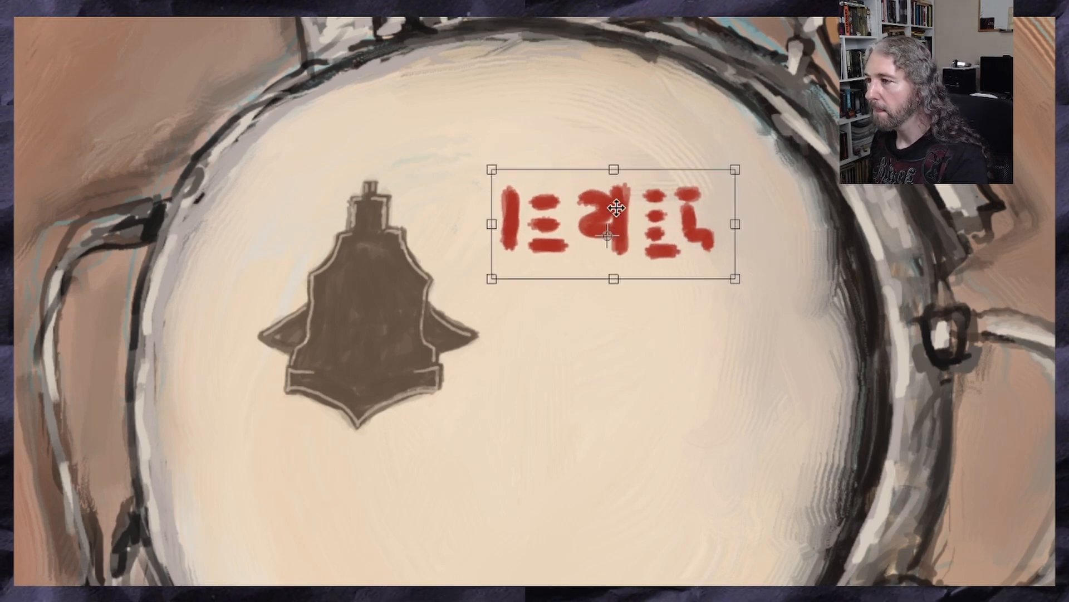
{"action": "left_click_drag", "start_coordinate": [610, 243], "coordinate": [602, 258]}
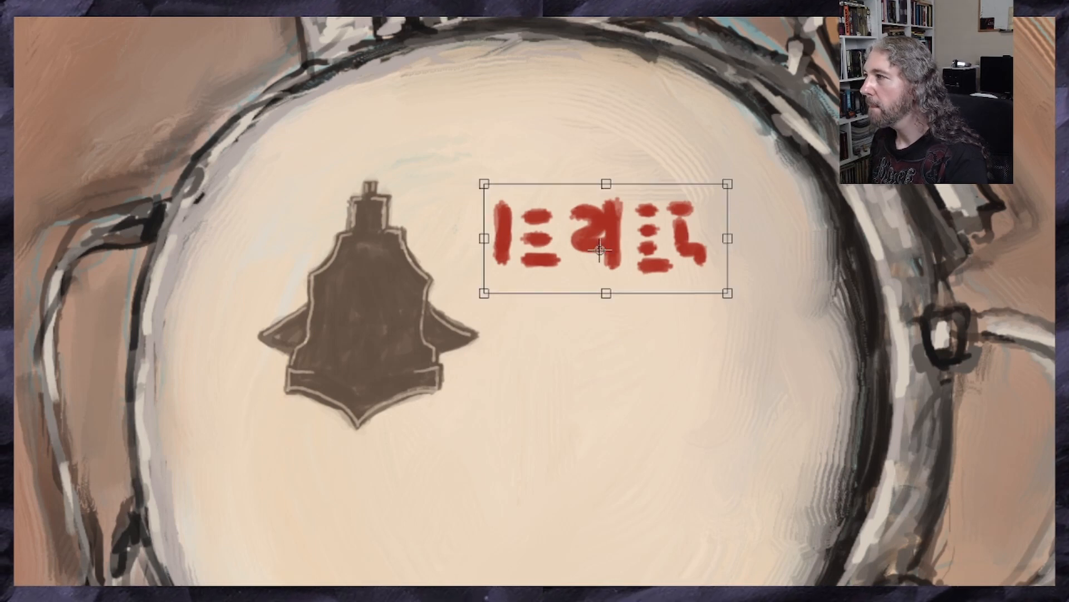
{"action": "mouse_move", "coordinate": [726, 303]}
{"action": "left_mouse_down"}
{"action": "mouse_move", "coordinate": [733, 313]}
{"action": "mouse_move", "coordinate": [732, 303]}
{"action": "left_mouse_up"}
{"action": "left_click_drag", "start_coordinate": [729, 183], "coordinate": [723, 183]}
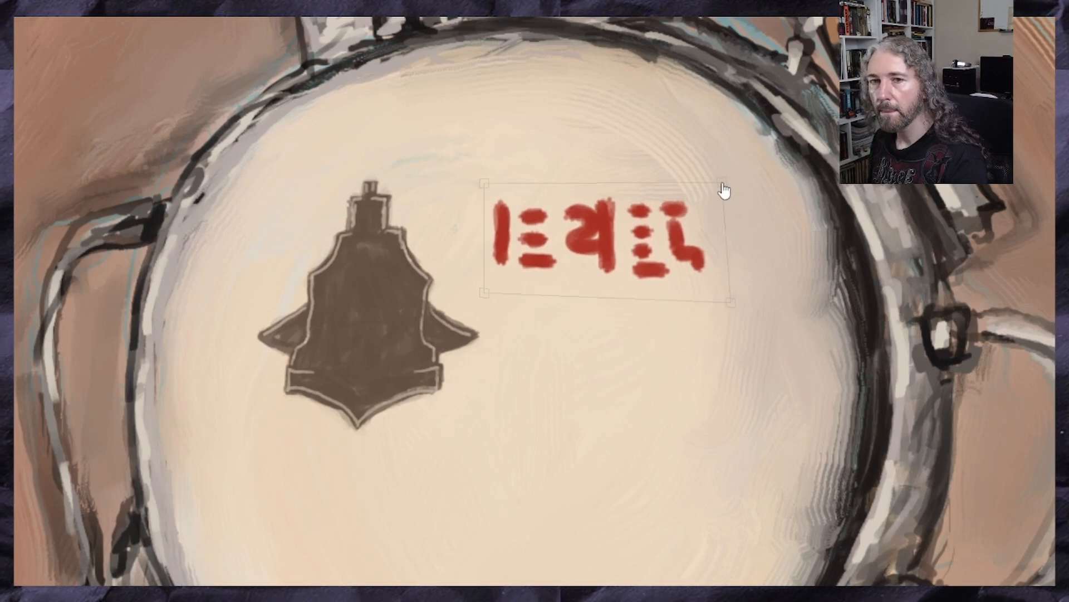
{"action": "scroll", "coordinate": [700, 331], "scroll_direction": "down", "scroll_amount": 2}
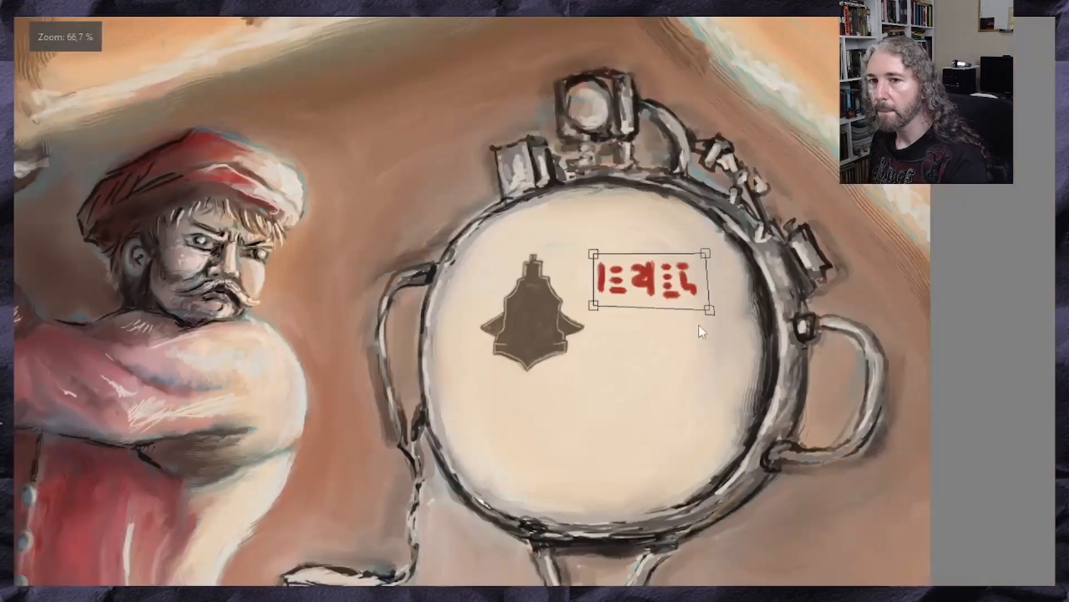
{"action": "scroll", "coordinate": [701, 331], "scroll_direction": "down", "scroll_amount": 1}
{"action": "key", "text": "Return"}
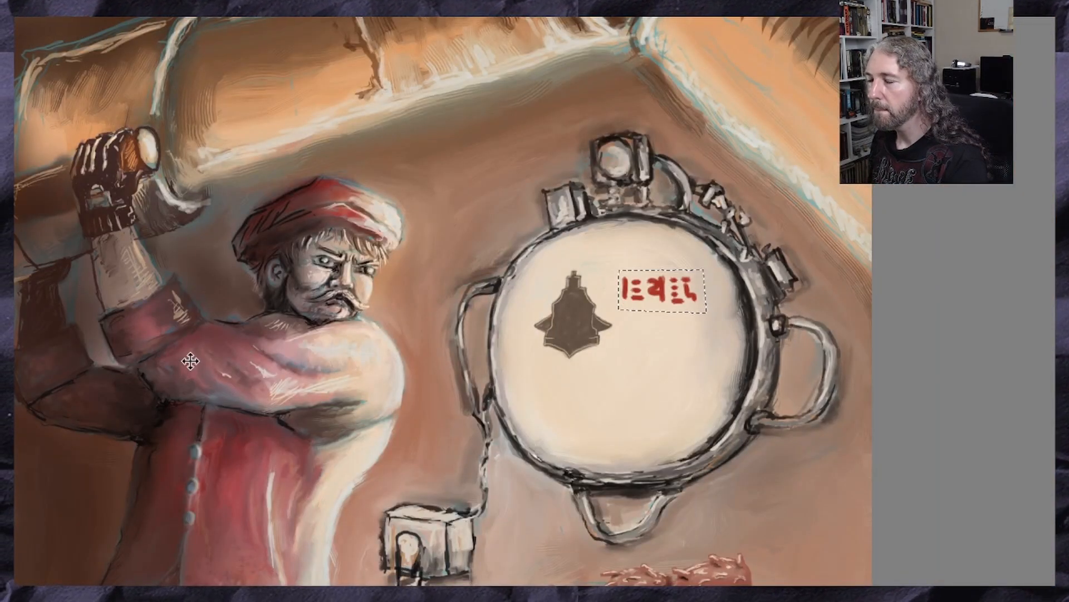
Clear the selection around the red glyphs
{"action": "scroll", "coordinate": [190, 362], "scroll_direction": "down", "scroll_amount": 2}
{"action": "scroll", "coordinate": [336, 410], "scroll_direction": "up", "scroll_amount": 4}
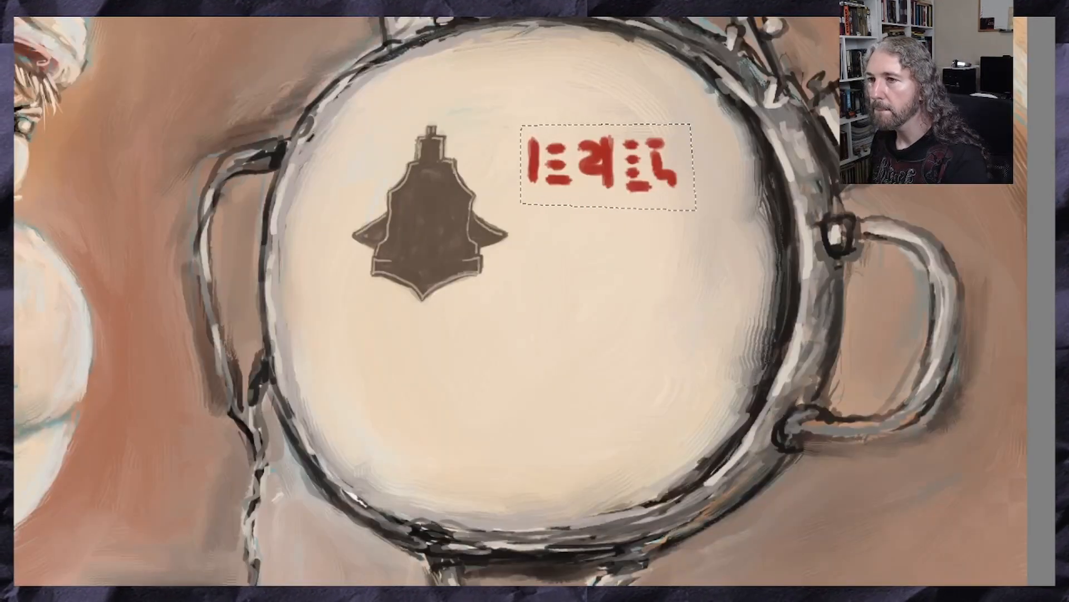
{"action": "key", "text": "ctrl+t"}
{"action": "key", "text": "ctrl+shift+a"}
{"action": "scroll", "coordinate": [450, 269], "scroll_direction": "down", "scroll_amount": 2}
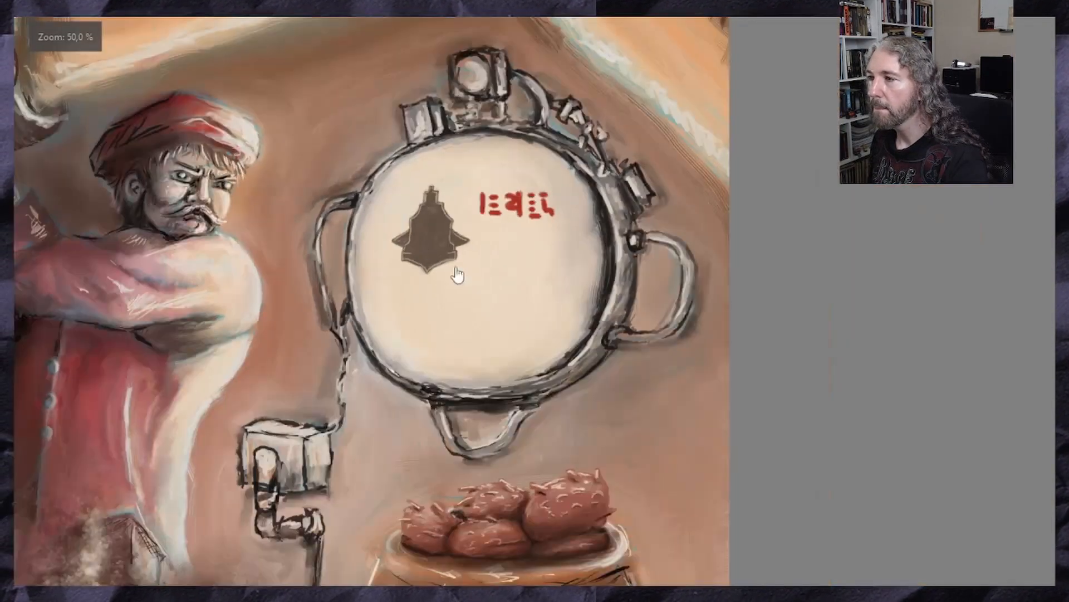
{"action": "scroll", "coordinate": [456, 274], "scroll_direction": "down", "scroll_amount": 2}
{"action": "scroll", "coordinate": [456, 308], "scroll_direction": "up", "scroll_amount": 5}
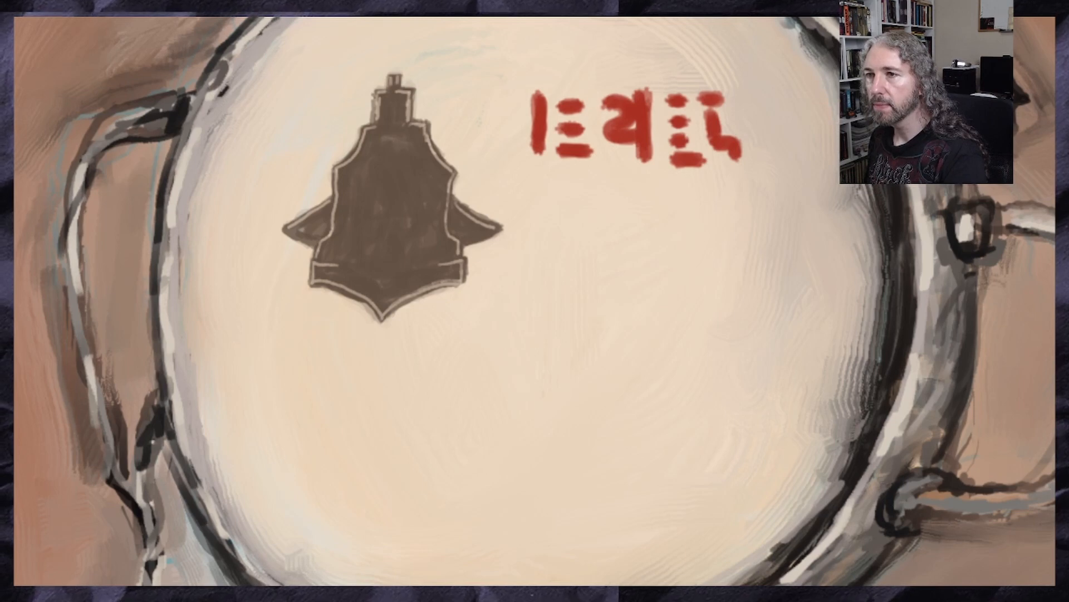
Paint a thin dark diagonal pointer line from the silhouette's lower right hull toward the face's center, with a light tip on the hull
{"action": "left_click", "coordinate": [154, 388], "text": "ctrl"}
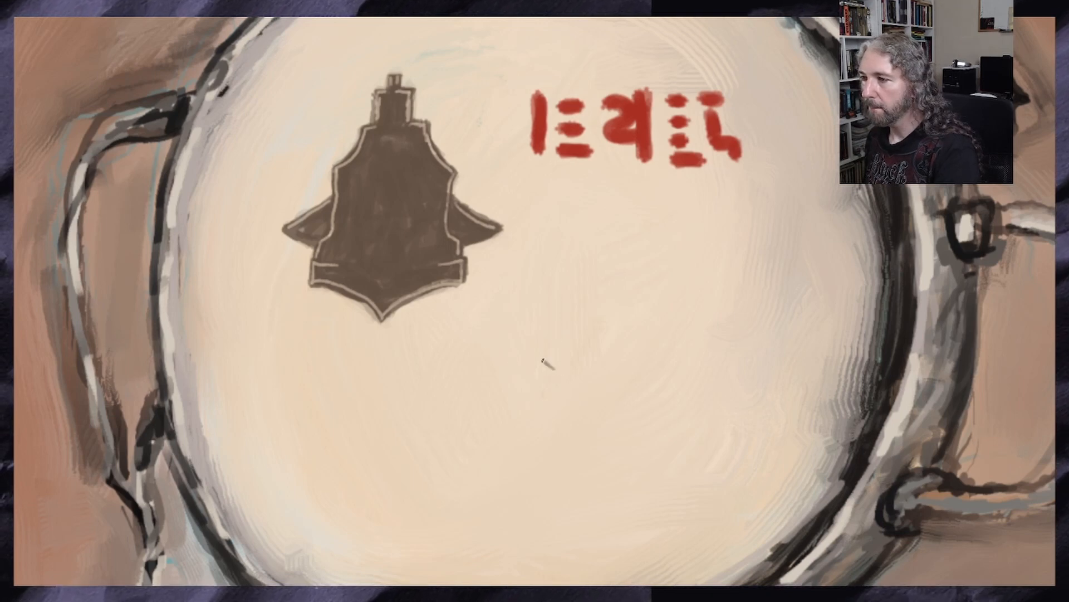
{"action": "left_click_drag", "start_coordinate": [545, 363], "coordinate": [449, 282]}
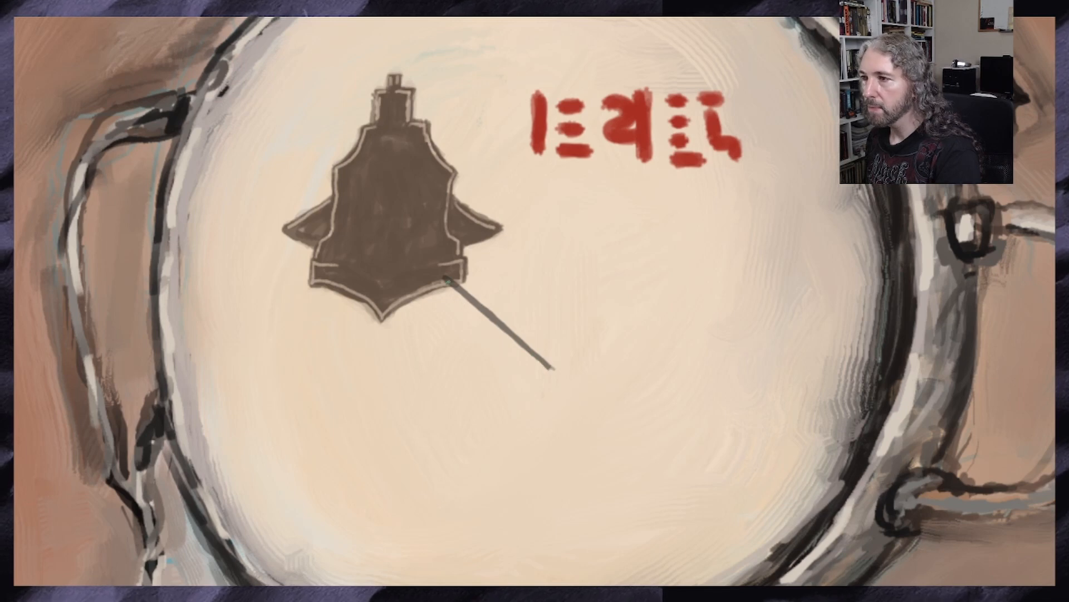
{"action": "left_click_drag", "start_coordinate": [478, 300], "coordinate": [499, 321]}
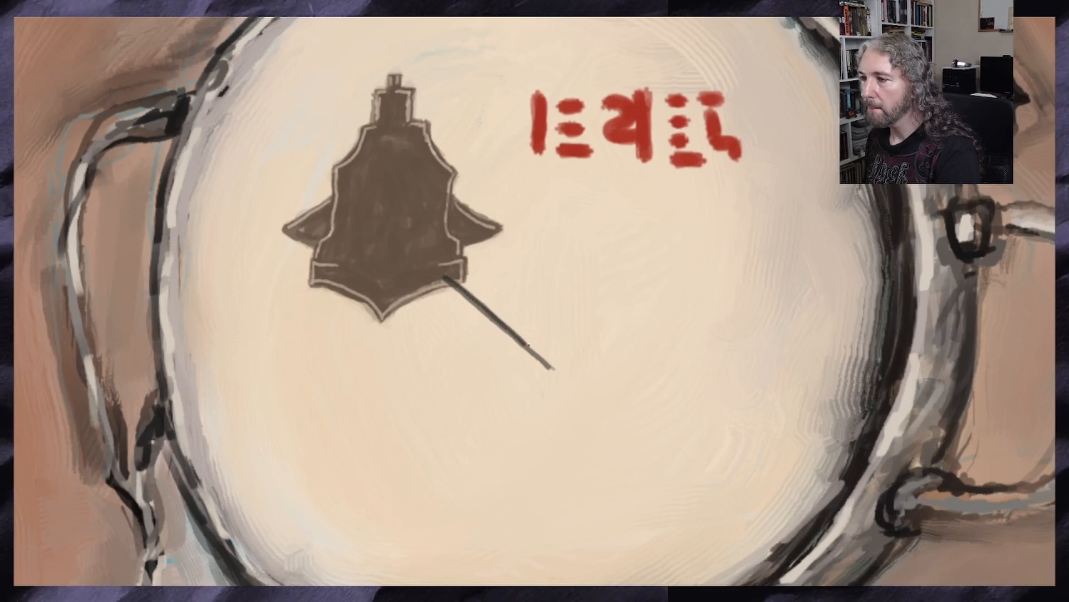
{"action": "scroll", "coordinate": [550, 356], "scroll_direction": "up", "scroll_amount": 2}
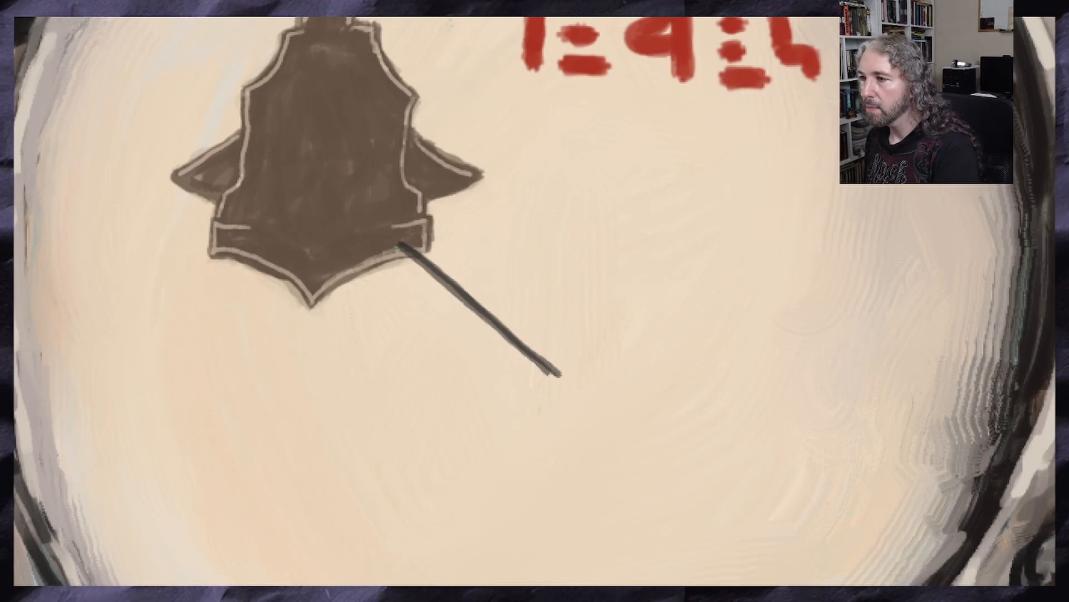
{"action": "left_click_drag", "start_coordinate": [388, 241], "coordinate": [412, 260]}
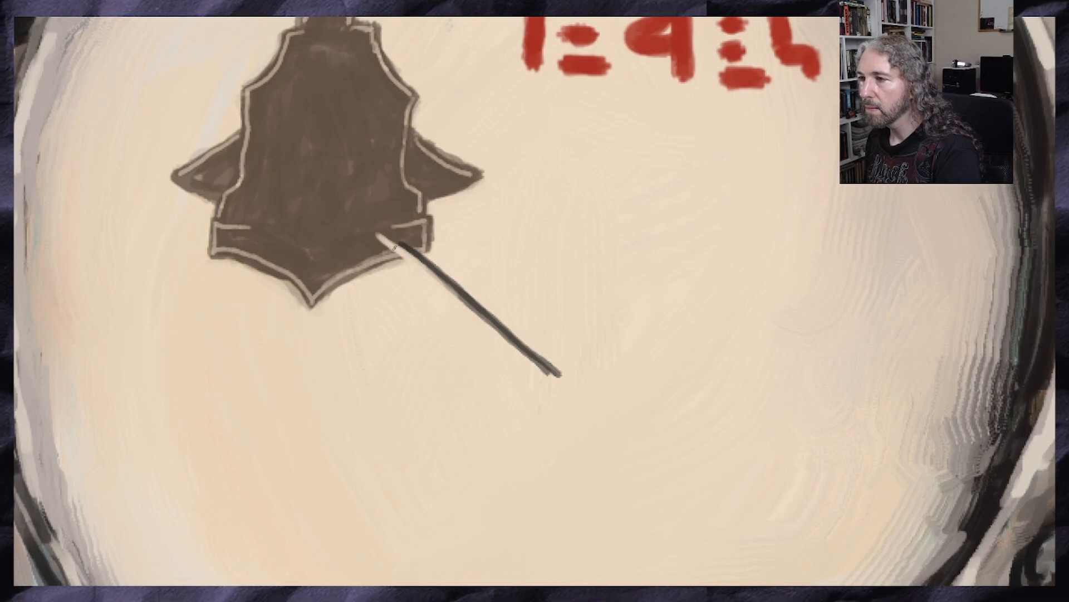
{"action": "left_click_drag", "start_coordinate": [394, 246], "coordinate": [406, 257]}
Paint a small red square around the pointer line's light tip and frame it with a light outline
{"action": "scroll", "coordinate": [460, 325], "scroll_direction": "down", "scroll_amount": 4}
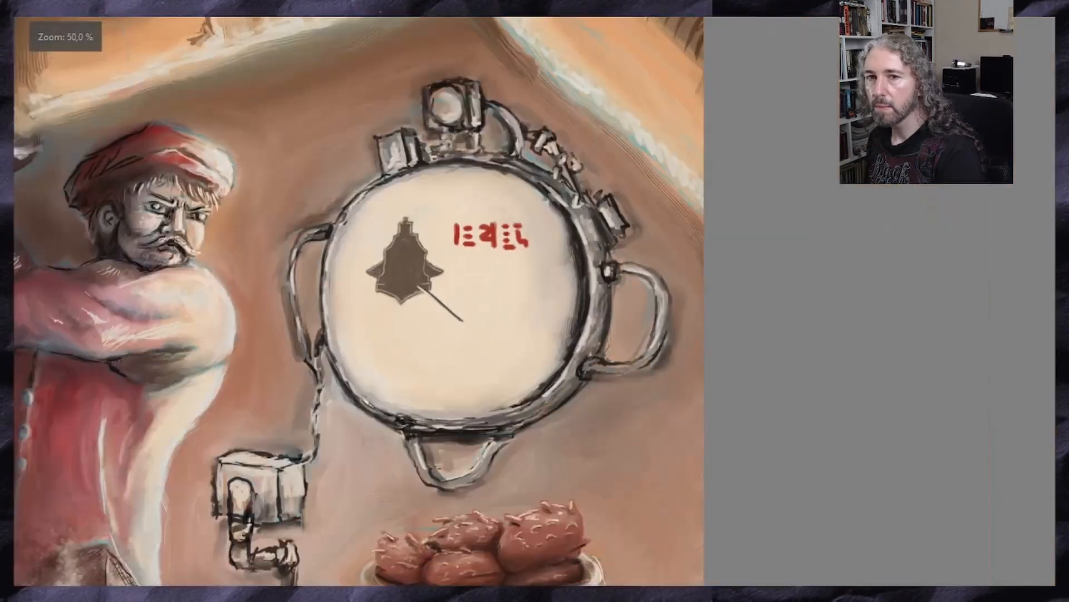
{"action": "scroll", "coordinate": [415, 291], "scroll_direction": "up", "scroll_amount": 4}
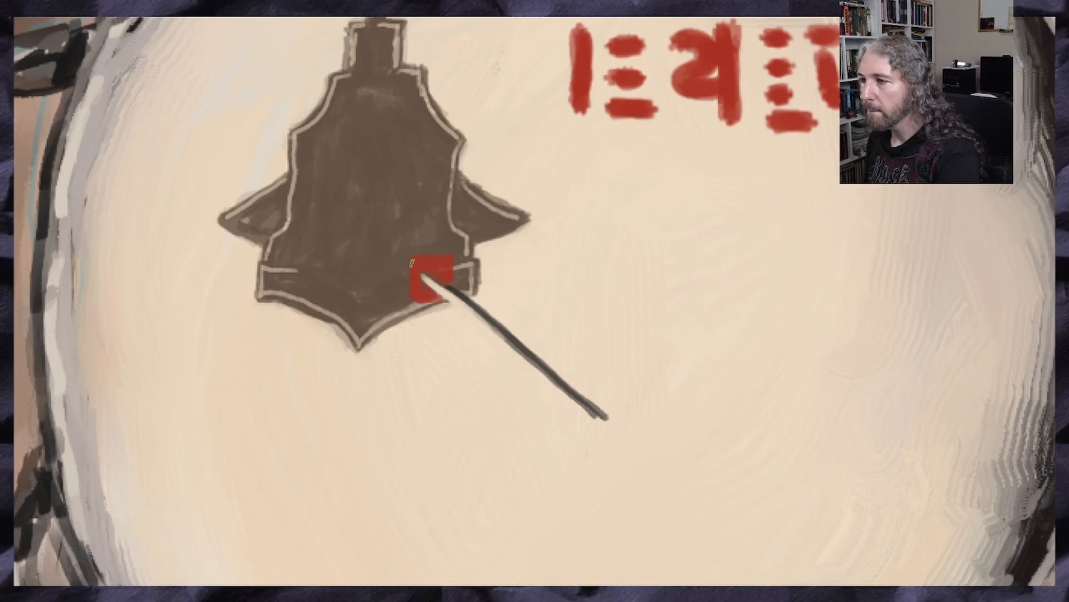
{"action": "scroll", "coordinate": [432, 304], "scroll_direction": "down", "scroll_amount": 4}
{"action": "scroll", "coordinate": [432, 305], "scroll_direction": "up", "scroll_amount": 5}
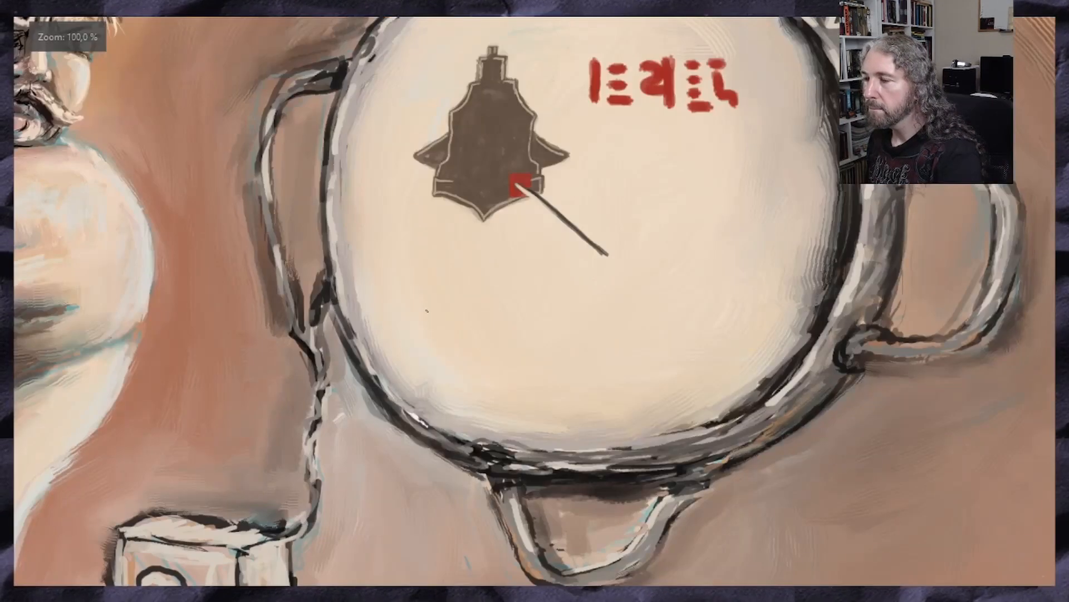
{"action": "scroll", "coordinate": [290, 187], "scroll_direction": "up", "scroll_amount": 1}
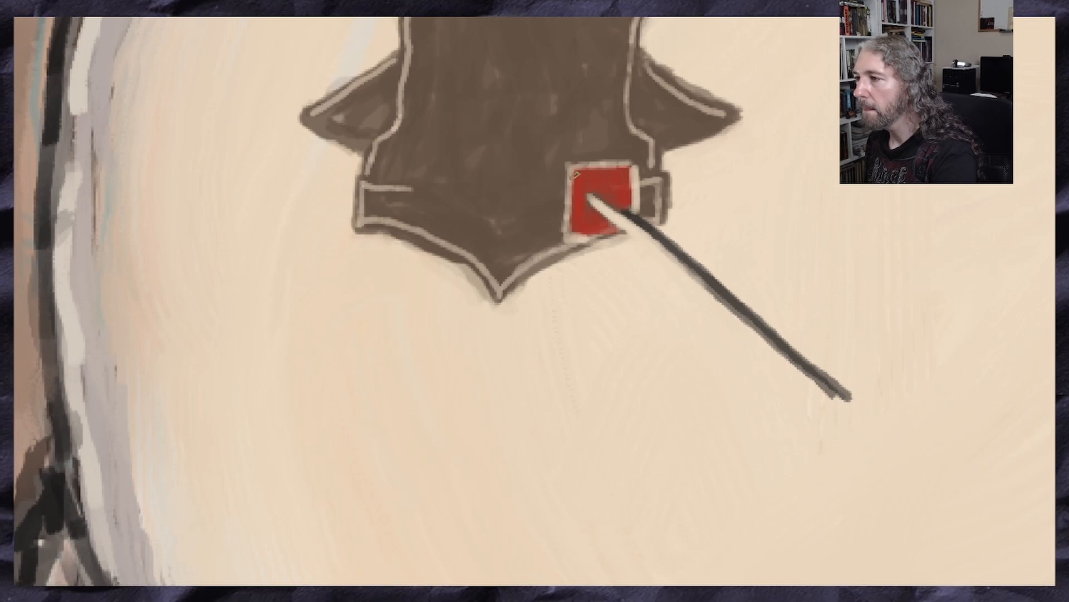
{"action": "left_click_drag", "start_coordinate": [567, 175], "coordinate": [568, 234]}
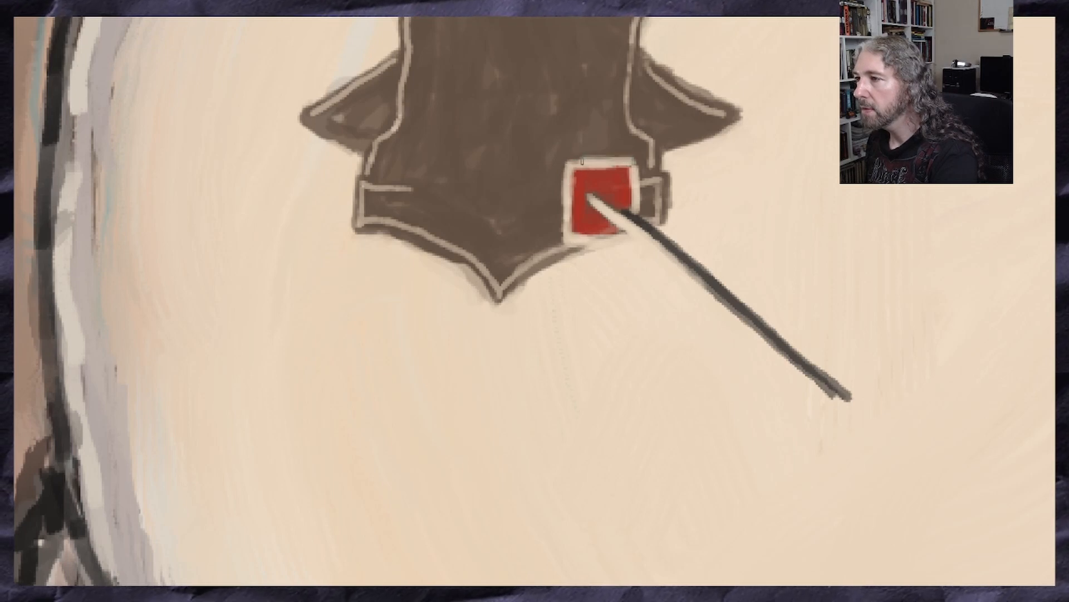
{"action": "scroll", "coordinate": [565, 215], "scroll_direction": "down", "scroll_amount": 6}
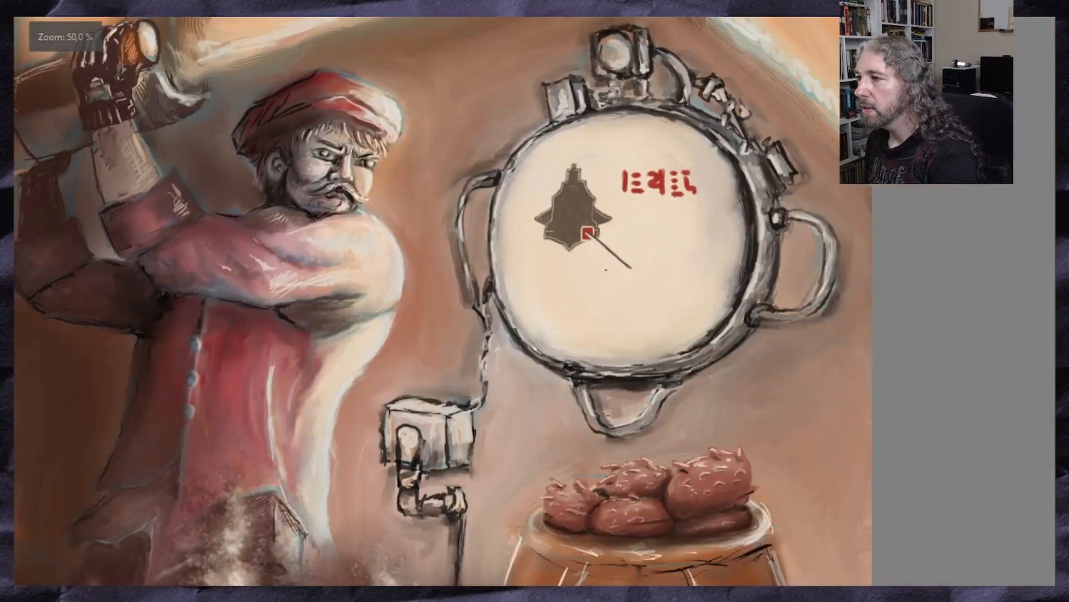
Sample the muted teal from the edge of the man's shoulder as the painting colour
{"action": "scroll", "coordinate": [639, 270], "scroll_direction": "up", "scroll_amount": 6}
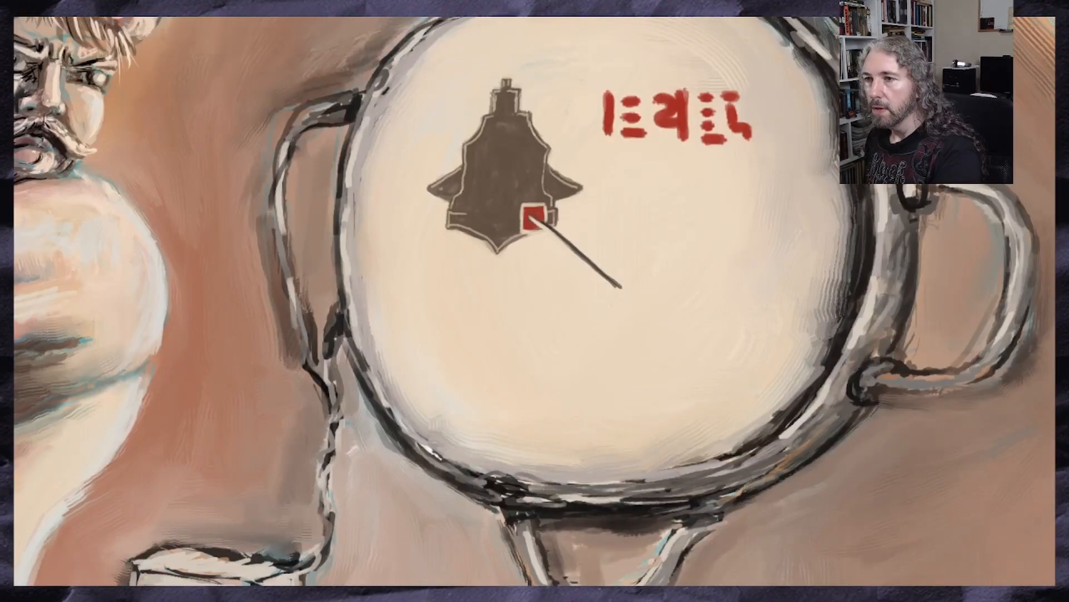
{"action": "left_click", "coordinate": [65, 92], "text": "ctrl"}
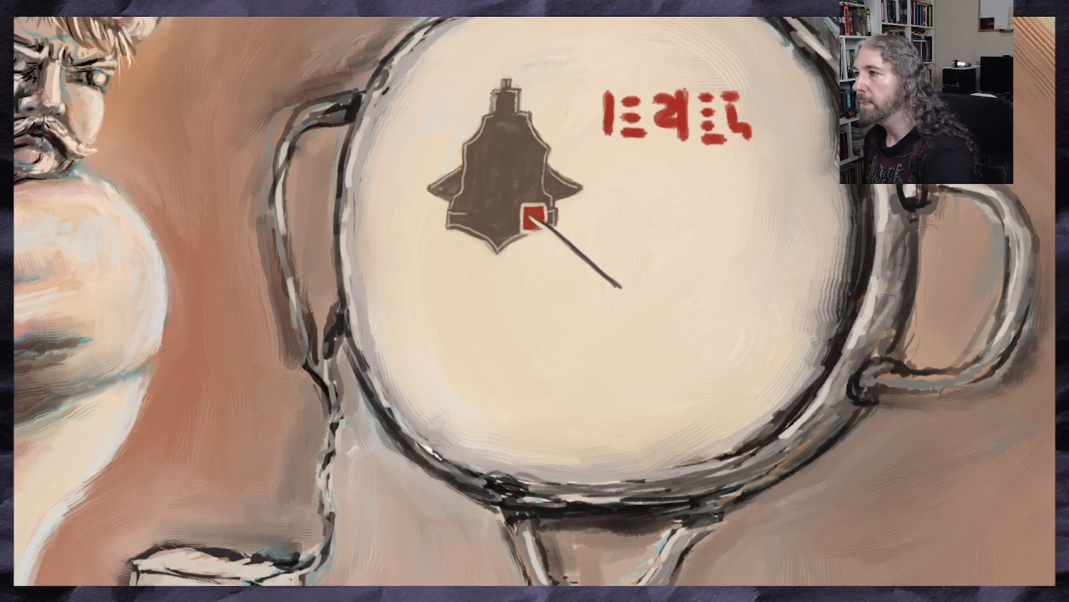
{"action": "scroll", "coordinate": [667, 246], "scroll_direction": "up", "scroll_amount": 2}
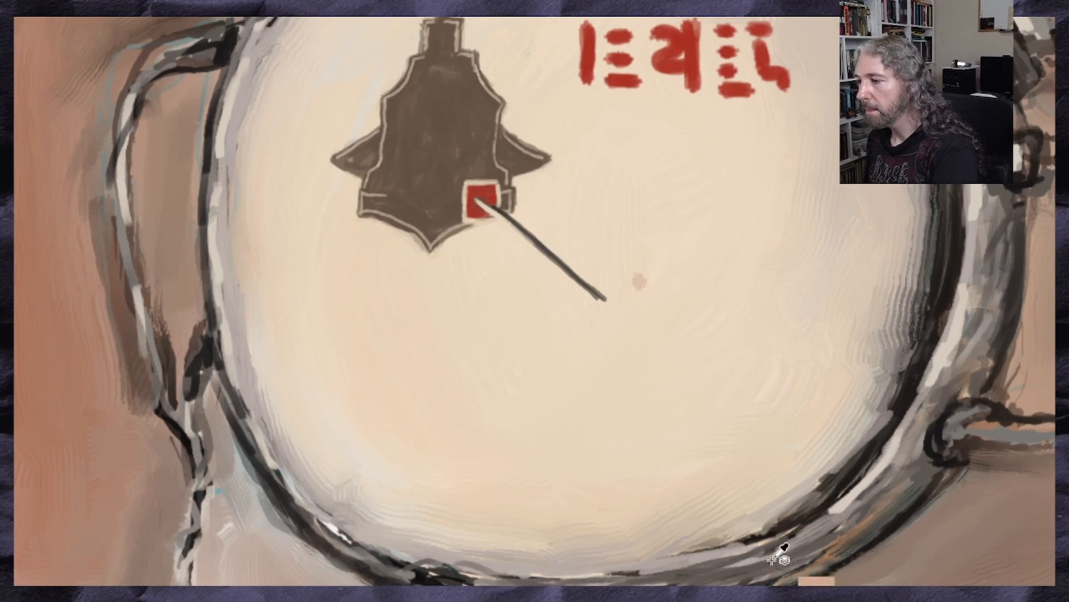
{"action": "left_click_drag", "start_coordinate": [55, 167], "coordinate": [578, 167]}
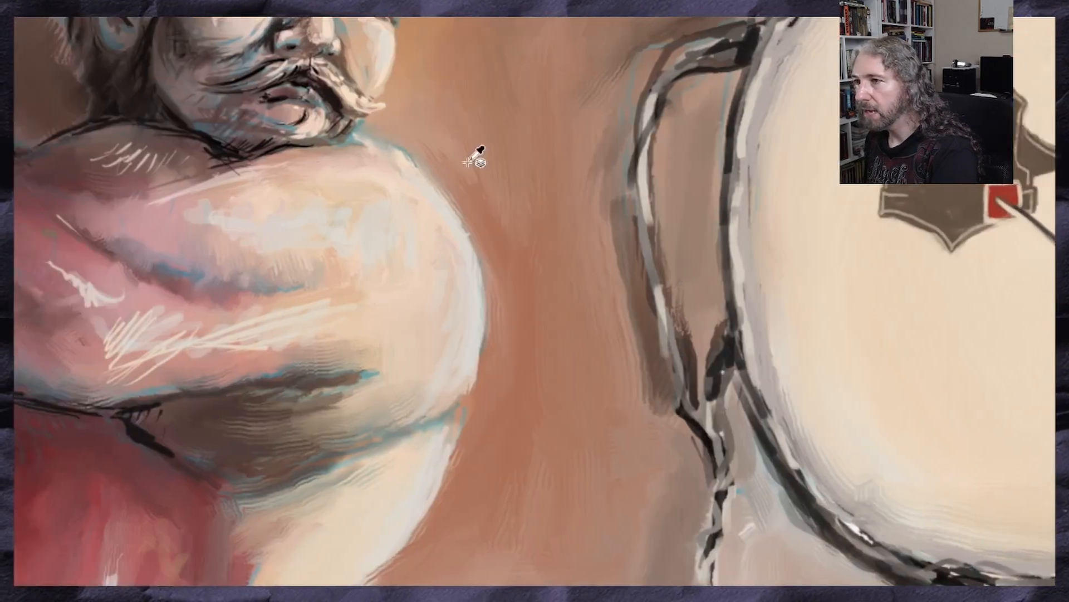
{"action": "left_click", "coordinate": [353, 140], "text": "ctrl"}
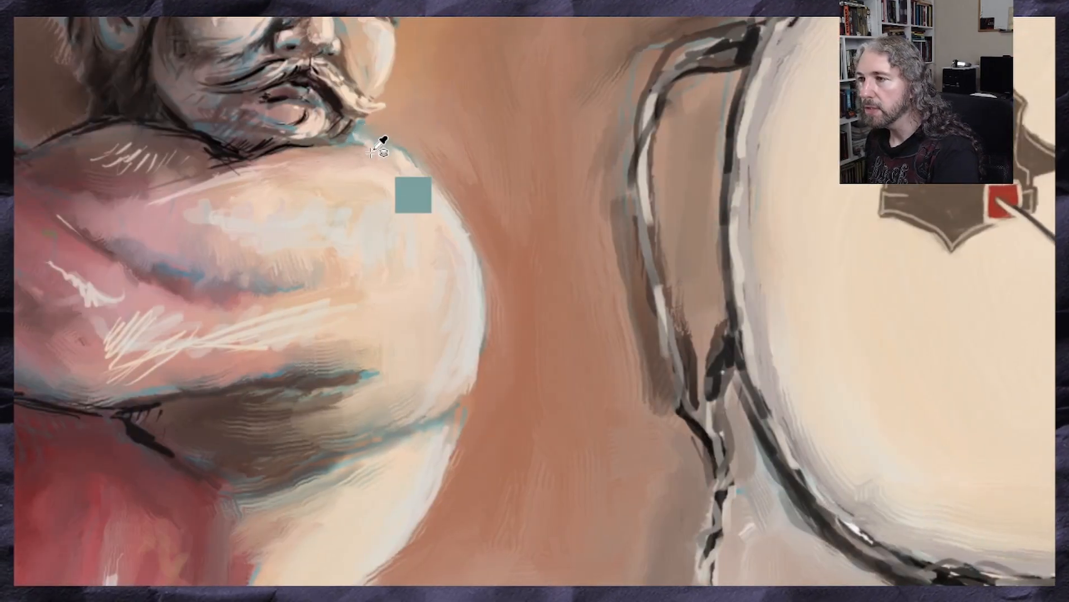
{"action": "left_click_drag", "start_coordinate": [661, 27], "coordinate": [105, 28]}
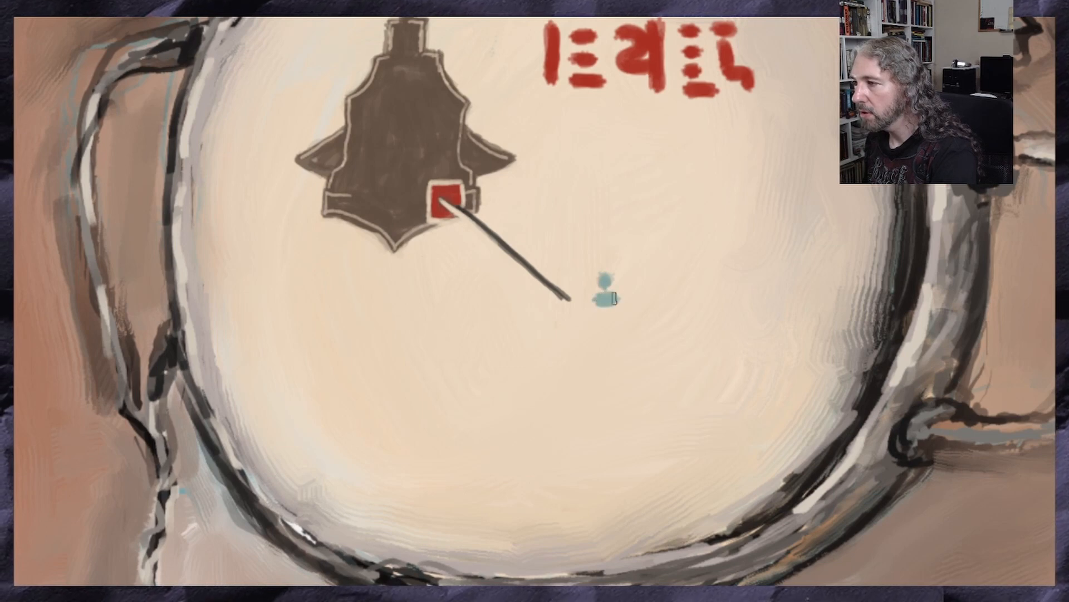
Paint a row of large teal glyphs beside the free end of the pointer line on the device's face
{"action": "left_click_drag", "start_coordinate": [600, 316], "coordinate": [611, 318]}
{"action": "mouse_move", "coordinate": [612, 279]}
{"action": "left_mouse_down"}
{"action": "mouse_move", "coordinate": [603, 280]}
{"action": "mouse_move", "coordinate": [635, 301]}
{"action": "mouse_move", "coordinate": [632, 263]}
{"action": "mouse_move", "coordinate": [635, 326]}
{"action": "mouse_move", "coordinate": [625, 287]}
{"action": "mouse_move", "coordinate": [668, 280]}
{"action": "mouse_move", "coordinate": [692, 303]}
{"action": "mouse_move", "coordinate": [659, 302]}
{"action": "mouse_move", "coordinate": [694, 282]}
{"action": "left_mouse_up"}
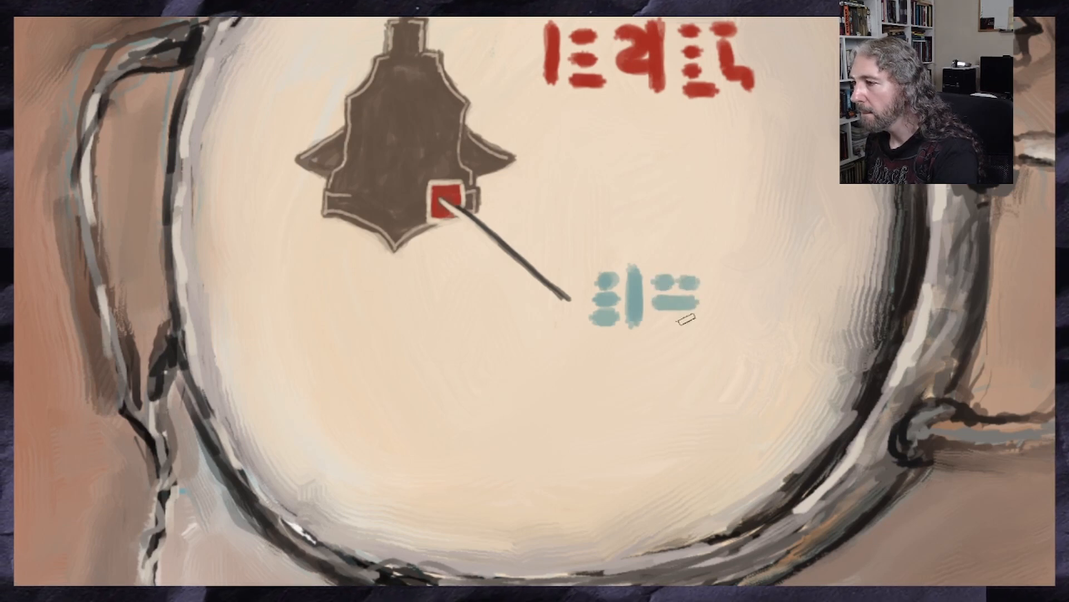
{"action": "mouse_move", "coordinate": [686, 319]}
{"action": "left_mouse_down"}
{"action": "mouse_move", "coordinate": [660, 318]}
{"action": "mouse_move", "coordinate": [699, 317]}
{"action": "left_mouse_up"}
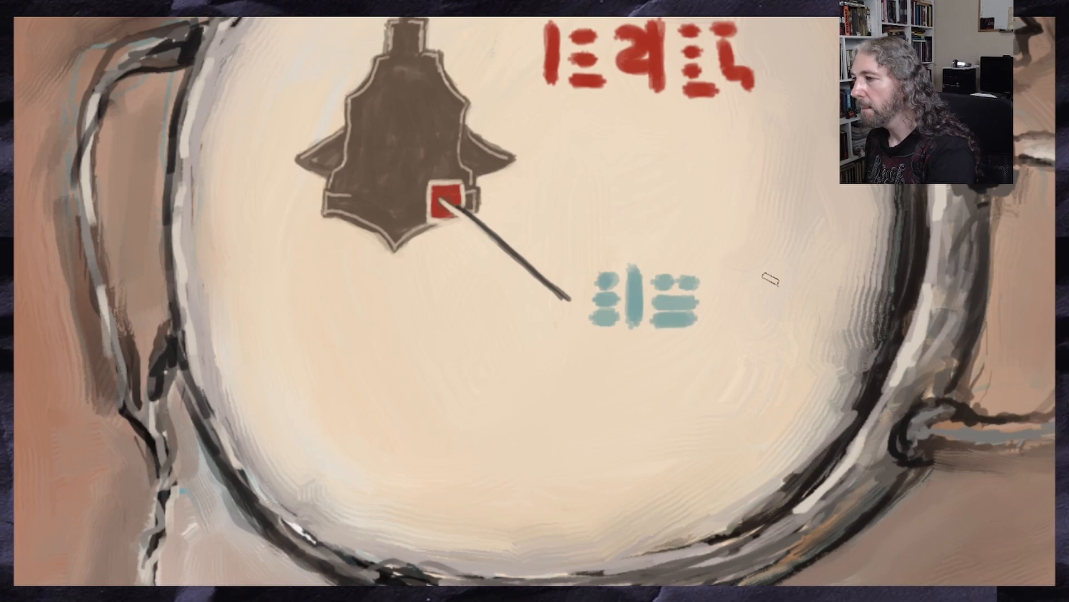
{"action": "mouse_move", "coordinate": [721, 280]}
{"action": "left_mouse_down"}
{"action": "mouse_move", "coordinate": [706, 311]}
{"action": "mouse_move", "coordinate": [731, 279]}
{"action": "mouse_move", "coordinate": [718, 285]}
{"action": "mouse_move", "coordinate": [731, 308]}
{"action": "mouse_move", "coordinate": [775, 307]}
{"action": "mouse_move", "coordinate": [731, 315]}
{"action": "mouse_move", "coordinate": [770, 313]}
{"action": "mouse_move", "coordinate": [748, 281]}
{"action": "mouse_move", "coordinate": [755, 296]}
{"action": "mouse_move", "coordinate": [741, 303]}
{"action": "mouse_move", "coordinate": [735, 287]}
{"action": "left_mouse_up"}
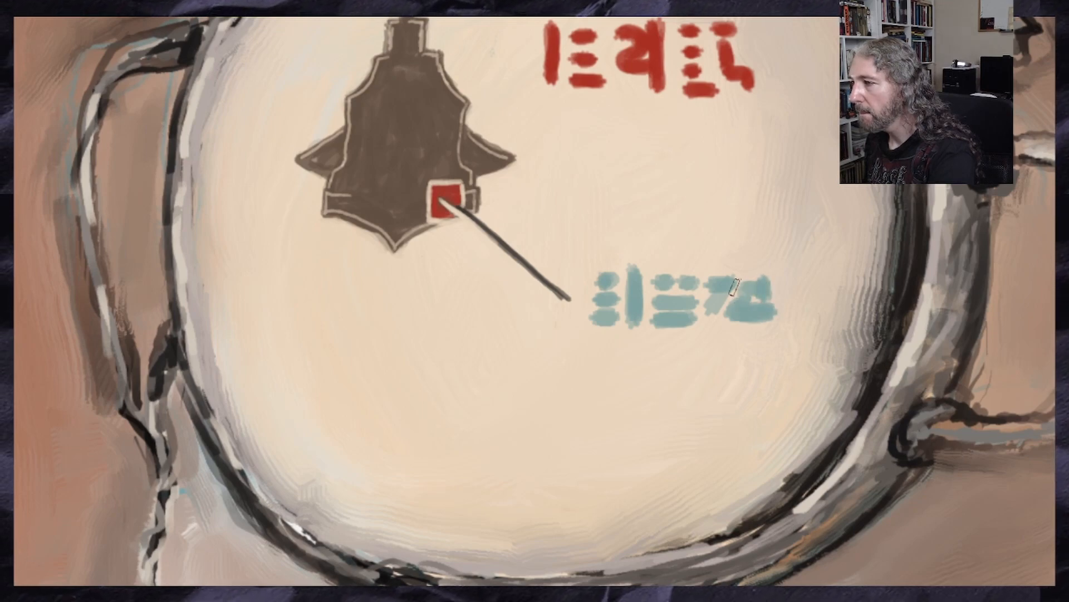
Undo the last strokes of the final large teal glyph and repaint it as an open angular shape
{"action": "scroll", "coordinate": [743, 295], "scroll_direction": "up", "scroll_amount": 2}
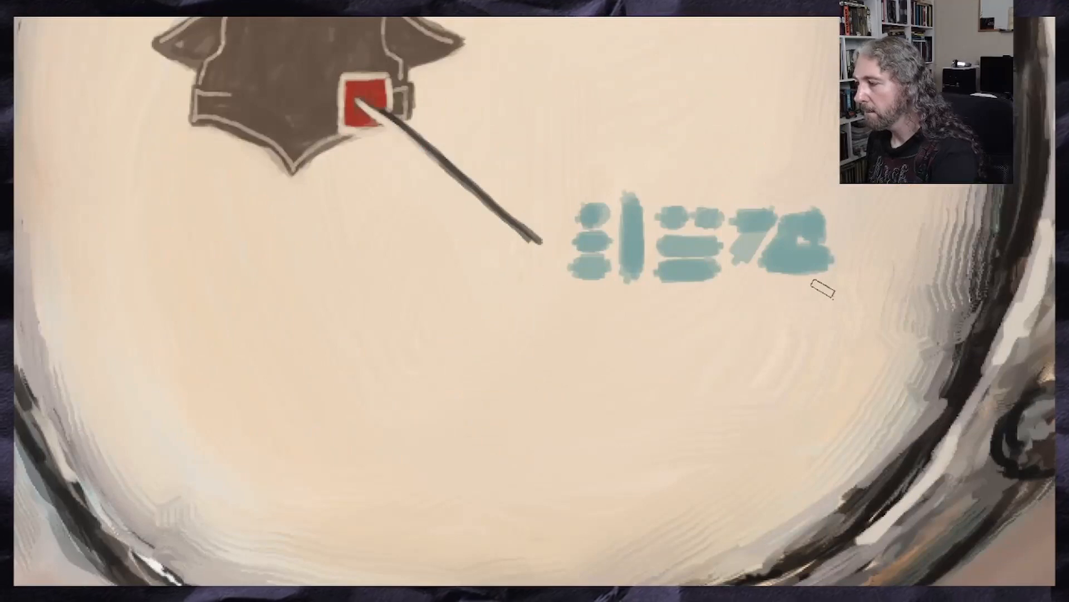
{"action": "key", "text": "ctrl+z"}
{"action": "key", "text": "ctrl+z"}
{"action": "key", "text": "ctrl+z"}
{"action": "key", "text": "ctrl+z"}
{"action": "key", "text": "ctrl+z"}
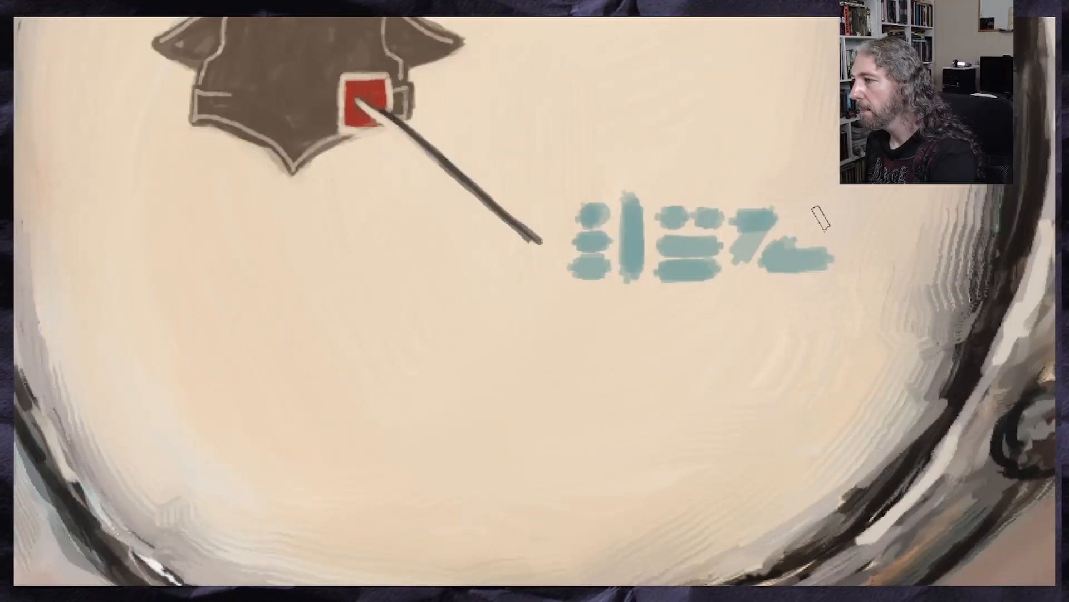
{"action": "mouse_move", "coordinate": [820, 217]}
{"action": "left_mouse_down"}
{"action": "mouse_move", "coordinate": [780, 244]}
{"action": "mouse_move", "coordinate": [827, 220]}
{"action": "left_mouse_up"}
{"action": "mouse_move", "coordinate": [771, 266]}
{"action": "left_mouse_down"}
{"action": "mouse_move", "coordinate": [832, 269]}
{"action": "mouse_move", "coordinate": [797, 268]}
{"action": "left_mouse_up"}
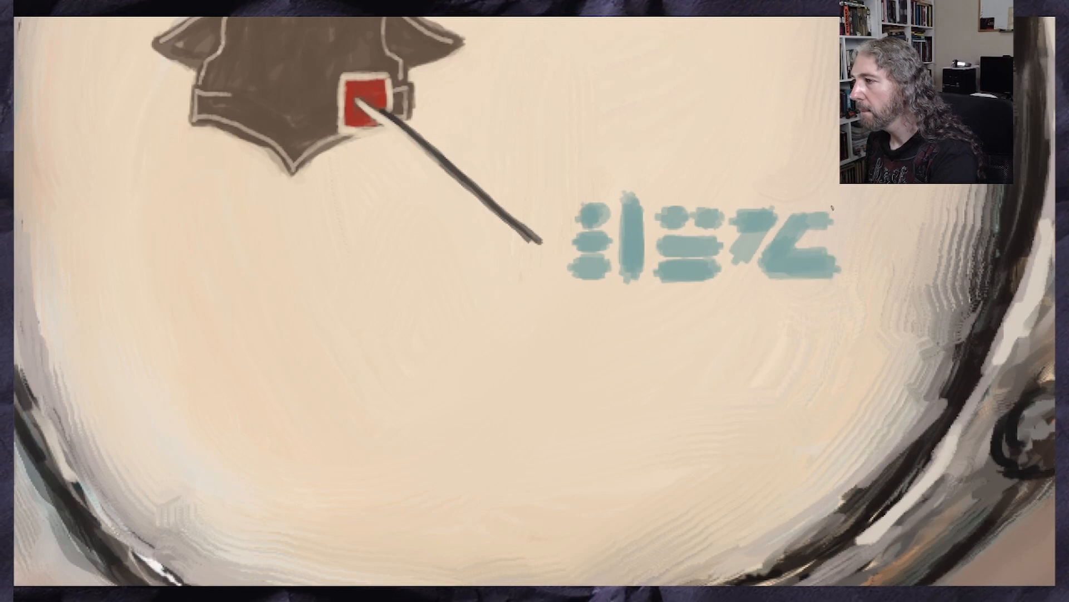
{"action": "mouse_move", "coordinate": [826, 213]}
{"action": "left_mouse_down"}
{"action": "mouse_move", "coordinate": [800, 216]}
{"action": "mouse_move", "coordinate": [830, 215]}
{"action": "left_mouse_up"}
Start a row of smaller teal glyphs directly beneath the large teal ones
{"action": "scroll", "coordinate": [763, 224], "scroll_direction": "down", "scroll_amount": 5}
{"action": "scroll", "coordinate": [752, 244], "scroll_direction": "up", "scroll_amount": 4}
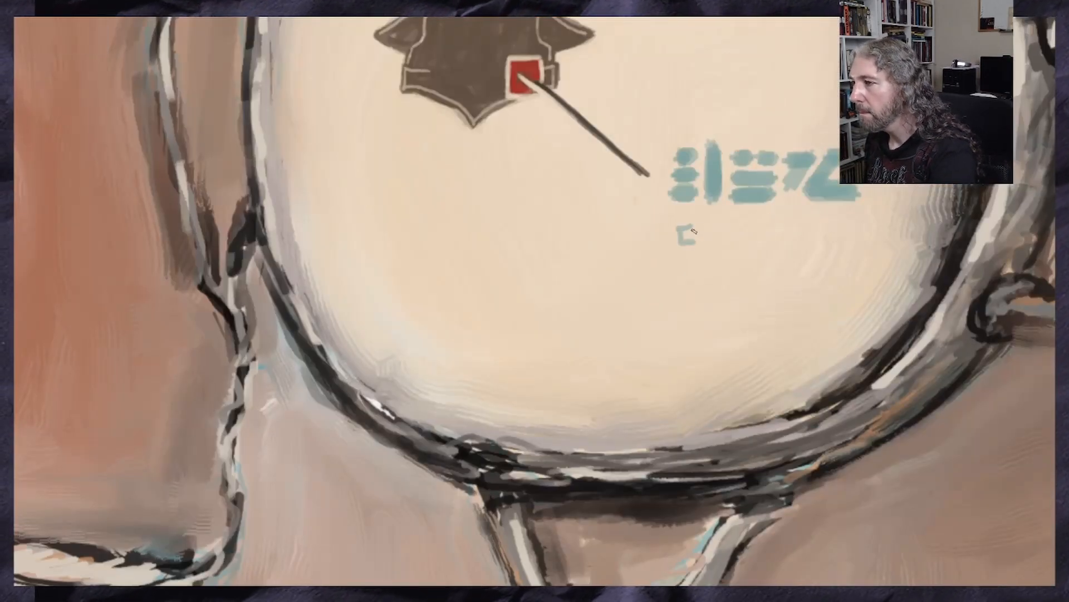
{"action": "left_click_drag", "start_coordinate": [704, 232], "coordinate": [748, 235]}
{"action": "left_click_drag", "start_coordinate": [748, 220], "coordinate": [747, 243]}
{"action": "left_click_drag", "start_coordinate": [728, 246], "coordinate": [736, 244]}
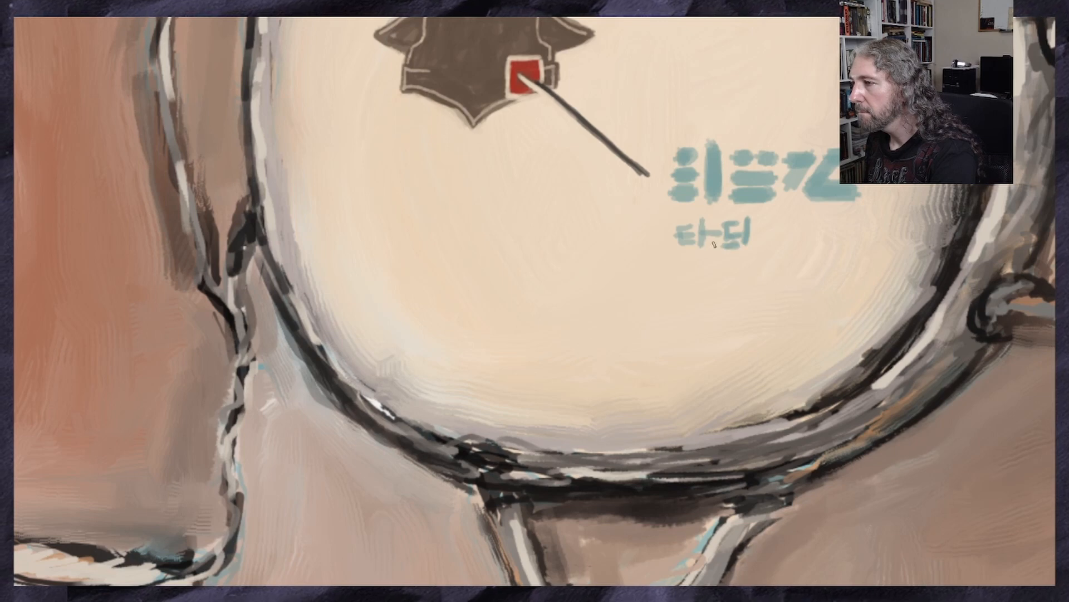
Undo the last small glyph strokes and repaint the row with denser characters, an arch shape and two stacked dots
{"action": "scroll", "coordinate": [714, 242], "scroll_direction": "up", "scroll_amount": 5}
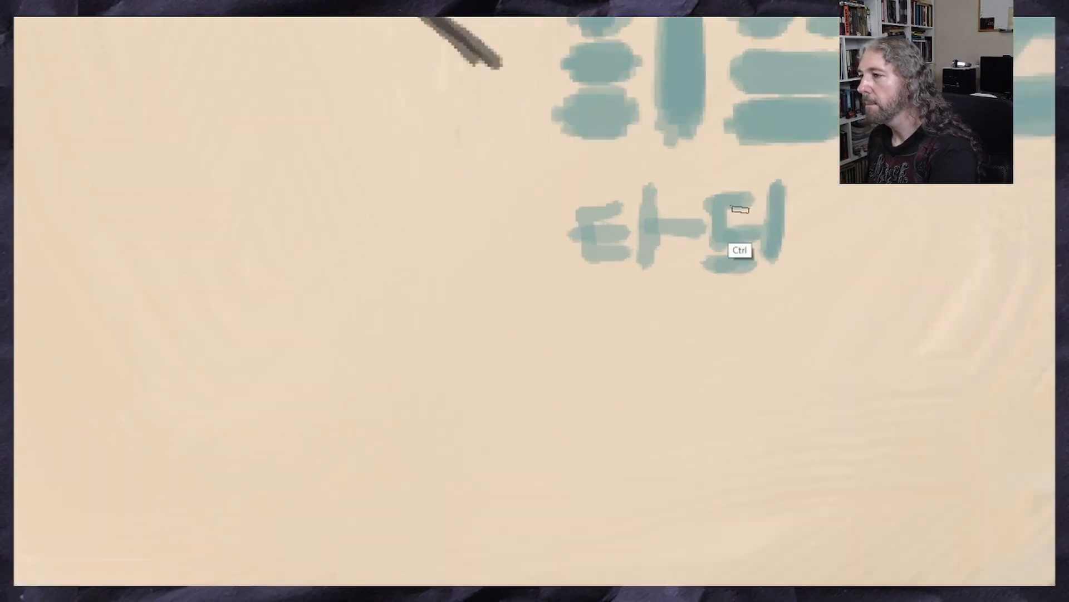
{"action": "key", "text": "ctrl+z"}
{"action": "key", "text": "ctrl+z"}
{"action": "key", "text": "ctrl+z"}
{"action": "key", "text": "ctrl+z"}
{"action": "key", "text": "ctrl+z"}
{"action": "key", "text": "ctrl+z"}
{"action": "key", "text": "ctrl+z"}
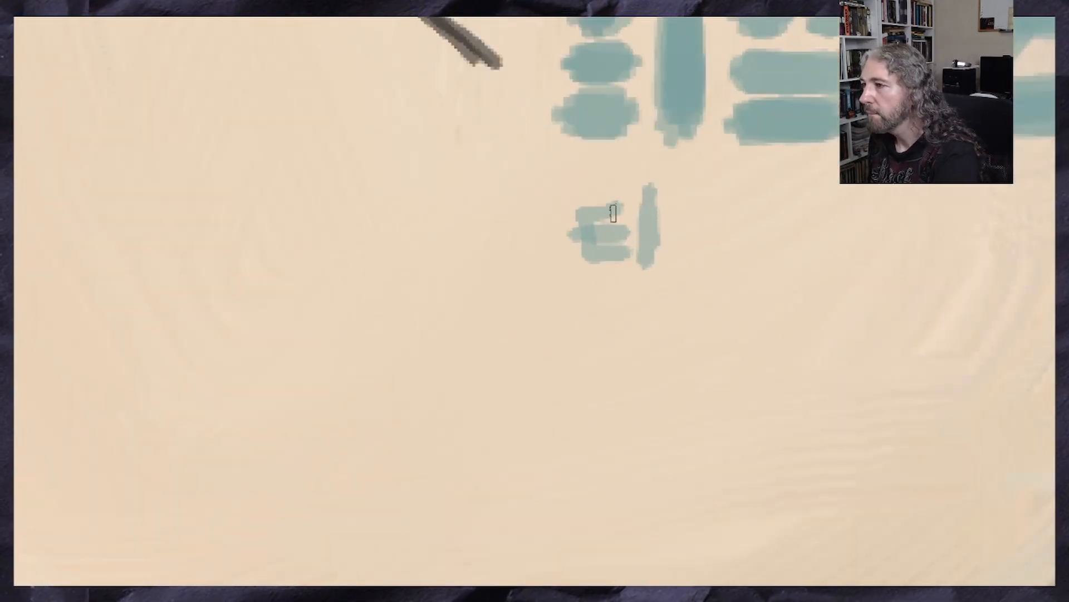
{"action": "mouse_move", "coordinate": [617, 193]}
{"action": "left_mouse_down"}
{"action": "mouse_move", "coordinate": [706, 215]}
{"action": "mouse_move", "coordinate": [719, 262]}
{"action": "mouse_move", "coordinate": [690, 237]}
{"action": "mouse_move", "coordinate": [752, 260]}
{"action": "mouse_move", "coordinate": [786, 212]}
{"action": "mouse_move", "coordinate": [782, 266]}
{"action": "left_mouse_up"}
{"action": "left_click", "coordinate": [679, 258]}
{"action": "mouse_move", "coordinate": [808, 209]}
{"action": "left_mouse_down"}
{"action": "mouse_move", "coordinate": [808, 262]}
{"action": "mouse_move", "coordinate": [809, 200]}
{"action": "mouse_move", "coordinate": [851, 263]}
{"action": "left_mouse_up"}
{"action": "mouse_move", "coordinate": [851, 206]}
{"action": "left_mouse_down"}
{"action": "mouse_move", "coordinate": [883, 206]}
{"action": "mouse_move", "coordinate": [895, 270]}
{"action": "left_mouse_up"}
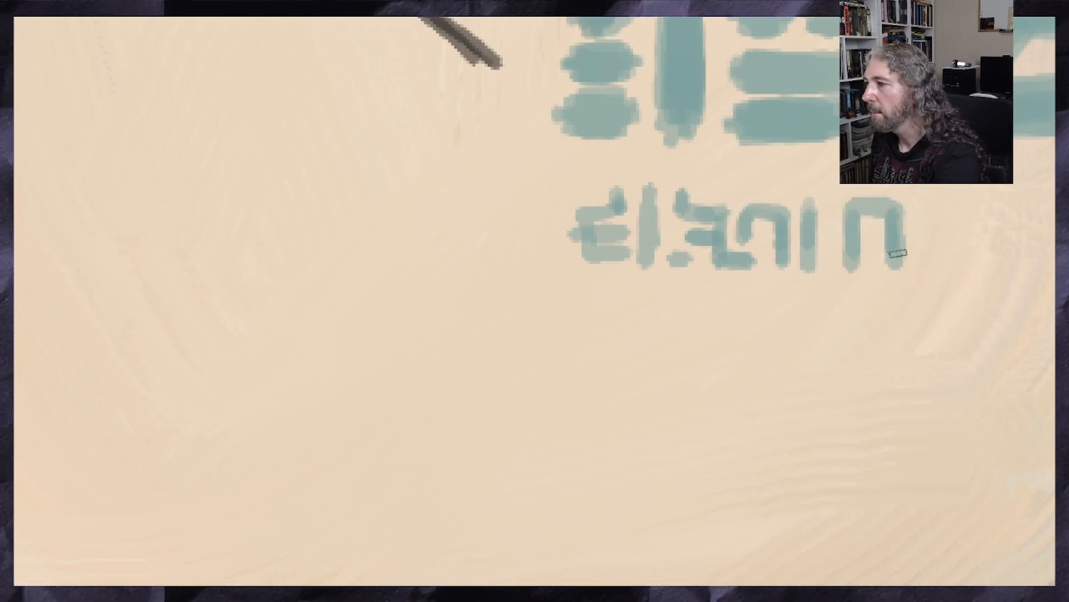
{"action": "mouse_move", "coordinate": [915, 219]}
{"action": "left_mouse_down"}
{"action": "mouse_move", "coordinate": [939, 218]}
{"action": "mouse_move", "coordinate": [926, 227]}
{"action": "left_mouse_up"}
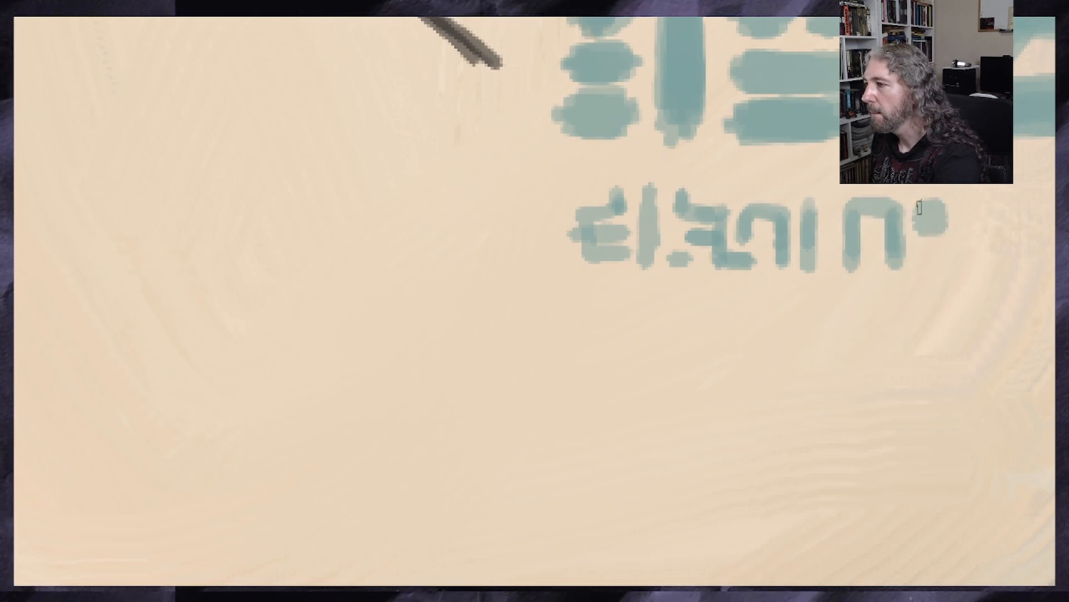
{"action": "left_click_drag", "start_coordinate": [929, 248], "coordinate": [928, 262]}
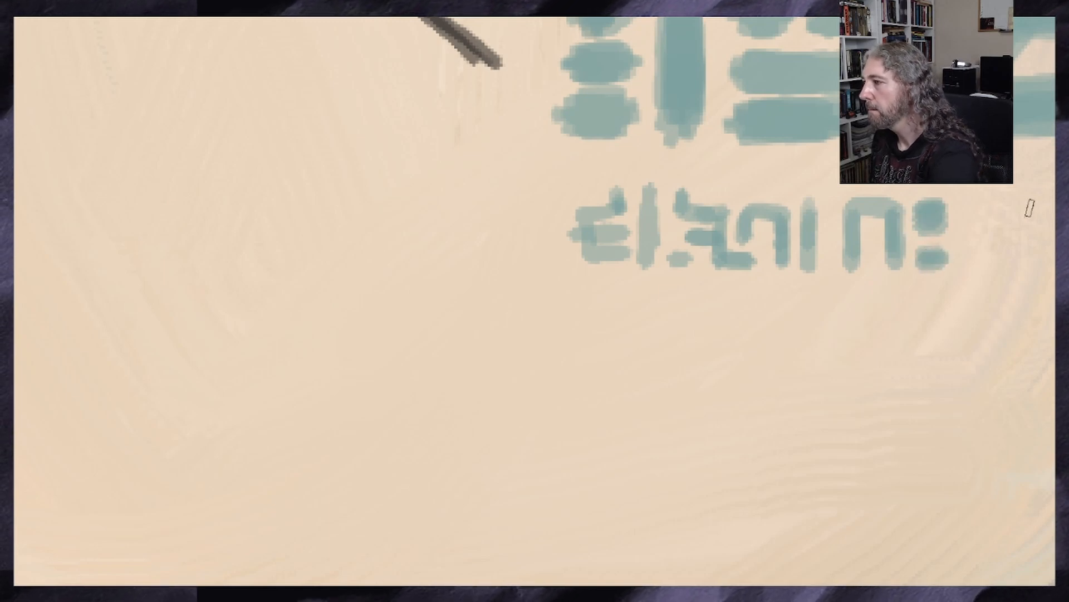
Finish the small row with a wide Z-shaped glyph in teal sampled from the large glyphs
{"action": "left_click", "coordinate": [647, 56], "text": "ctrl"}
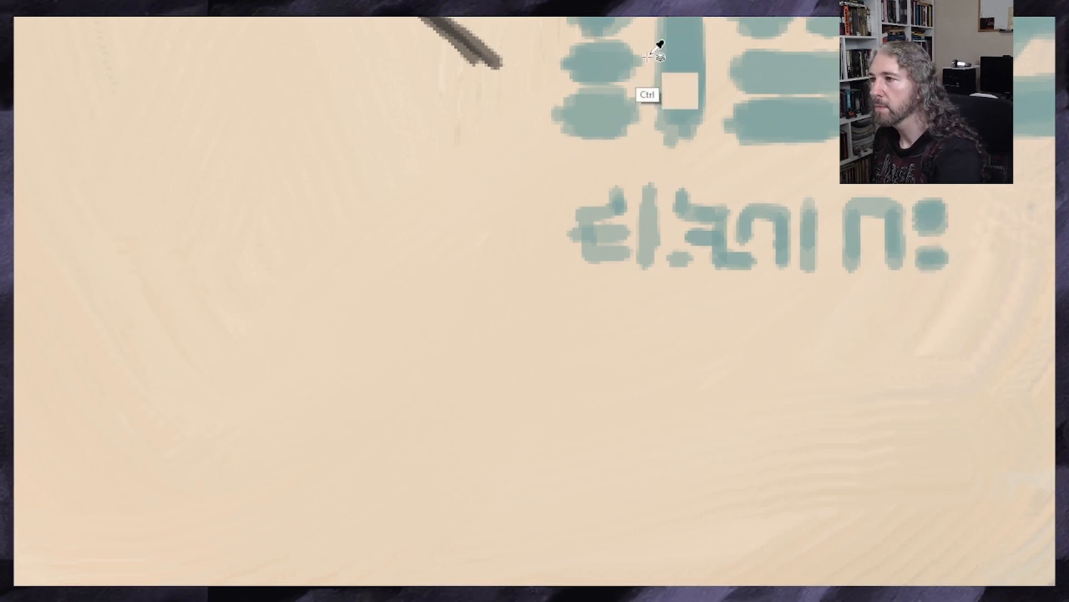
{"action": "mouse_move", "coordinate": [978, 209]}
{"action": "left_mouse_down"}
{"action": "mouse_move", "coordinate": [1050, 213]}
{"action": "mouse_move", "coordinate": [1001, 254]}
{"action": "mouse_move", "coordinate": [1050, 269]}
{"action": "left_mouse_up"}
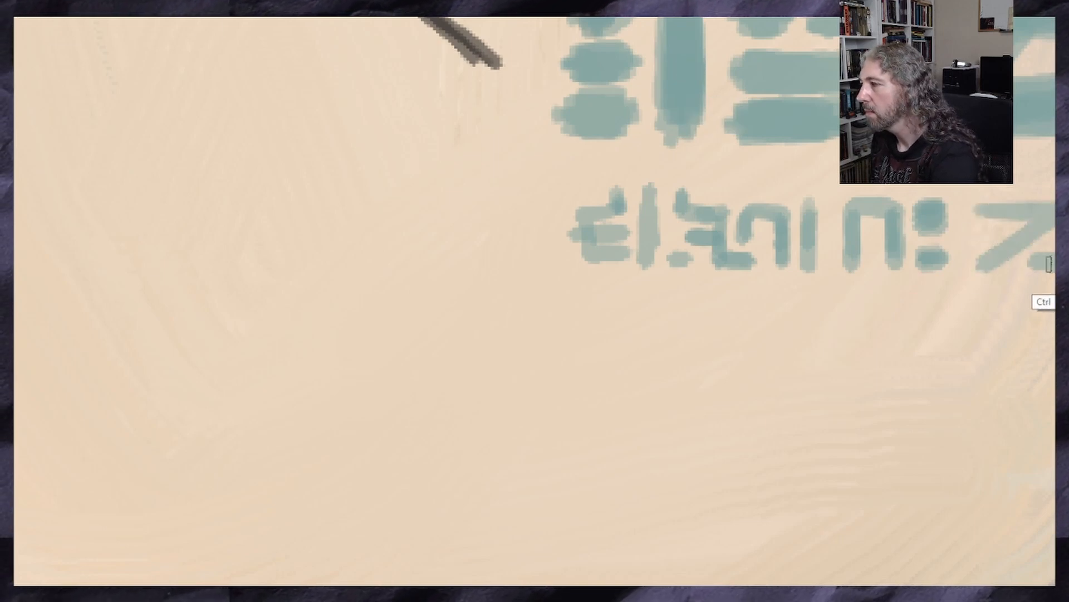
{"action": "mouse_move", "coordinate": [988, 229]}
{"action": "left_mouse_down"}
{"action": "mouse_move", "coordinate": [988, 211]}
{"action": "mouse_move", "coordinate": [1020, 211]}
{"action": "left_mouse_up"}
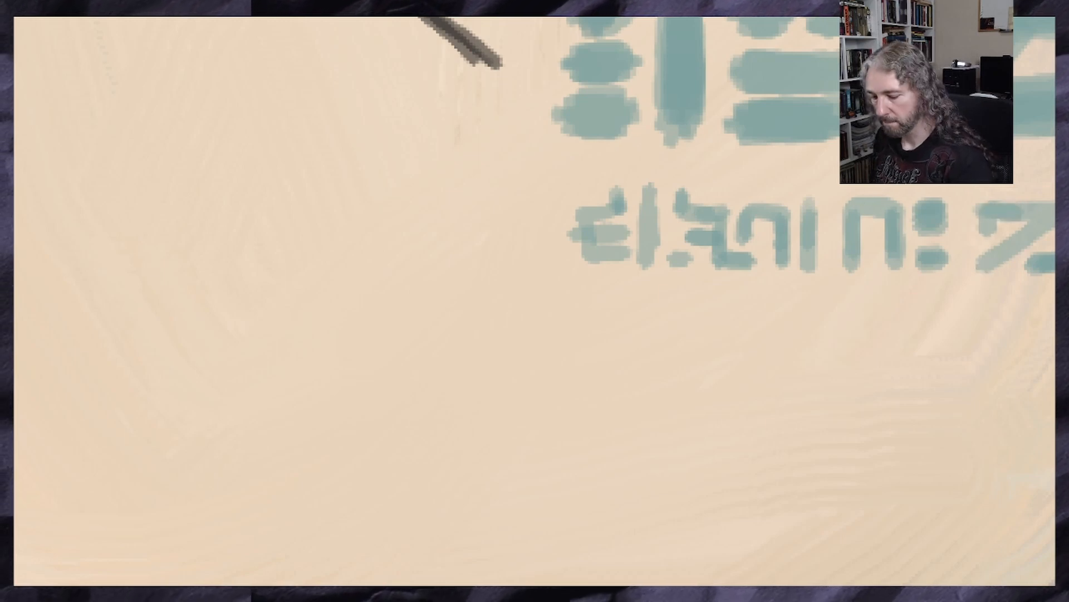
{"action": "key", "text": "minus"}
{"action": "key", "text": "minus"}
{"action": "key", "text": "minus"}
{"action": "key", "text": "minus"}
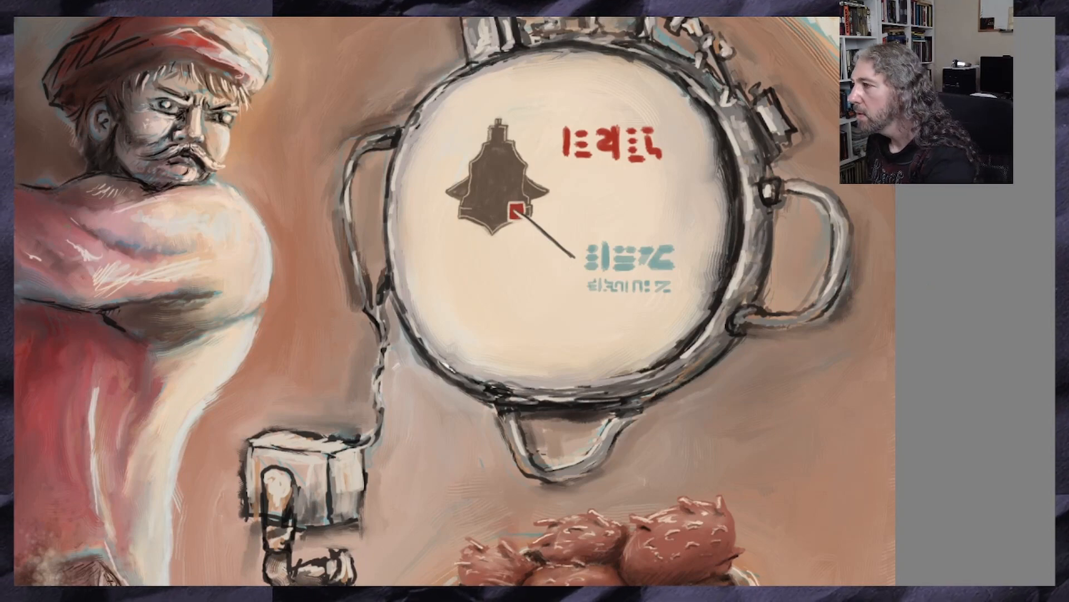
Select the red glyphs, enlarge them, skew them slightly and shift them away from the silhouette, ending with no selection
{"action": "scroll", "coordinate": [454, 301], "scroll_direction": "up", "scroll_amount": 3}
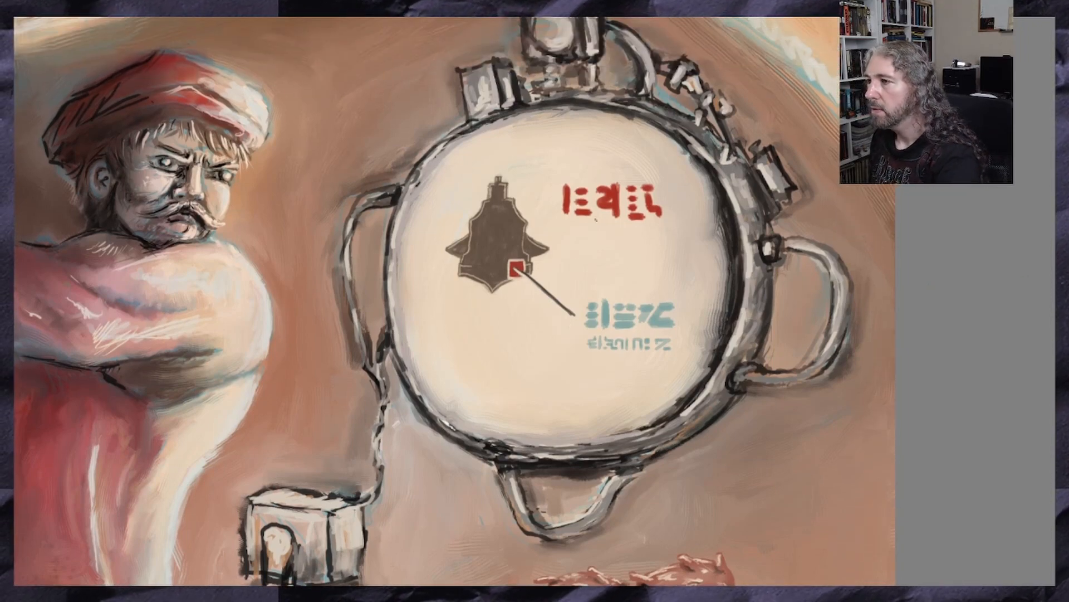
{"action": "key", "text": "plus"}
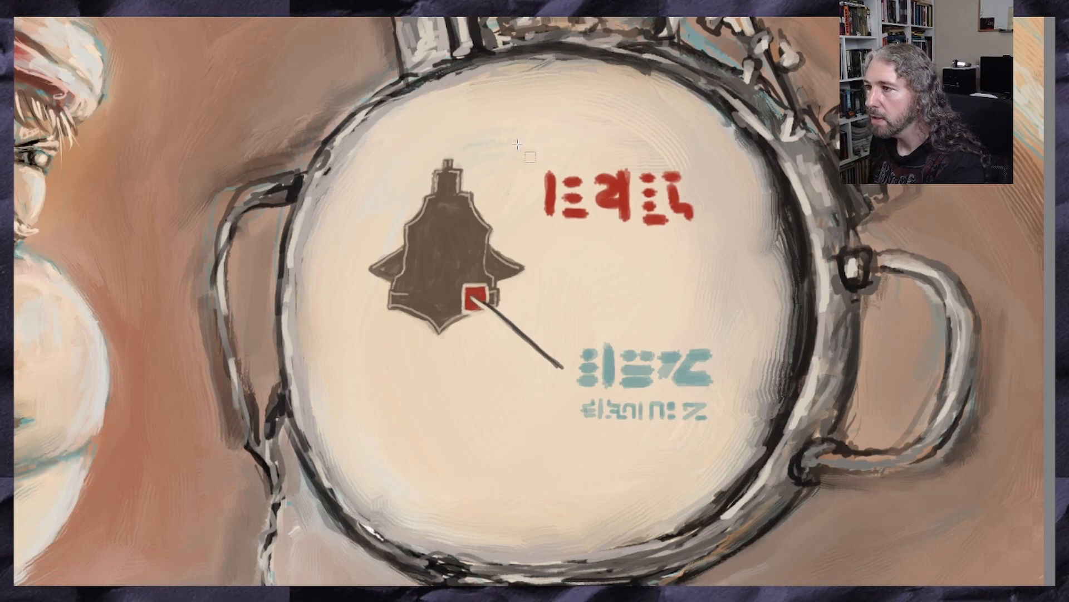
{"action": "left_click_drag", "start_coordinate": [517, 144], "coordinate": [717, 239]}
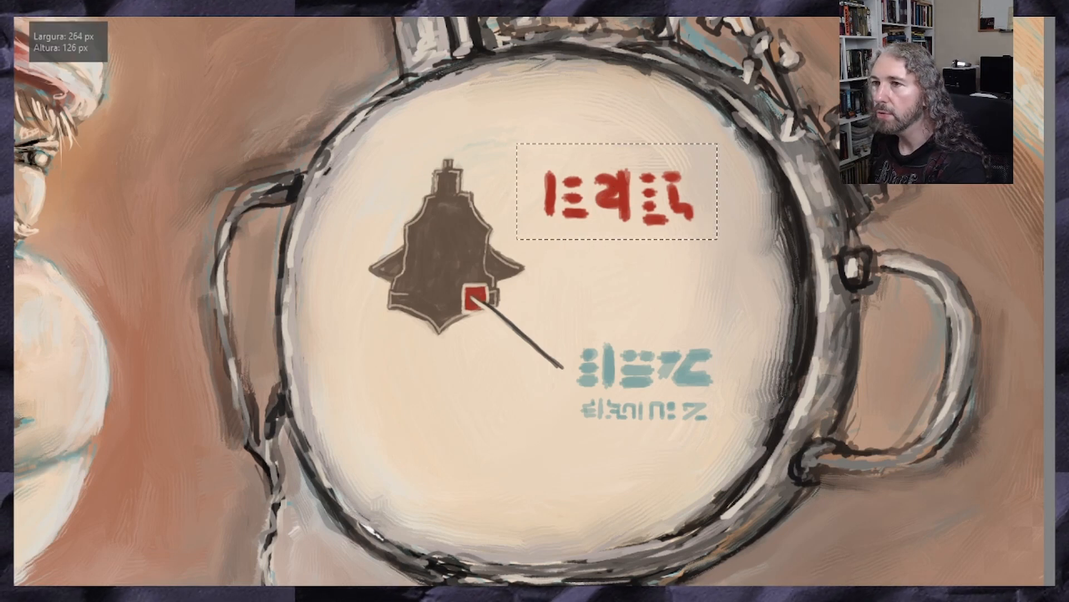
{"action": "key", "text": "ctrl+t"}
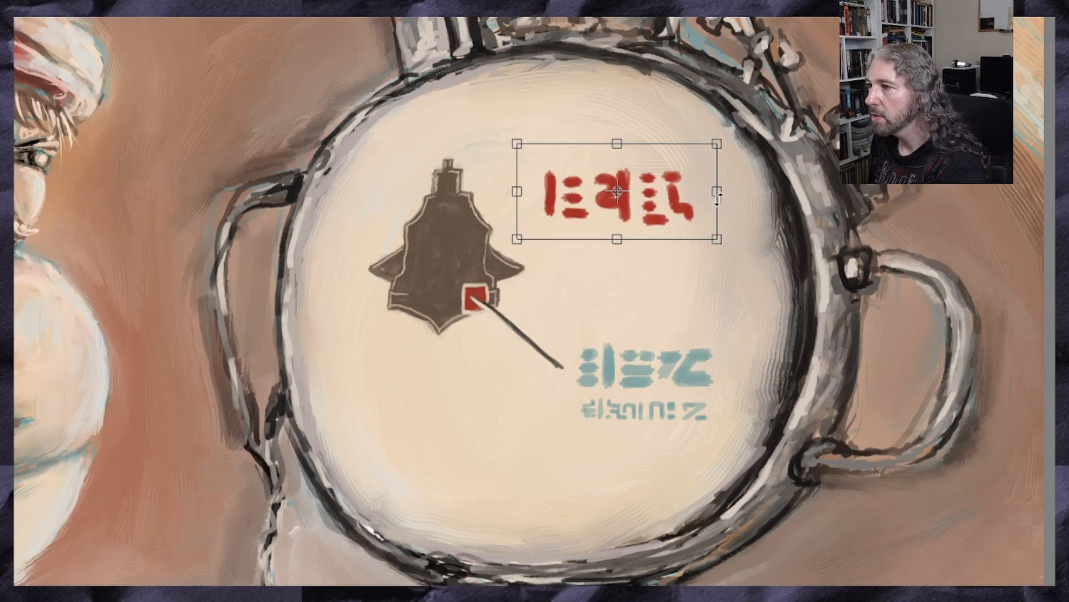
{"action": "left_click_drag", "start_coordinate": [718, 199], "coordinate": [717, 205]}
{"action": "left_click_drag", "start_coordinate": [632, 235], "coordinate": [625, 235]}
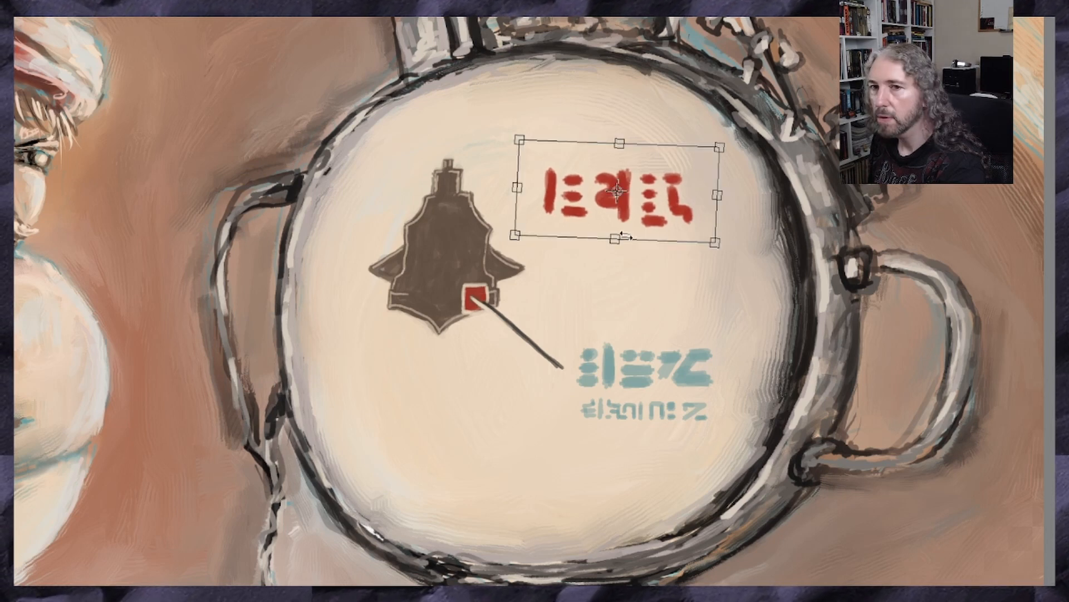
{"action": "left_click_drag", "start_coordinate": [712, 243], "coordinate": [750, 267]}
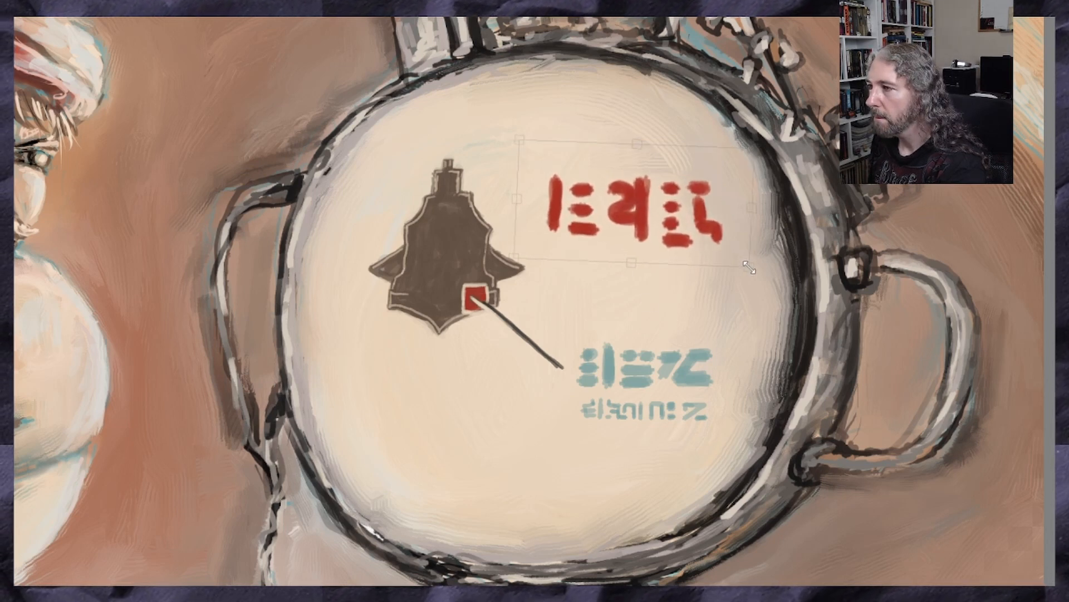
{"action": "left_click_drag", "start_coordinate": [639, 229], "coordinate": [648, 227]}
{"action": "left_click_drag", "start_coordinate": [529, 163], "coordinate": [529, 168]}
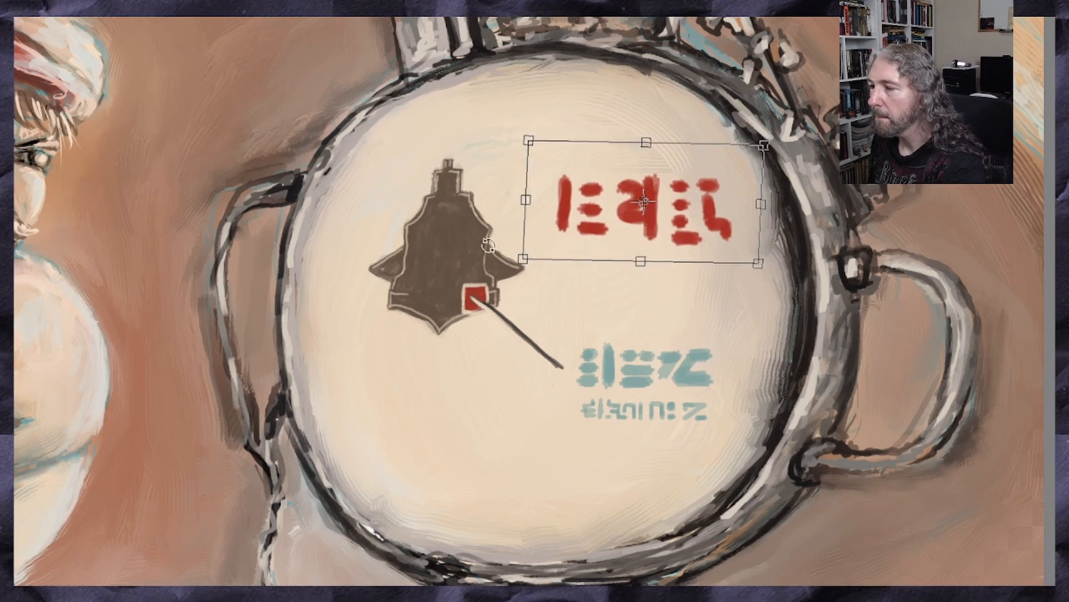
{"action": "key", "text": "Return"}
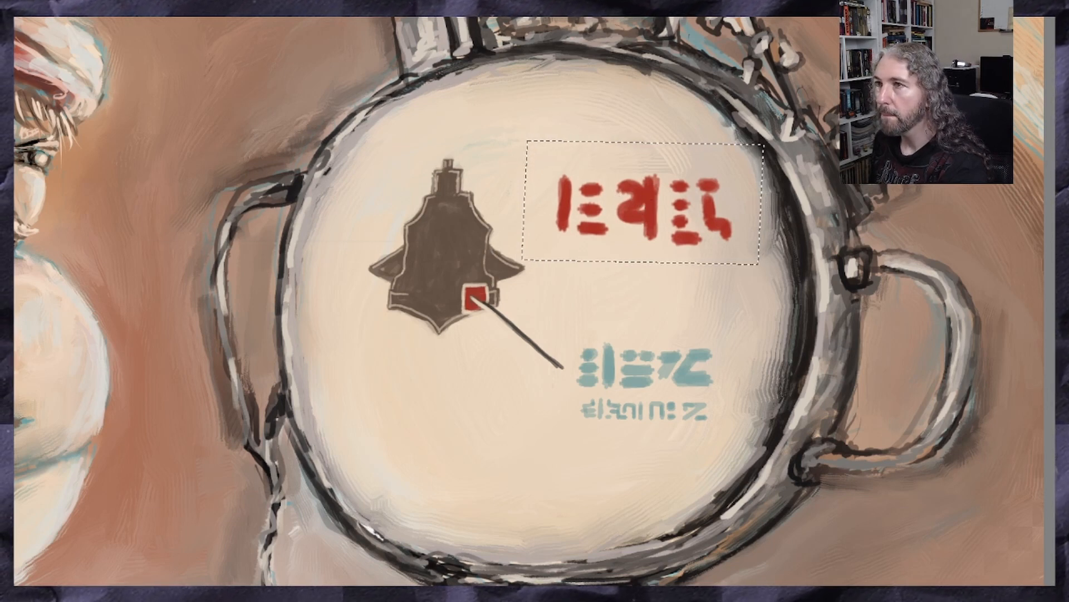
{"action": "key", "text": "ctrl+d"}
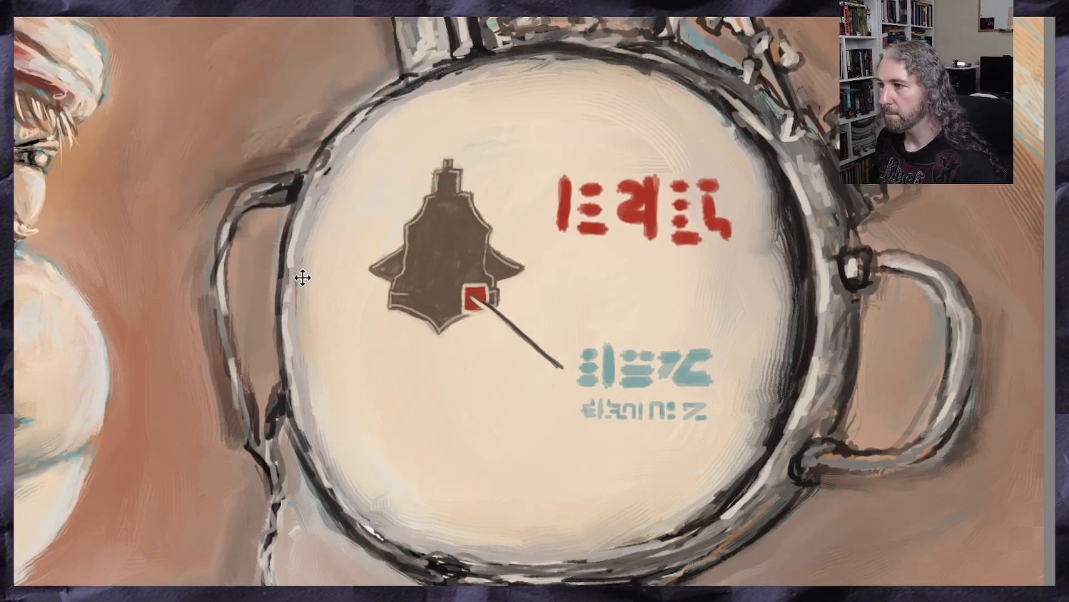
Examine the whole painting at reduced size to judge how the device's face fits the scene
{"action": "key", "text": "ctrl+minus"}
{"action": "key", "text": "ctrl+minus"}
{"action": "key", "text": "ctrl+minus"}
{"action": "key", "text": "ctrl+minus"}
{"action": "key", "text": "ctrl+minus"}
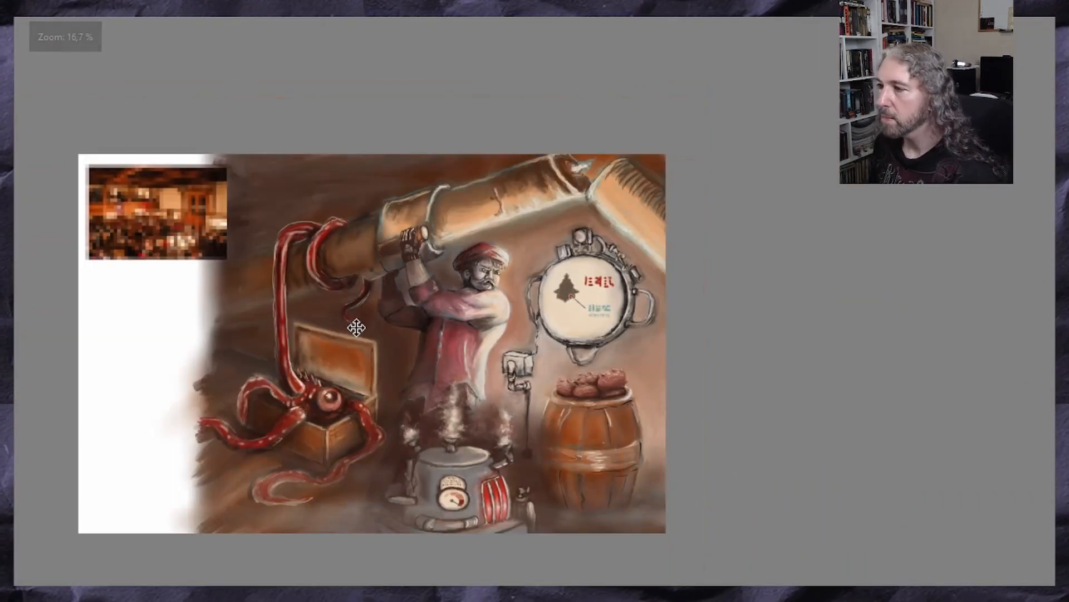
{"action": "key", "text": "ctrl+plus"}
{"action": "key", "text": "ctrl+plus"}
{"action": "key", "text": "ctrl+plus"}
{"action": "key", "text": "ctrl+plus"}
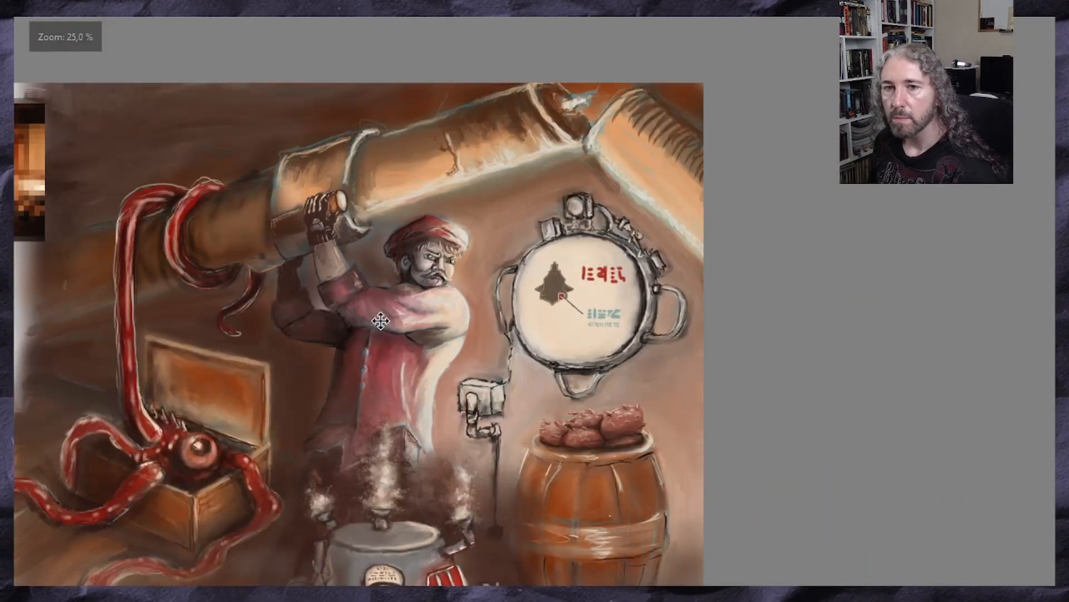
{"action": "key", "text": "ctrl+plus"}
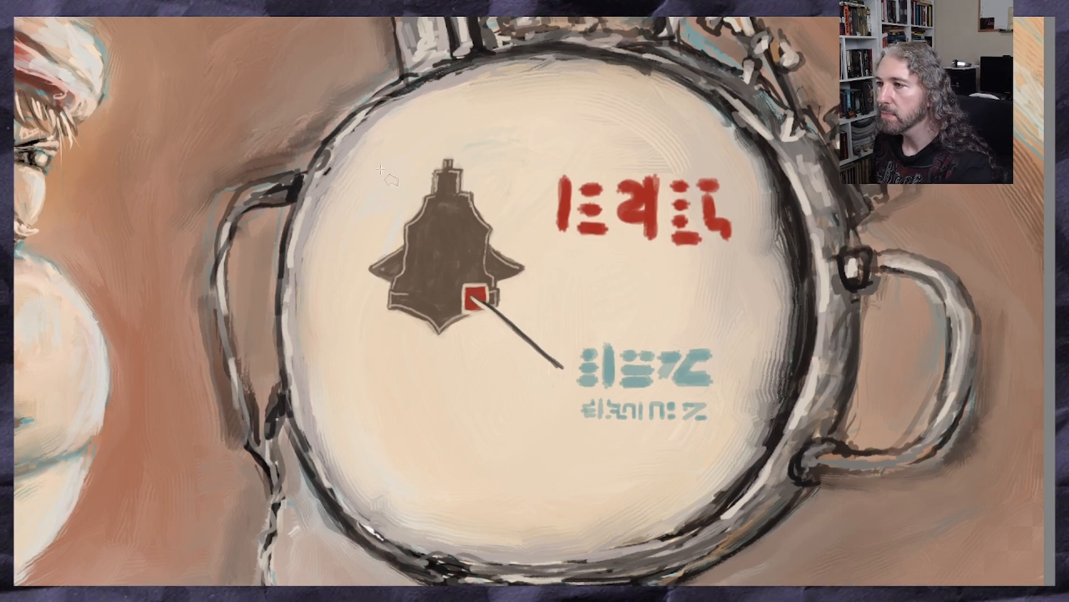
Select the silhouette with its callout line, enlarge it, shift it away from the red glyphs and clear the selection
{"action": "mouse_move", "coordinate": [380, 169]}
{"action": "left_mouse_down"}
{"action": "mouse_move", "coordinate": [462, 136]}
{"action": "mouse_move", "coordinate": [543, 245]}
{"action": "mouse_move", "coordinate": [537, 304]}
{"action": "mouse_move", "coordinate": [574, 338]}
{"action": "mouse_move", "coordinate": [501, 394]}
{"action": "mouse_move", "coordinate": [364, 333]}
{"action": "mouse_move", "coordinate": [363, 199]}
{"action": "mouse_move", "coordinate": [381, 168]}
{"action": "left_mouse_up"}
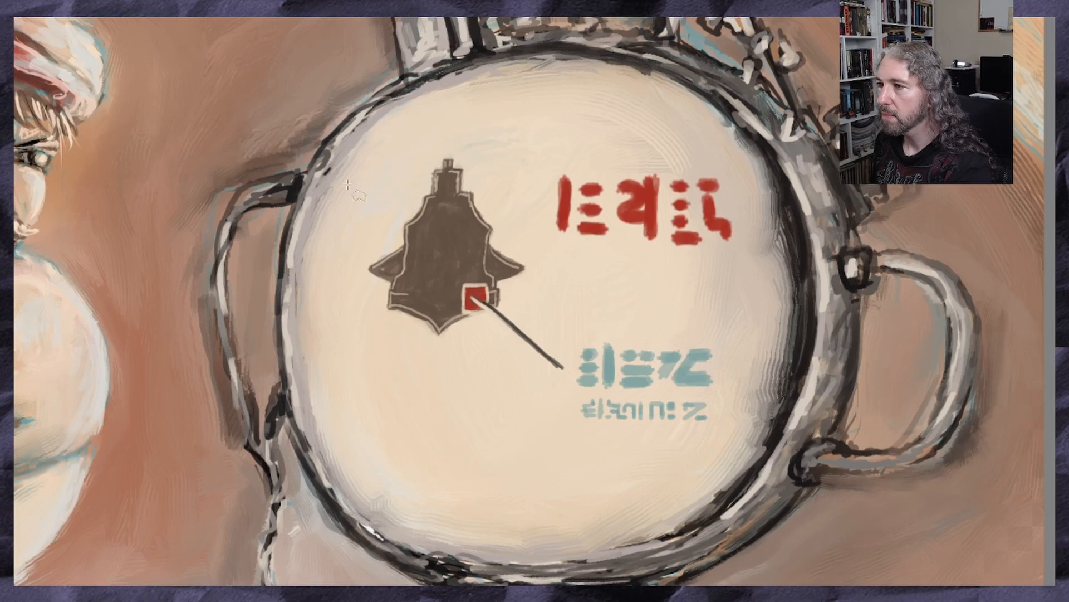
{"action": "key", "text": "ctrl+t"}
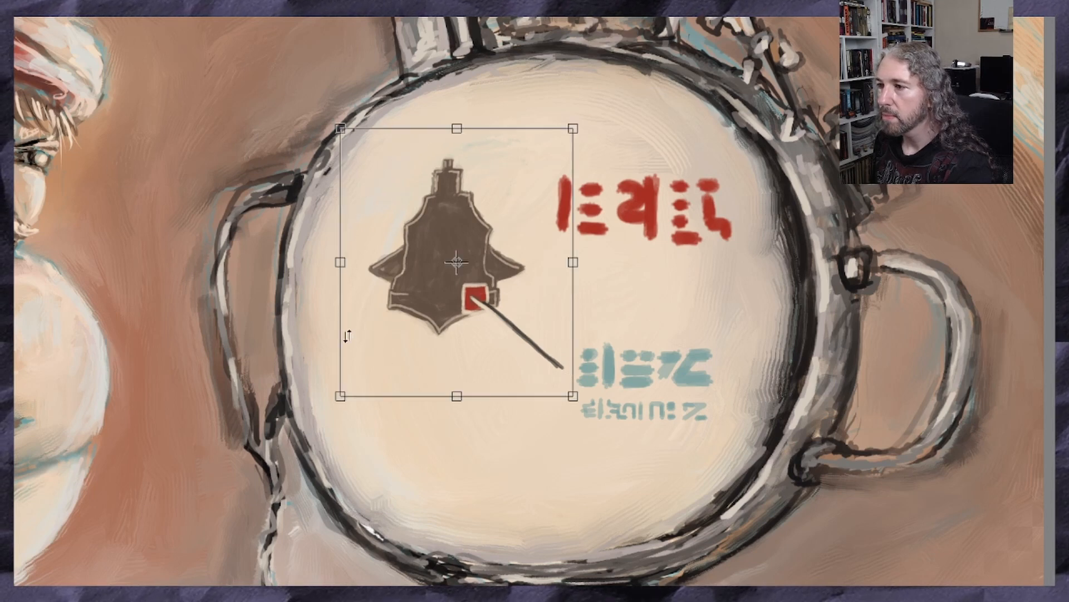
{"action": "left_click_drag", "start_coordinate": [344, 393], "coordinate": [295, 438]}
{"action": "mouse_move", "coordinate": [388, 335]}
{"action": "left_mouse_down"}
{"action": "mouse_move", "coordinate": [390, 317]}
{"action": "mouse_move", "coordinate": [394, 334]}
{"action": "left_mouse_up"}
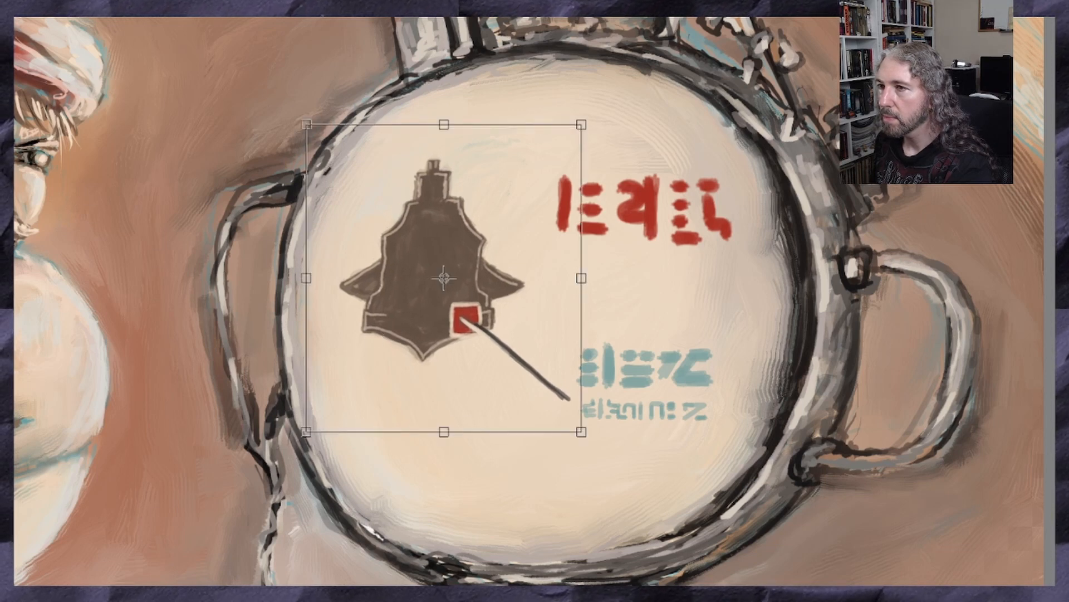
{"action": "key", "text": "Return"}
{"action": "left_click", "coordinate": [162, 1]}
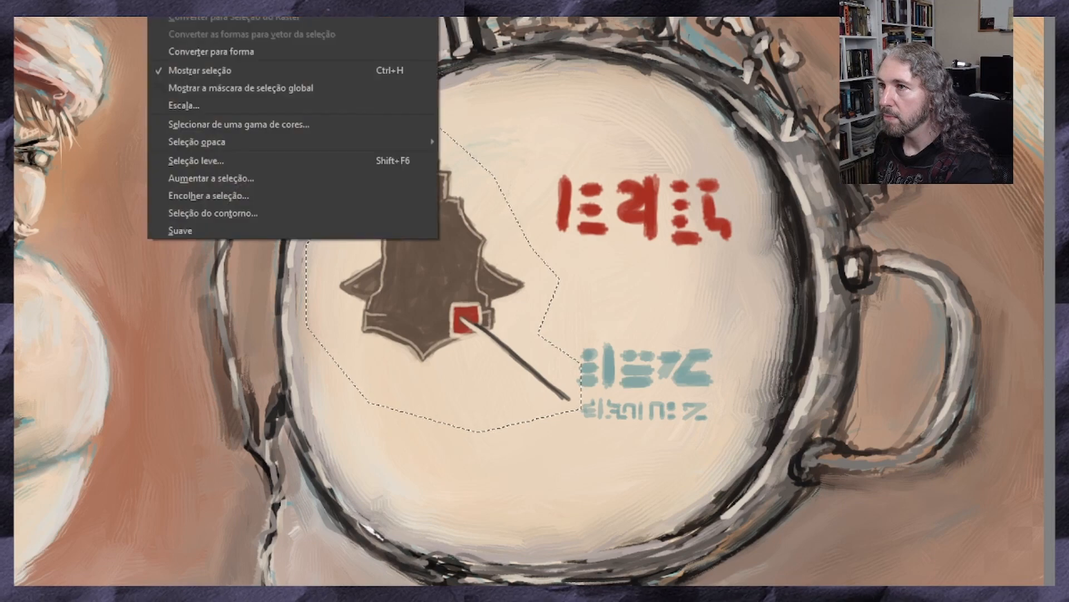
{"action": "key", "text": "ctrl+shift+a"}
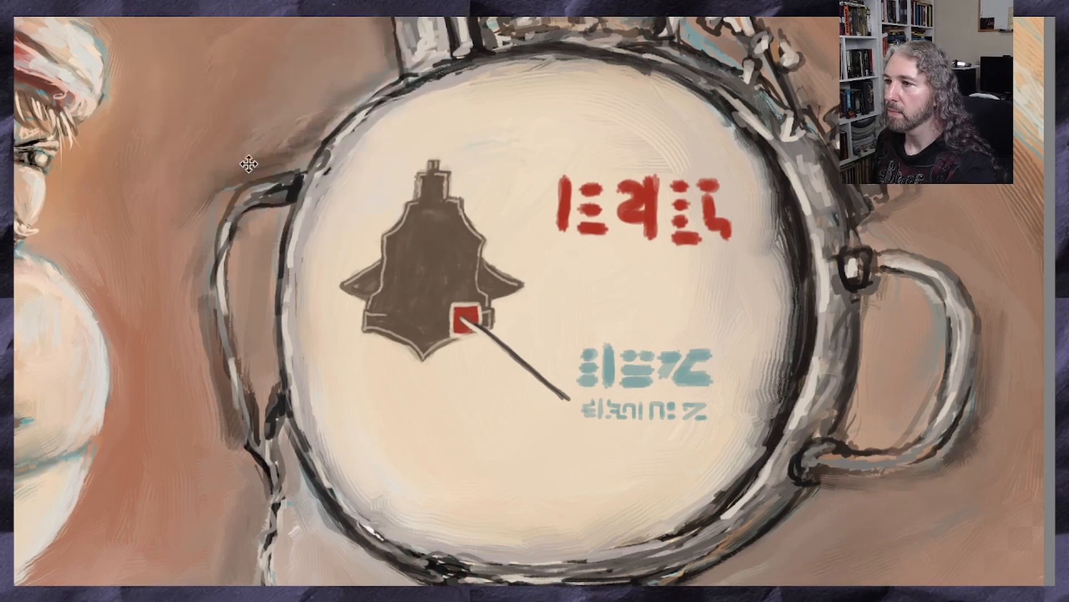
Examine the whole painting at reduced size to judge how the enlarged silhouette reads on the device's face
{"action": "key", "text": "minus"}
{"action": "key", "text": "minus"}
{"action": "key", "text": "minus"}
{"action": "key", "text": "minus"}
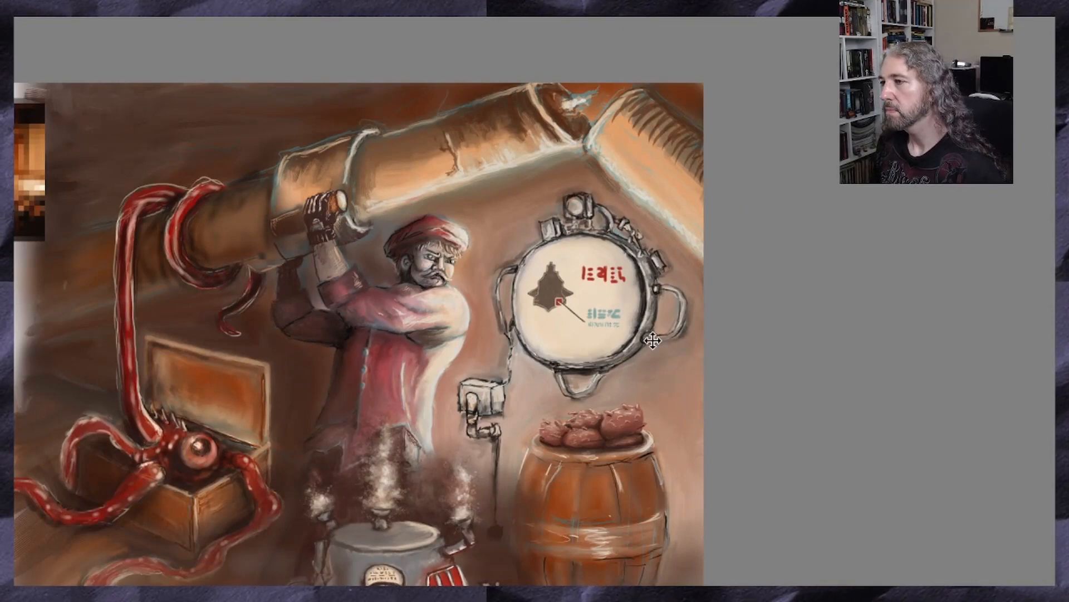
{"action": "key", "text": "minus"}
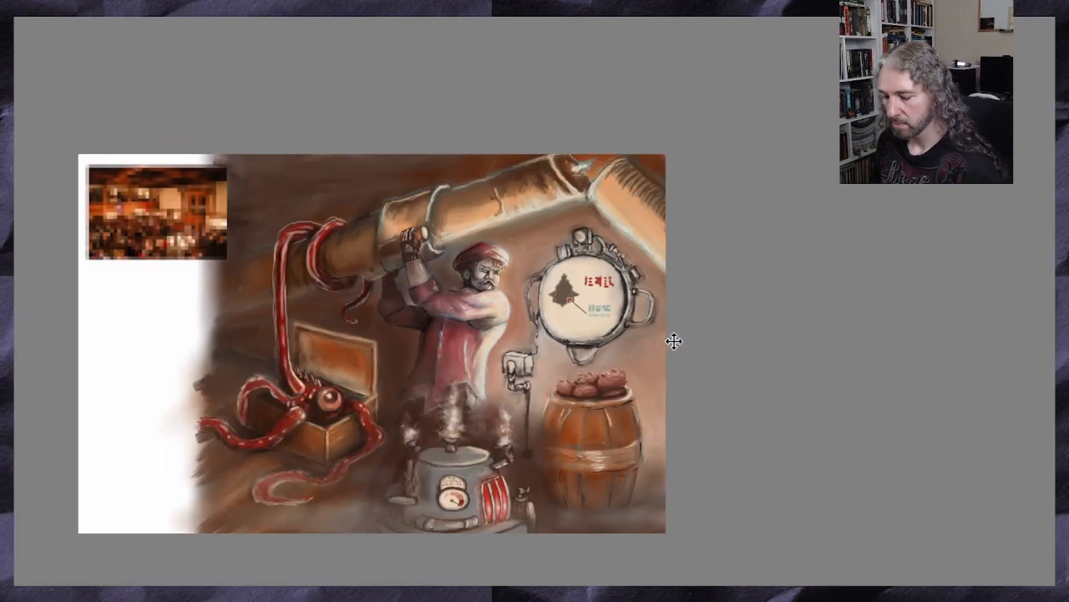
{"action": "key", "text": "plus"}
{"action": "key", "text": "plus"}
{"action": "key", "text": "plus"}
{"action": "key", "text": "plus"}
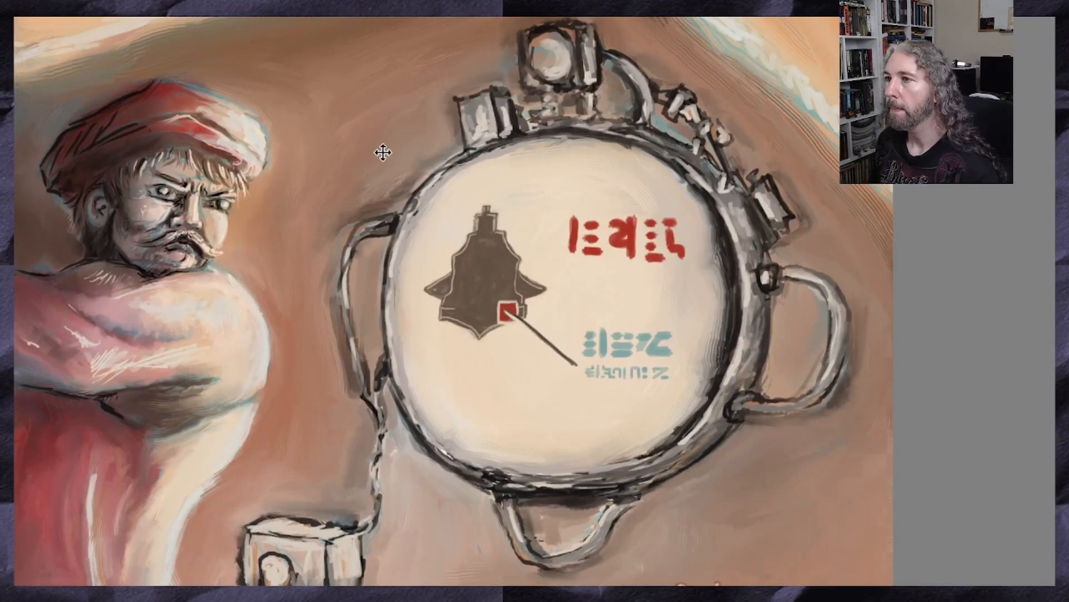
Sample a pale cream from the man's shoulder and try a soft glow over the device's face with a very large brush
{"action": "left_click", "coordinate": [118, 1]}
{"action": "mouse_move", "coordinate": [145, 1]}
{"action": "left_click", "coordinate": [445, 1]}
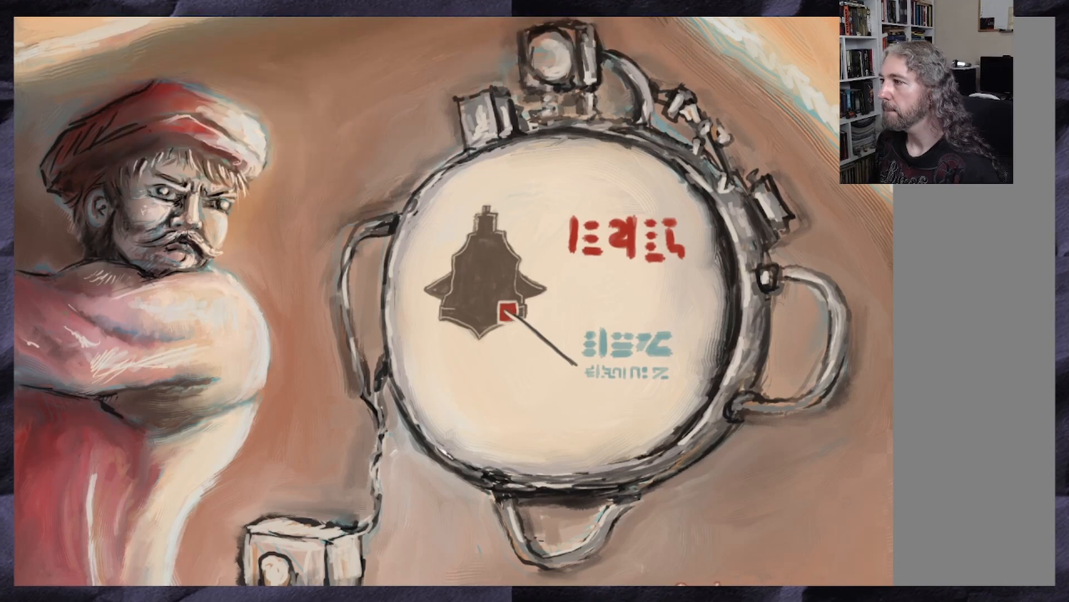
{"action": "left_click", "coordinate": [185, 294], "text": "ctrl"}
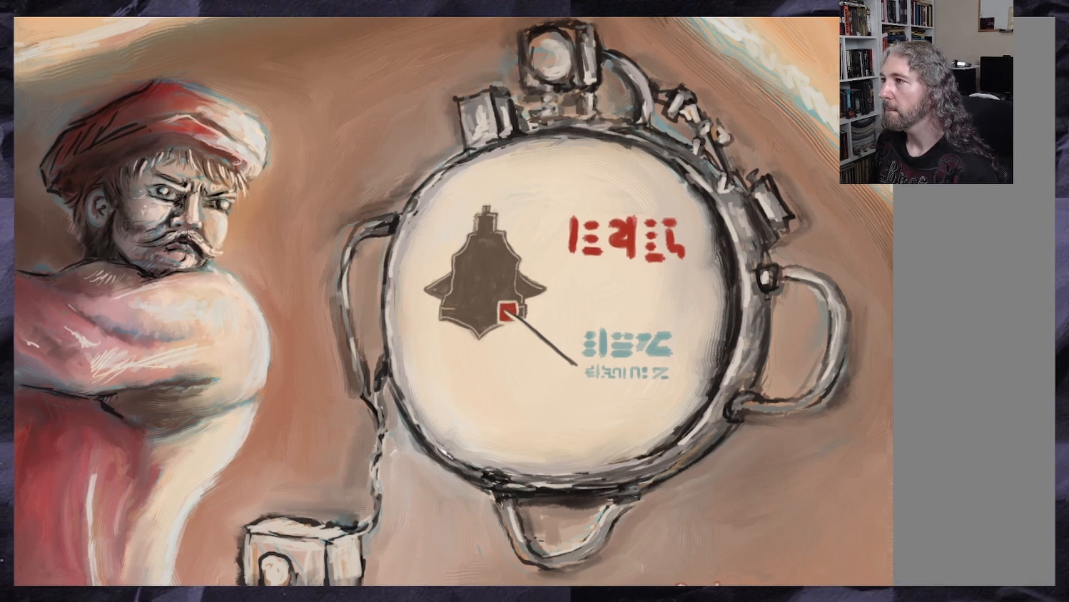
{"action": "scroll", "coordinate": [590, 298], "scroll_direction": "down", "scroll_amount": 2}
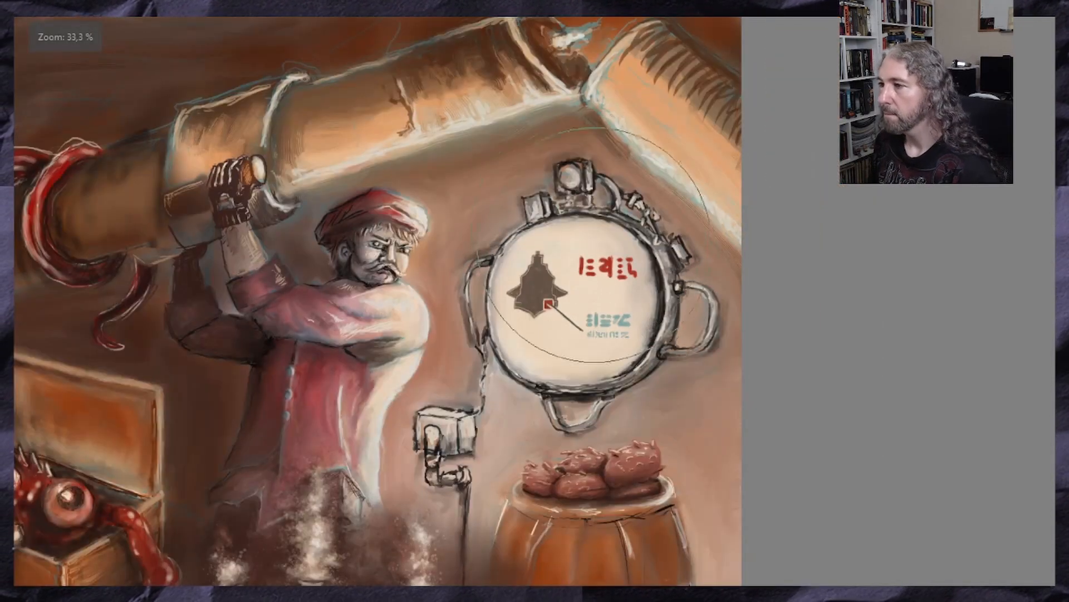
{"action": "left_click_drag", "start_coordinate": [583, 298], "coordinate": [571, 273]}
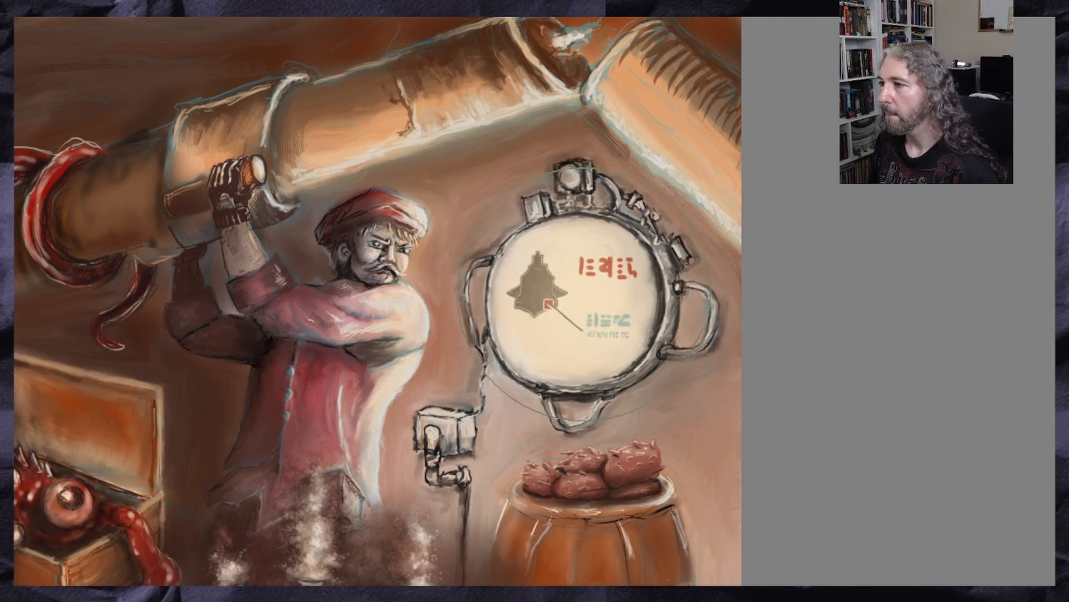
{"action": "mouse_move", "coordinate": [586, 295]}
{"action": "left_mouse_down"}
{"action": "mouse_move", "coordinate": [566, 275]}
{"action": "mouse_move", "coordinate": [632, 264]}
{"action": "mouse_move", "coordinate": [606, 345]}
{"action": "mouse_move", "coordinate": [474, 267]}
{"action": "mouse_move", "coordinate": [635, 222]}
{"action": "mouse_move", "coordinate": [620, 301]}
{"action": "mouse_move", "coordinate": [605, 255]}
{"action": "mouse_move", "coordinate": [539, 339]}
{"action": "mouse_move", "coordinate": [557, 313]}
{"action": "left_mouse_up"}
{"action": "key", "text": "minus"}
{"action": "key", "text": "minus"}
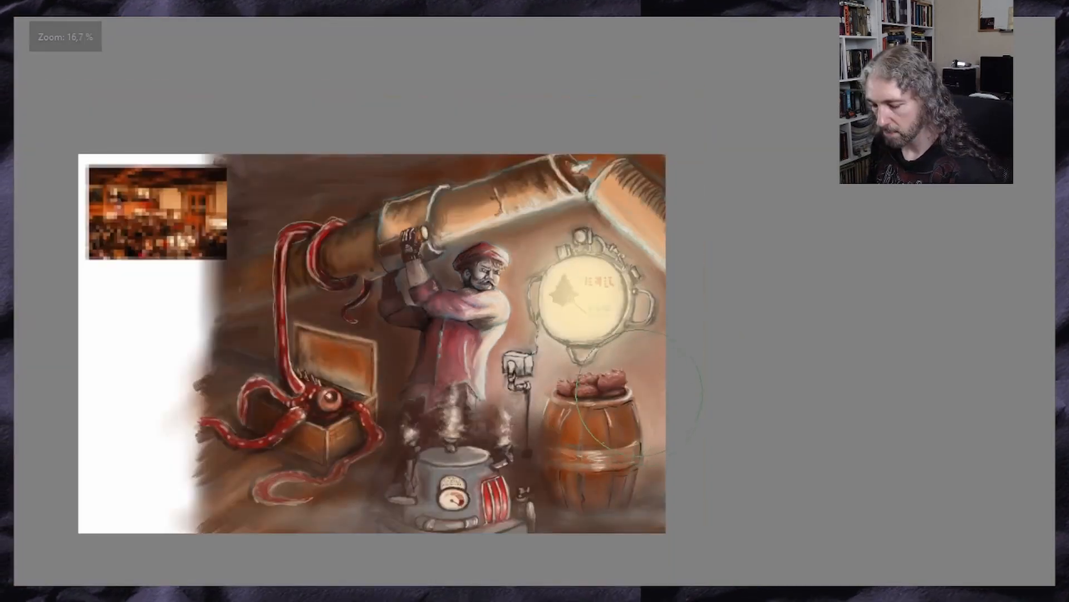
{"action": "key", "text": "plus"}
{"action": "key", "text": "plus"}
{"action": "key", "text": "plus"}
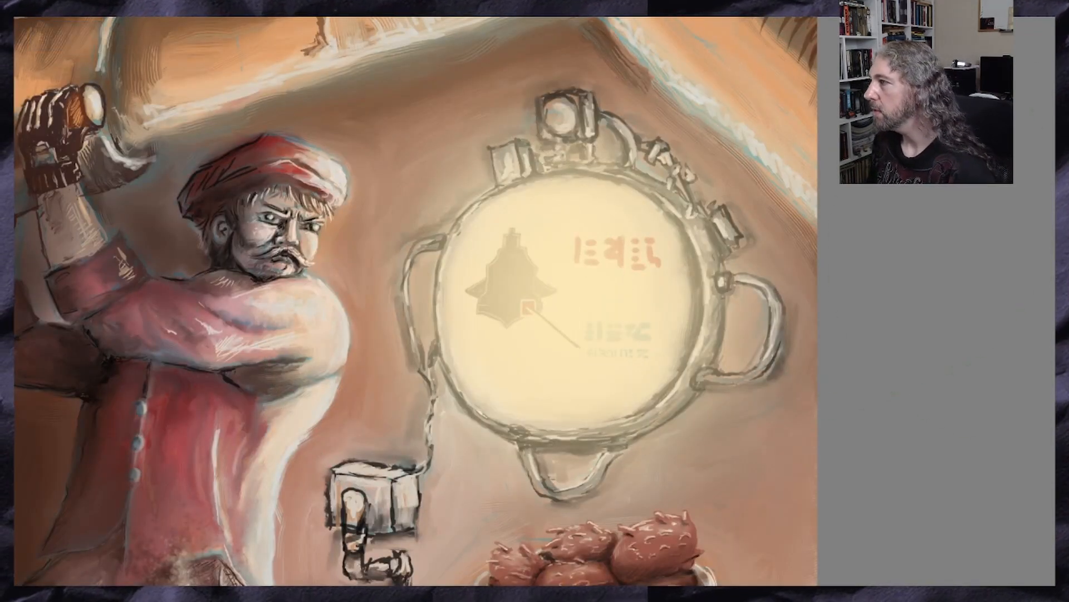
Try the device's glow in Overlay blending and as a strong white light, undoing the versions
{"action": "key", "text": "alt+shift+o"}
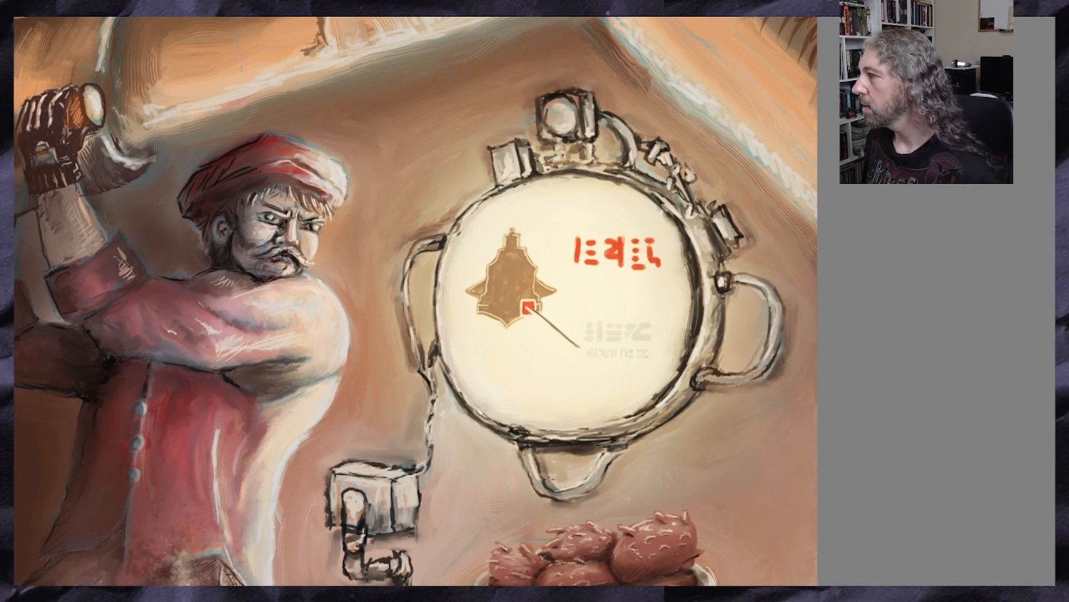
{"action": "key", "text": "ctrl+z"}
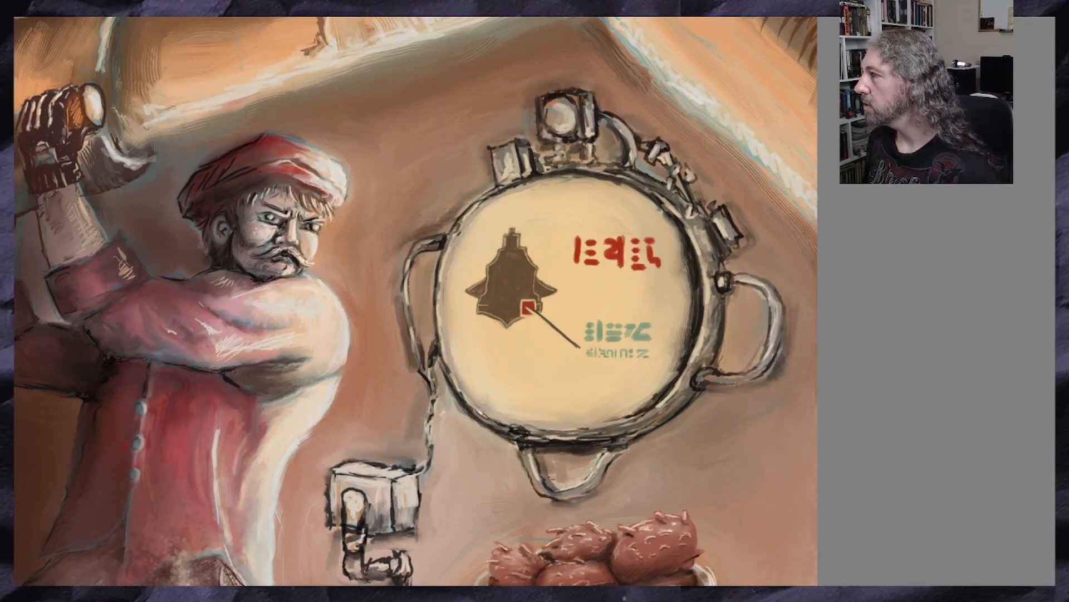
{"action": "left_click", "coordinate": [567, 301]}
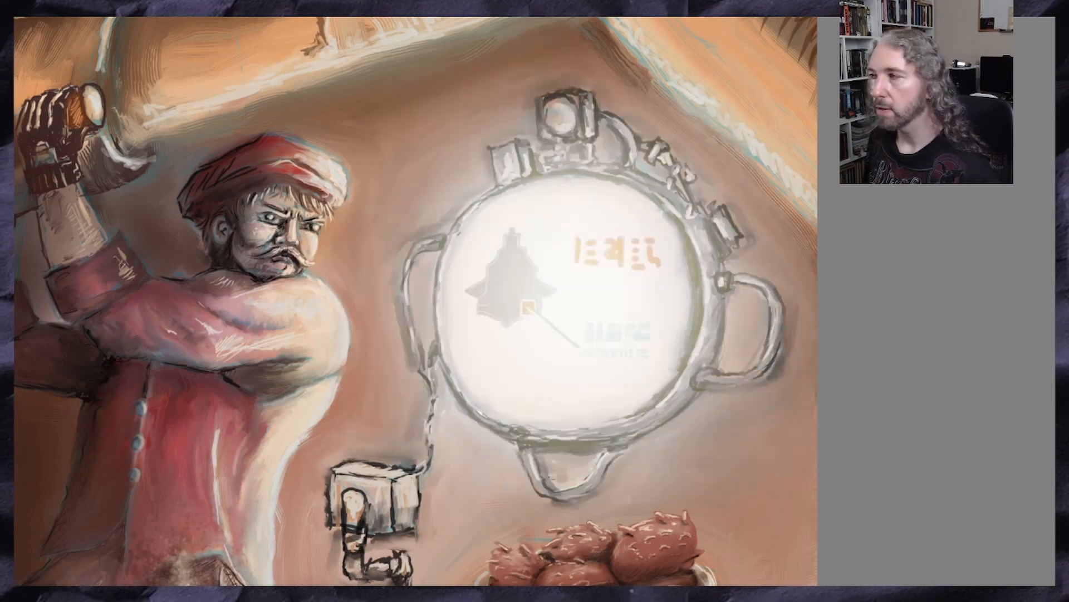
{"action": "key", "text": "ctrl+z"}
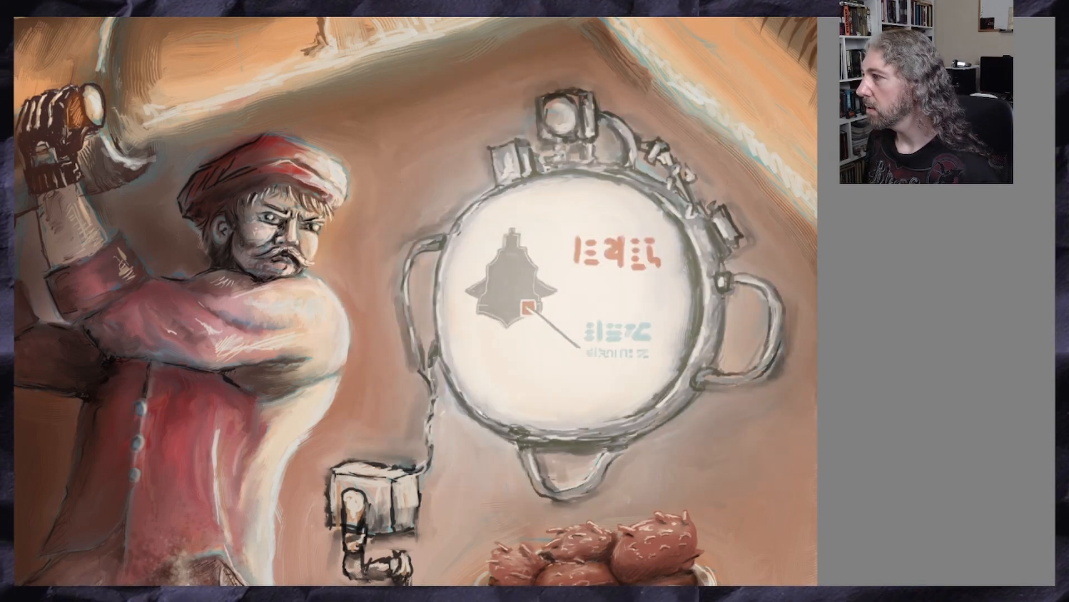
{"action": "key", "text": "ctrl+z"}
{"action": "key", "text": "ctrl+z"}
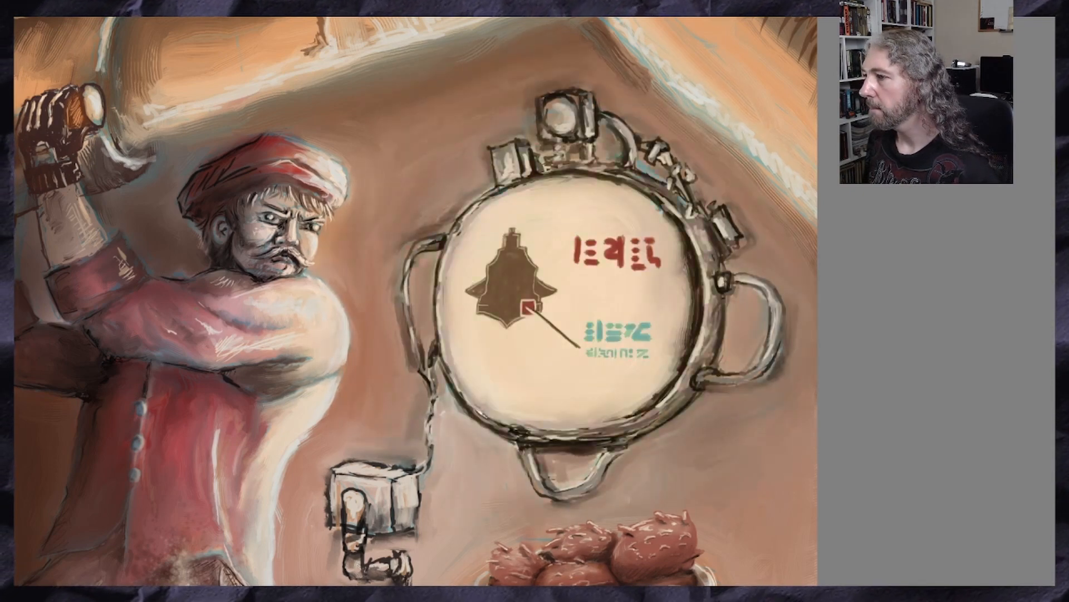
Try subtler warm glows over the device's face and compare them by undoing and redoing
{"action": "left_click", "coordinate": [570, 298]}
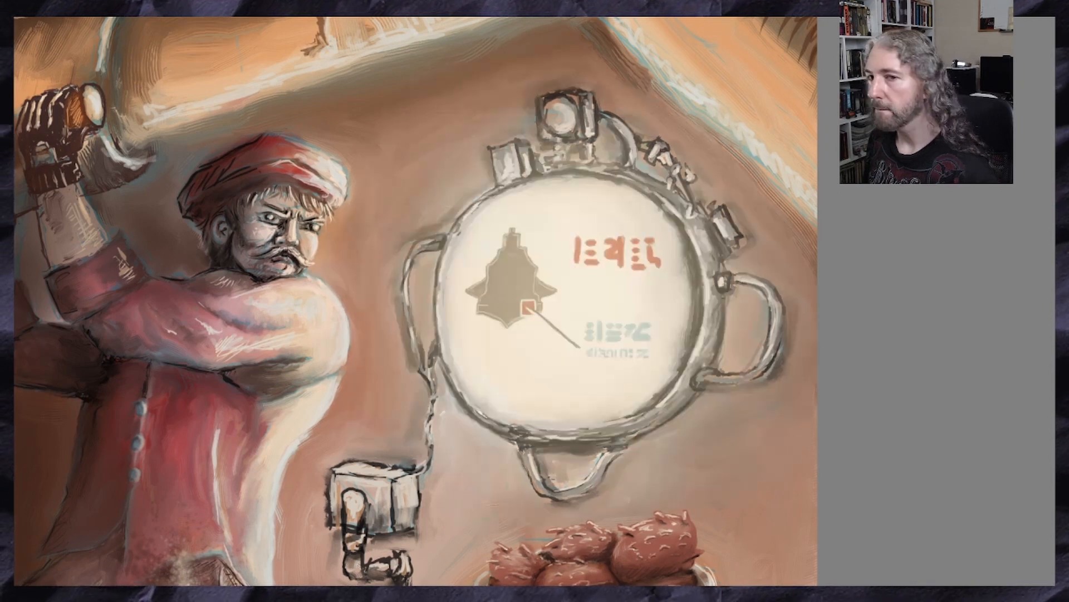
{"action": "key", "text": "ctrl+z"}
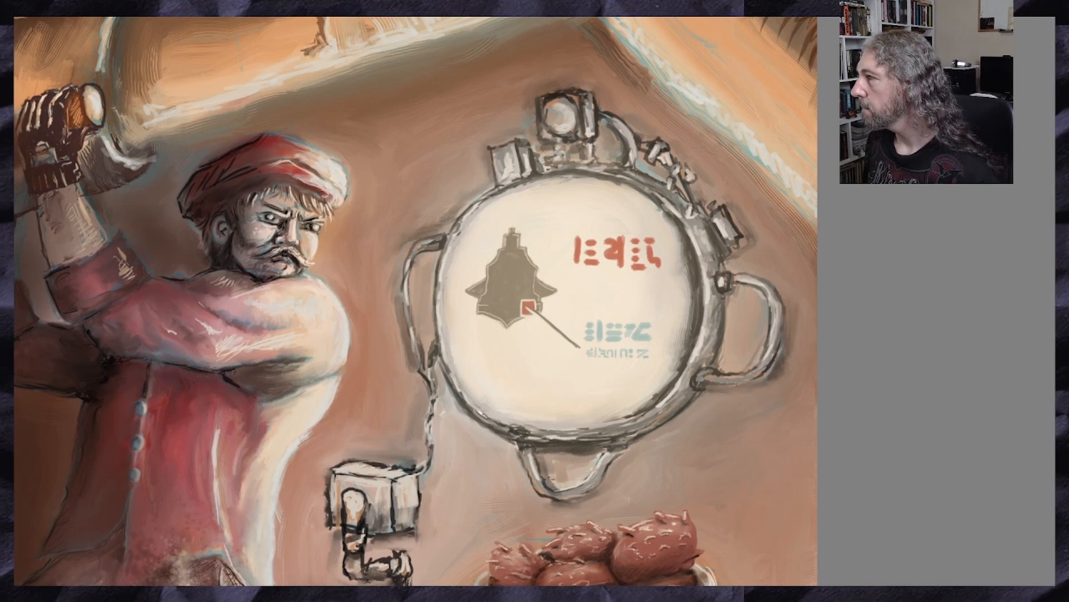
{"action": "key", "text": "ctrl+z"}
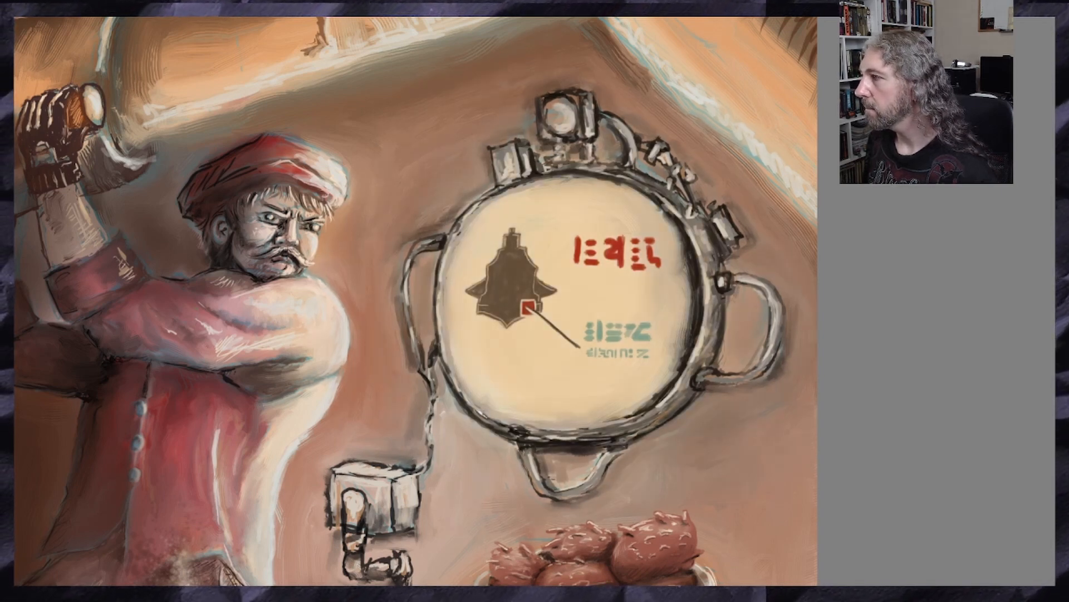
{"action": "key", "text": "ctrl+shift+z"}
{"action": "key", "text": "ctrl+z"}
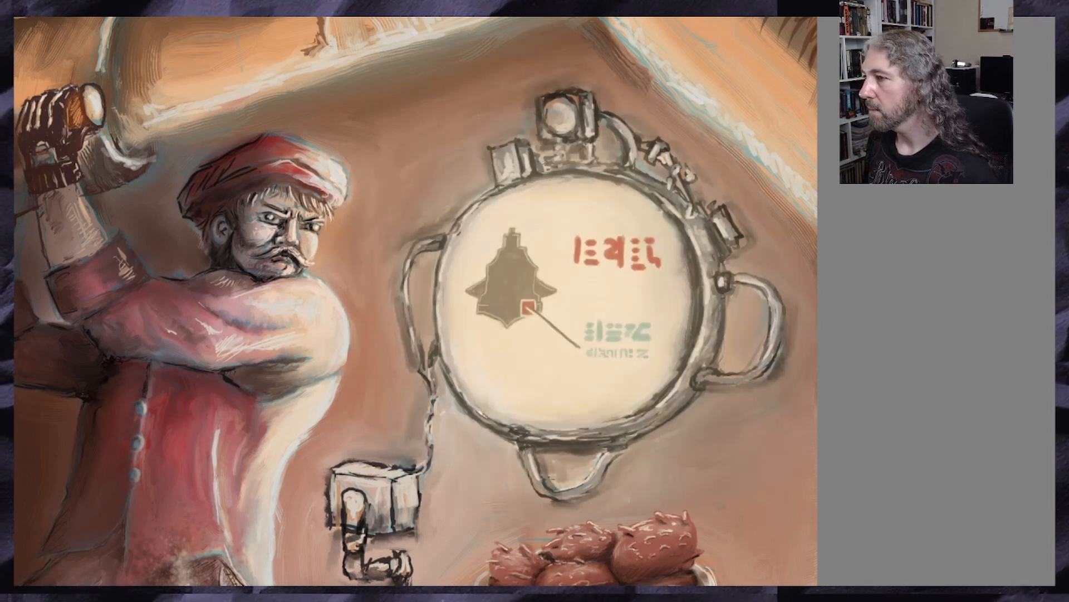
{"action": "key", "text": "ctrl+shift+z"}
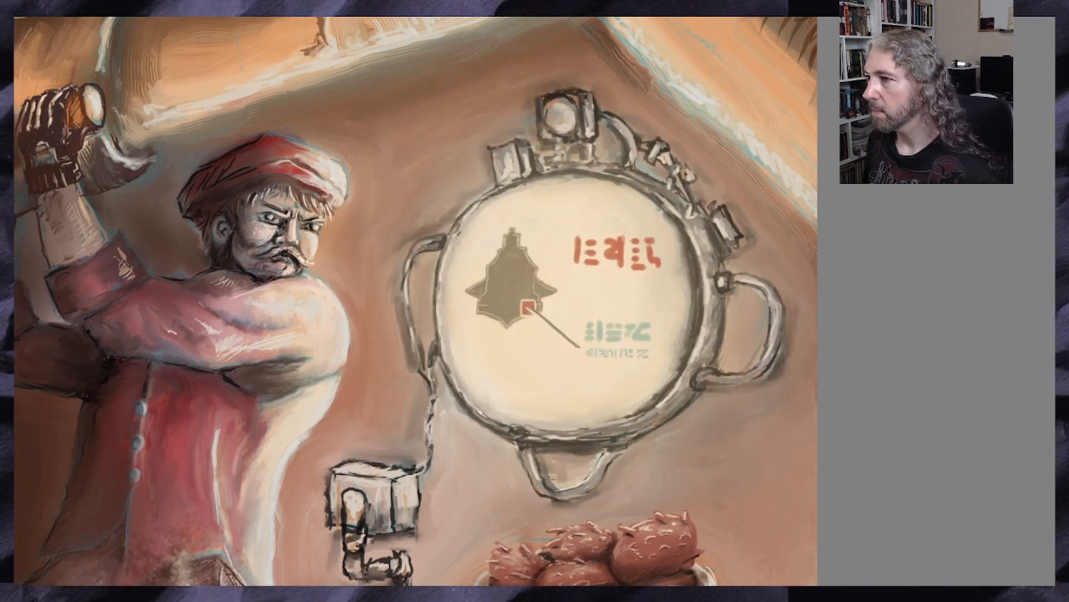
Replace the warm glow on the device's face with a soft off-white one that lightens the silhouette and glyphs
{"action": "key", "text": "minus"}
{"action": "key", "text": "minus"}
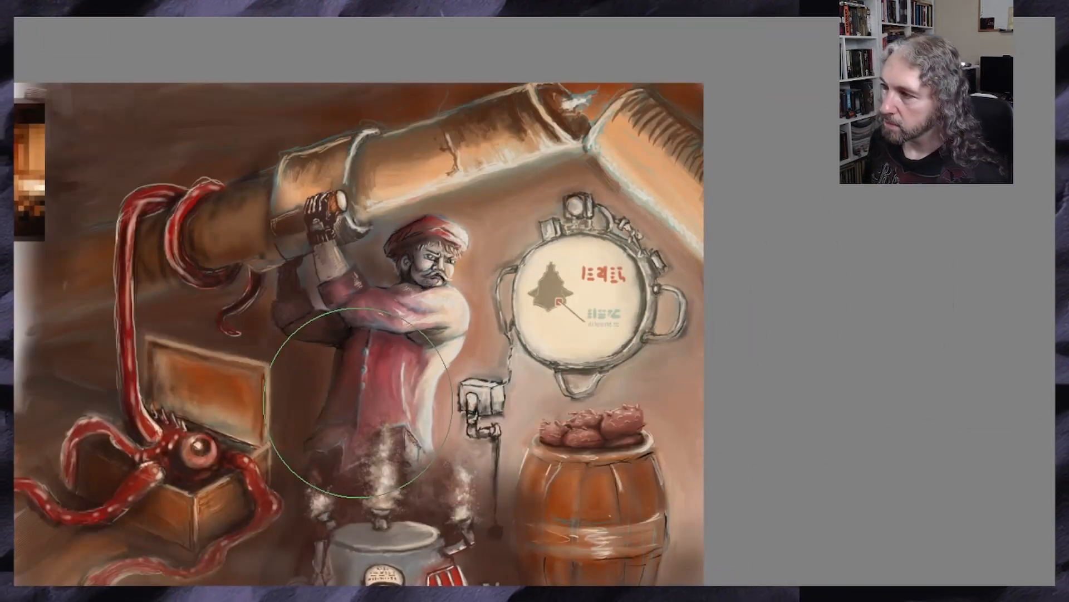
{"action": "key", "text": "plus"}
{"action": "key", "text": "plus"}
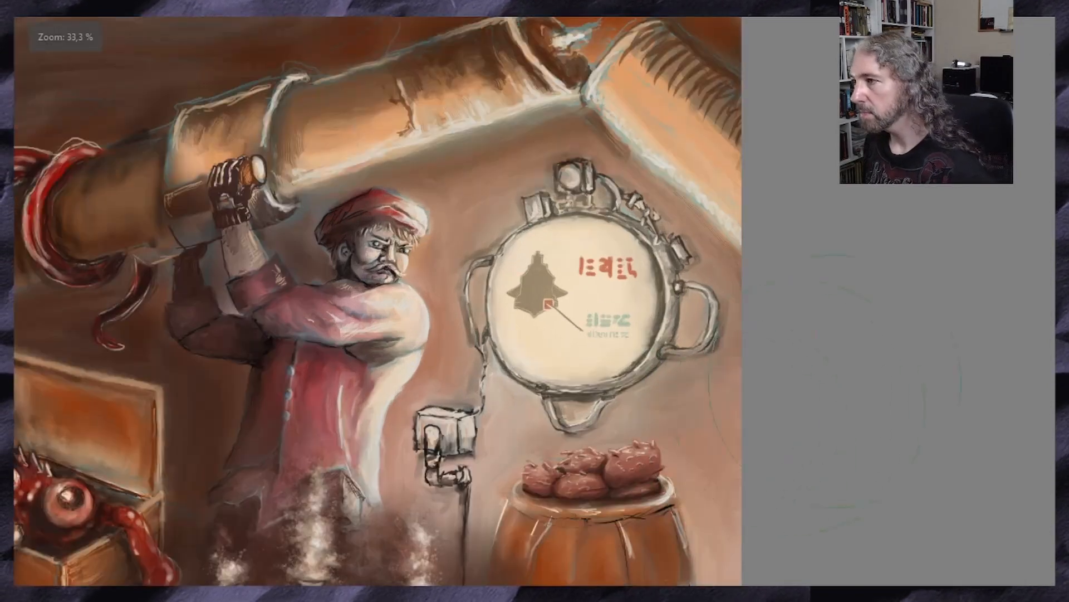
{"action": "key", "text": "ctrl+z"}
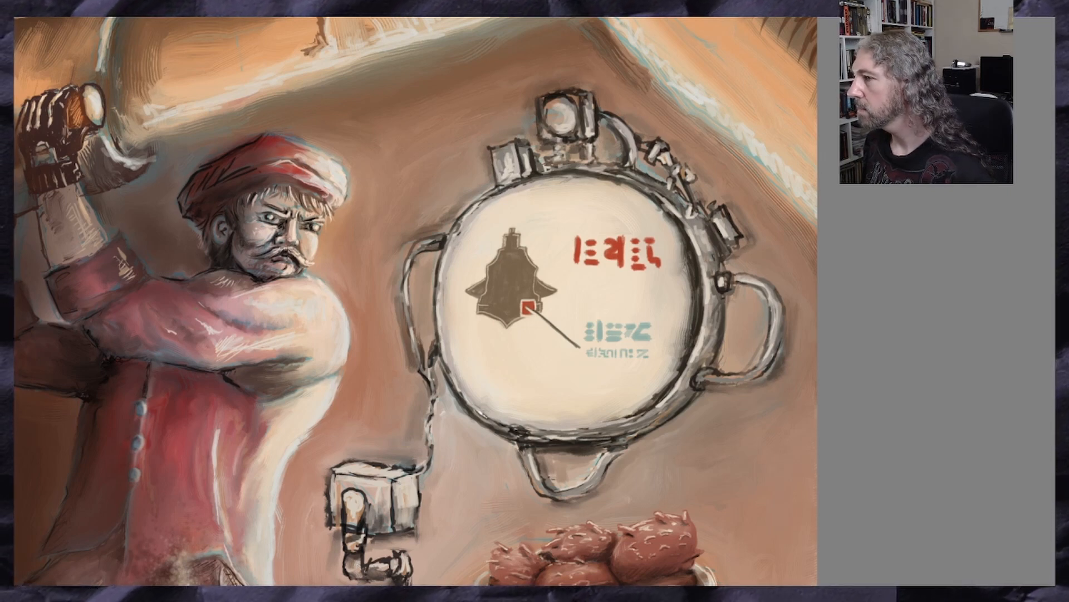
{"action": "key", "text": "ctrl+z"}
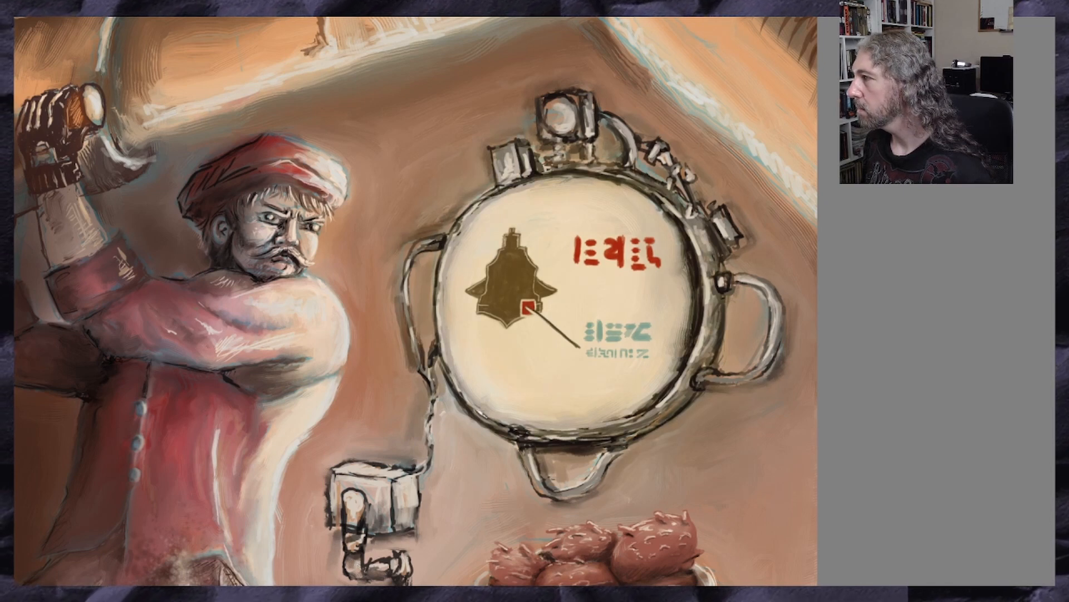
{"action": "key", "text": "ctrl+shift+z"}
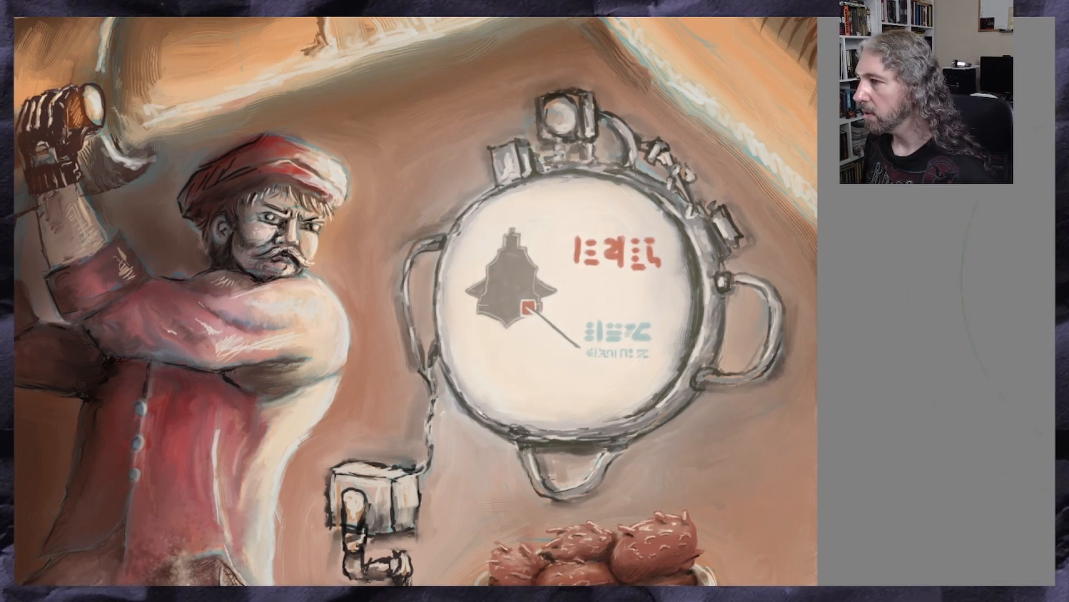
Examine the glowing device against the man and the barrel at several zoom levels
{"action": "scroll", "coordinate": [566, 381], "scroll_direction": "down", "scroll_amount": 1}
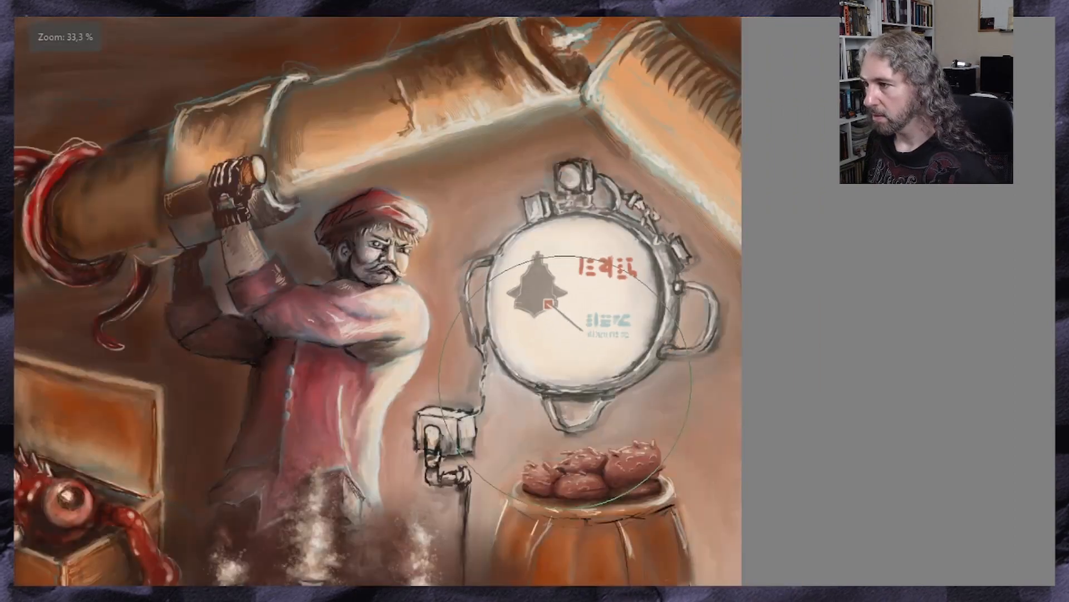
{"action": "scroll", "coordinate": [565, 382], "scroll_direction": "down", "scroll_amount": 1}
{"action": "scroll", "coordinate": [580, 362], "scroll_direction": "up", "scroll_amount": 3}
{"action": "scroll", "coordinate": [592, 344], "scroll_direction": "down", "scroll_amount": 1}
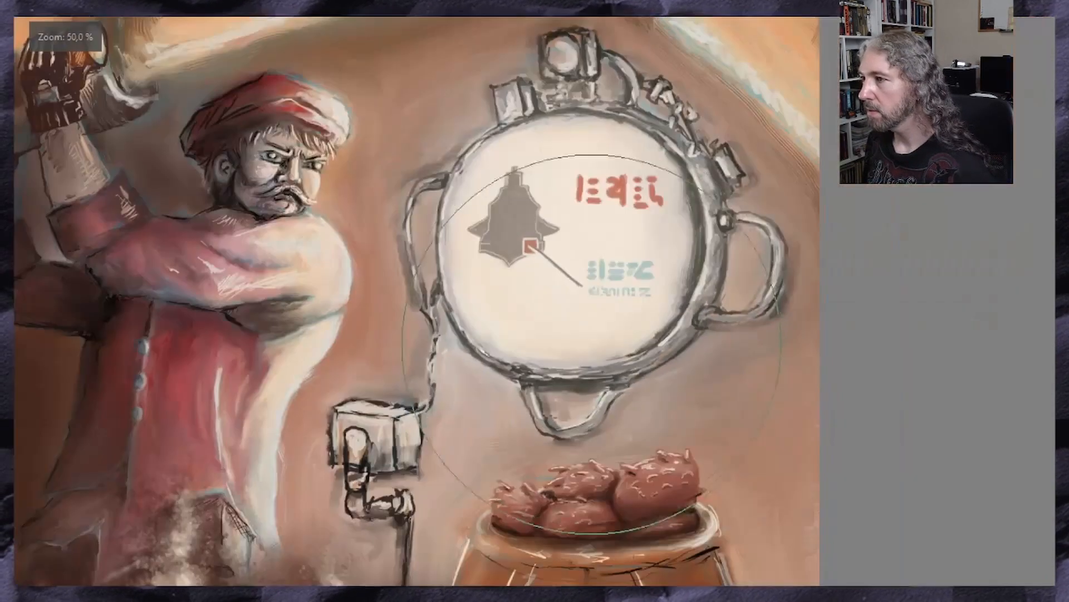
{"action": "scroll", "coordinate": [592, 344], "scroll_direction": "up", "scroll_amount": 2}
{"action": "scroll", "coordinate": [489, 196], "scroll_direction": "down", "scroll_amount": 3}
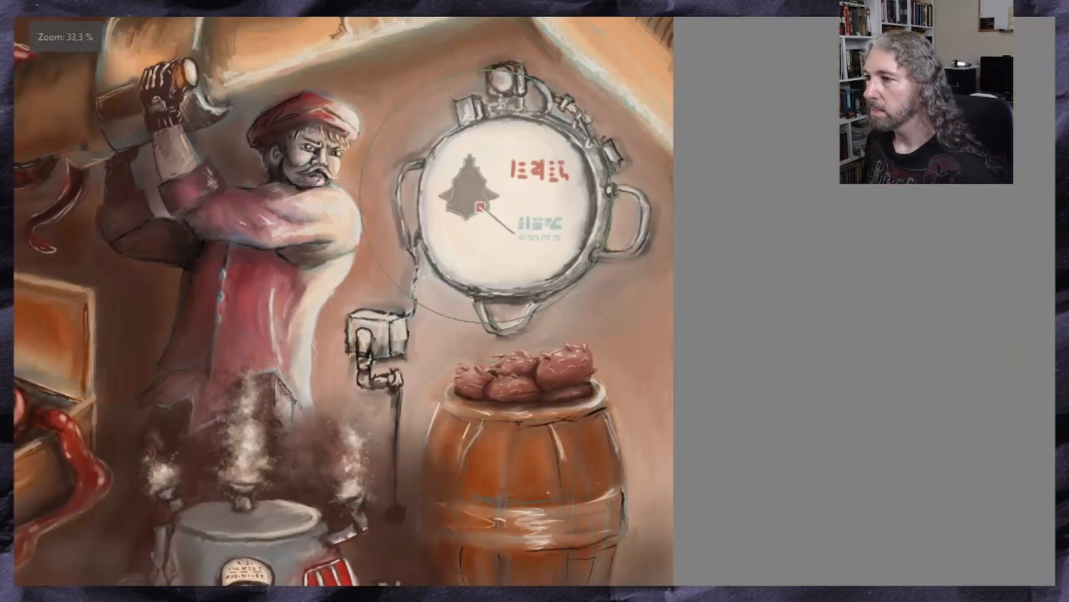
{"action": "scroll", "coordinate": [486, 196], "scroll_direction": "down", "scroll_amount": 1}
{"action": "scroll", "coordinate": [481, 189], "scroll_direction": "up", "scroll_amount": 3}
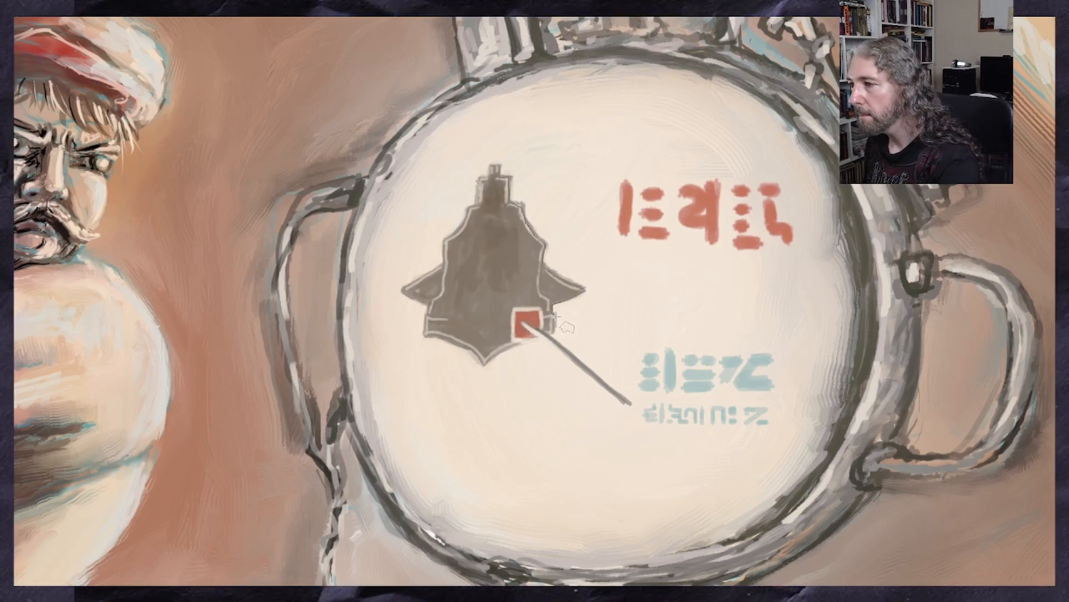
Select the silhouette on the device's face along its outline and darken it together with its red marker square
{"action": "left_click", "coordinate": [555, 333]}
{"action": "left_click", "coordinate": [523, 340]}
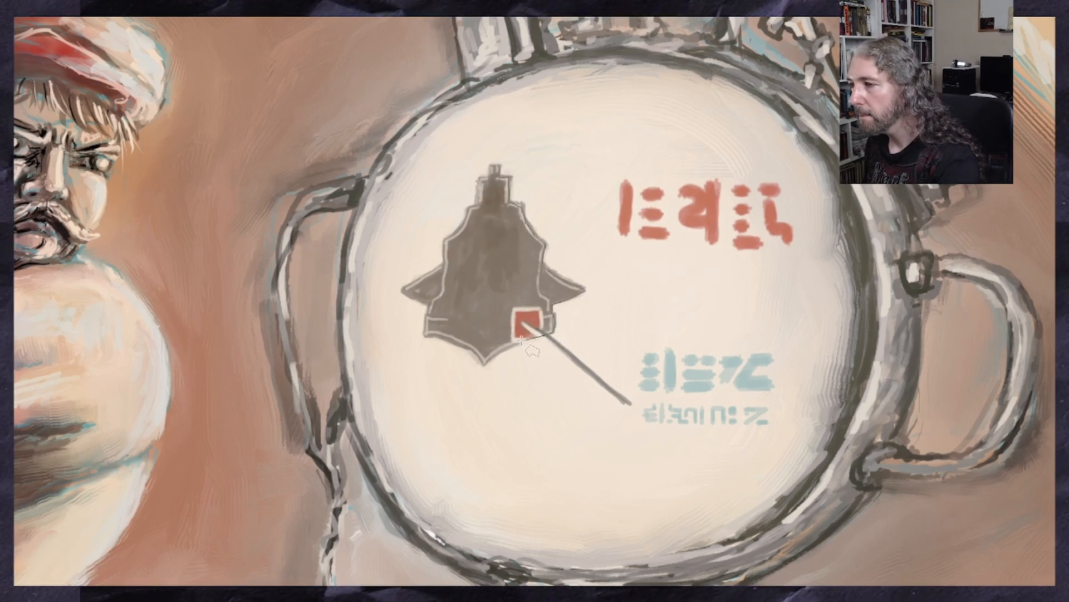
{"action": "left_click", "coordinate": [497, 352]}
{"action": "left_click", "coordinate": [484, 364]}
{"action": "left_click", "coordinate": [466, 351]}
{"action": "left_click", "coordinate": [426, 334]}
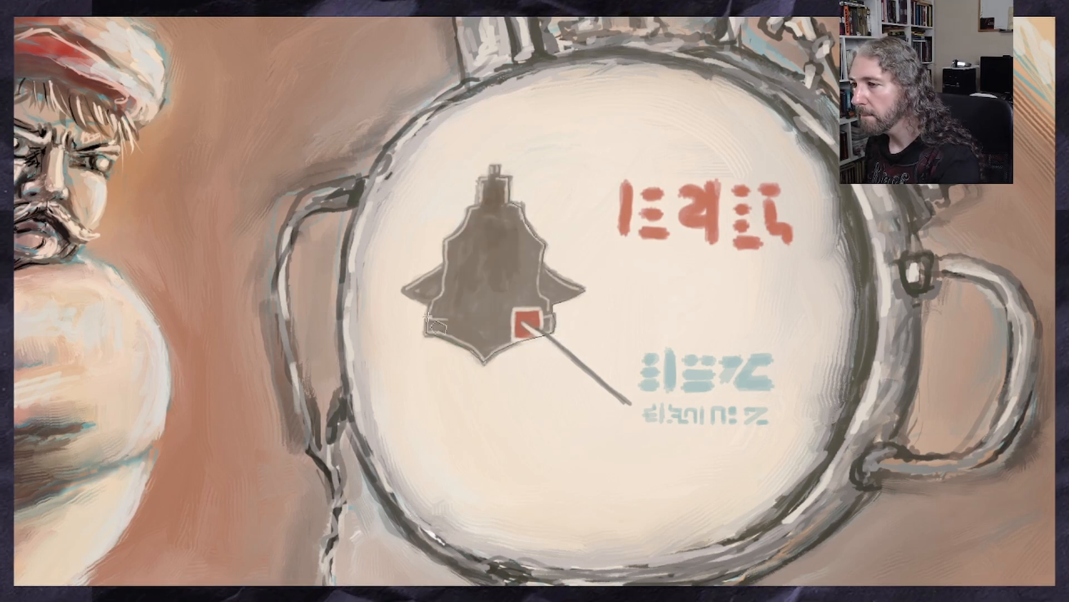
{"action": "left_click", "coordinate": [428, 306]}
{"action": "left_click", "coordinate": [402, 290]}
{"action": "left_click", "coordinate": [444, 263]}
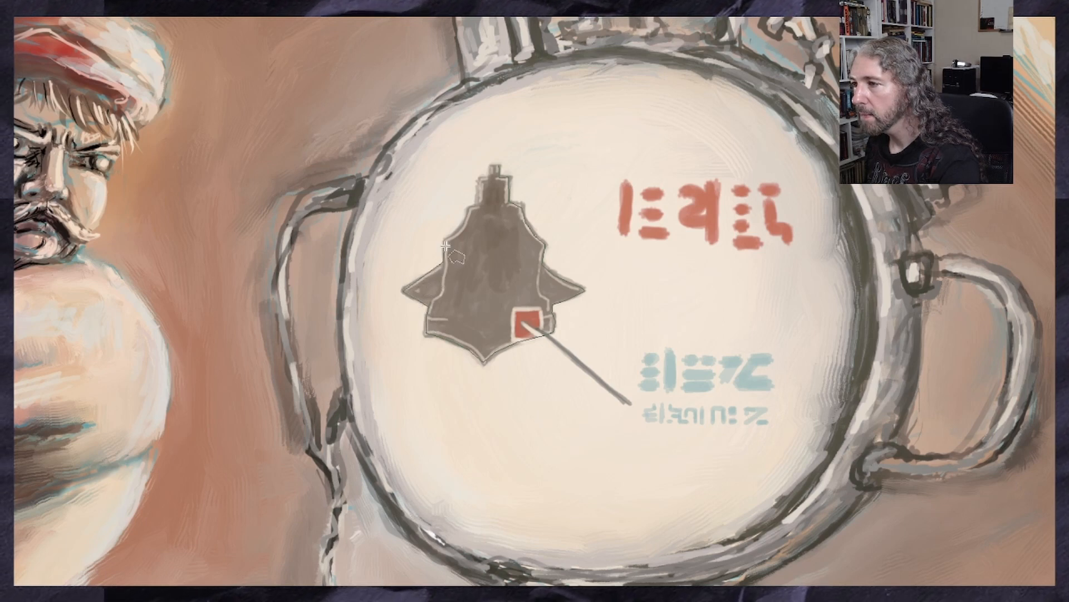
{"action": "left_click", "coordinate": [445, 242]}
{"action": "left_click", "coordinate": [459, 231]}
{"action": "left_click", "coordinate": [467, 209]}
{"action": "left_click", "coordinate": [477, 205]}
{"action": "left_click", "coordinate": [479, 177]}
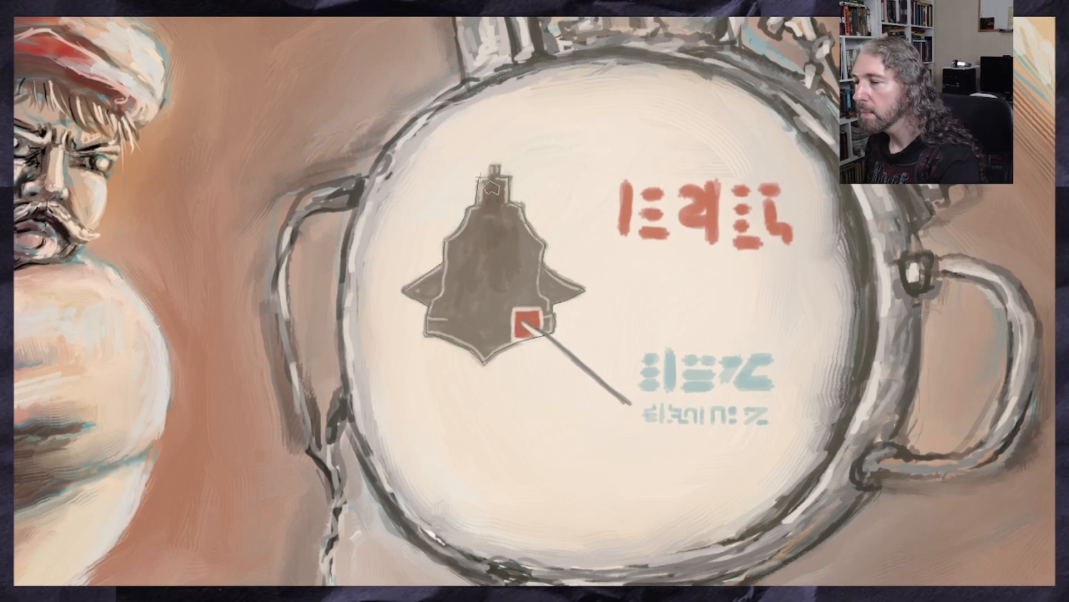
{"action": "left_click", "coordinate": [489, 176]}
{"action": "left_click", "coordinate": [490, 167]}
{"action": "left_click", "coordinate": [499, 164]}
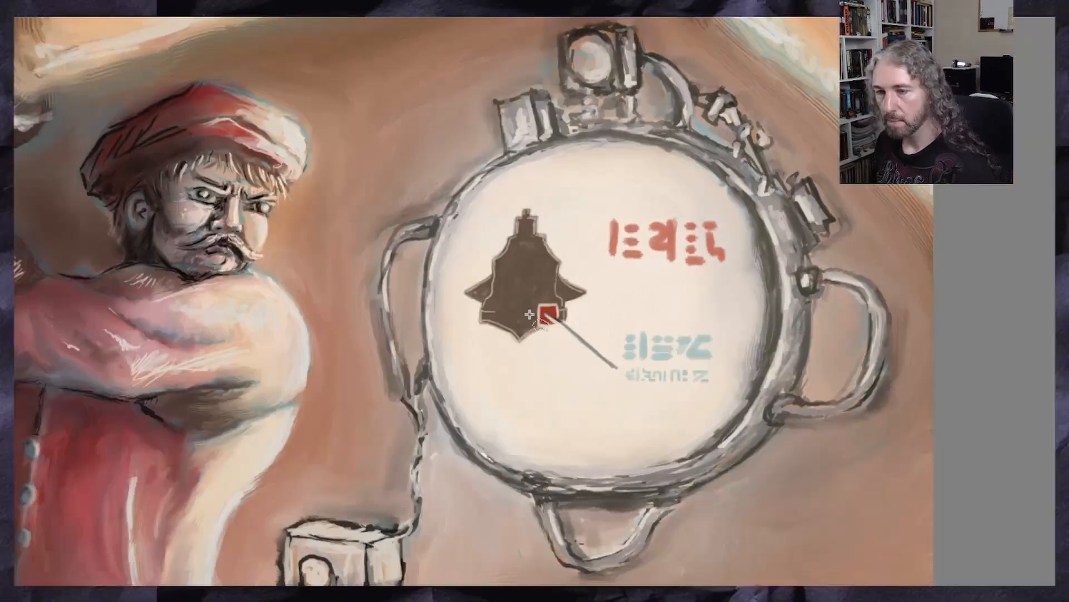
{"action": "key", "text": "minus"}
{"action": "key", "text": "minus"}
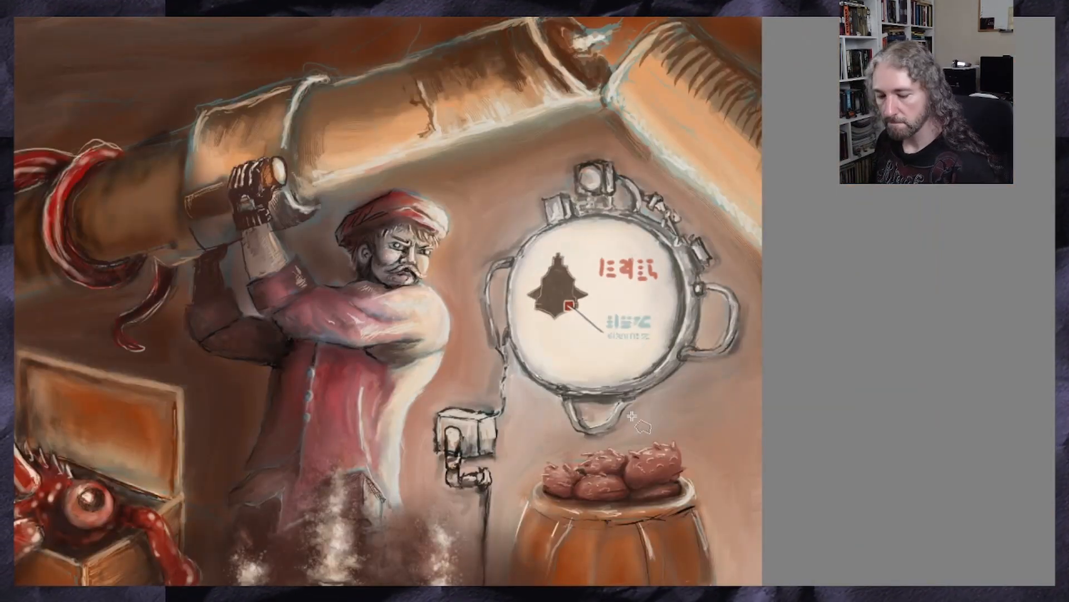
{"action": "key", "text": "plus"}
{"action": "key", "text": "plus"}
{"action": "key", "text": "plus"}
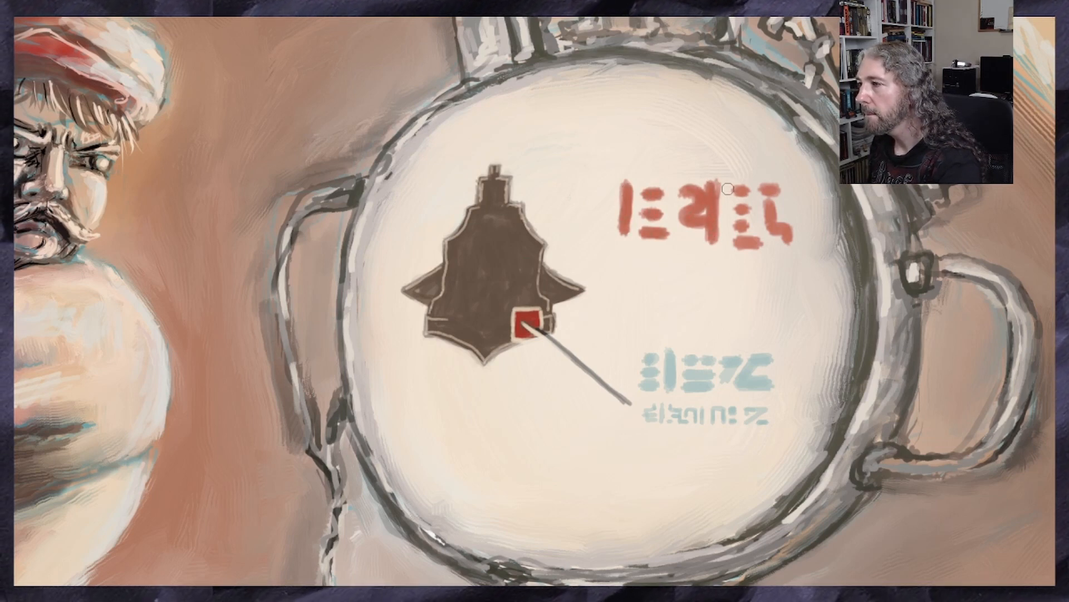
Touch up the strokes of the last red glyph on the device's face
{"action": "left_click_drag", "start_coordinate": [760, 243], "coordinate": [737, 247]}
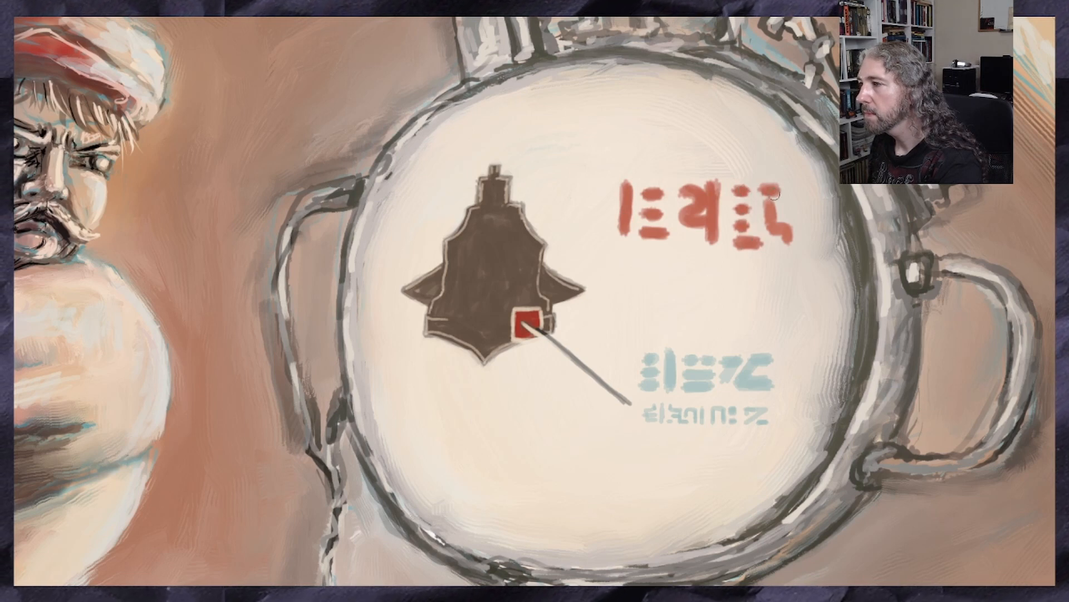
{"action": "left_click_drag", "start_coordinate": [775, 194], "coordinate": [791, 245]}
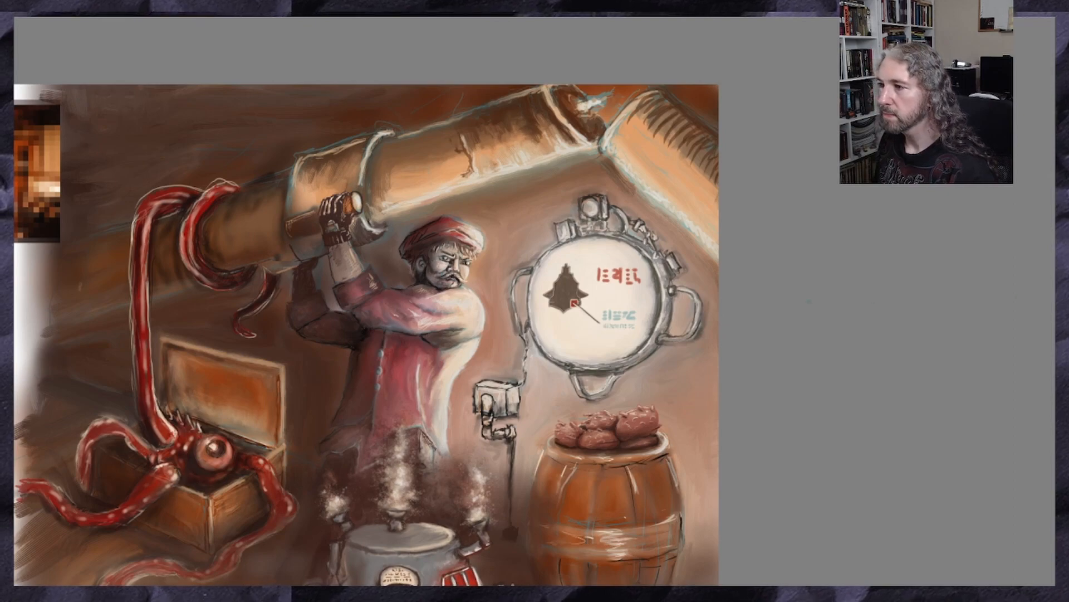
Paint a thick pale-yellow ring on the device's face just below the silhouette
{"action": "scroll", "coordinate": [582, 301], "scroll_direction": "up", "scroll_amount": 4}
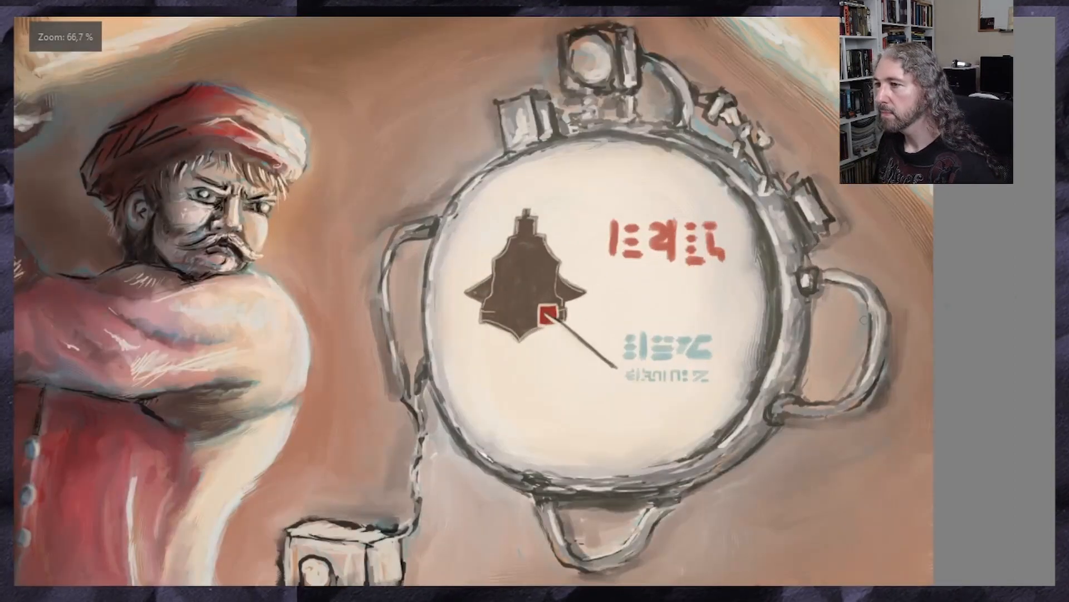
{"action": "scroll", "coordinate": [593, 300], "scroll_direction": "up", "scroll_amount": 2}
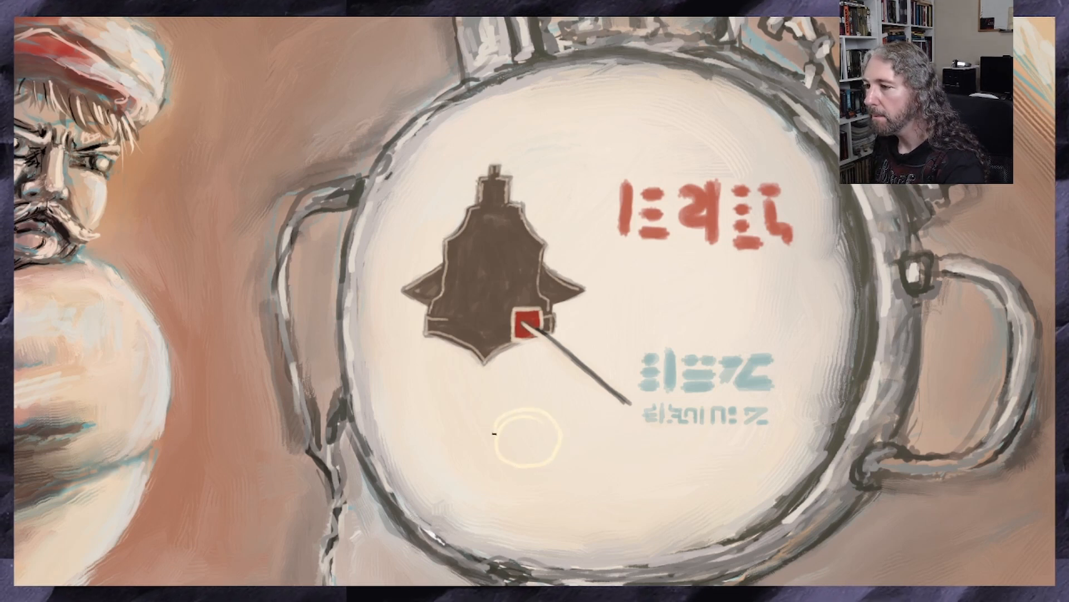
{"action": "mouse_move", "coordinate": [507, 458]}
{"action": "left_mouse_down"}
{"action": "mouse_move", "coordinate": [552, 457]}
{"action": "mouse_move", "coordinate": [559, 426]}
{"action": "mouse_move", "coordinate": [516, 407]}
{"action": "mouse_move", "coordinate": [496, 421]}
{"action": "left_mouse_up"}
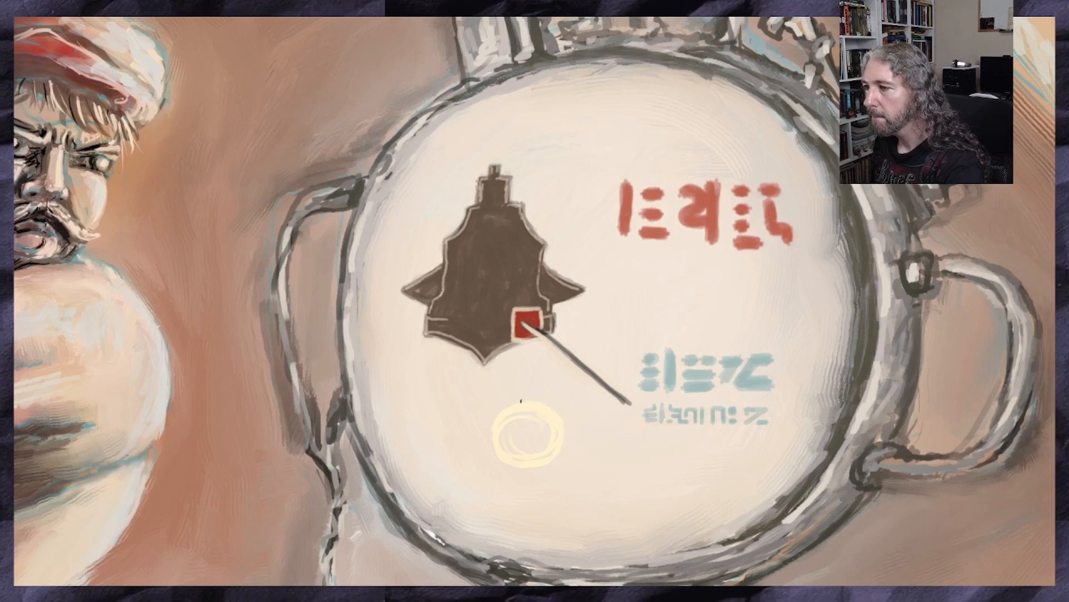
{"action": "mouse_move", "coordinate": [523, 403]}
{"action": "left_mouse_down"}
{"action": "mouse_move", "coordinate": [556, 416]}
{"action": "mouse_move", "coordinate": [501, 417]}
{"action": "left_mouse_up"}
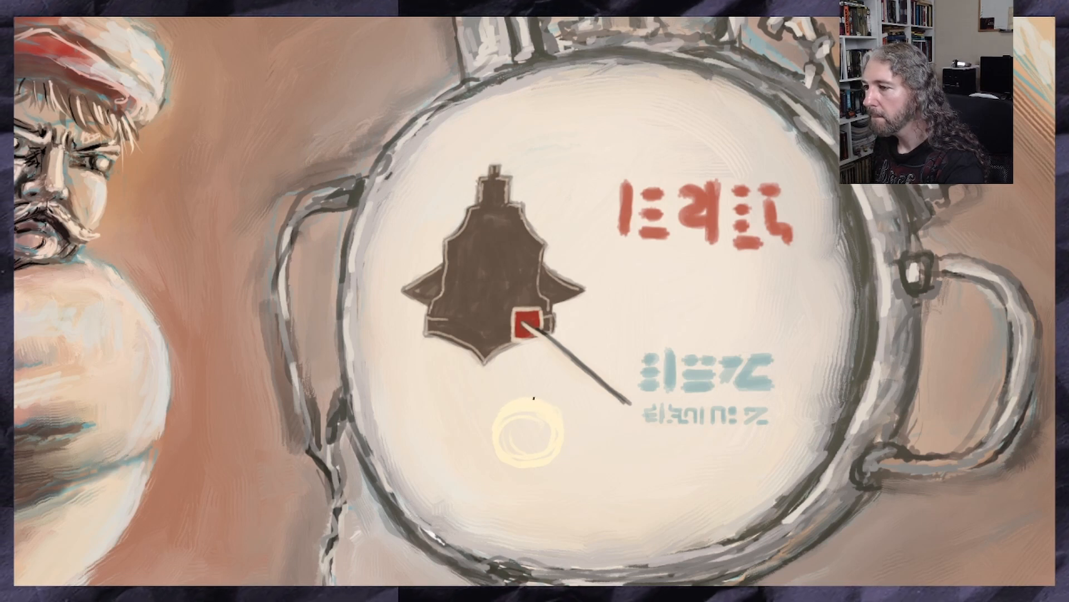
{"action": "left_click_drag", "start_coordinate": [539, 402], "coordinate": [557, 450]}
Paint pale-yellow vertical and horizontal lines through the ring, extending past its edge, to form a crosshair symbol
{"action": "mouse_move", "coordinate": [523, 397]}
{"action": "left_mouse_down"}
{"action": "mouse_move", "coordinate": [516, 445]}
{"action": "mouse_move", "coordinate": [529, 476]}
{"action": "left_mouse_up"}
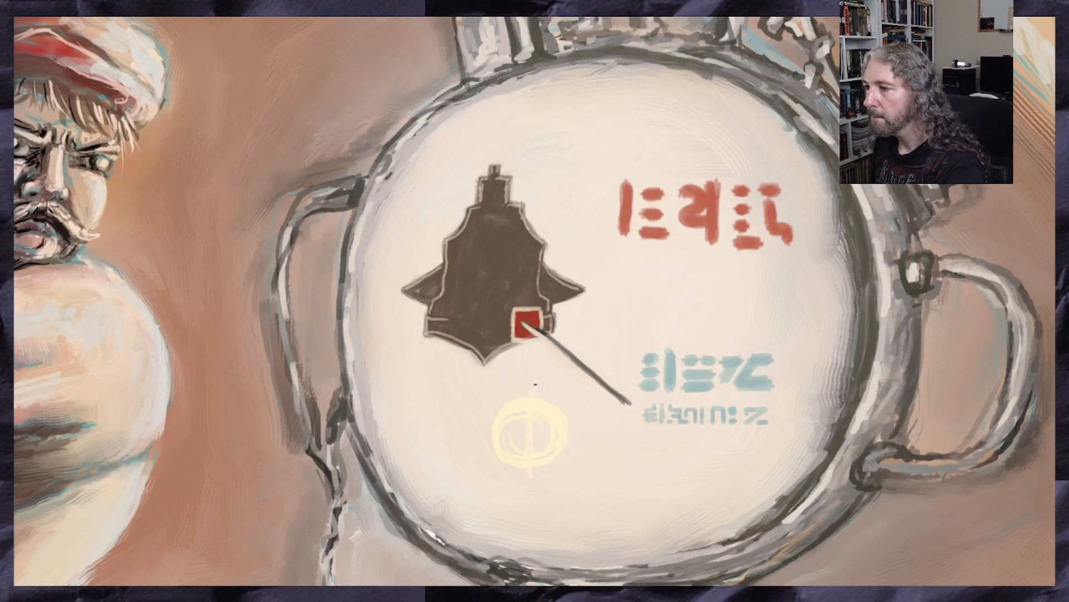
{"action": "left_click_drag", "start_coordinate": [529, 433], "coordinate": [528, 477]}
{"action": "left_click_drag", "start_coordinate": [494, 439], "coordinate": [599, 443]}
{"action": "left_click_drag", "start_coordinate": [459, 438], "coordinate": [504, 439]}
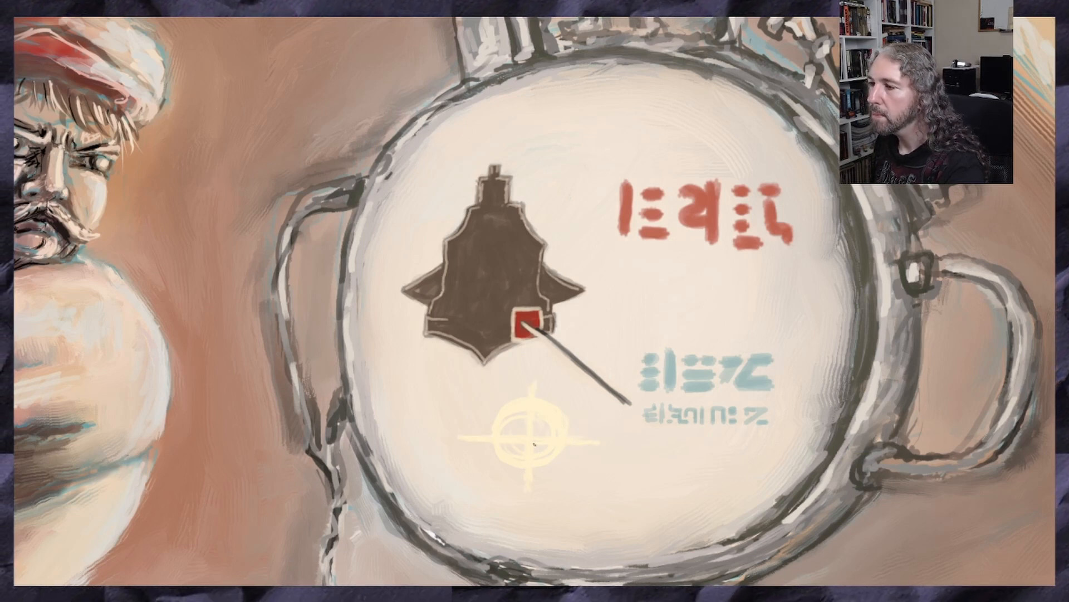
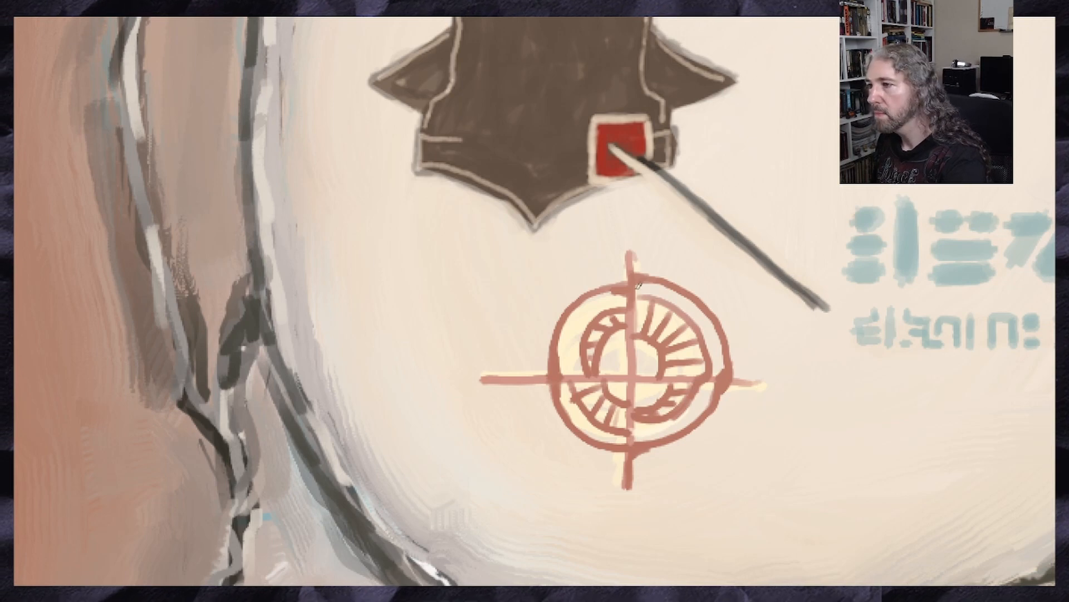
Paint the horizontal and vertical crosshair lines through the target symbol in brick red
{"action": "left_click_drag", "start_coordinate": [767, 382], "coordinate": [483, 380]}
{"action": "left_click_drag", "start_coordinate": [630, 234], "coordinate": [629, 495]}
{"action": "scroll", "coordinate": [662, 471], "scroll_direction": "down", "scroll_amount": 2}
{"action": "scroll", "coordinate": [690, 444], "scroll_direction": "up", "scroll_amount": 2}
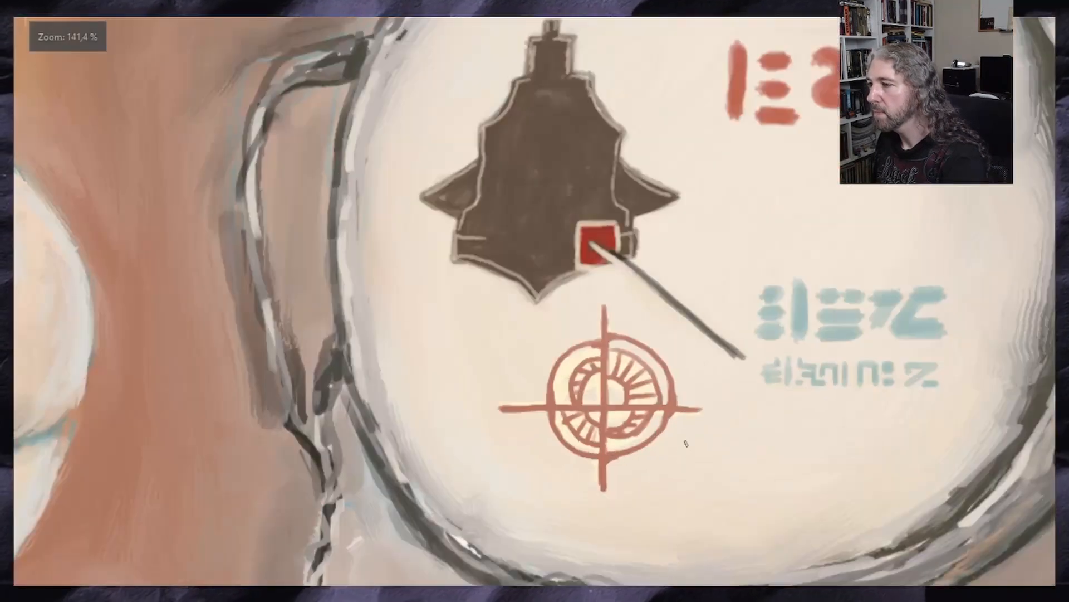
Sample the light blue of the glyph text and paint a blue band around the target's outer ring
{"action": "left_click", "coordinate": [906, 294], "text": "alt"}
{"action": "mouse_move", "coordinate": [659, 372]}
{"action": "left_mouse_down"}
{"action": "mouse_move", "coordinate": [642, 334]}
{"action": "mouse_move", "coordinate": [594, 306]}
{"action": "left_mouse_up"}
{"action": "left_click_drag", "start_coordinate": [651, 401], "coordinate": [581, 451]}
{"action": "left_click_drag", "start_coordinate": [512, 410], "coordinate": [566, 453]}
{"action": "mouse_move", "coordinate": [572, 305]}
{"action": "left_mouse_down"}
{"action": "mouse_move", "coordinate": [536, 309]}
{"action": "mouse_move", "coordinate": [508, 362]}
{"action": "mouse_move", "coordinate": [509, 390]}
{"action": "left_mouse_up"}
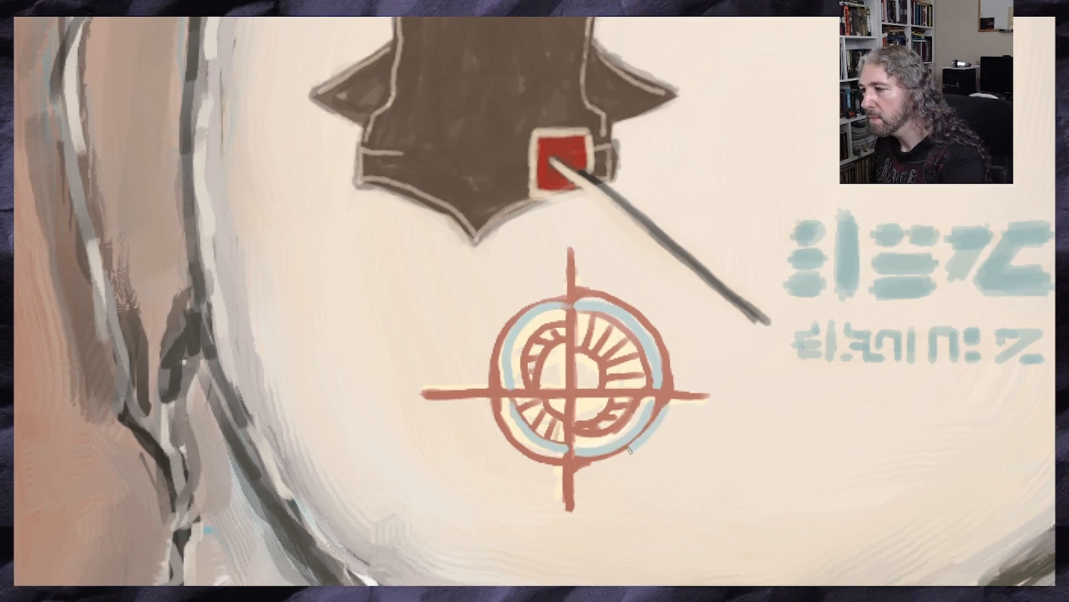
{"action": "mouse_move", "coordinate": [671, 404]}
{"action": "left_mouse_down"}
{"action": "mouse_move", "coordinate": [649, 434]}
{"action": "mouse_move", "coordinate": [588, 468]}
{"action": "left_mouse_up"}
{"action": "scroll", "coordinate": [482, 310], "scroll_direction": "down", "scroll_amount": 2}
{"action": "scroll", "coordinate": [610, 350], "scroll_direction": "up", "scroll_amount": 2}
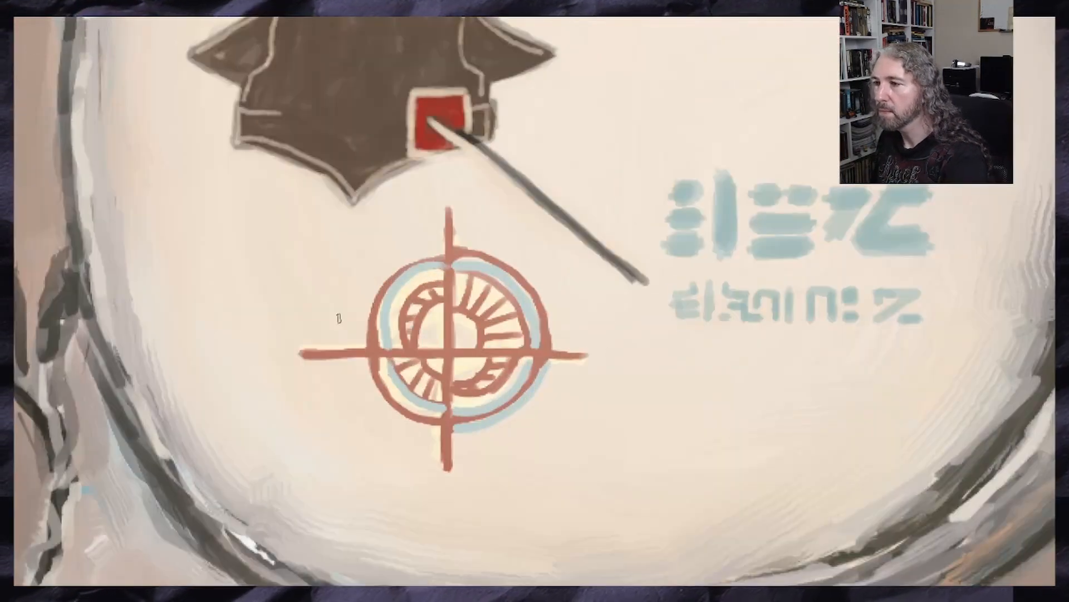
Widen the blue band on the target's left half and paint its inner circle light blue
{"action": "mouse_move", "coordinate": [398, 289]}
{"action": "left_mouse_down"}
{"action": "mouse_move", "coordinate": [377, 346]}
{"action": "mouse_move", "coordinate": [386, 377]}
{"action": "mouse_move", "coordinate": [488, 452]}
{"action": "mouse_move", "coordinate": [454, 441]}
{"action": "left_mouse_up"}
{"action": "scroll", "coordinate": [442, 412], "scroll_direction": "down", "scroll_amount": 2}
{"action": "scroll", "coordinate": [334, 244], "scroll_direction": "up", "scroll_amount": 1}
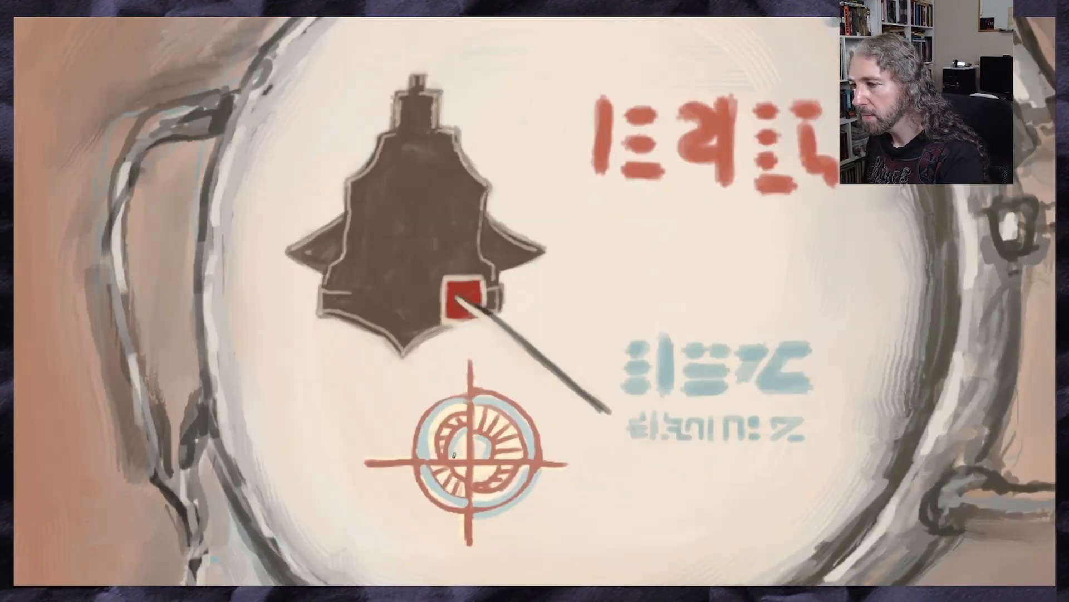
{"action": "scroll", "coordinate": [582, 528], "scroll_direction": "down", "scroll_amount": 2}
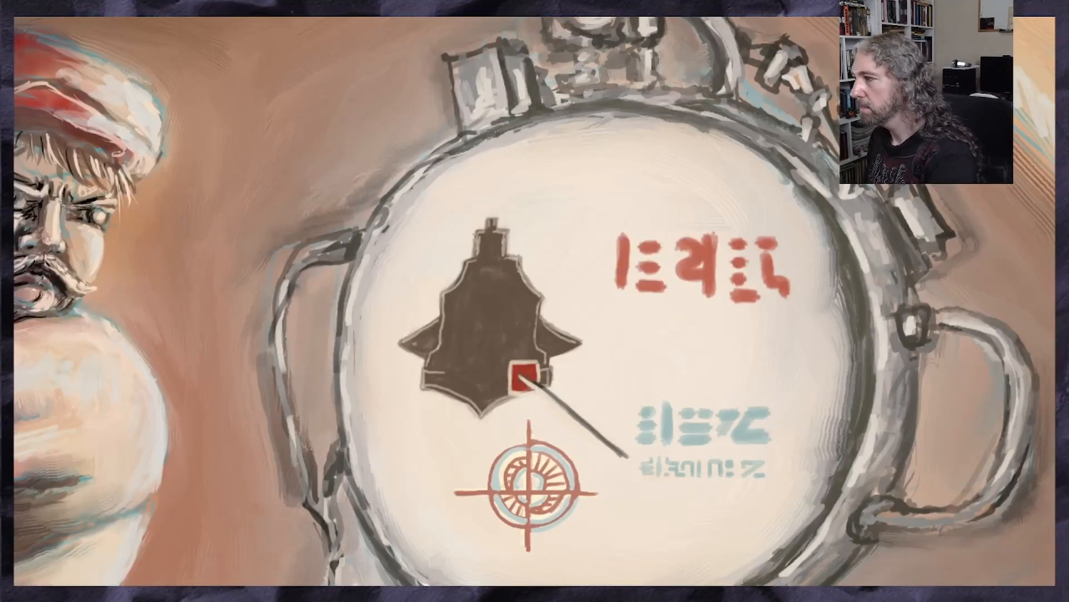
{"action": "scroll", "coordinate": [538, 557], "scroll_direction": "up", "scroll_amount": 3}
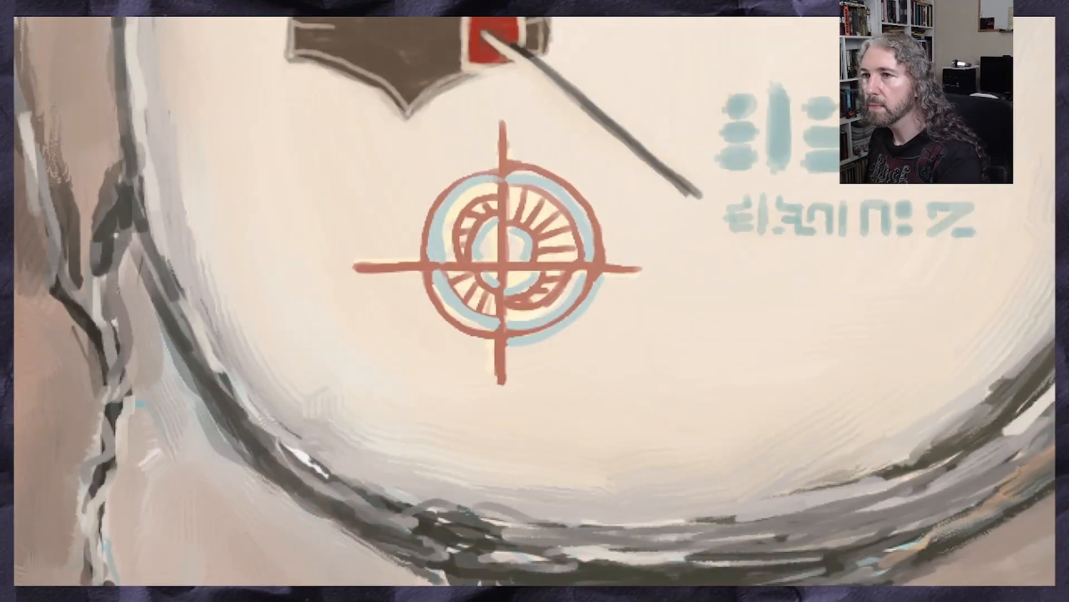
Paint grey spots in the target's centre and grey shading along the lower-left part of its ring
{"action": "mouse_move", "coordinate": [521, 239]}
{"action": "left_mouse_down"}
{"action": "mouse_move", "coordinate": [517, 258]}
{"action": "mouse_move", "coordinate": [492, 235]}
{"action": "mouse_move", "coordinate": [492, 257]}
{"action": "mouse_move", "coordinate": [497, 249]}
{"action": "left_mouse_up"}
{"action": "scroll", "coordinate": [504, 239], "scroll_direction": "down", "scroll_amount": 3}
{"action": "scroll", "coordinate": [512, 237], "scroll_direction": "up", "scroll_amount": 2}
{"action": "scroll", "coordinate": [437, 269], "scroll_direction": "up", "scroll_amount": 2}
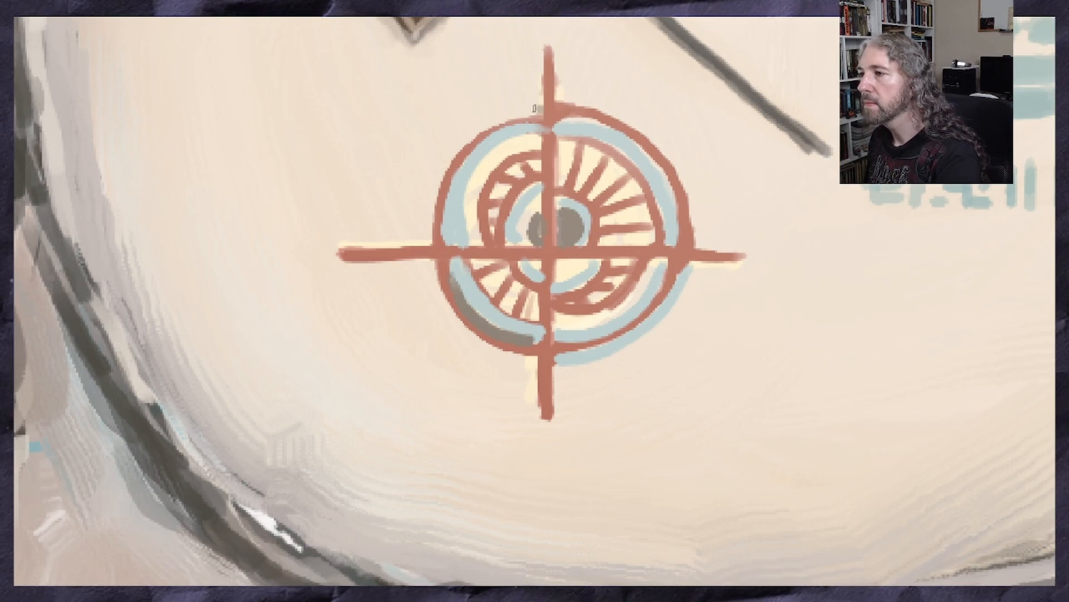
Paint a grey shadow line along the outer left edge of the target ring
{"action": "mouse_move", "coordinate": [528, 109]}
{"action": "left_mouse_down"}
{"action": "mouse_move", "coordinate": [454, 151]}
{"action": "mouse_move", "coordinate": [432, 185]}
{"action": "mouse_move", "coordinate": [430, 243]}
{"action": "left_mouse_up"}
{"action": "scroll", "coordinate": [464, 222], "scroll_direction": "down", "scroll_amount": 3}
{"action": "scroll", "coordinate": [490, 241], "scroll_direction": "up", "scroll_amount": 4}
{"action": "left_click_drag", "start_coordinate": [339, 227], "coordinate": [367, 298]}
{"action": "left_click_drag", "start_coordinate": [348, 253], "coordinate": [390, 325]}
{"action": "scroll", "coordinate": [707, 214], "scroll_direction": "down", "scroll_amount": 3}
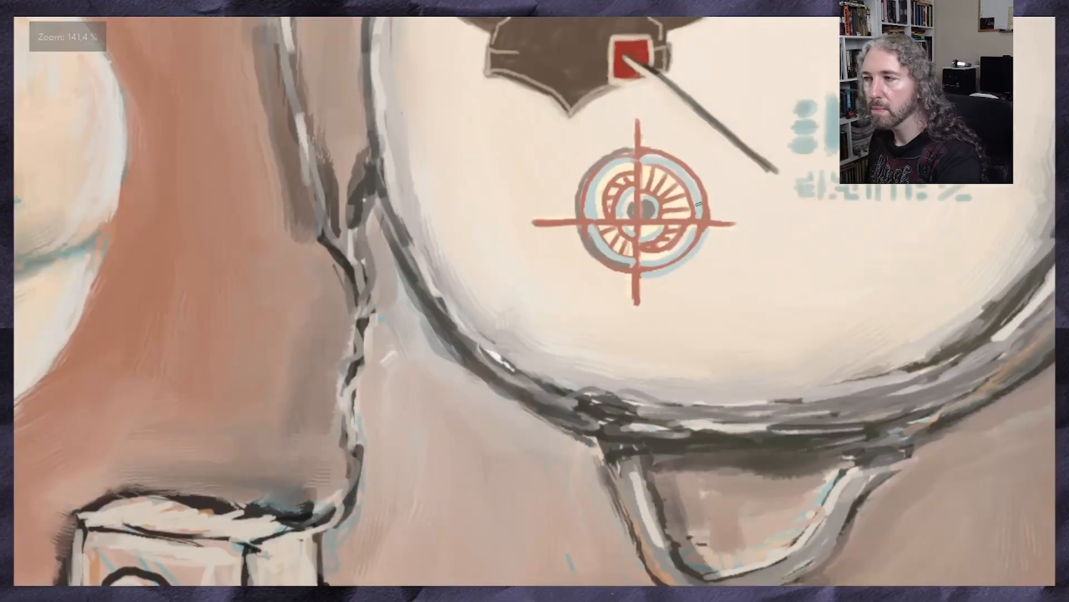
{"action": "scroll", "coordinate": [691, 173], "scroll_direction": "up", "scroll_amount": 3}
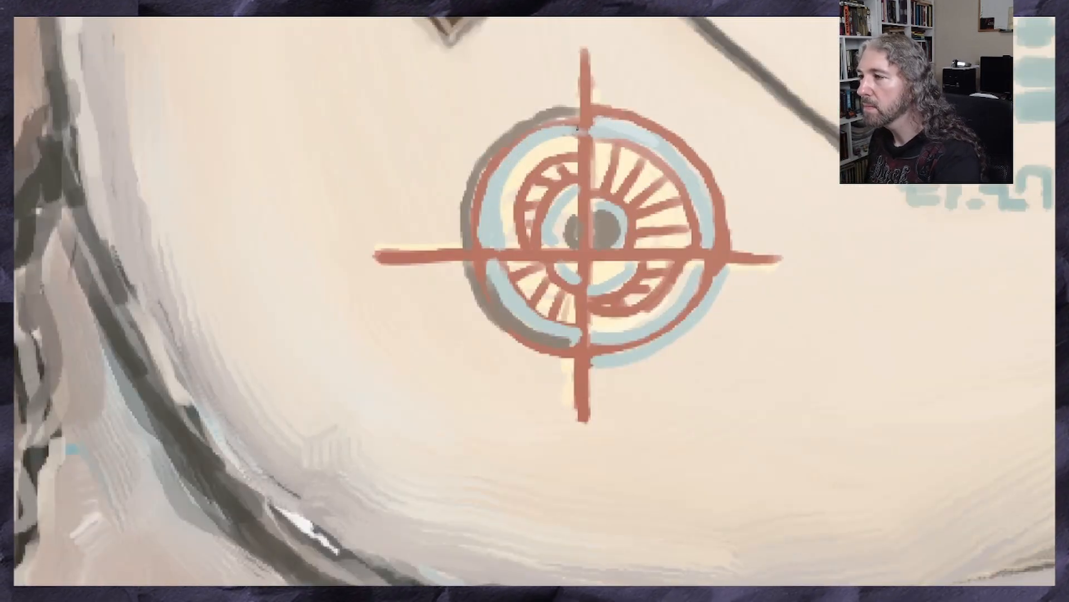
Try a short touch-up stroke where the crosshair's upper arm crosses the ring
{"action": "left_click", "coordinate": [588, 92], "text": "ctrl"}
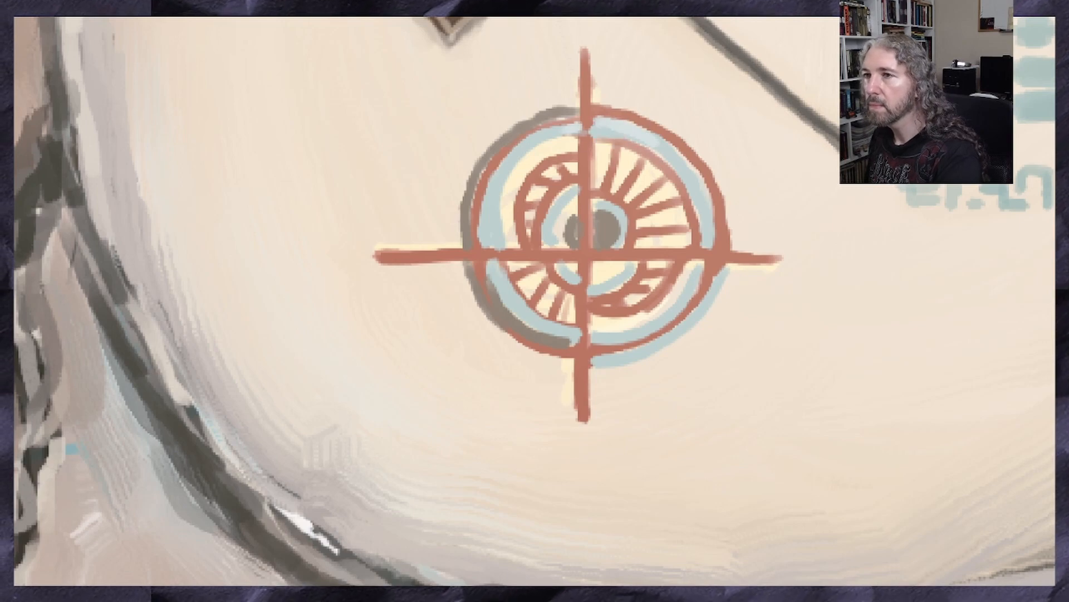
{"action": "left_click_drag", "start_coordinate": [588, 140], "coordinate": [590, 111]}
{"action": "key", "text": "ctrl+z"}
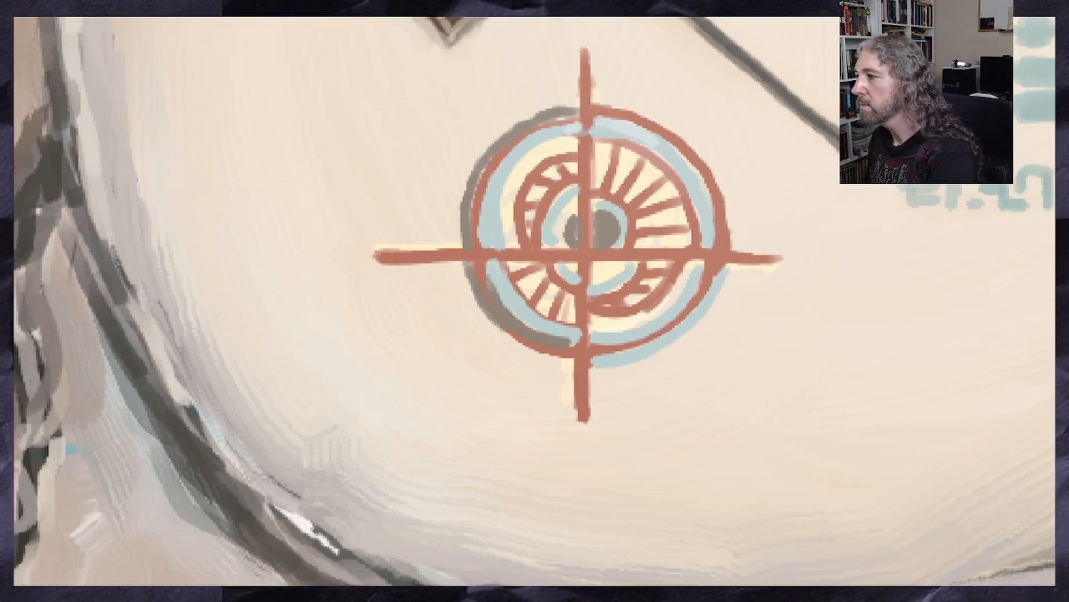
Examine the target symbol up close and within the whole painting
{"action": "scroll", "coordinate": [150, 92], "scroll_direction": "down", "scroll_amount": 1}
{"action": "scroll", "coordinate": [150, 91], "scroll_direction": "up", "scroll_amount": 12}
{"action": "left_click", "coordinate": [548, 246], "text": "ctrl"}
{"action": "scroll", "coordinate": [535, 301], "scroll_direction": "down", "scroll_amount": 11}
{"action": "scroll", "coordinate": [535, 301], "scroll_direction": "up", "scroll_amount": 4}
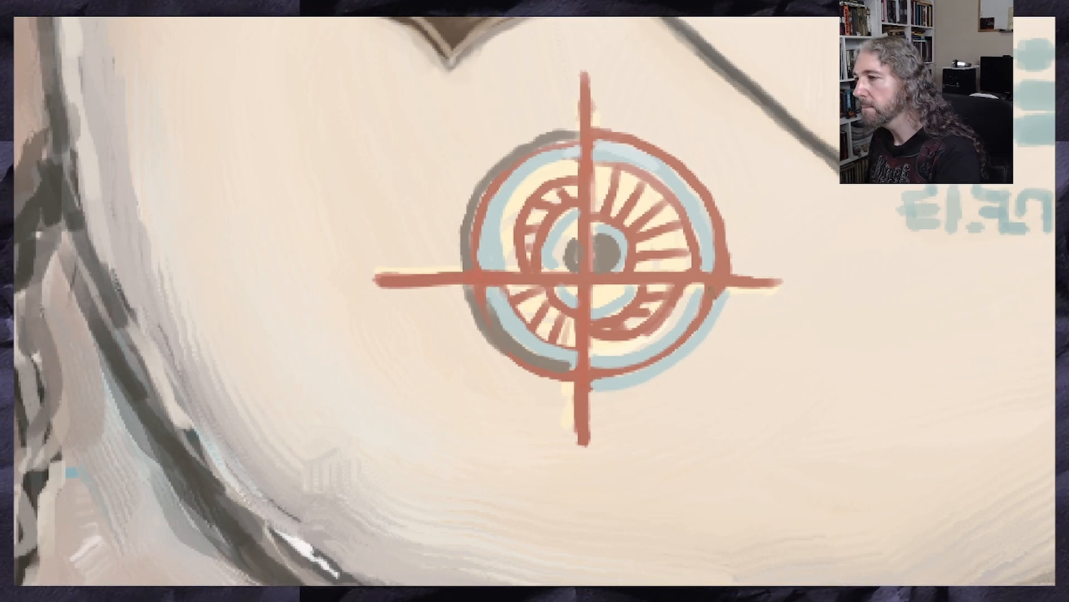
{"action": "scroll", "coordinate": [525, 384], "scroll_direction": "down", "scroll_amount": 5}
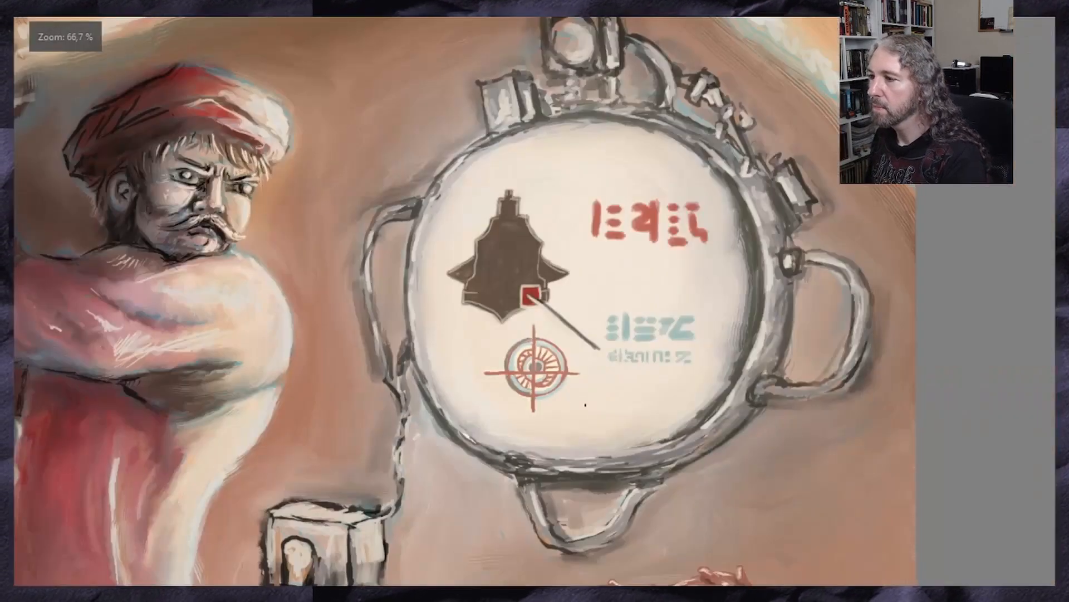
{"action": "scroll", "coordinate": [549, 372], "scroll_direction": "up", "scroll_amount": 5}
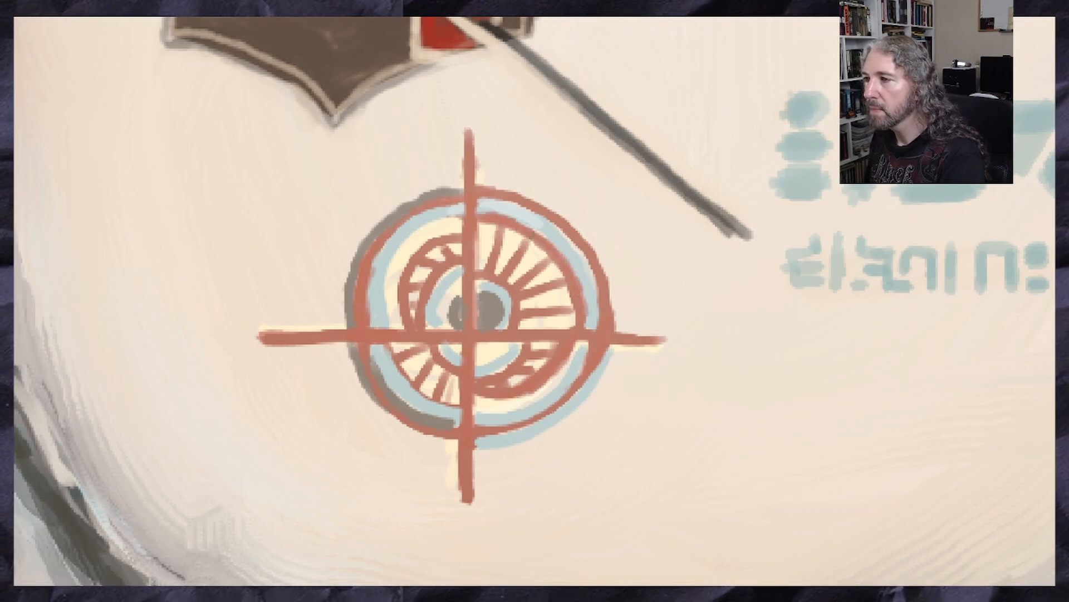
{"action": "scroll", "coordinate": [540, 234], "scroll_direction": "down", "scroll_amount": 2}
{"action": "scroll", "coordinate": [443, 356], "scroll_direction": "up", "scroll_amount": 1}
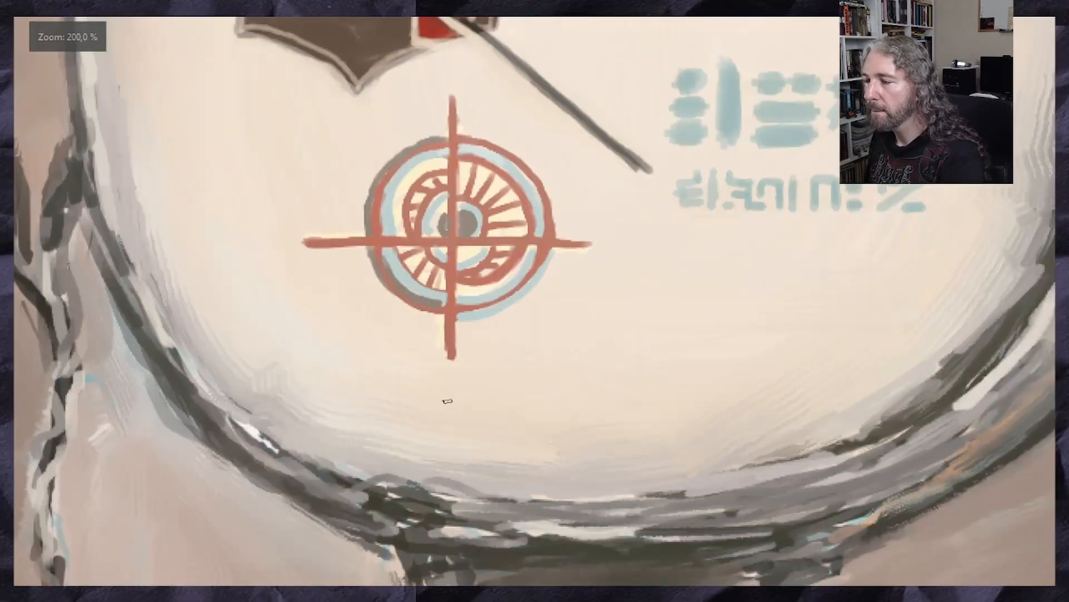
{"action": "scroll", "coordinate": [455, 327], "scroll_direction": "down", "scroll_amount": 3}
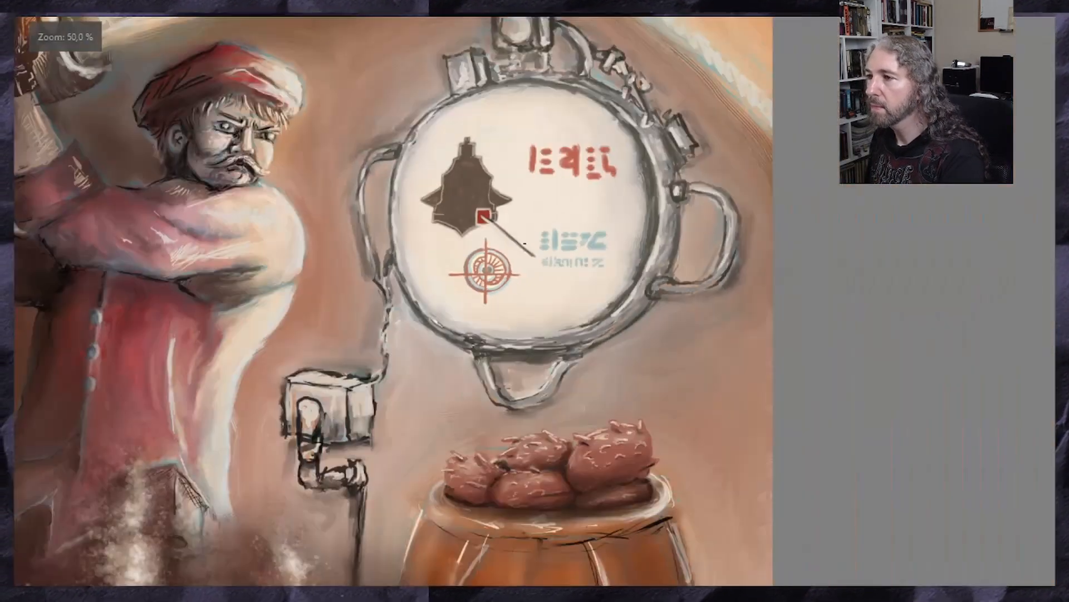
{"action": "scroll", "coordinate": [545, 315], "scroll_direction": "up", "scroll_amount": 2}
{"action": "scroll", "coordinate": [525, 316], "scroll_direction": "up", "scroll_amount": 1}
{"action": "mouse_move", "coordinate": [553, 312]}
{"action": "left_mouse_down"}
{"action": "mouse_move", "coordinate": [508, 323]}
{"action": "mouse_move", "coordinate": [581, 359]}
{"action": "left_mouse_up"}
{"action": "key", "text": "ctrl+z"}
{"action": "key", "text": "ctrl+z"}
{"action": "key", "text": "ctrl+z"}
Draw a red angular wireframe symbol with cross struts below the small blue glyph text
{"action": "mouse_move", "coordinate": [511, 325]}
{"action": "left_mouse_down"}
{"action": "mouse_move", "coordinate": [522, 341]}
{"action": "mouse_move", "coordinate": [607, 317]}
{"action": "mouse_move", "coordinate": [582, 369]}
{"action": "left_mouse_up"}
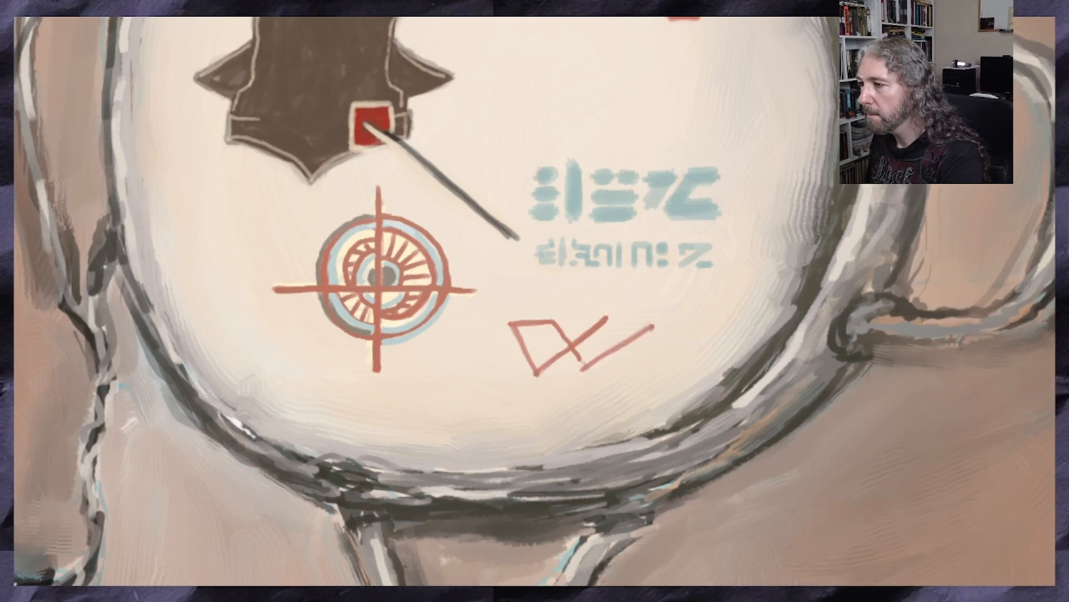
{"action": "mouse_move", "coordinate": [605, 319]}
{"action": "left_mouse_down"}
{"action": "mouse_move", "coordinate": [665, 314]}
{"action": "mouse_move", "coordinate": [605, 350]}
{"action": "left_mouse_up"}
{"action": "left_click_drag", "start_coordinate": [628, 303], "coordinate": [515, 376]}
{"action": "left_click_drag", "start_coordinate": [589, 367], "coordinate": [540, 372]}
{"action": "left_click_drag", "start_coordinate": [511, 323], "coordinate": [482, 332]}
{"action": "left_click_drag", "start_coordinate": [482, 333], "coordinate": [513, 373]}
{"action": "left_click_drag", "start_coordinate": [503, 361], "coordinate": [481, 330]}
{"action": "left_click_drag", "start_coordinate": [515, 374], "coordinate": [460, 362]}
{"action": "mouse_move", "coordinate": [480, 333]}
{"action": "left_mouse_down"}
{"action": "mouse_move", "coordinate": [444, 382]}
{"action": "mouse_move", "coordinate": [481, 333]}
{"action": "left_mouse_up"}
{"action": "mouse_move", "coordinate": [684, 299]}
{"action": "left_mouse_down"}
{"action": "mouse_move", "coordinate": [627, 300]}
{"action": "mouse_move", "coordinate": [642, 298]}
{"action": "mouse_move", "coordinate": [616, 315]}
{"action": "mouse_move", "coordinate": [661, 318]}
{"action": "left_mouse_up"}
{"action": "key", "text": "ctrl+z"}
Select the red wireframe symbol with a freehand outline, move it slightly down and to the right, and deselect it
{"action": "scroll", "coordinate": [600, 325], "scroll_direction": "down", "scroll_amount": 2}
{"action": "scroll", "coordinate": [584, 298], "scroll_direction": "up", "scroll_amount": 2}
{"action": "mouse_move", "coordinate": [722, 317]}
{"action": "left_mouse_down"}
{"action": "mouse_move", "coordinate": [479, 421]}
{"action": "mouse_move", "coordinate": [663, 307]}
{"action": "left_mouse_up"}
{"action": "left_click_drag", "start_coordinate": [563, 375], "coordinate": [592, 385]}
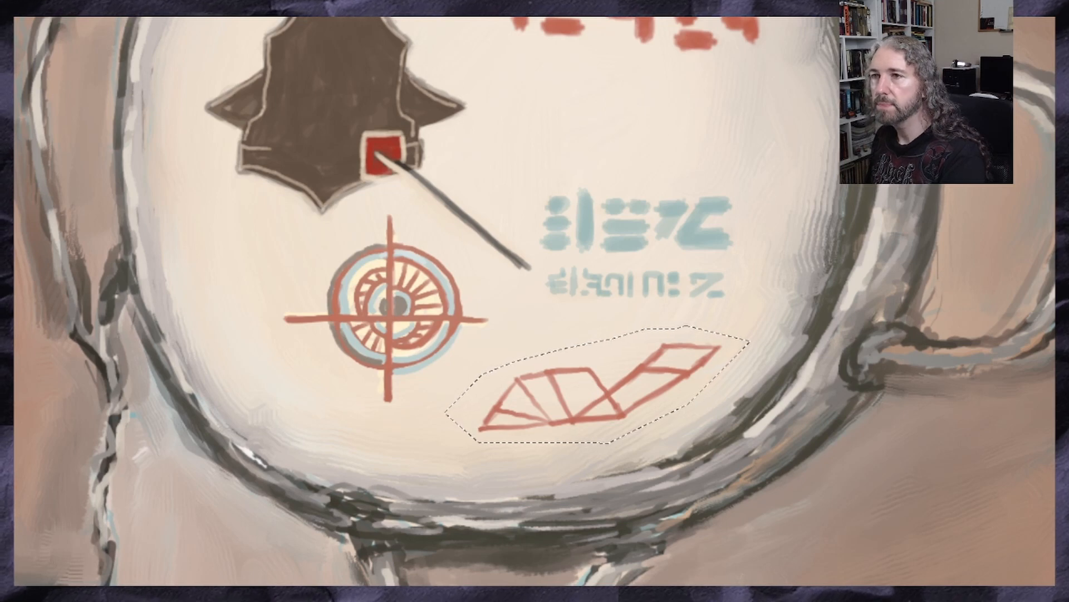
{"action": "left_click", "coordinate": [161, 4]}
{"action": "left_click", "coordinate": [172, 4]}
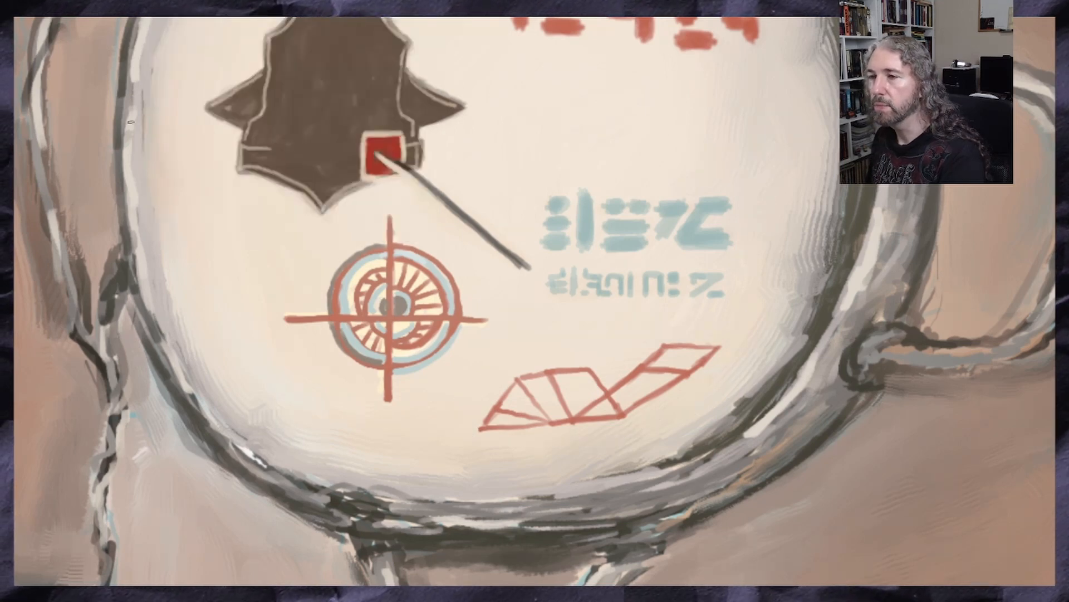
Sample the light blue and add offset blue lines beside the red wireframe symbol's edges
{"action": "left_click", "coordinate": [588, 229]}
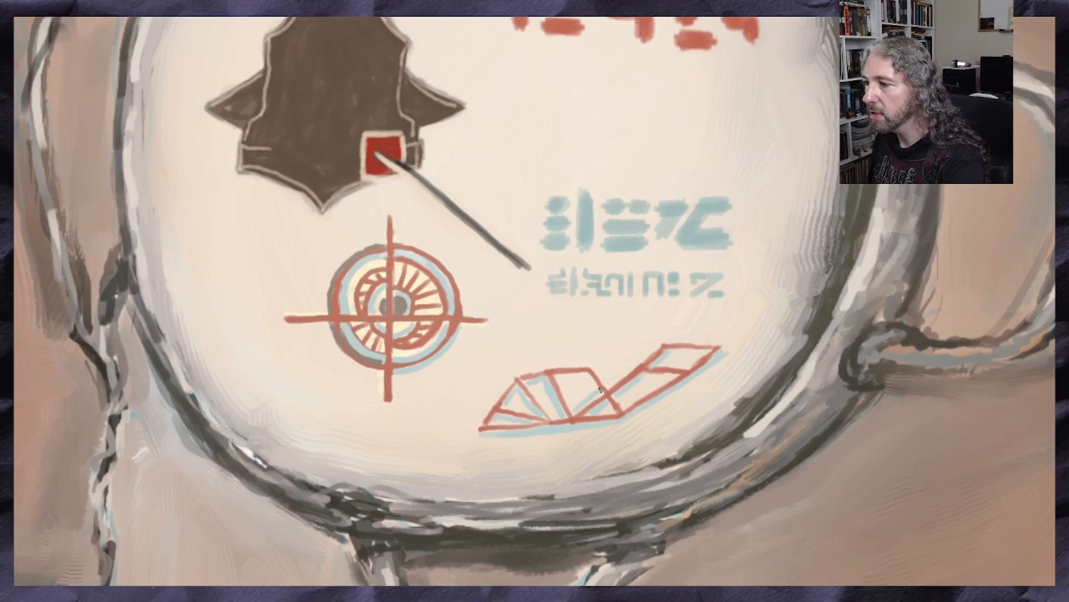
{"action": "scroll", "coordinate": [576, 377], "scroll_direction": "down", "scroll_amount": 4}
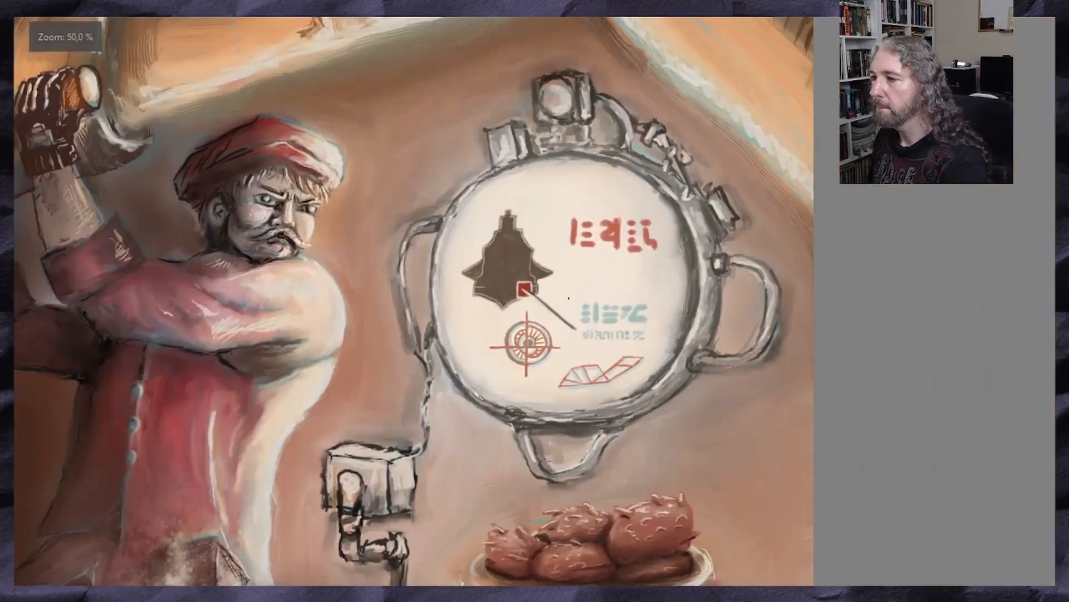
Draw a light-blue eye-shaped symbol with a spiral, tail circle and underlines between the red and blue glyph texts
{"action": "scroll", "coordinate": [548, 301], "scroll_direction": "up", "scroll_amount": 1}
{"action": "scroll", "coordinate": [673, 255], "scroll_direction": "up", "scroll_amount": 1}
{"action": "mouse_move", "coordinate": [620, 262]}
{"action": "left_mouse_down"}
{"action": "mouse_move", "coordinate": [599, 289]}
{"action": "mouse_move", "coordinate": [641, 261]}
{"action": "mouse_move", "coordinate": [576, 276]}
{"action": "mouse_move", "coordinate": [635, 294]}
{"action": "mouse_move", "coordinate": [684, 284]}
{"action": "left_mouse_up"}
{"action": "key", "text": "ctrl+z"}
{"action": "left_click_drag", "start_coordinate": [544, 280], "coordinate": [562, 280]}
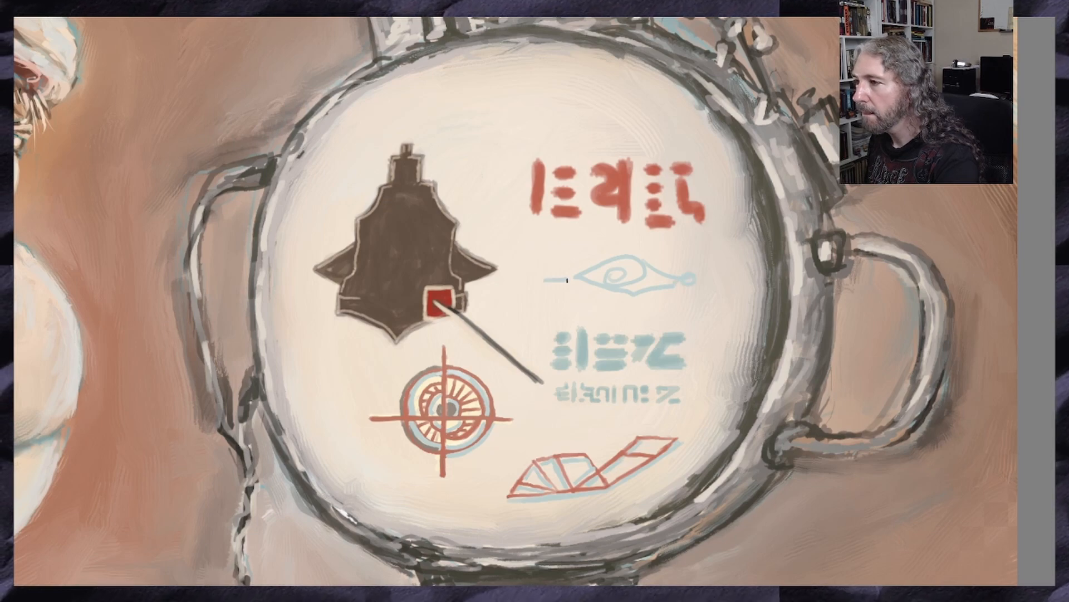
{"action": "left_click_drag", "start_coordinate": [675, 291], "coordinate": [639, 302]}
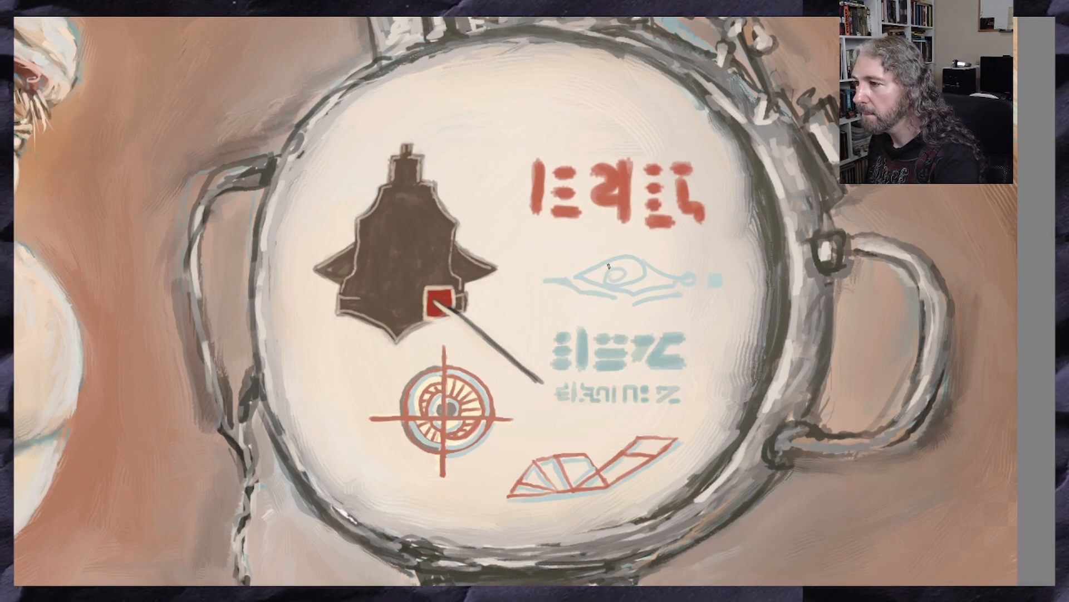
Sample the target's cream colour and paint cream highlights inside and beneath the light-blue eye symbol
{"action": "scroll", "coordinate": [601, 263], "scroll_direction": "up", "scroll_amount": 2}
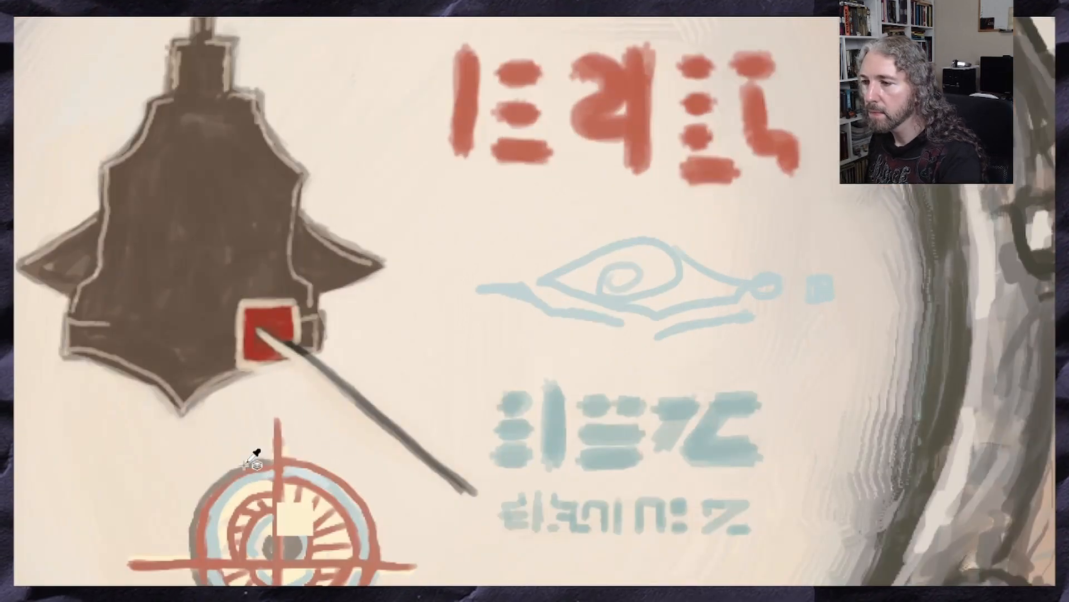
{"action": "mouse_move", "coordinate": [645, 246]}
{"action": "left_mouse_down"}
{"action": "mouse_move", "coordinate": [668, 256]}
{"action": "mouse_move", "coordinate": [670, 271]}
{"action": "mouse_move", "coordinate": [636, 290]}
{"action": "mouse_move", "coordinate": [623, 285]}
{"action": "left_mouse_up"}
{"action": "mouse_move", "coordinate": [670, 259]}
{"action": "left_mouse_down"}
{"action": "mouse_move", "coordinate": [669, 269]}
{"action": "mouse_move", "coordinate": [735, 292]}
{"action": "mouse_move", "coordinate": [653, 312]}
{"action": "left_mouse_up"}
{"action": "left_click_drag", "start_coordinate": [760, 285], "coordinate": [817, 291]}
{"action": "mouse_move", "coordinate": [746, 324]}
{"action": "left_mouse_down"}
{"action": "mouse_move", "coordinate": [671, 340]}
{"action": "mouse_move", "coordinate": [481, 300]}
{"action": "left_mouse_up"}
{"action": "left_click_drag", "start_coordinate": [639, 249], "coordinate": [564, 279]}
{"action": "mouse_move", "coordinate": [565, 280]}
{"action": "left_mouse_down"}
{"action": "mouse_move", "coordinate": [774, 348]}
{"action": "mouse_move", "coordinate": [607, 310]}
{"action": "mouse_move", "coordinate": [629, 306]}
{"action": "left_mouse_up"}
Select the eye symbol with a freehand outline, move it slightly up and to the left, and deselect it
{"action": "scroll", "coordinate": [620, 294], "scroll_direction": "down", "scroll_amount": 4}
{"action": "scroll", "coordinate": [556, 248], "scroll_direction": "up", "scroll_amount": 2}
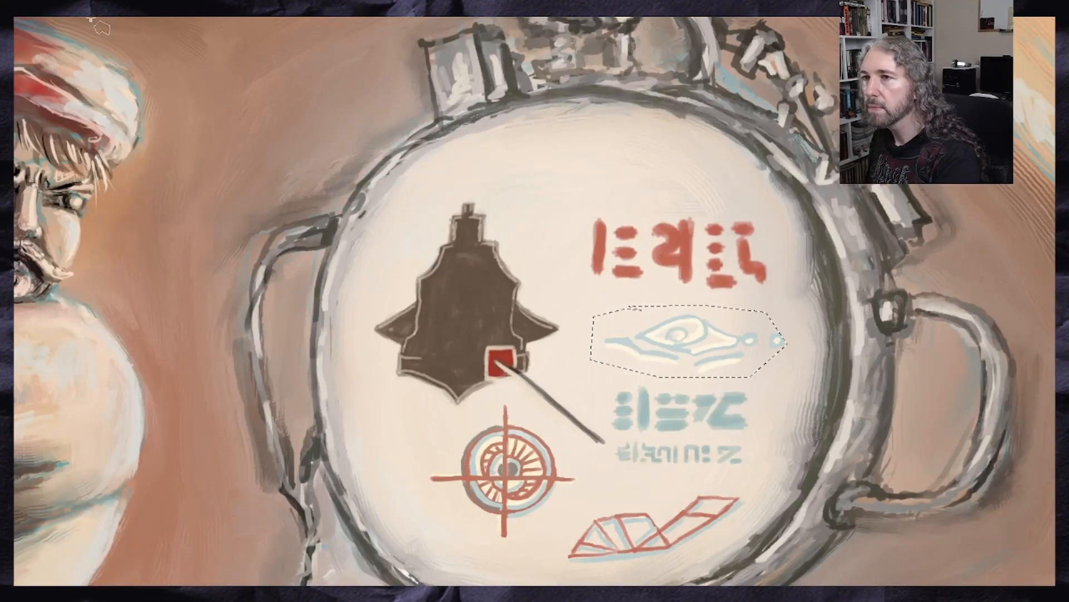
{"action": "left_click_drag", "start_coordinate": [681, 350], "coordinate": [667, 344]}
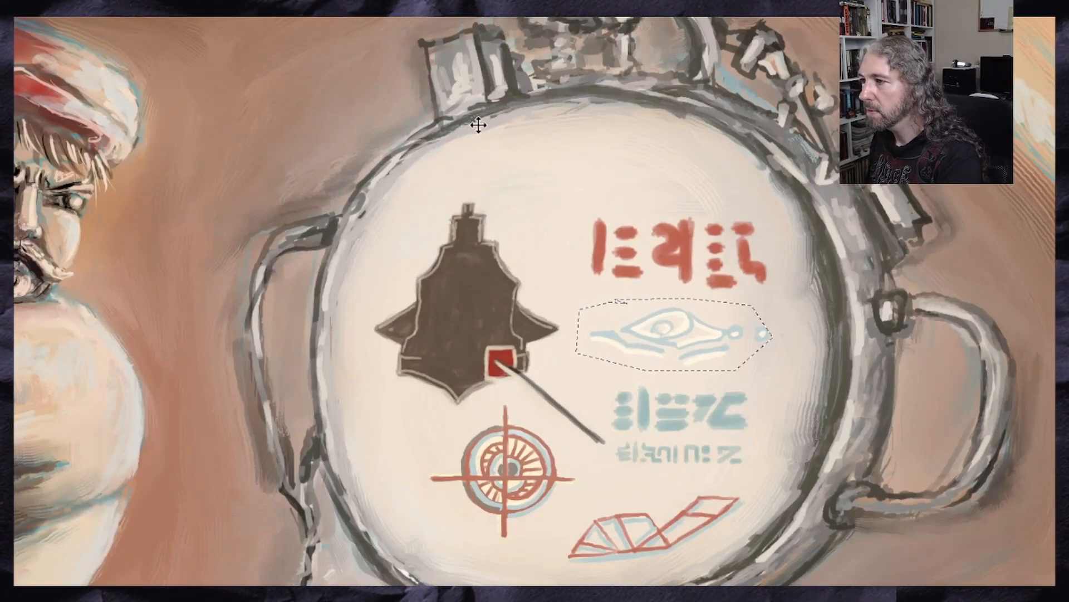
{"action": "key", "text": "ctrl+d"}
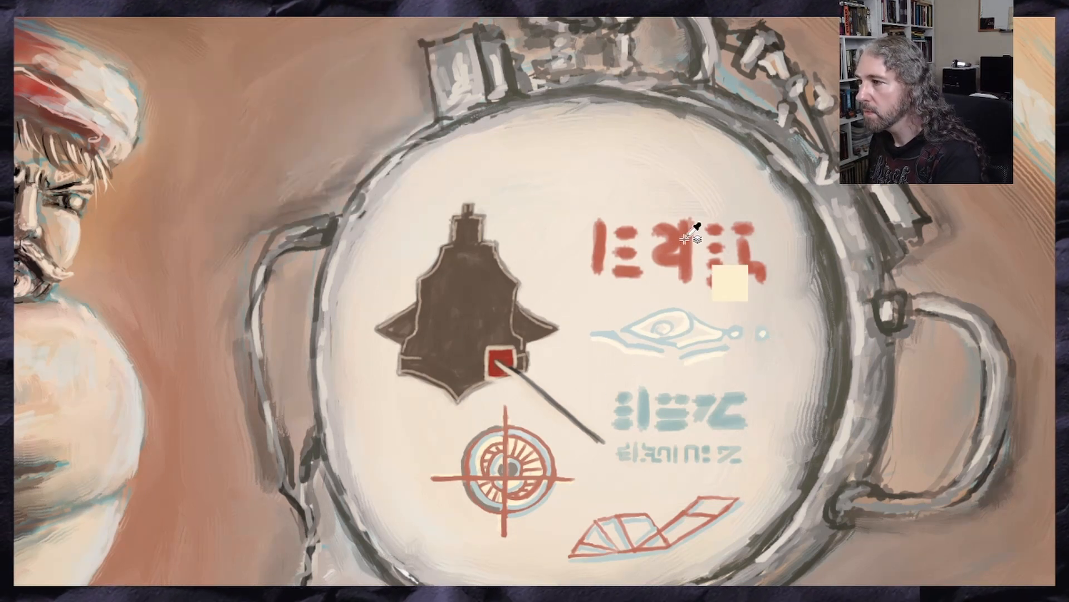
Sample the glyph red and draw a fan of radiating lines with short end dashes above the red glyph text
{"action": "mouse_move", "coordinate": [543, 170]}
{"action": "left_mouse_down"}
{"action": "mouse_move", "coordinate": [582, 131]}
{"action": "mouse_move", "coordinate": [629, 172]}
{"action": "left_mouse_up"}
{"action": "left_click_drag", "start_coordinate": [585, 136], "coordinate": [586, 184]}
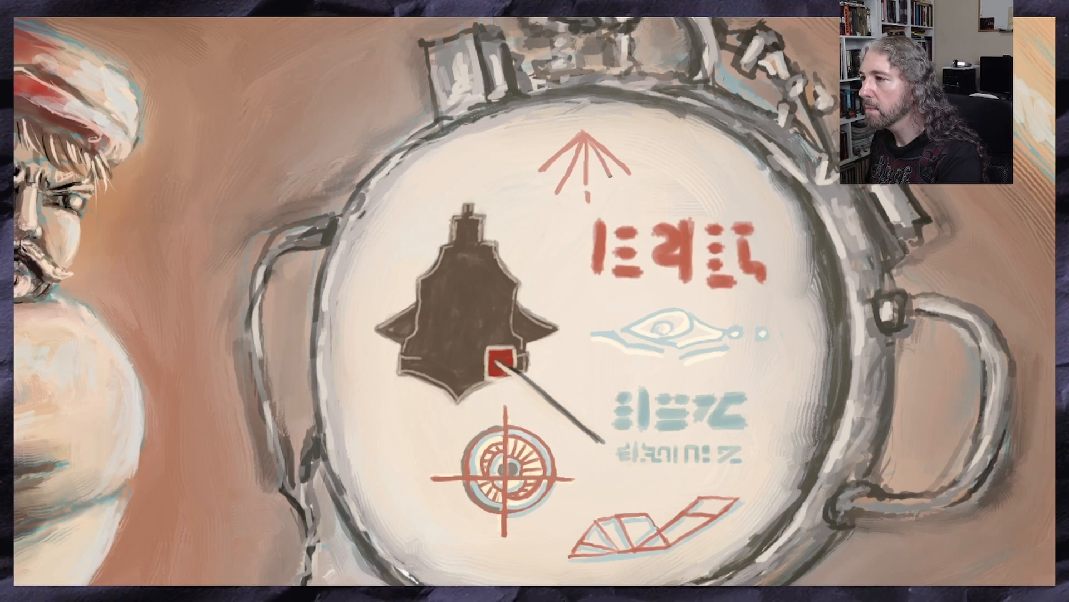
{"action": "left_click_drag", "start_coordinate": [589, 142], "coordinate": [619, 196]}
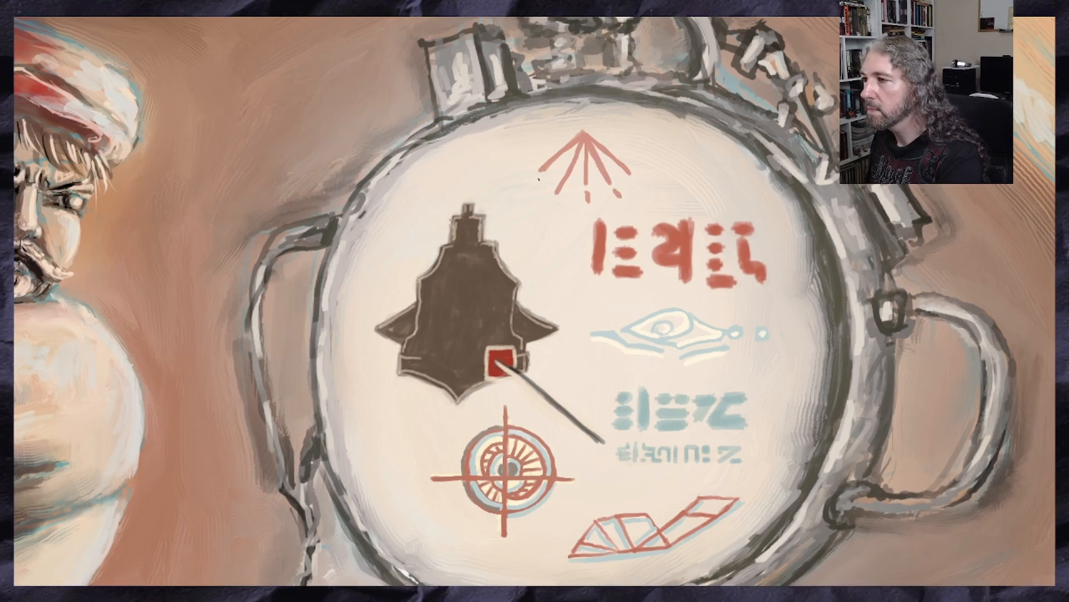
{"action": "left_click_drag", "start_coordinate": [530, 182], "coordinate": [541, 181]}
{"action": "key", "text": "ctrl+z"}
{"action": "left_click_drag", "start_coordinate": [640, 180], "coordinate": [630, 182]}
{"action": "scroll", "coordinate": [537, 251], "scroll_direction": "down", "scroll_amount": 1}
{"action": "scroll", "coordinate": [624, 240], "scroll_direction": "up", "scroll_amount": 2}
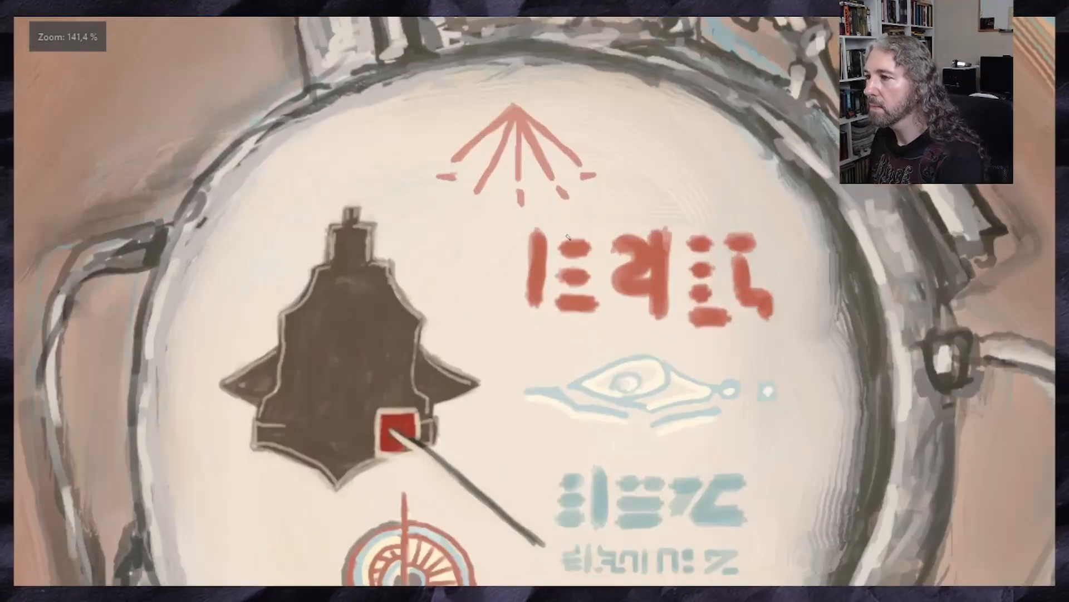
Draw curved red arcs around the apex of the radiating symbol, undoing unsatisfactory strokes
{"action": "left_click_drag", "start_coordinate": [558, 131], "coordinate": [522, 87]}
{"action": "key", "text": "ctrl+z"}
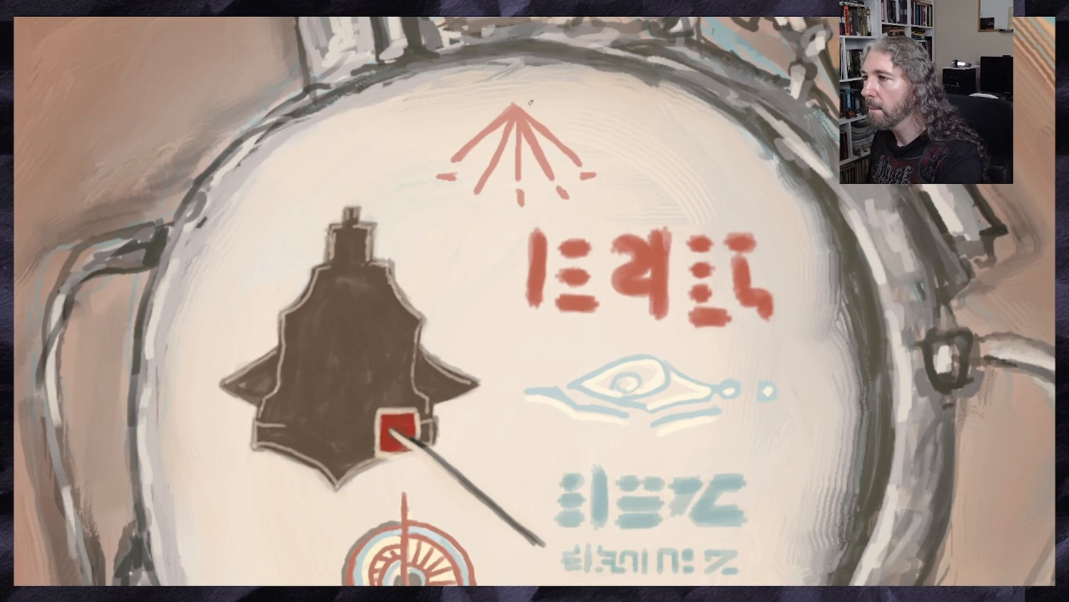
{"action": "mouse_move", "coordinate": [568, 140]}
{"action": "left_mouse_down"}
{"action": "mouse_move", "coordinate": [509, 83]}
{"action": "mouse_move", "coordinate": [495, 88]}
{"action": "mouse_move", "coordinate": [580, 128]}
{"action": "mouse_move", "coordinate": [502, 106]}
{"action": "mouse_move", "coordinate": [483, 132]}
{"action": "left_mouse_up"}
{"action": "key", "text": "ctrl+z"}
{"action": "key", "text": "ctrl+z"}
{"action": "key", "text": "ctrl+z"}
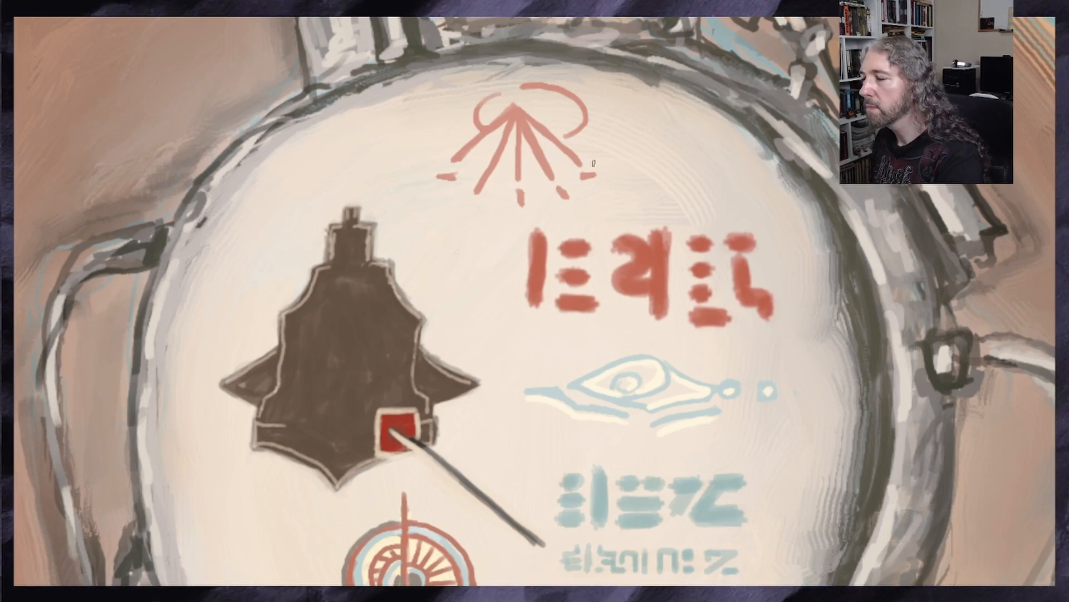
Sample the light blue and paint offset blue accents along the radiating symbol's arcs, lines and end dashes
{"action": "left_click", "coordinate": [596, 488], "text": "ctrl"}
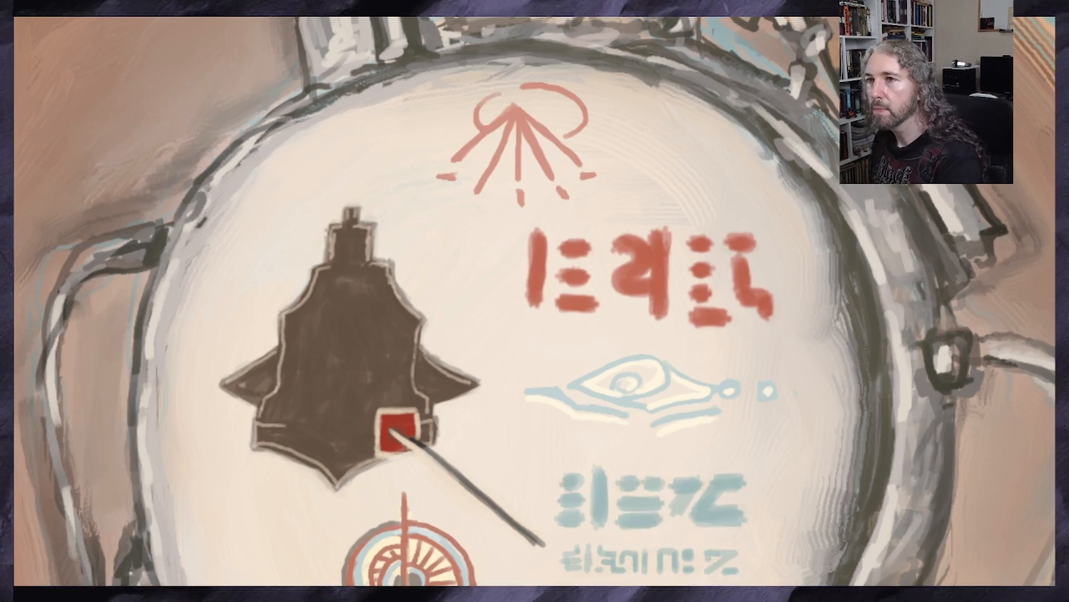
{"action": "mouse_move", "coordinate": [557, 80]}
{"action": "left_mouse_down"}
{"action": "mouse_move", "coordinate": [583, 93]}
{"action": "mouse_move", "coordinate": [581, 181]}
{"action": "mouse_move", "coordinate": [568, 204]}
{"action": "mouse_move", "coordinate": [550, 193]}
{"action": "mouse_move", "coordinate": [514, 207]}
{"action": "left_mouse_up"}
{"action": "left_click_drag", "start_coordinate": [461, 183], "coordinate": [444, 185]}
{"action": "mouse_move", "coordinate": [498, 98]}
{"action": "left_mouse_down"}
{"action": "mouse_move", "coordinate": [484, 123]}
{"action": "mouse_move", "coordinate": [486, 196]}
{"action": "mouse_move", "coordinate": [468, 193]}
{"action": "left_mouse_up"}
{"action": "scroll", "coordinate": [478, 186], "scroll_direction": "down", "scroll_amount": 2}
{"action": "scroll", "coordinate": [499, 151], "scroll_direction": "up", "scroll_amount": 1}
{"action": "scroll", "coordinate": [500, 150], "scroll_direction": "down", "scroll_amount": 1}
{"action": "scroll", "coordinate": [500, 150], "scroll_direction": "up", "scroll_amount": 1}
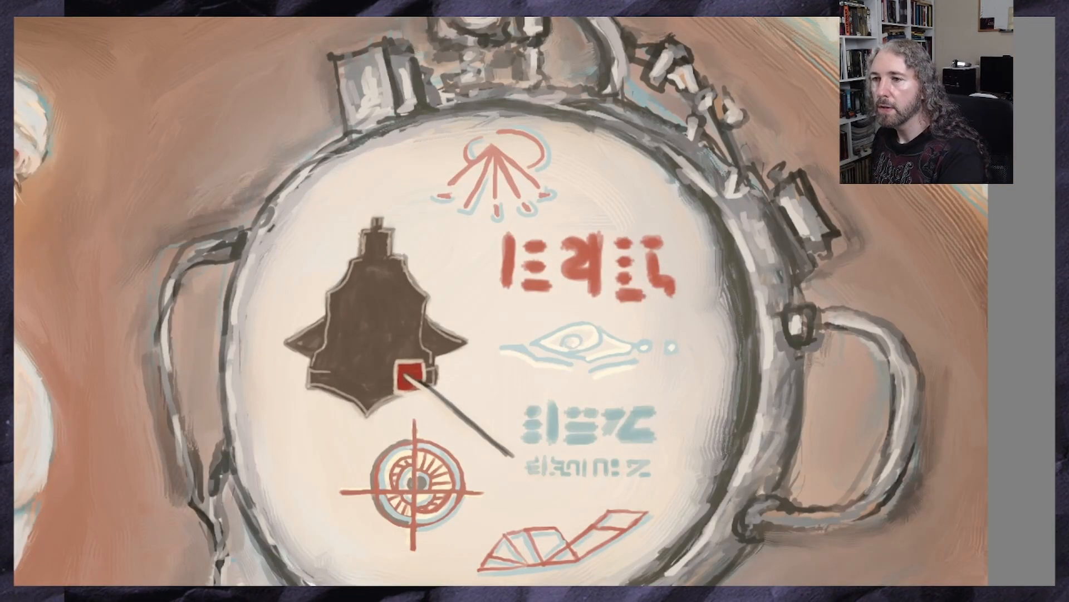
Select the radiating symbol with a freehand outline, scale it down, shift it slightly left and down, and deselect it
{"action": "mouse_move", "coordinate": [427, 152]}
{"action": "left_mouse_down"}
{"action": "mouse_move", "coordinate": [493, 122]}
{"action": "mouse_move", "coordinate": [576, 188]}
{"action": "mouse_move", "coordinate": [518, 220]}
{"action": "mouse_move", "coordinate": [468, 226]}
{"action": "mouse_move", "coordinate": [419, 178]}
{"action": "mouse_move", "coordinate": [427, 153]}
{"action": "left_mouse_up"}
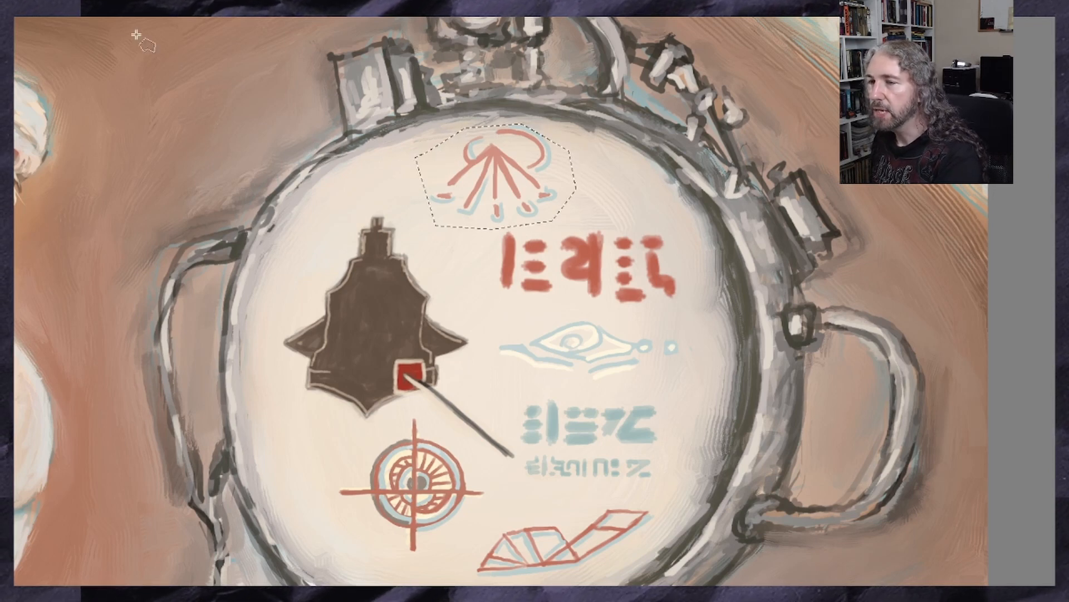
{"action": "key", "text": "ctrl+t"}
{"action": "left_click_drag", "start_coordinate": [576, 229], "coordinate": [545, 214]}
{"action": "left_click_drag", "start_coordinate": [491, 180], "coordinate": [493, 194]}
{"action": "left_click_drag", "start_coordinate": [545, 227], "coordinate": [534, 221]}
{"action": "mouse_move", "coordinate": [482, 190]}
{"action": "left_mouse_down"}
{"action": "mouse_move", "coordinate": [497, 195]}
{"action": "mouse_move", "coordinate": [477, 196]}
{"action": "left_mouse_up"}
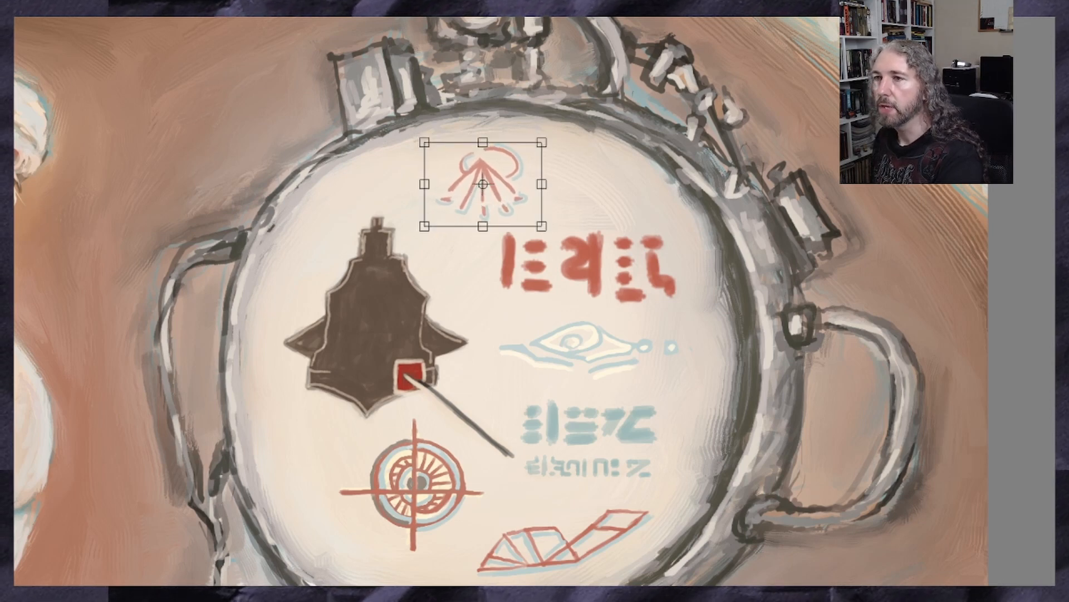
{"action": "left_click", "coordinate": [6, 184]}
{"action": "left_click", "coordinate": [120, 2]}
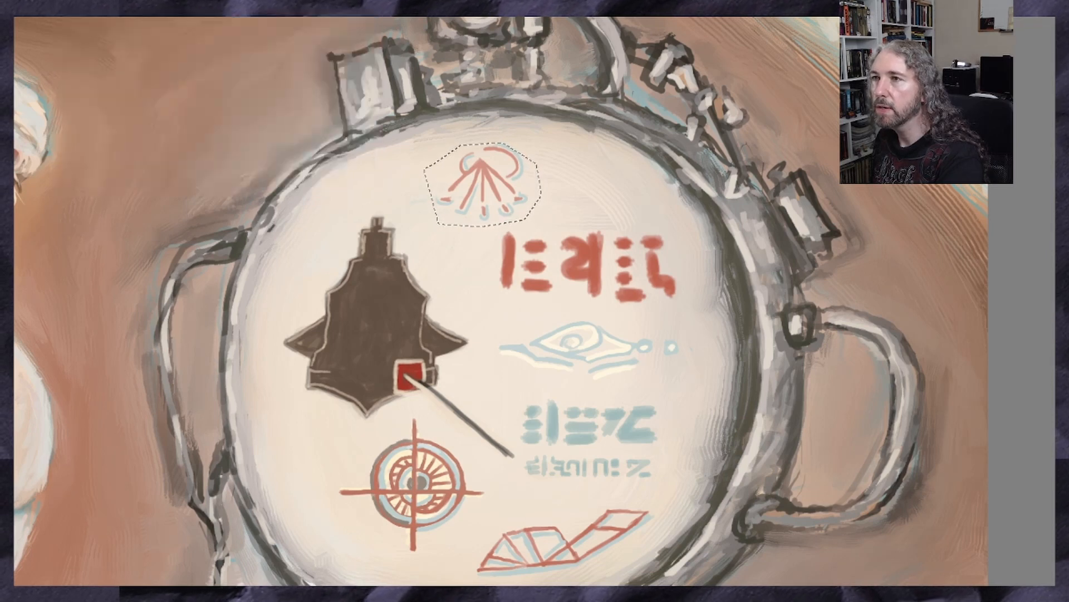
{"action": "left_click", "coordinate": [192, 2]}
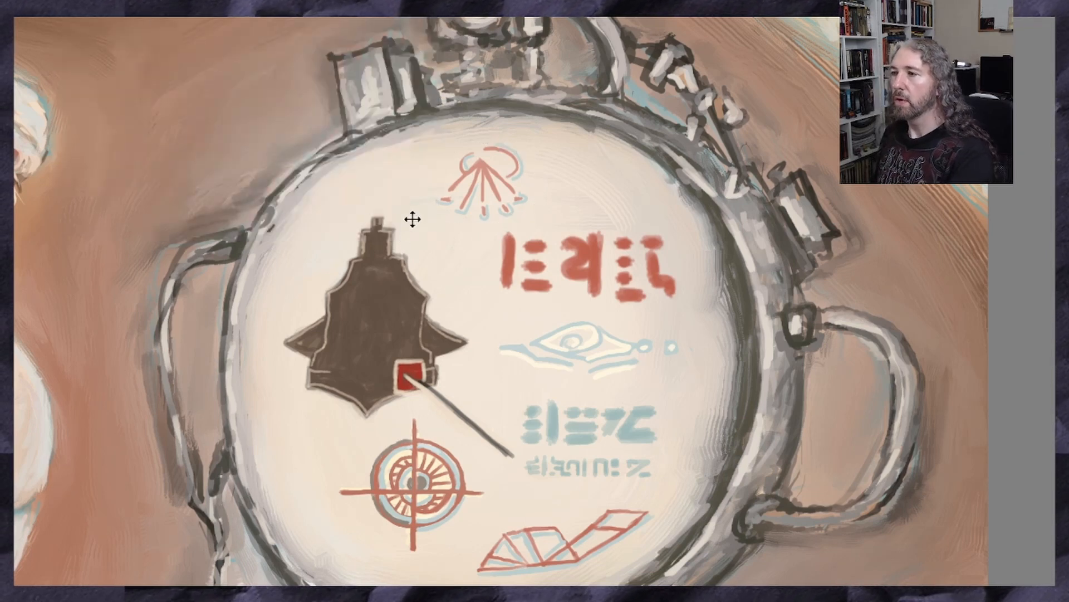
Make a rectangular selection around the painted scene, excluding the reference thumbnail and the blank canvas beside it
{"action": "key", "text": "ctrl+0"}
{"action": "scroll", "coordinate": [335, 273], "scroll_direction": "up", "scroll_amount": 1}
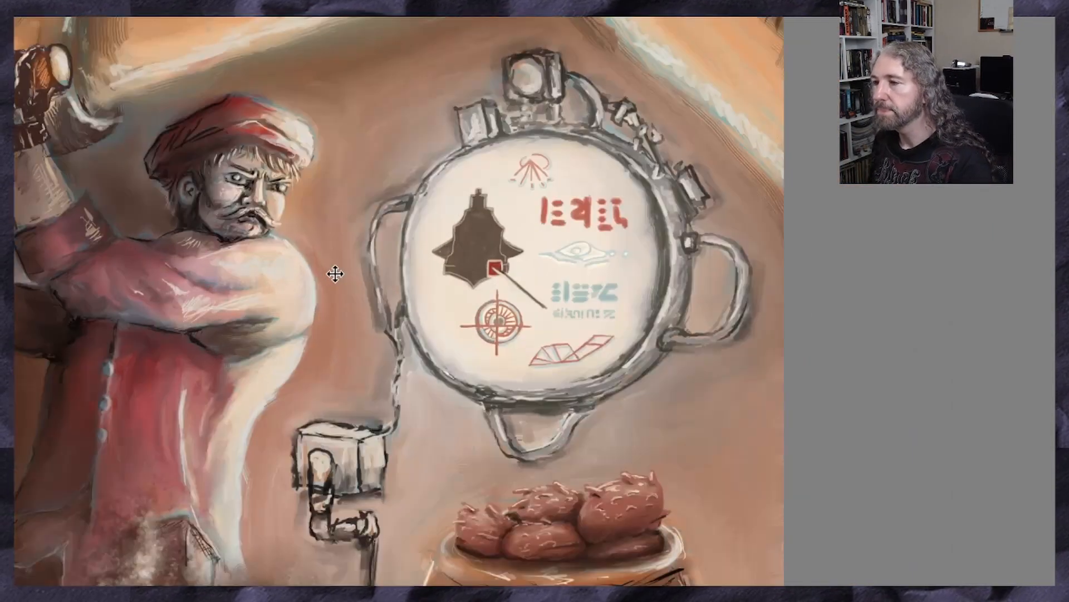
{"action": "scroll", "coordinate": [341, 295], "scroll_direction": "down", "scroll_amount": 4}
{"action": "scroll", "coordinate": [188, 347], "scroll_direction": "up", "scroll_amount": 2}
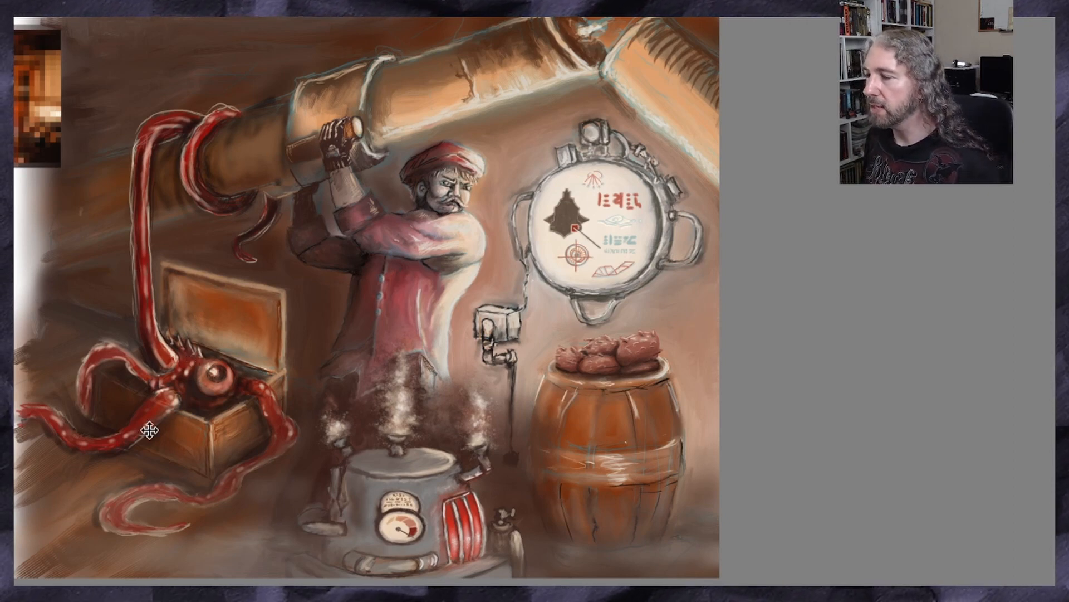
{"action": "scroll", "coordinate": [424, 301], "scroll_direction": "left", "scroll_amount": 5}
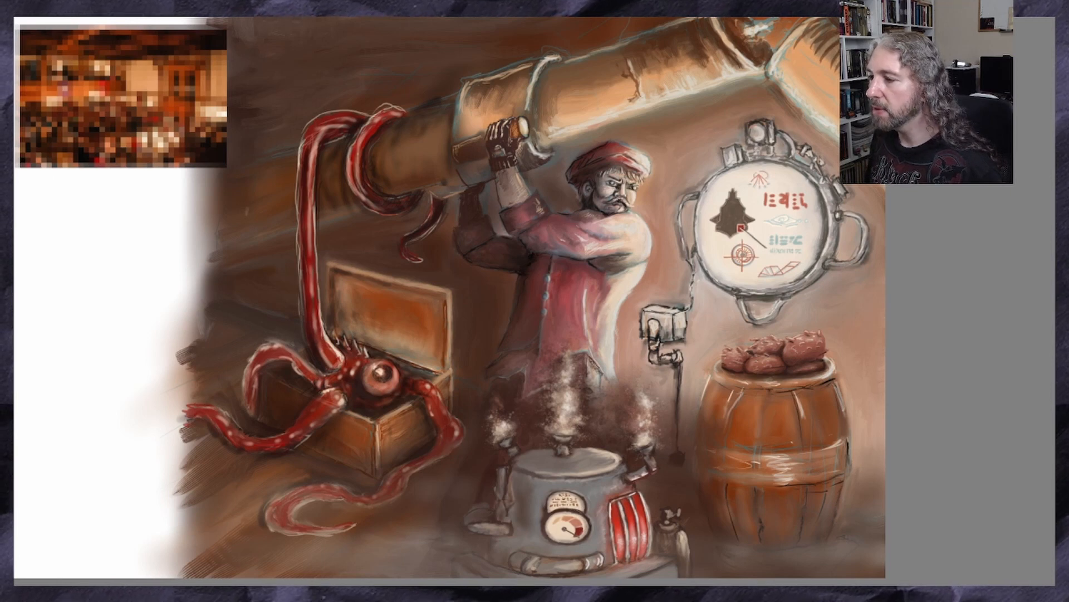
{"action": "scroll", "coordinate": [423, 300], "scroll_direction": "right", "scroll_amount": 1}
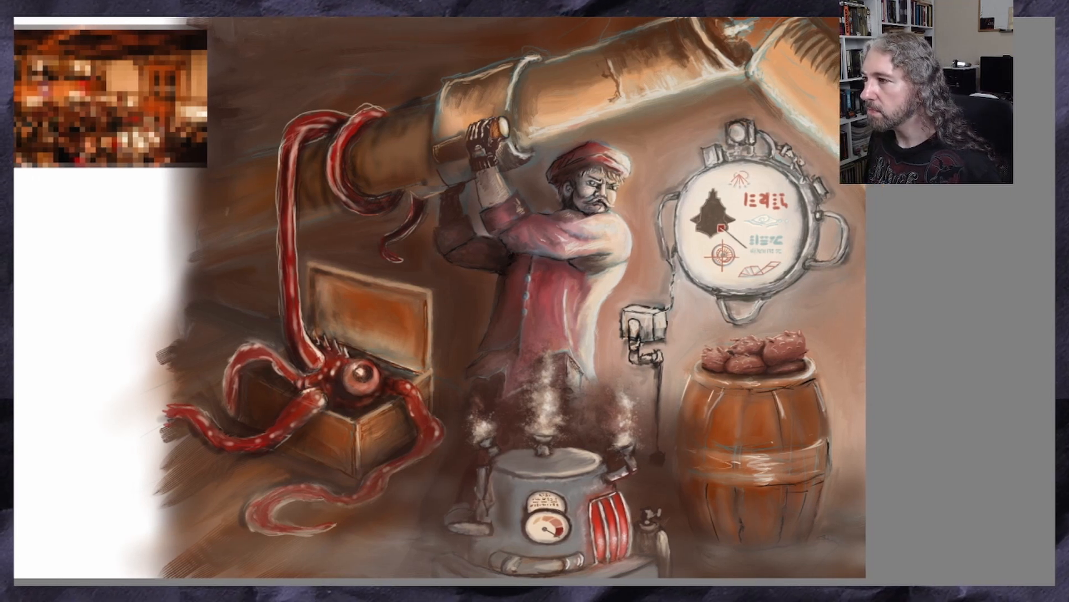
{"action": "scroll", "coordinate": [424, 301], "scroll_direction": "right", "scroll_amount": 1}
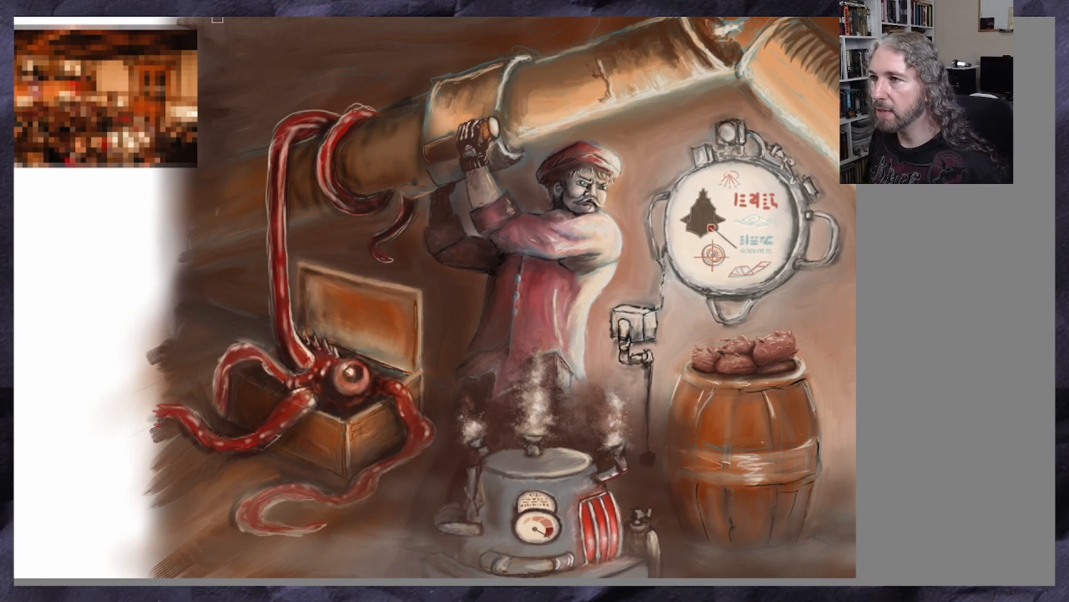
{"action": "left_click_drag", "start_coordinate": [201, 15], "coordinate": [774, 282]}
{"action": "left_click", "coordinate": [229, 204]}
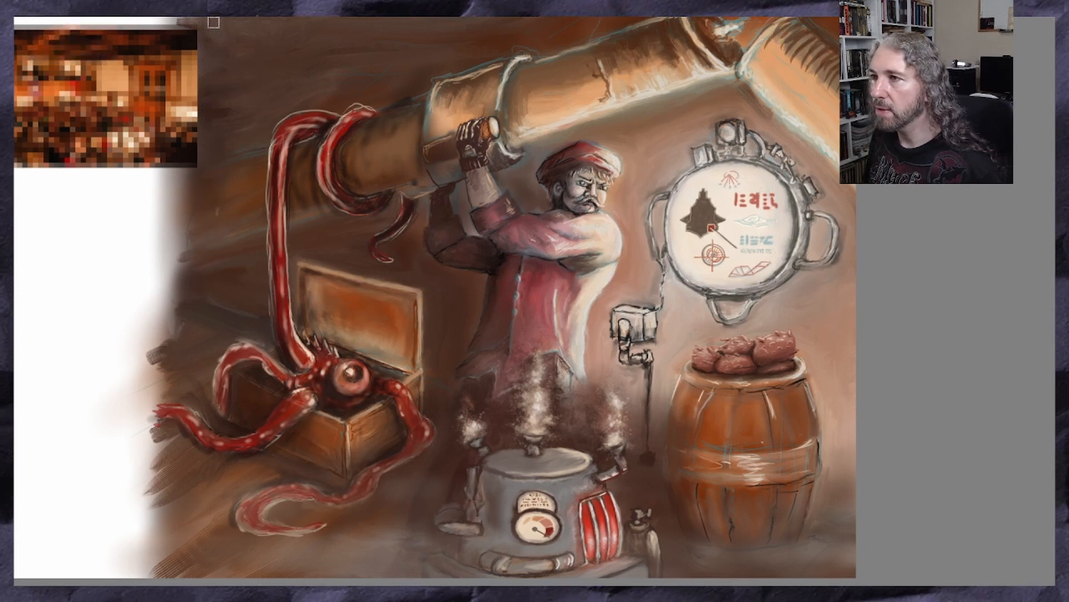
{"action": "left_click_drag", "start_coordinate": [201, 12], "coordinate": [856, 578]}
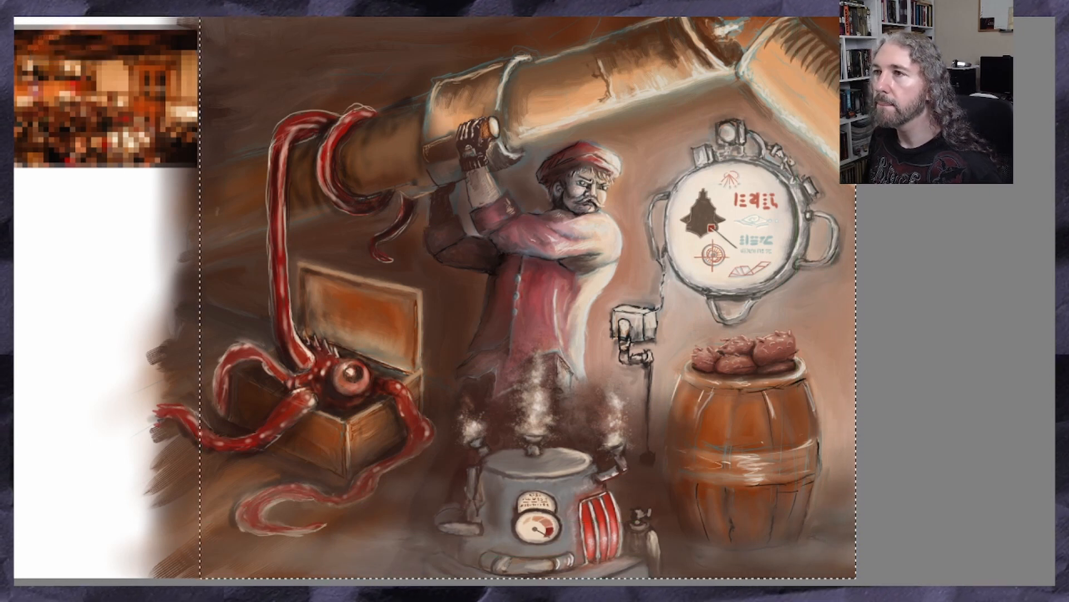
{"action": "left_click", "coordinate": [75, 3]}
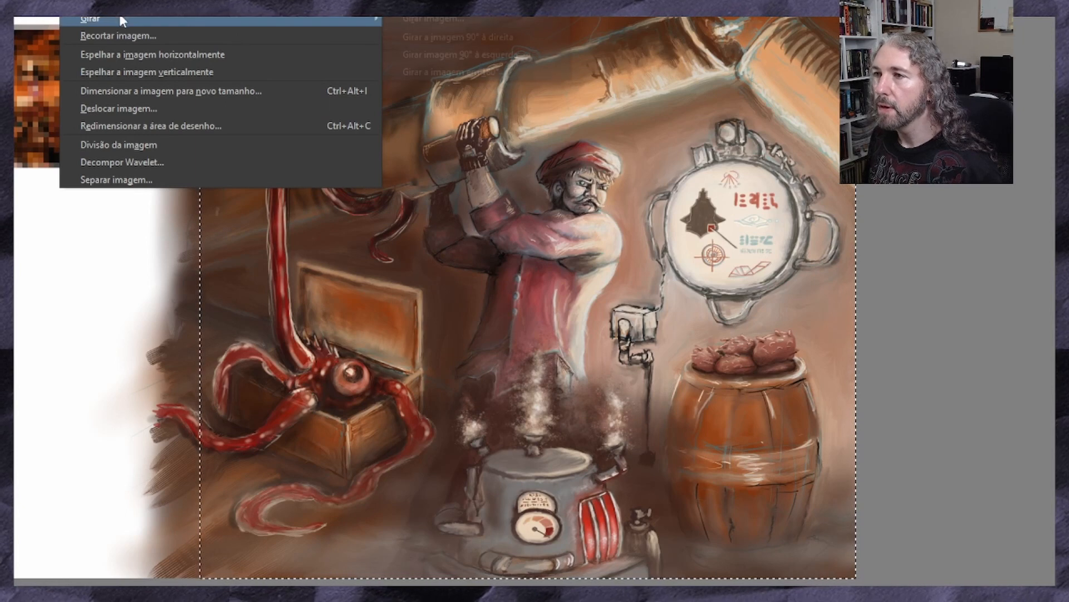
{"action": "left_click", "coordinate": [120, 36]}
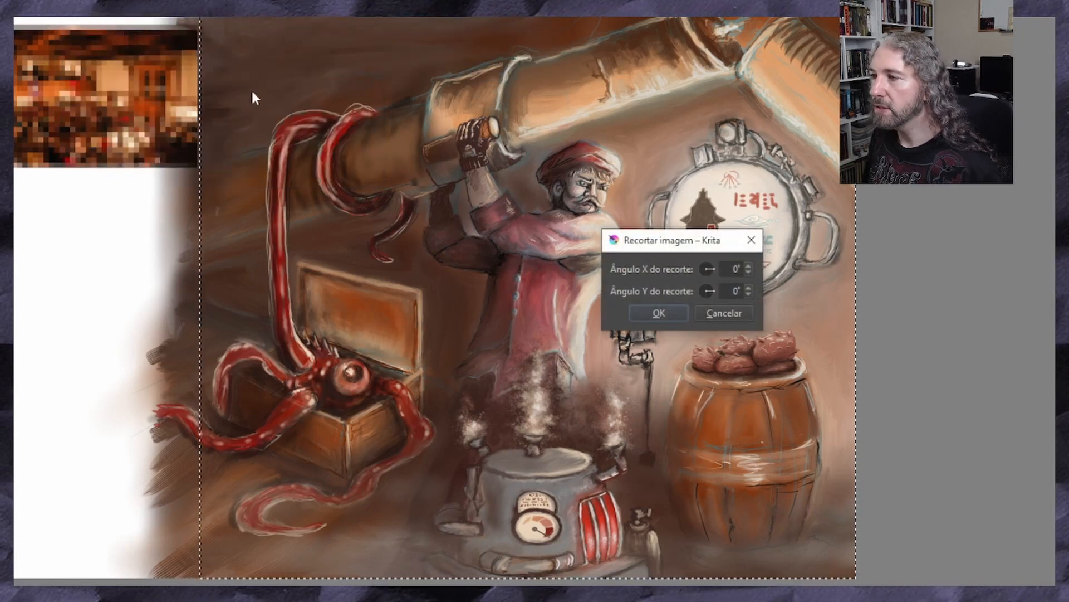
{"action": "left_click", "coordinate": [720, 319]}
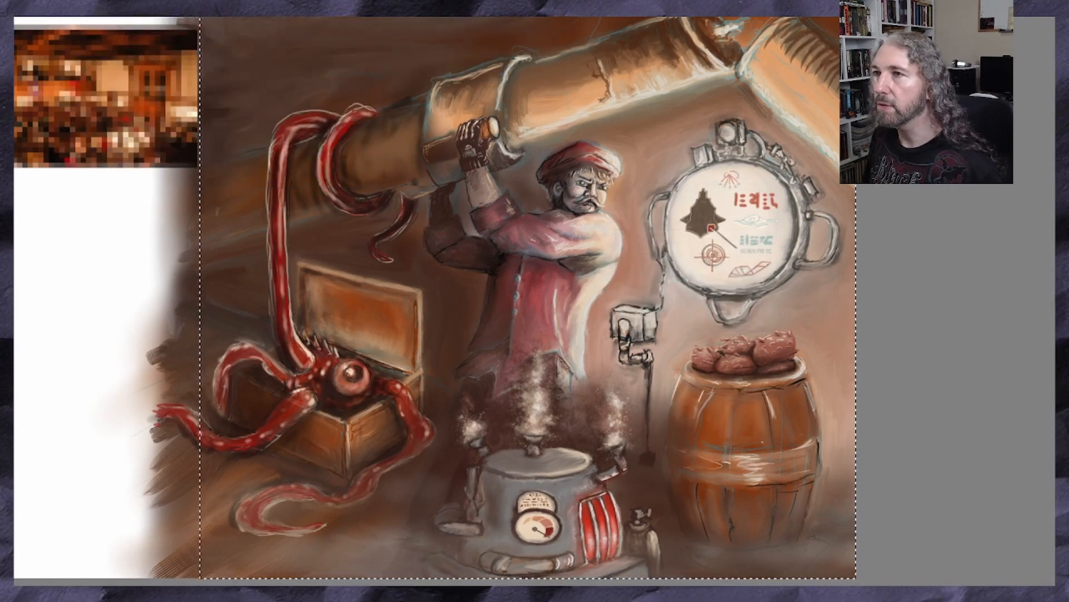
Crop the image to the rectangular selection
{"action": "left_click", "coordinate": [75, 4]}
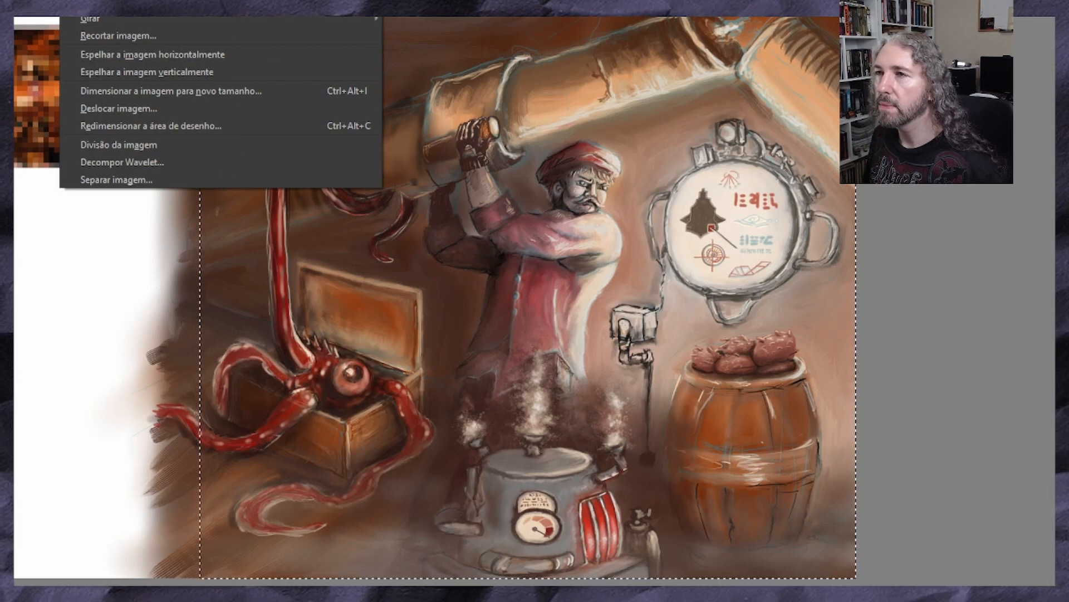
{"action": "left_click", "coordinate": [152, 7]}
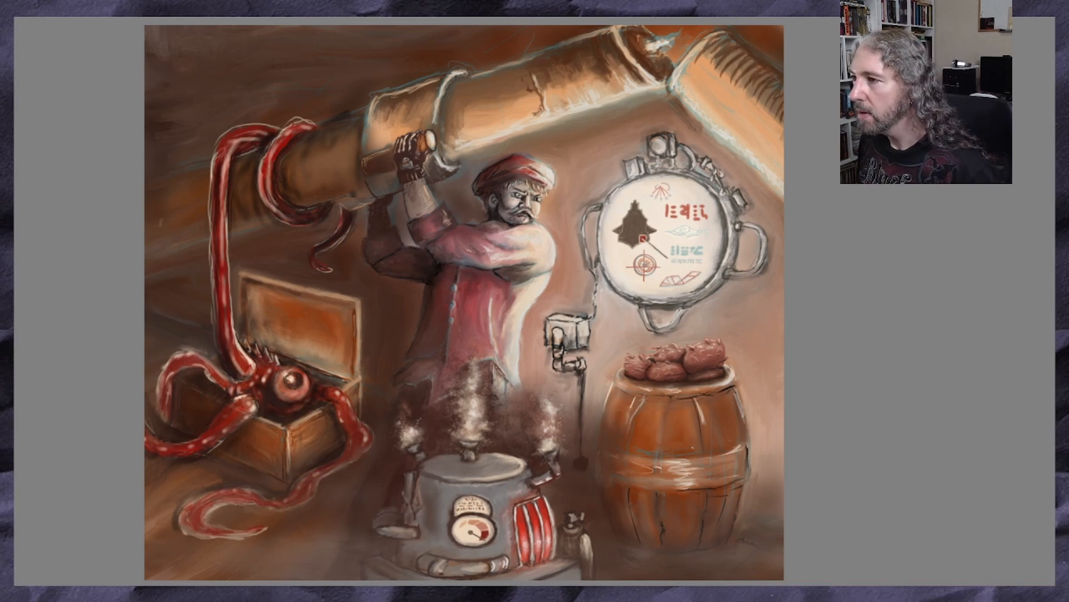
Rotate the stove layer slightly counterclockwise, nudge it a little left and down, and apply the transform
{"action": "key", "text": "ctrl+t"}
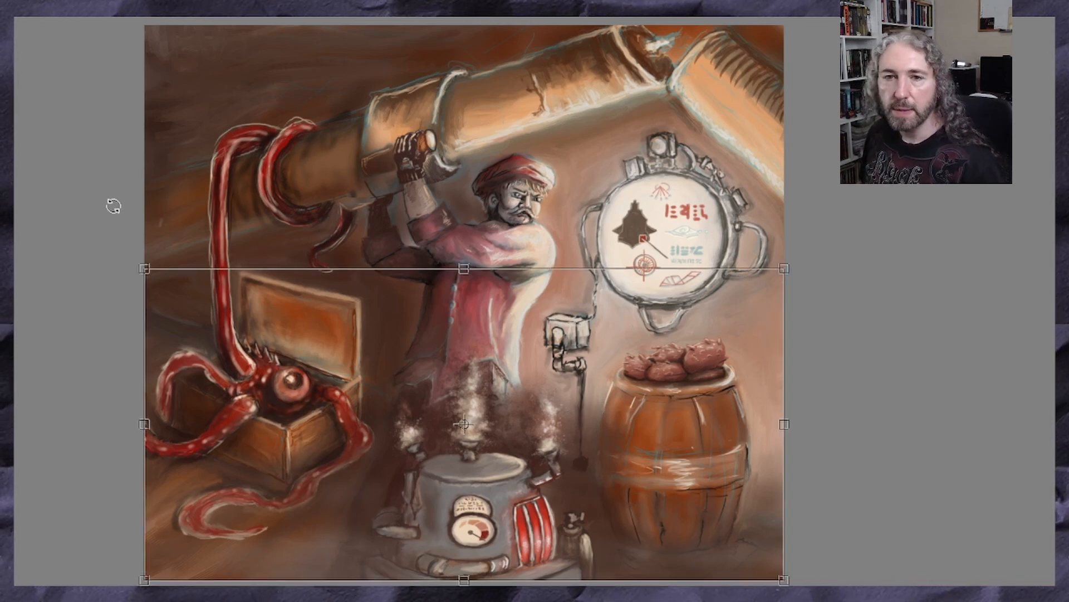
{"action": "key", "text": "Return"}
{"action": "mouse_move", "coordinate": [110, 247]}
{"action": "left_mouse_down"}
{"action": "mouse_move", "coordinate": [67, 269]}
{"action": "mouse_move", "coordinate": [84, 267]}
{"action": "left_mouse_up"}
{"action": "left_click_drag", "start_coordinate": [497, 489], "coordinate": [494, 491]}
{"action": "key", "text": "Return"}
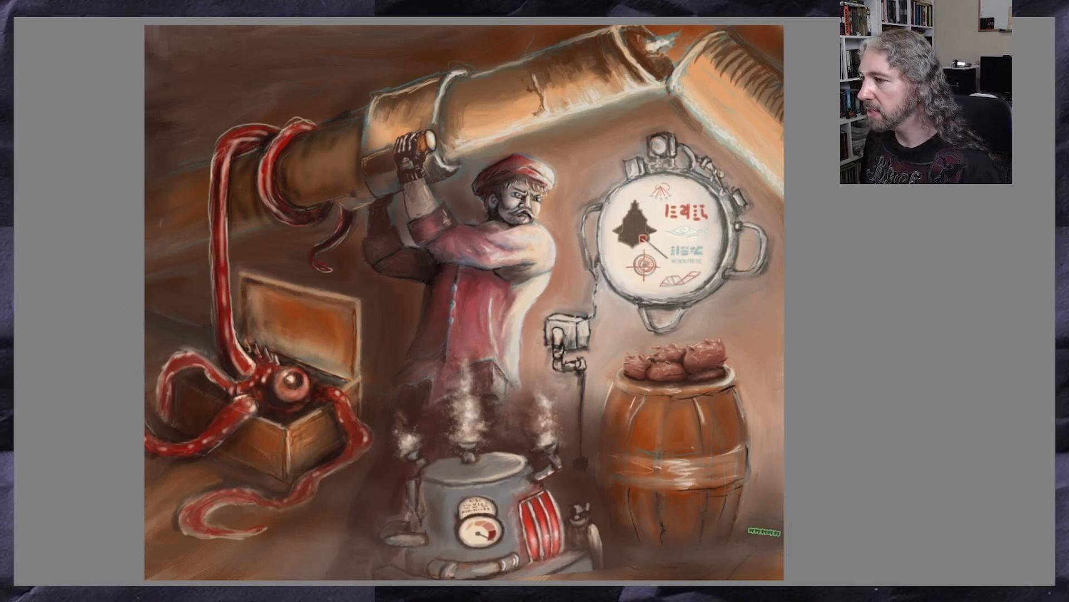